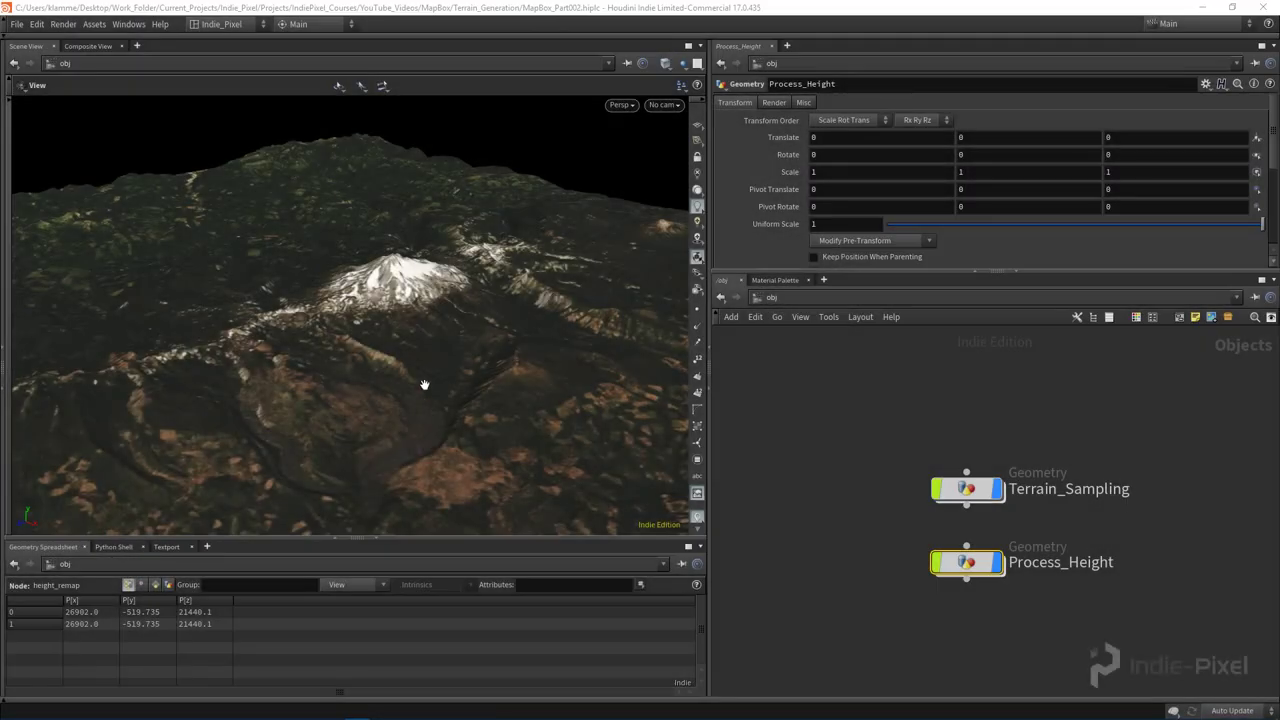
# - Switch to Unity, select the terrain and flatten it to height 0 with the Set Height tool
pyautogui.moveTo(251, 386); pyautogui.dragTo(370, 391)
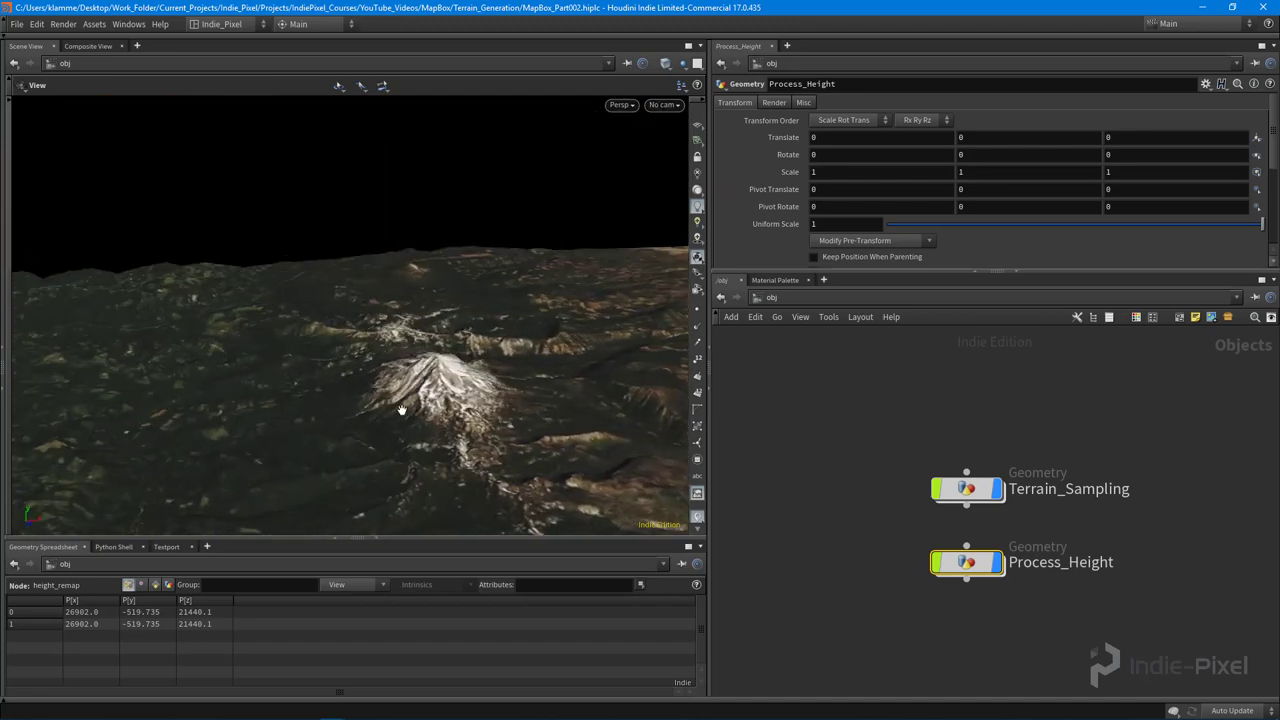
pyautogui.click(308, 710)
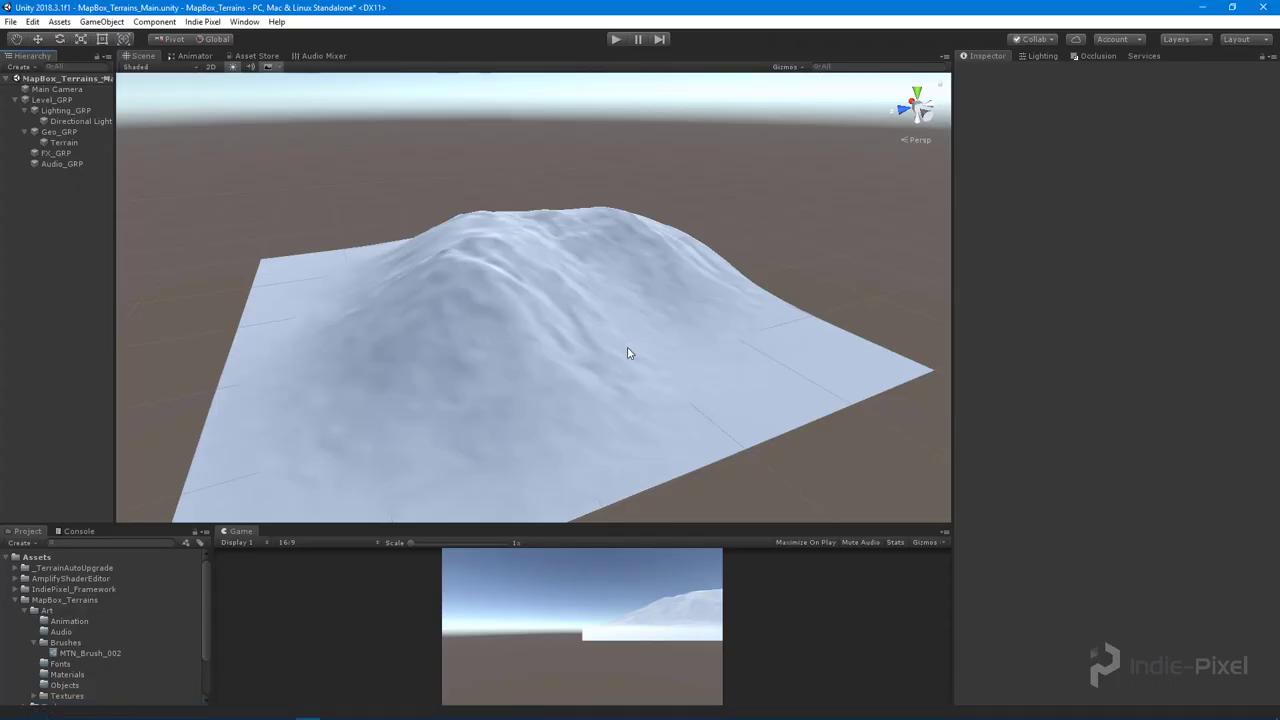
pyautogui.click(508, 296)
pyautogui.keyDown('alt'); pyautogui.moveTo(714, 357); pyautogui.dragTo(590, 415); pyautogui.keyUp('alt')
pyautogui.click(1046, 179)
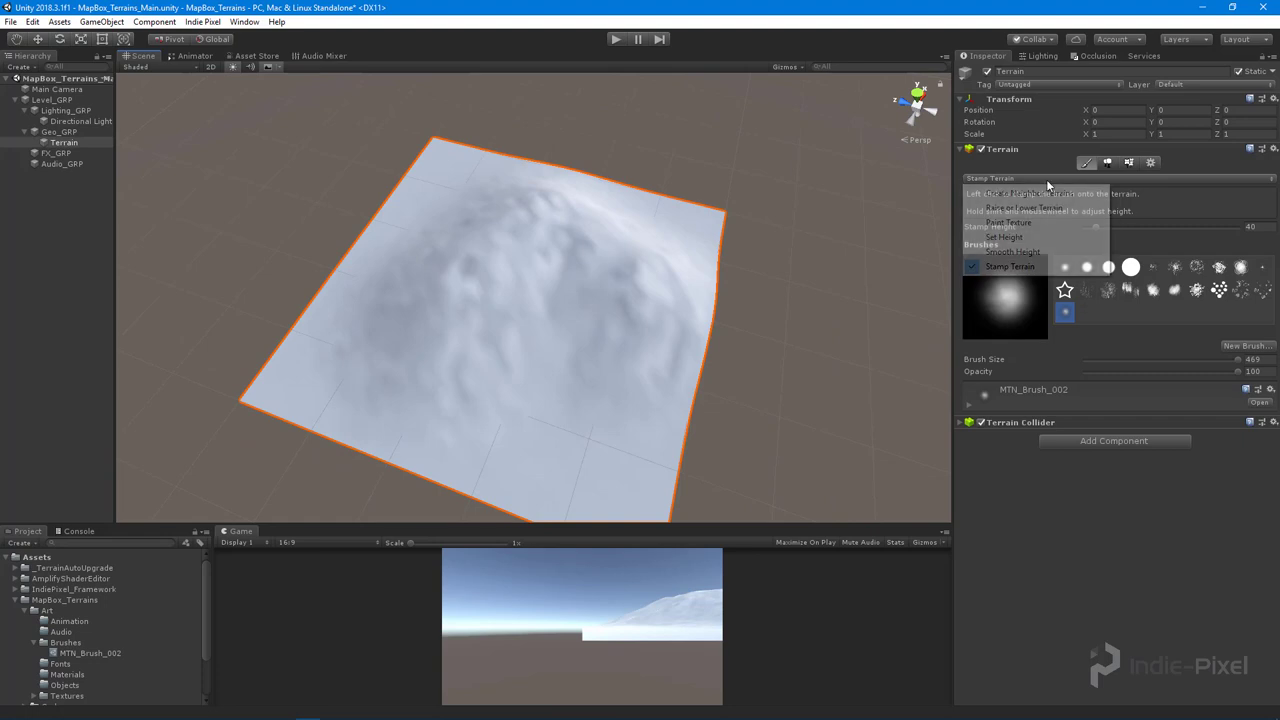
pyautogui.click(1044, 237)
pyautogui.click(1260, 241)
# - Use Stamp Terrain with the MTN_Brush_002 brush to stamp two neighbouring mountains onto the flattened terrain
pyautogui.scroll(5, 534, 297)
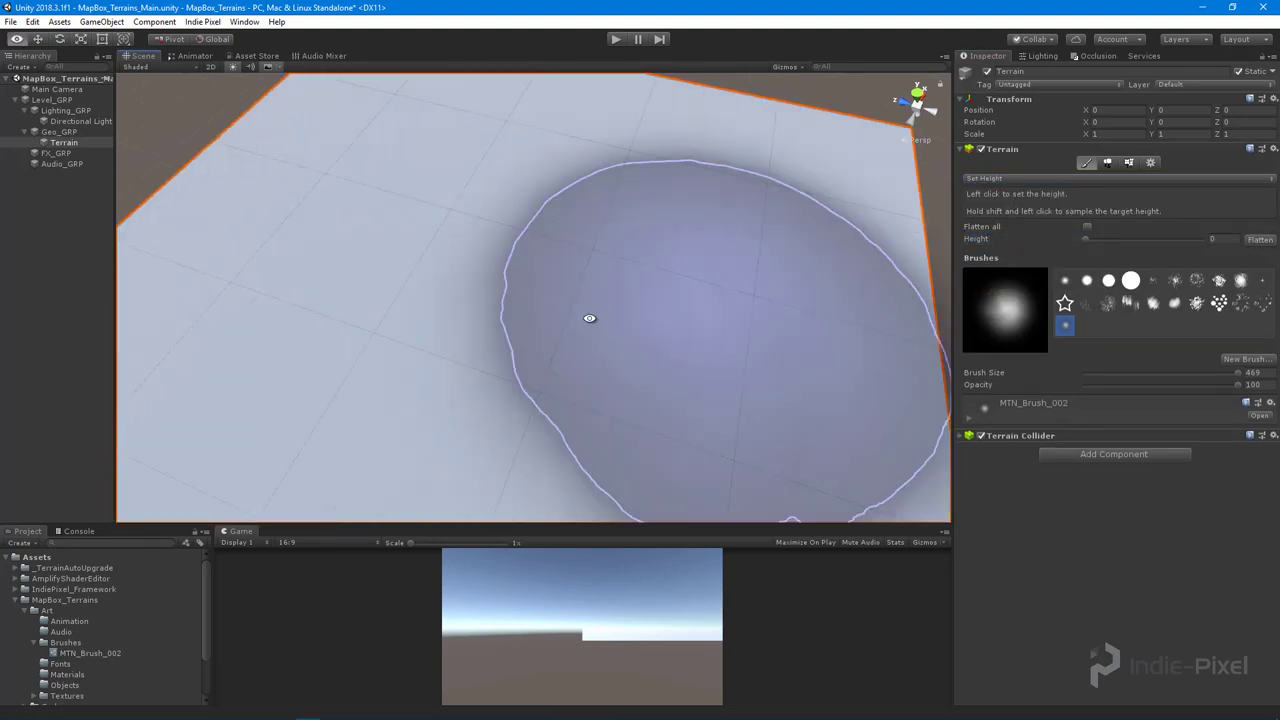
pyautogui.keyDown('alt'); pyautogui.moveTo(600, 314); pyautogui.dragTo(737, 246); pyautogui.keyUp('alt')
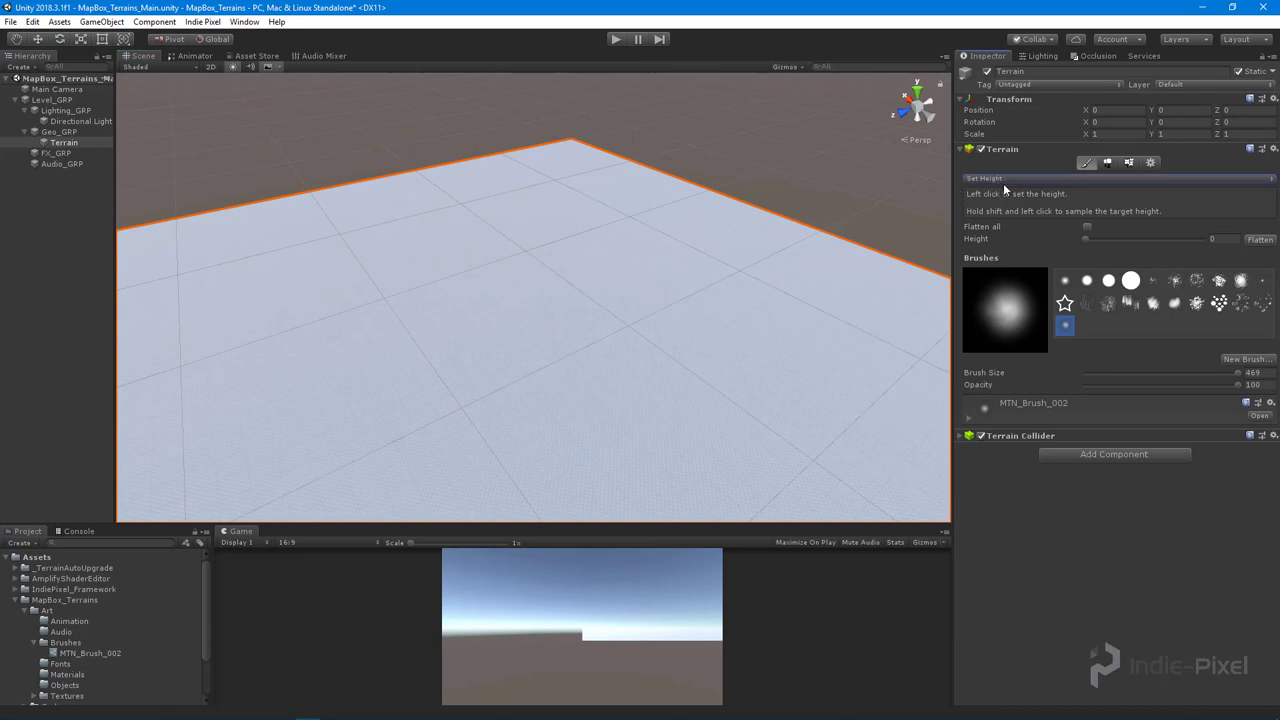
pyautogui.click(995, 178)
pyautogui.click(1030, 276)
pyautogui.click(472, 289)
pyautogui.keyDown('alt'); pyautogui.moveTo(472, 289); pyautogui.dragTo(654, 308); pyautogui.keyUp('alt')
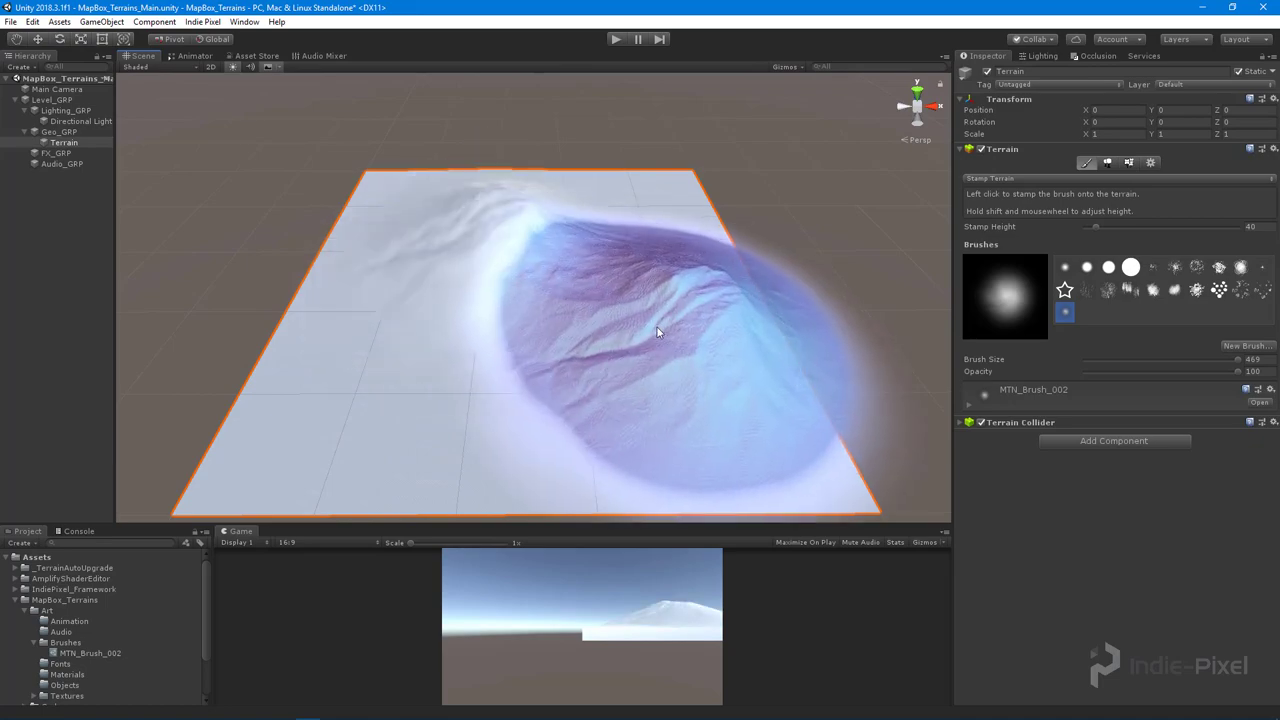
pyautogui.click(657, 327)
# - Examine the two stamped mountains and their surface detail from several angles and distances
pyautogui.scroll(8, 665, 414)
pyautogui.keyDown('alt'); pyautogui.moveTo(665, 413); pyautogui.dragTo(363, 277); pyautogui.keyUp('alt')
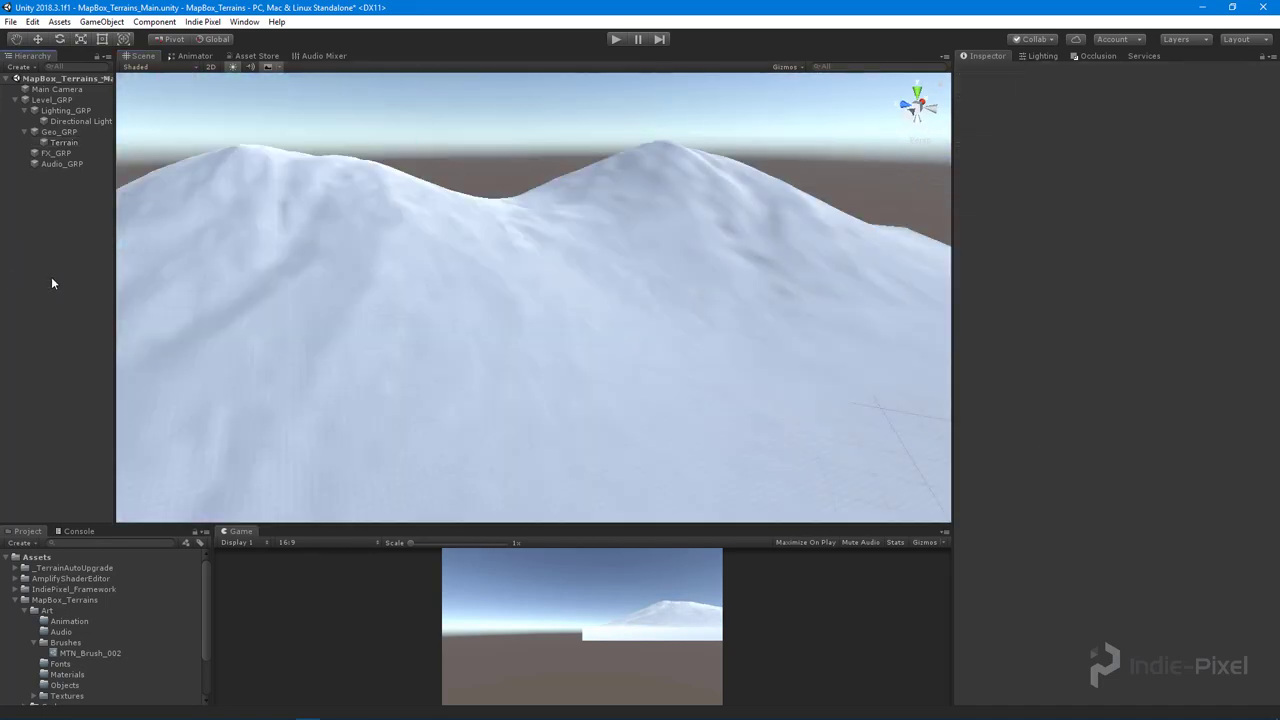
pyautogui.keyDown('alt'); pyautogui.moveTo(630, 280); pyautogui.dragTo(400, 306); pyautogui.keyUp('alt')
pyautogui.keyDown('alt'); pyautogui.moveTo(400, 306); pyautogui.dragTo(471, 323, button='right'); pyautogui.keyUp('alt')
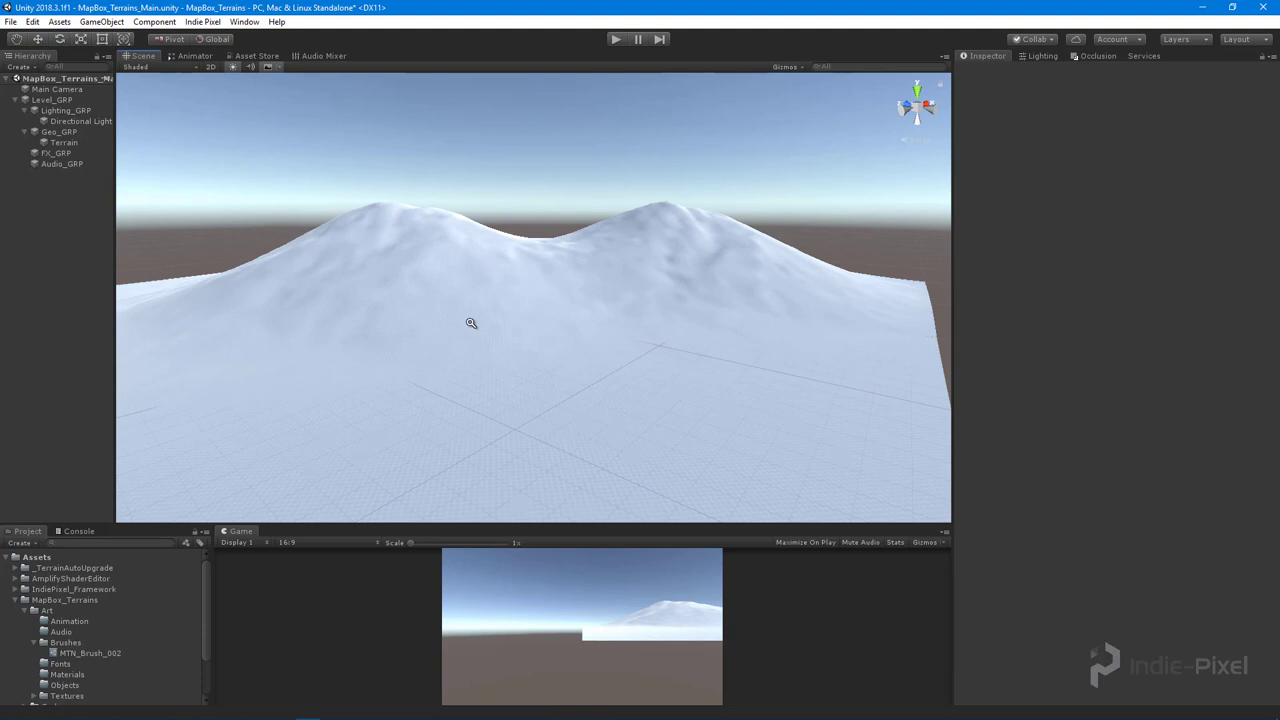
pyautogui.keyDown('alt'); pyautogui.moveTo(411, 300); pyautogui.dragTo(557, 349, button='right'); pyautogui.keyUp('alt')
pyautogui.keyDown('alt'); pyautogui.moveTo(557, 349); pyautogui.dragTo(442, 330); pyautogui.keyUp('alt')
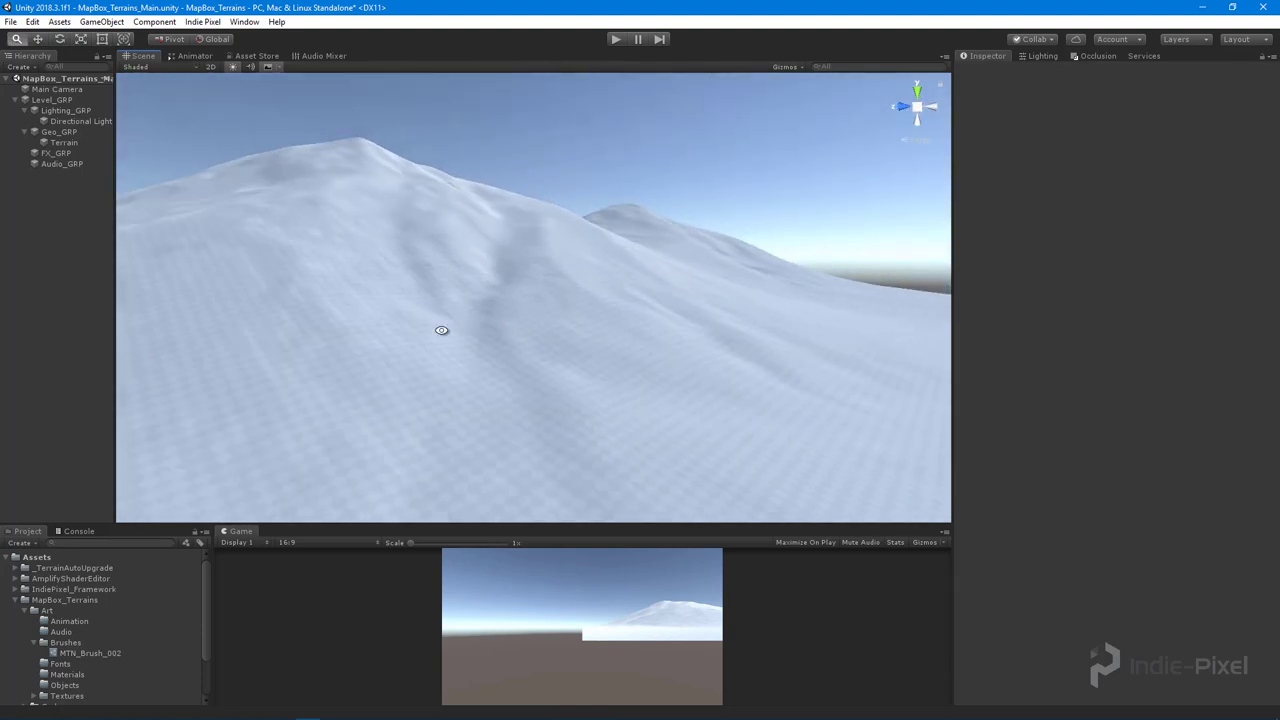
pyautogui.moveTo(441, 330); pyautogui.dragTo(657, 320, button='right')
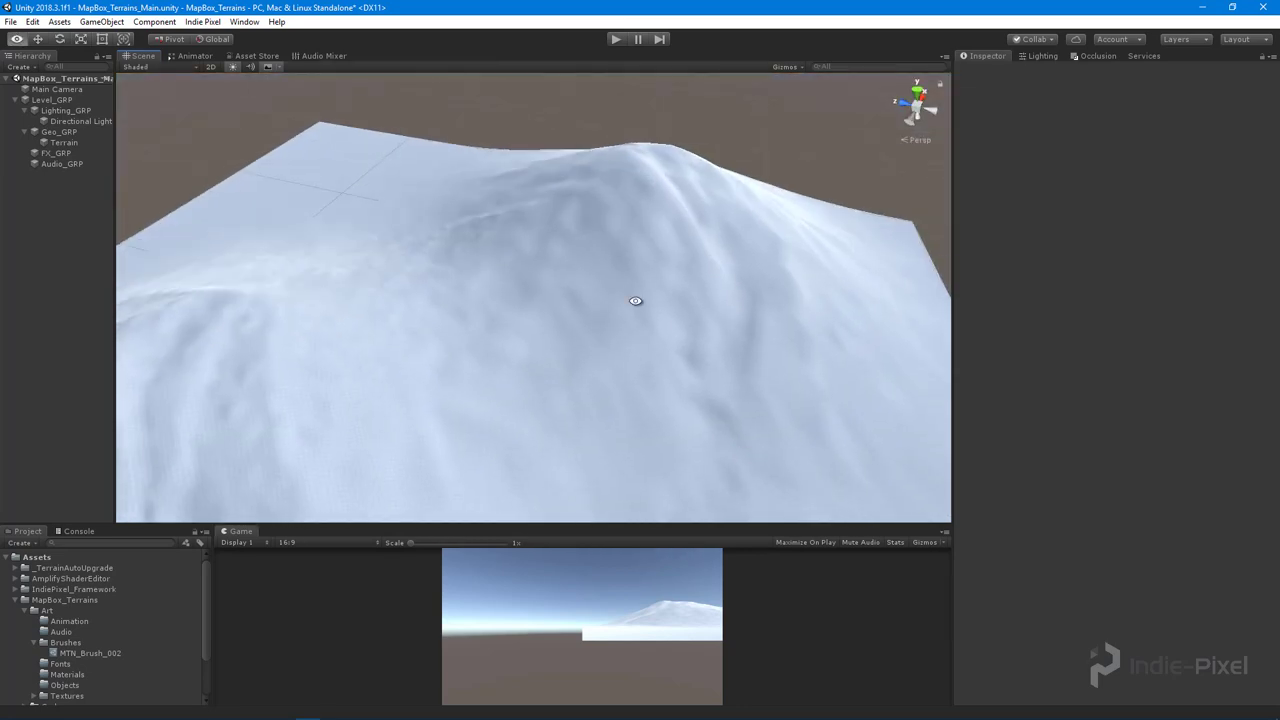
pyautogui.click(537, 323)
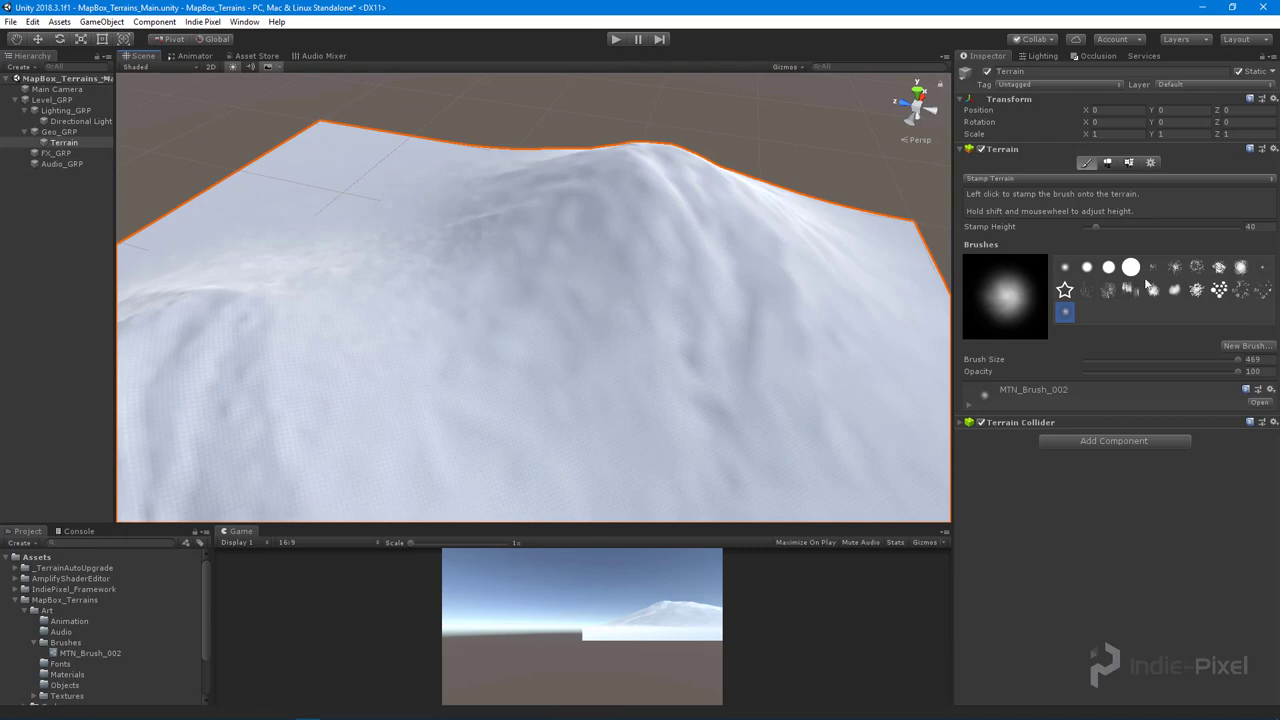
pyautogui.click(6, 257)
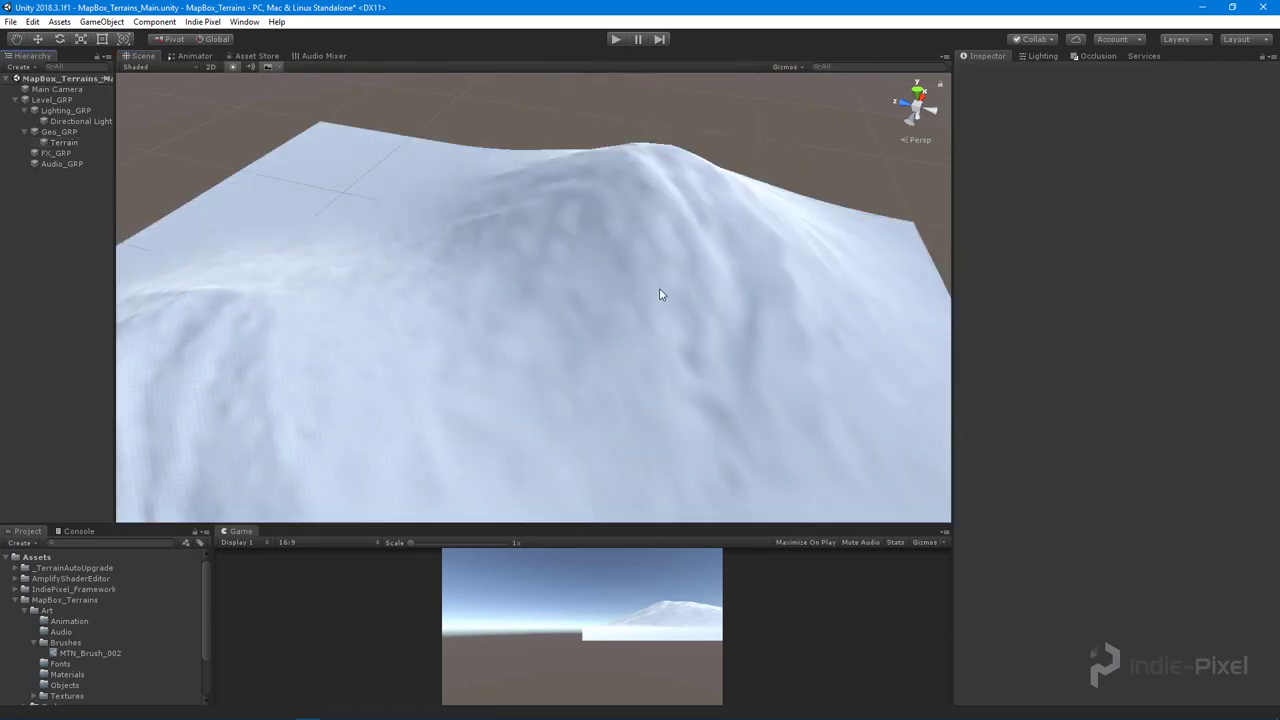
pyautogui.keyDown('alt'); pyautogui.moveTo(634, 286); pyautogui.dragTo(365, 194); pyautogui.keyUp('alt')
pyautogui.moveTo(365, 194); pyautogui.dragTo(461, 264, button='right')
pyautogui.keyDown('alt'); pyautogui.moveTo(461, 264); pyautogui.dragTo(582, 341); pyautogui.keyUp('alt')
pyautogui.keyDown('alt'); pyautogui.moveTo(582, 341); pyautogui.dragTo(549, 402, button='right'); pyautogui.keyUp('alt')
# - Switch to Houdini, open the Process_Height geometry network and display the heightfield_crop1 node's result
pyautogui.click(332, 710)
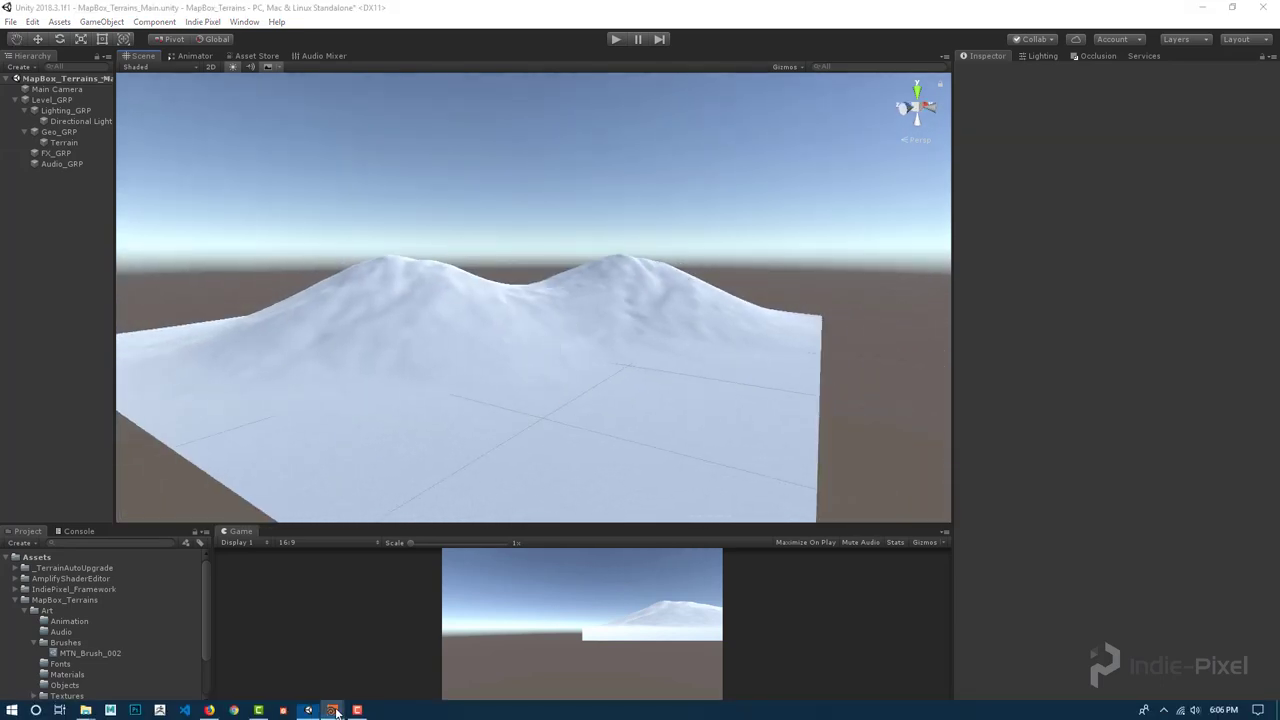
pyautogui.click(365, 662)
pyautogui.moveTo(466, 294); pyautogui.dragTo(376, 307)
pyautogui.moveTo(979, 440); pyautogui.dragTo(991, 399, button='middle')
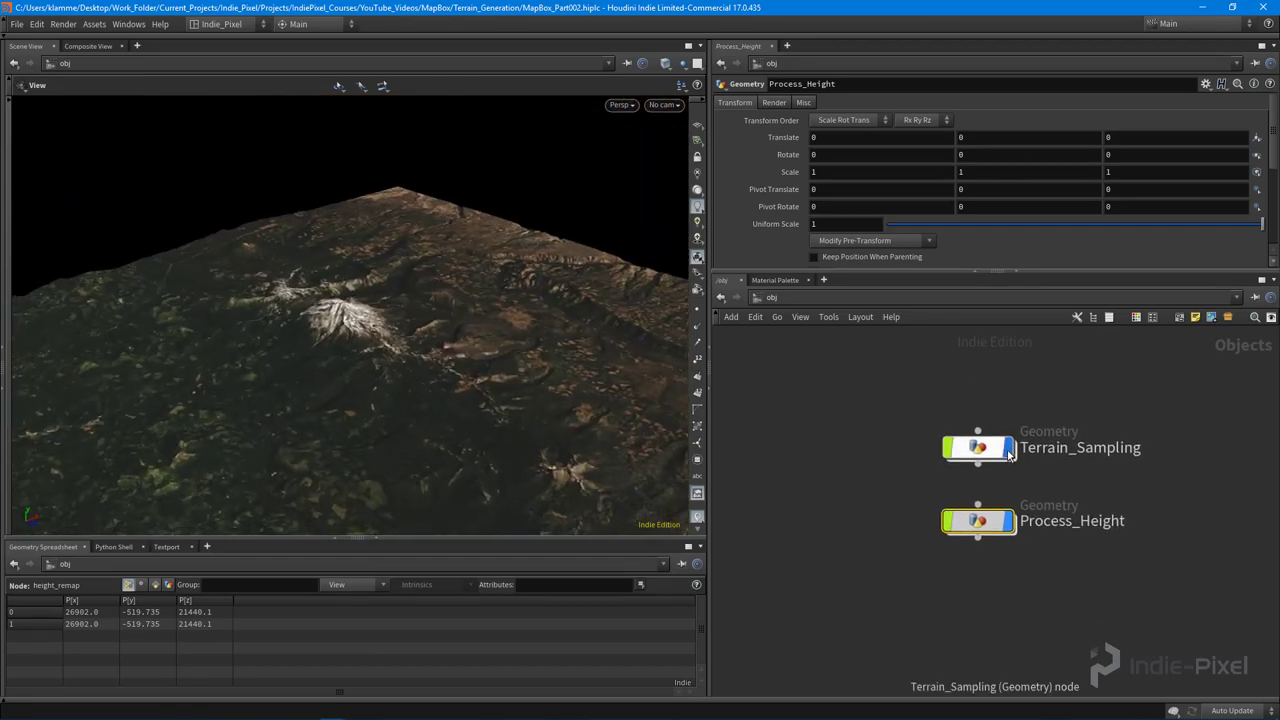
pyautogui.click(1008, 448)
pyautogui.doubleClick(980, 520)
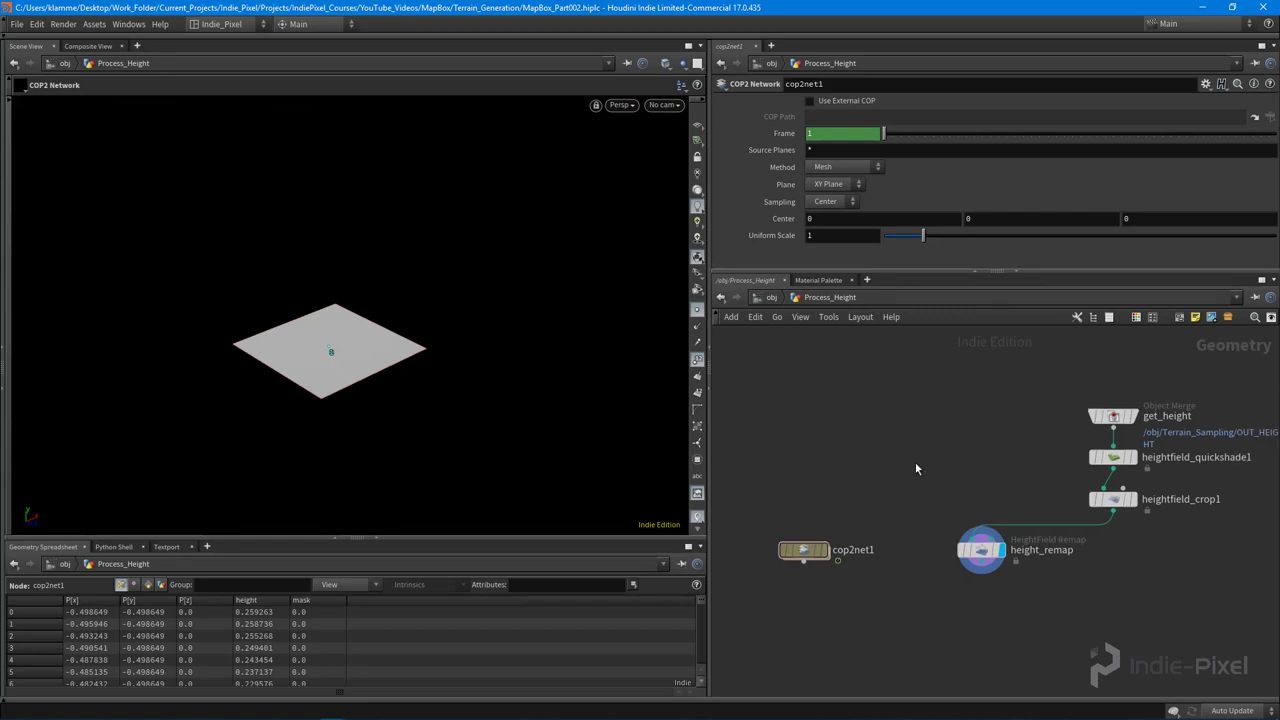
pyautogui.click(1130, 499)
# - Compare the cropped heightfield with the full terrain, viewing it with other objects hidden and with them shown
pyautogui.keyDown('alt'); pyautogui.moveTo(465, 364); pyautogui.dragTo(440, 392, button='right'); pyautogui.keyUp('alt')
pyautogui.keyDown('alt'); pyautogui.moveTo(250, 385); pyautogui.dragTo(235, 340); pyautogui.keyUp('alt')
pyautogui.click(684, 64)
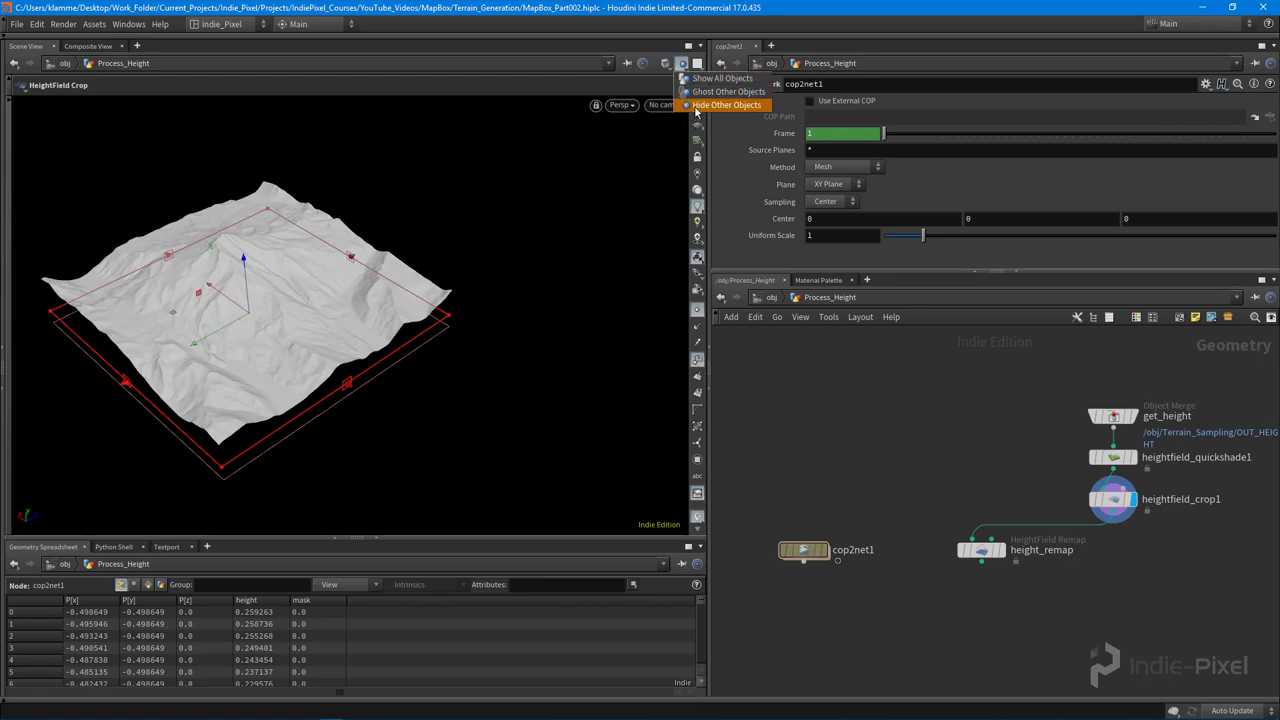
pyautogui.click(722, 105)
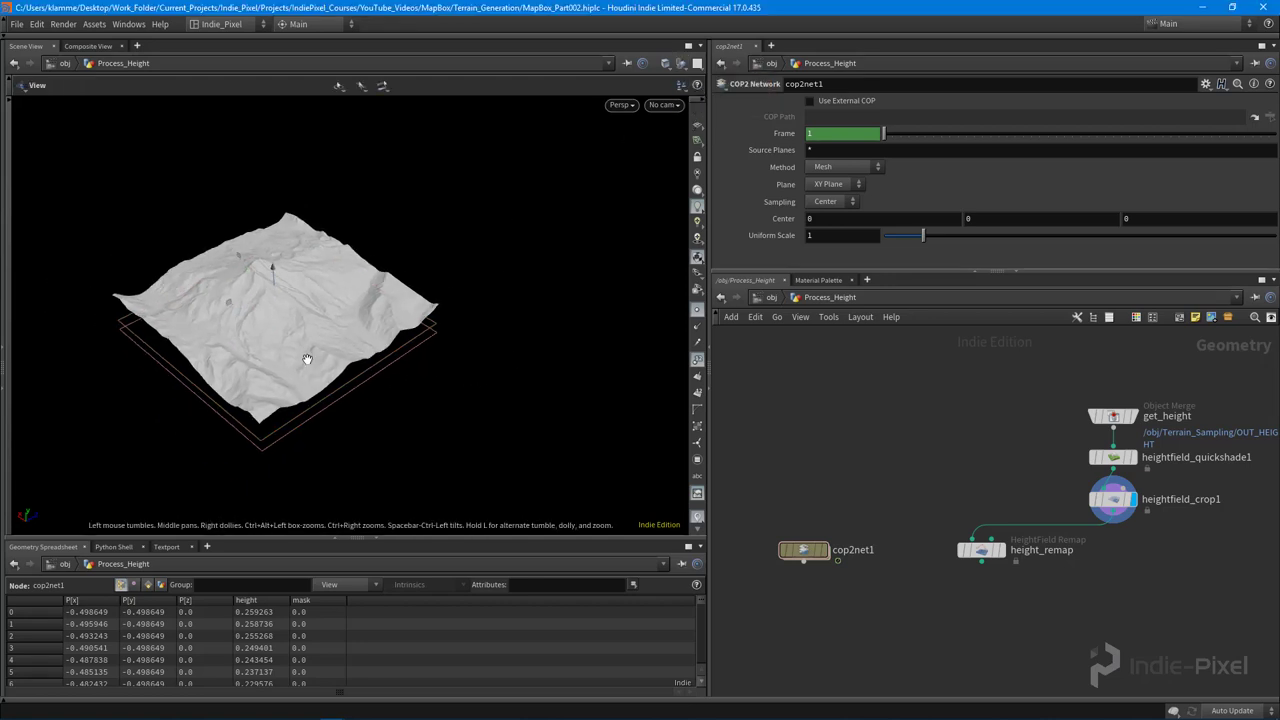
pyautogui.press('u')
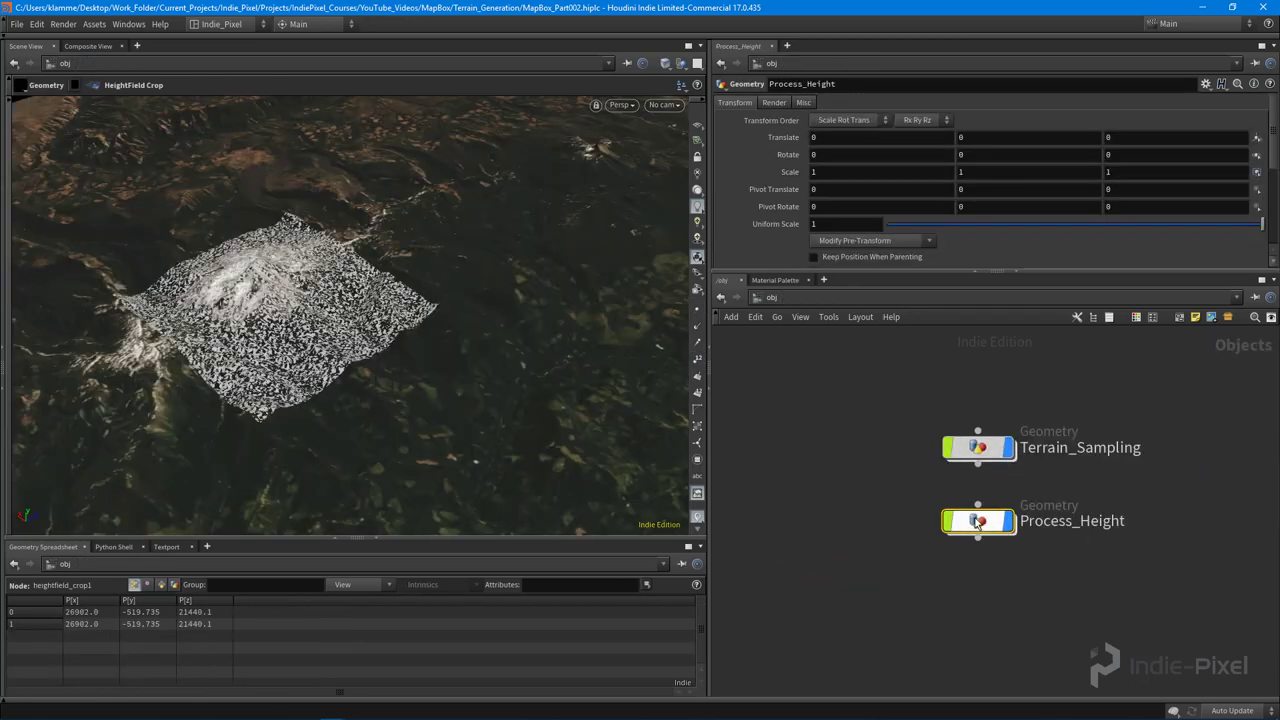
pyautogui.doubleClick(977, 522)
pyautogui.scroll(5, 236, 300)
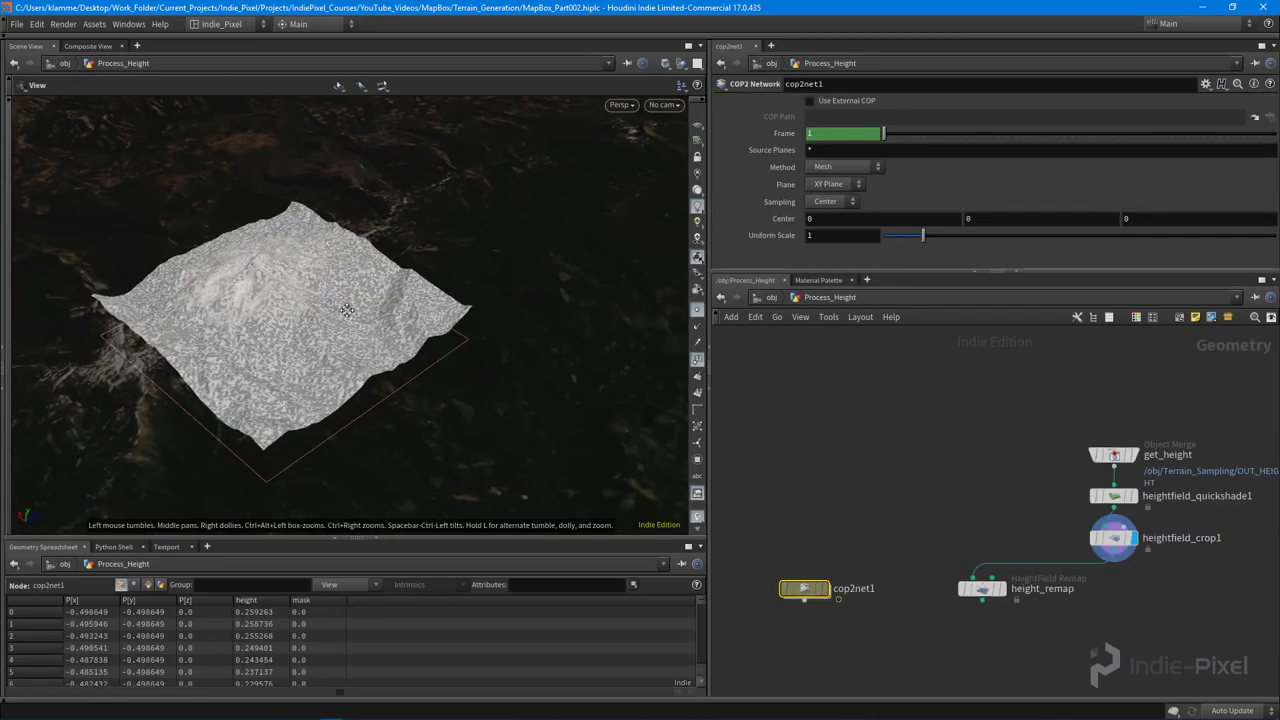
pyautogui.moveTo(234, 291); pyautogui.dragTo(540, 394)
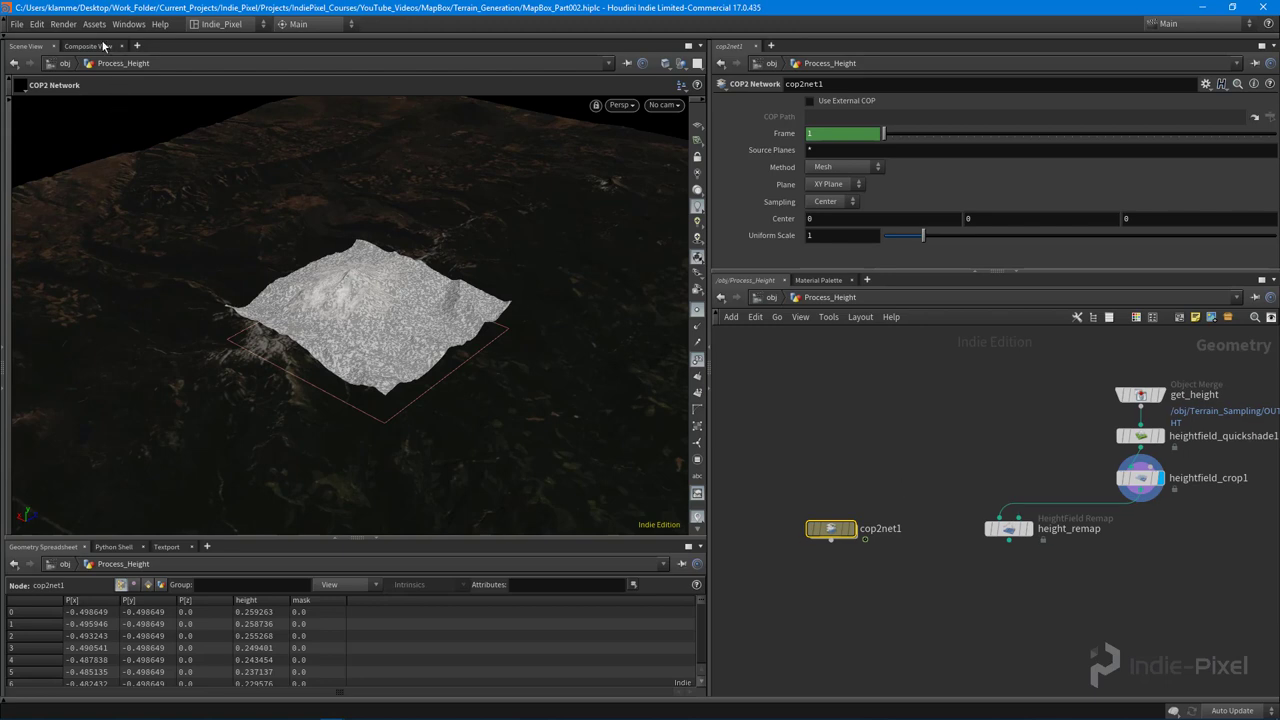
# - Open the Composite View for the Process_Height network
pyautogui.click(100, 35)
pyautogui.click(3, 52)
pyautogui.click(88, 46)
pyautogui.moveTo(436, 352); pyautogui.dragTo(437, 352, button='right')
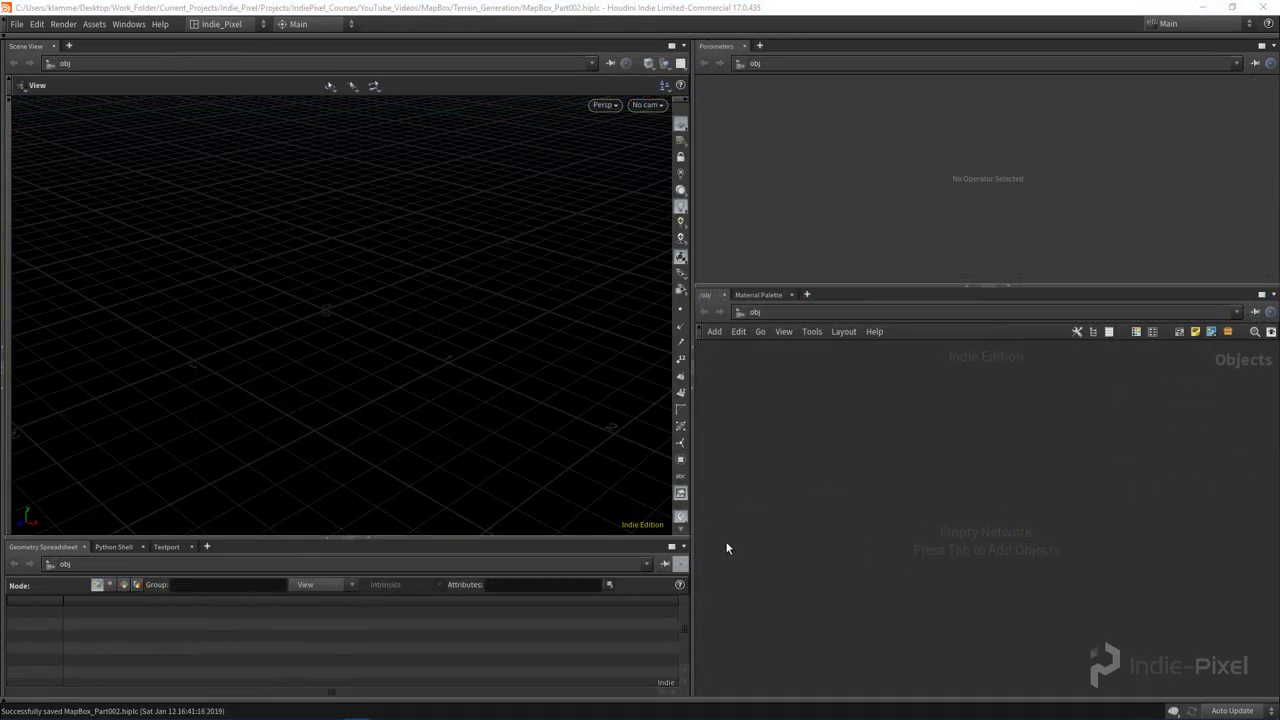
# - Add a Geometry object to the empty scene's object network and name it Terrain_Sampling
pyautogui.moveTo(693, 630); pyautogui.dragTo(681, 630)
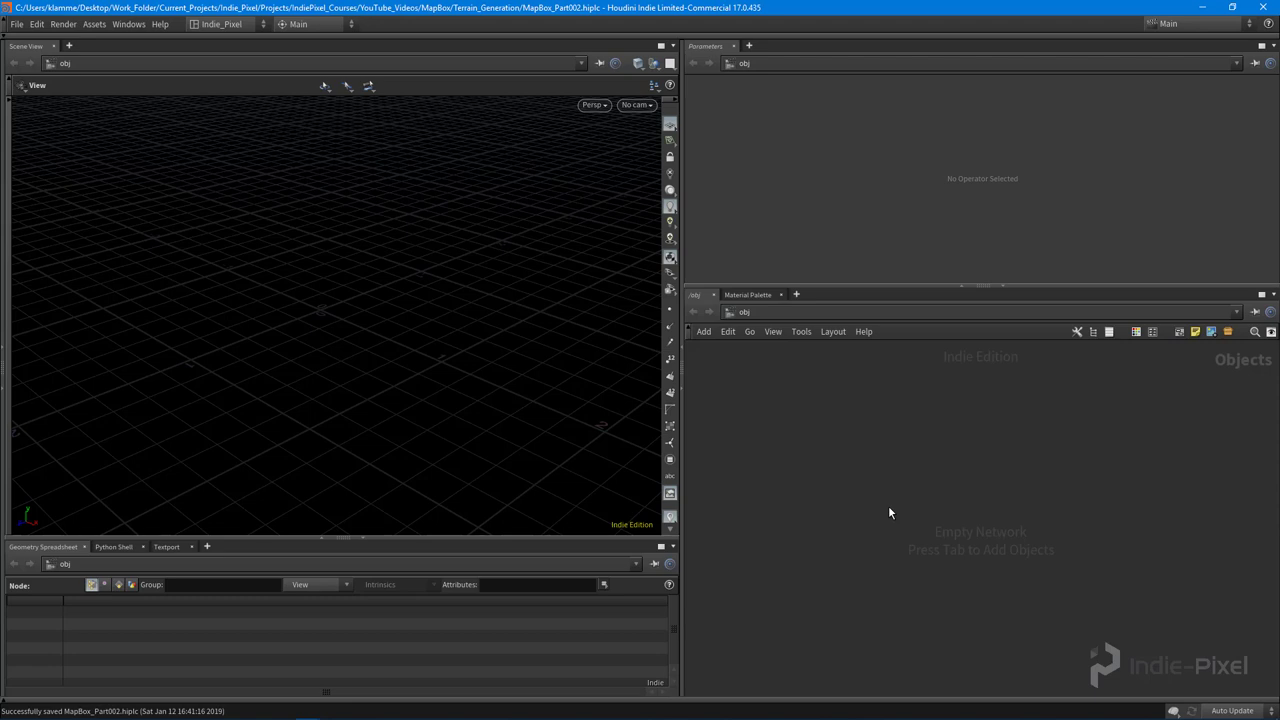
pyautogui.press('Tab')
pyautogui.write('geo')
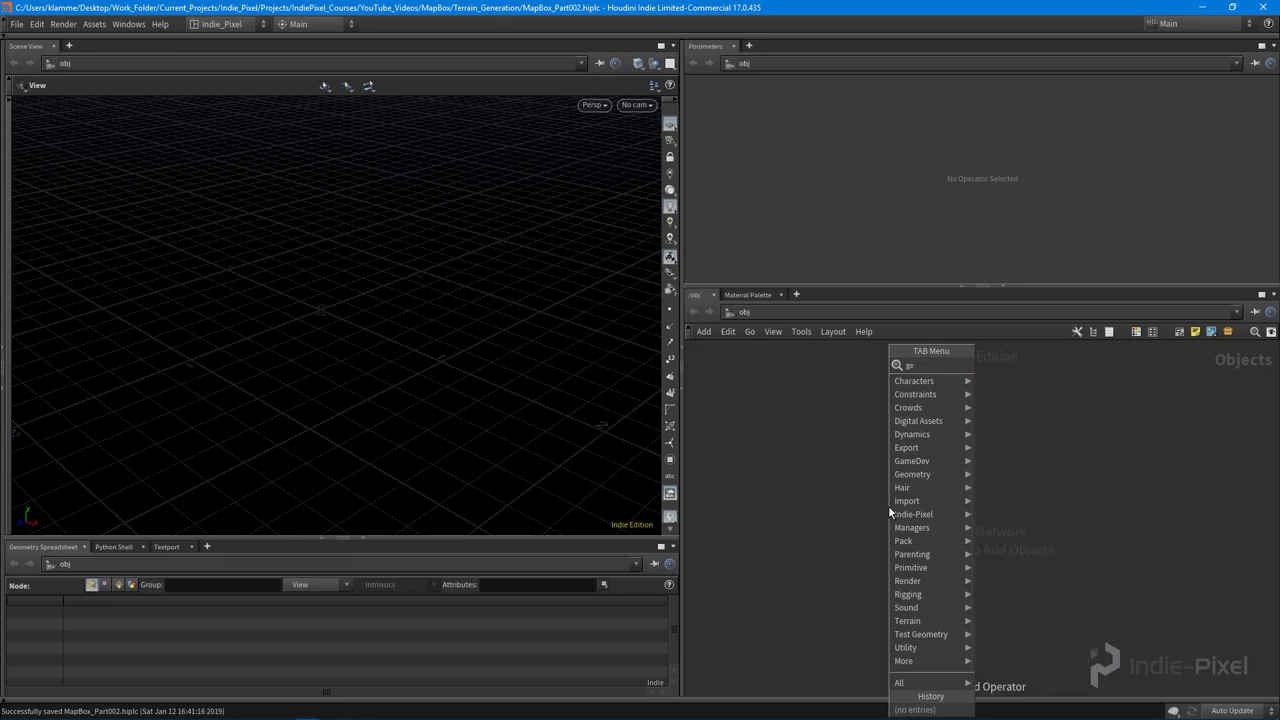
pyautogui.press('Return')
pyautogui.click(935, 506)
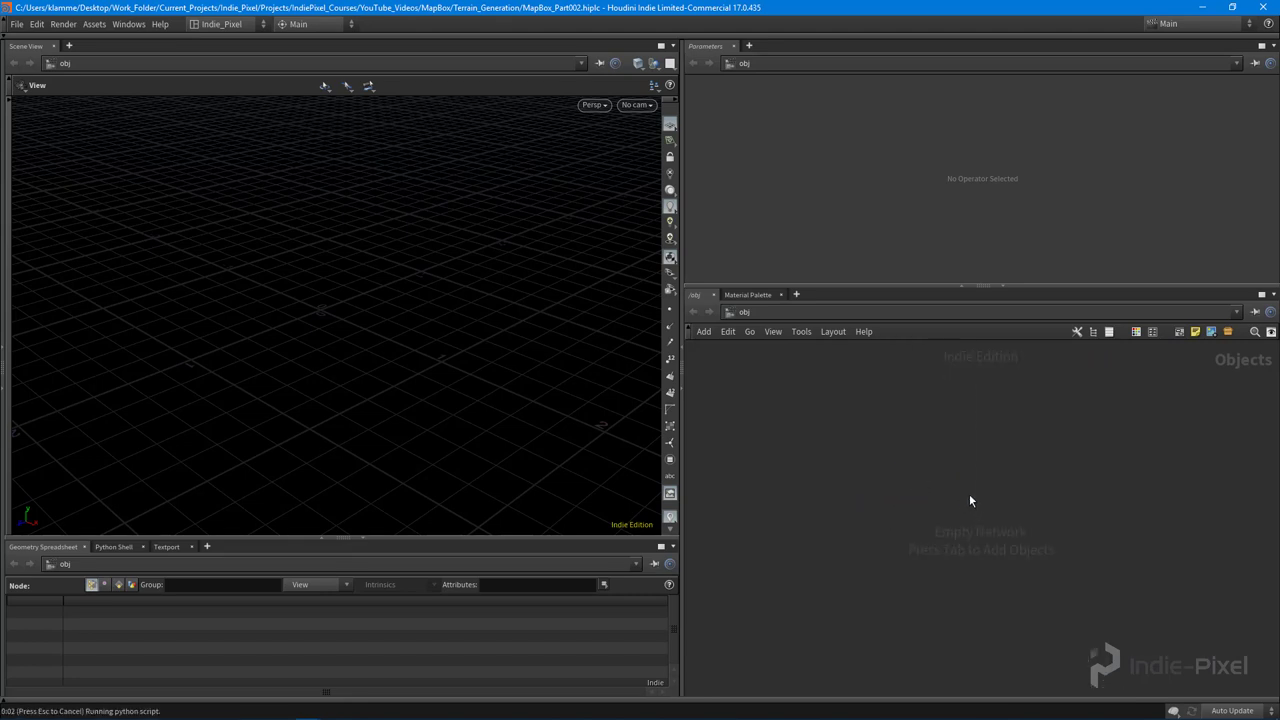
pyautogui.click(978, 481)
pyautogui.write('Terrain_Sampling')
pyautogui.press('Return')
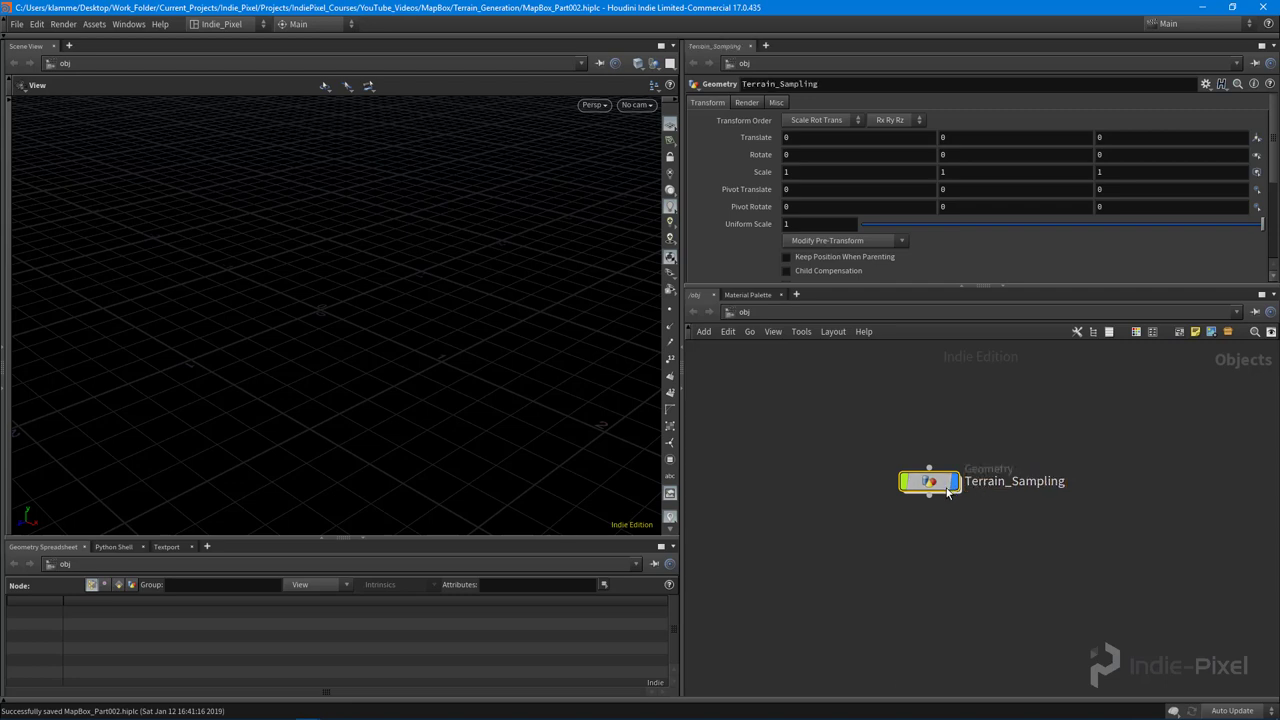
# - Add a GameDev MapBox (Beta) node inside the Terrain_Sampling object
pyautogui.doubleClick(943, 485)
pyautogui.press('Tab')
pyautogui.write('map')
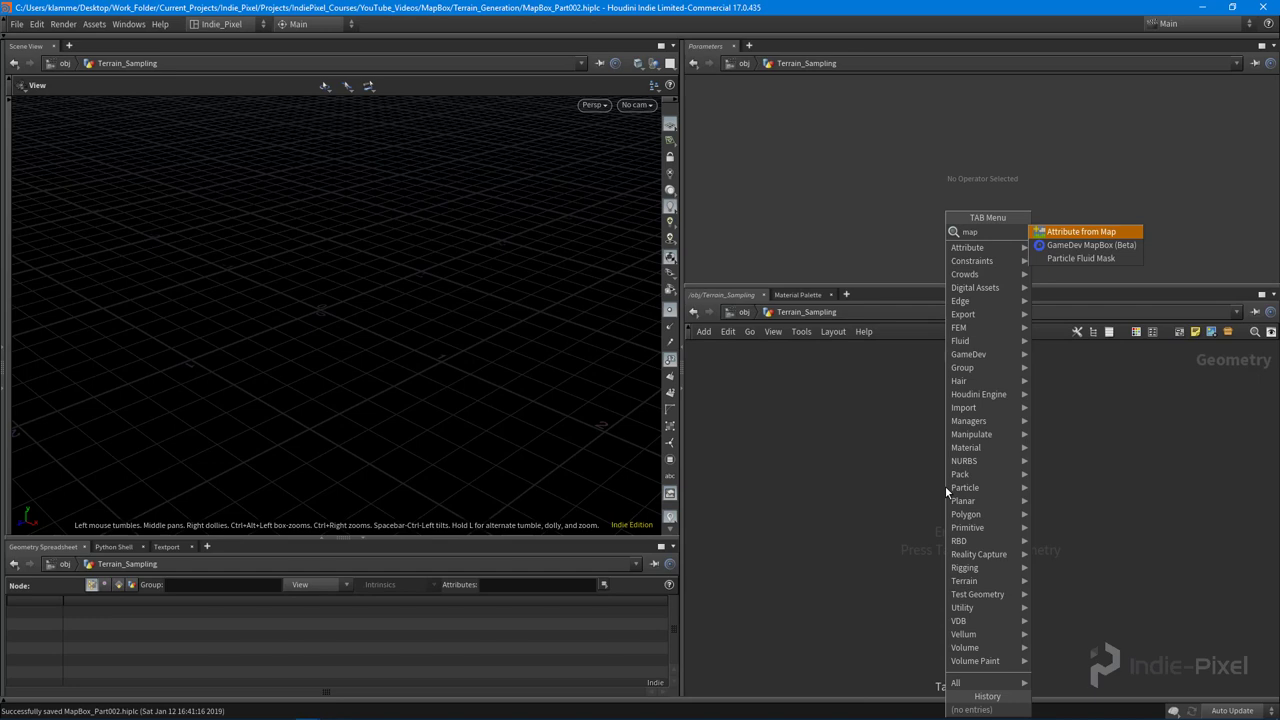
pyautogui.press('Down')
pyautogui.press('Return')
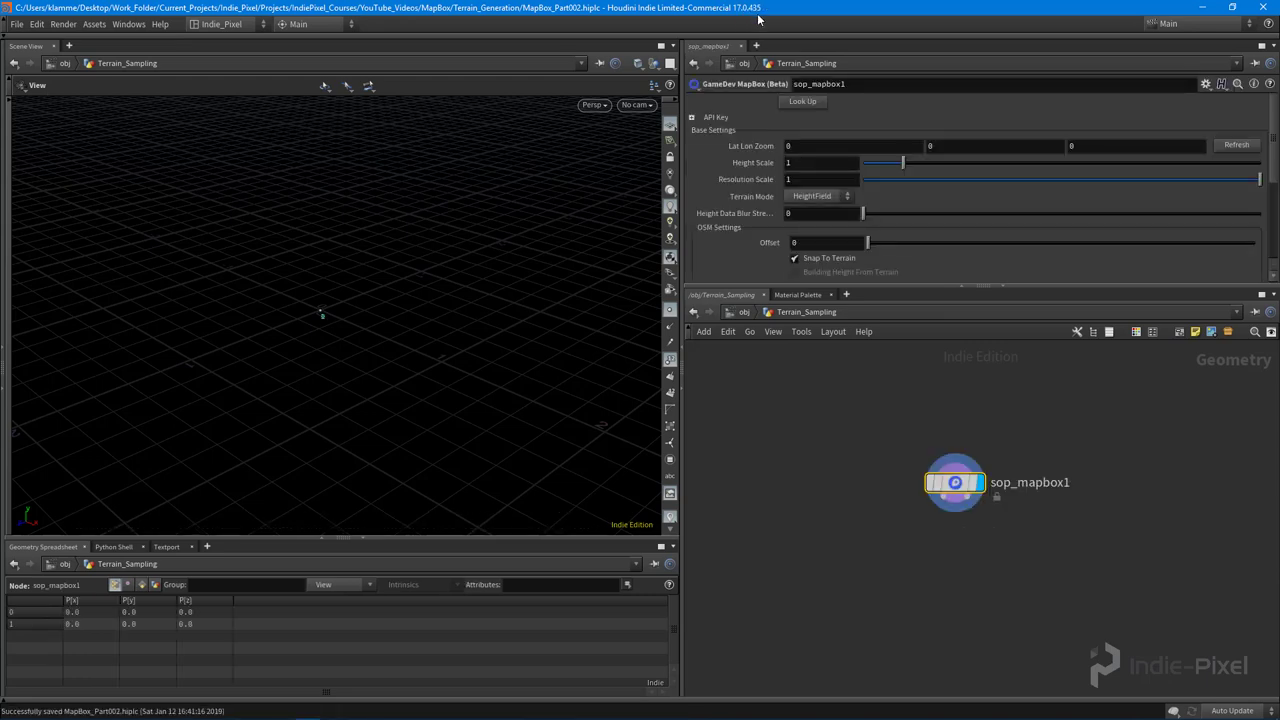
# - Enlarge the parameter area of the MapBox node and expand its API Key section
pyautogui.moveTo(955, 401); pyautogui.dragTo(966, 412, button='middle')
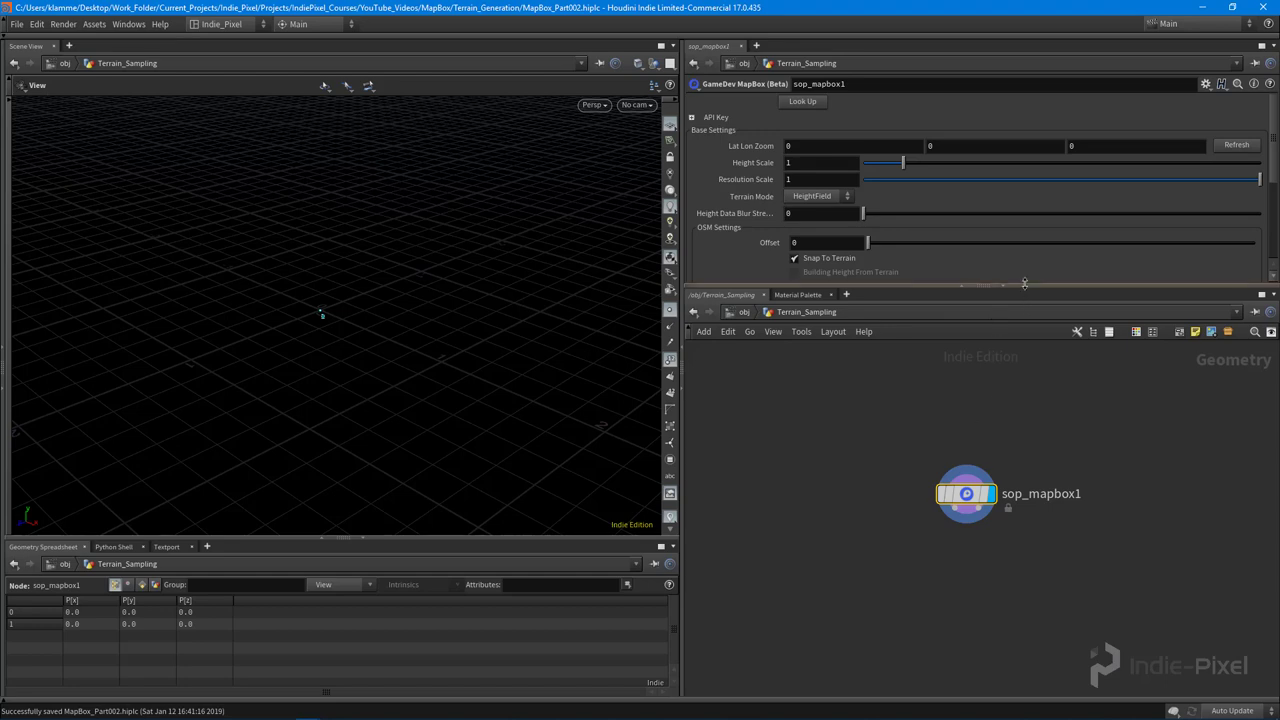
pyautogui.moveTo(1022, 287); pyautogui.dragTo(991, 375)
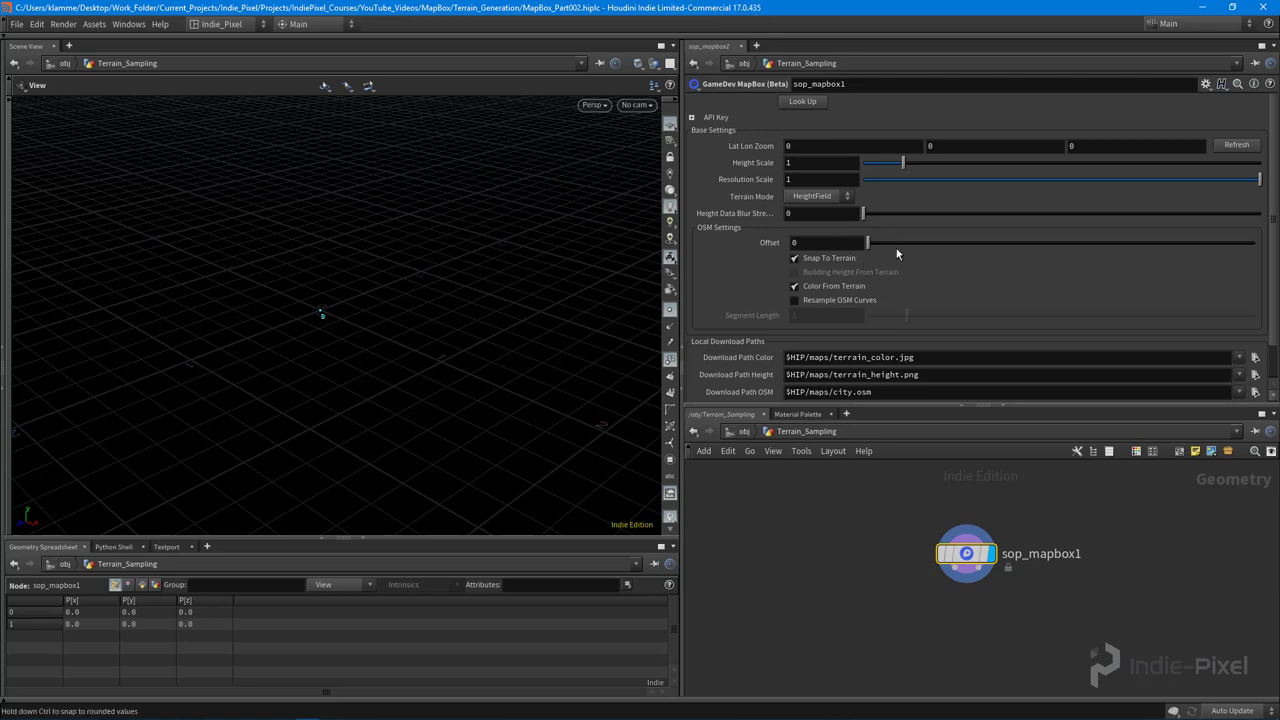
pyautogui.moveTo(965, 556); pyautogui.dragTo(962, 559)
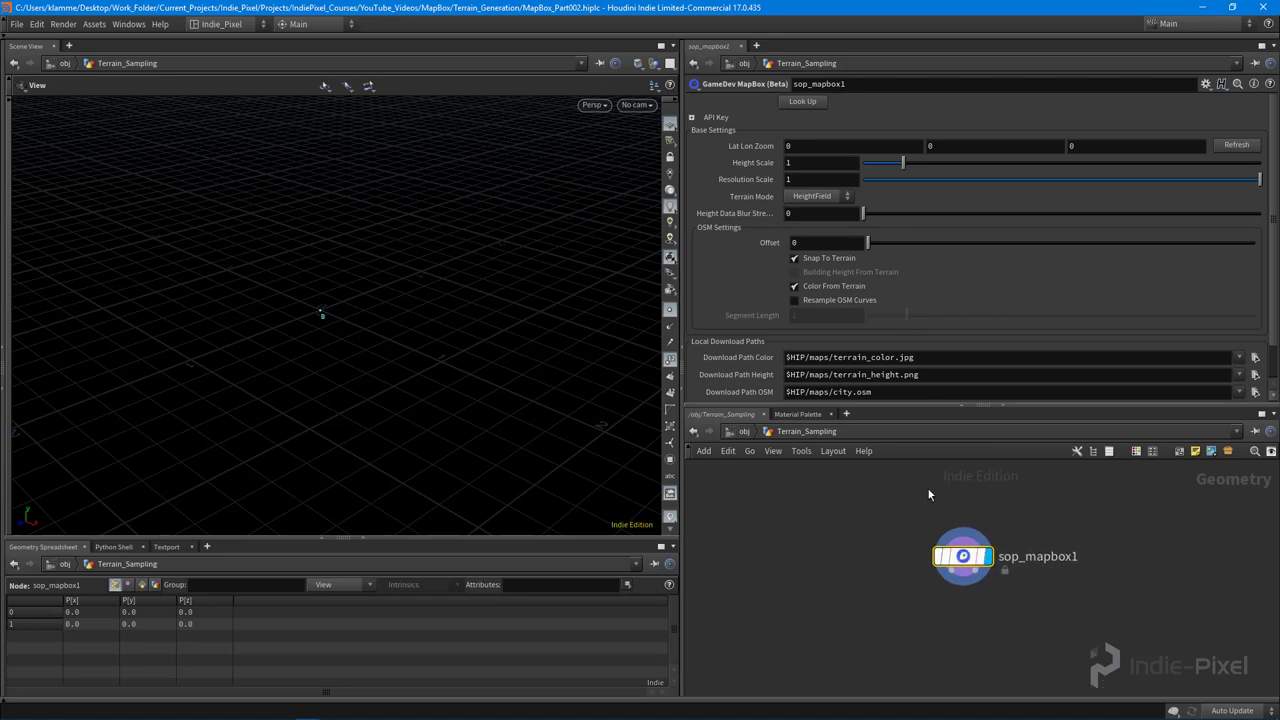
pyautogui.click(693, 118)
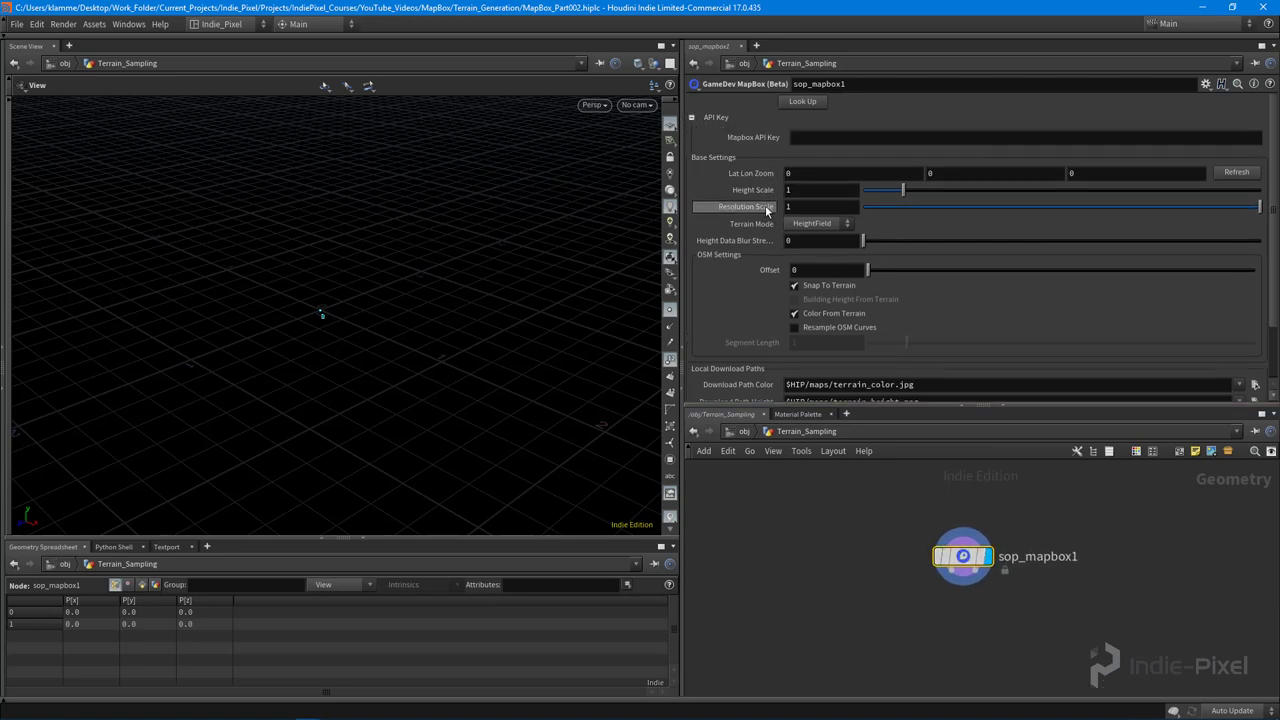
# - Copy the default public token from the Mapbox account page in the browser and paste it into the Houdini node's Mapbox API Key field
pyautogui.moveTo(283, 709)
pyautogui.click(210, 710)
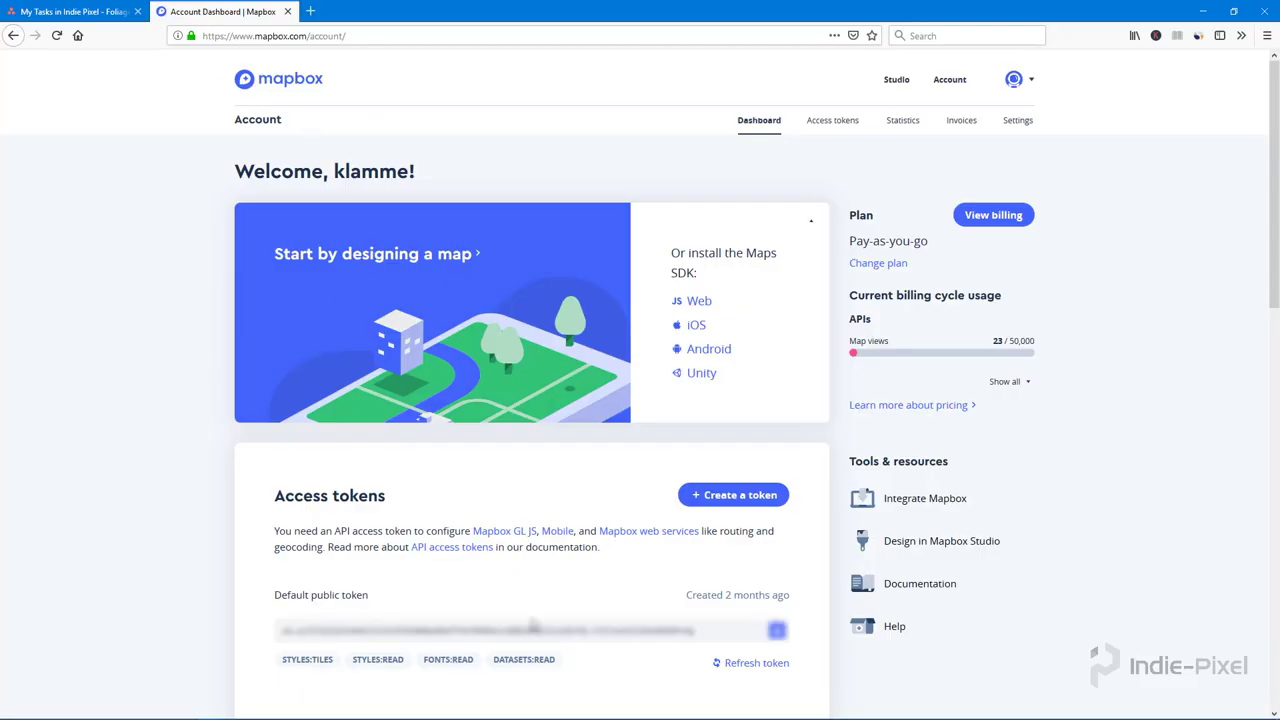
pyautogui.moveTo(724, 637)
pyautogui.mouseDown()
pyautogui.moveTo(501, 641)
pyautogui.moveTo(725, 642)
pyautogui.mouseUp()
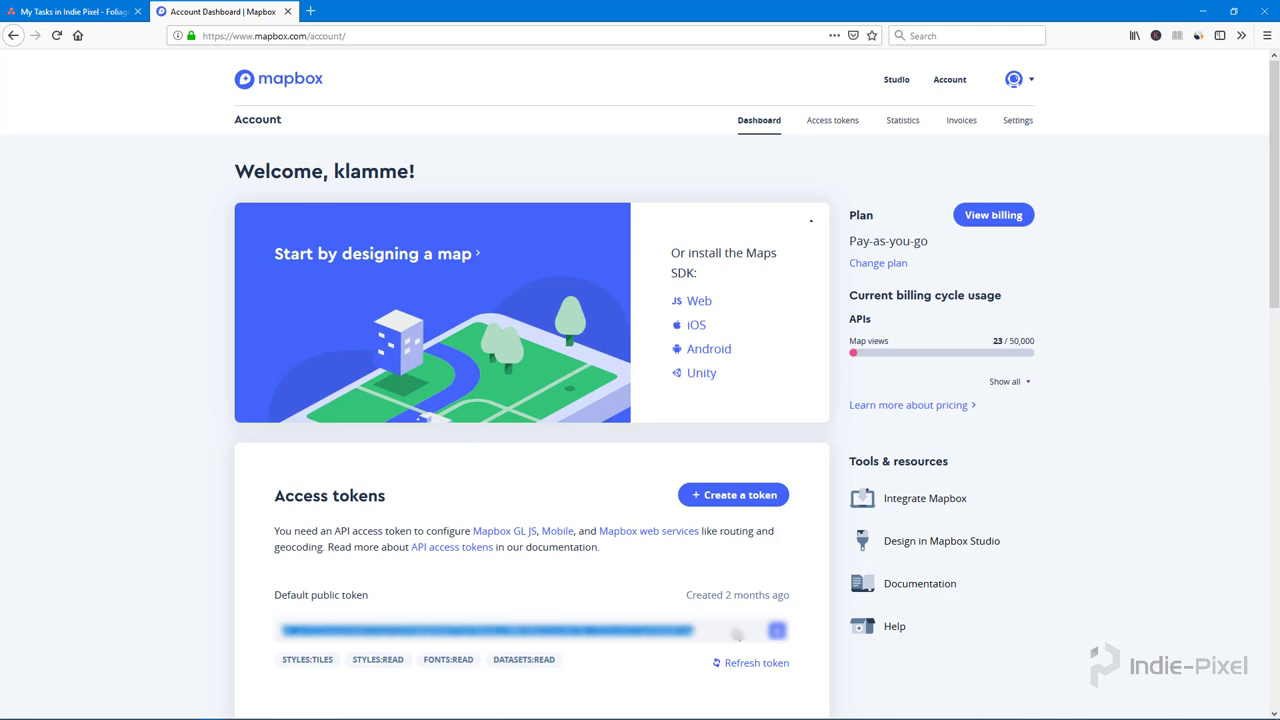
pyautogui.click(320, 712)
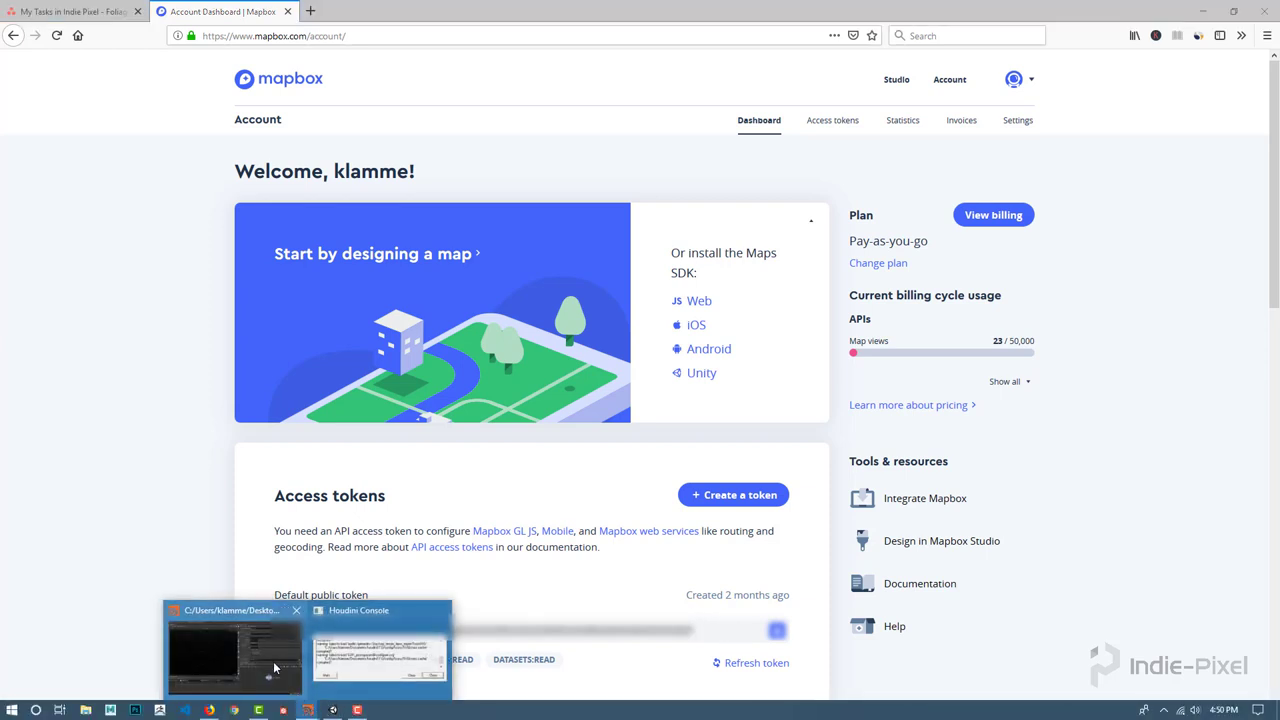
pyautogui.click(282, 682)
pyautogui.click(885, 137)
pyautogui.hotkey('ctrl', 'v')
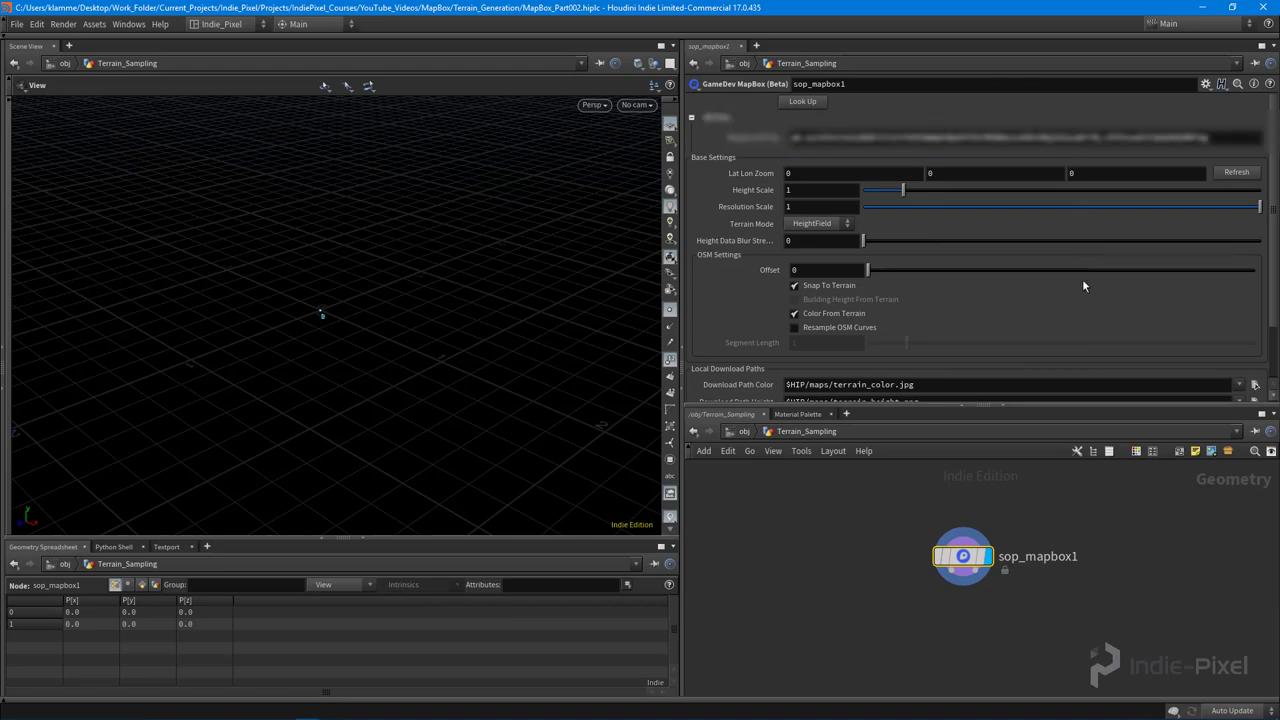
# - Open the MapBox location lookup and navigate its world map to the Cascade Range in the Pacific Northwest
pyautogui.scroll(-1, 1085, 274)
pyautogui.scroll(1, 1087, 281)
pyautogui.click(804, 104)
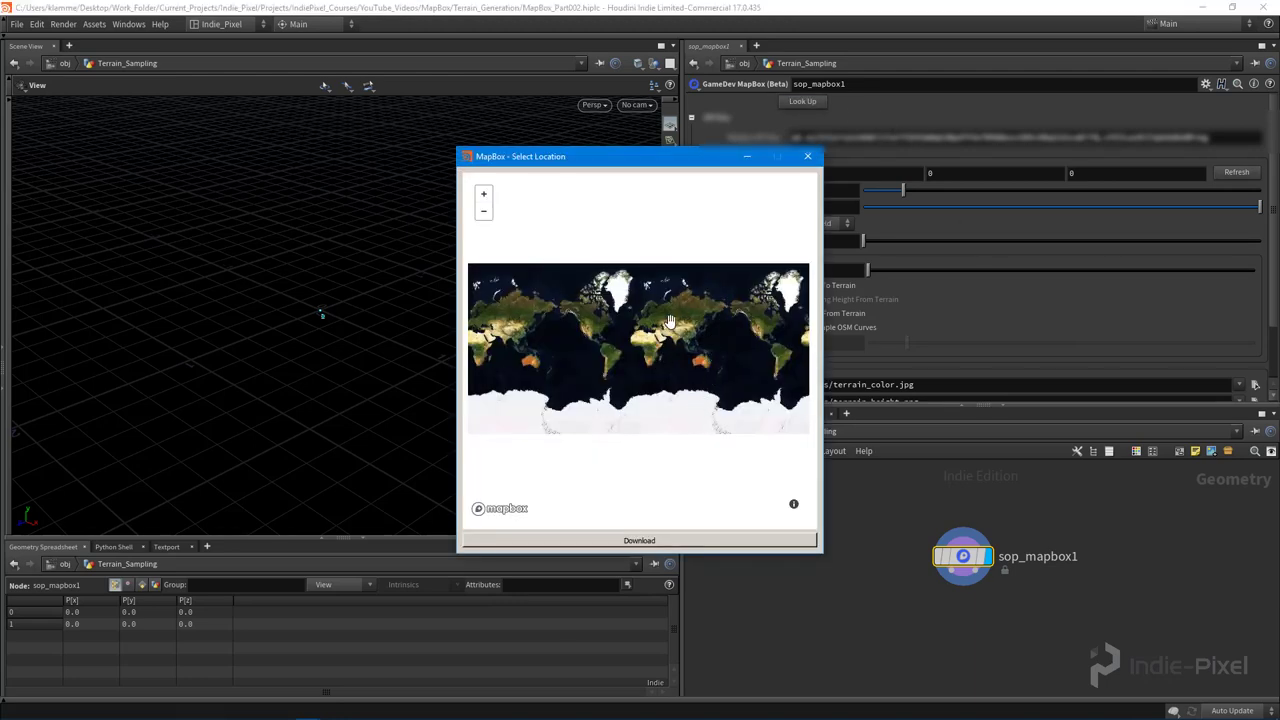
pyautogui.scroll(5, 585, 333)
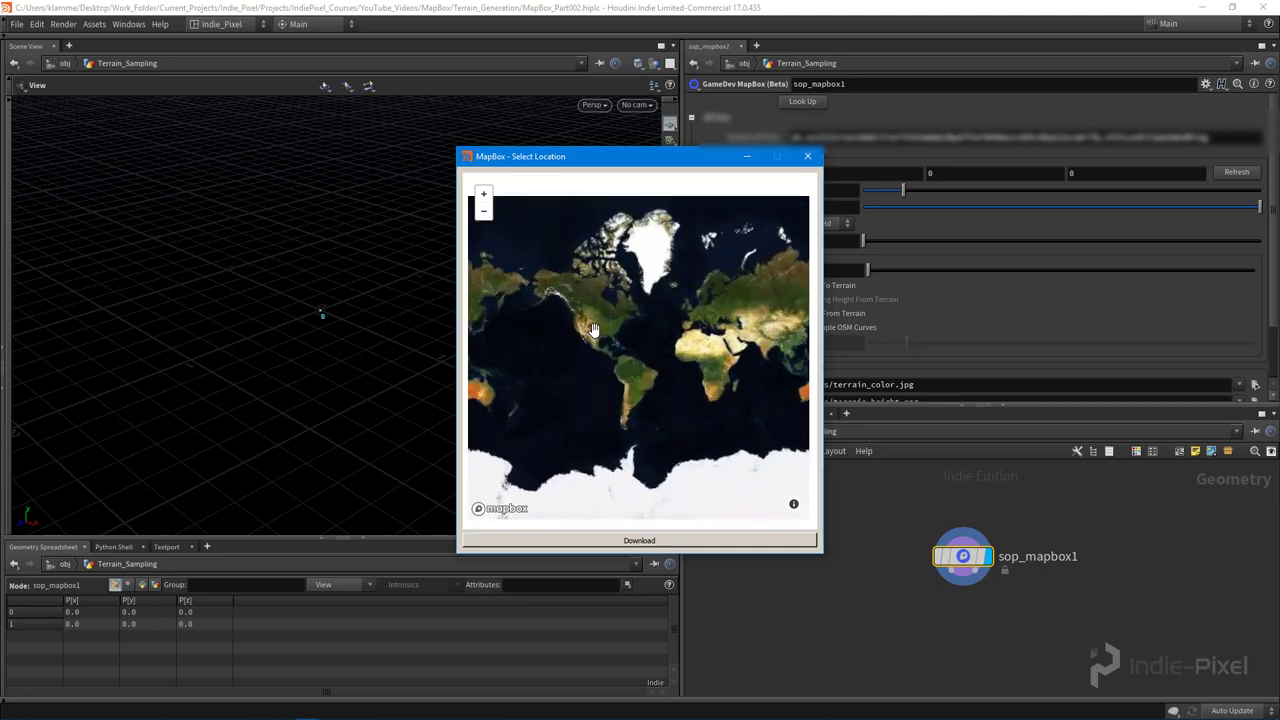
pyautogui.moveTo(574, 343); pyautogui.dragTo(762, 326)
pyautogui.scroll(2, 690, 330)
pyautogui.moveTo(520, 310); pyautogui.dragTo(627, 305)
pyautogui.scroll(-4, 627, 305)
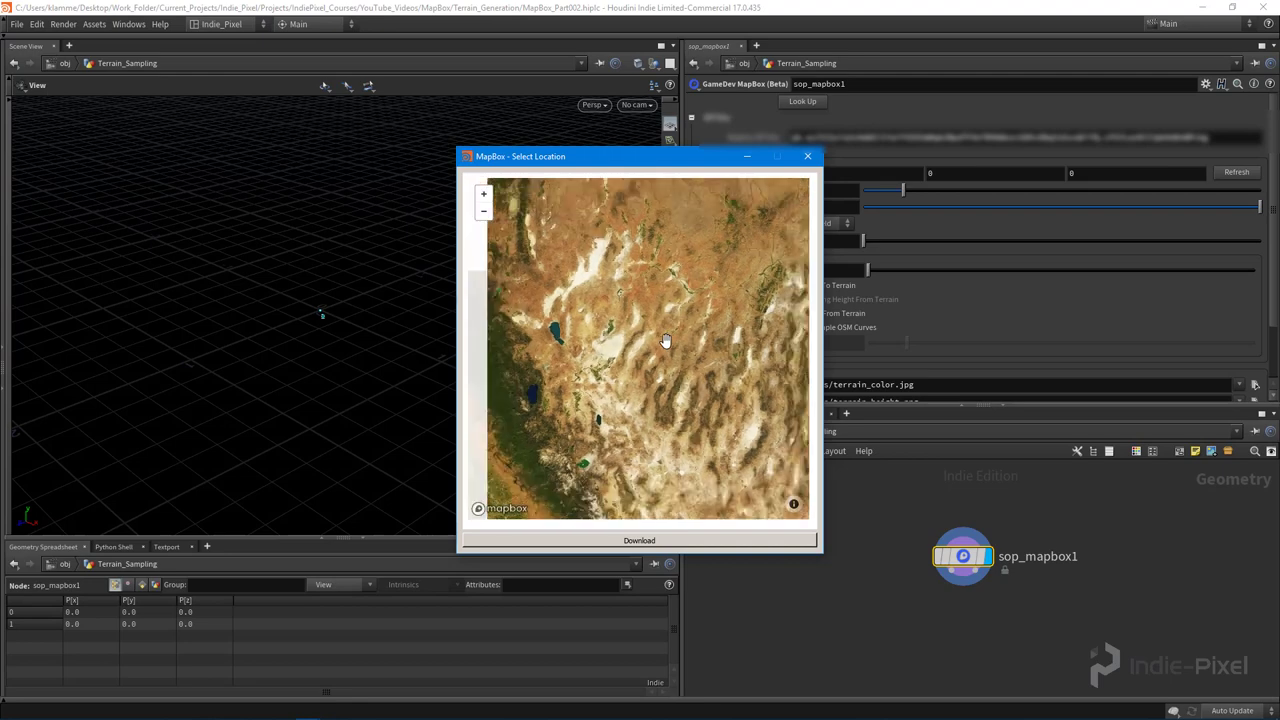
pyautogui.moveTo(540, 290); pyautogui.dragTo(667, 300)
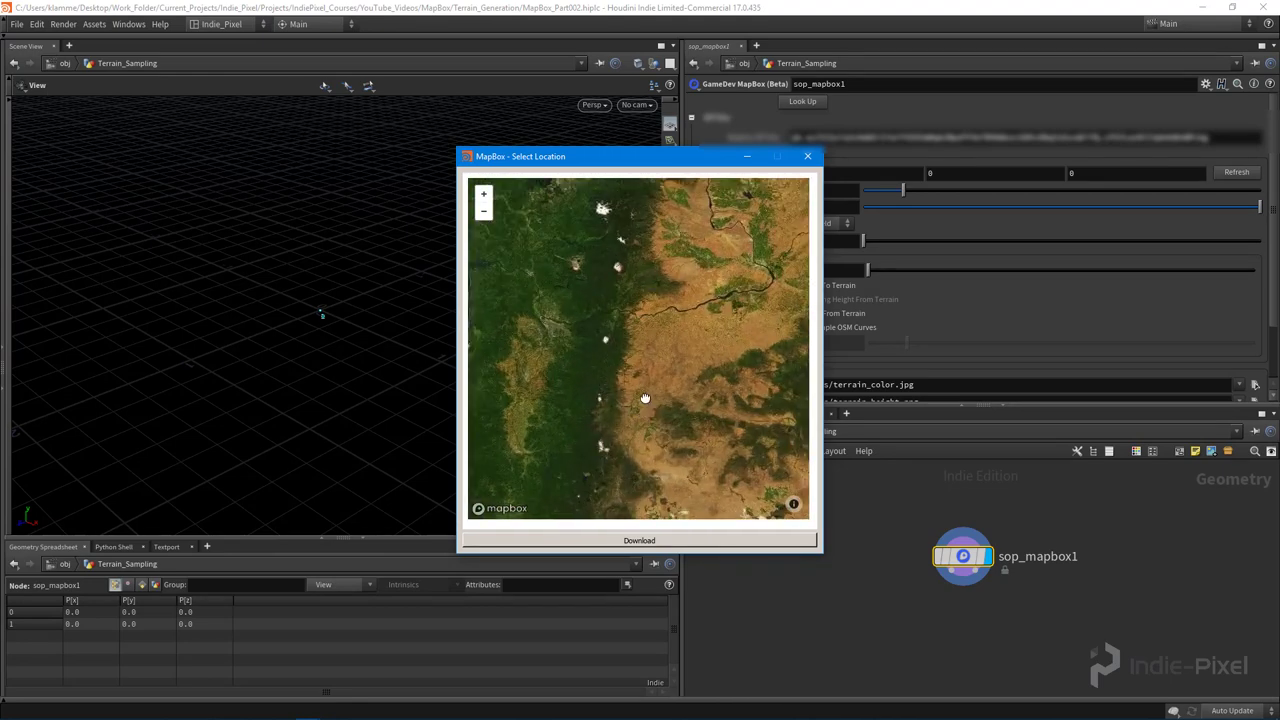
pyautogui.moveTo(643, 414); pyautogui.dragTo(666, 378)
pyautogui.scroll(-2, 683, 335)
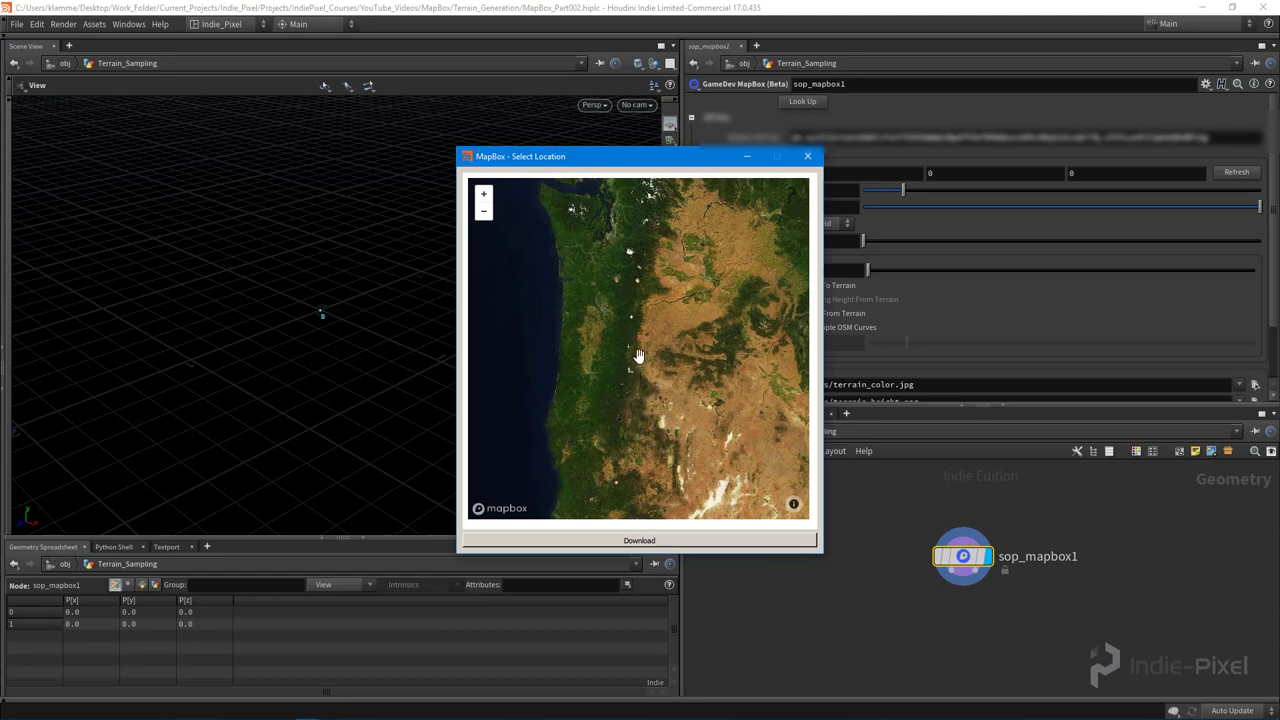
# - Centre the location map on the snow-capped volcanic peaks of the central Oregon Cascades at zoom 10 and download that area
pyautogui.scroll(2, 638, 356)
pyautogui.moveTo(633, 432); pyautogui.dragTo(668, 377)
pyautogui.scroll(1, 650, 376)
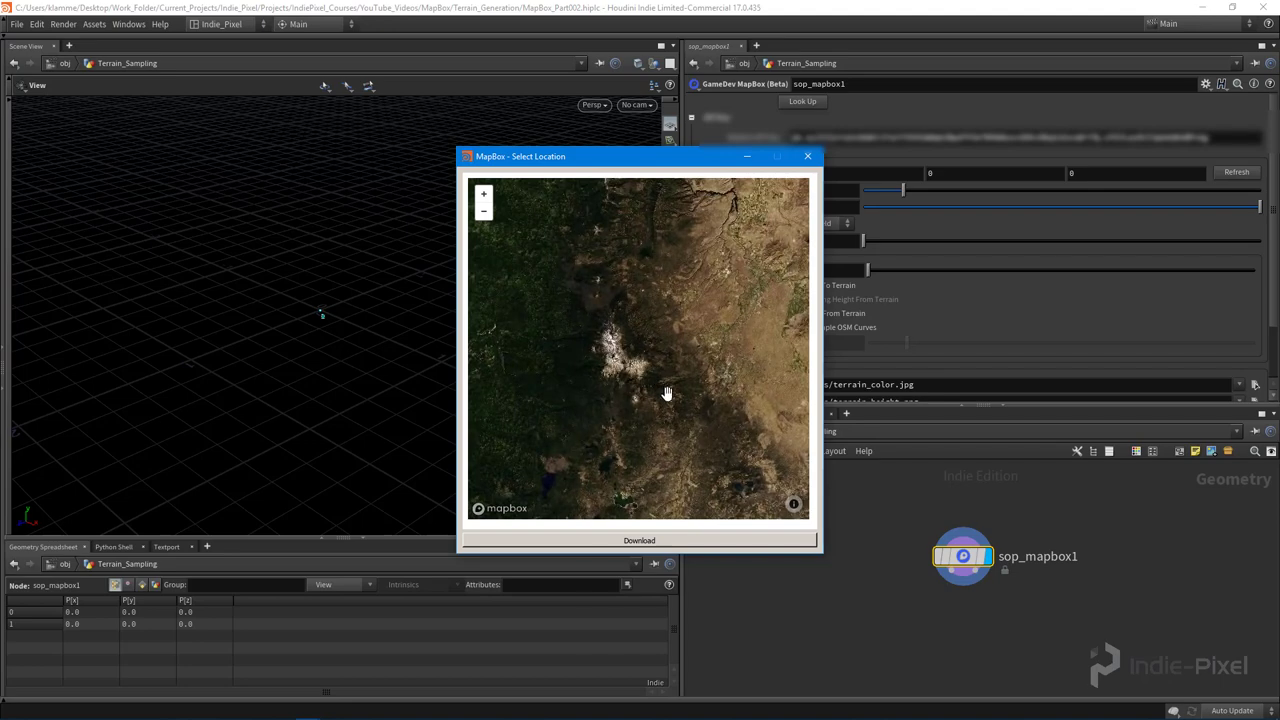
pyautogui.scroll(2, 666, 391)
pyautogui.moveTo(634, 314); pyautogui.dragTo(681, 392)
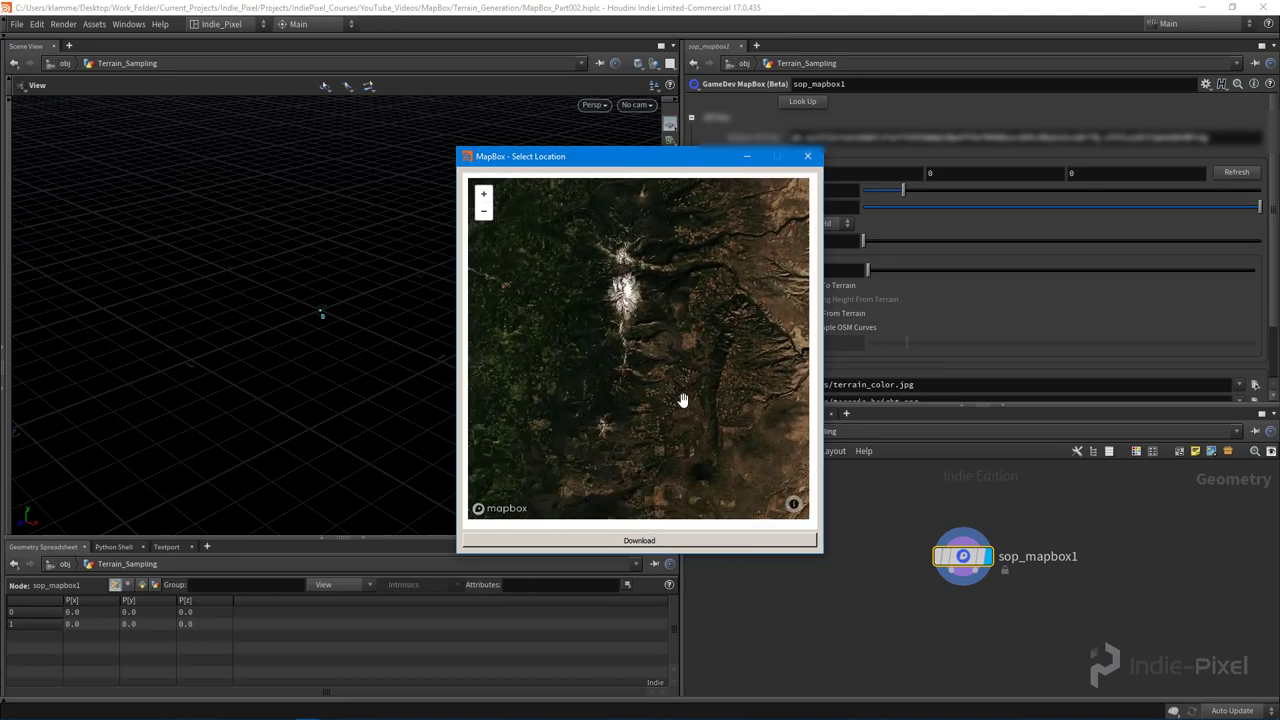
pyautogui.moveTo(571, 411); pyautogui.dragTo(577, 416)
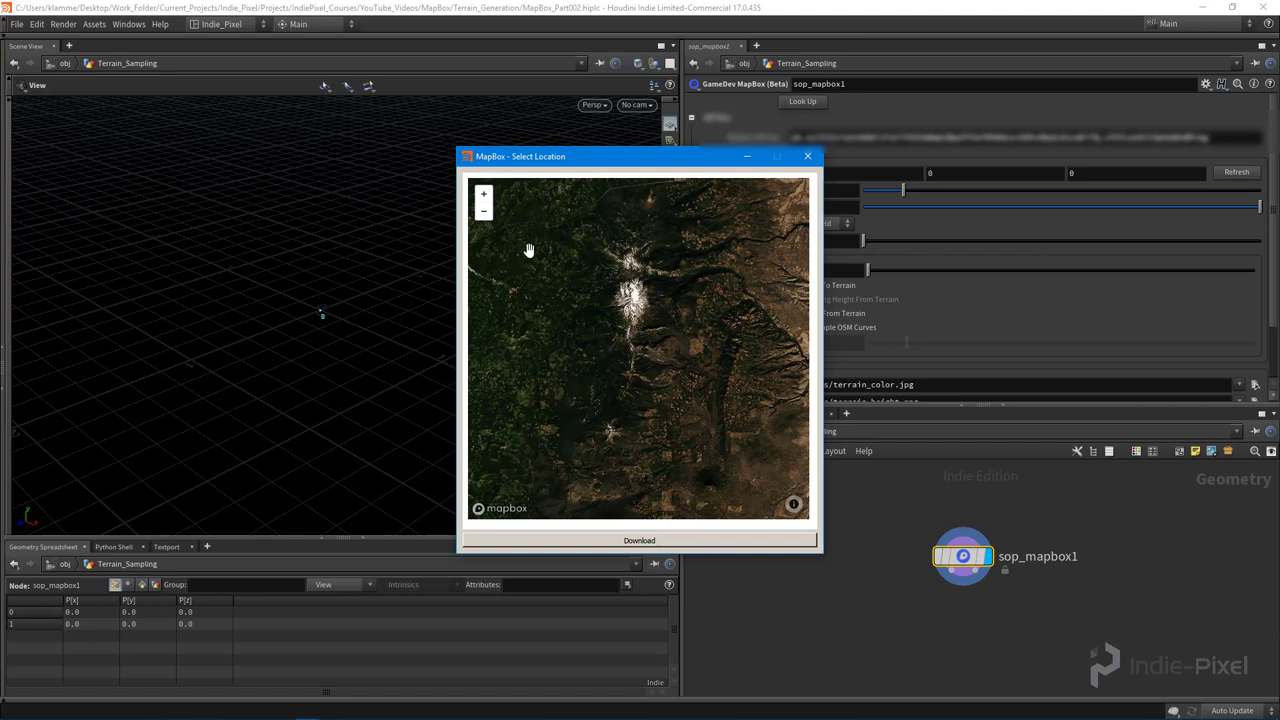
pyautogui.moveTo(767, 380); pyautogui.dragTo(651, 370)
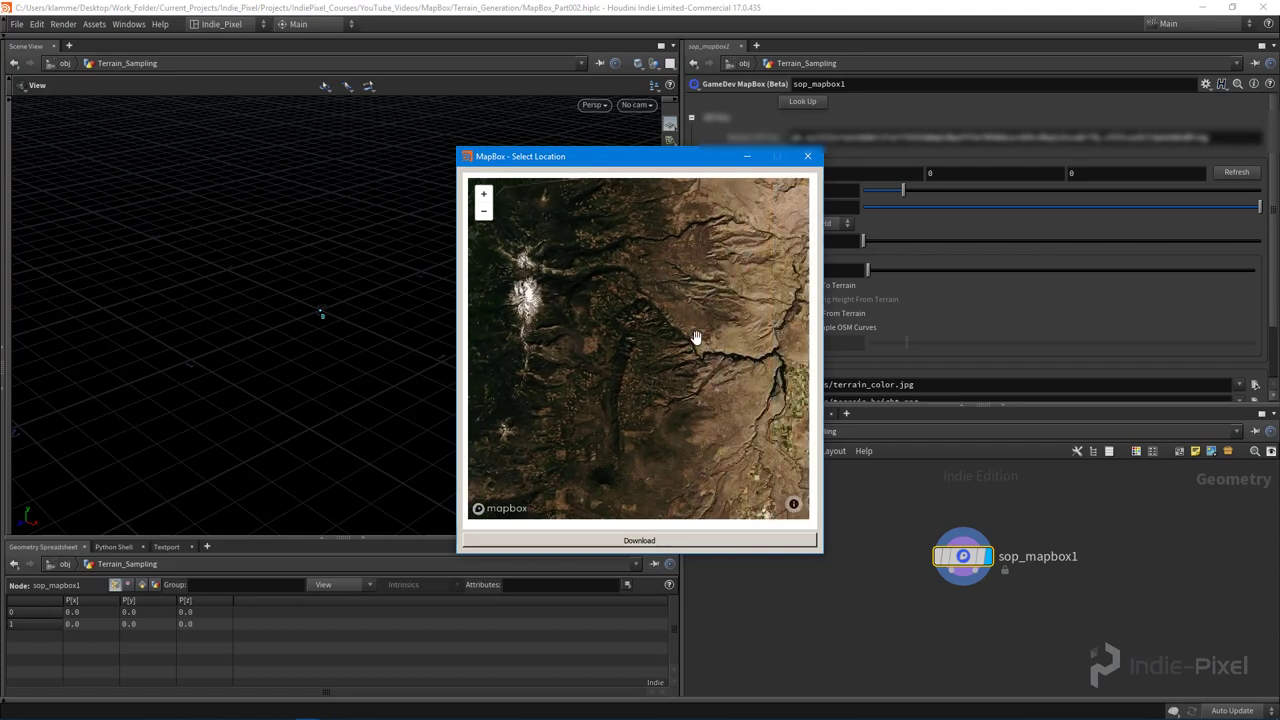
pyautogui.moveTo(566, 414); pyautogui.dragTo(825, 320)
pyautogui.moveTo(537, 320); pyautogui.dragTo(571, 331)
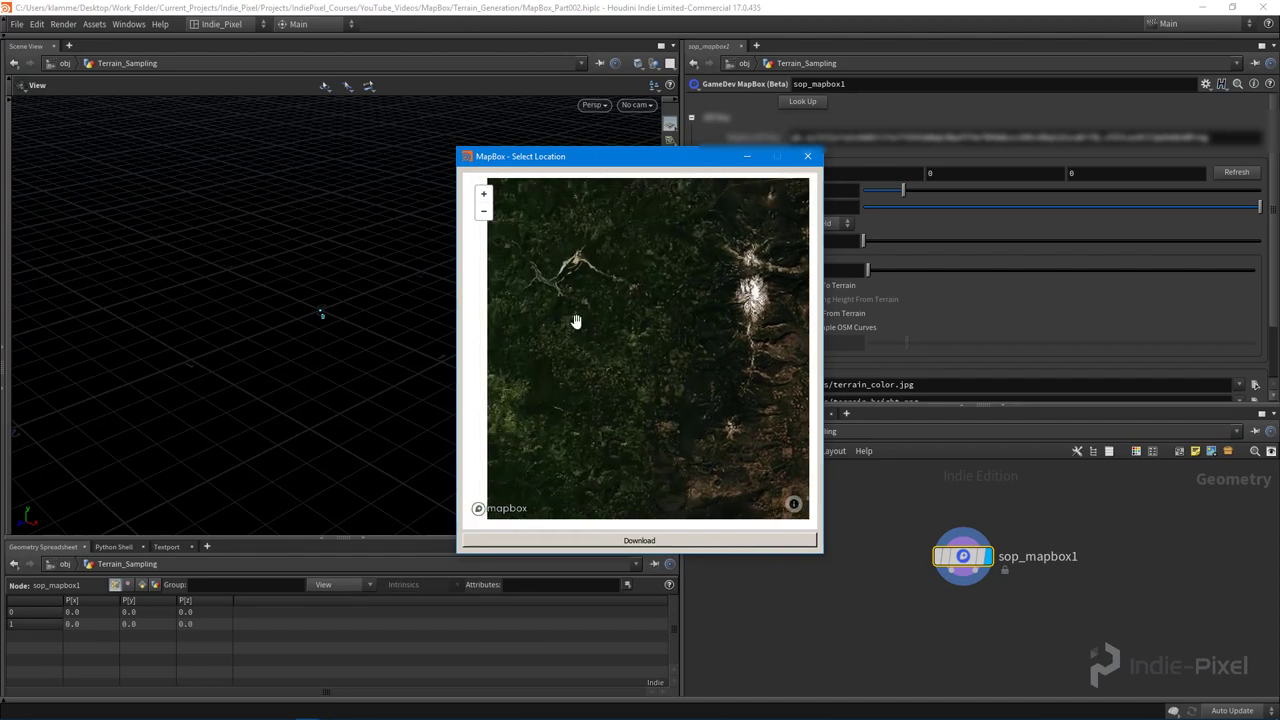
pyautogui.moveTo(629, 424); pyautogui.dragTo(518, 434)
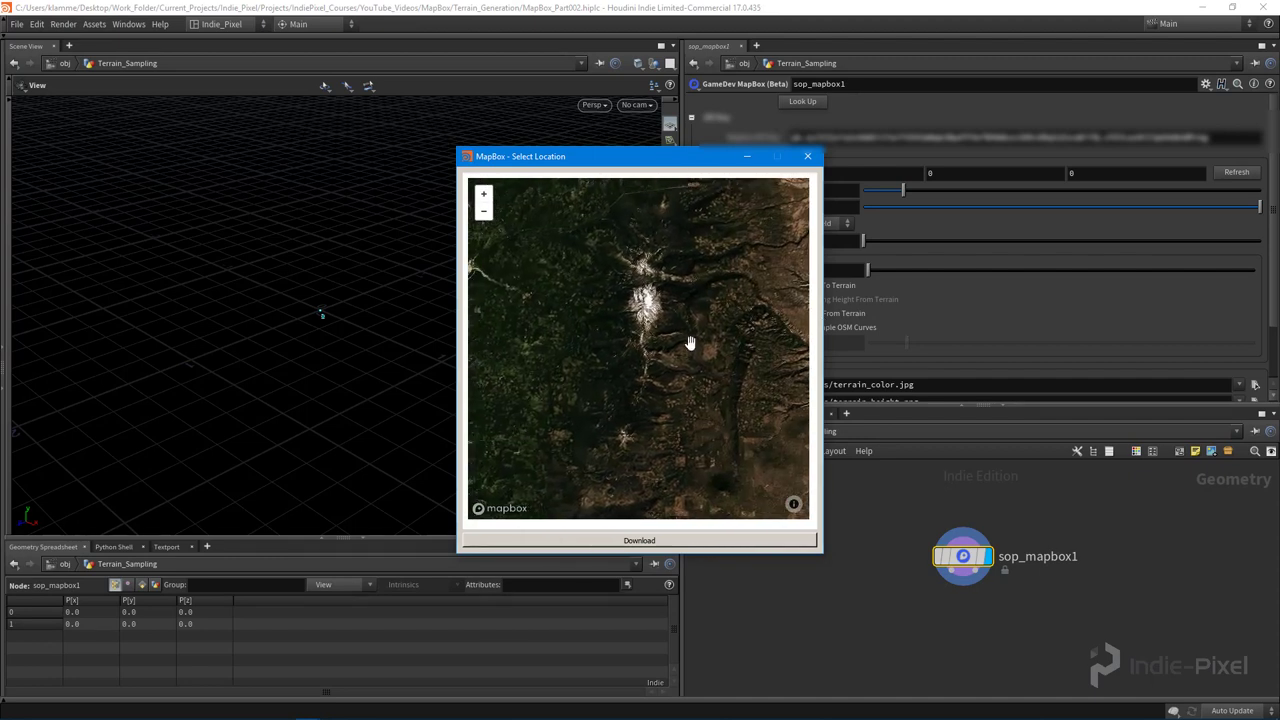
pyautogui.moveTo(660, 380); pyautogui.dragTo(645, 395)
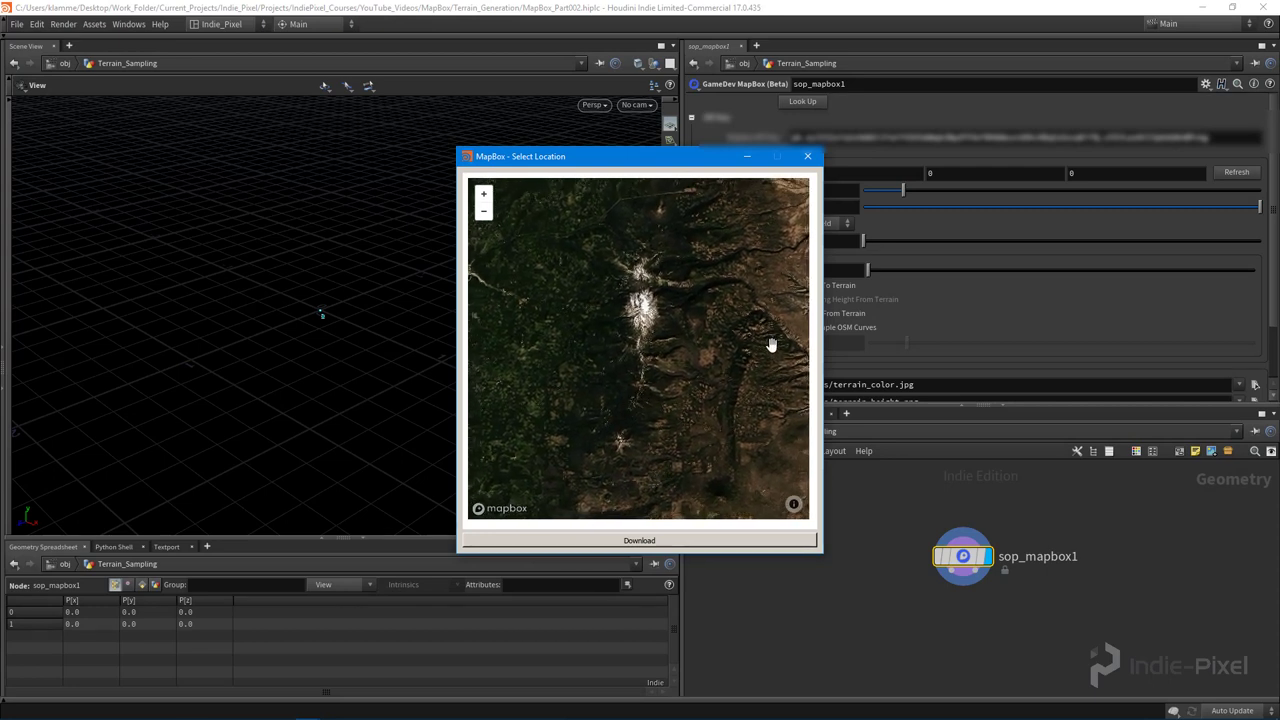
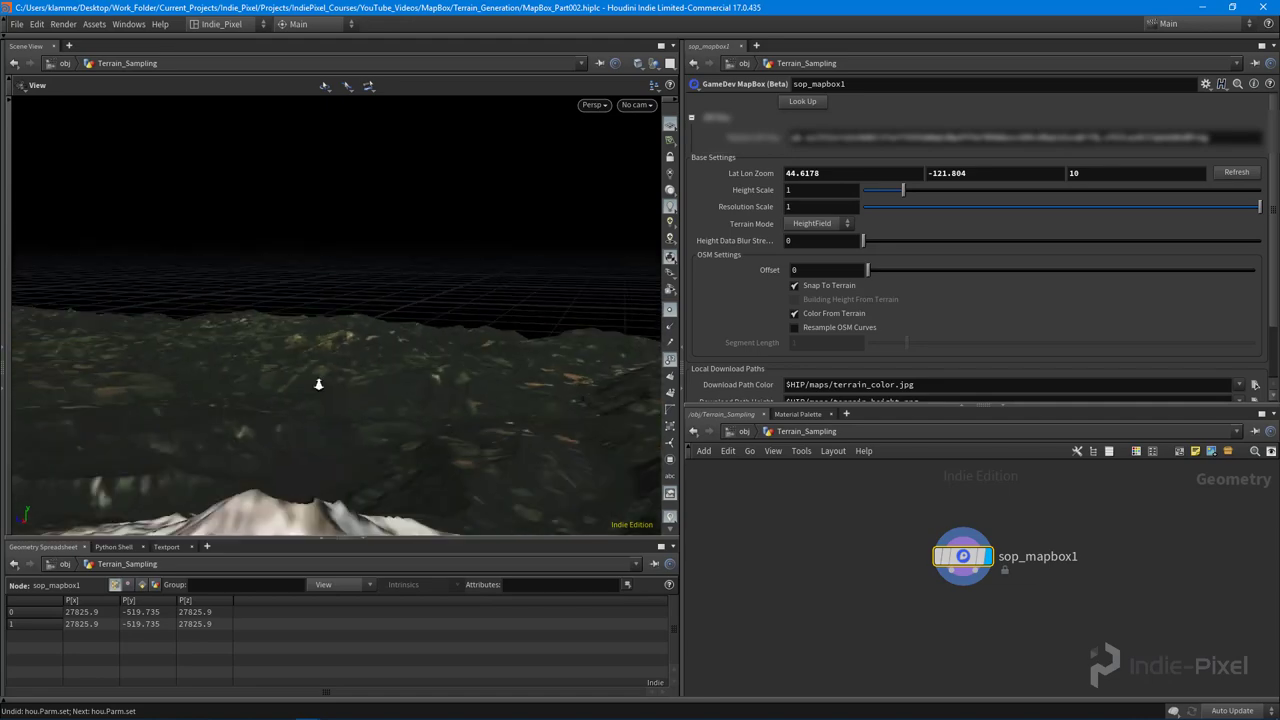
# - Examine the downloaded terrain from several angles and check the latitude, longitude and zoom parameters of the MapBox node
pyautogui.moveTo(318, 384); pyautogui.dragTo(373, 399)
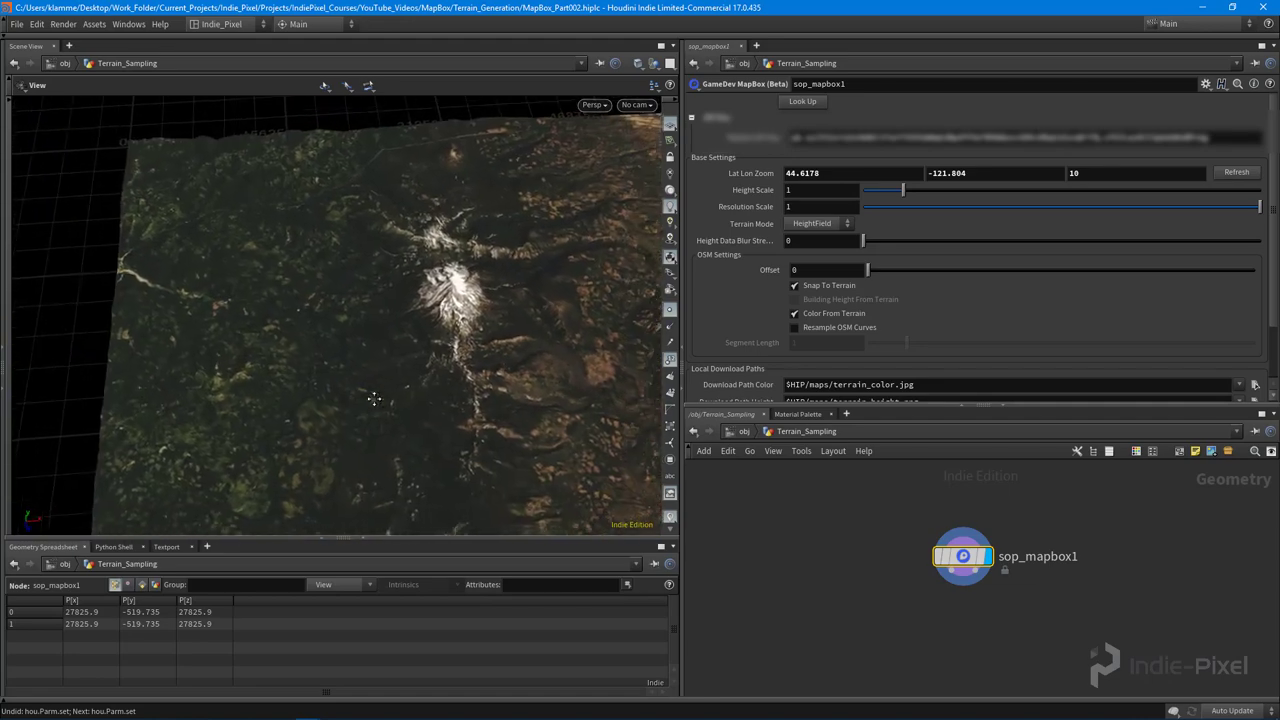
pyautogui.moveTo(374, 399); pyautogui.dragTo(373, 397, button='middle')
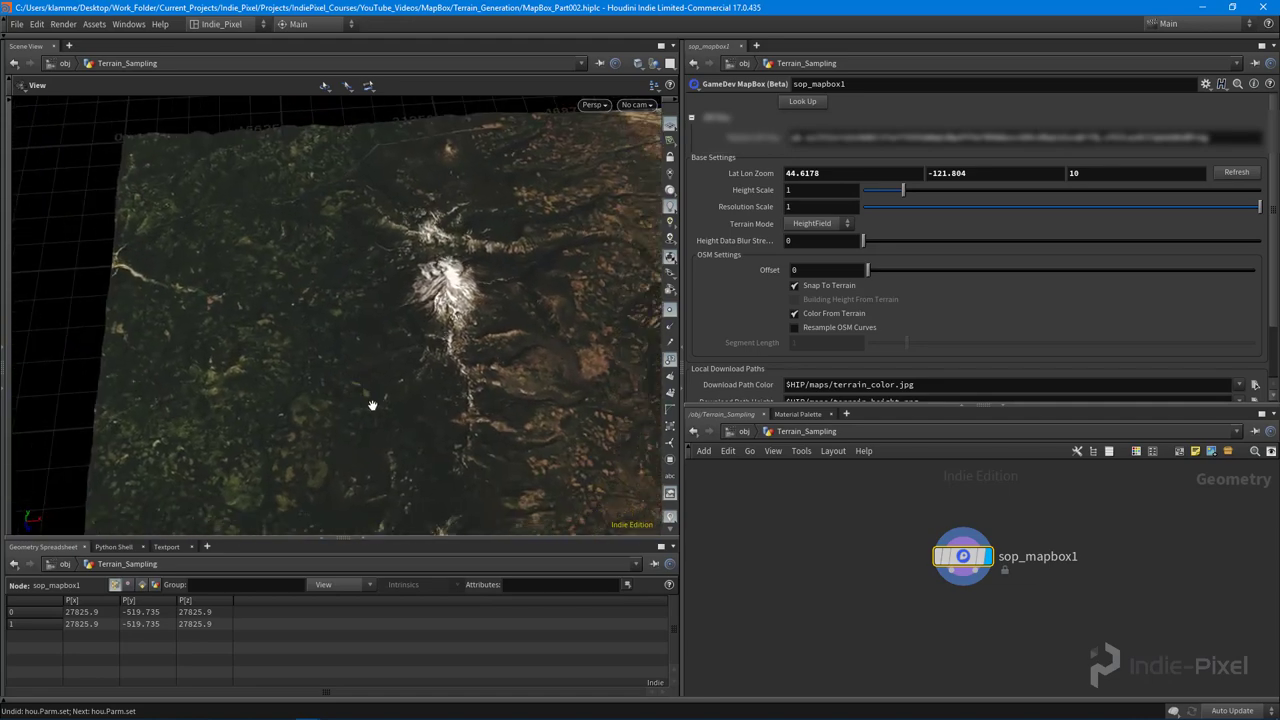
pyautogui.moveTo(372, 405); pyautogui.dragTo(516, 365)
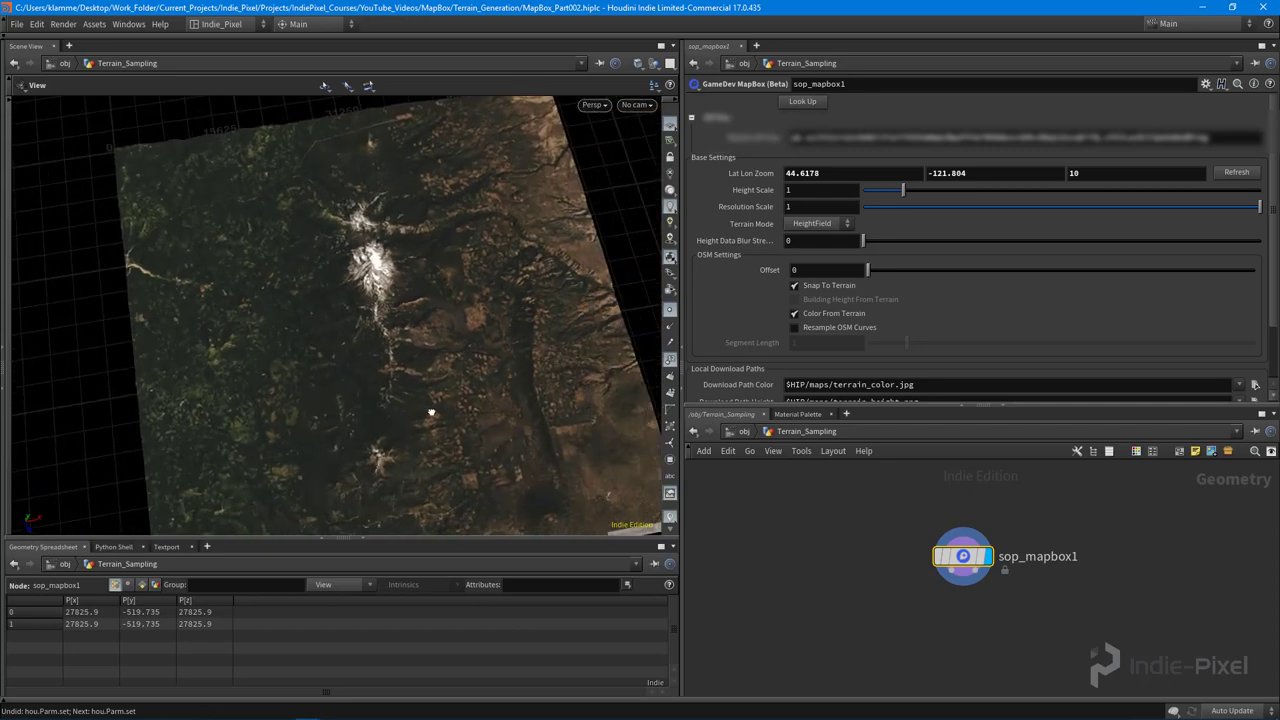
pyautogui.moveTo(431, 412); pyautogui.dragTo(400, 351)
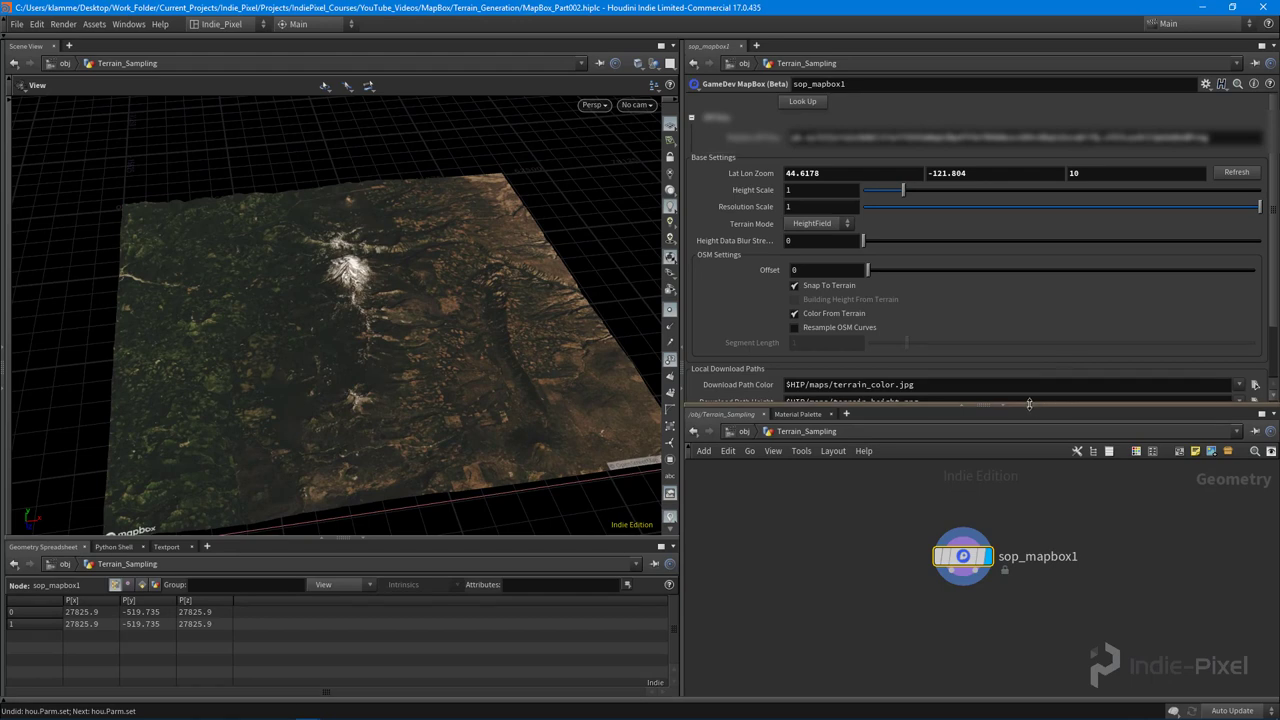
pyautogui.moveTo(1030, 405); pyautogui.dragTo(1034, 436)
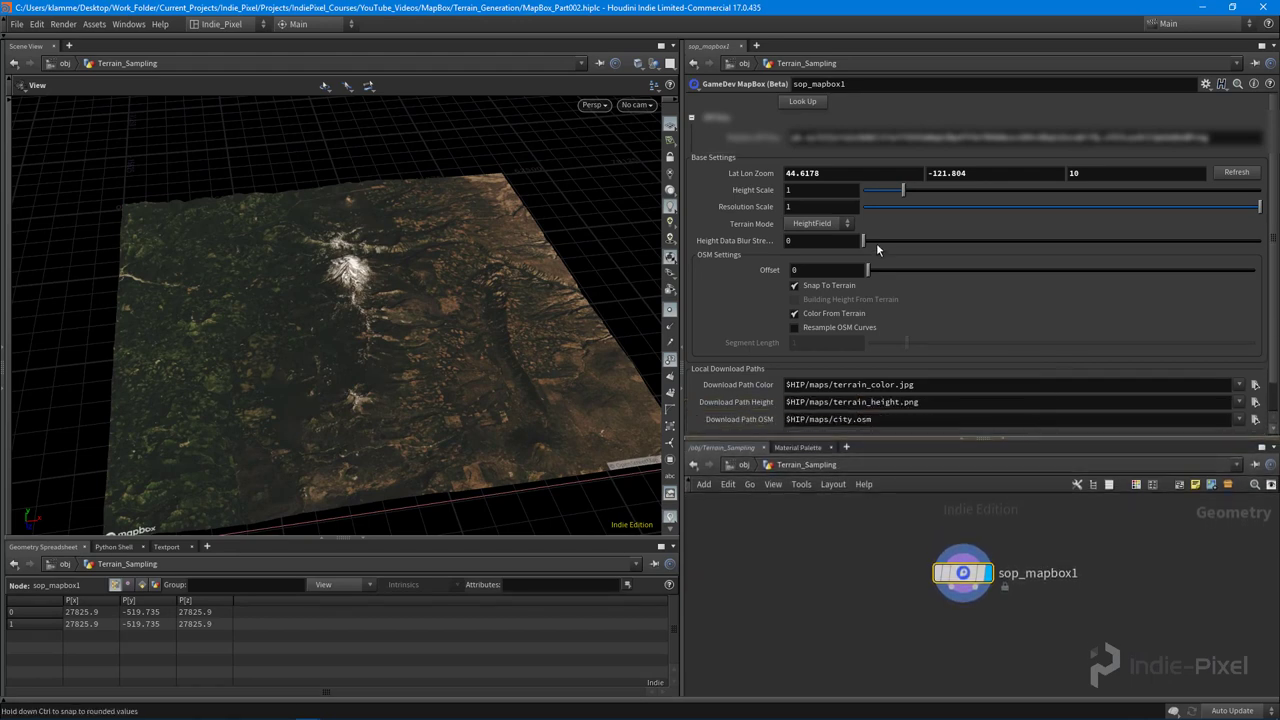
pyautogui.click(835, 173)
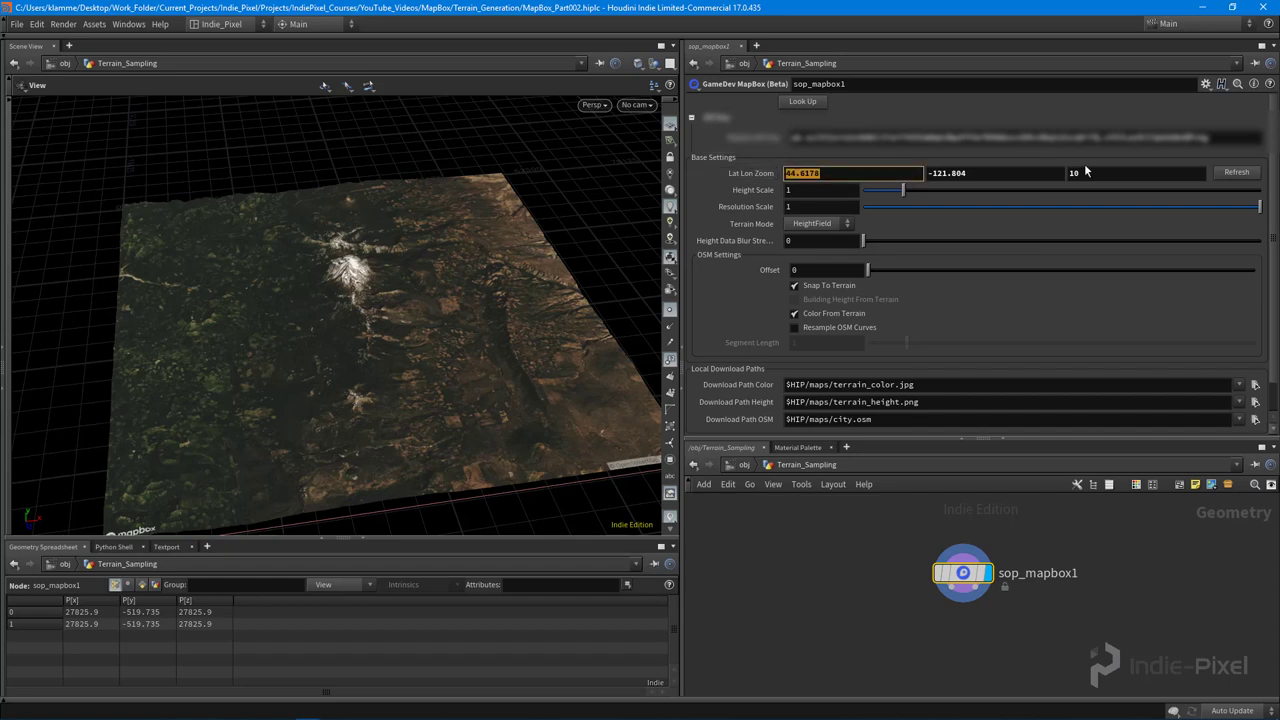
pyautogui.press('Tab')
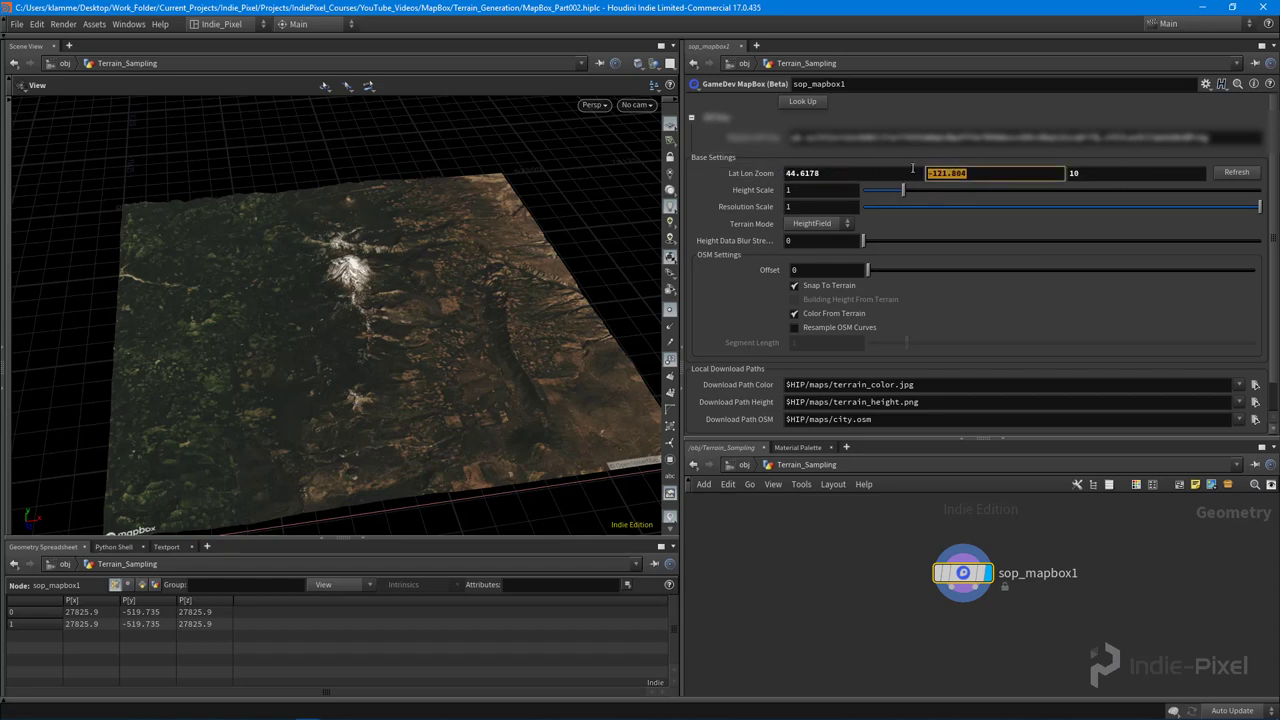
pyautogui.moveTo(249, 380); pyautogui.dragTo(374, 370)
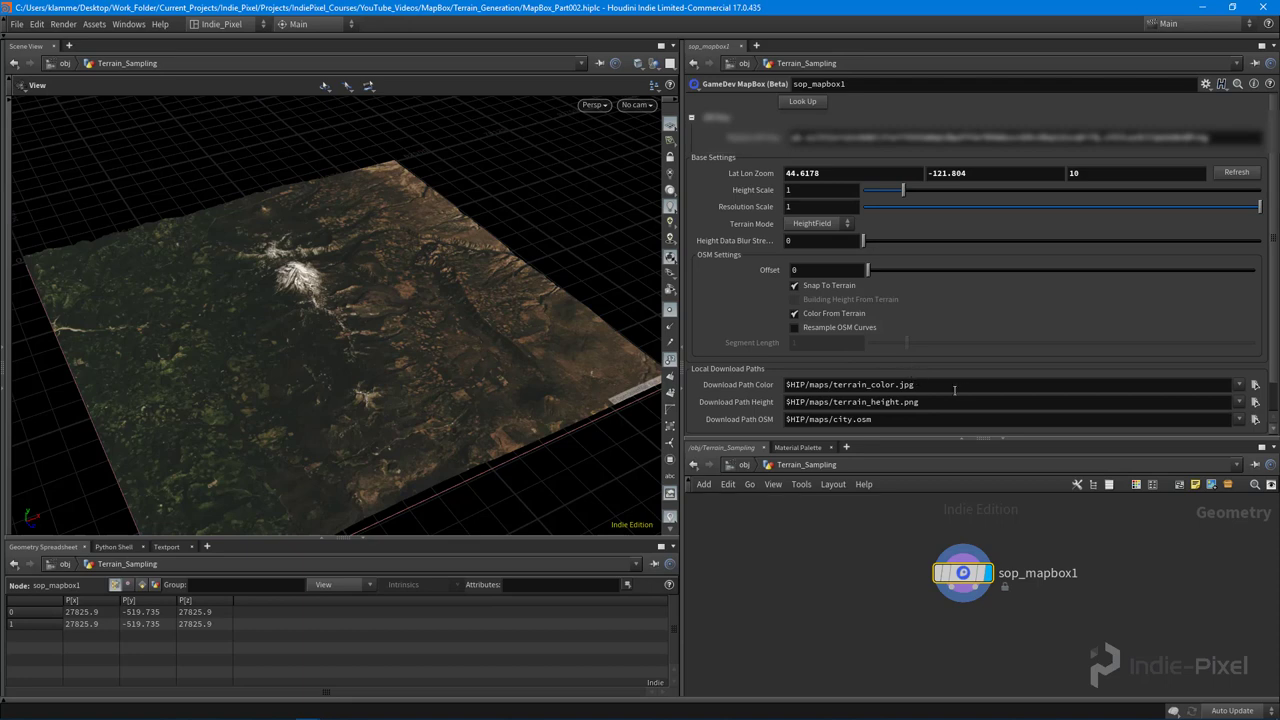
# - Set the MapBox node's Resolution Scale to 2 and inspect the snowy peaks of the recooked terrain up close
pyautogui.click(802, 206)
pyautogui.press('Return')
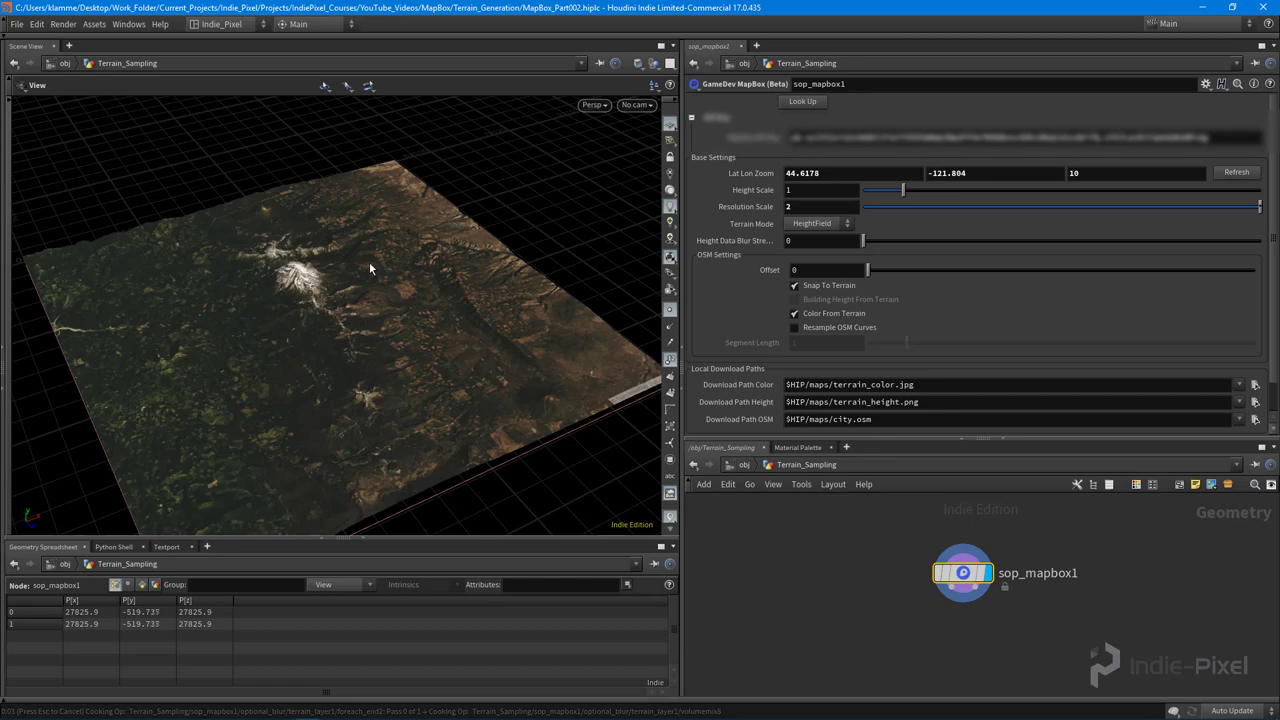
pyautogui.moveTo(302, 284); pyautogui.dragTo(372, 373, button='right')
pyautogui.moveTo(355, 330); pyautogui.dragTo(501, 376)
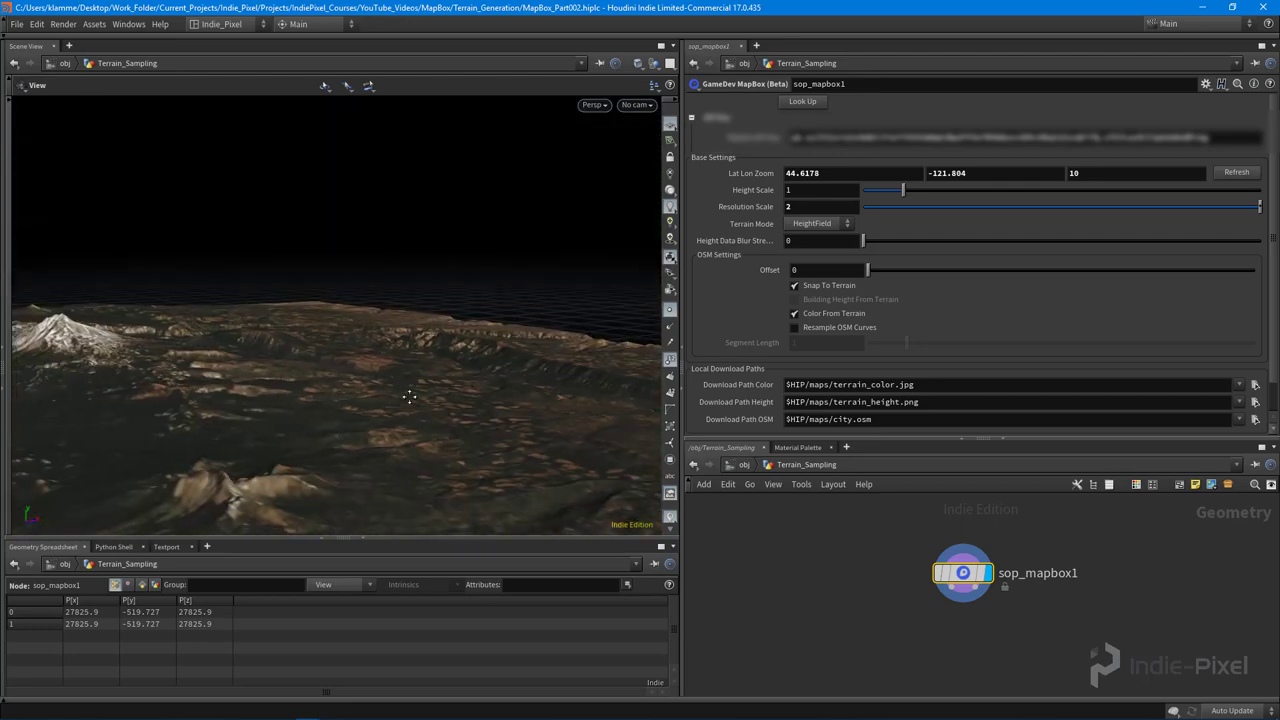
pyautogui.moveTo(337, 400)
pyautogui.mouseDown()
pyautogui.moveTo(526, 360)
pyautogui.moveTo(327, 402)
pyautogui.moveTo(357, 429)
pyautogui.moveTo(391, 429)
pyautogui.moveTo(422, 405)
pyautogui.moveTo(277, 403)
pyautogui.moveTo(345, 396)
pyautogui.mouseUp()
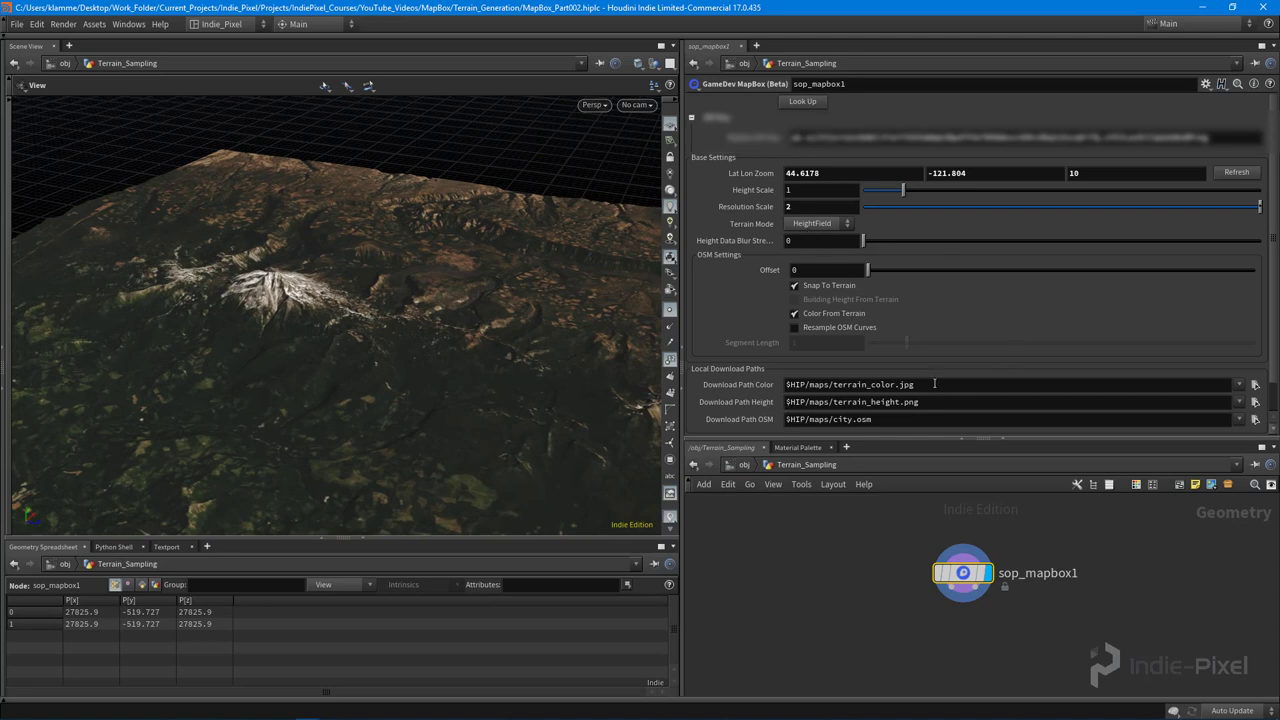
# - Examine the $HIP part of the Download Path Color under the local download paths
pyautogui.moveTo(935, 384); pyautogui.dragTo(783, 384)
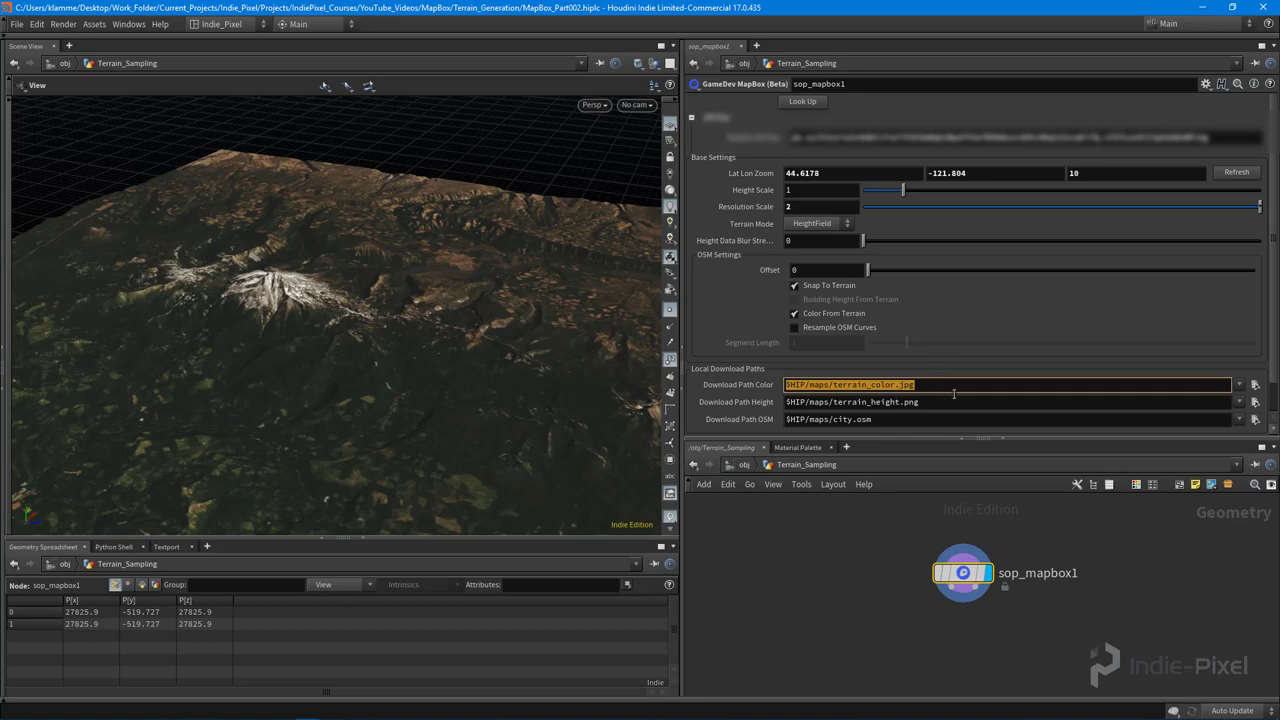
pyautogui.moveTo(920, 401); pyautogui.dragTo(776, 384)
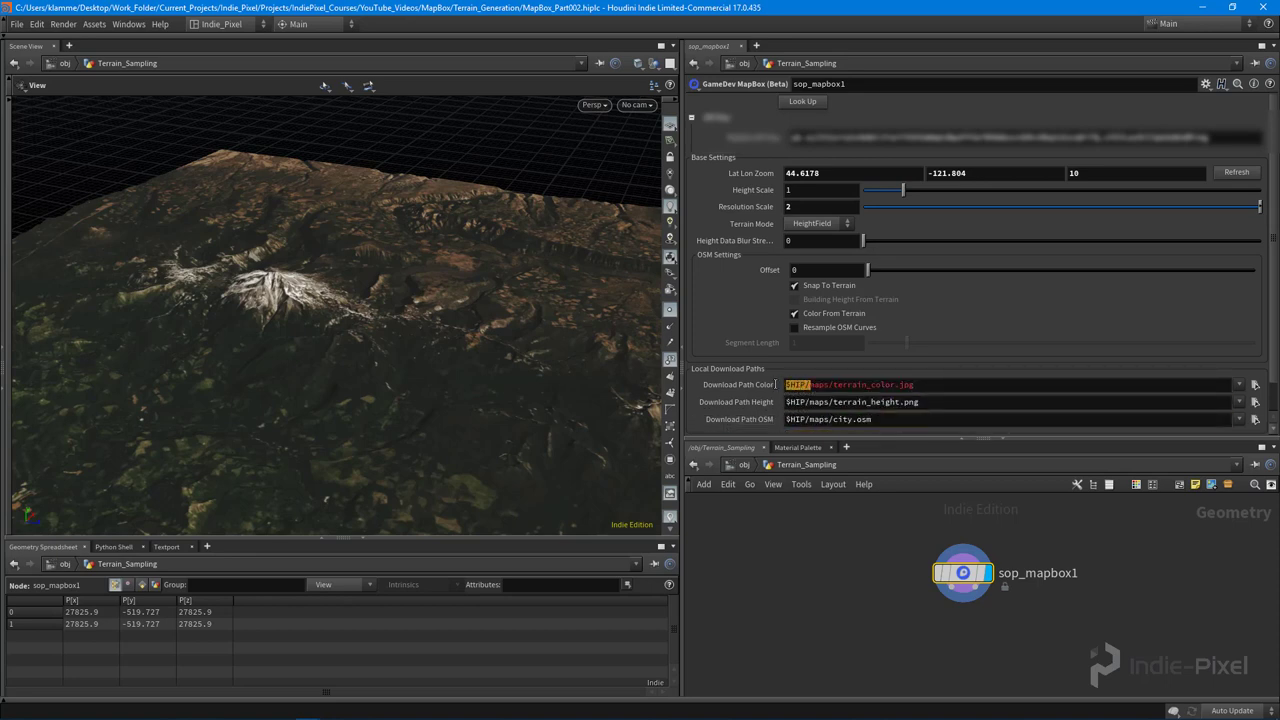
pyautogui.click(807, 385)
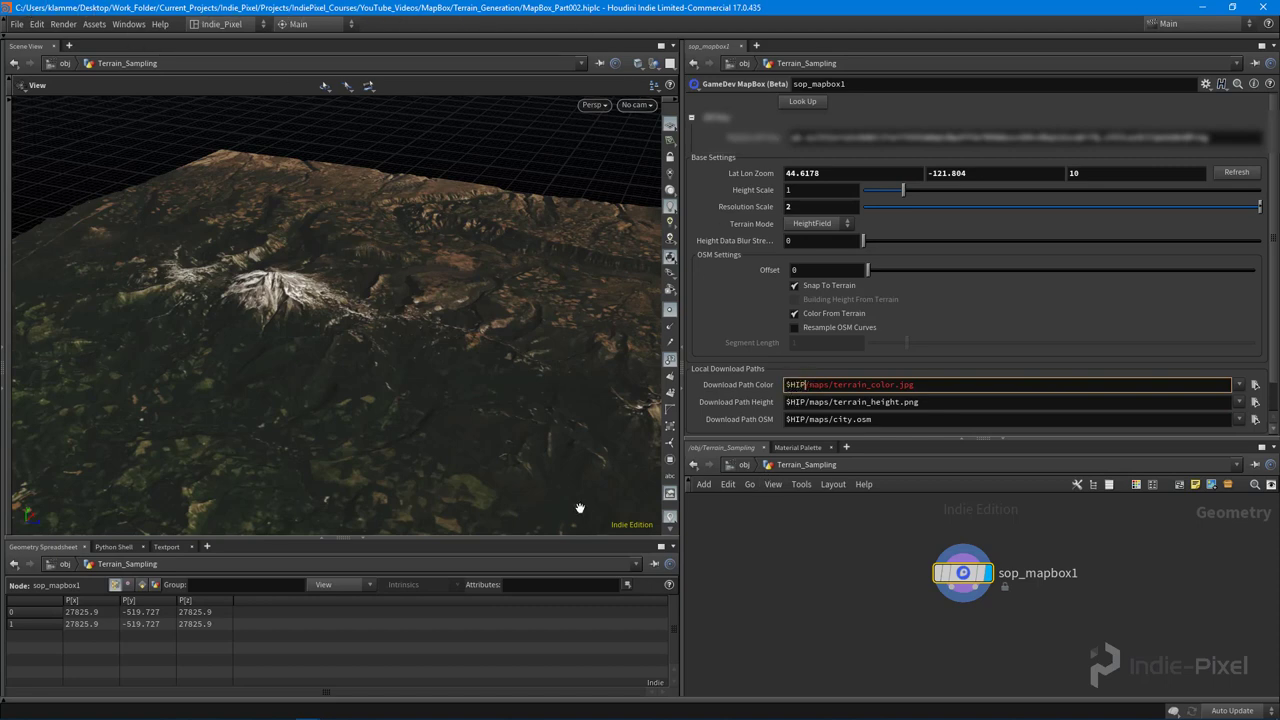
# - Switch to File Explorer and browse from the Desktop to Work_Folder, Current_Projects, Indie_Pixel, Projects
pyautogui.click(86, 712)
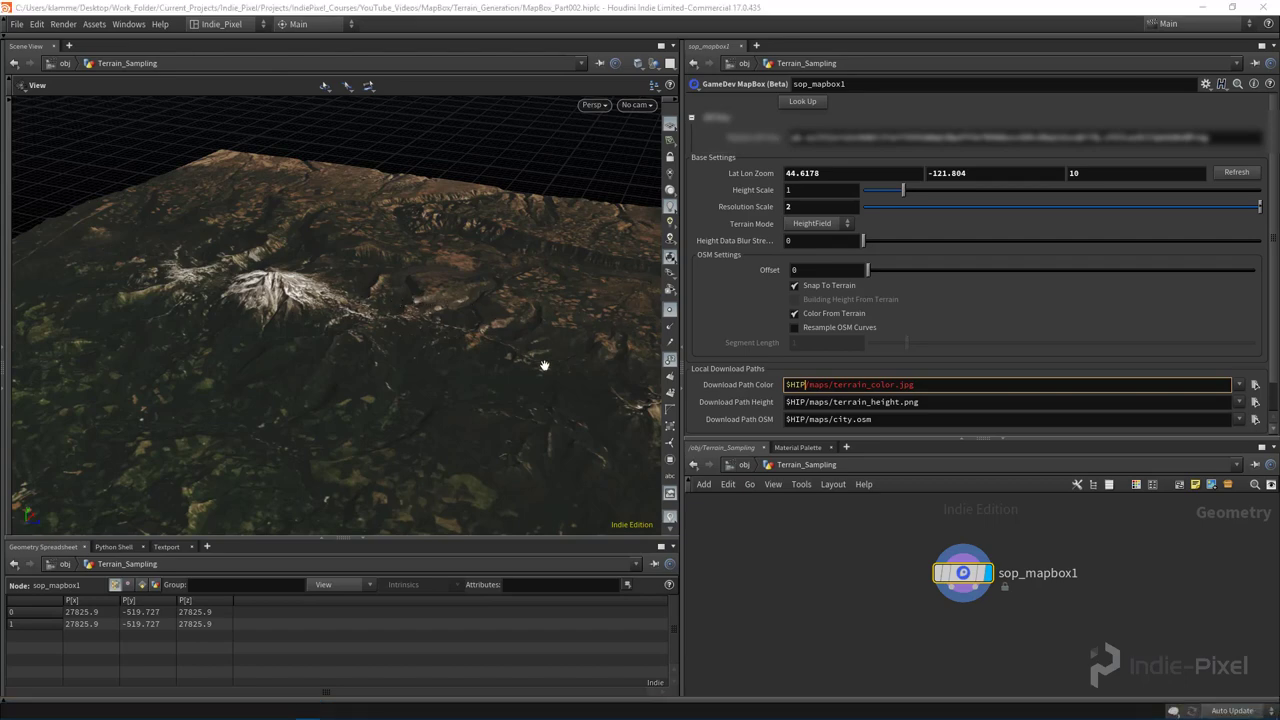
pyautogui.moveTo(799, 141); pyautogui.dragTo(655, 137)
pyautogui.doubleClick(585, 302)
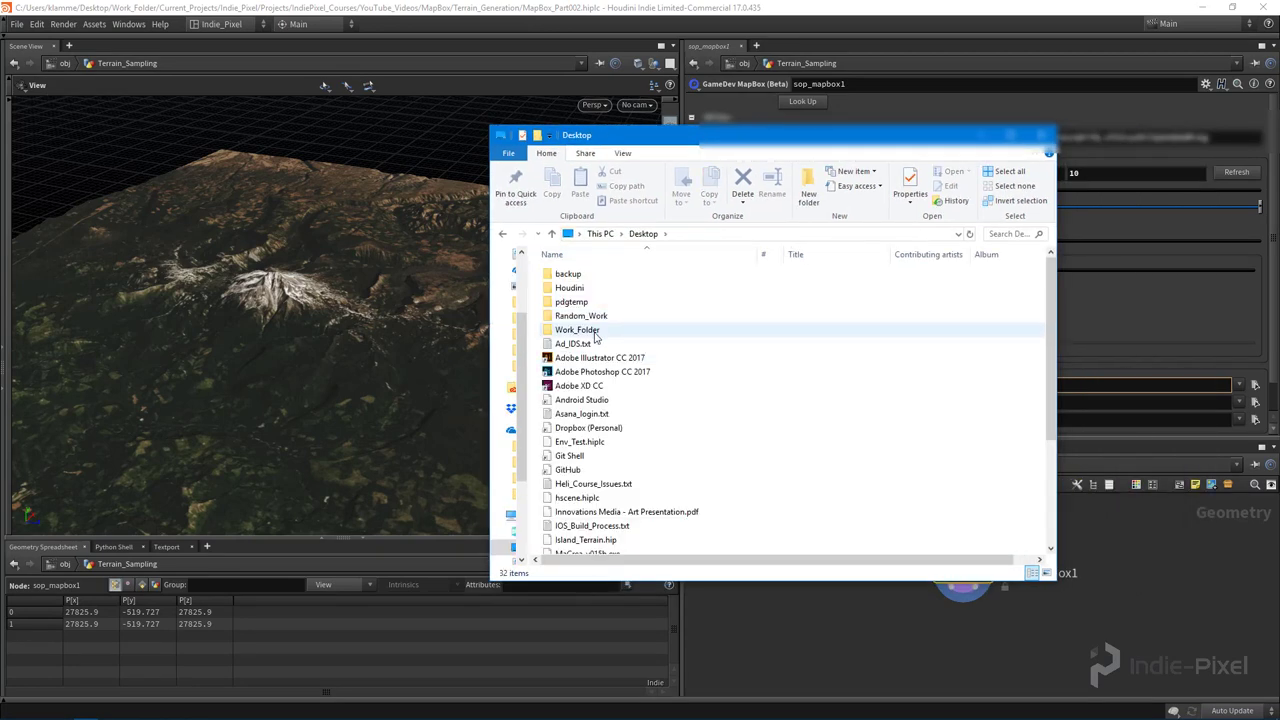
pyautogui.doubleClick(640, 334)
pyautogui.doubleClick(595, 274)
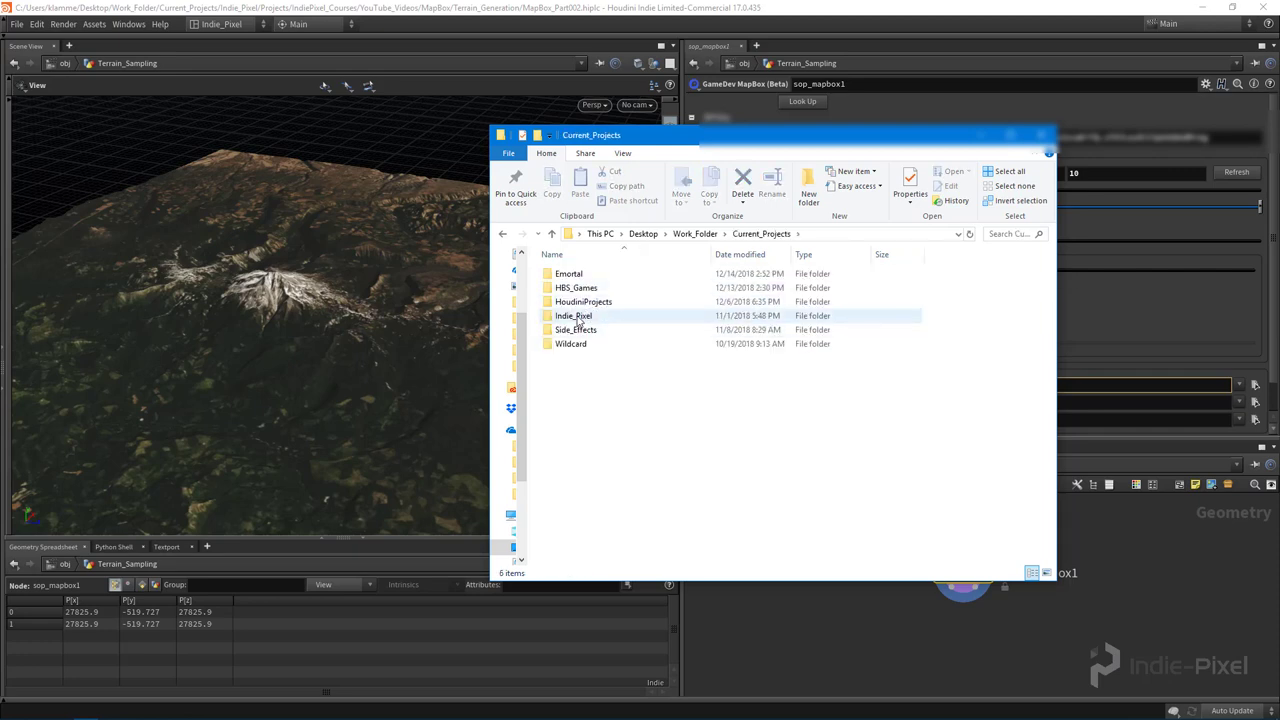
pyautogui.doubleClick(580, 315)
pyautogui.doubleClick(598, 343)
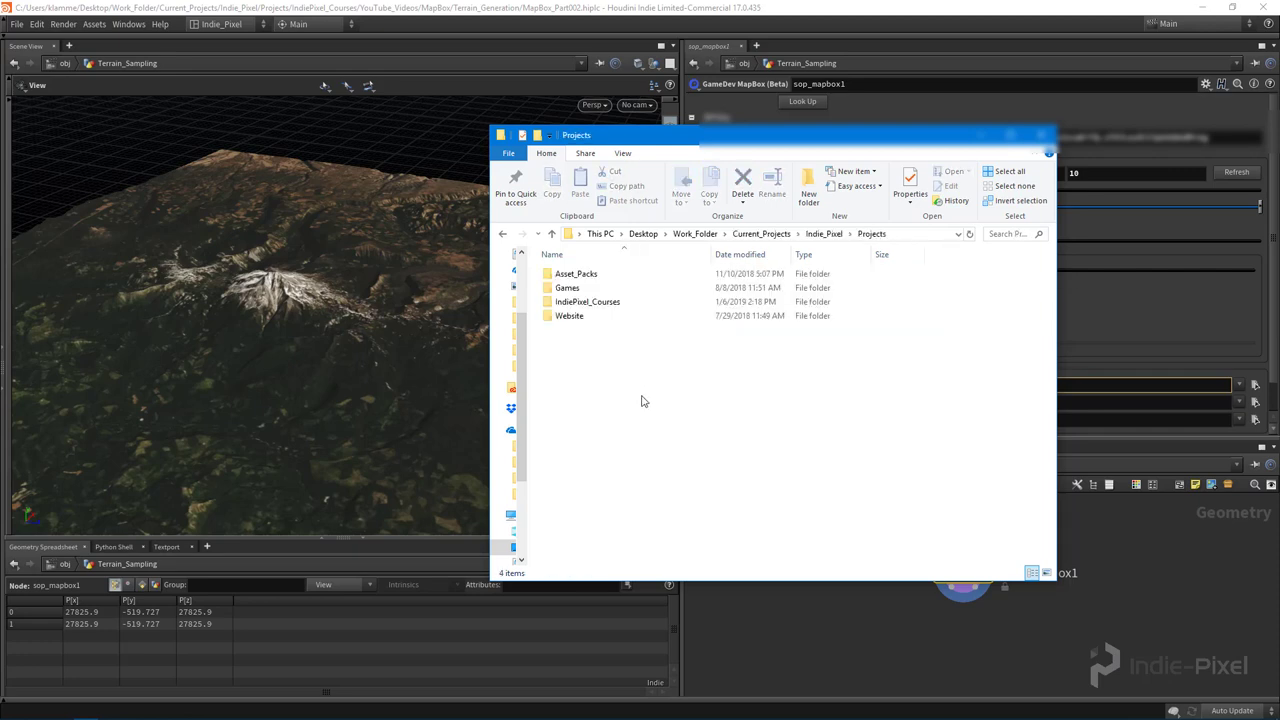
# - Browse on through IndiePixel_Courses, YouTube_Videos and MapBox to the Terrain_Generation folder, and move the window clear of Houdini's download paths
pyautogui.doubleClick(587, 302)
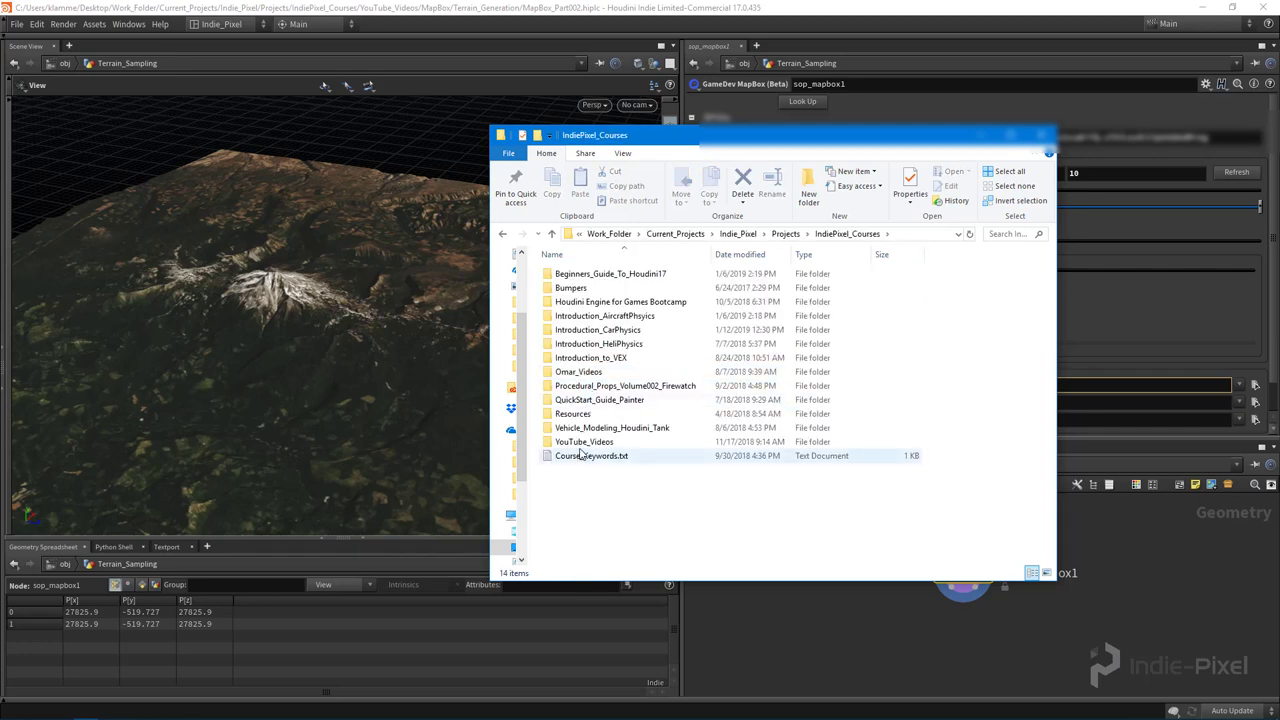
pyautogui.click(582, 444)
pyautogui.doubleClick(581, 447)
pyautogui.doubleClick(568, 298)
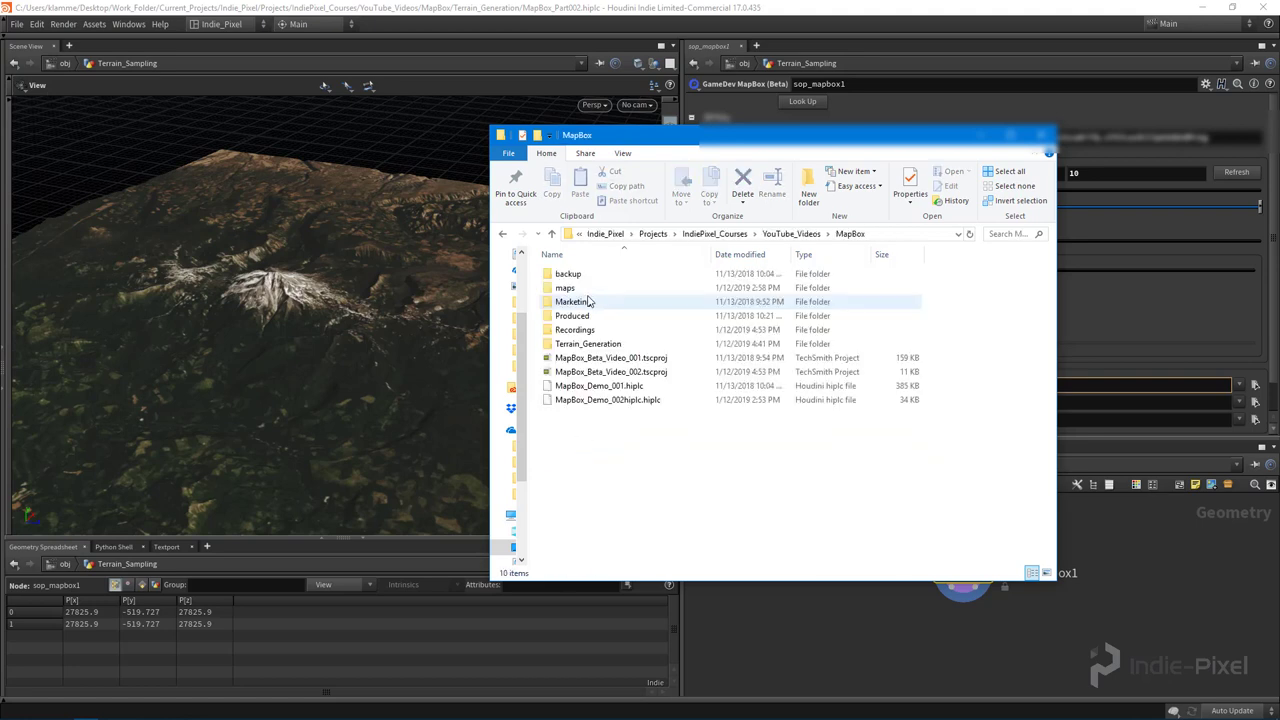
pyautogui.doubleClick(610, 343)
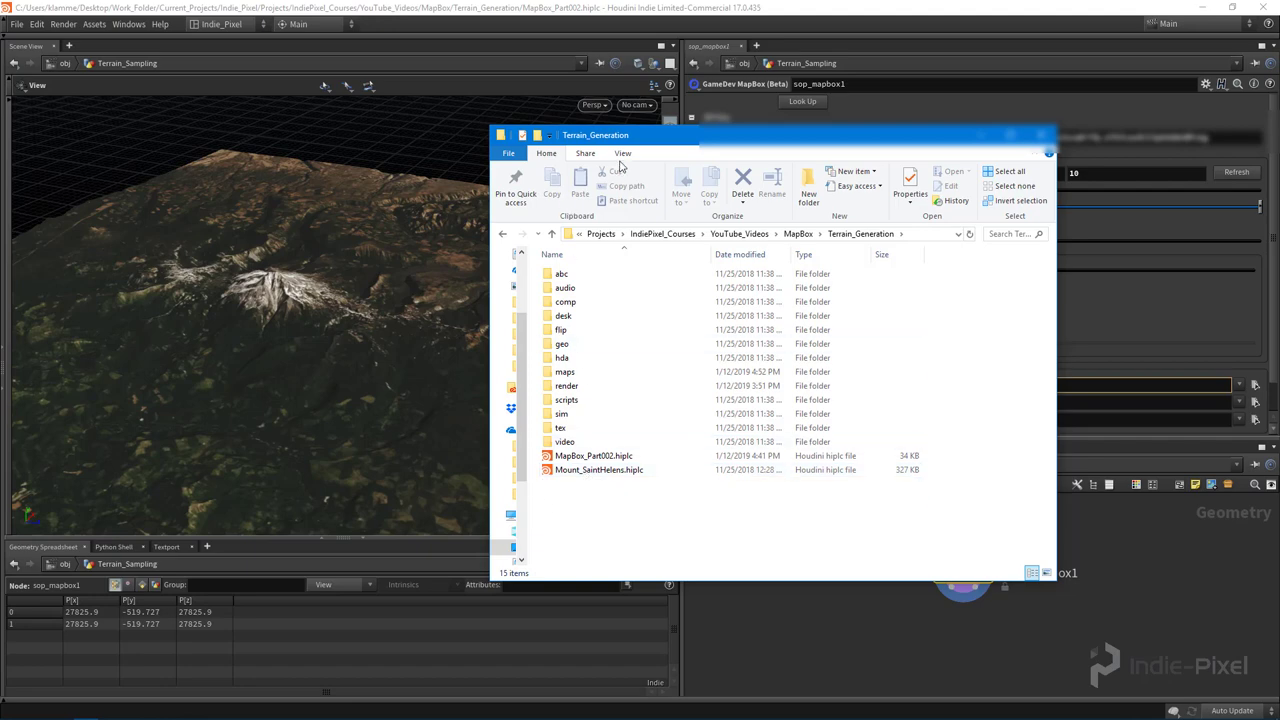
pyautogui.moveTo(620, 135); pyautogui.dragTo(240, 65)
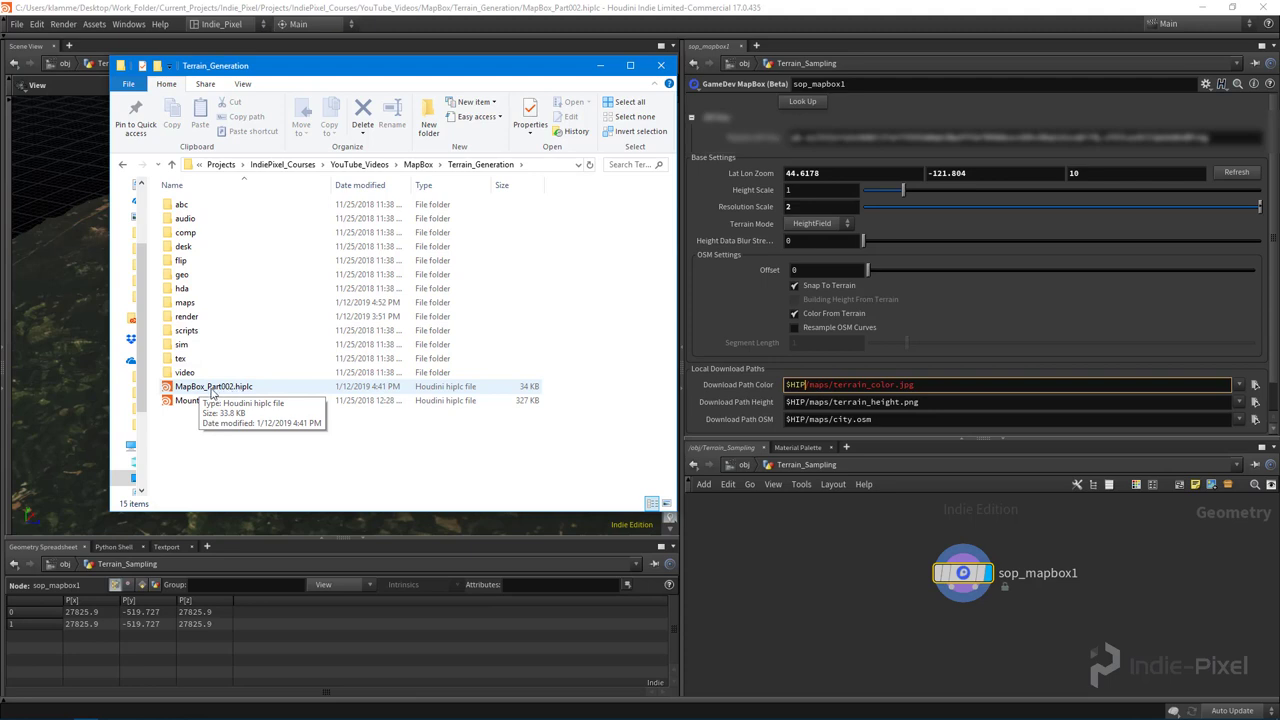
# - Open the maps folder, examine the downloaded city.osm, terrain_color and terrain_height files, and minimize File Explorer to return to Houdini
pyautogui.doubleClick(210, 303)
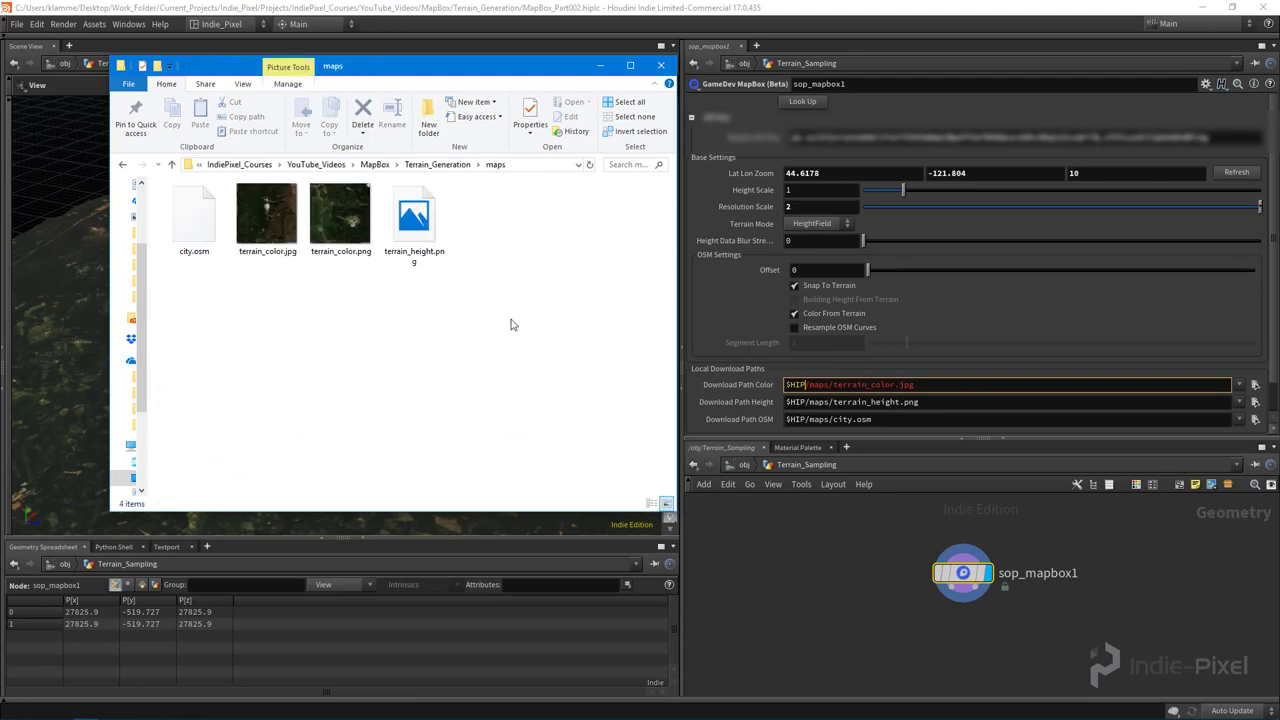
pyautogui.moveTo(508, 312); pyautogui.dragTo(130, 200)
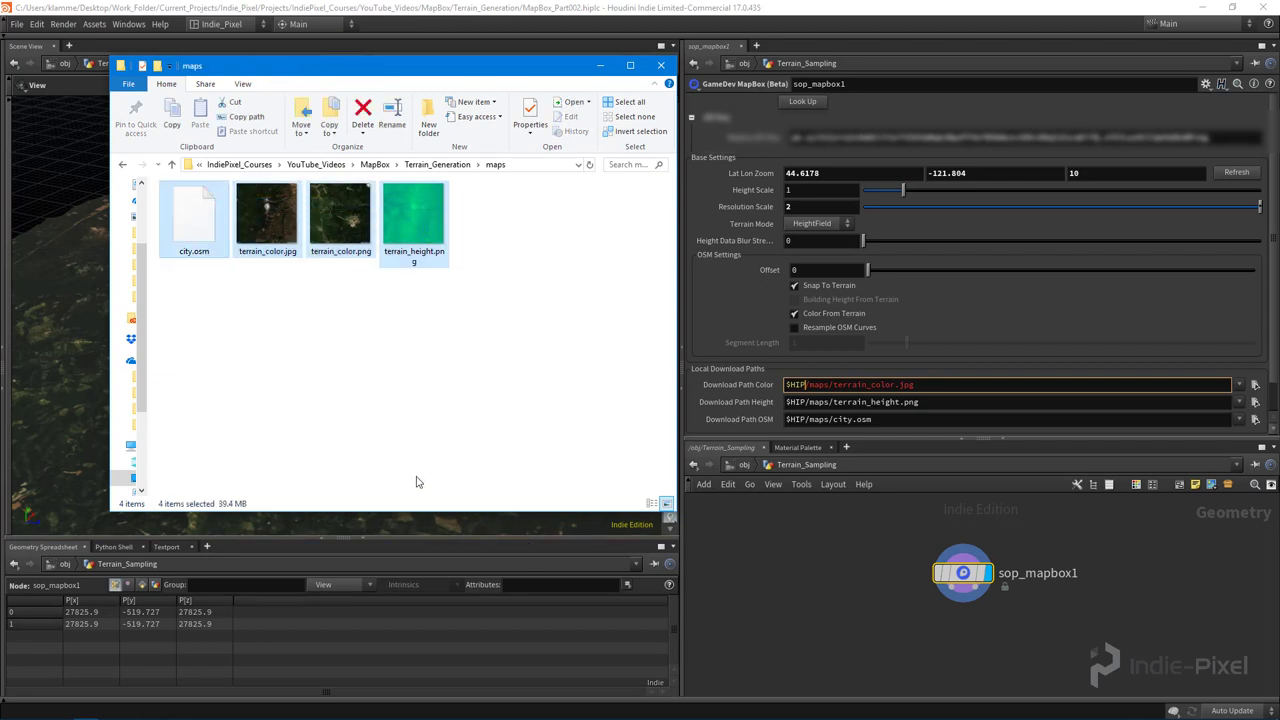
pyautogui.click(421, 207)
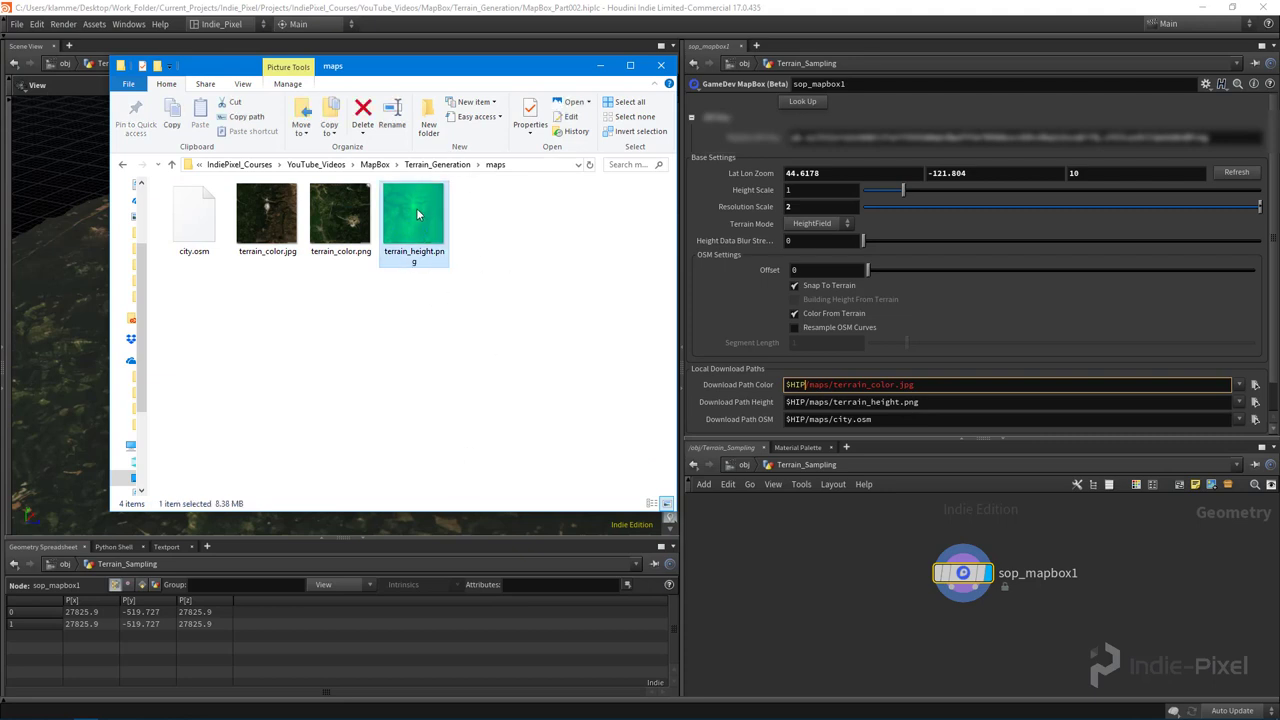
pyautogui.moveTo(435, 241)
pyautogui.click(413, 320)
pyautogui.click(347, 236)
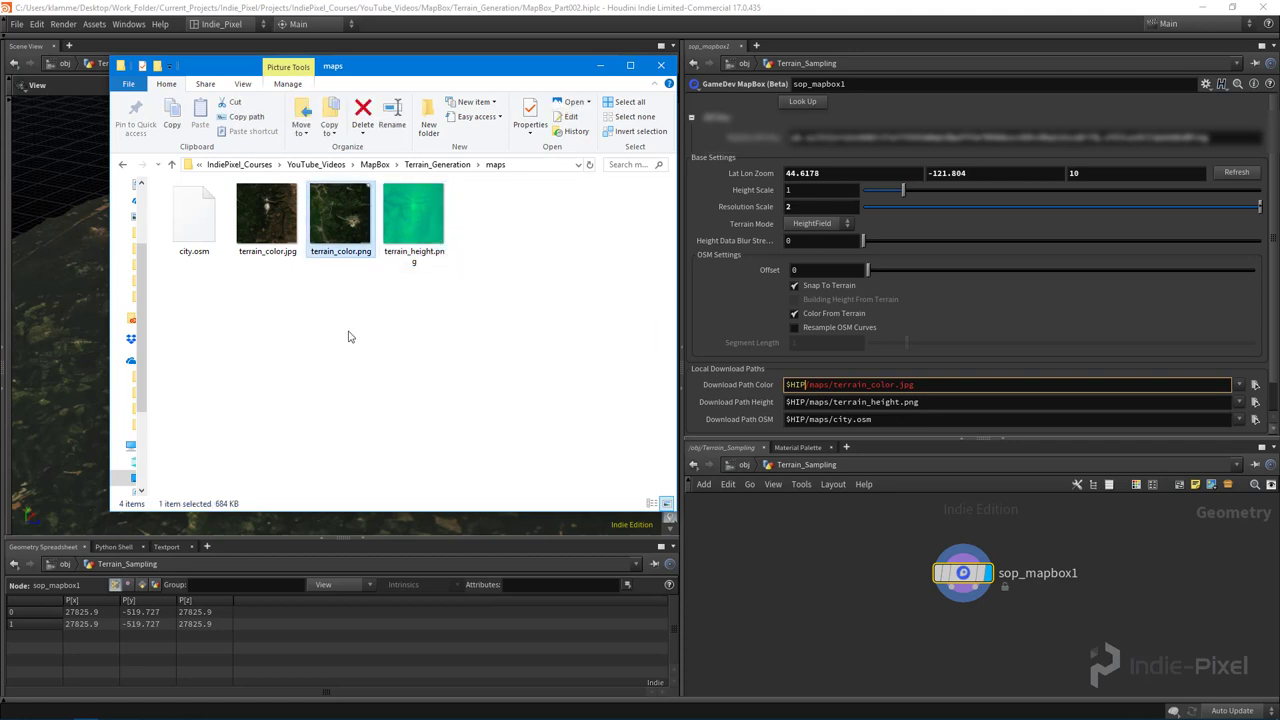
pyautogui.click(251, 222)
pyautogui.click(259, 304)
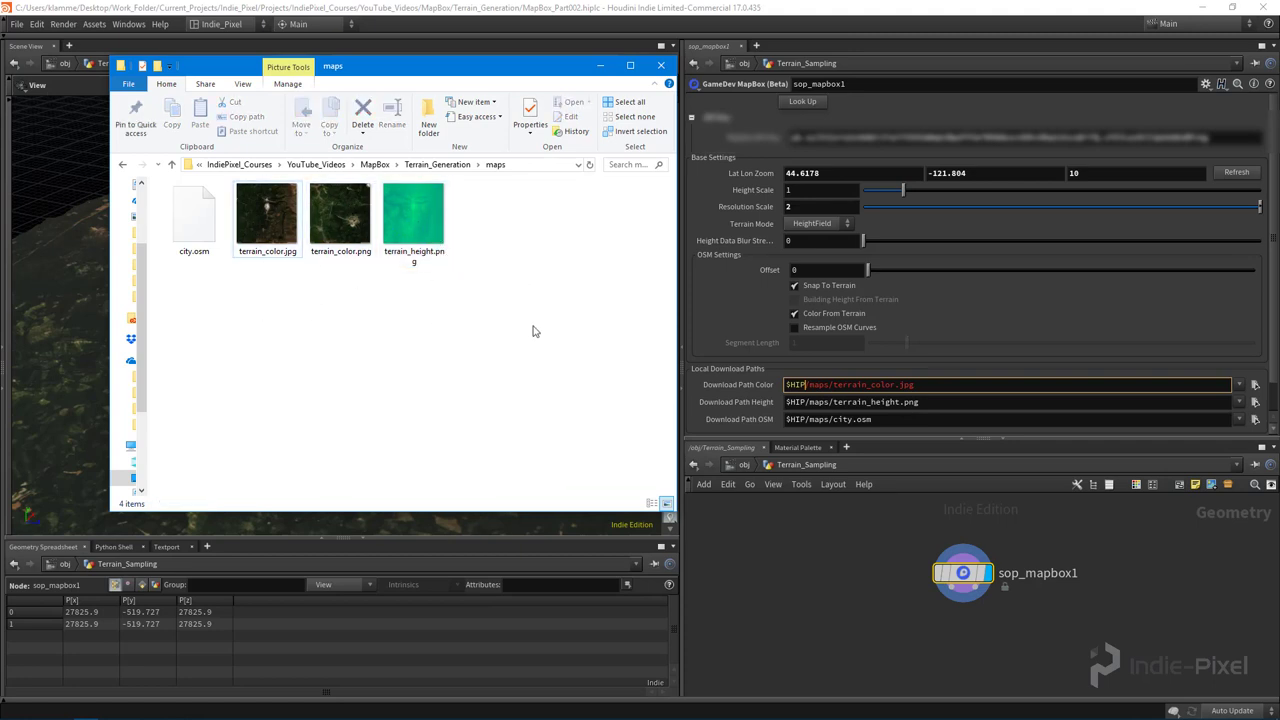
pyautogui.moveTo(532, 328); pyautogui.dragTo(159, 184)
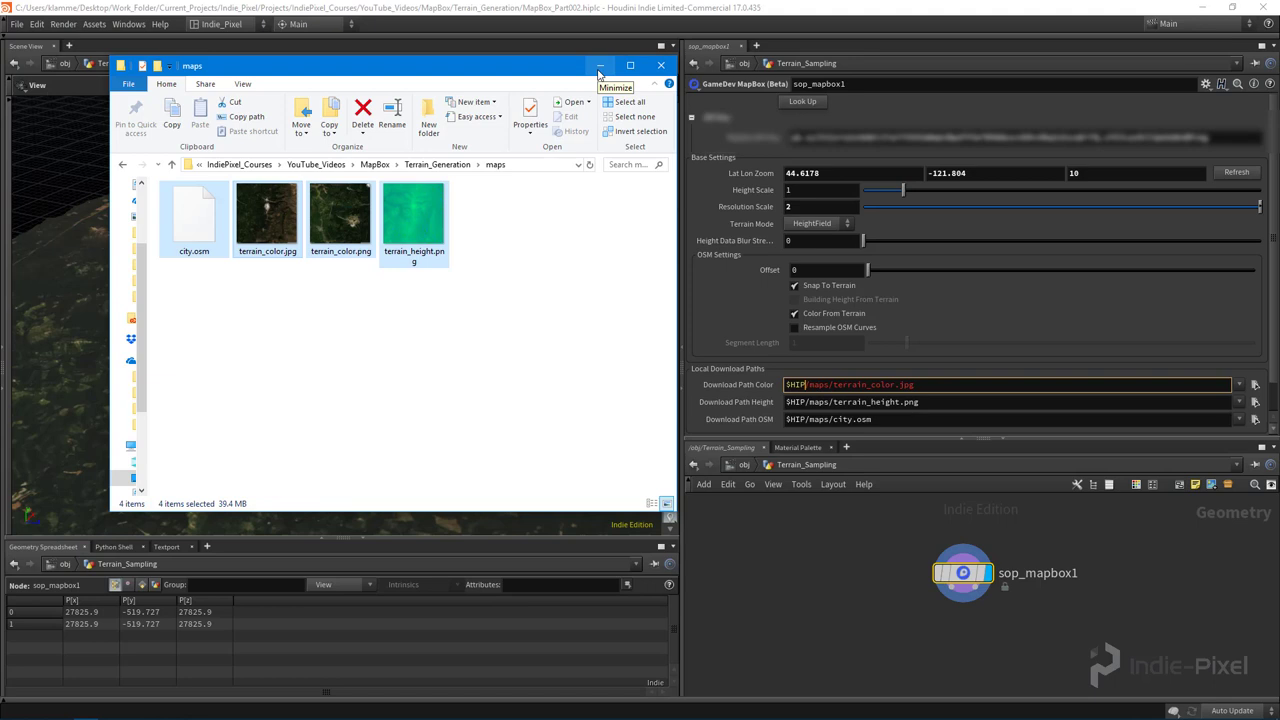
pyautogui.click(600, 262)
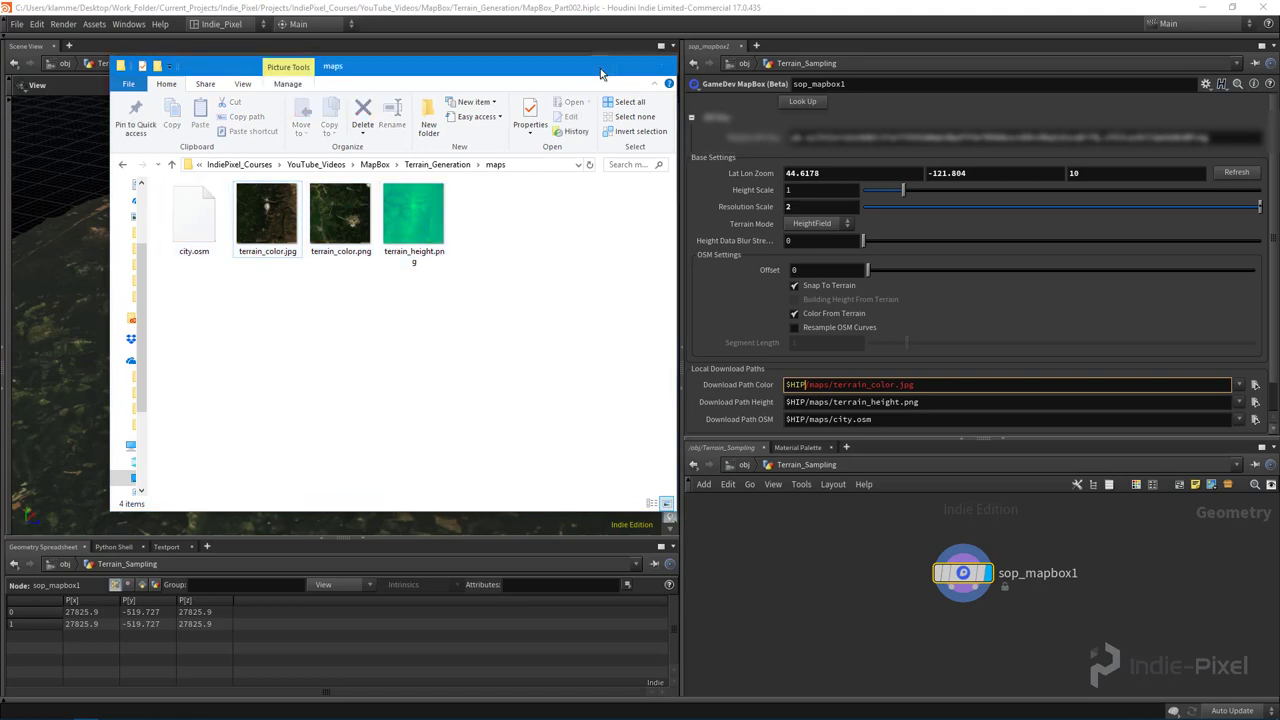
pyautogui.click(600, 70)
# - Lock the sop_mapbox1 node so its cooked result is kept, accepting that only the first output is locked
pyautogui.moveTo(1036, 439); pyautogui.dragTo(1031, 345)
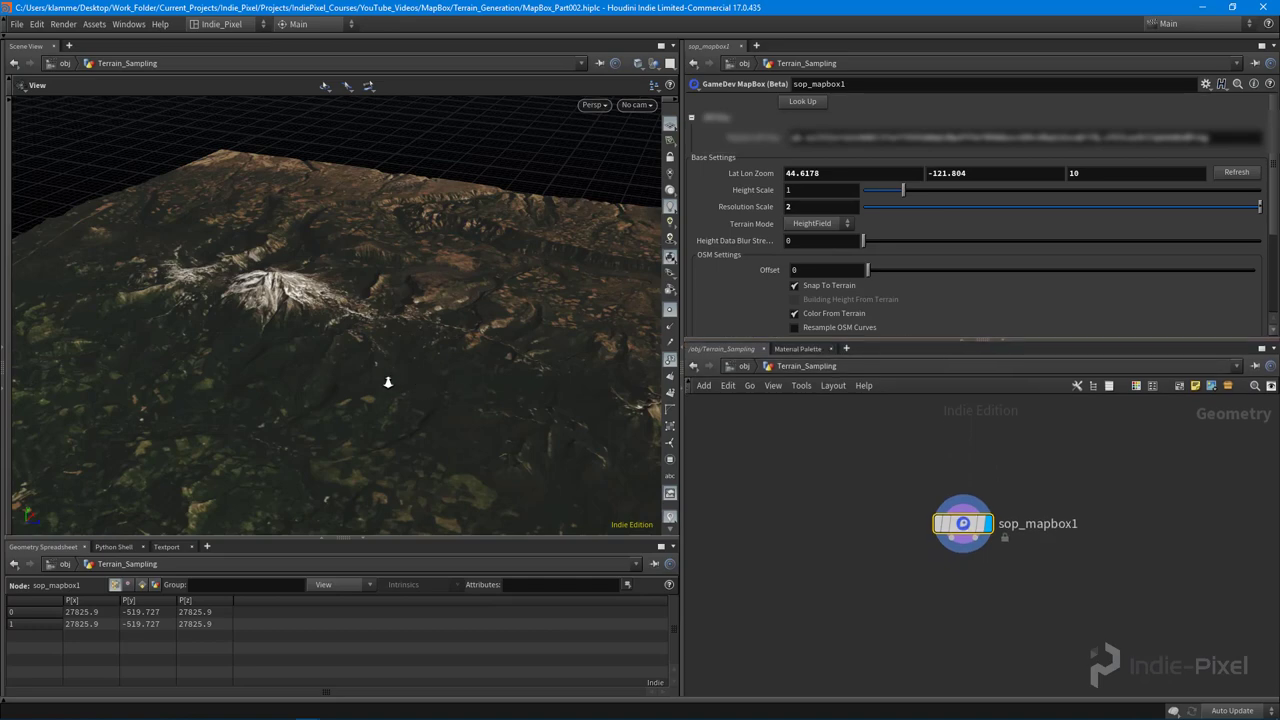
pyautogui.moveTo(389, 383); pyautogui.dragTo(478, 384)
pyautogui.scroll(5, 945, 538)
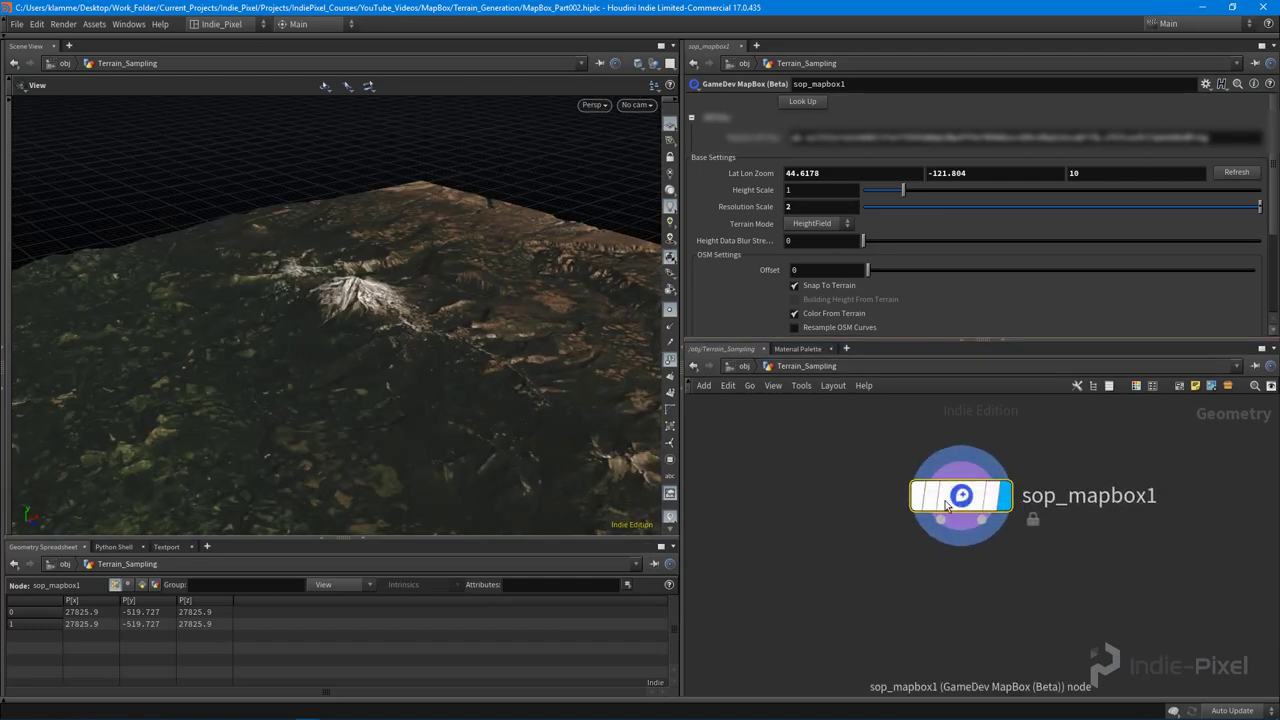
pyautogui.scroll(-5, 935, 505)
pyautogui.click(927, 521)
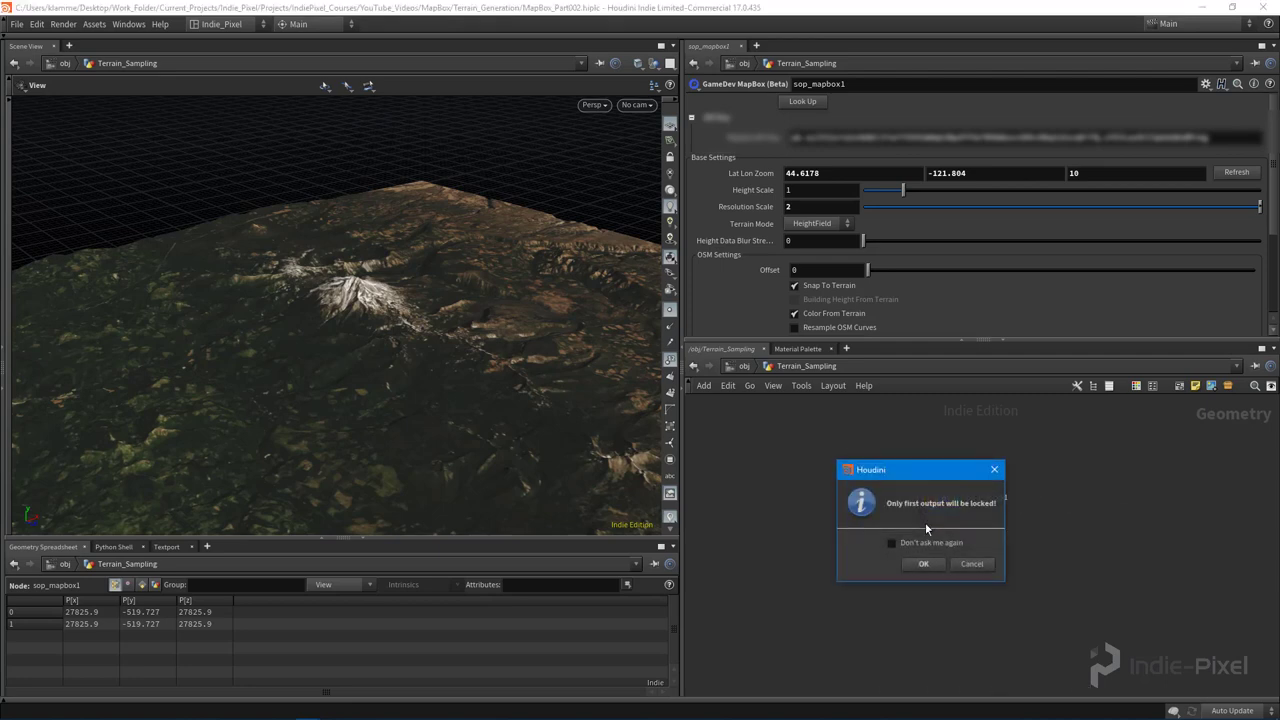
pyautogui.click(920, 567)
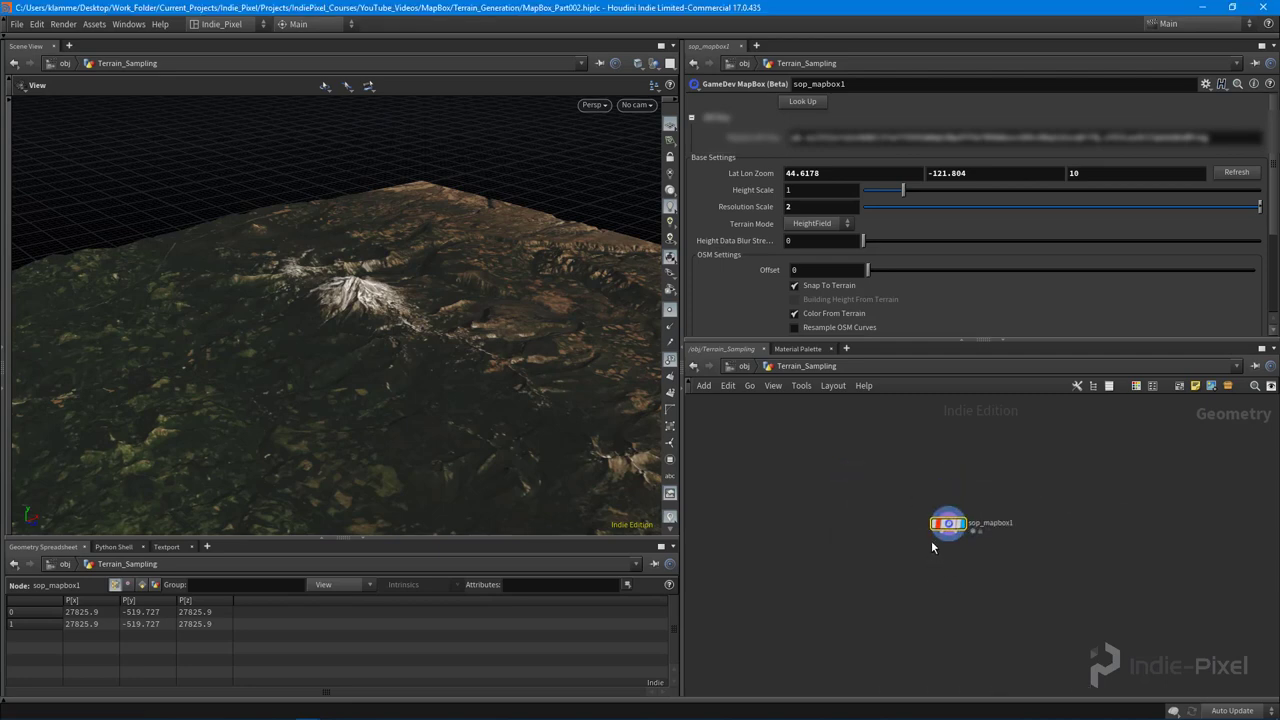
pyautogui.scroll(5, 931, 540)
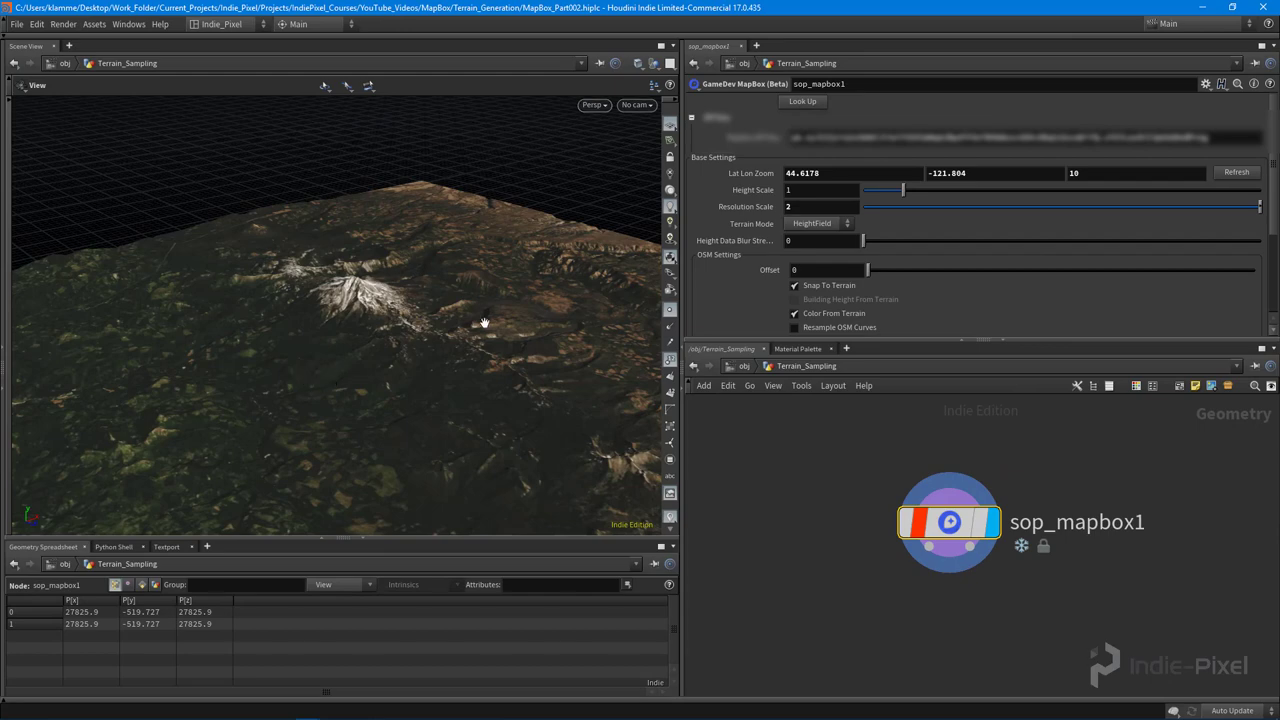
# - Give the node network more room, and go up to the object level and back into Terrain_Sampling
pyautogui.moveTo(483, 323); pyautogui.dragTo(356, 360)
pyautogui.moveTo(998, 613); pyautogui.dragTo(1008, 574, button='middle')
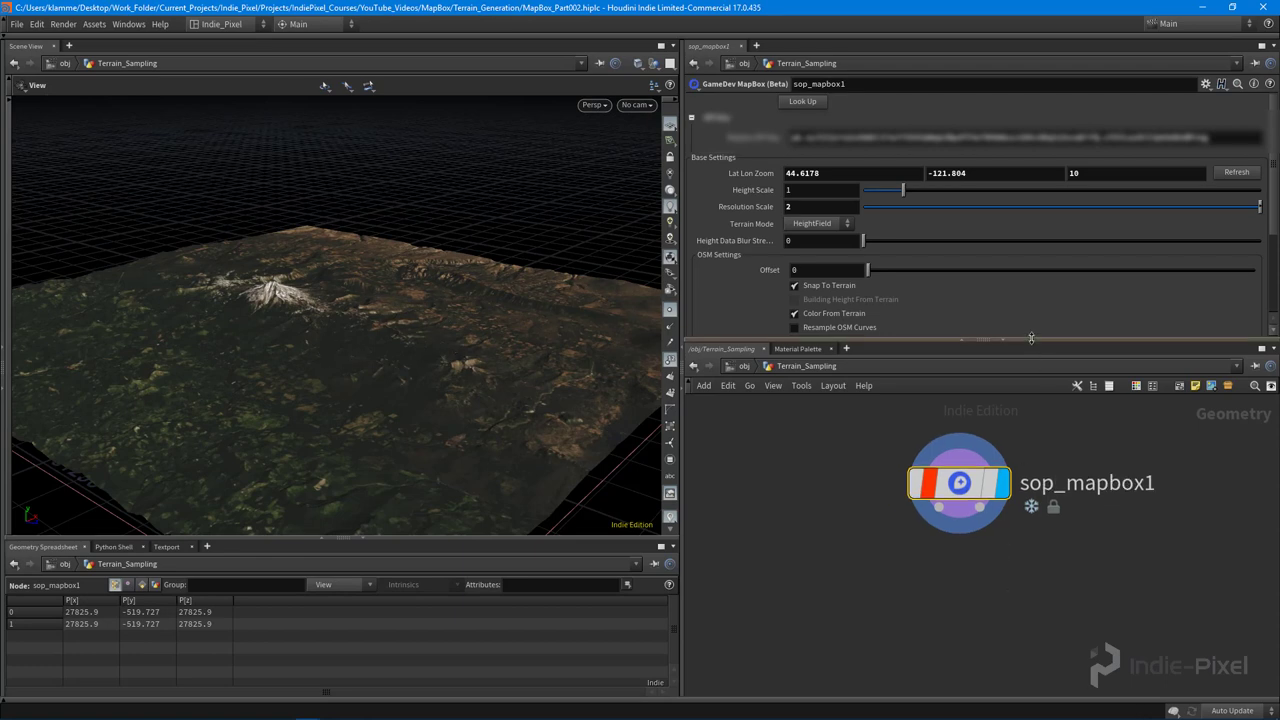
pyautogui.moveTo(1031, 340); pyautogui.dragTo(1026, 272)
pyautogui.click(833, 577)
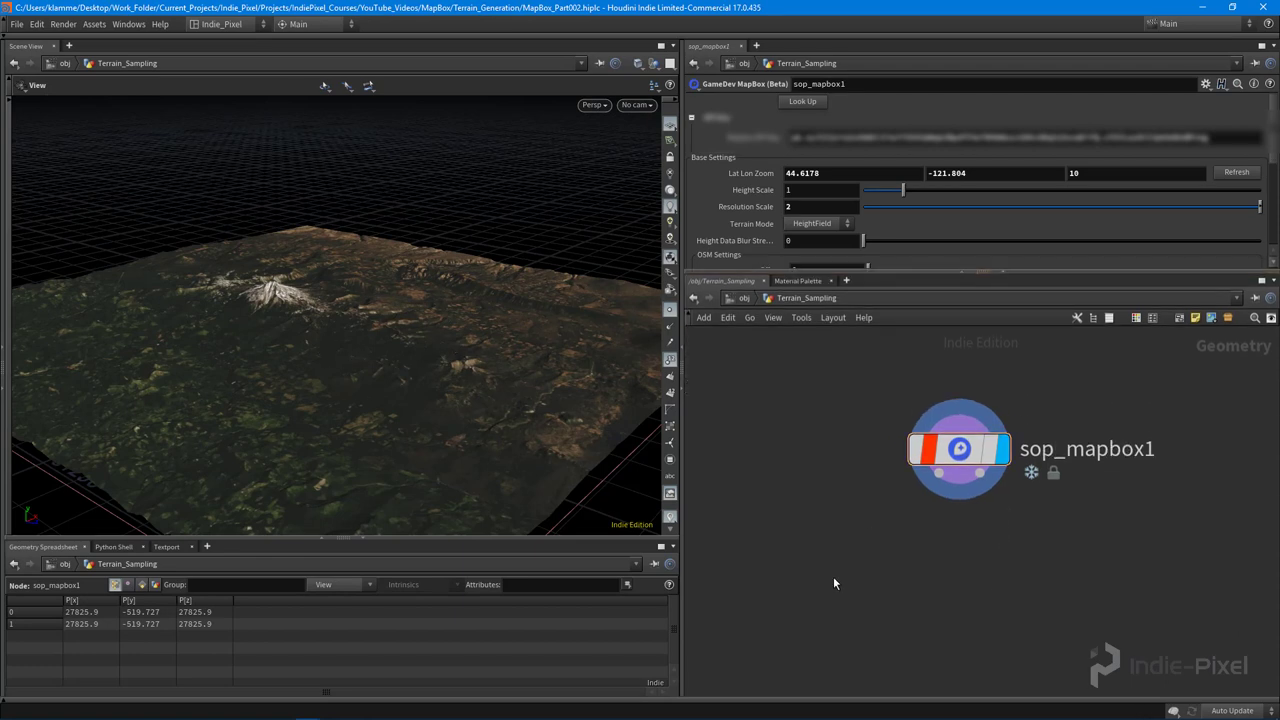
pyautogui.press('u')
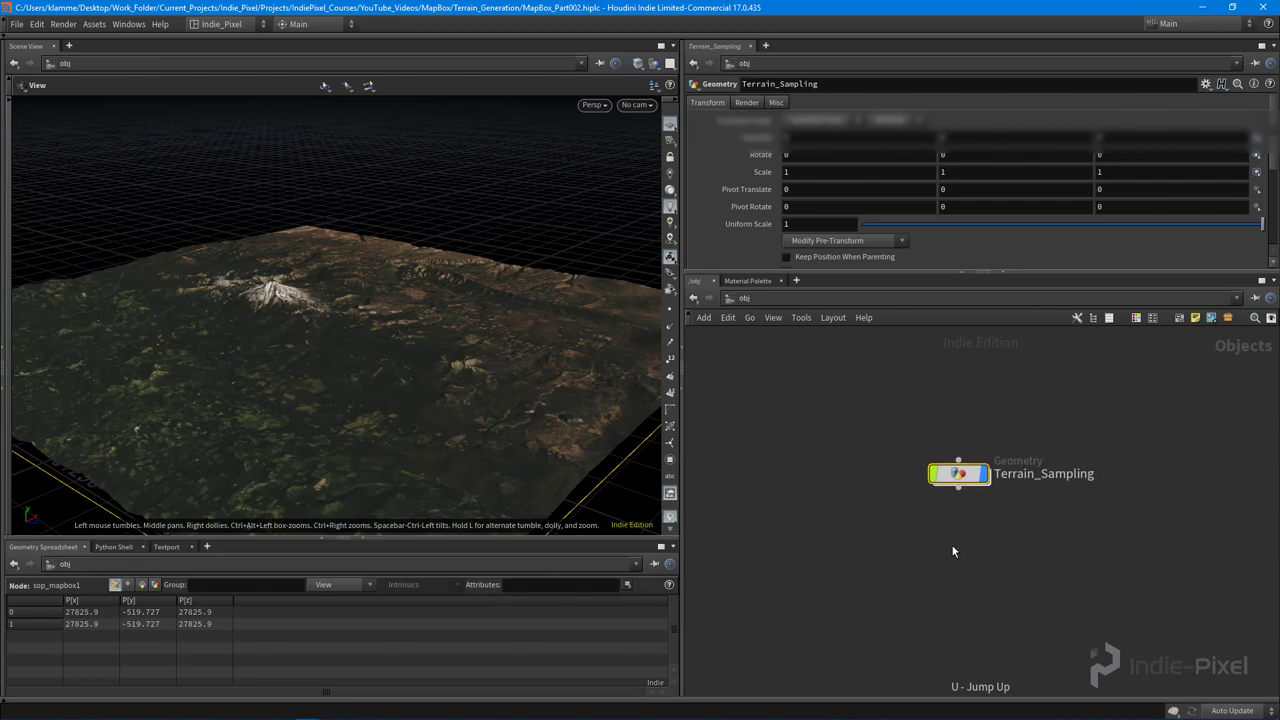
pyautogui.press('i')
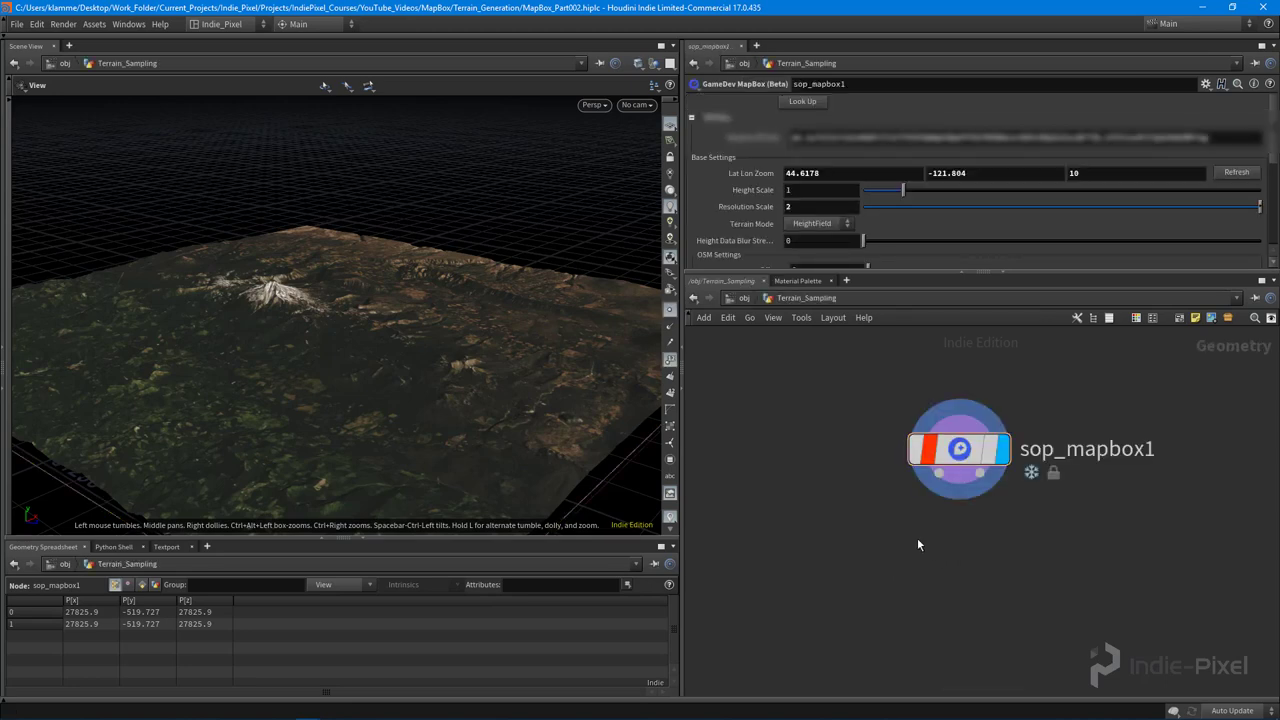
pyautogui.press('Tab')
pyautogui.write('n')
pyautogui.press('Escape')
pyautogui.press('Escape')
# - Add a Null node below sop_mapbox1 and wire the MapBox node's first output into it
pyautogui.press('Tab')
pyautogui.write('null')
pyautogui.press('Return')
pyautogui.click(891, 543)
pyautogui.click(951, 498)
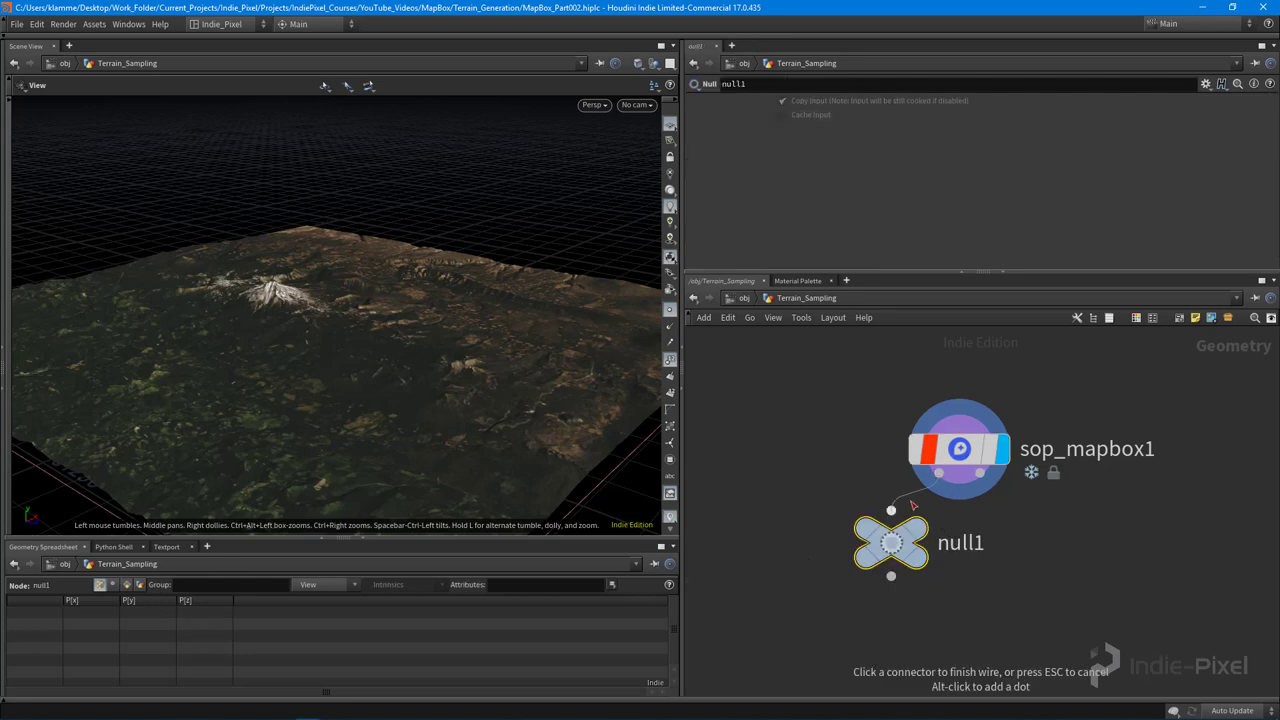
pyautogui.click(891, 511)
# - Shift the null node further to the left and rename it OUT_HEIGHT
pyautogui.moveTo(891, 543); pyautogui.dragTo(841, 541)
pyautogui.doubleClick(922, 541)
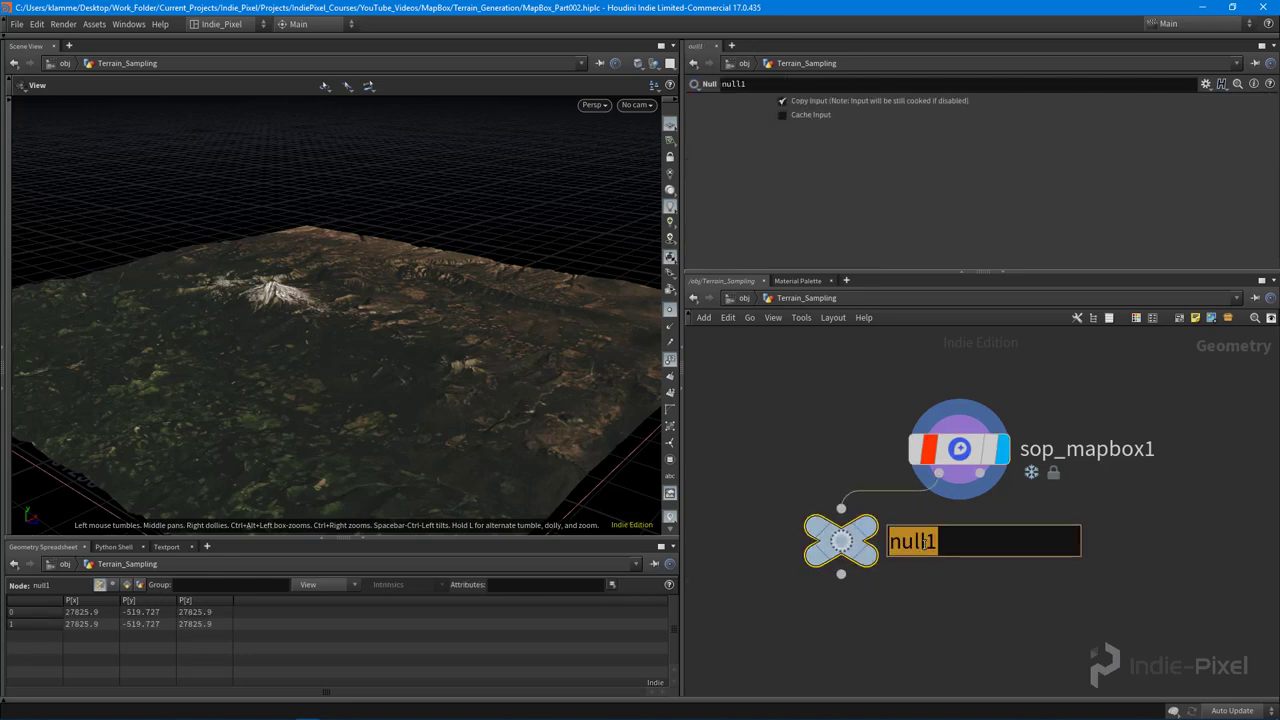
pyautogui.write('OUT_HEIGHT')
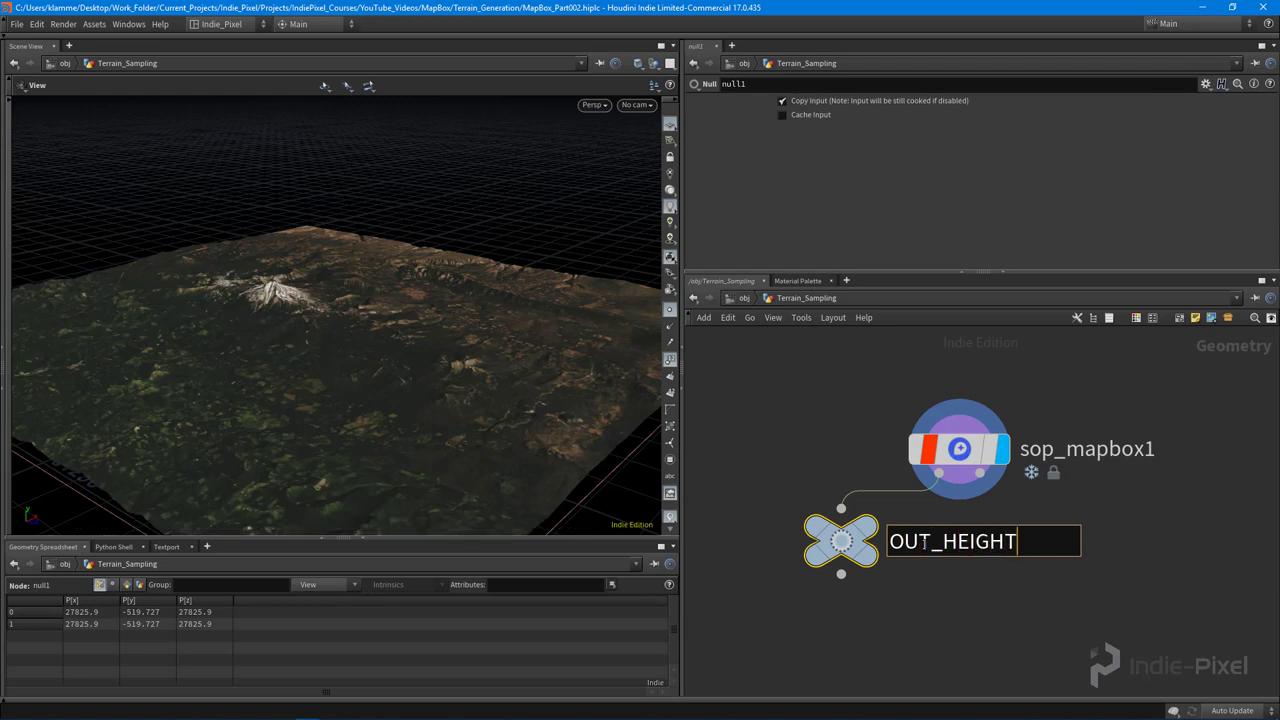
pyautogui.press('Return')
# - Duplicate the OUT_HEIGHT null beside the original and wire sop_mapbox1's second output into the copy
pyautogui.scroll(-4, 814, 586)
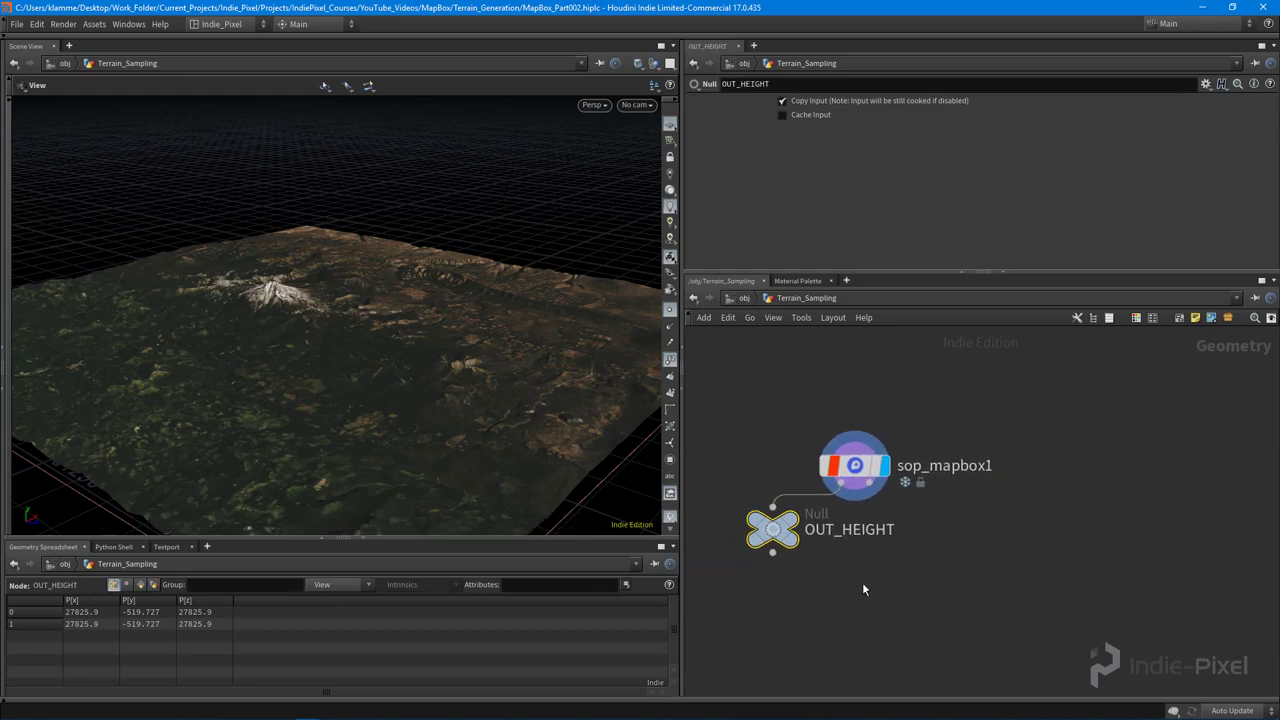
pyautogui.keyDown('alt'); pyautogui.moveTo(776, 536); pyautogui.dragTo(960, 527); pyautogui.keyUp('alt')
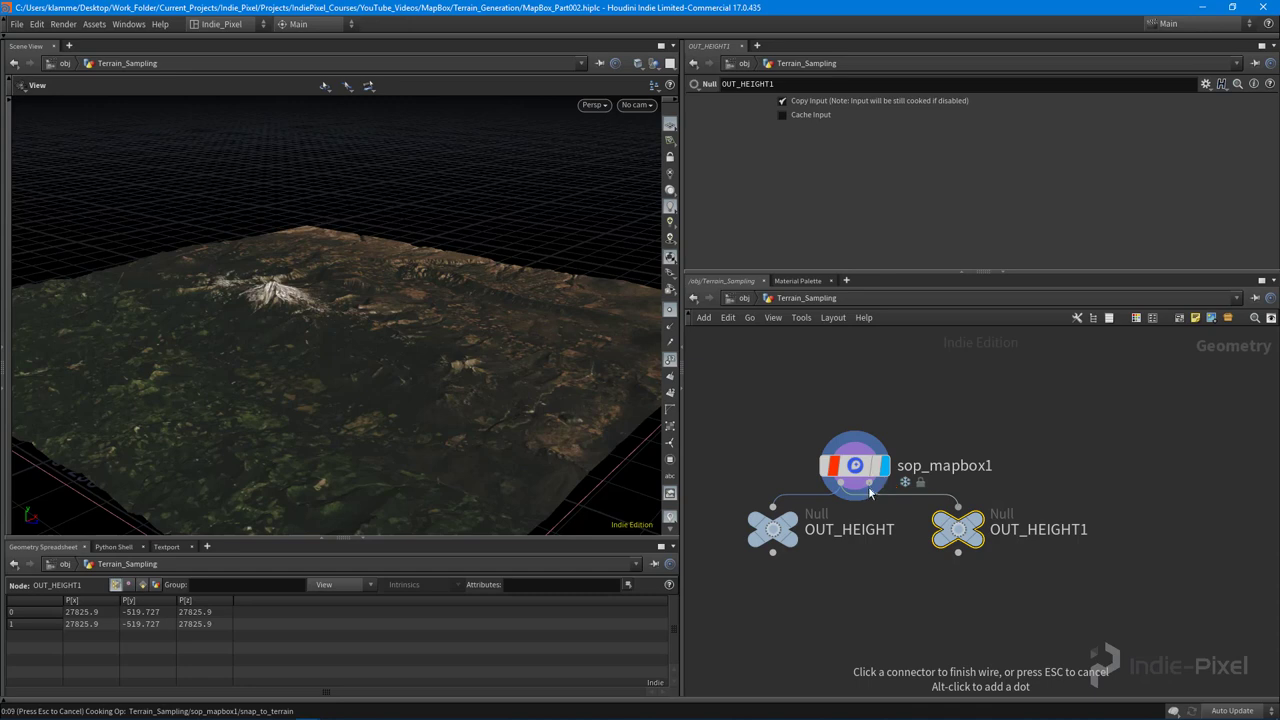
# - Rename the duplicated null node OUT_OSM
pyautogui.doubleClick(1016, 530)
pyautogui.click(1138, 530)
pyautogui.press('BackSpace')
pyautogui.press('BackSpace')
pyautogui.press('BackSpace')
pyautogui.press('BackSpace')
pyautogui.press('BackSpace')
pyautogui.press('BackSpace')
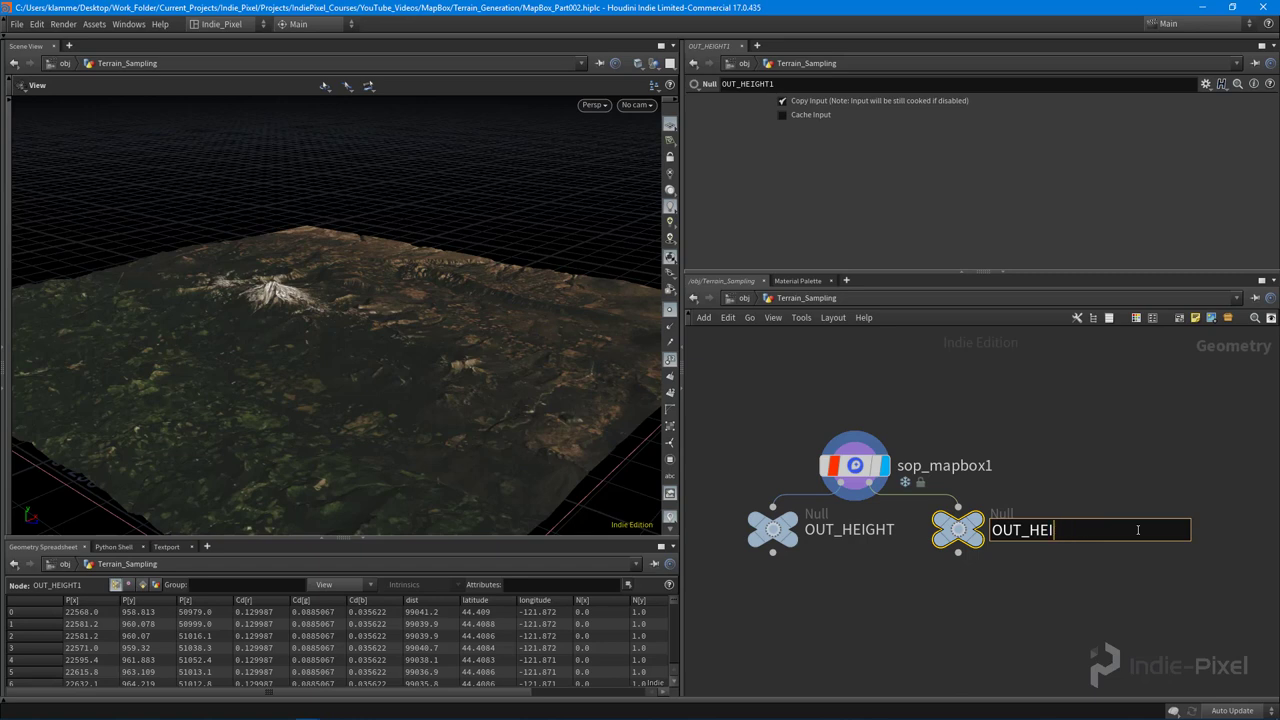
pyautogui.write('OSM')
pyautogui.press('Return')
# - Move the OUT_HEIGHT null outward so both output nulls sit evenly below sop_mapbox1
pyautogui.moveTo(949, 572); pyautogui.dragTo(998, 569, button='middle')
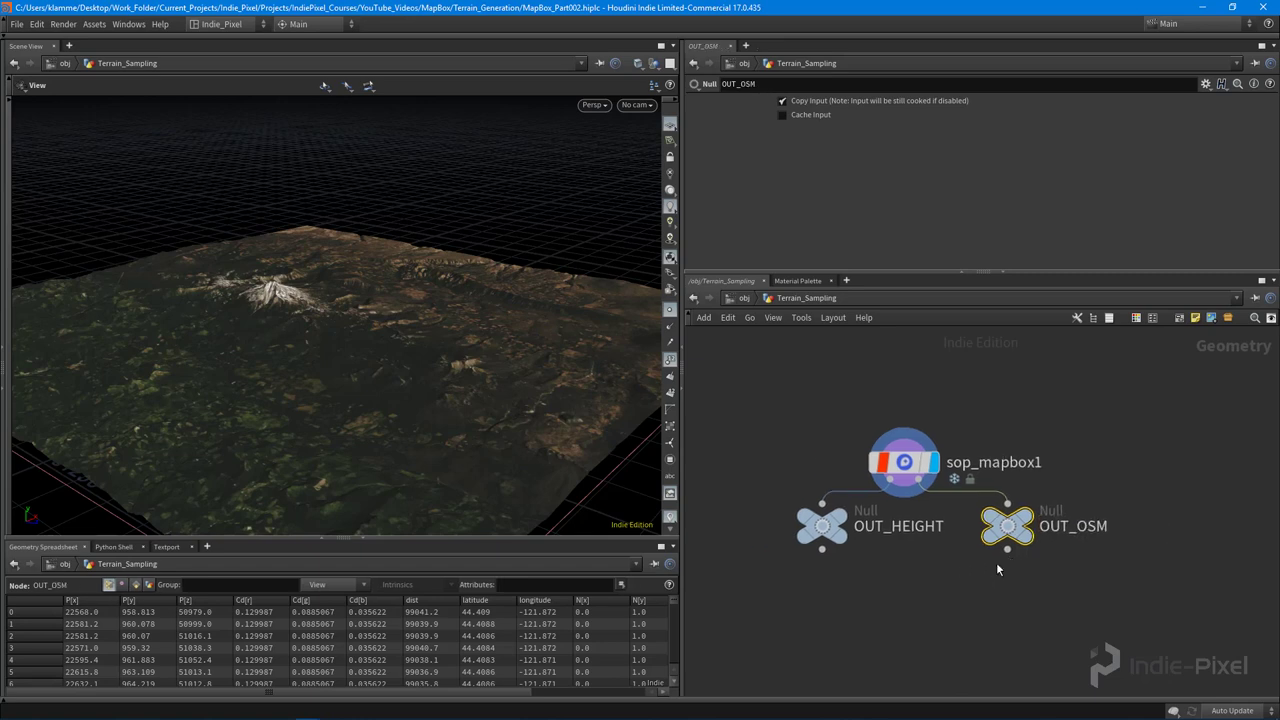
pyautogui.moveTo(812, 526); pyautogui.dragTo(782, 525)
pyautogui.click(917, 585)
pyautogui.moveTo(917, 585); pyautogui.dragTo(930, 588, button='middle')
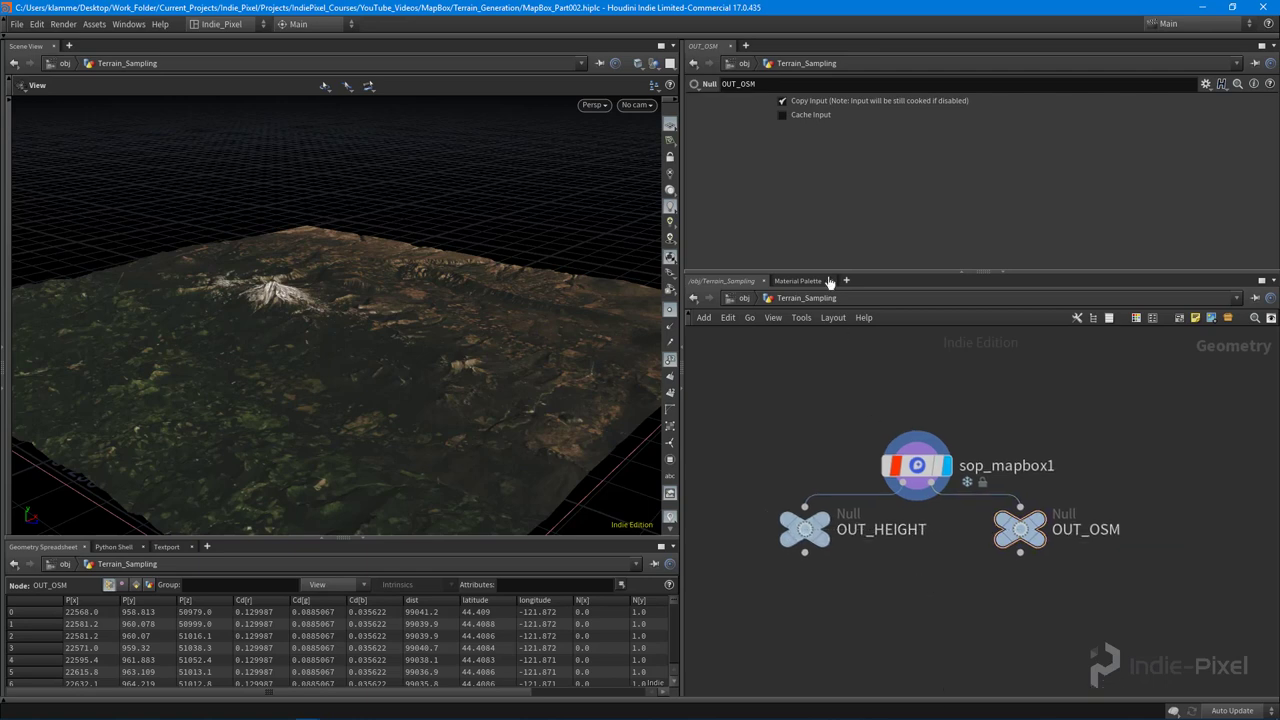
# - Look over the terrain from the object level and go back inside the Terrain_Sampling geometry node
pyautogui.moveTo(770, 447); pyautogui.dragTo(1165, 604)
pyautogui.click(745, 298)
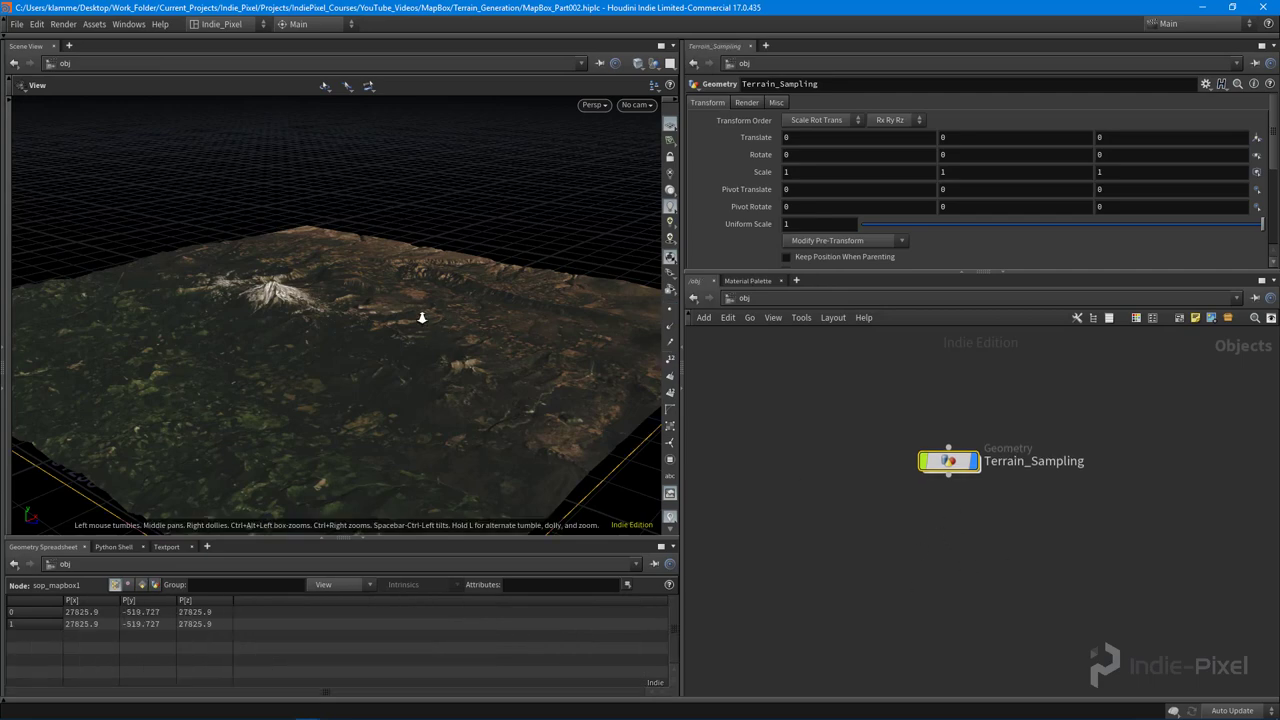
pyautogui.moveTo(421, 318)
pyautogui.mouseDown()
pyautogui.moveTo(374, 326)
pyautogui.moveTo(366, 346)
pyautogui.moveTo(423, 320)
pyautogui.mouseUp()
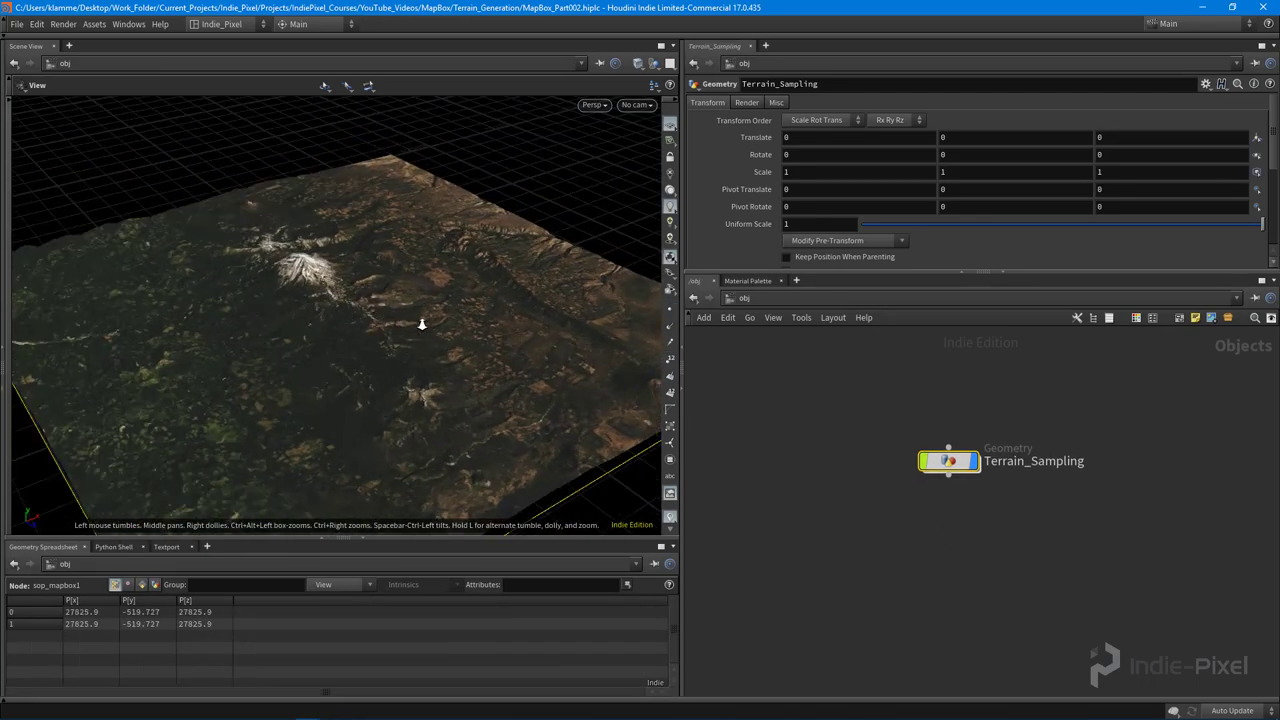
pyautogui.doubleClick(951, 462)
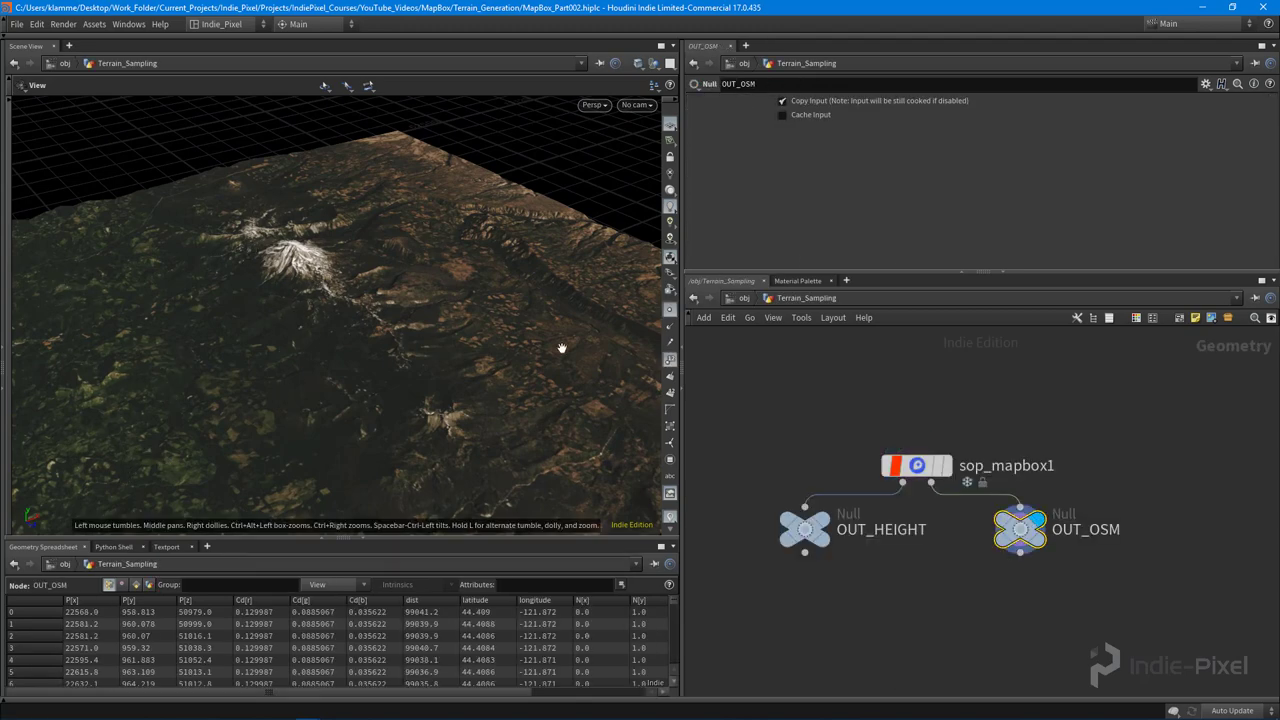
# - Turn off the point markers in the viewport with OUT_OSM displayed, and examine the OSM curves from several angles
pyautogui.click(670, 361)
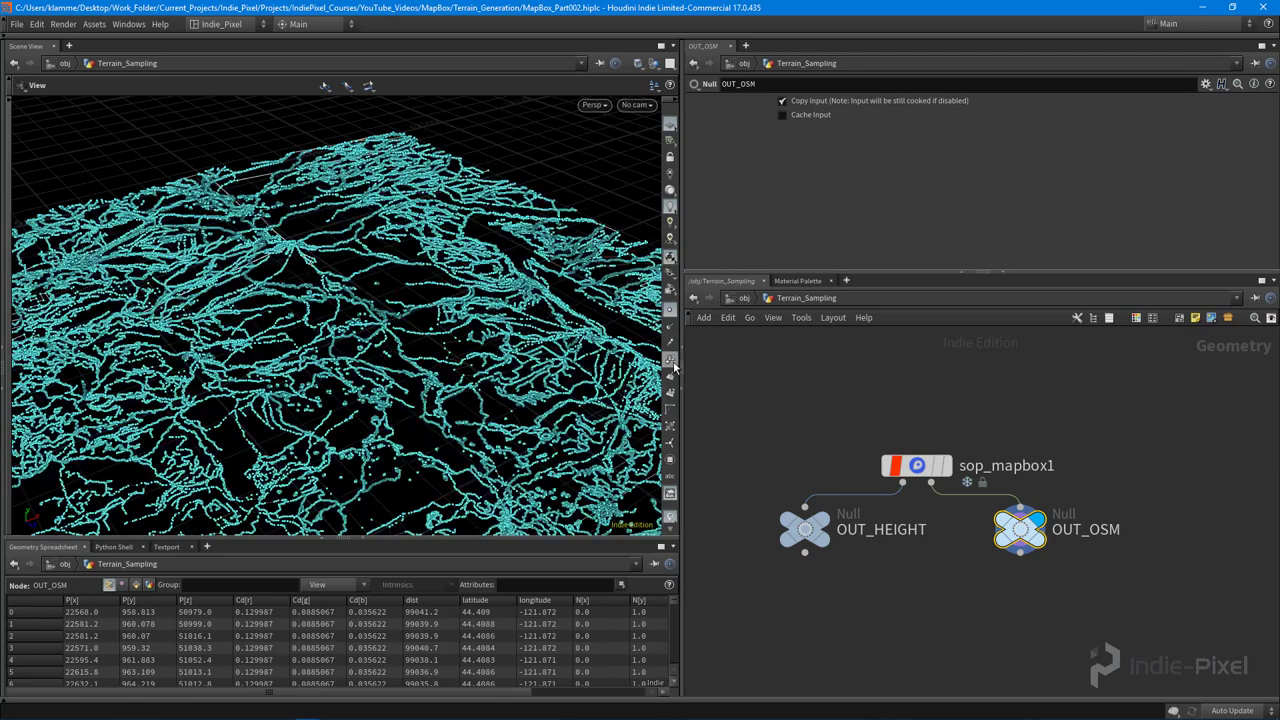
pyautogui.click(670, 311)
pyautogui.moveTo(425, 335); pyautogui.dragTo(386, 360)
pyautogui.moveTo(386, 360); pyautogui.dragTo(189, 317, button='middle')
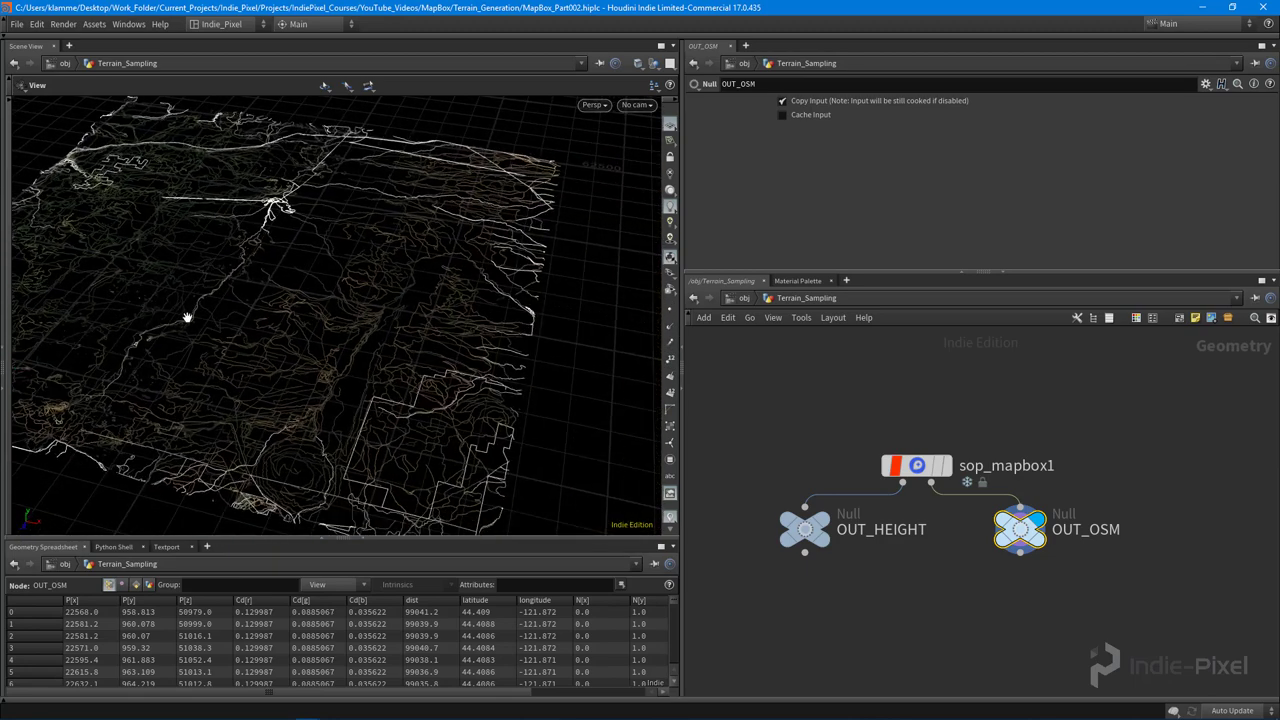
pyautogui.moveTo(189, 317); pyautogui.dragTo(351, 369, button='right')
pyautogui.moveTo(351, 369); pyautogui.dragTo(484, 175)
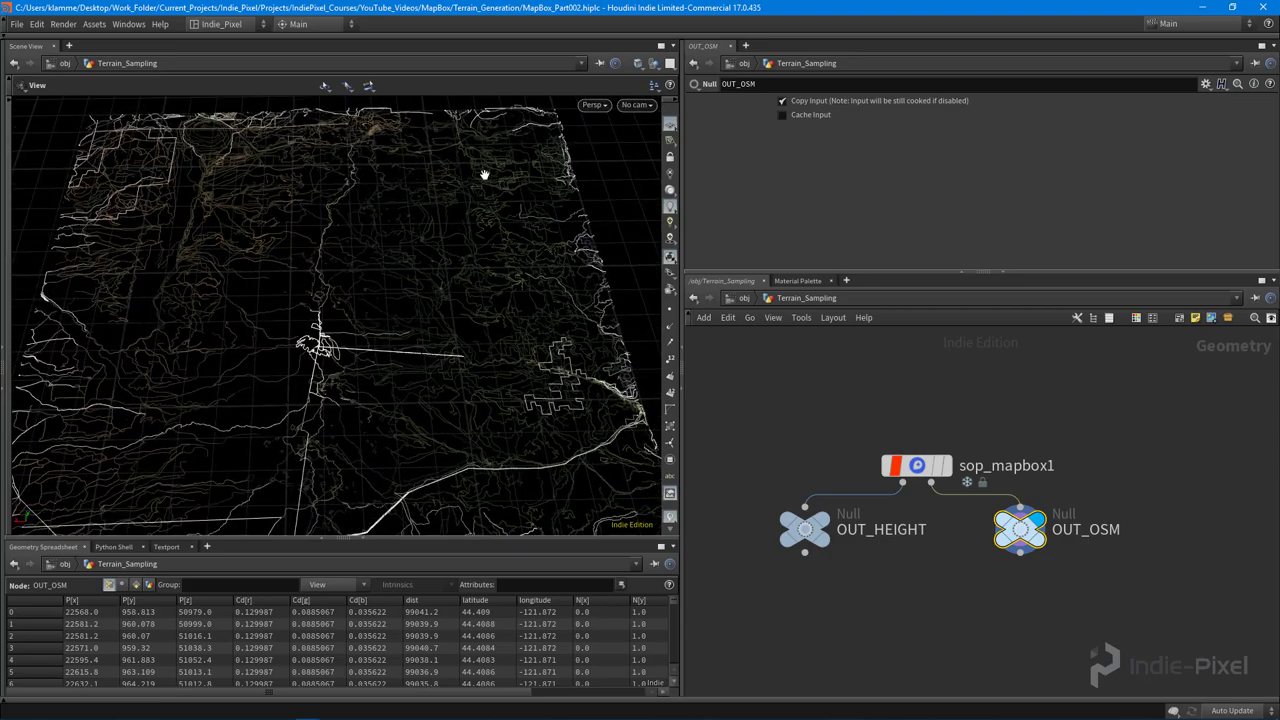
pyautogui.moveTo(466, 361); pyautogui.dragTo(320, 300)
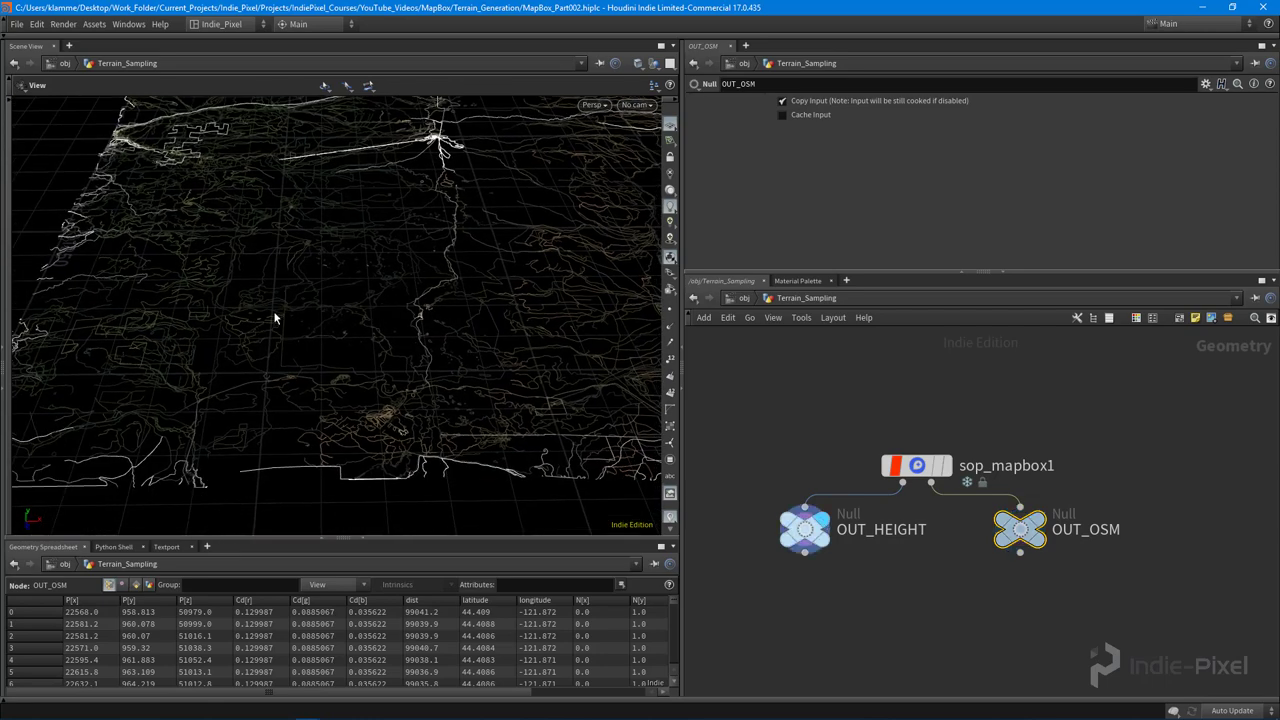
# - Switch the display to OUT_HEIGHT and inspect the snowy peaks of the height field
pyautogui.moveTo(346, 363); pyautogui.dragTo(175, 305)
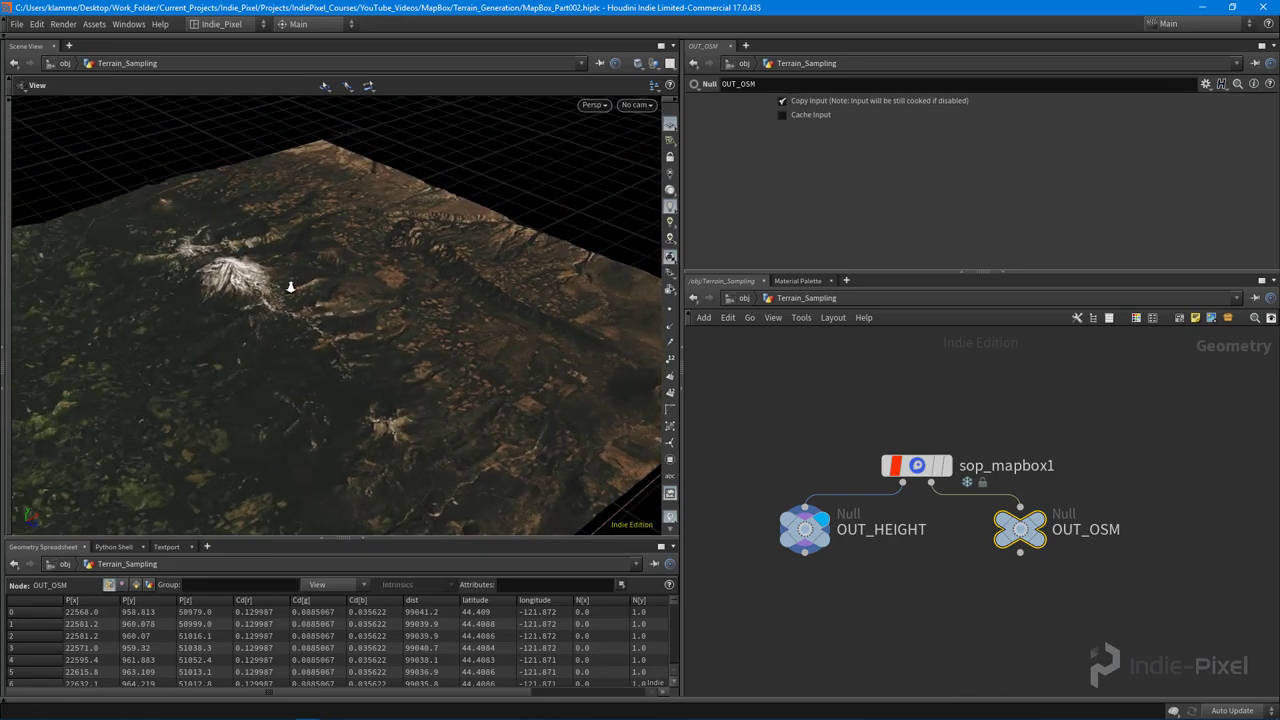
pyautogui.moveTo(290, 288); pyautogui.dragTo(347, 334)
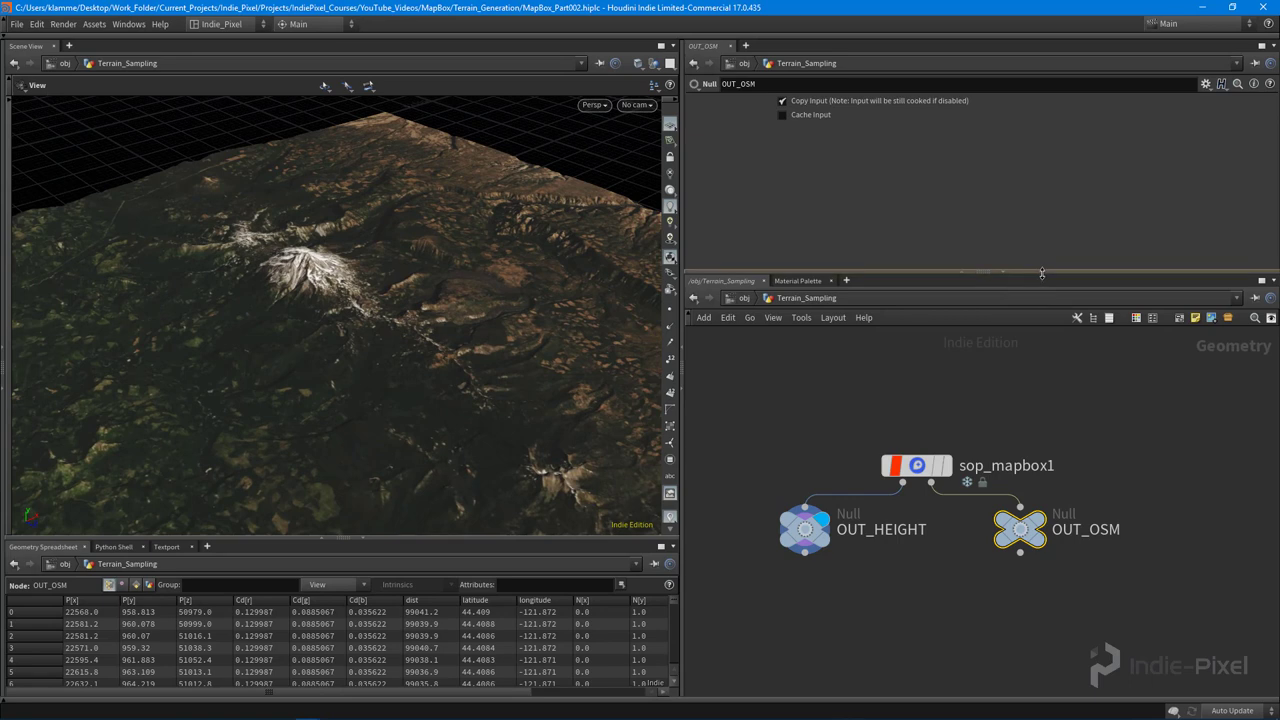
# - Enlarge the node network area further and revisit the object level before re-entering Terrain_Sampling
pyautogui.moveTo(1042, 269); pyautogui.dragTo(1042, 197)
pyautogui.press('u')
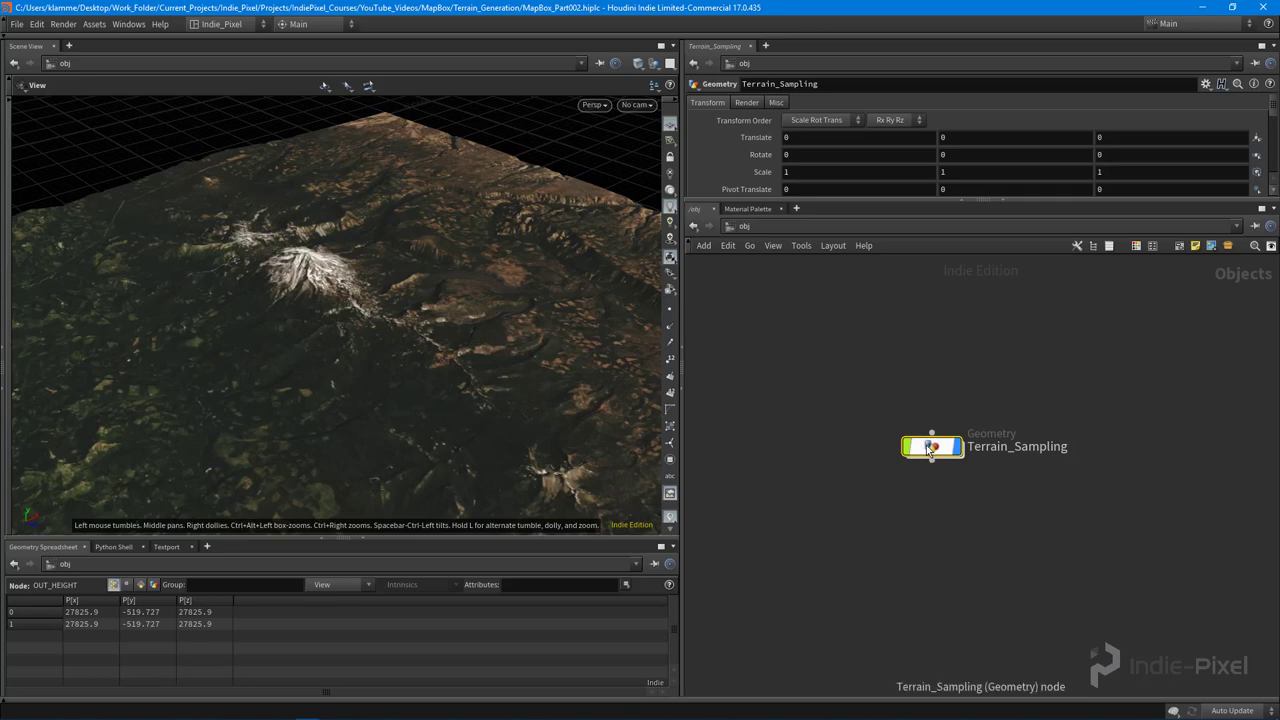
pyautogui.doubleClick(930, 450)
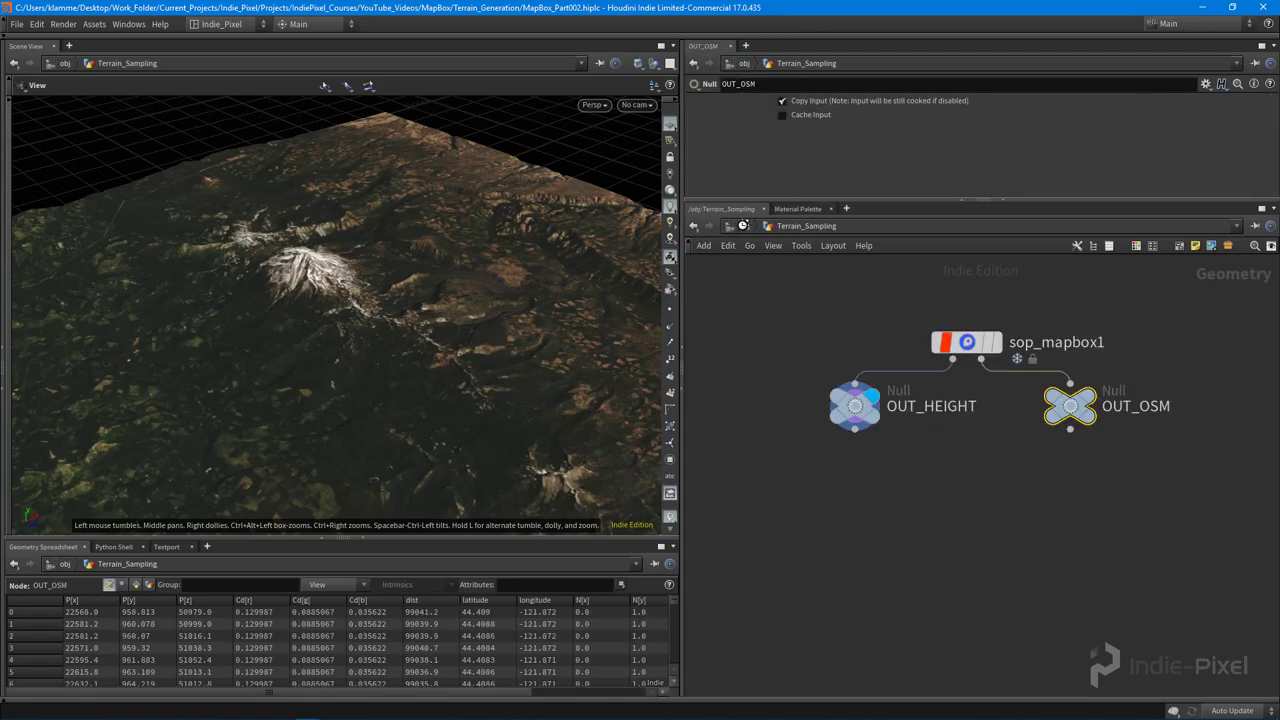
# - Add a new Geometry object below Terrain_Sampling at the object level and name it Process_Height
pyautogui.click(742, 227)
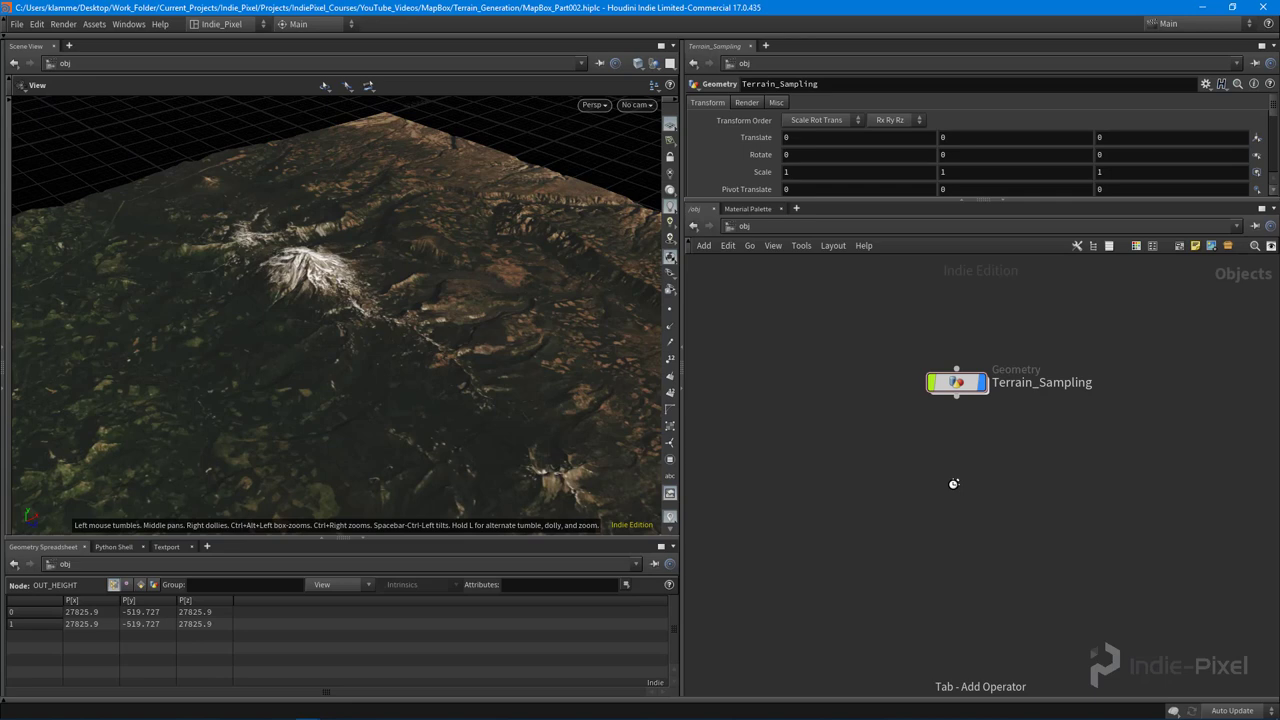
pyautogui.press('Tab')
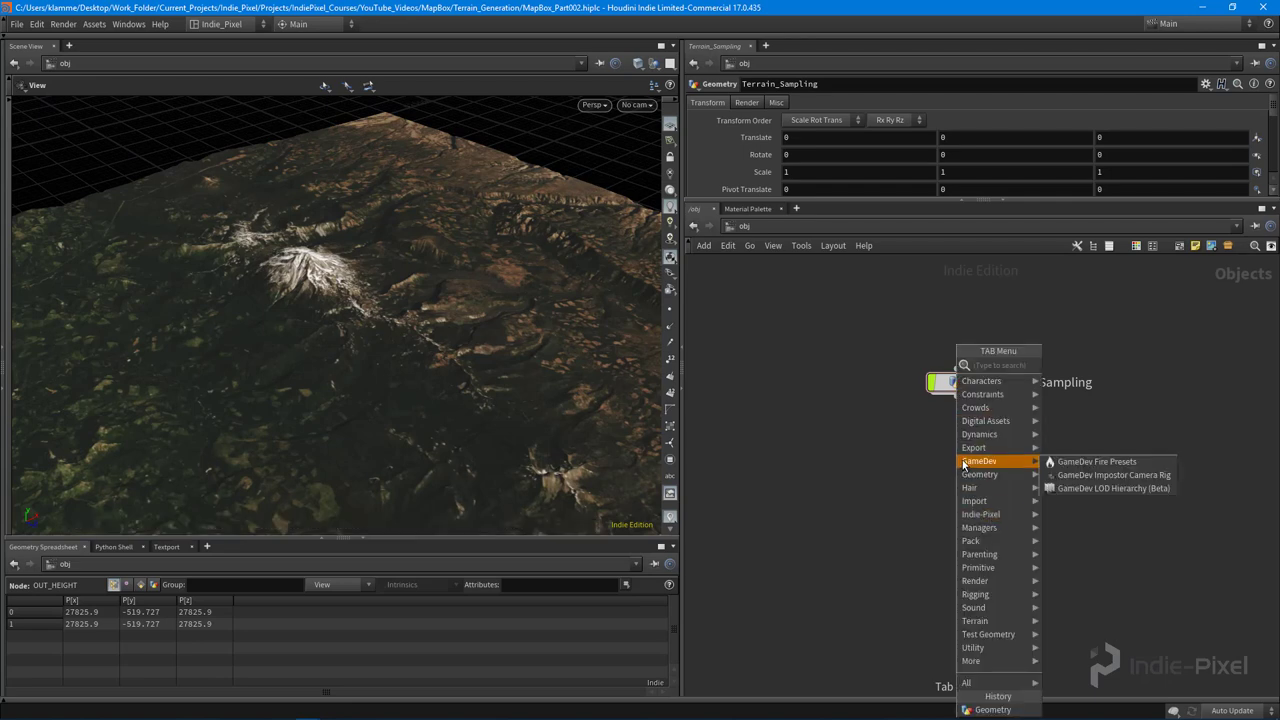
pyautogui.write('geo')
pyautogui.press('Return')
pyautogui.click(962, 462)
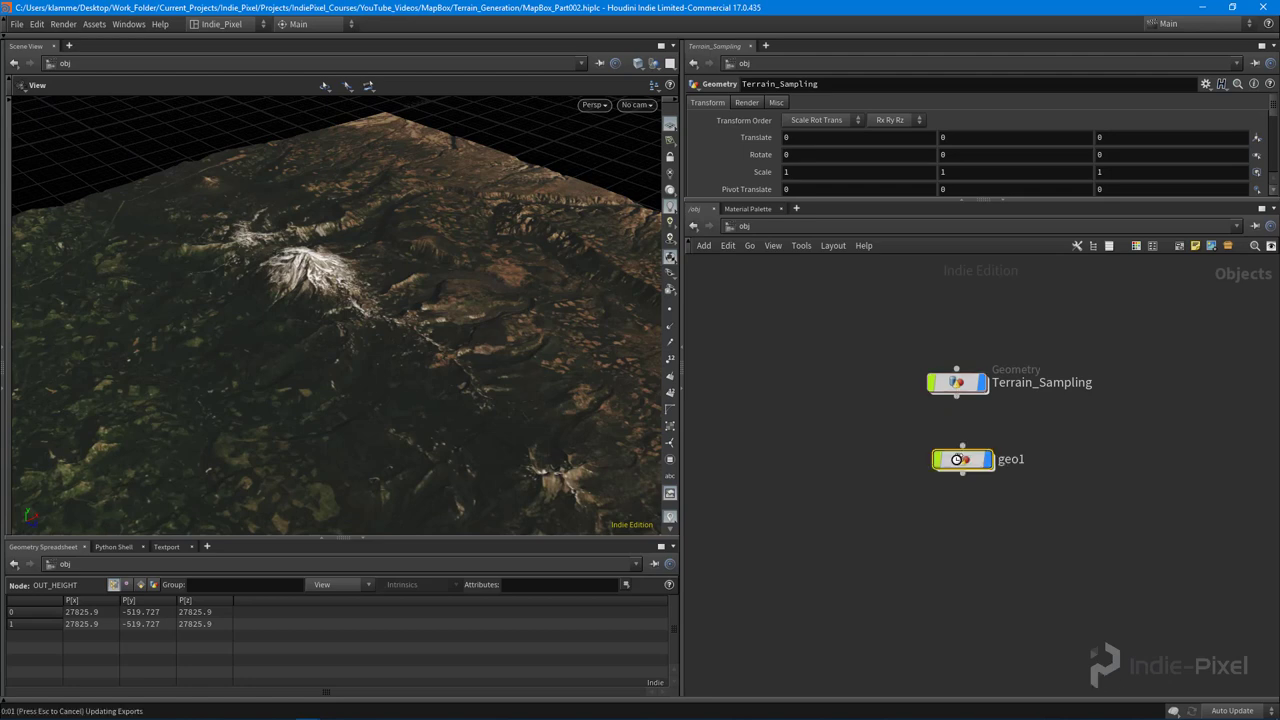
pyautogui.doubleClick(1003, 466)
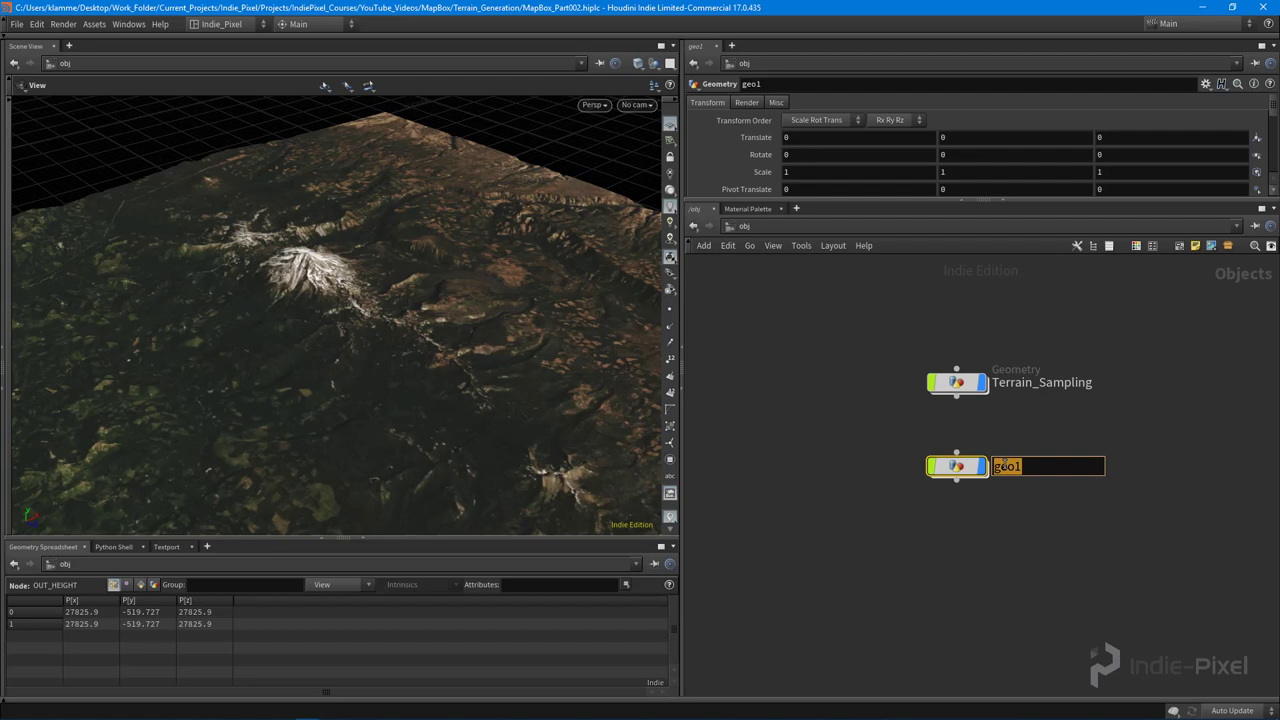
pyautogui.write('Process_Height')
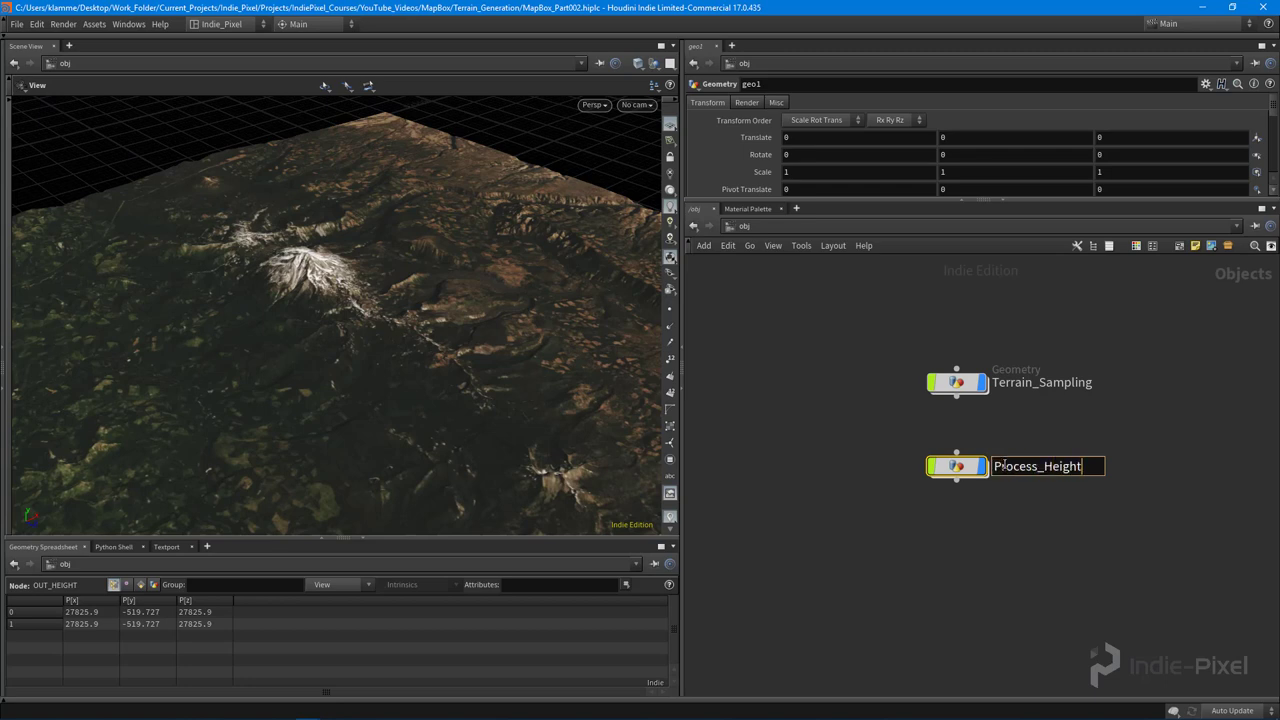
pyautogui.press('Return')
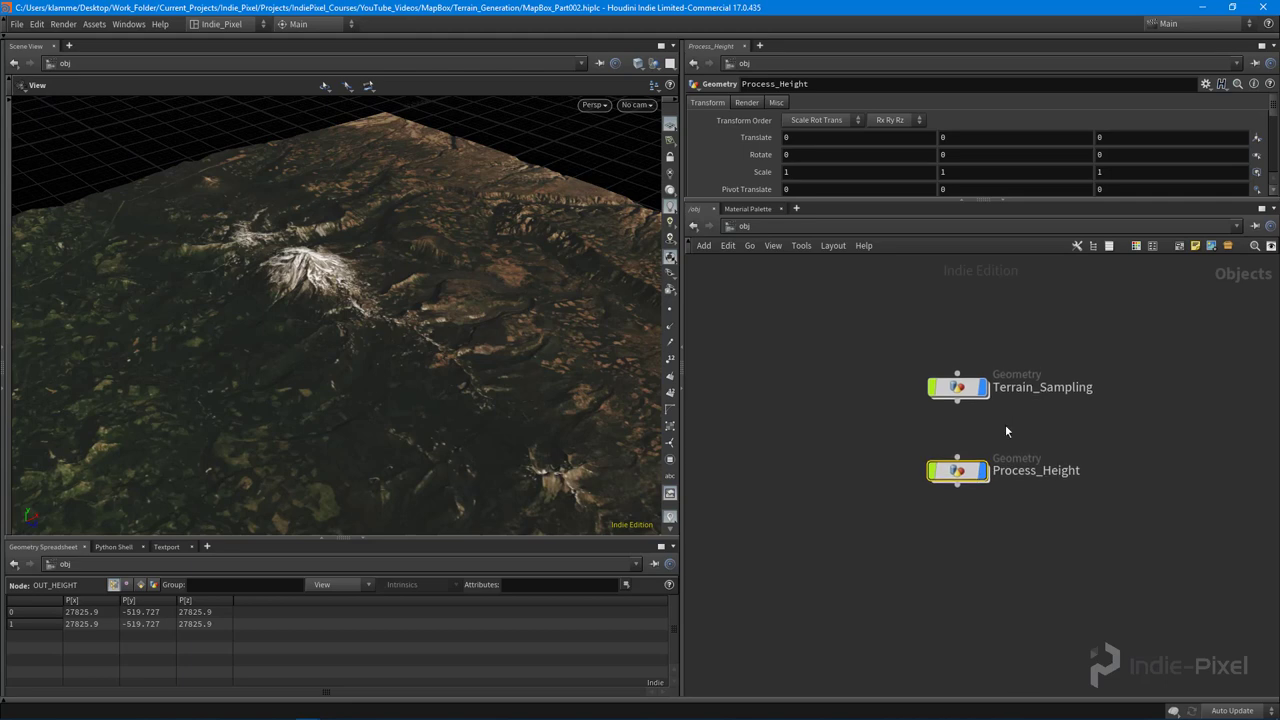
# - Go inside Terrain_Sampling, display the sop_mapbox1 node and review its base and OSM settings
pyautogui.click(958, 383)
pyautogui.press('i')
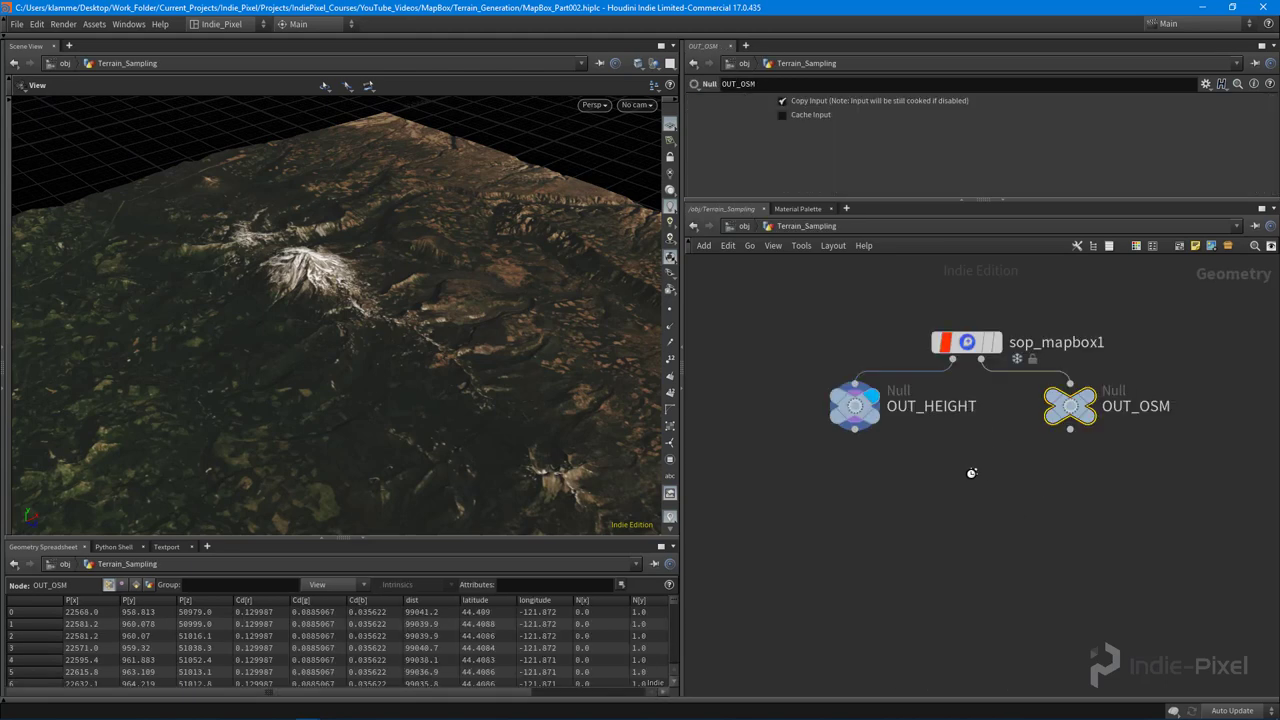
pyautogui.click(952, 407)
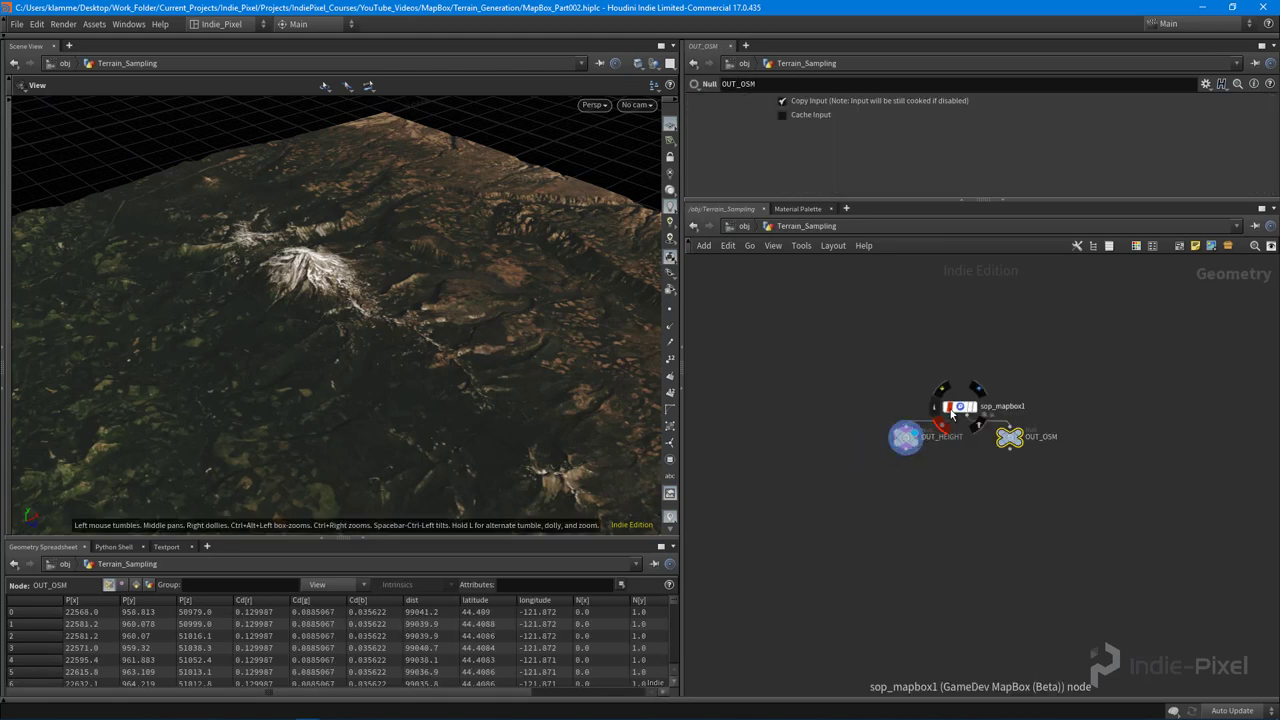
pyautogui.click(960, 469)
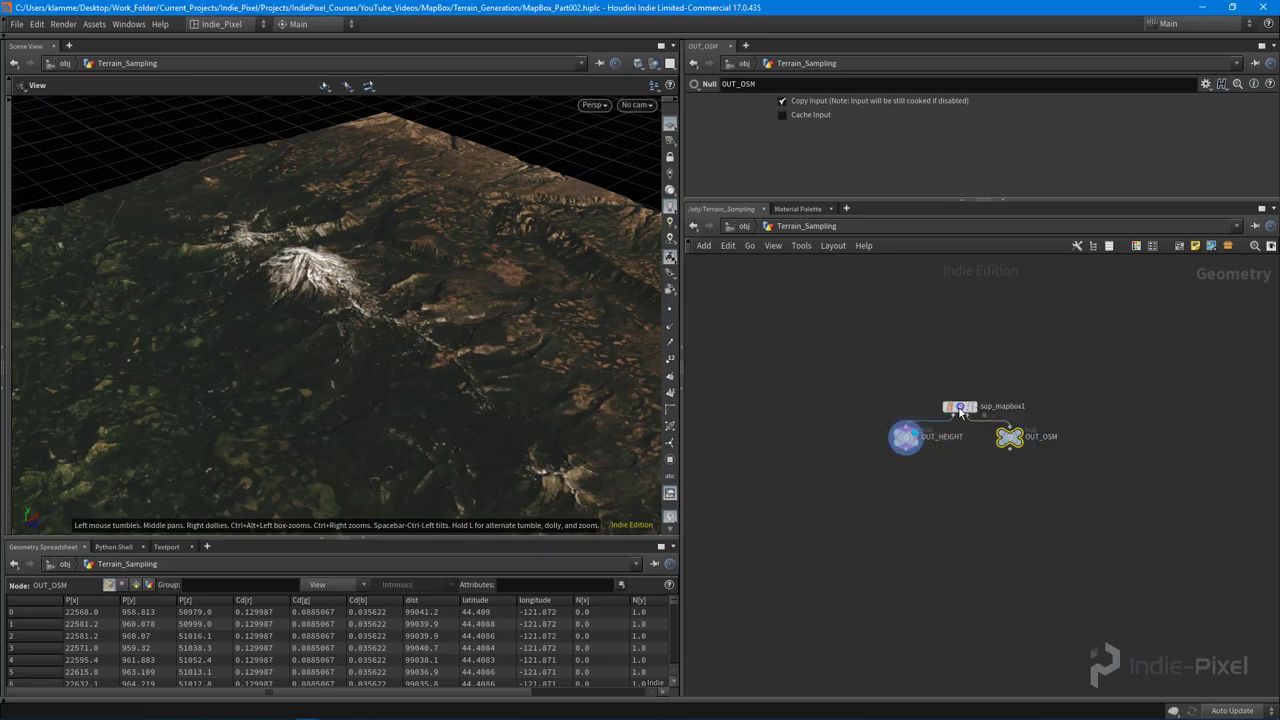
pyautogui.click(968, 407)
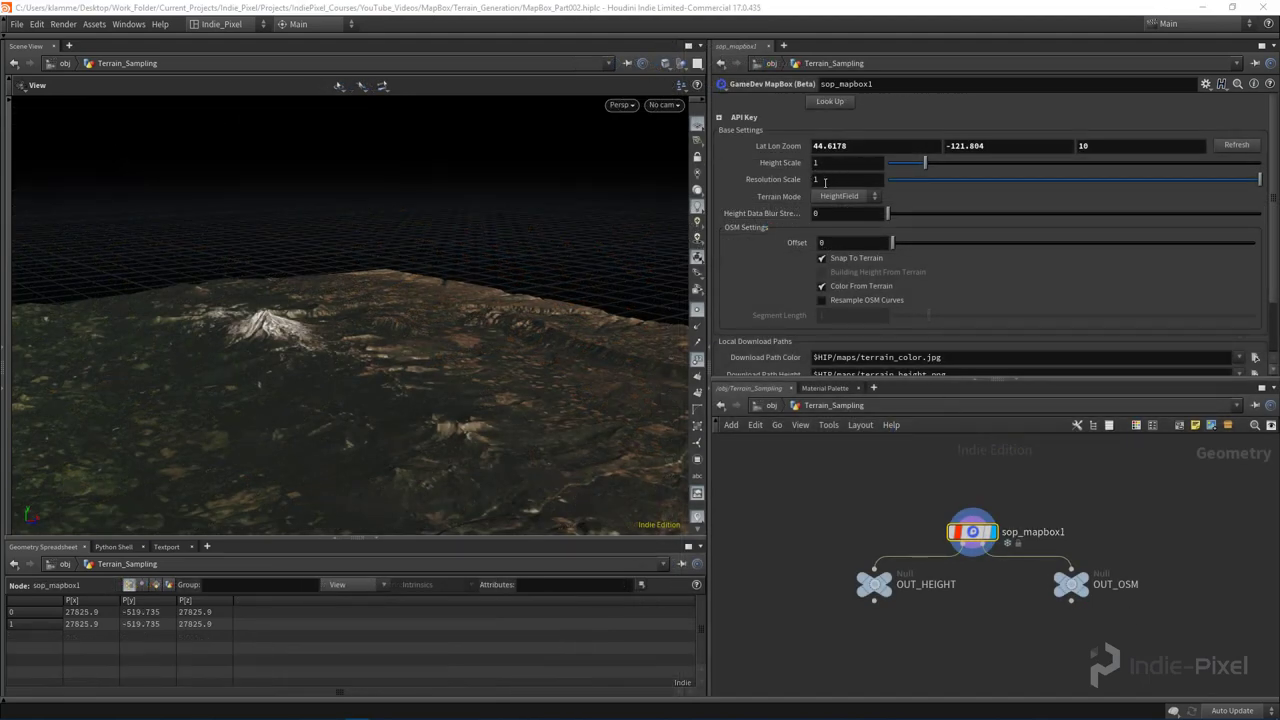
pyautogui.moveTo(966, 615); pyautogui.dragTo(971, 588, button='middle')
# - Add an Object Merge node inside the Process_Height object and name it get_height
pyautogui.press('u')
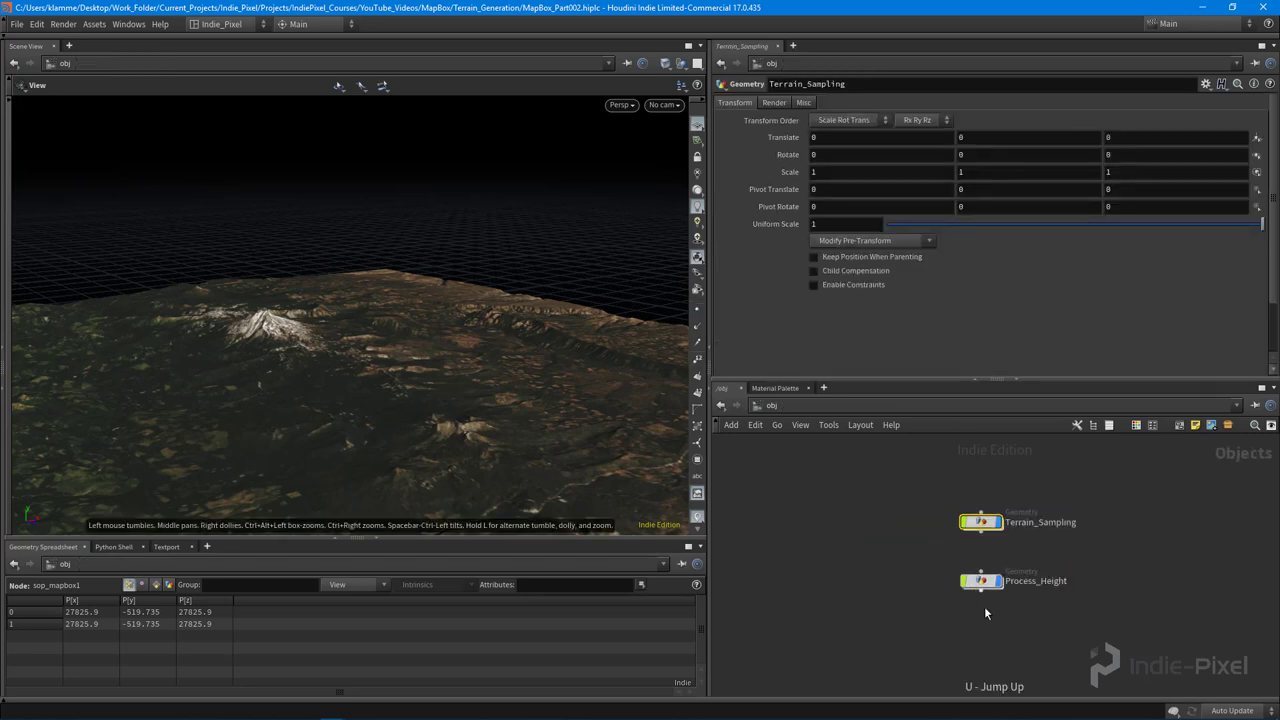
pyautogui.scroll(3, 984, 600)
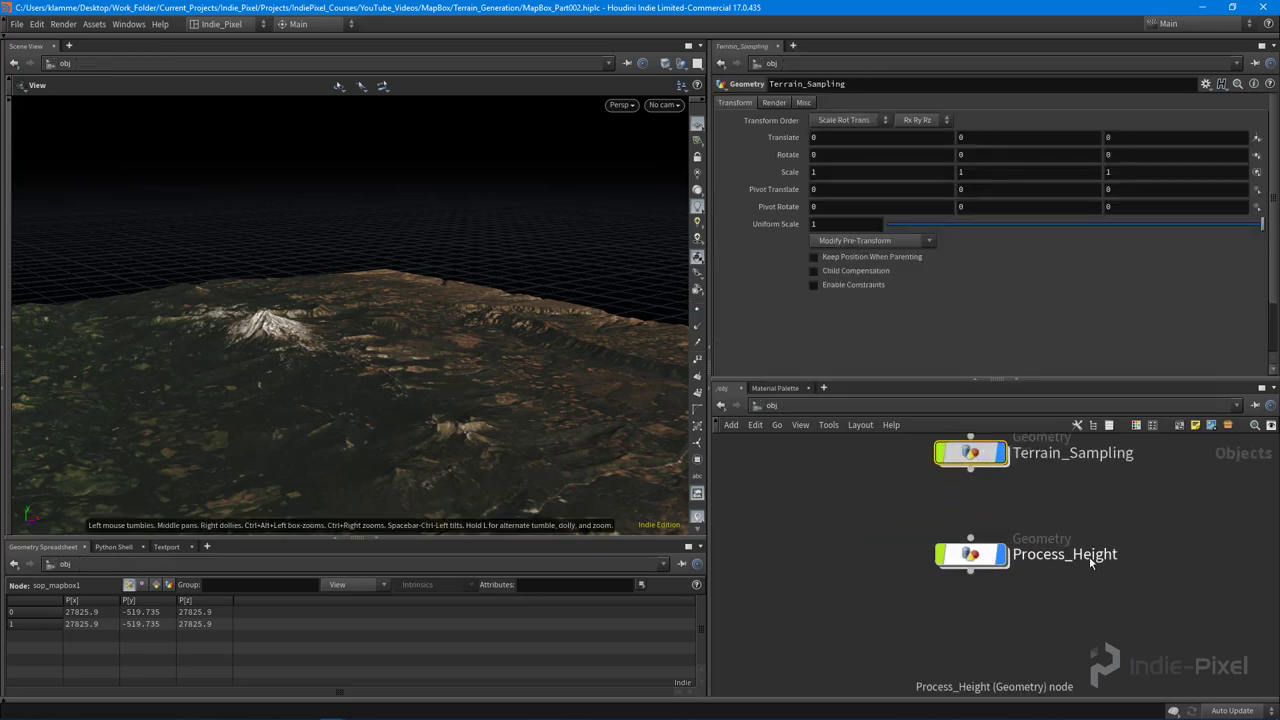
pyautogui.click(973, 562)
pyautogui.doubleClick(973, 560)
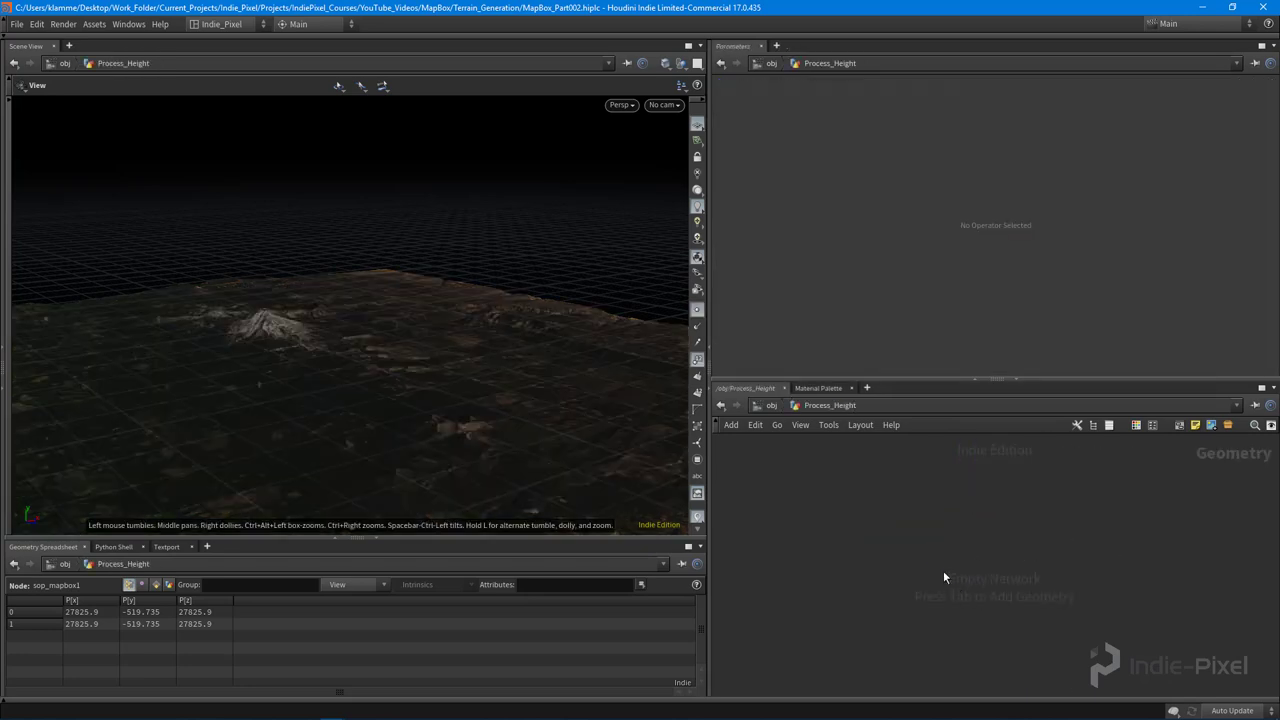
pyautogui.press('Tab')
pyautogui.press('Tab')
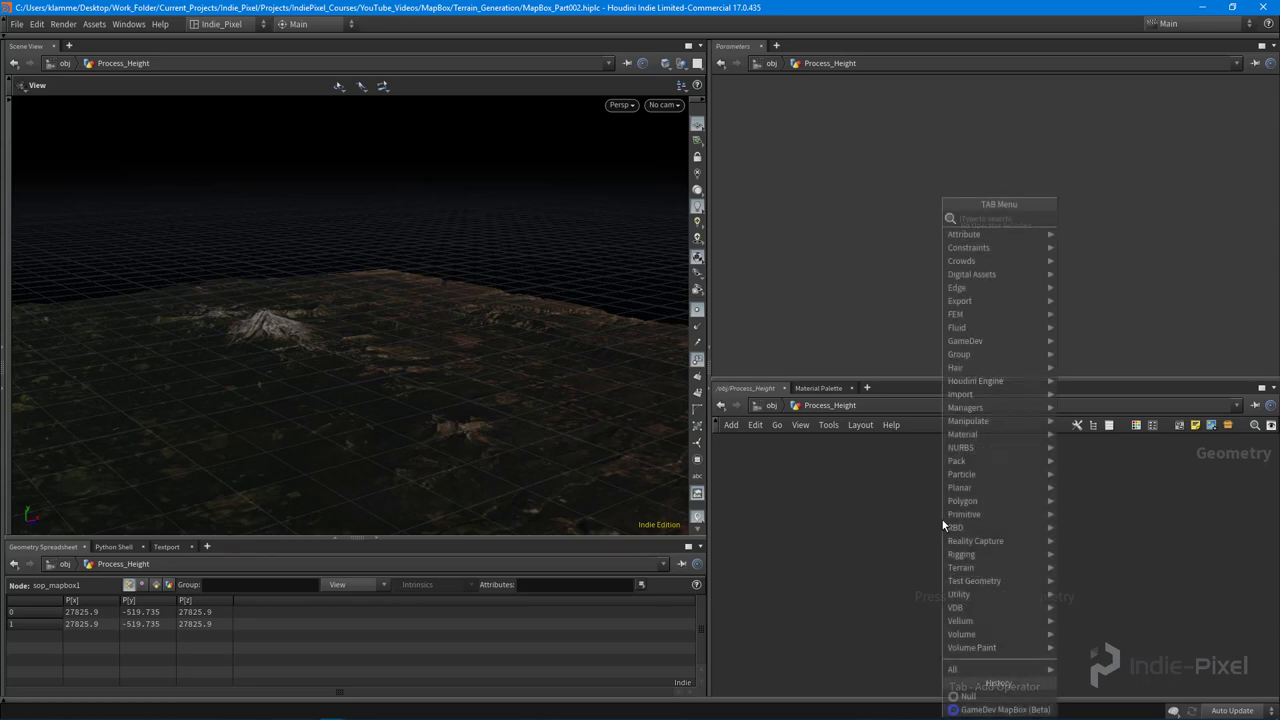
pyautogui.press('Return')
pyautogui.click(942, 519)
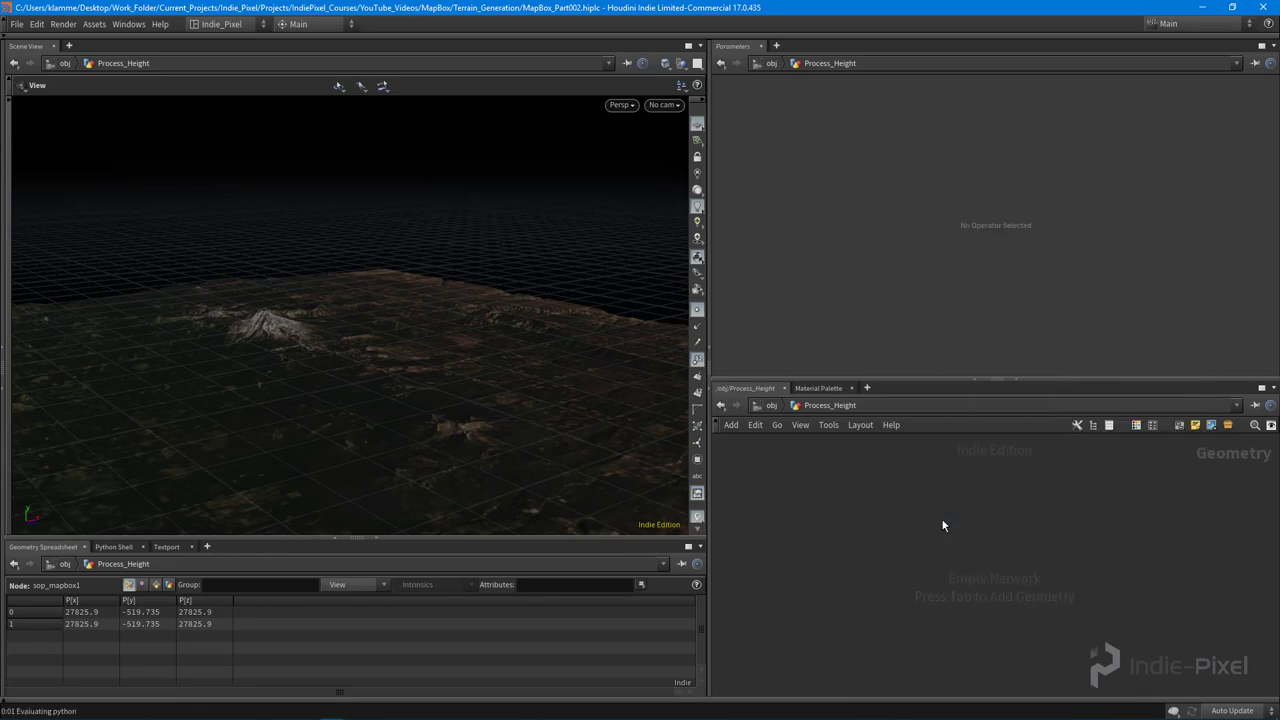
pyautogui.doubleClick(1072, 532)
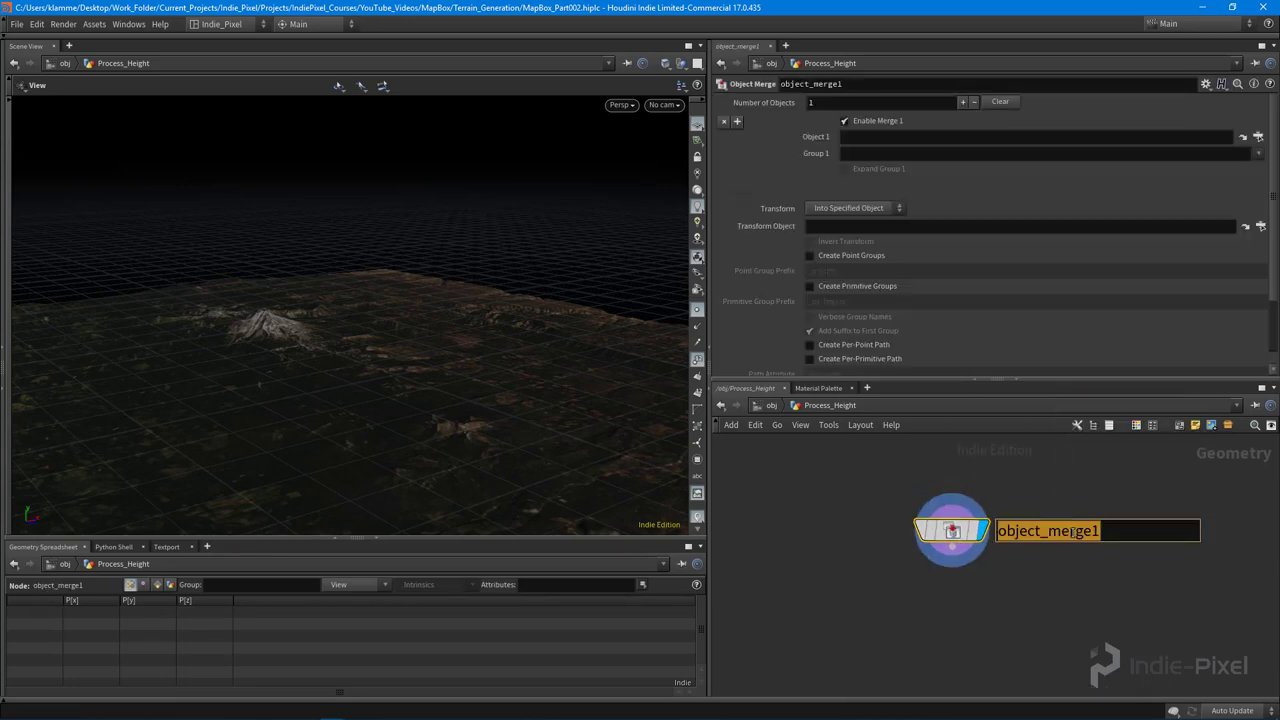
pyautogui.write('get_height')
pyautogui.press('Return')
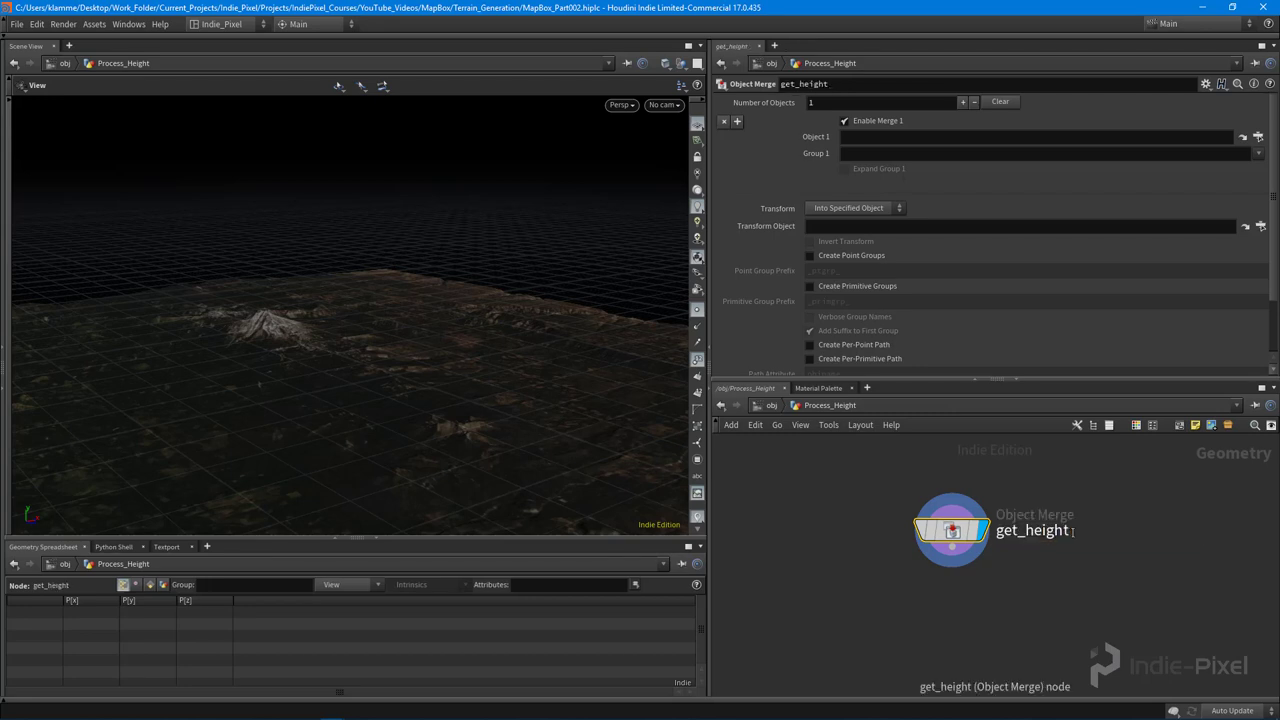
# - Set get_height's transform to Into This Object and its source object to /obj/Terrain_Sampling/OUT_HEIGHT
pyautogui.click(897, 209)
pyautogui.click(886, 235)
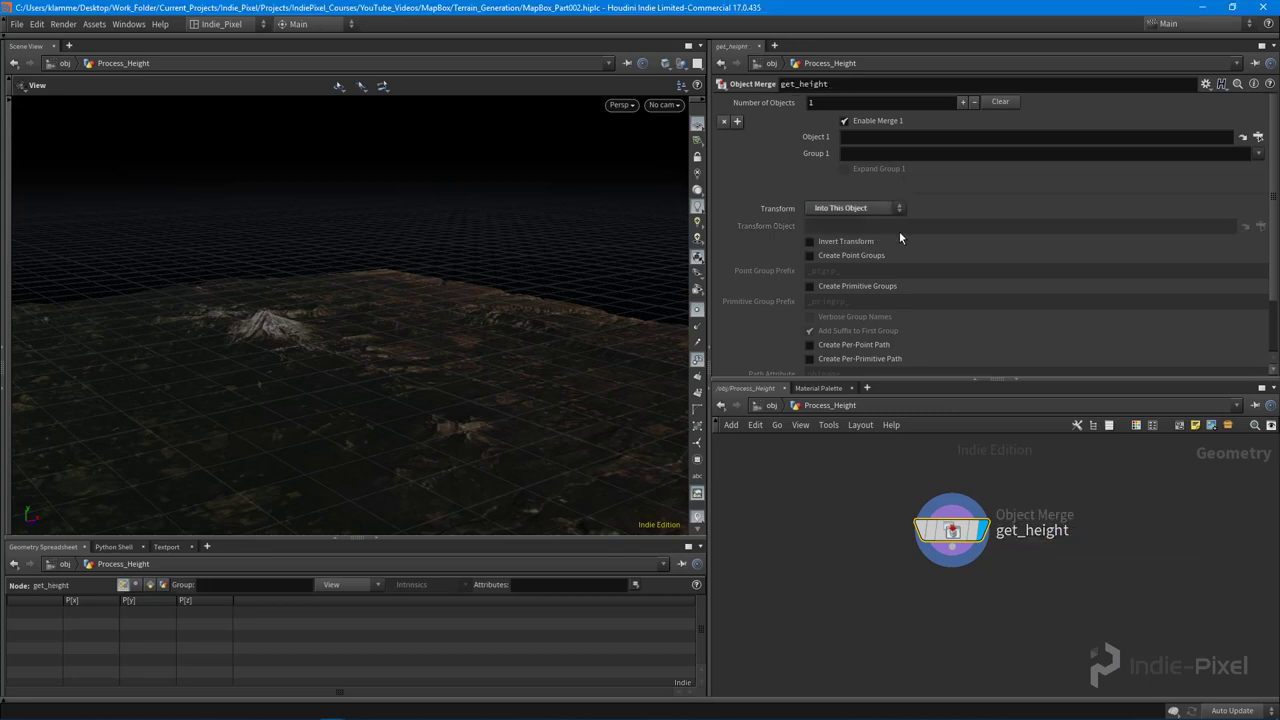
pyautogui.click(1258, 136)
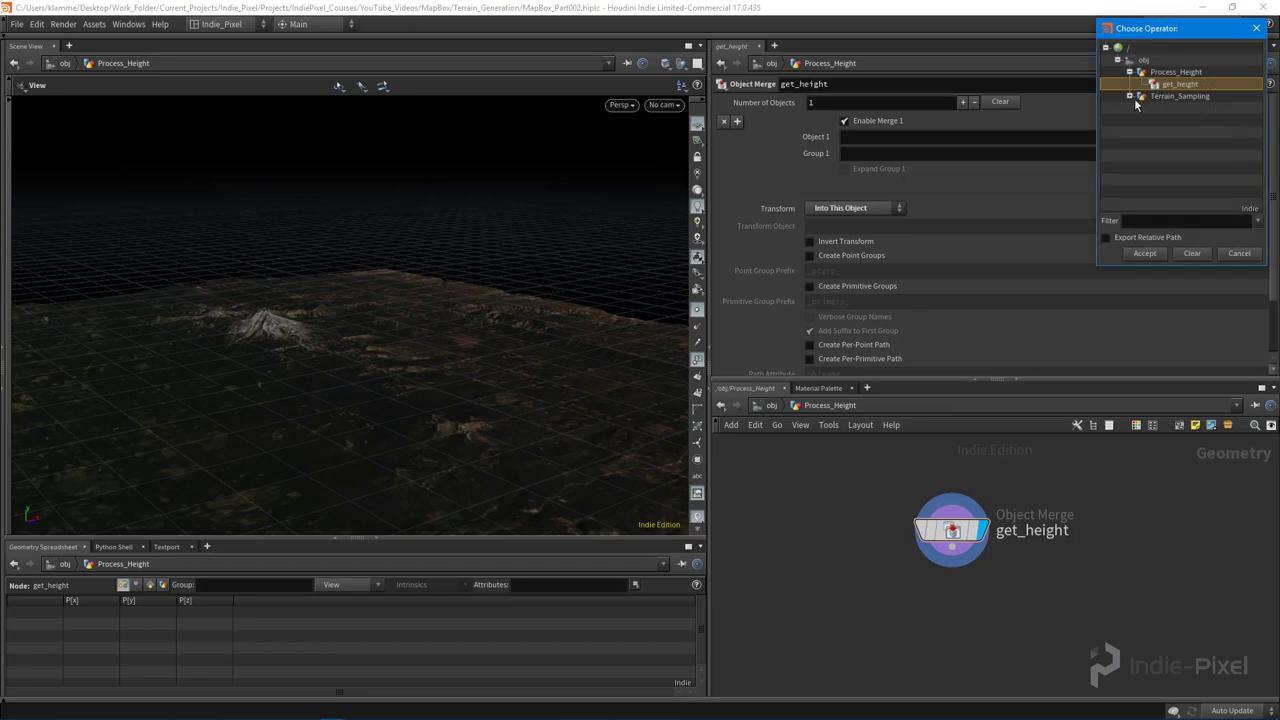
pyautogui.click(1129, 97)
pyautogui.doubleClick(1184, 108)
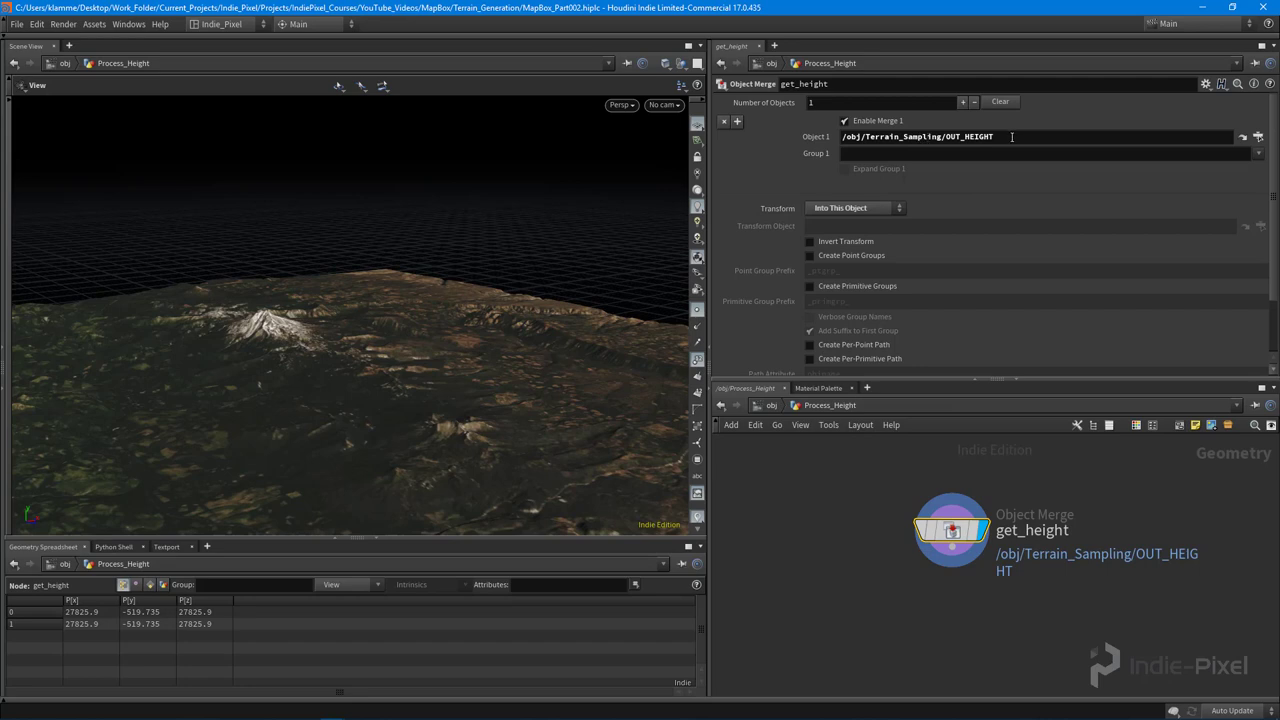
pyautogui.moveTo(1012, 137); pyautogui.dragTo(946, 137)
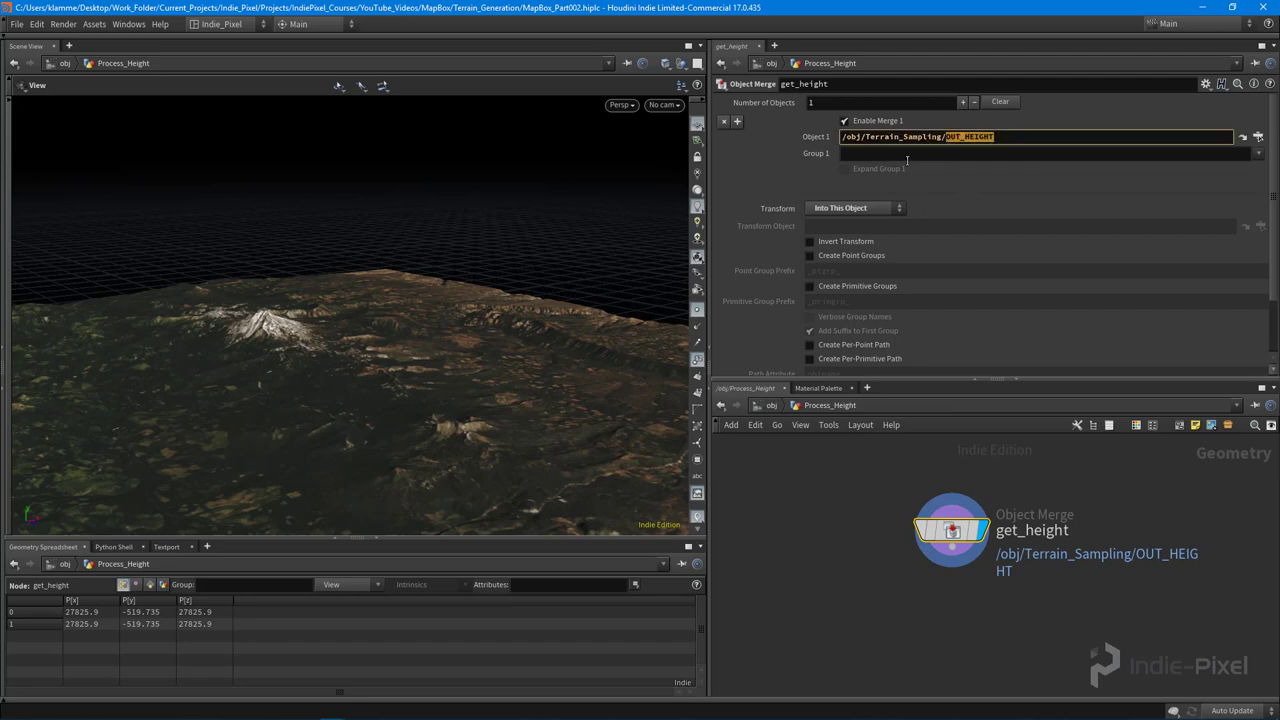
# - Enlarge the node network area and view the merged terrain from a higher angle
pyautogui.moveTo(423, 374); pyautogui.dragTo(340, 400)
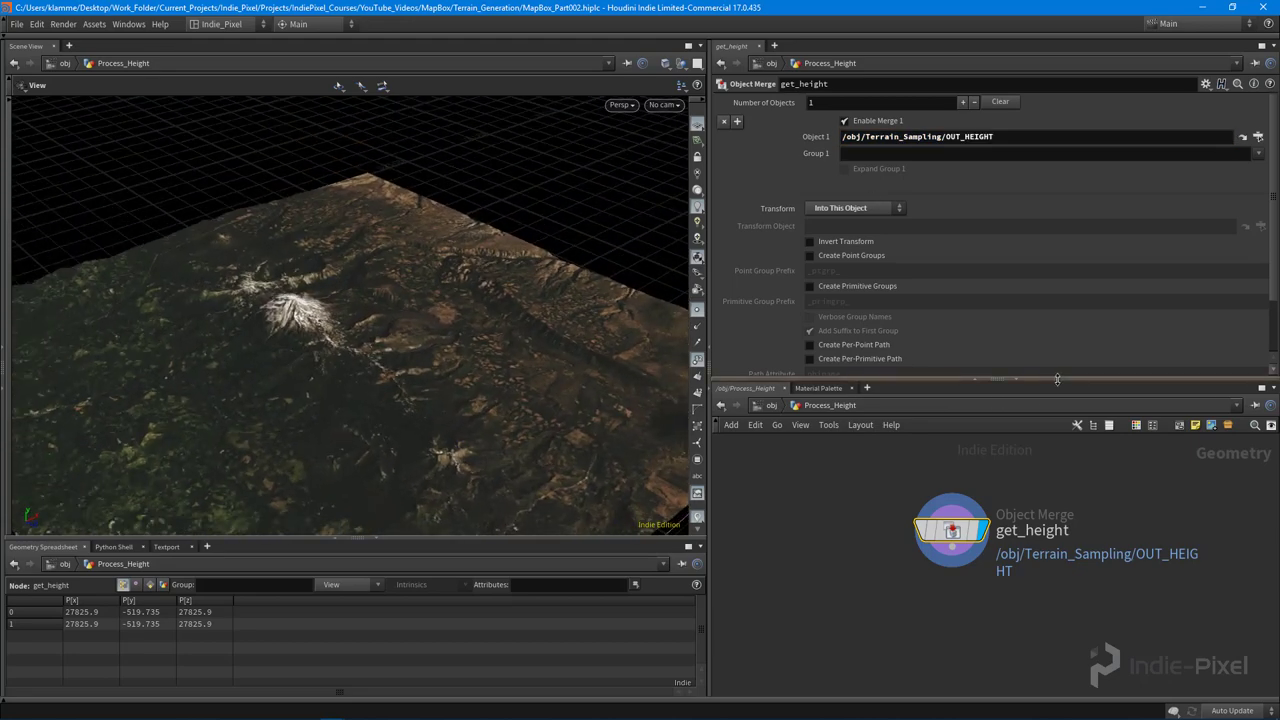
pyautogui.moveTo(1058, 379); pyautogui.dragTo(1050, 297)
pyautogui.moveTo(1041, 391); pyautogui.dragTo(1078, 384, button='middle')
pyautogui.moveTo(394, 363)
pyautogui.mouseDown()
pyautogui.moveTo(346, 389)
pyautogui.moveTo(378, 376)
pyautogui.mouseUp()
pyautogui.moveTo(817, 601); pyautogui.dragTo(856, 578, button='middle')
pyautogui.click(829, 563)
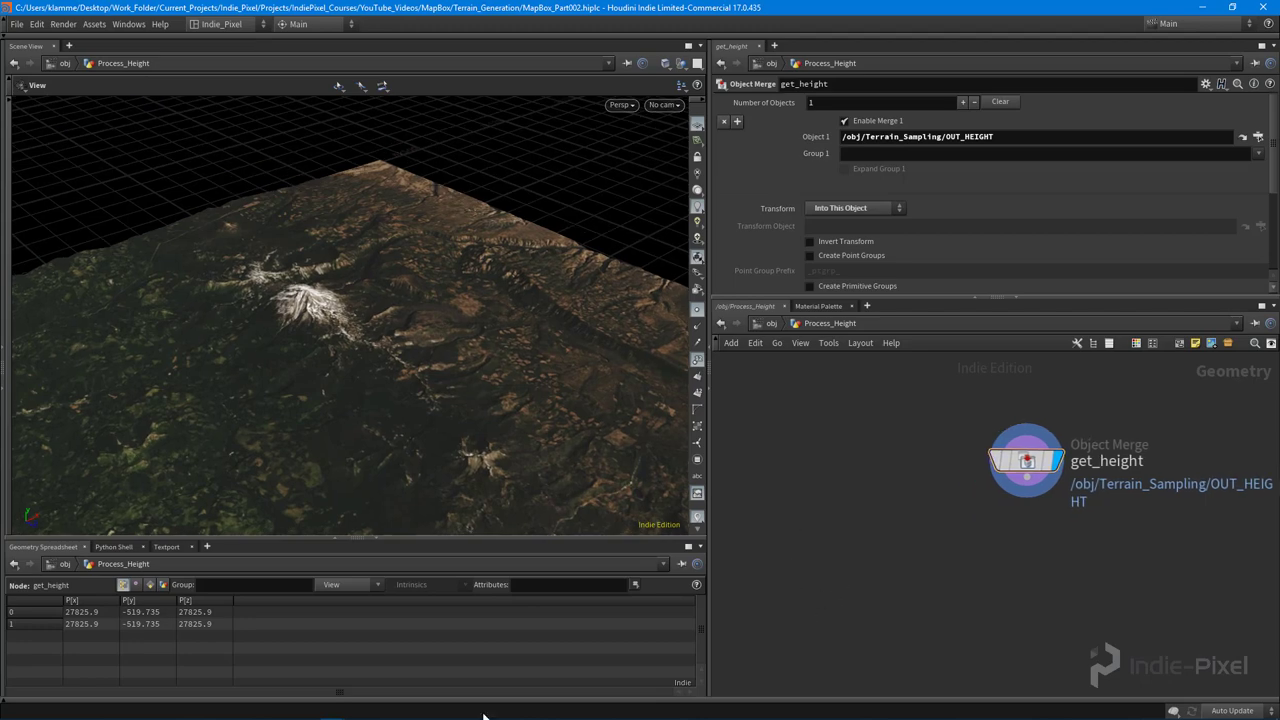
# - Switch to File Explorer, check the terrain_color images in the maps folder, and return to Houdini
pyautogui.moveTo(130, 715)
pyautogui.click(86, 710)
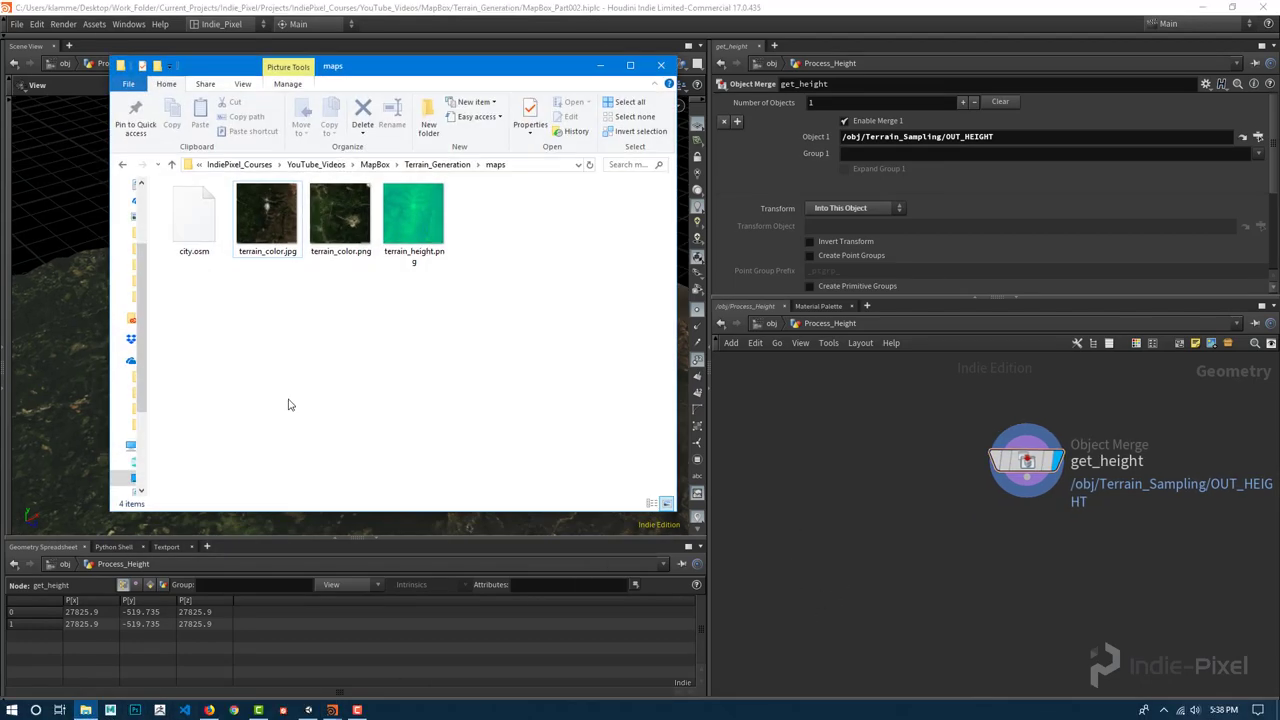
pyautogui.click(340, 215)
pyautogui.click(290, 228)
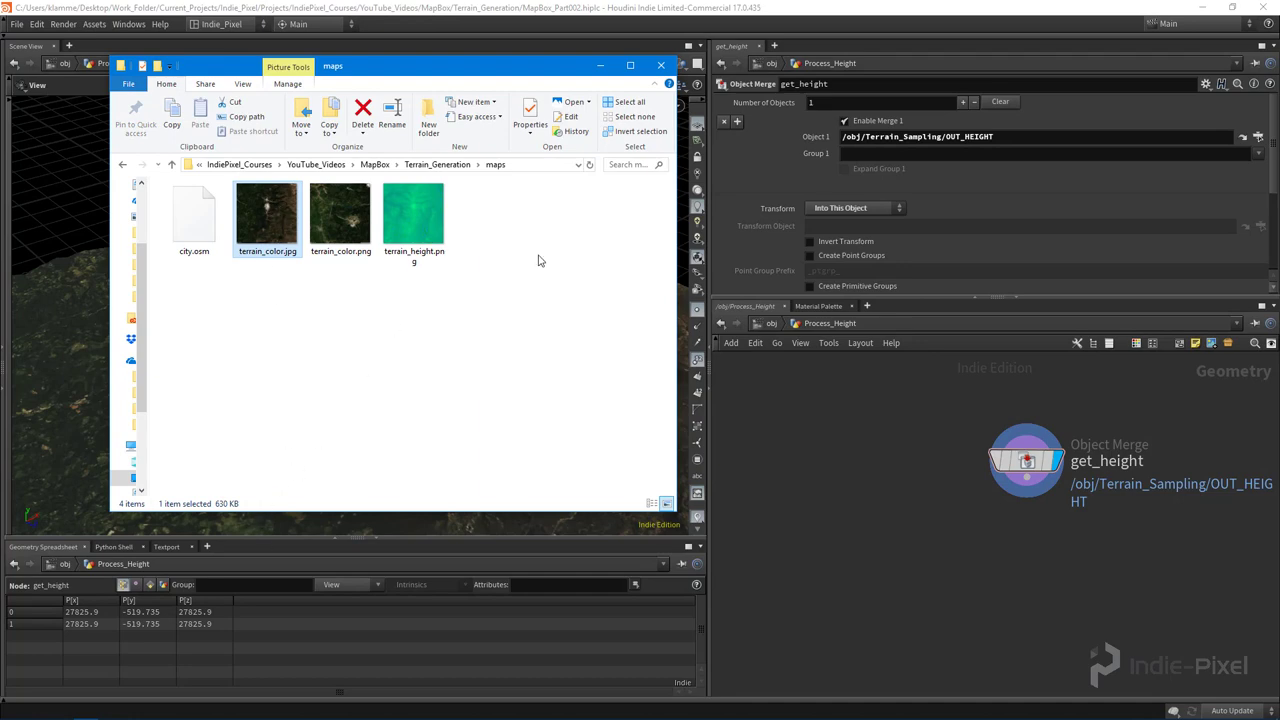
pyautogui.click(600, 65)
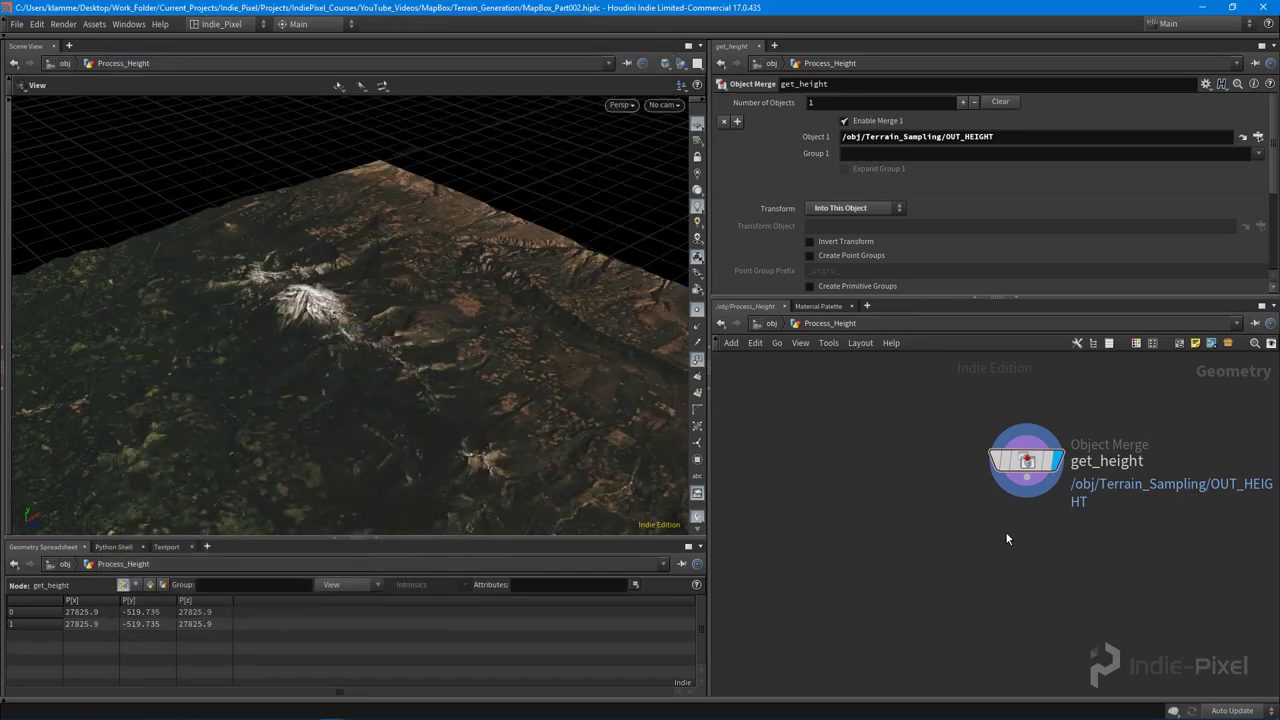
# - Add a HeightField Quick Shade node and connect get_height's output to its input
pyautogui.press('Tab')
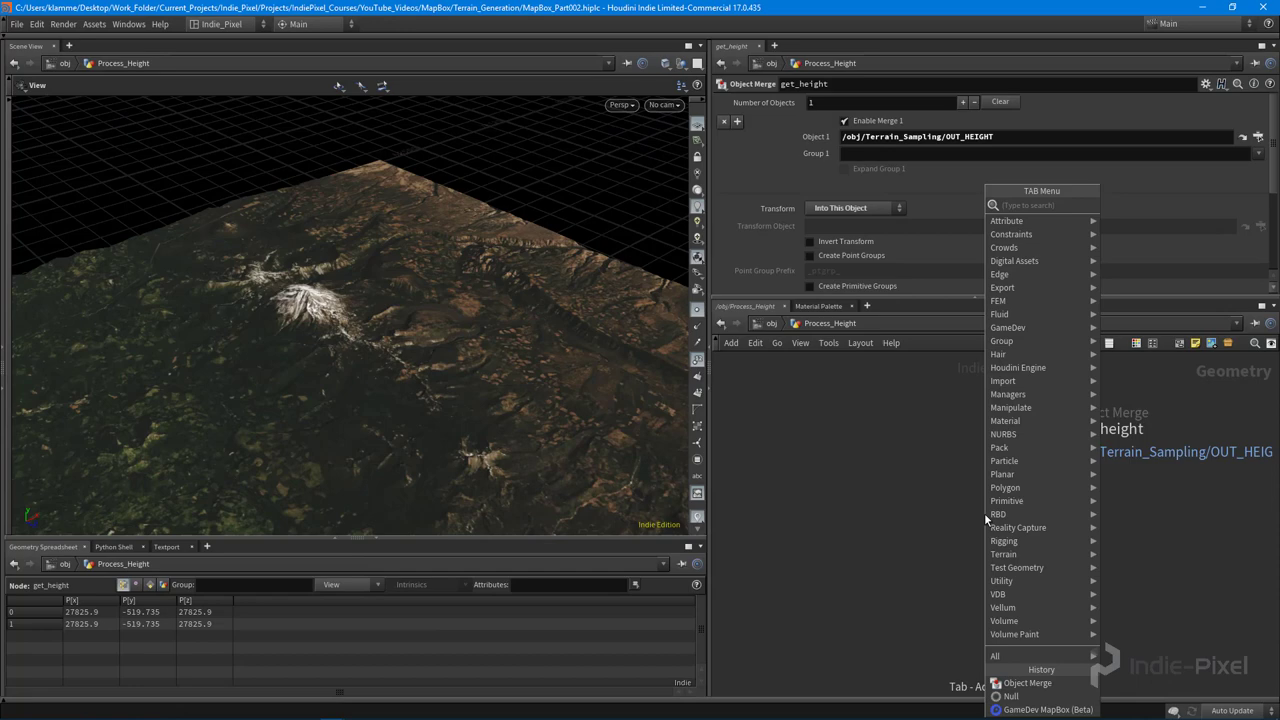
pyautogui.write('height')
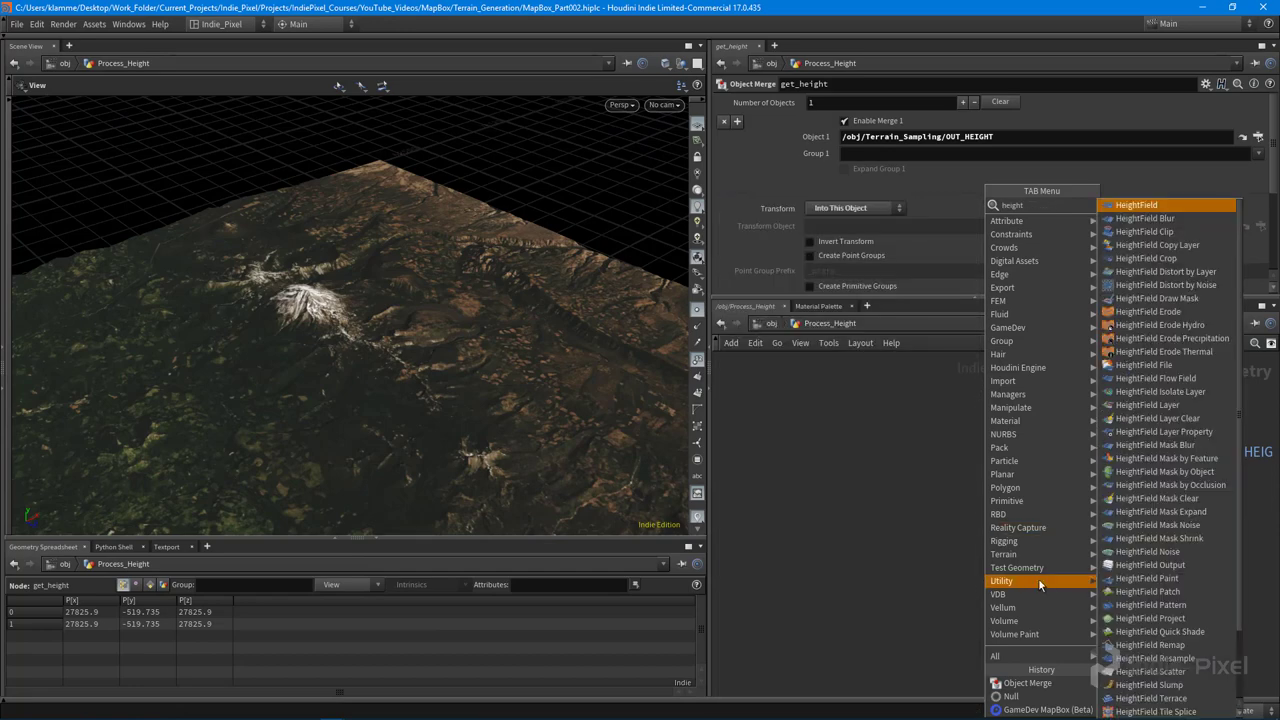
pyautogui.click(1188, 632)
pyautogui.click(905, 541)
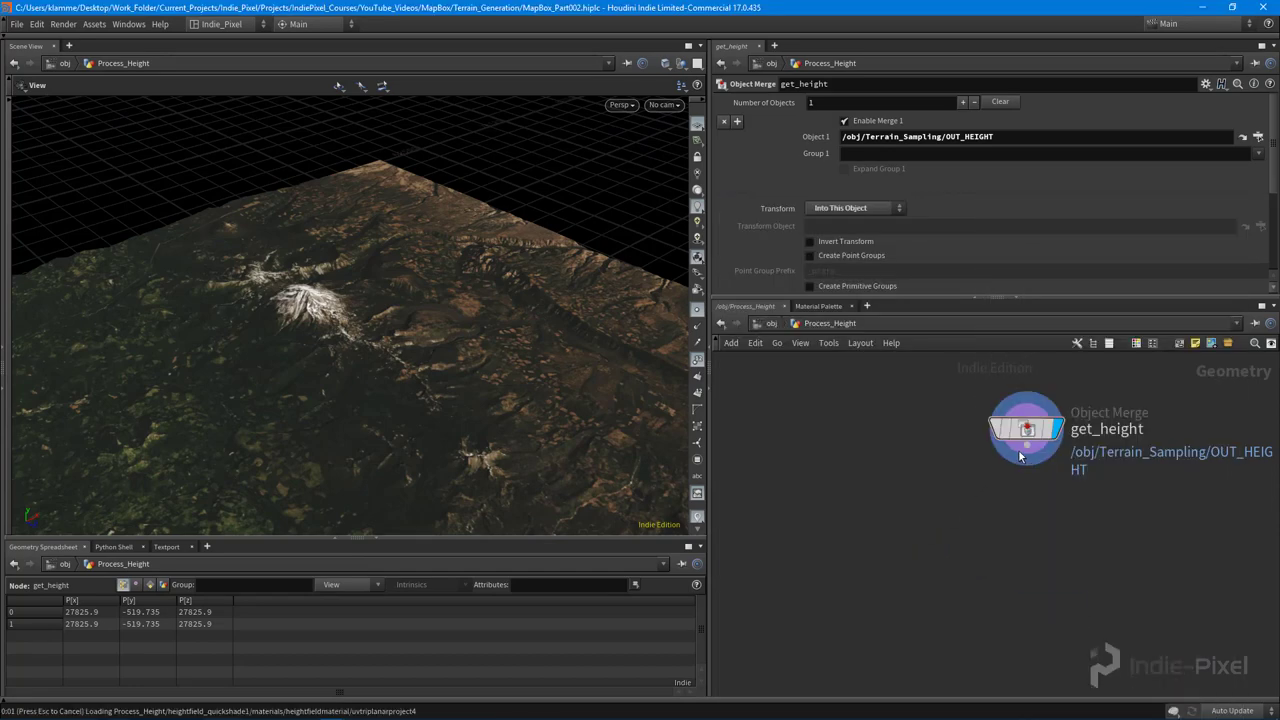
pyautogui.click(1026, 444)
pyautogui.click(905, 517)
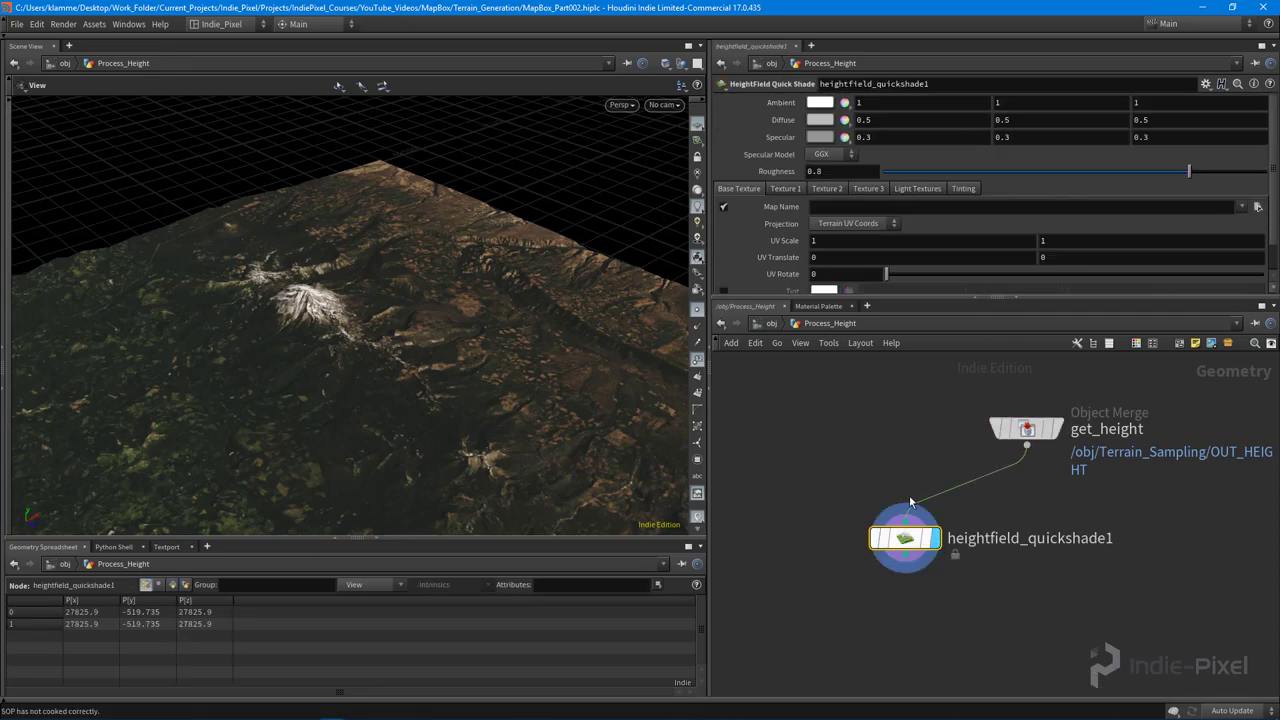
pyautogui.moveTo(909, 500); pyautogui.dragTo(906, 455)
# - Inspect the relief of the quick-shaded terrain around the snowy peaks from several angles
pyautogui.moveTo(437, 397)
pyautogui.mouseDown()
pyautogui.moveTo(334, 380)
pyautogui.moveTo(622, 372)
pyautogui.mouseUp()
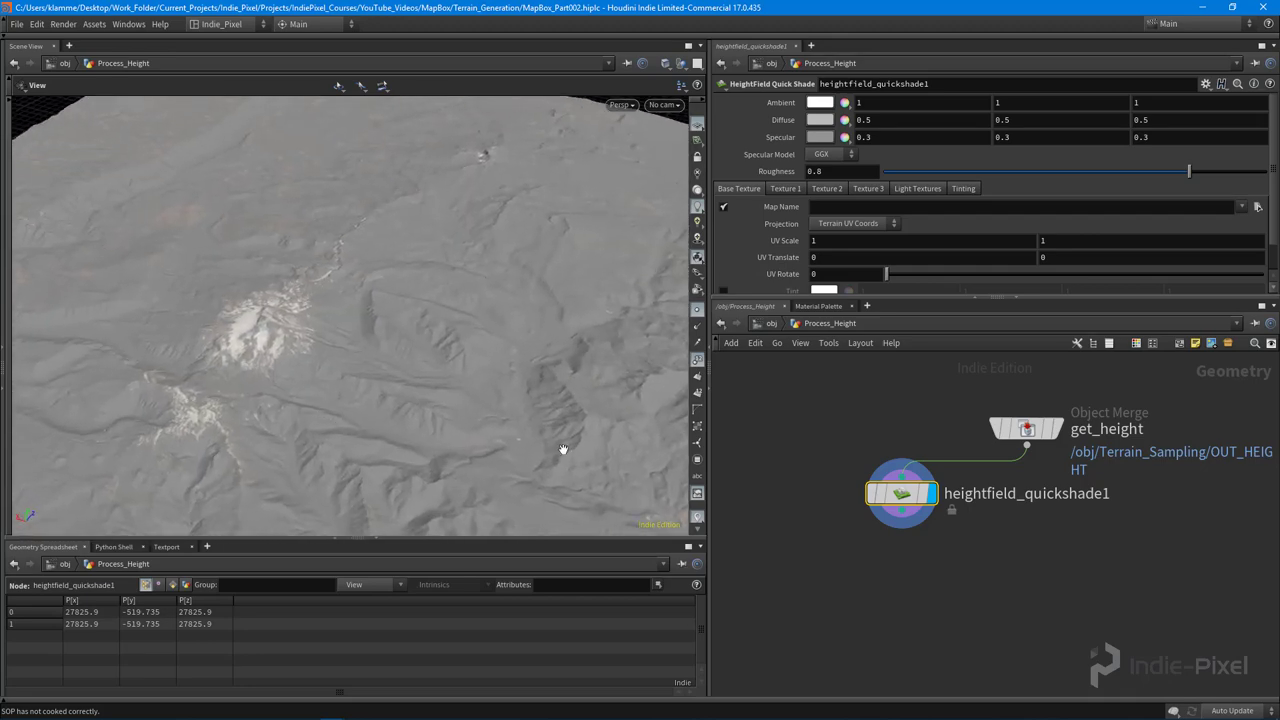
pyautogui.moveTo(900, 500); pyautogui.dragTo(893, 500)
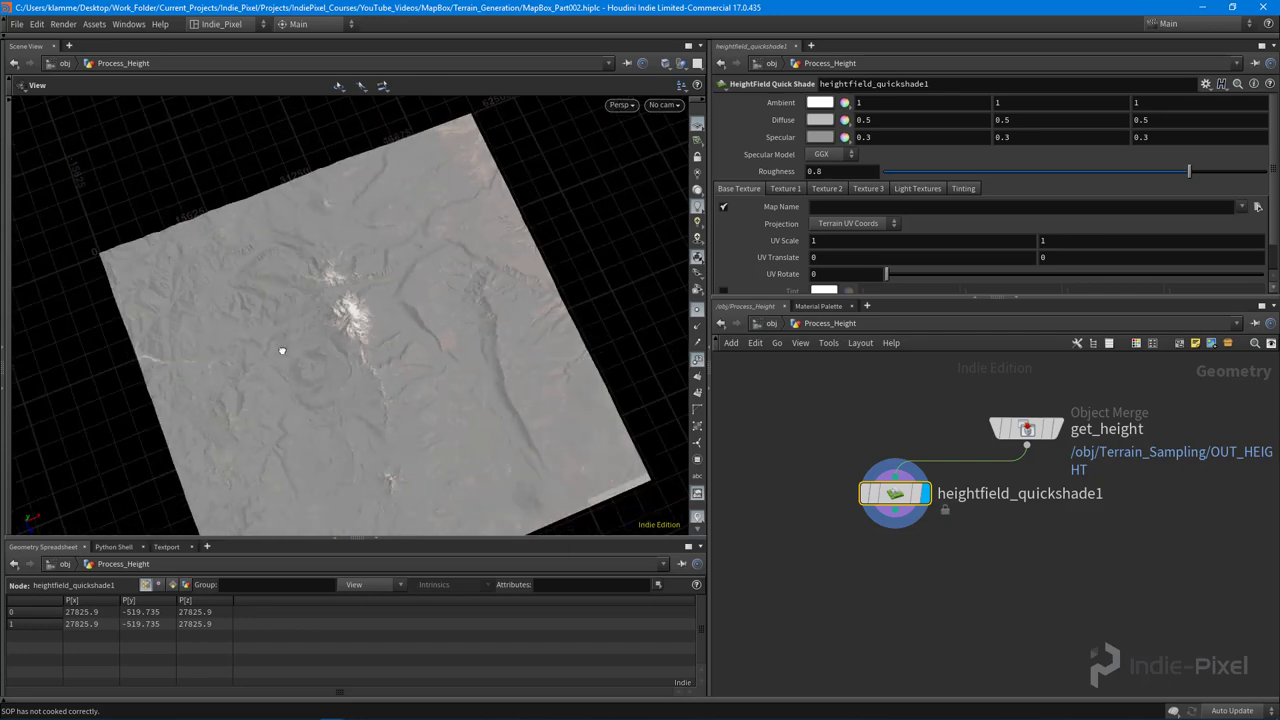
pyautogui.moveTo(434, 345); pyautogui.dragTo(266, 320)
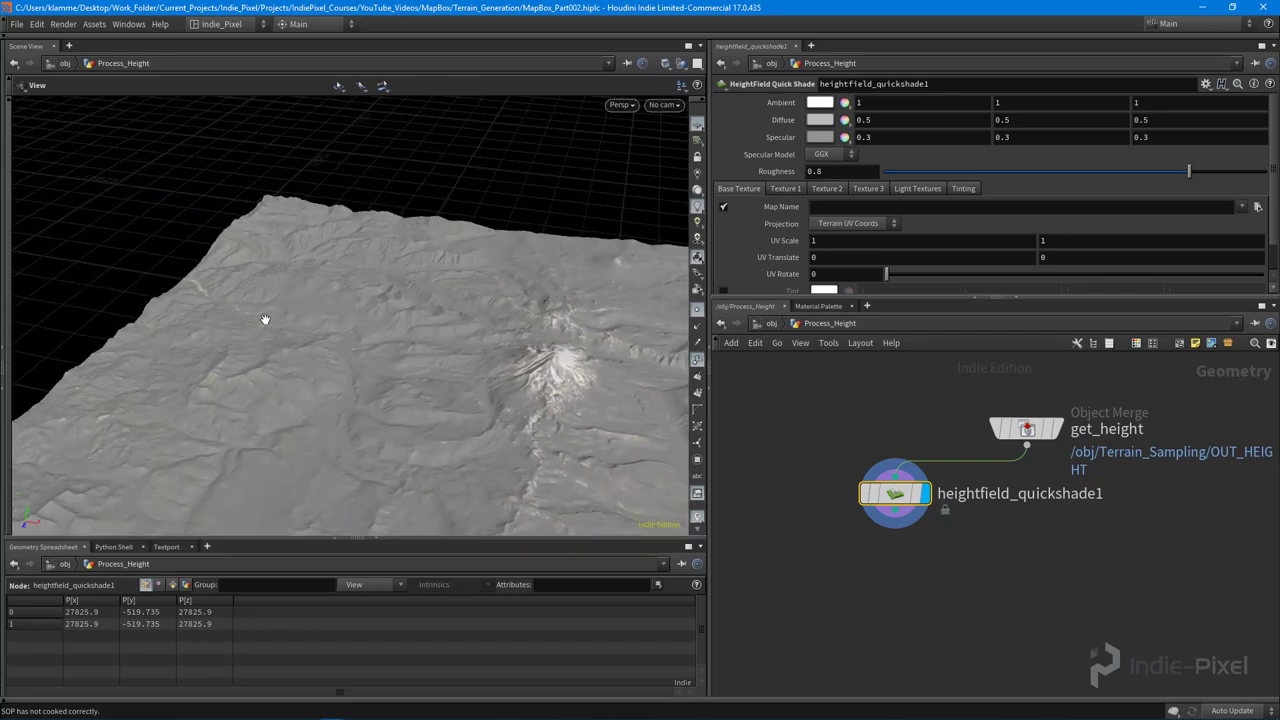
pyautogui.moveTo(266, 320); pyautogui.dragTo(320, 341, button='right')
pyautogui.moveTo(320, 341); pyautogui.dragTo(363, 396)
pyautogui.moveTo(389, 339); pyautogui.dragTo(548, 342)
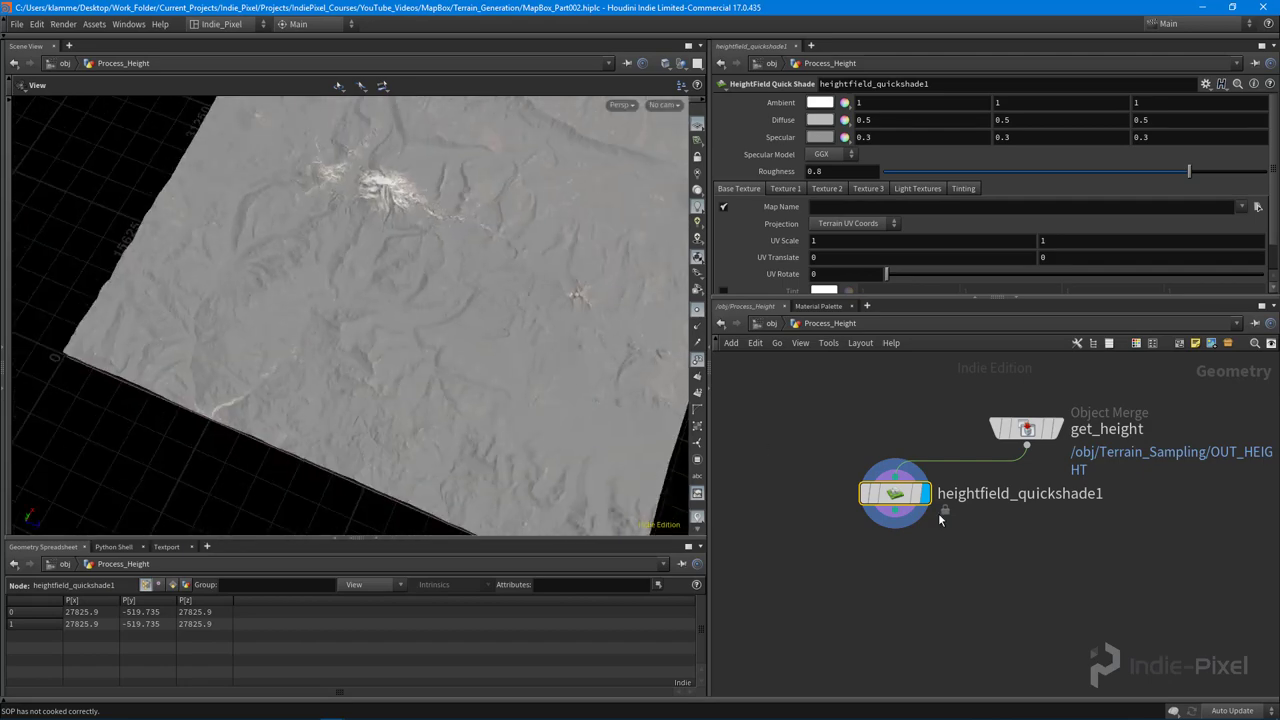
pyautogui.moveTo(892, 571); pyautogui.dragTo(870, 539, button='middle')
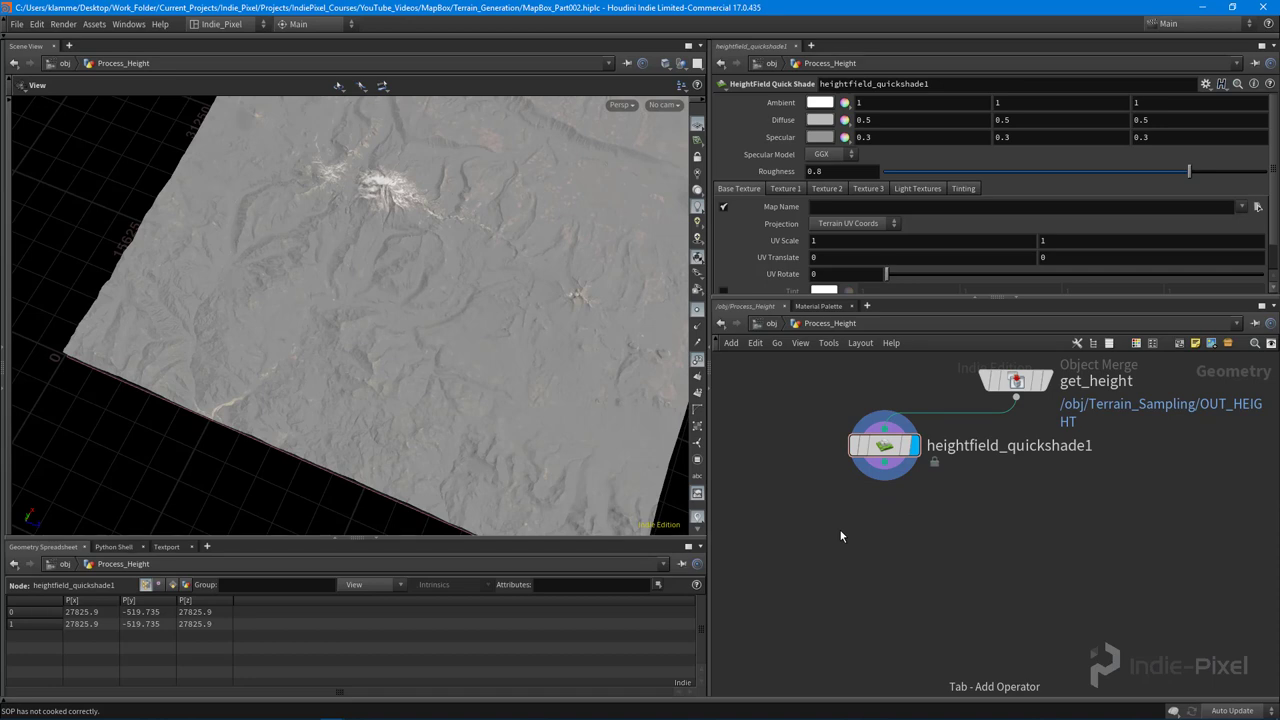
# - Add a HeightField Crop node, connect the quick shade node's output to its first input, and display the crop
pyautogui.press('Tab')
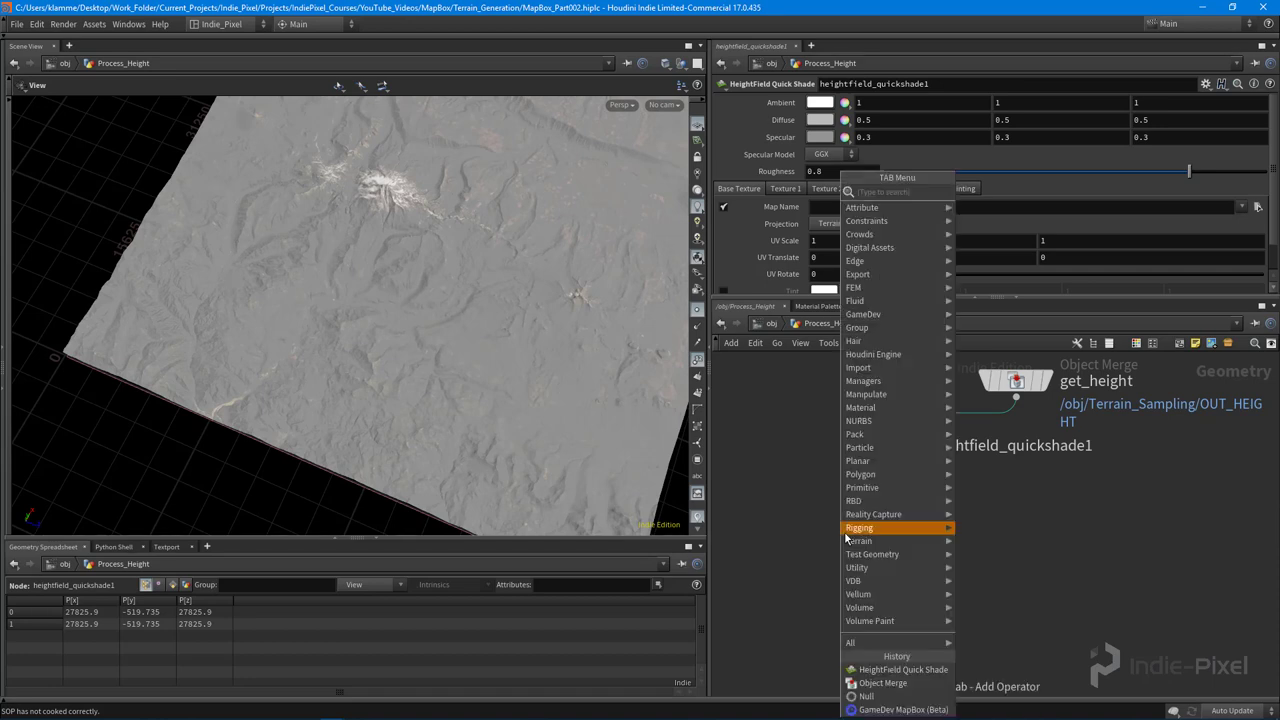
pyautogui.moveTo(847, 528)
pyautogui.write('crop')
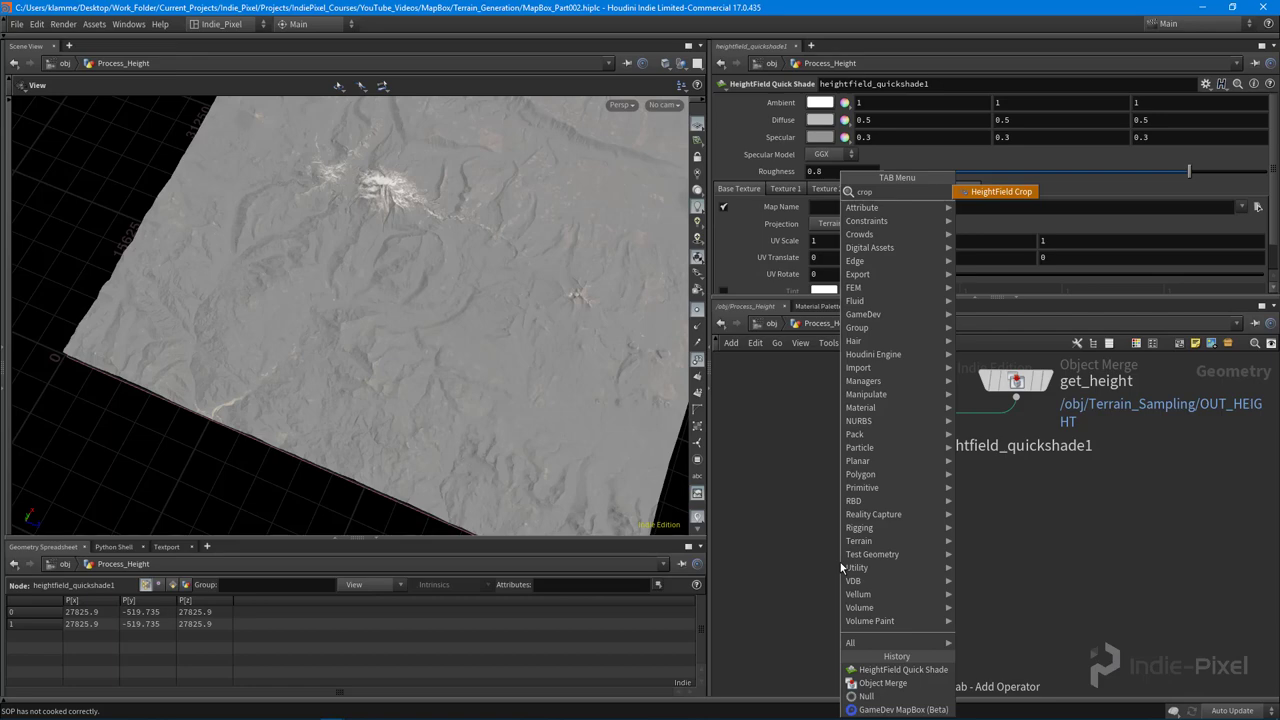
pyautogui.press('Return')
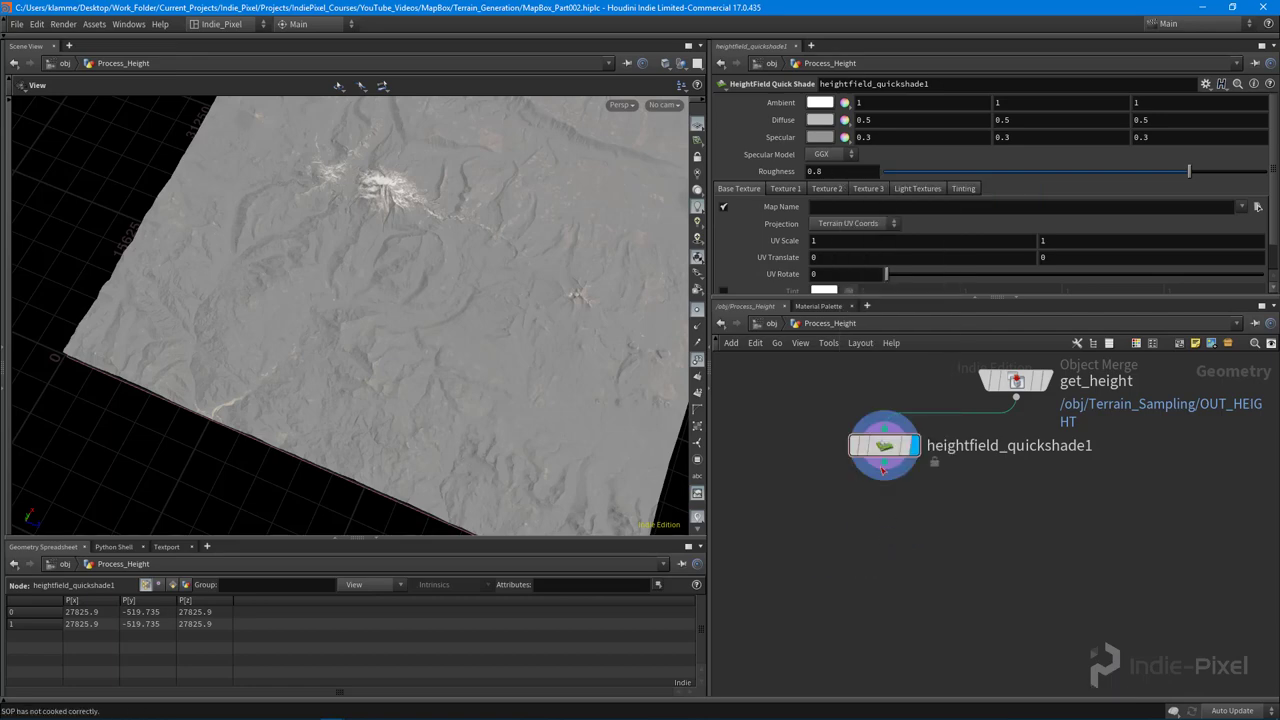
pyautogui.click(880, 535)
pyautogui.moveTo(884, 462); pyautogui.dragTo(884, 522)
pyautogui.click(913, 532)
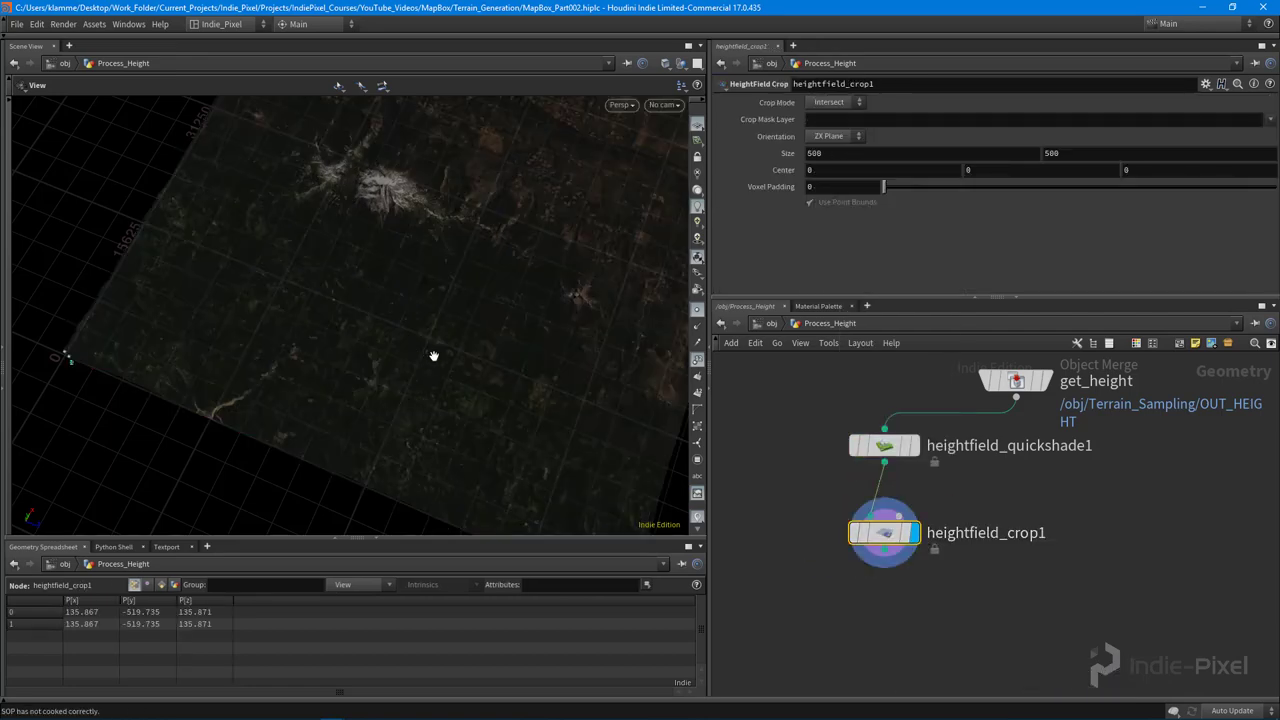
# - Examine the small default crop region at the terrain's corner from several distances and angles
pyautogui.moveTo(434, 354); pyautogui.dragTo(392, 359)
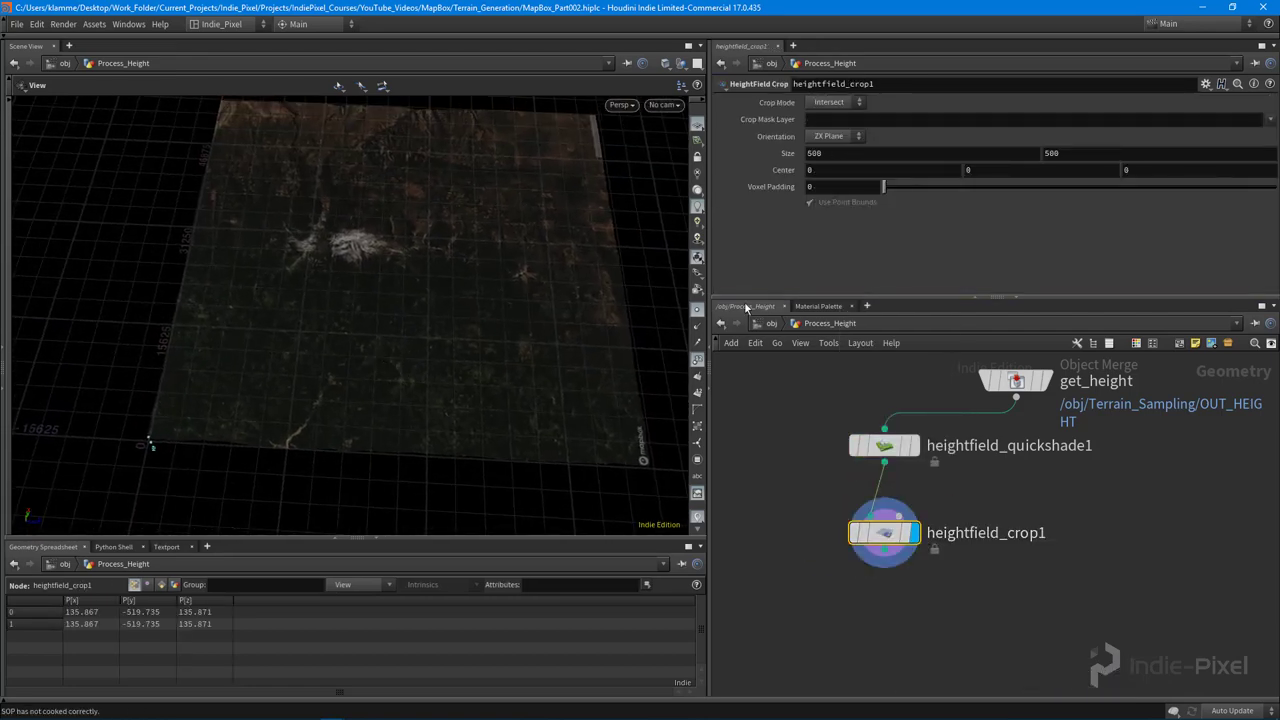
pyautogui.moveTo(679, 299); pyautogui.dragTo(320, 291)
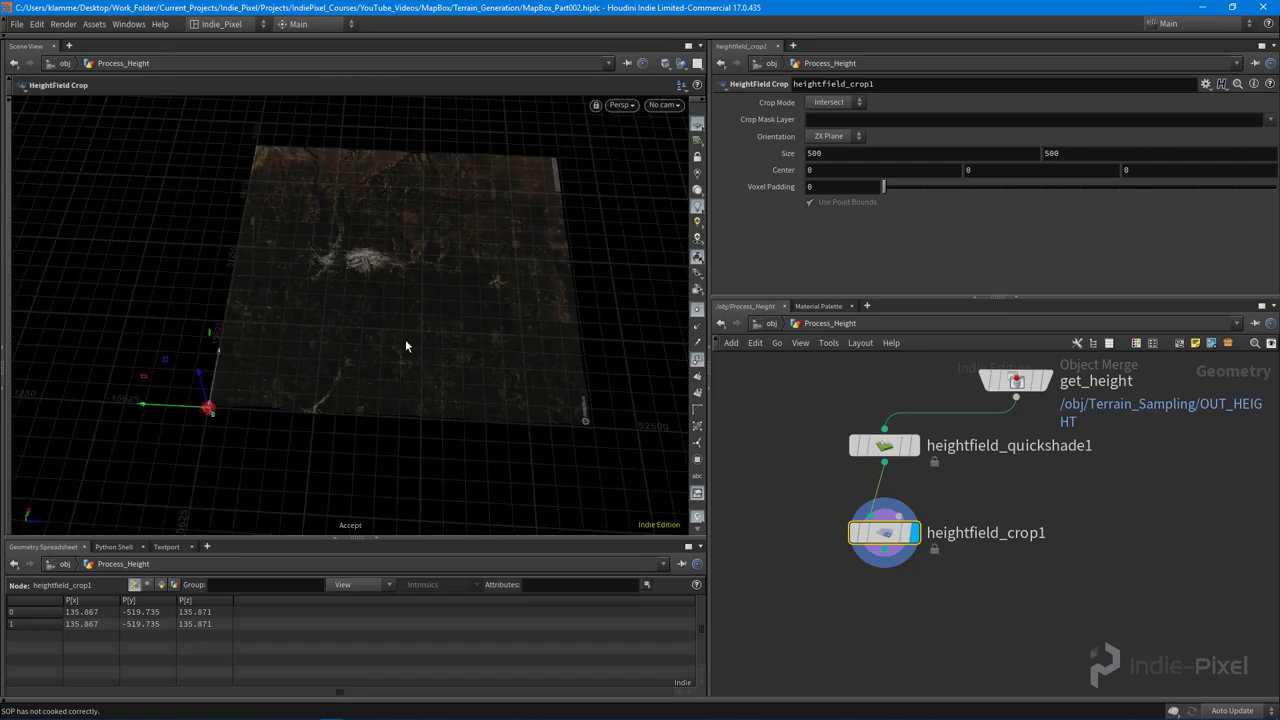
pyautogui.keyDown('alt'); pyautogui.moveTo(352, 348); pyautogui.dragTo(480, 363, button='right'); pyautogui.keyUp('alt')
pyautogui.keyDown('alt'); pyautogui.moveTo(96, 457); pyautogui.dragTo(276, 386, button='middle'); pyautogui.keyUp('alt')
pyautogui.keyDown('alt'); pyautogui.moveTo(290, 400); pyautogui.dragTo(460, 434, button='right'); pyautogui.keyUp('alt')
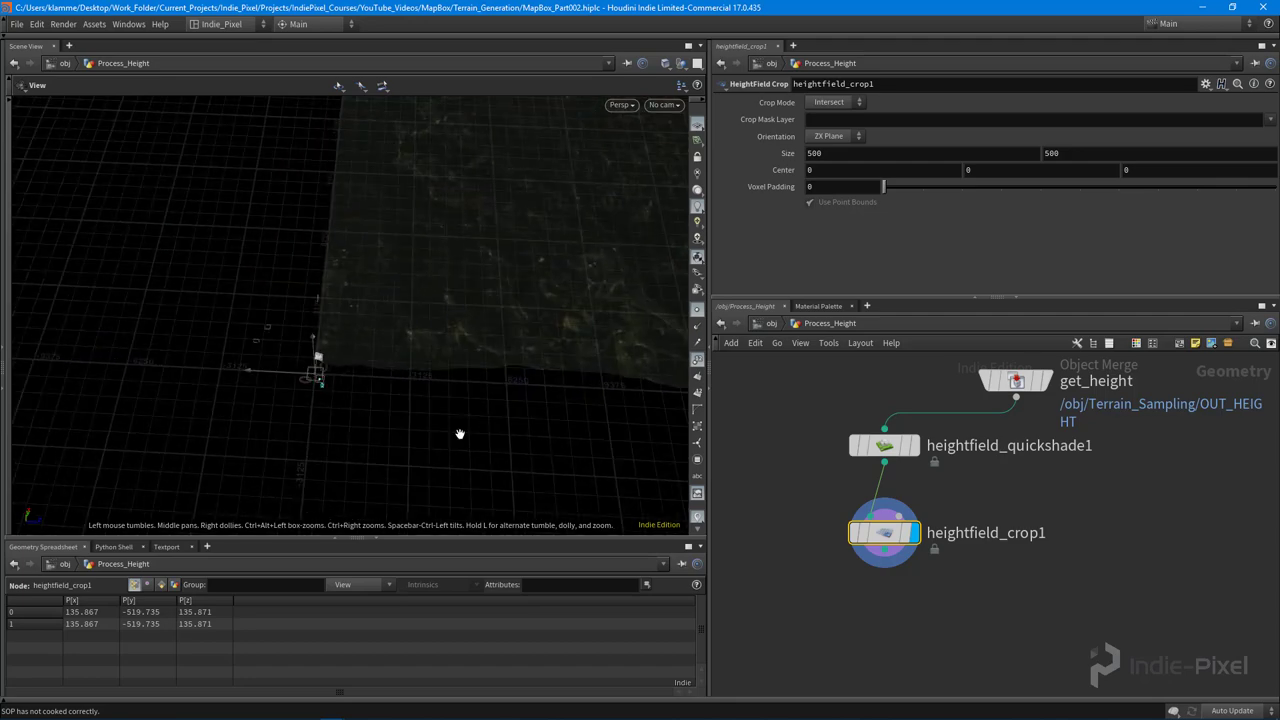
pyautogui.keyDown('alt'); pyautogui.moveTo(460, 434); pyautogui.dragTo(337, 368); pyautogui.keyUp('alt')
pyautogui.keyDown('alt'); pyautogui.moveTo(390, 344); pyautogui.dragTo(591, 337, button='right'); pyautogui.keyUp('alt')
pyautogui.keyDown('alt'); pyautogui.moveTo(260, 306); pyautogui.dragTo(250, 432, button='middle'); pyautogui.keyUp('alt')
pyautogui.keyDown('alt'); pyautogui.moveTo(250, 432); pyautogui.dragTo(364, 442, button='right'); pyautogui.keyUp('alt')
pyautogui.moveTo(364, 442); pyautogui.dragTo(277, 351)
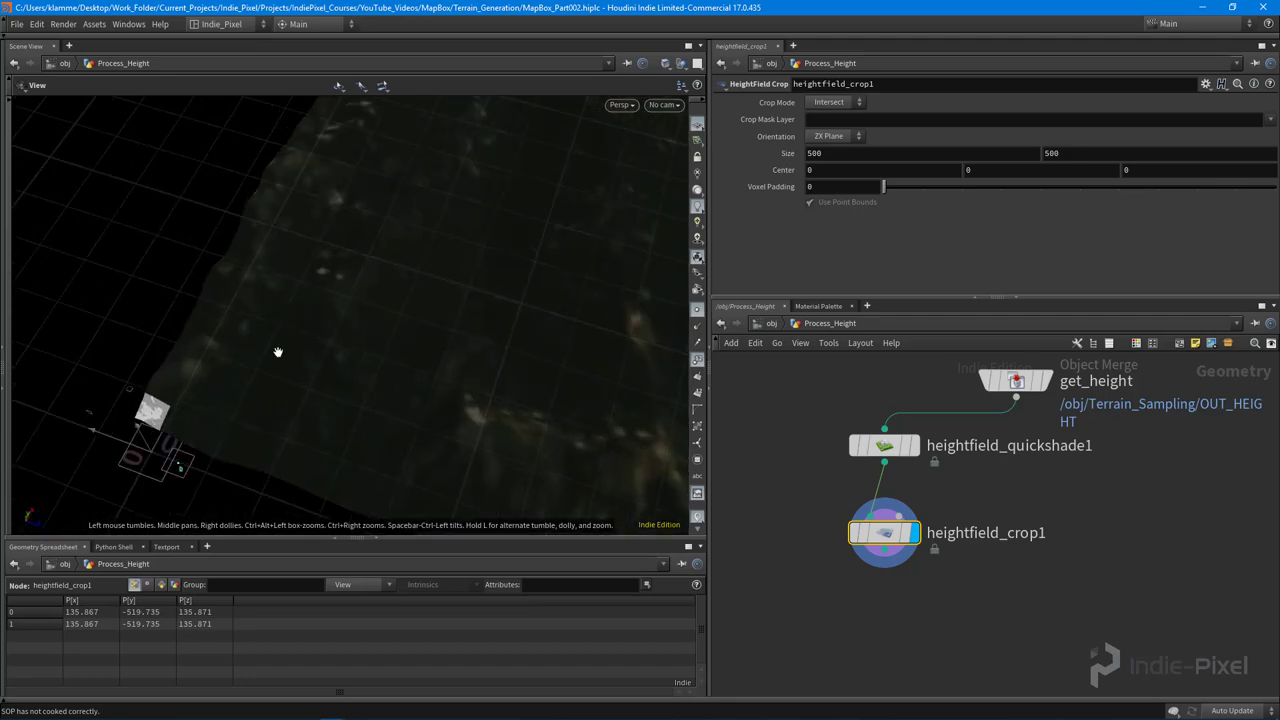
pyautogui.press('g')
pyautogui.moveTo(466, 342); pyautogui.dragTo(343, 346)
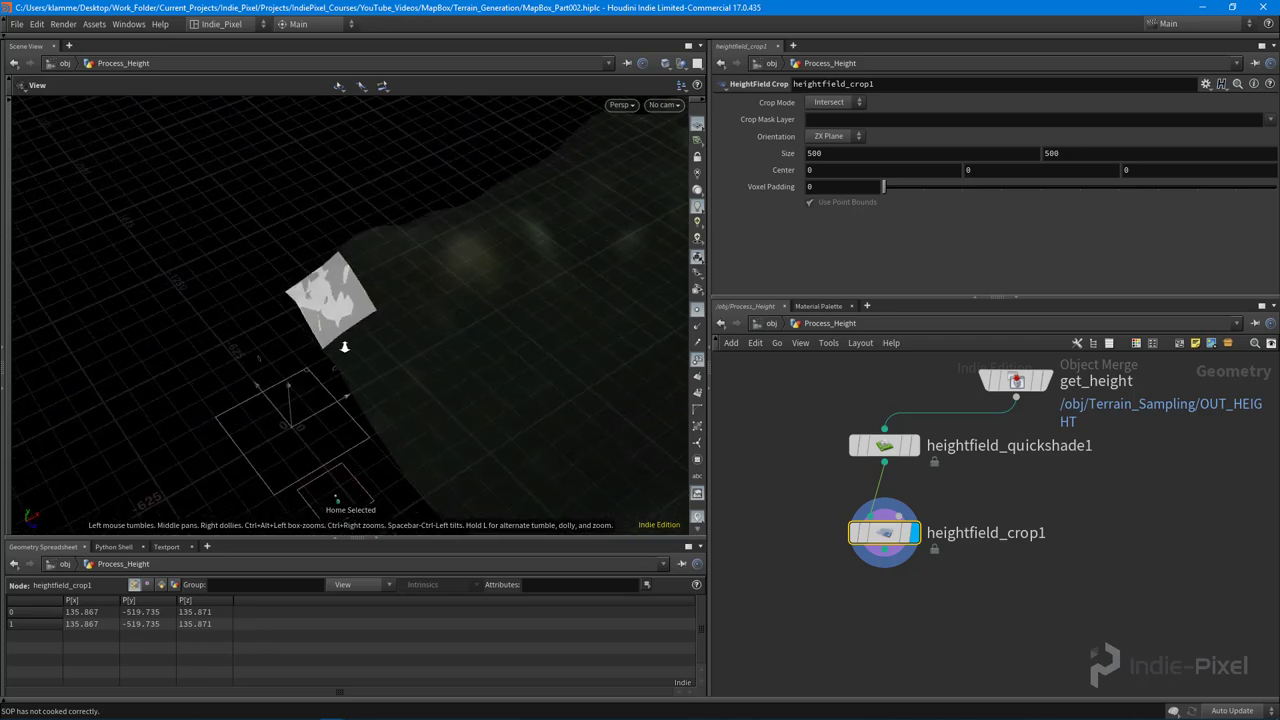
pyautogui.moveTo(343, 346); pyautogui.dragTo(357, 318, button='right')
pyautogui.moveTo(446, 373); pyautogui.dragTo(466, 366, button='middle')
pyautogui.moveTo(466, 366); pyautogui.dragTo(208, 329, button='right')
pyautogui.moveTo(208, 329); pyautogui.dragTo(50, 318, button='middle')
pyautogui.moveTo(350, 330); pyautogui.dragTo(405, 330)
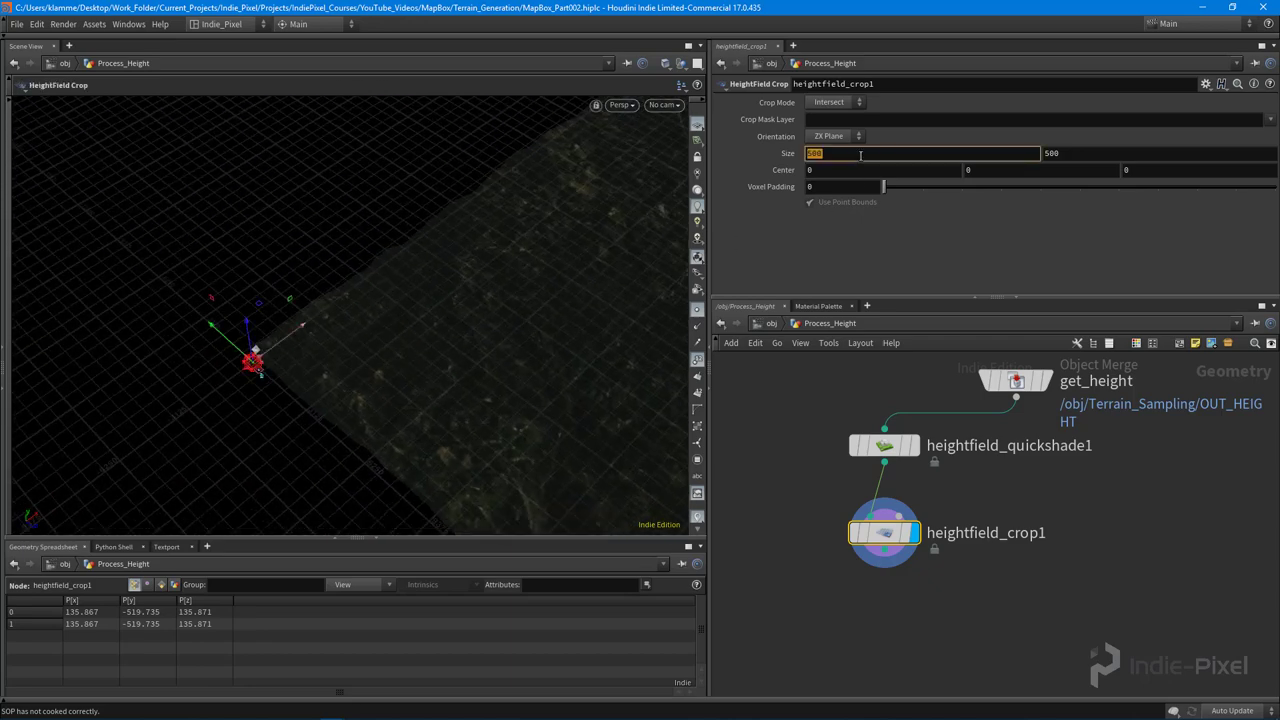
# - Set the crop size to 3000 by 3000
pyautogui.click(860, 154)
pyautogui.write('3000')
pyautogui.press('Tab')
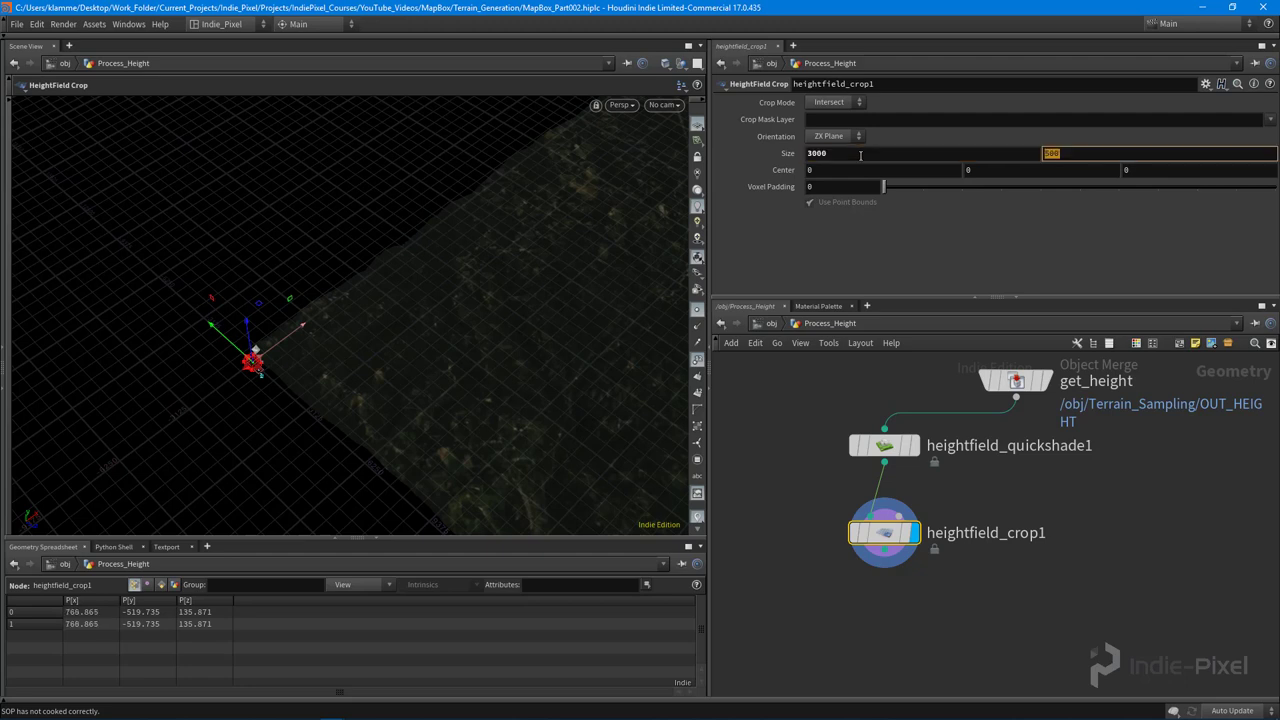
pyautogui.press('Return')
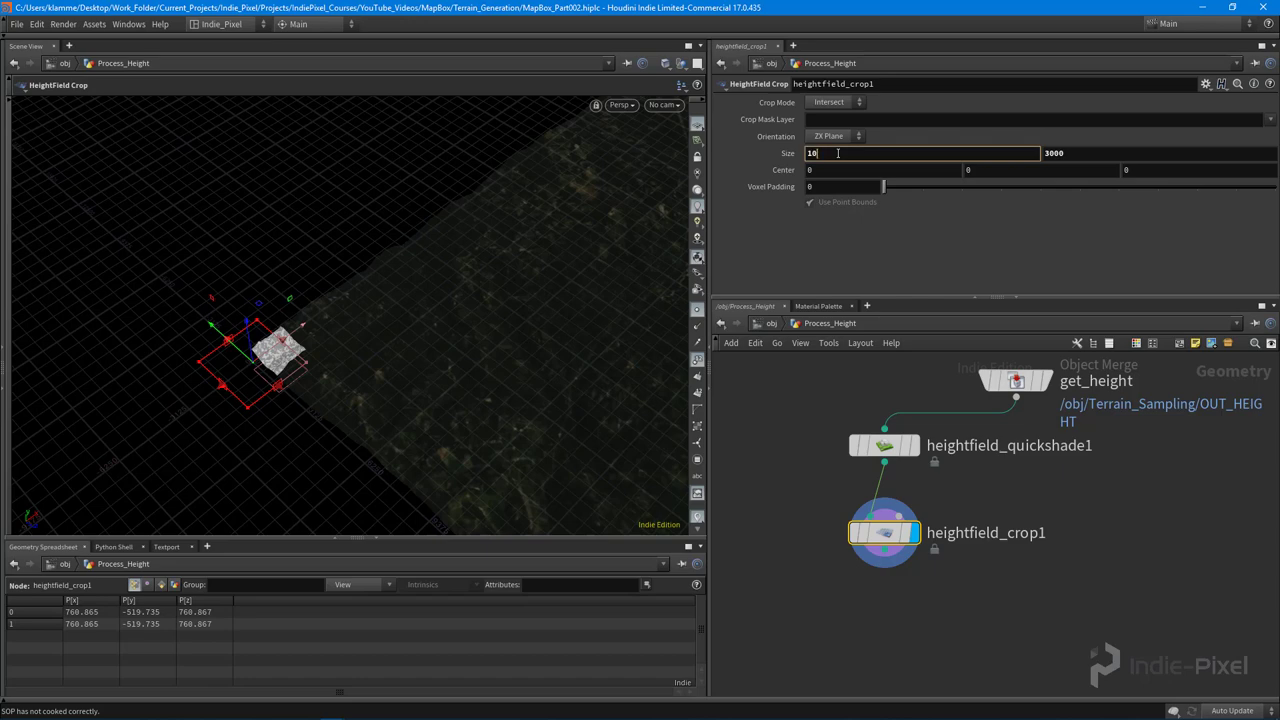
# - Set the crop size to 10000 by 10000
pyautogui.click(838, 153)
pyautogui.write('10000')
pyautogui.press('Tab')
pyautogui.write('100')
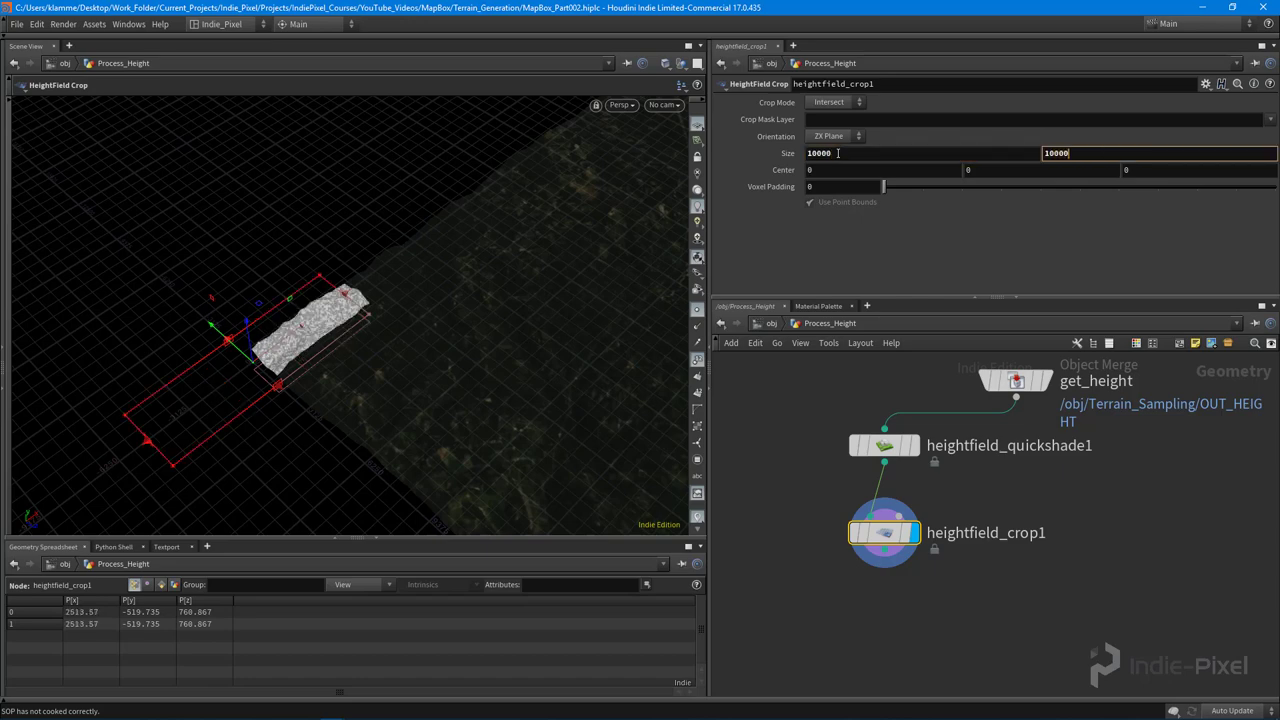
pyautogui.write('00')
pyautogui.press('Return')
# - Move the crop region inward from the terrain's corner, centred at about 11131, 0, 11231
pyautogui.keyDown('alt'); pyautogui.moveTo(366, 258); pyautogui.dragTo(400, 391); pyautogui.keyUp('alt')
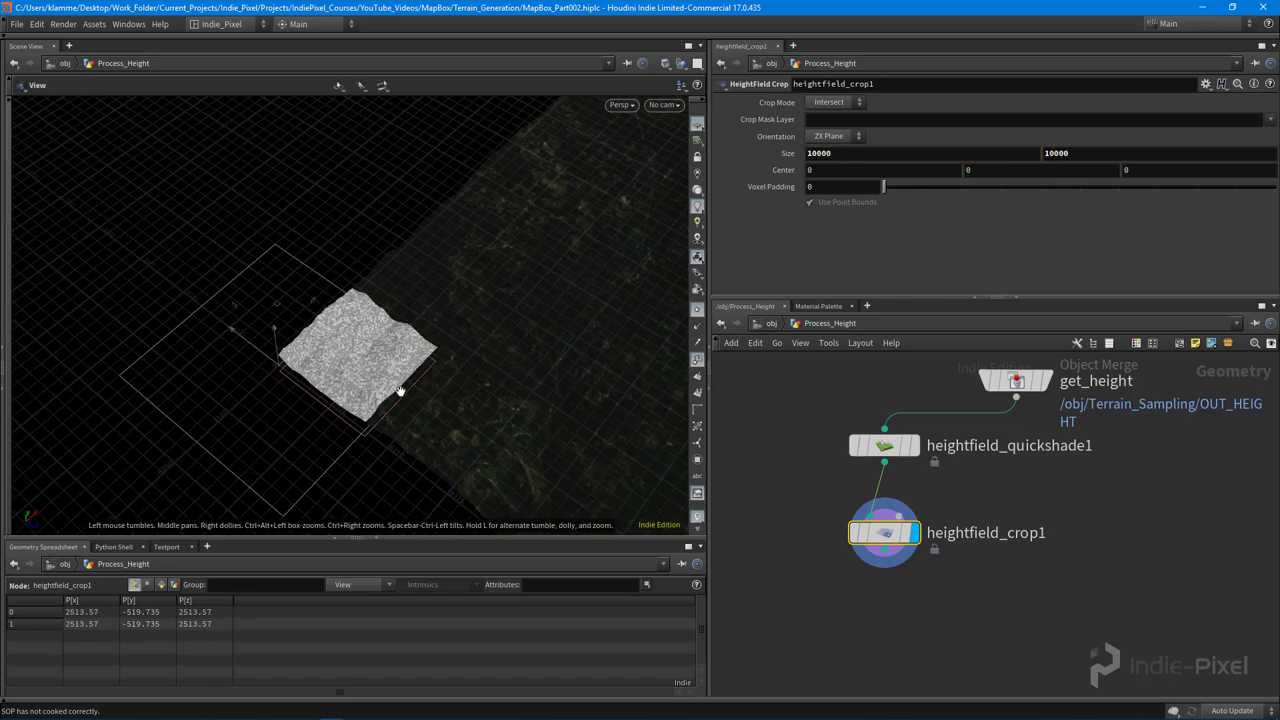
pyautogui.keyDown('alt'); pyautogui.moveTo(400, 391); pyautogui.dragTo(352, 298, button='middle'); pyautogui.keyUp('alt')
pyautogui.moveTo(242, 232); pyautogui.dragTo(521, 238)
pyautogui.keyDown('alt'); pyautogui.moveTo(521, 244); pyautogui.dragTo(308, 250, button='middle'); pyautogui.keyUp('alt')
pyautogui.keyDown('alt'); pyautogui.moveTo(308, 250); pyautogui.dragTo(464, 329, button='right'); pyautogui.keyUp('alt')
pyautogui.keyDown('alt'); pyautogui.moveTo(464, 329); pyautogui.dragTo(339, 342, button='middle'); pyautogui.keyUp('alt')
# - Display the quick-shaded terrain and move the crop region toward the snowy peak, centred at about 22140, 0, 23041
pyautogui.click(912, 445)
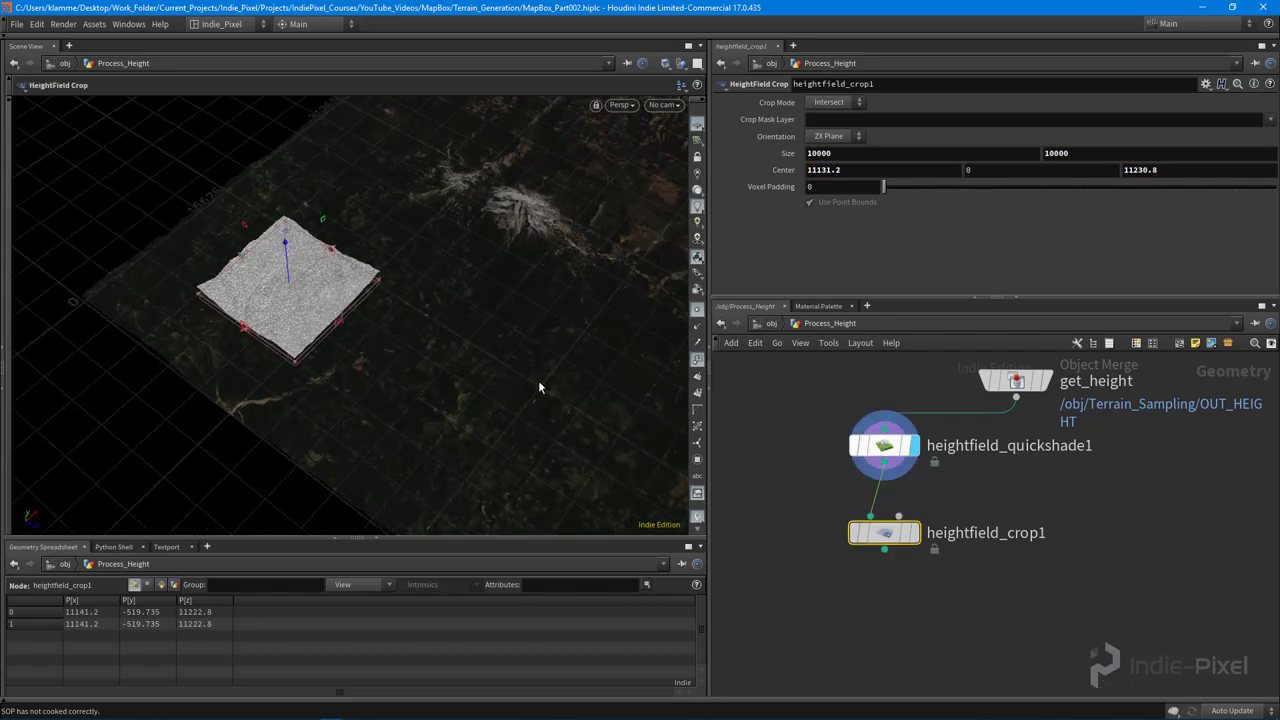
pyautogui.moveTo(500, 357); pyautogui.dragTo(440, 346)
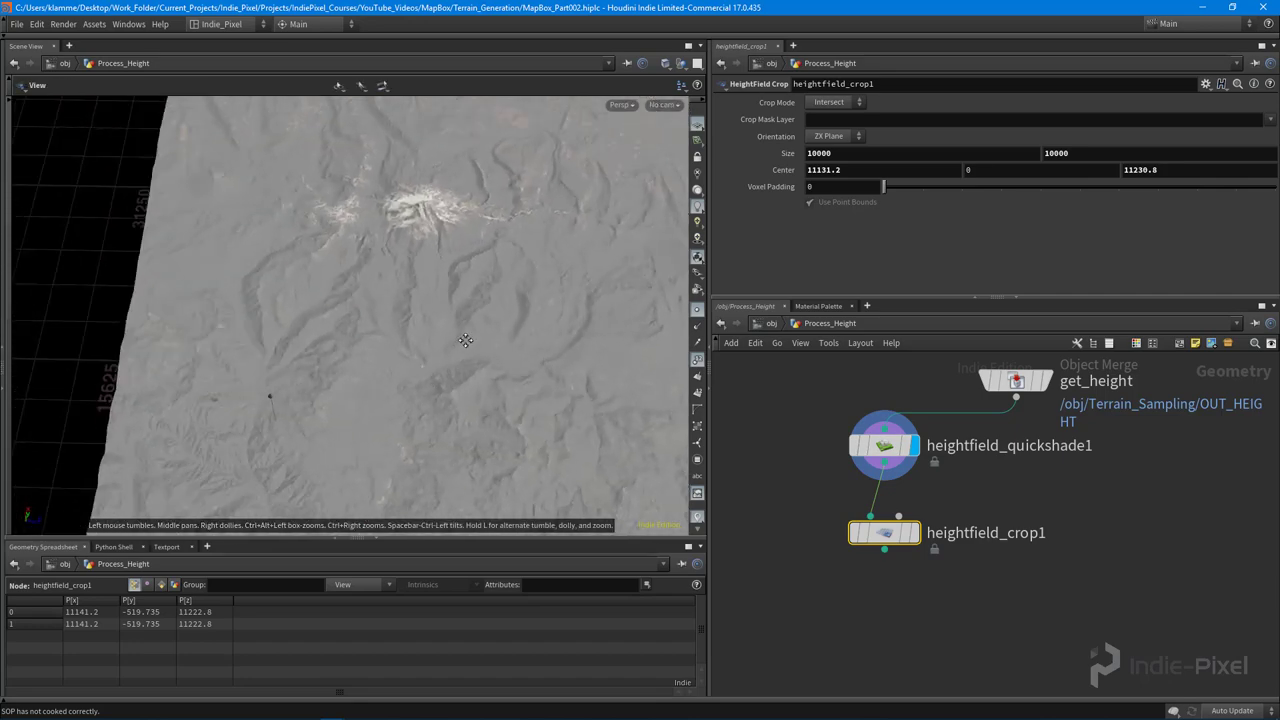
pyautogui.keyDown('alt'); pyautogui.moveTo(440, 346); pyautogui.dragTo(469, 318, button='middle'); pyautogui.keyUp('alt')
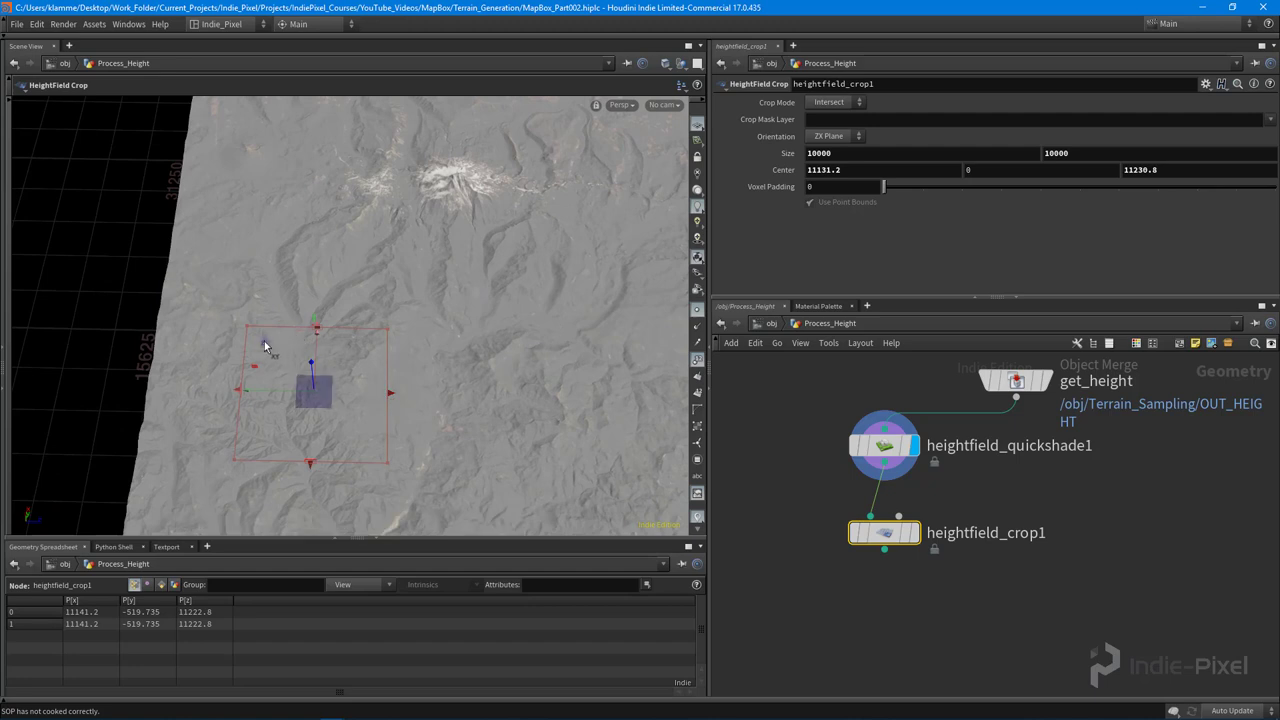
pyautogui.moveTo(266, 344); pyautogui.dragTo(421, 250)
pyautogui.keyDown('alt'); pyautogui.moveTo(554, 399); pyautogui.dragTo(389, 364, button='right'); pyautogui.keyUp('alt')
pyautogui.keyDown('alt'); pyautogui.moveTo(389, 364); pyautogui.dragTo(512, 399); pyautogui.keyUp('alt')
pyautogui.keyDown('alt'); pyautogui.moveTo(512, 399); pyautogui.dragTo(415, 313, button='right'); pyautogui.keyUp('alt')
pyautogui.press('Return')
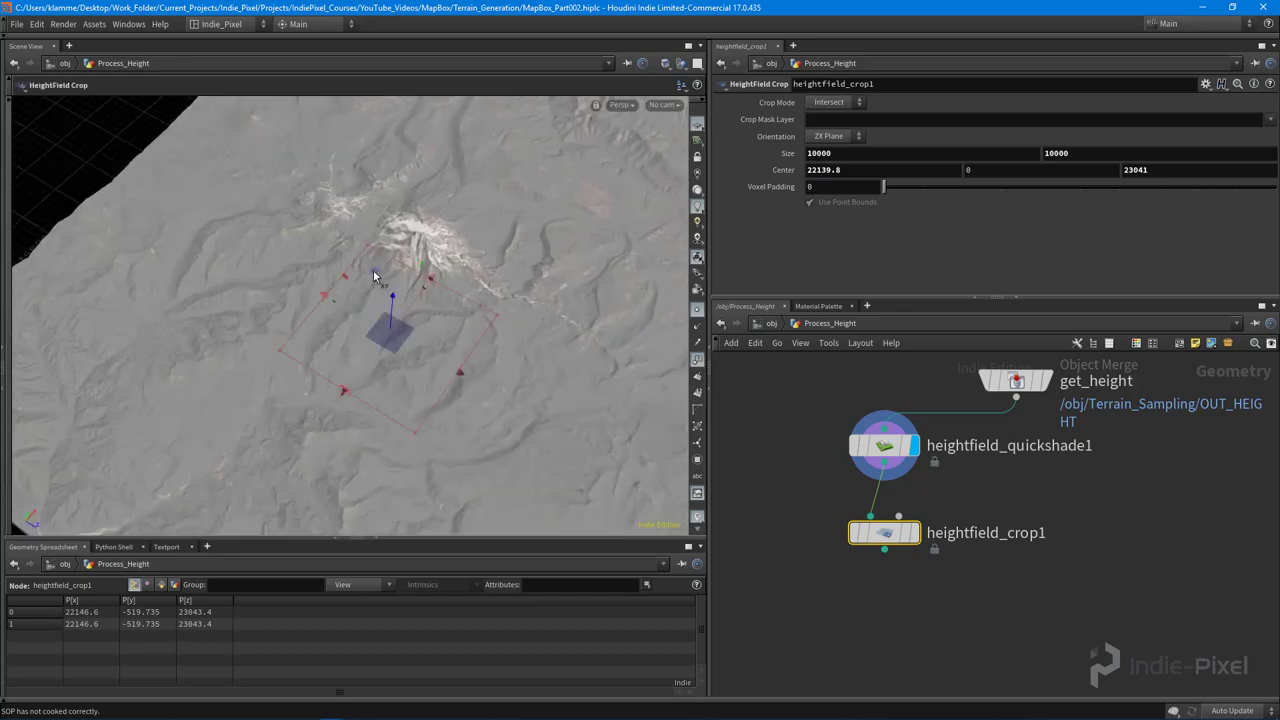
# - Move the crop region over the large snowy peak, centred at about 27032, 0, 21709
pyautogui.moveTo(386, 329); pyautogui.dragTo(402, 219)
pyautogui.press('Escape')
pyautogui.moveTo(471, 429); pyautogui.dragTo(514, 428)
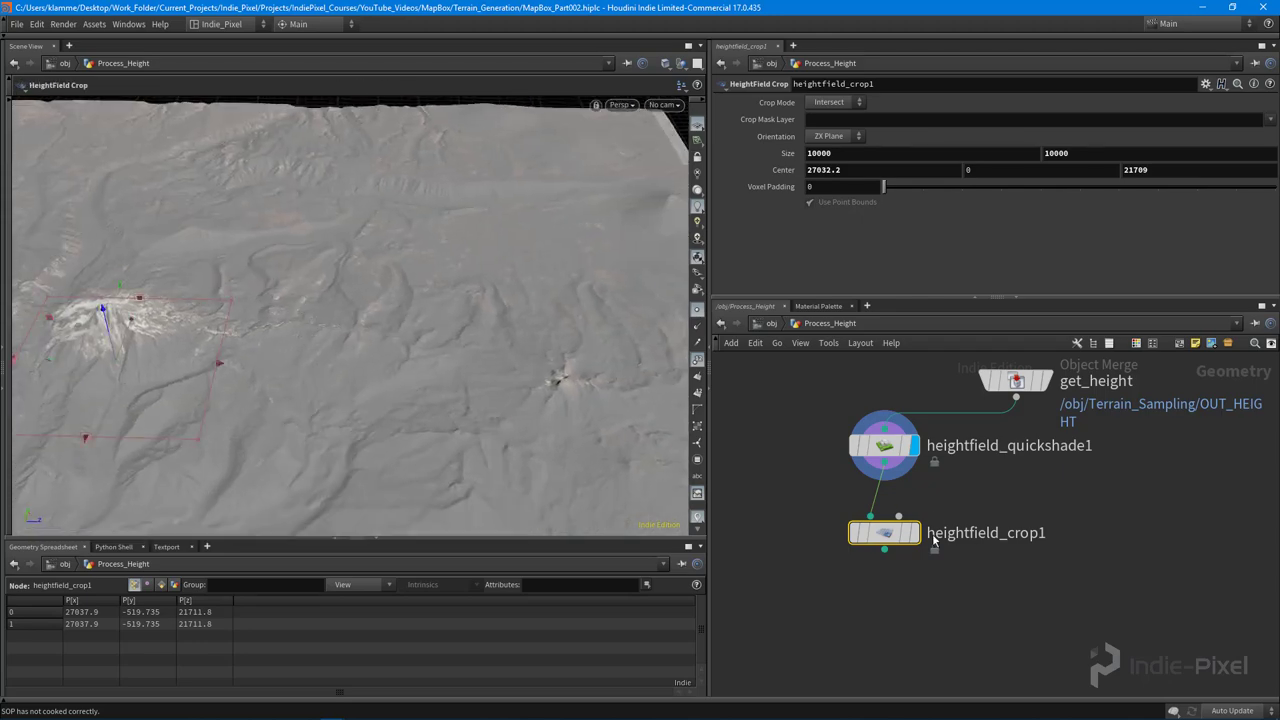
# - Display the HeightField Crop node and view the cropped mountain up close
pyautogui.click(914, 533)
pyautogui.press('Escape')
pyautogui.moveTo(430, 300); pyautogui.dragTo(525, 385)
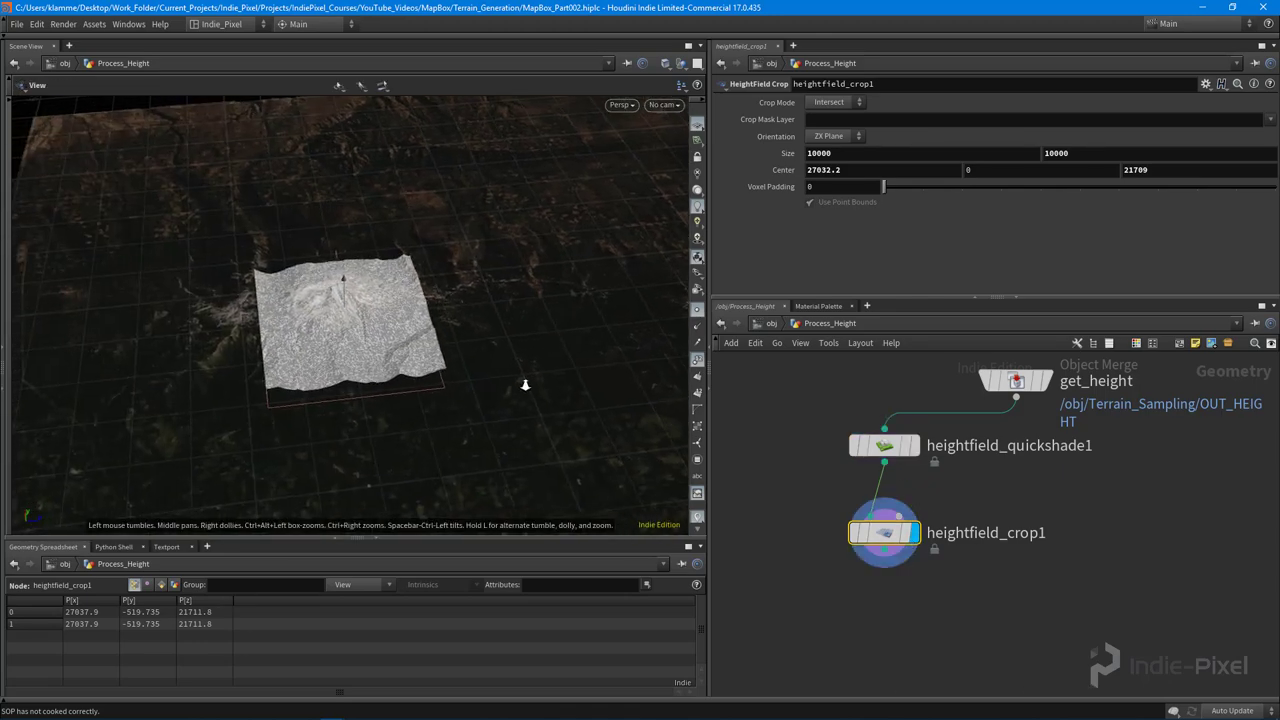
pyautogui.keyDown('alt'); pyautogui.moveTo(525, 385); pyautogui.dragTo(403, 357, button='right'); pyautogui.keyUp('alt')
pyautogui.keyDown('alt'); pyautogui.moveTo(403, 357); pyautogui.dragTo(502, 423); pyautogui.keyUp('alt')
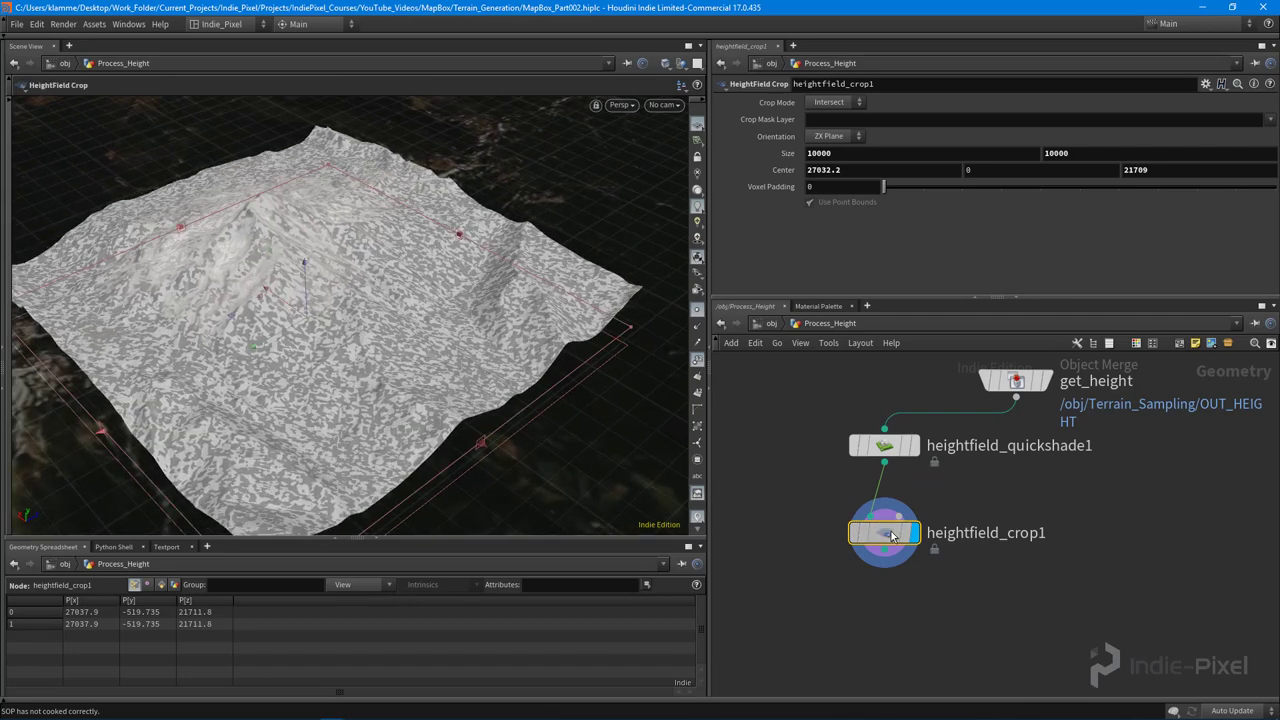
pyautogui.keyDown('alt'); pyautogui.moveTo(409, 343); pyautogui.dragTo(436, 326, button='right'); pyautogui.keyUp('alt')
# - Hide the other objects in the scene view so that only the cropped mountain is shown
pyautogui.click(683, 62)
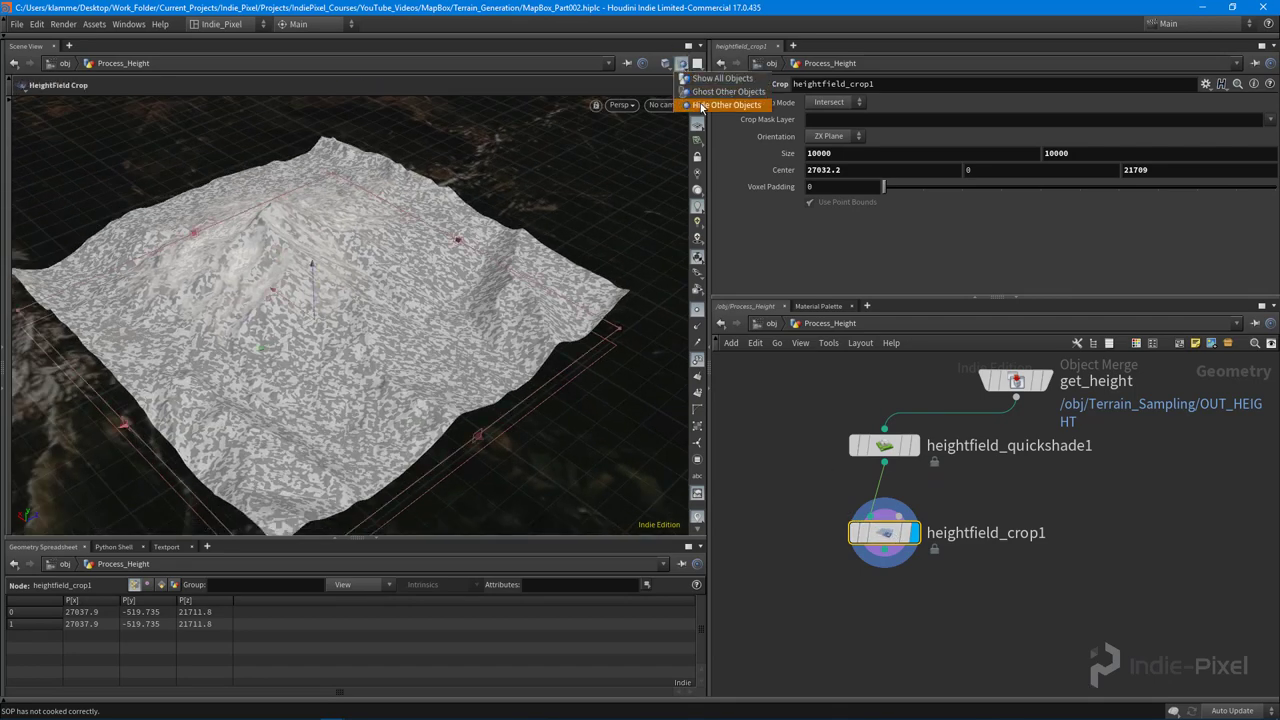
pyautogui.click(701, 106)
pyautogui.press('Escape')
pyautogui.moveTo(439, 295); pyautogui.dragTo(368, 288)
pyautogui.press('Return')
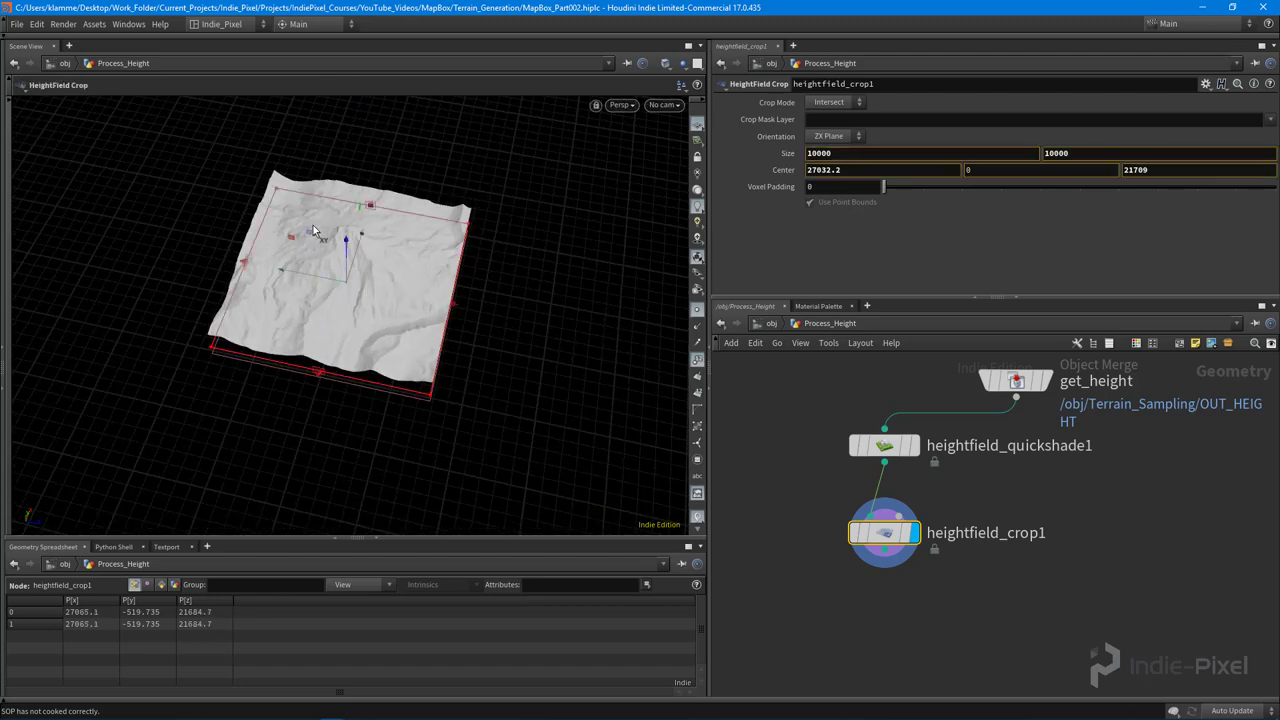
# - Shift the crop region slightly around the mountain, centring it at about 26915, 0, 21430
pyautogui.moveTo(313, 231)
pyautogui.mouseDown()
pyautogui.moveTo(341, 214)
pyautogui.moveTo(375, 266)
pyautogui.moveTo(390, 360)
pyautogui.moveTo(324, 349)
pyautogui.moveTo(207, 367)
pyautogui.moveTo(144, 347)
pyautogui.moveTo(133, 267)
pyautogui.moveTo(199, 211)
pyautogui.moveTo(303, 226)
pyautogui.moveTo(281, 250)
pyautogui.moveTo(294, 248)
pyautogui.mouseUp()
pyautogui.keyDown('alt'); pyautogui.moveTo(294, 248); pyautogui.dragTo(411, 286, button='right'); pyautogui.keyUp('alt')
pyautogui.keyDown('alt'); pyautogui.moveTo(411, 286); pyautogui.dragTo(232, 288); pyautogui.keyUp('alt')
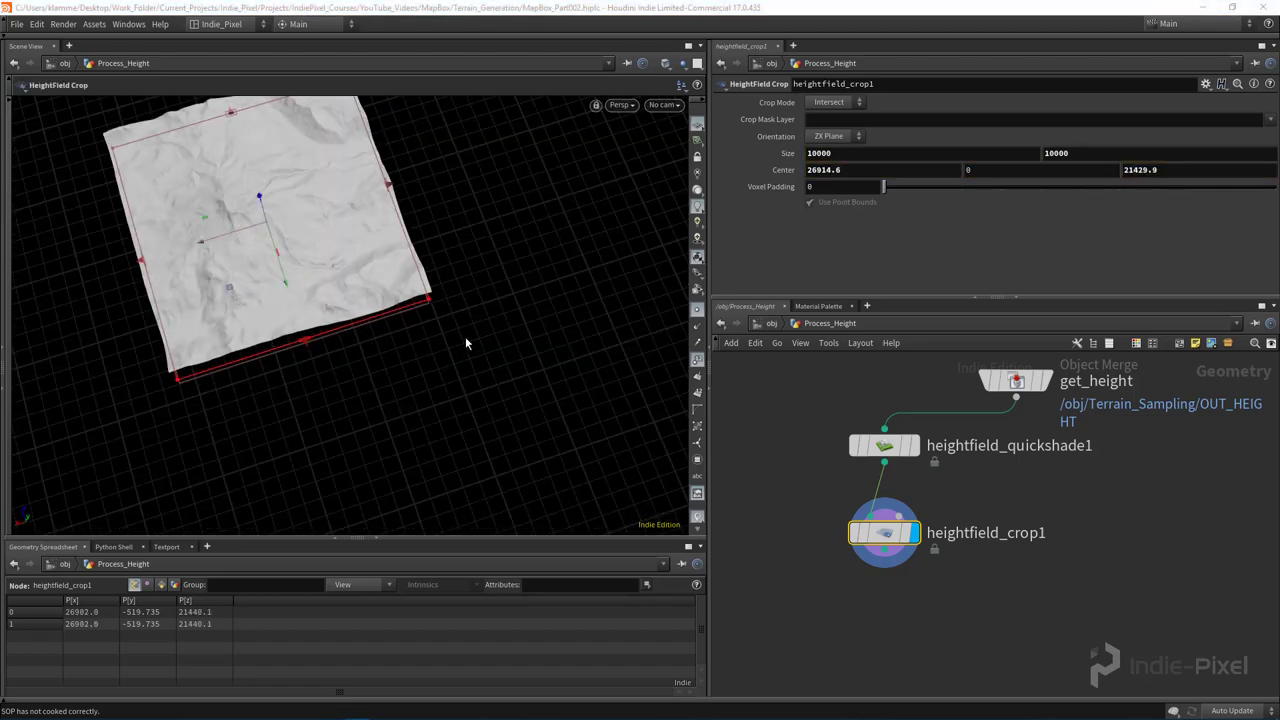
pyautogui.press('Escape')
pyautogui.moveTo(363, 347); pyautogui.dragTo(430, 283)
# - Enlarge the node network area and inspect the cropped mountain's profile and its distance from the origin
pyautogui.moveTo(1038, 296); pyautogui.dragTo(1038, 228)
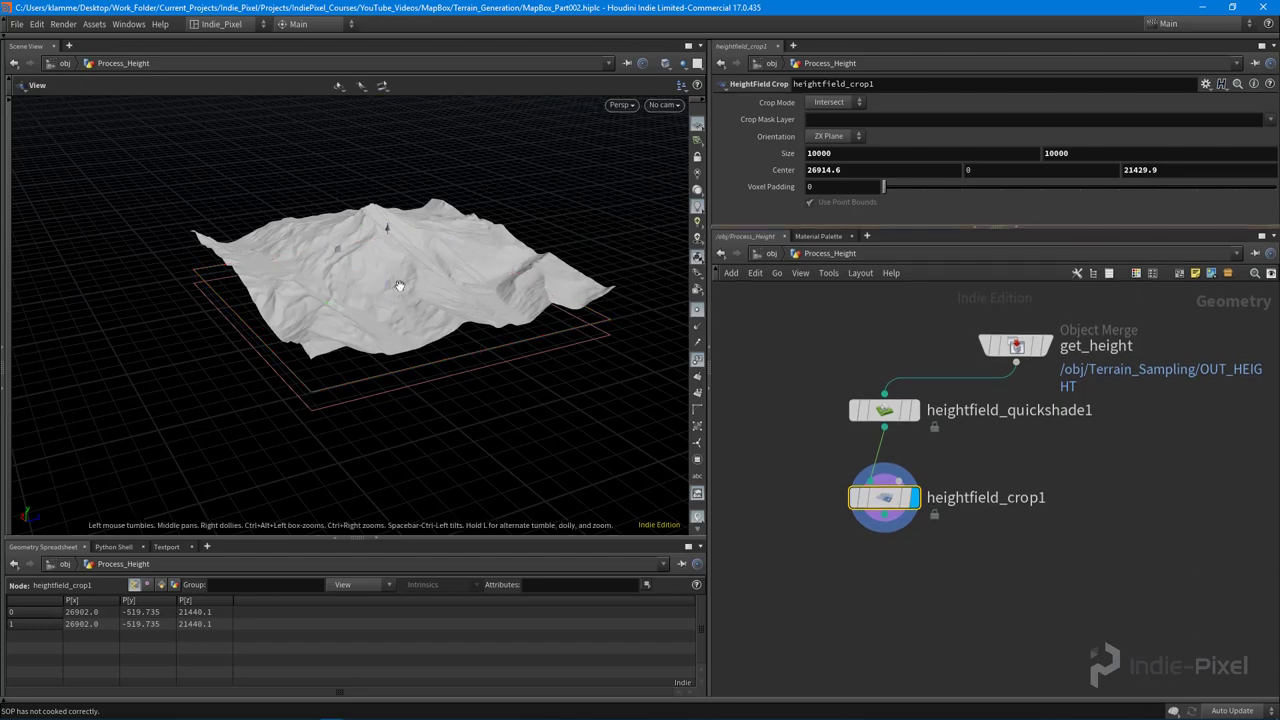
pyautogui.scroll(5, 475, 279)
pyautogui.moveTo(475, 279); pyautogui.dragTo(284, 240)
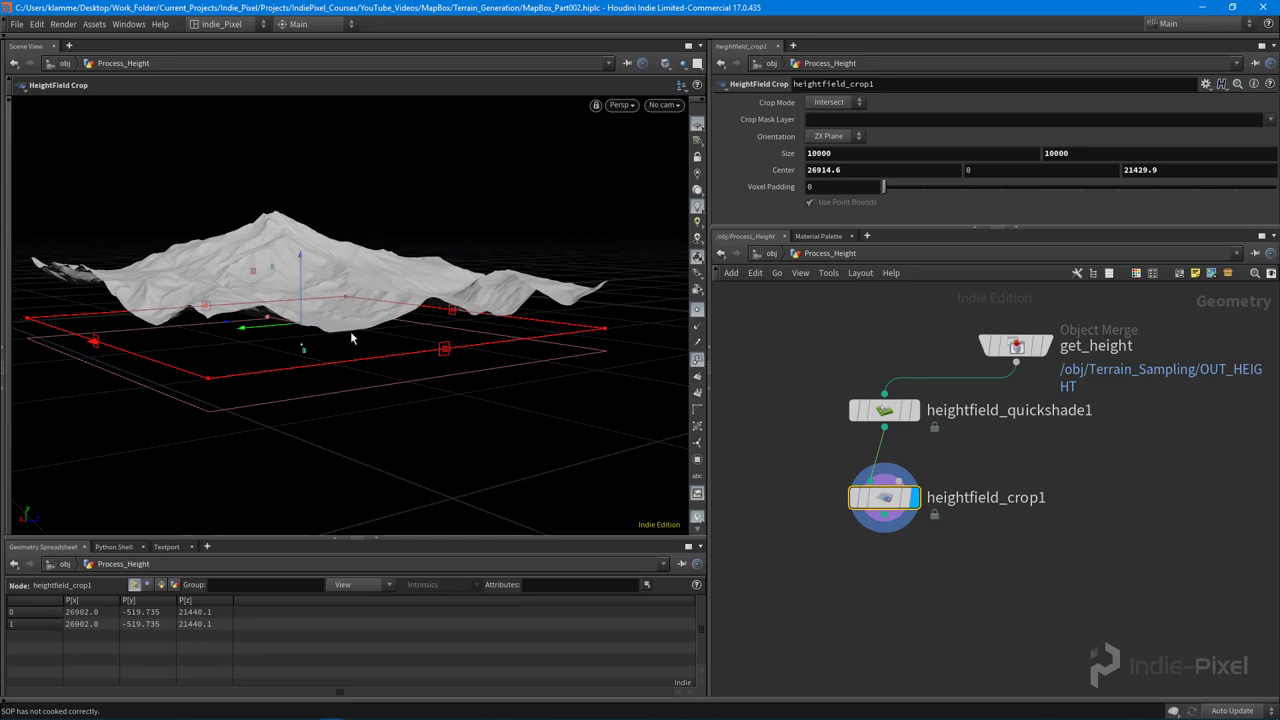
pyautogui.keyDown('alt'); pyautogui.moveTo(471, 311); pyautogui.dragTo(309, 343, button='right'); pyautogui.keyUp('alt')
pyautogui.keyDown('alt'); pyautogui.moveTo(309, 343); pyautogui.dragTo(380, 457); pyautogui.keyUp('alt')
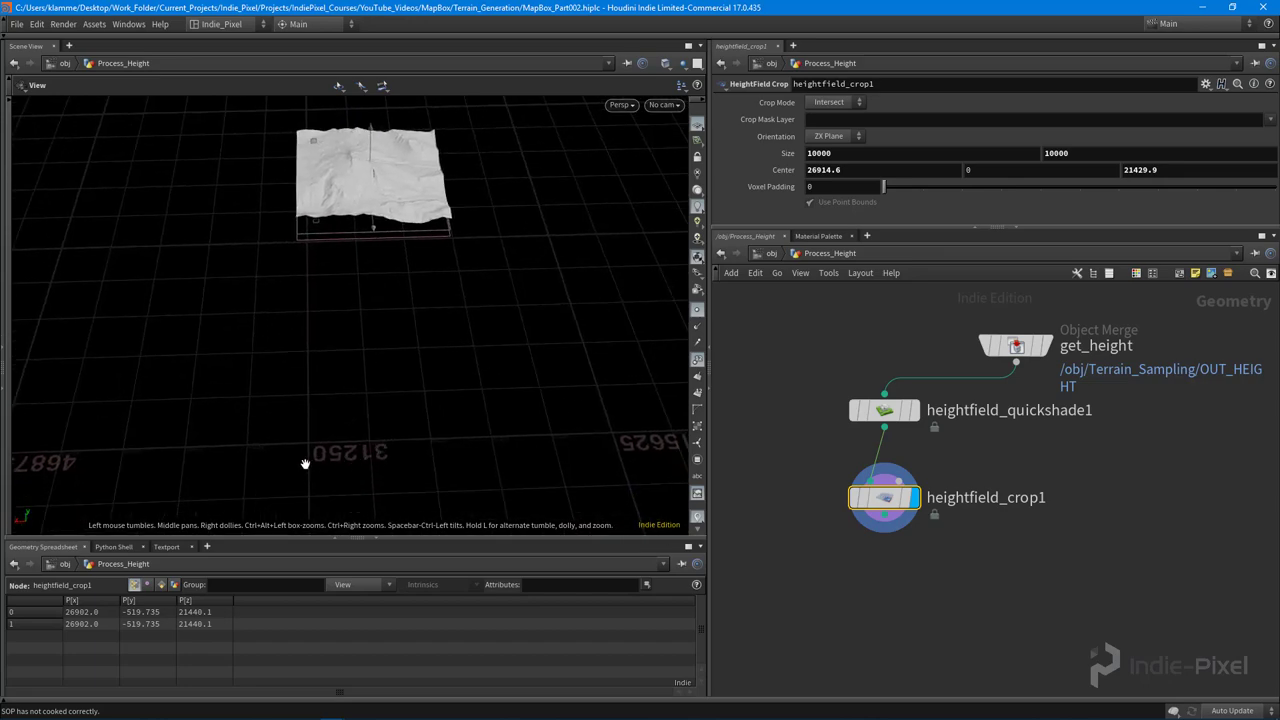
pyautogui.moveTo(452, 348); pyautogui.dragTo(368, 365)
pyautogui.press('Return')
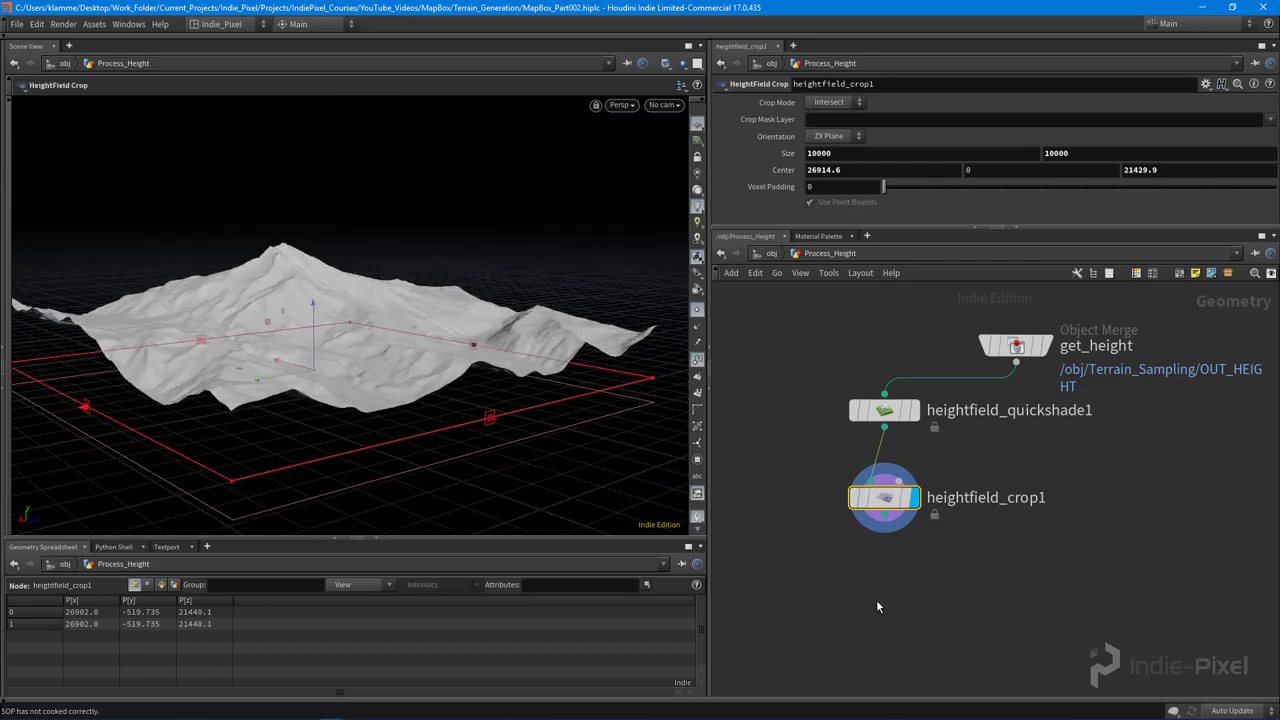
# - Add a HeightField Remap node, feed the crop output into its first input, display it, and enlarge the parameter area
pyautogui.moveTo(876, 599); pyautogui.dragTo(883, 553, button='middle')
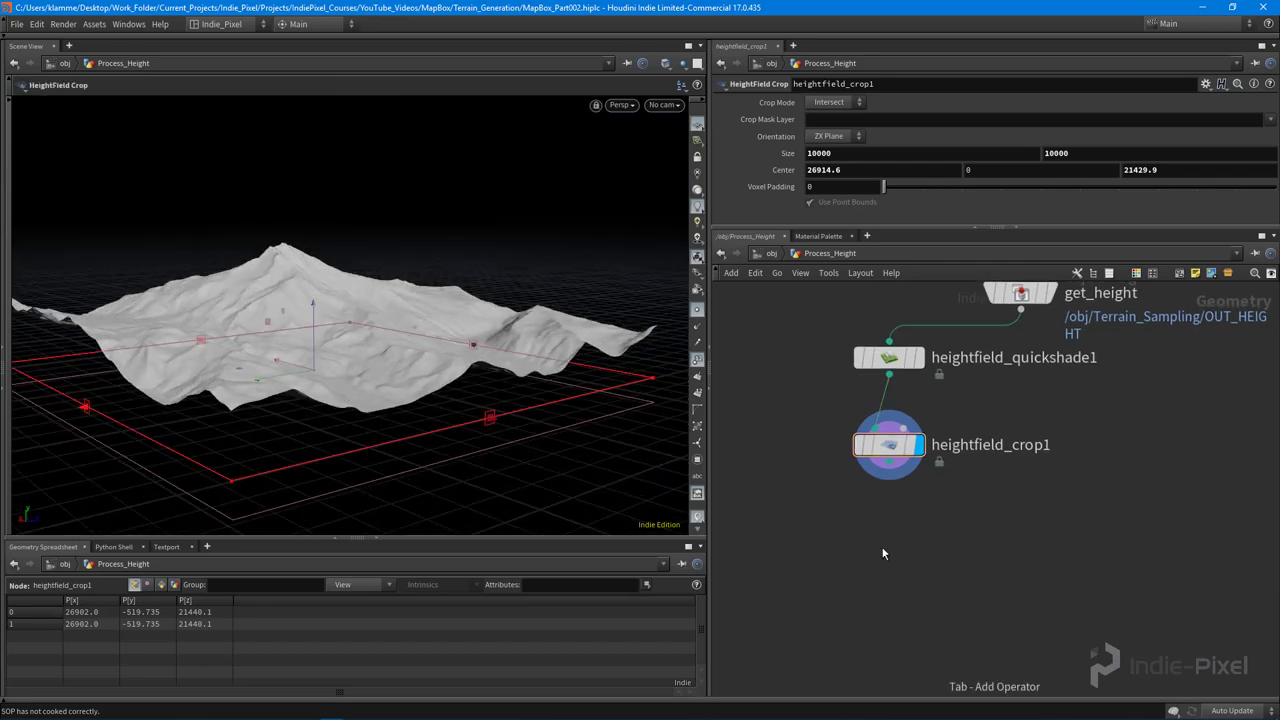
pyautogui.press('Tab')
pyautogui.write('hei')
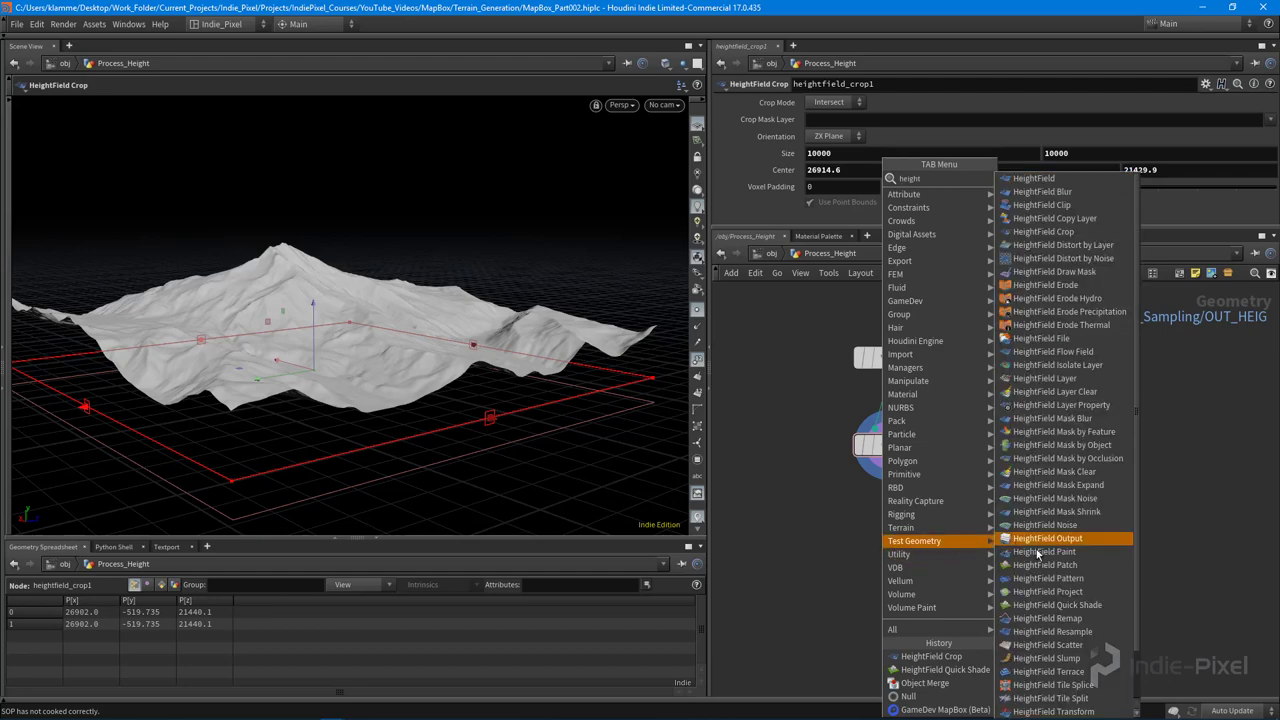
pyautogui.click(1047, 618)
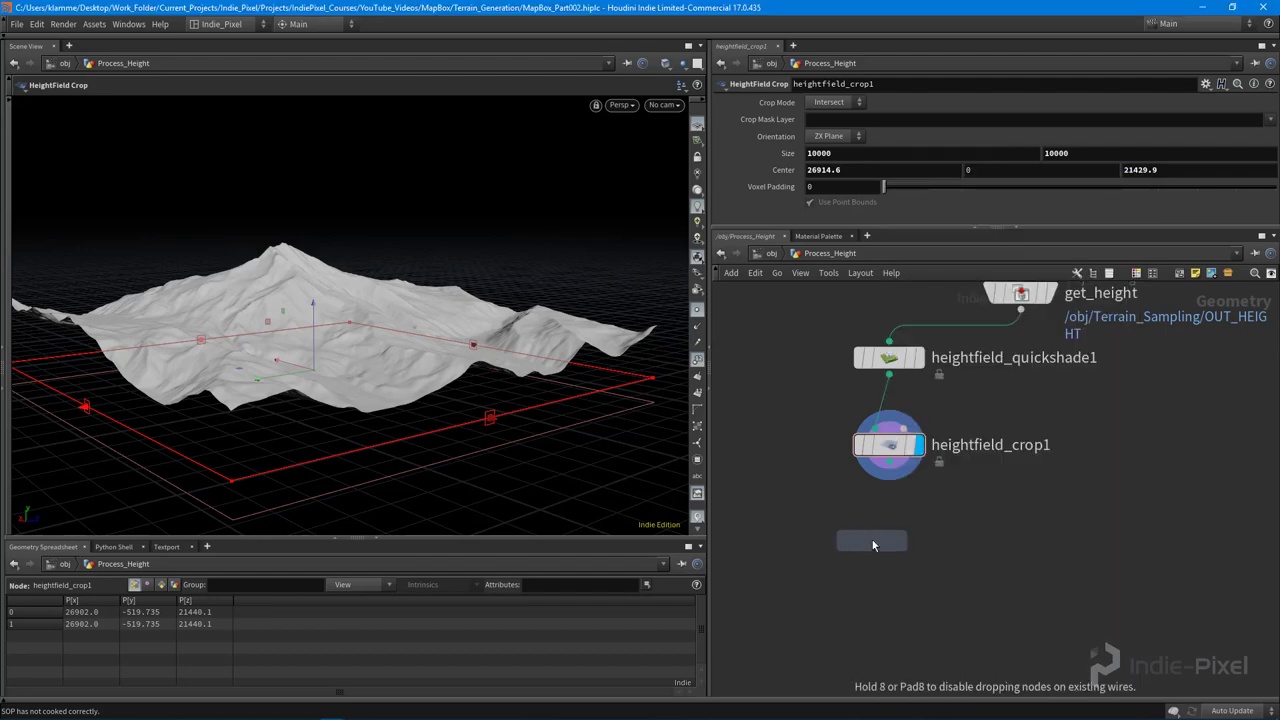
pyautogui.click(872, 539)
pyautogui.moveTo(889, 476); pyautogui.dragTo(886, 522)
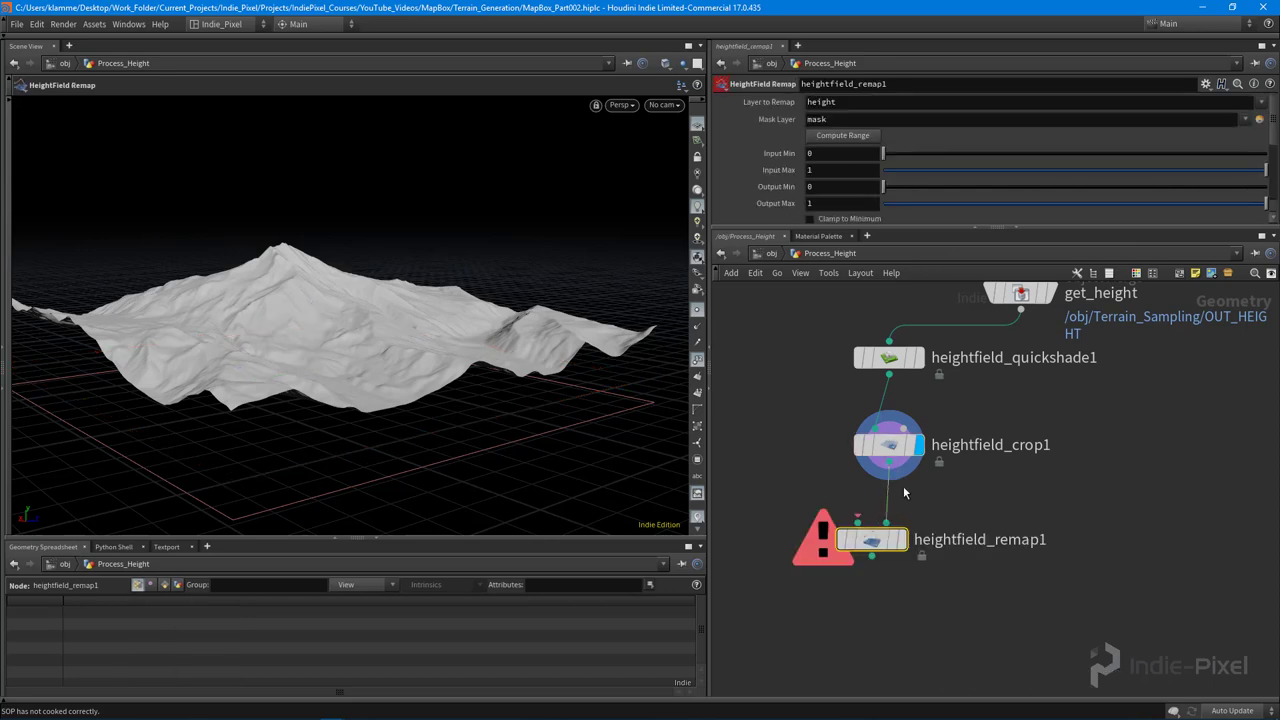
pyautogui.click(886, 522)
pyautogui.click(858, 522)
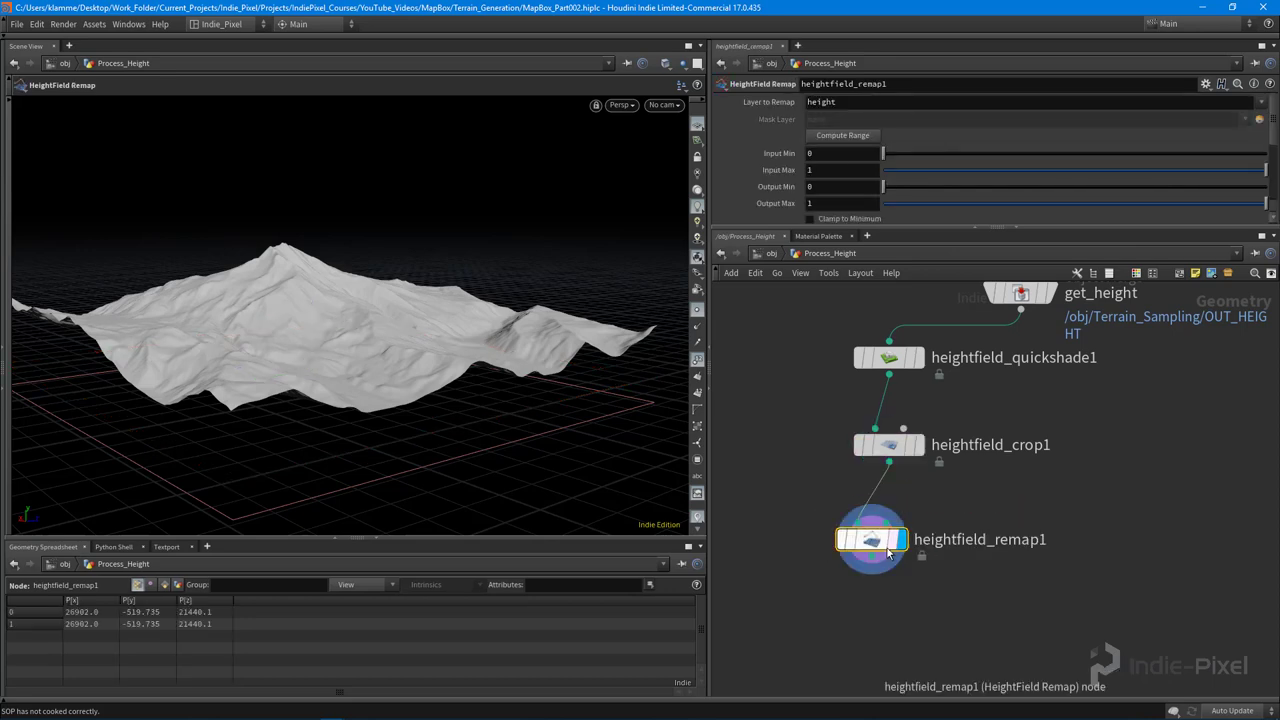
pyautogui.moveTo(887, 552); pyautogui.dragTo(905, 530)
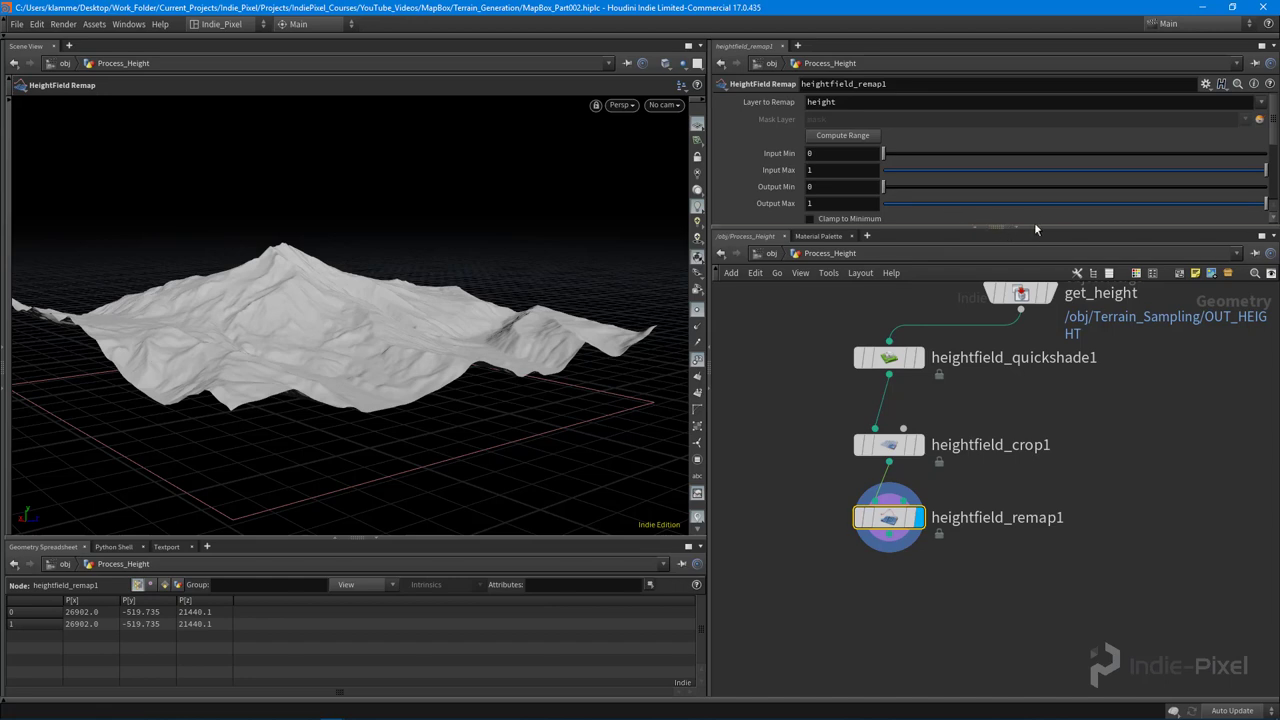
pyautogui.moveTo(1035, 226); pyautogui.dragTo(1027, 362)
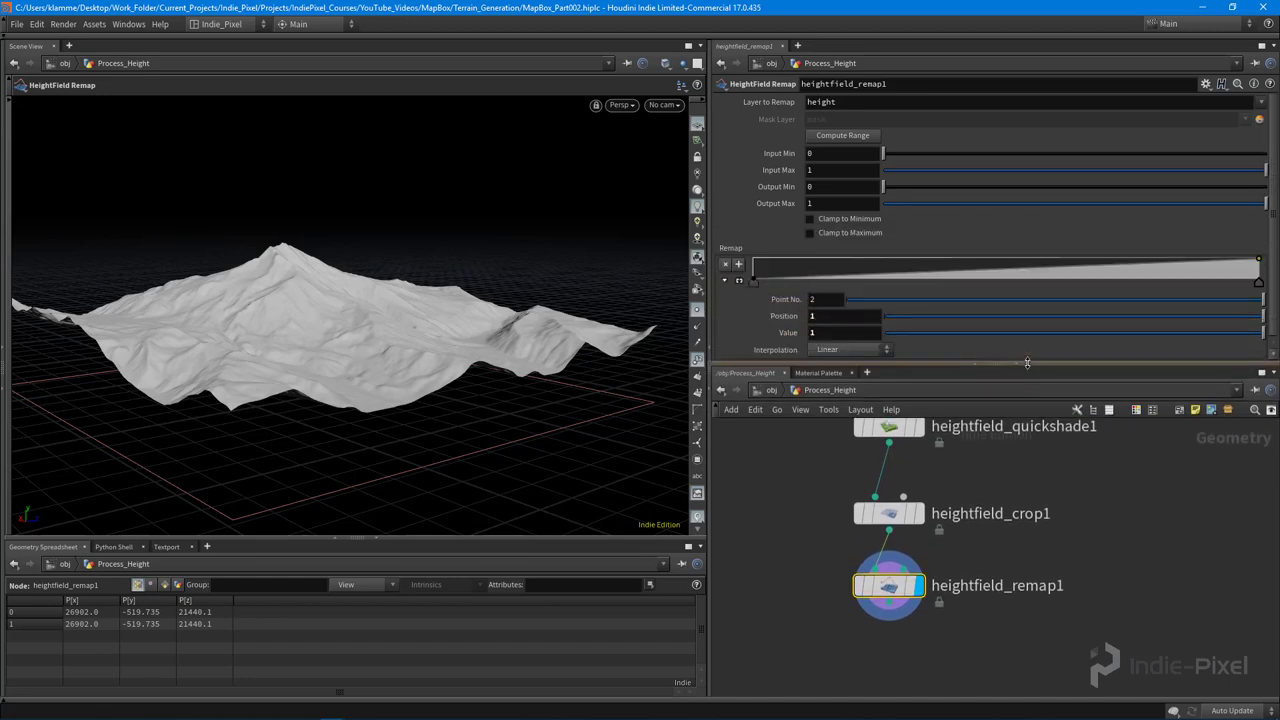
# - Compute the height range of the cropped mountain in the remap node and set the output range to 0 minimum and 1 maximum
pyautogui.click(841, 138)
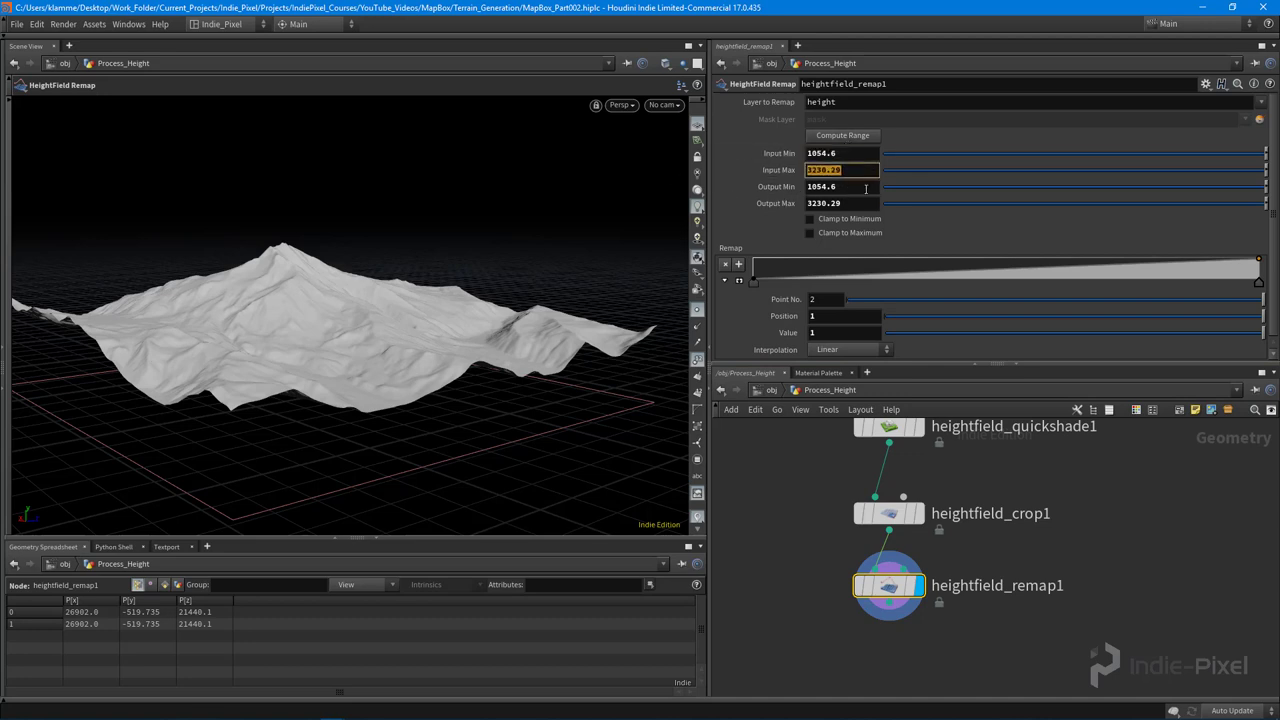
pyautogui.click(864, 189)
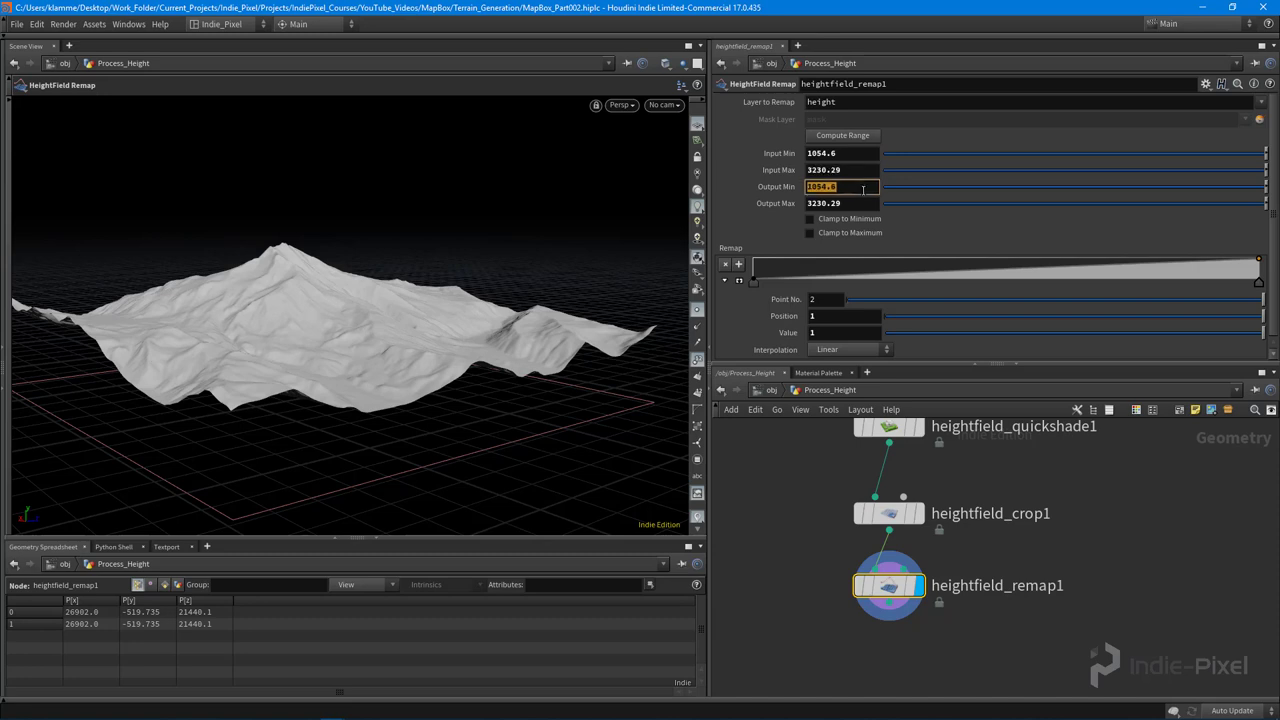
pyautogui.write('0')
pyautogui.press('Tab')
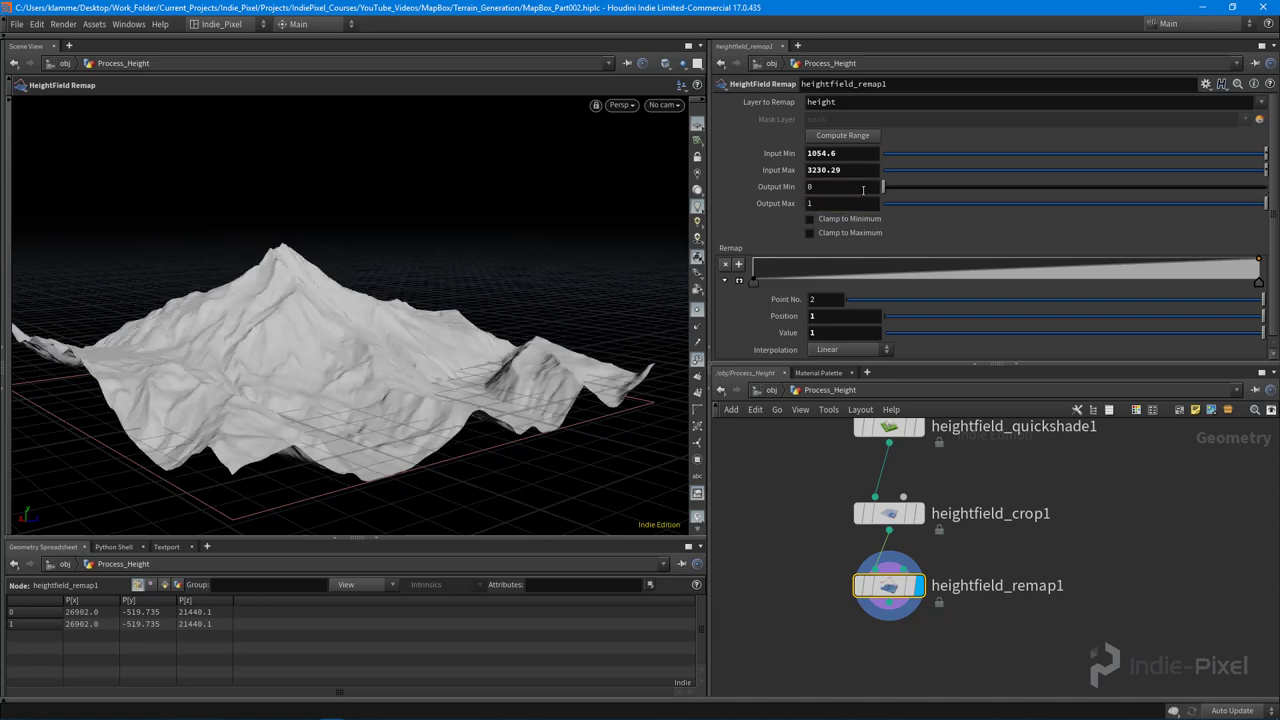
pyautogui.write('1')
pyautogui.press('Return')
# - Hide the reference grid in the scene view and inspect the remapped height field
pyautogui.keyDown('alt'); pyautogui.moveTo(323, 271); pyautogui.dragTo(391, 331); pyautogui.keyUp('alt')
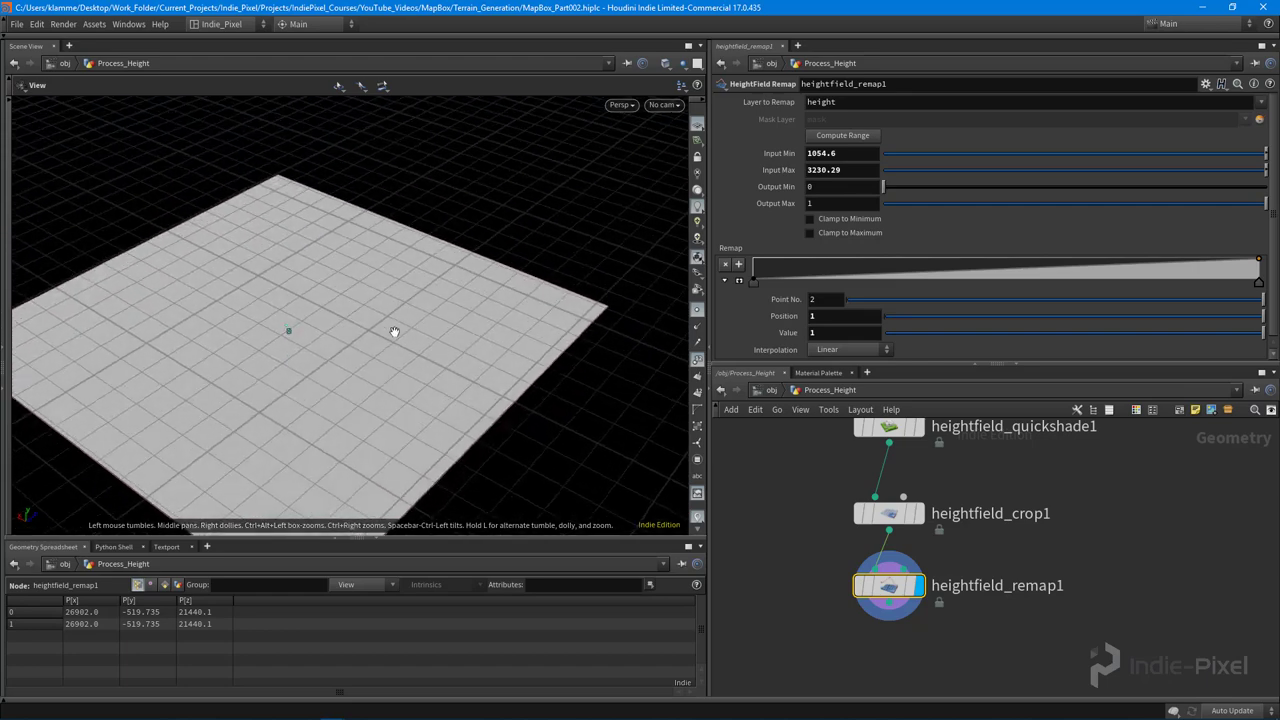
pyautogui.keyDown('alt'); pyautogui.moveTo(331, 406); pyautogui.dragTo(524, 290, button='right'); pyautogui.keyUp('alt')
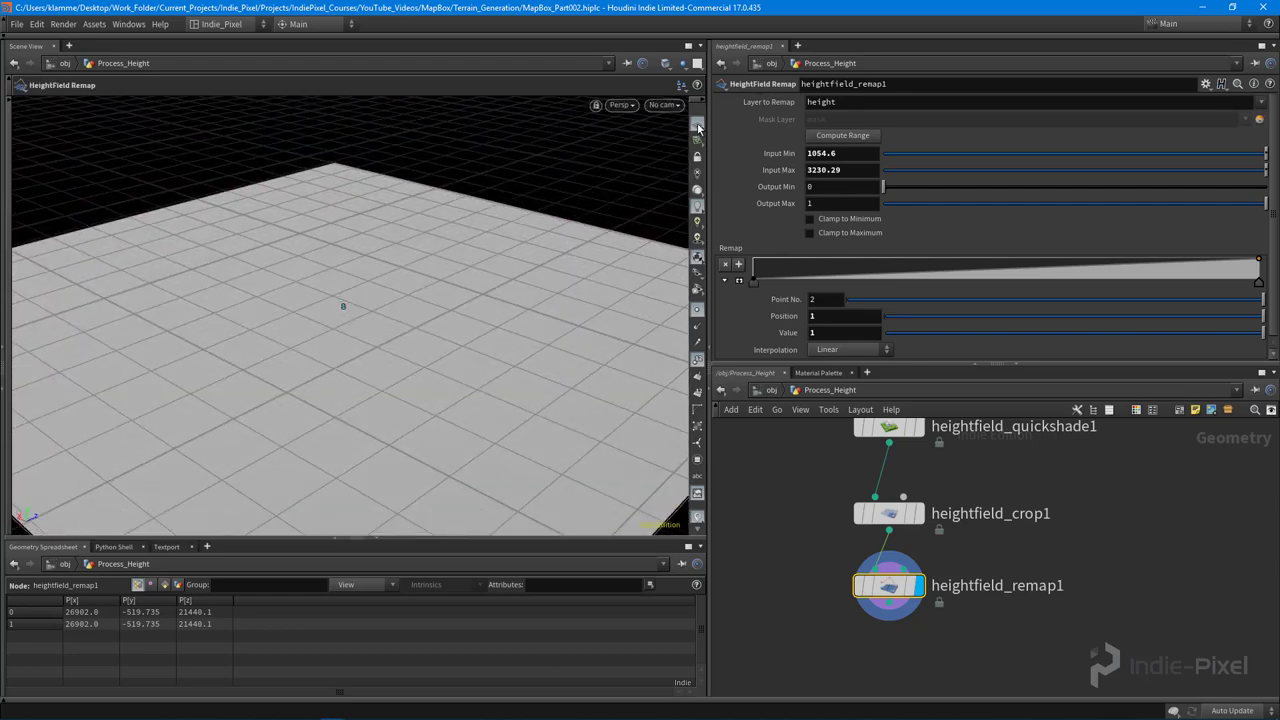
pyautogui.click(698, 125)
pyautogui.keyDown('alt'); pyautogui.moveTo(363, 329); pyautogui.dragTo(412, 322); pyautogui.keyUp('alt')
# - Enlarge the node network area and rename the HeightField Remap node as height_remap
pyautogui.moveTo(1033, 366); pyautogui.dragTo(1033, 197)
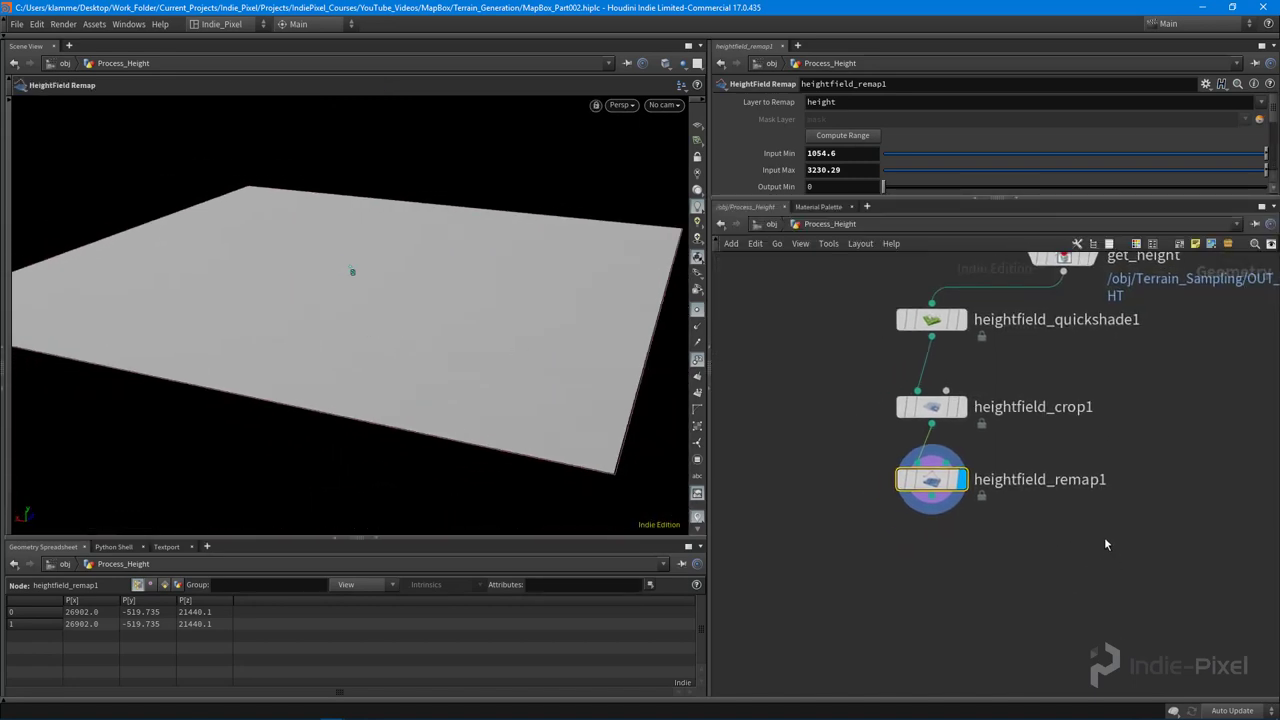
pyautogui.doubleClick(1050, 481)
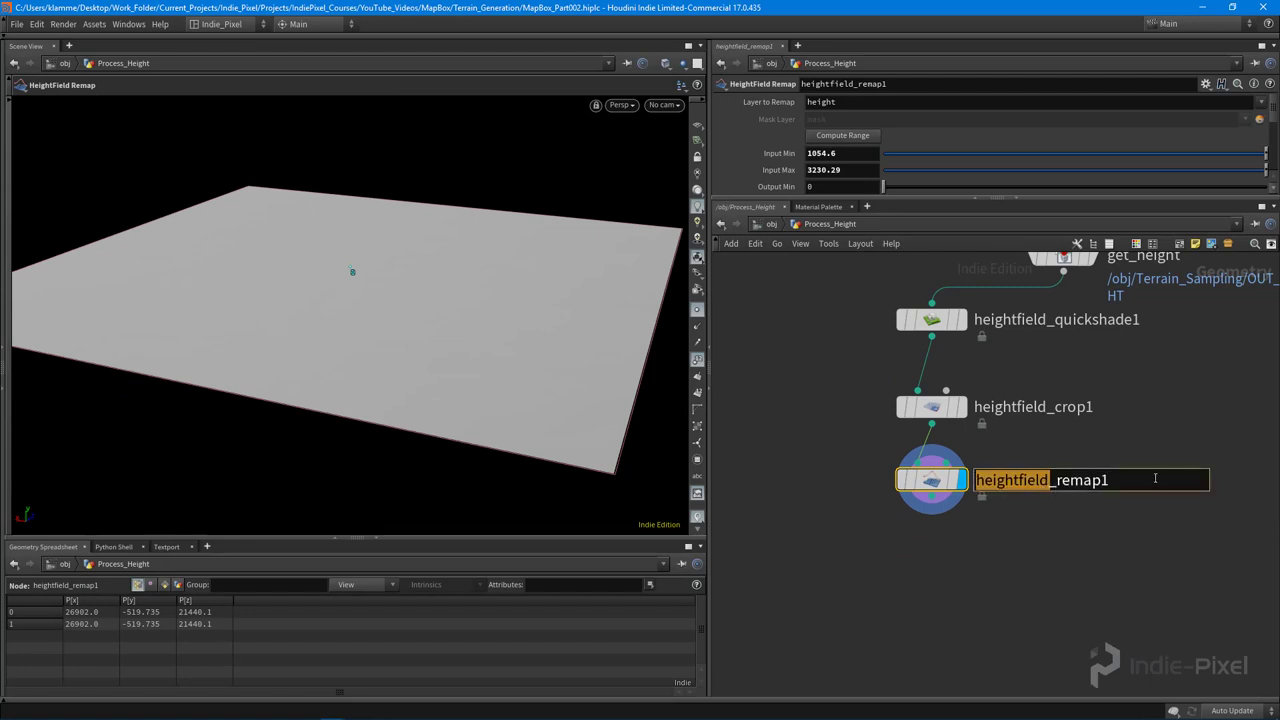
pyautogui.press('BackSpace')
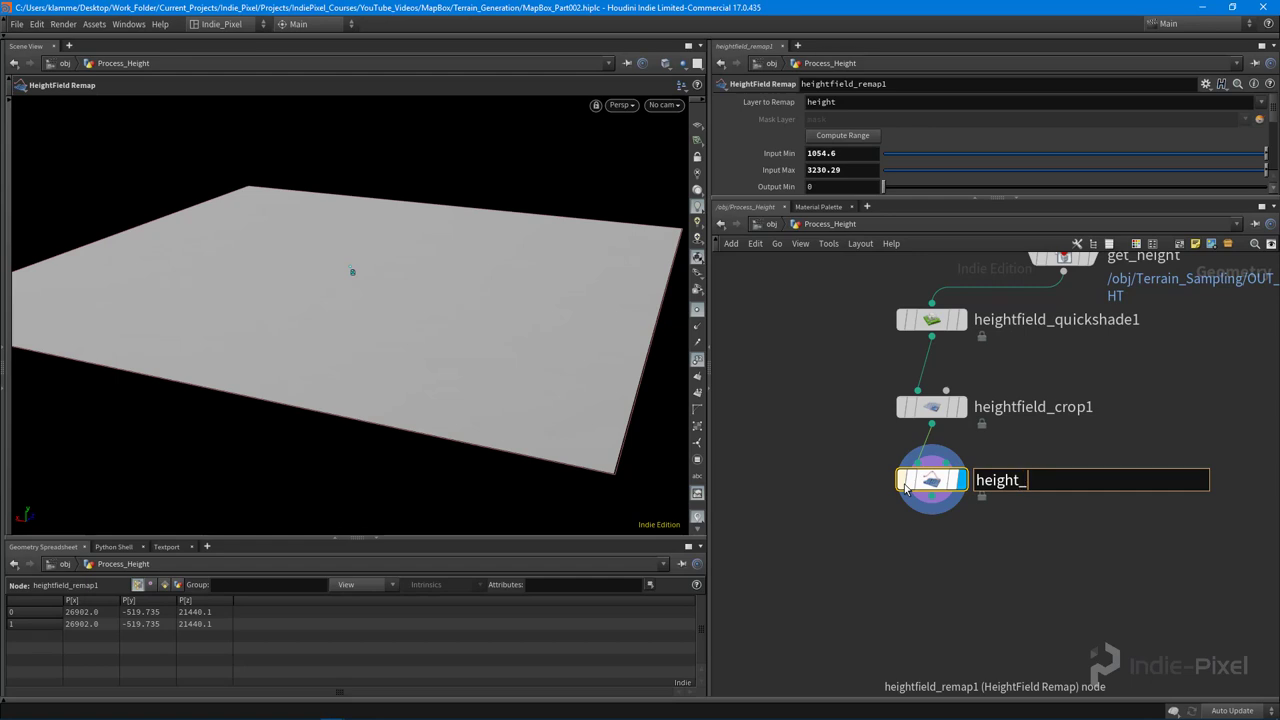
pyautogui.press('Return')
# - Arrange get_height, heightfield_quickshade1 and heightfield_crop1 in one column and place height_remap lower down to their left
pyautogui.scroll(-4, 1009, 454)
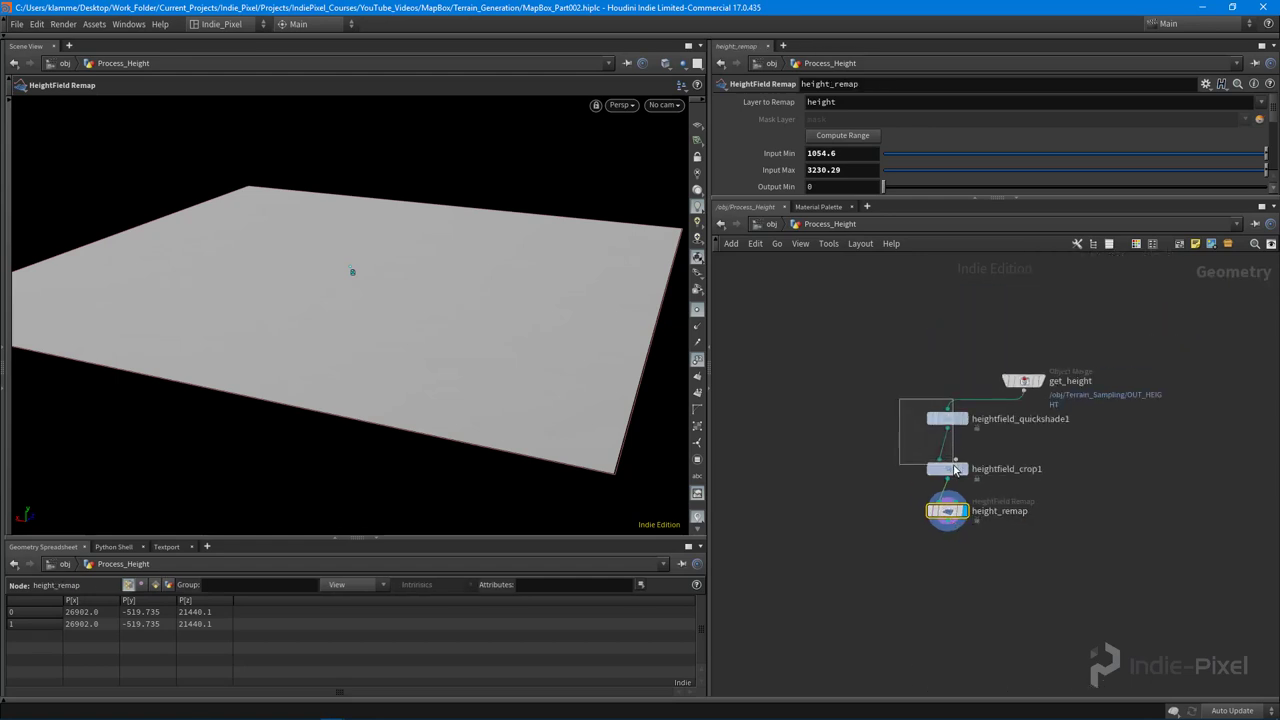
pyautogui.moveTo(953, 466); pyautogui.dragTo(960, 473)
pyautogui.moveTo(961, 473); pyautogui.dragTo(1038, 460)
pyautogui.click(1037, 474)
pyautogui.moveTo(953, 520); pyautogui.dragTo(917, 505)
pyautogui.moveTo(1096, 535); pyautogui.dragTo(1090, 565, button='middle')
pyautogui.keyDown('alt'); pyautogui.moveTo(392, 300); pyautogui.dragTo(717, 321); pyautogui.keyUp('alt')
pyautogui.keyDown('alt'); pyautogui.moveTo(492, 337); pyautogui.dragTo(761, 262); pyautogui.keyUp('alt')
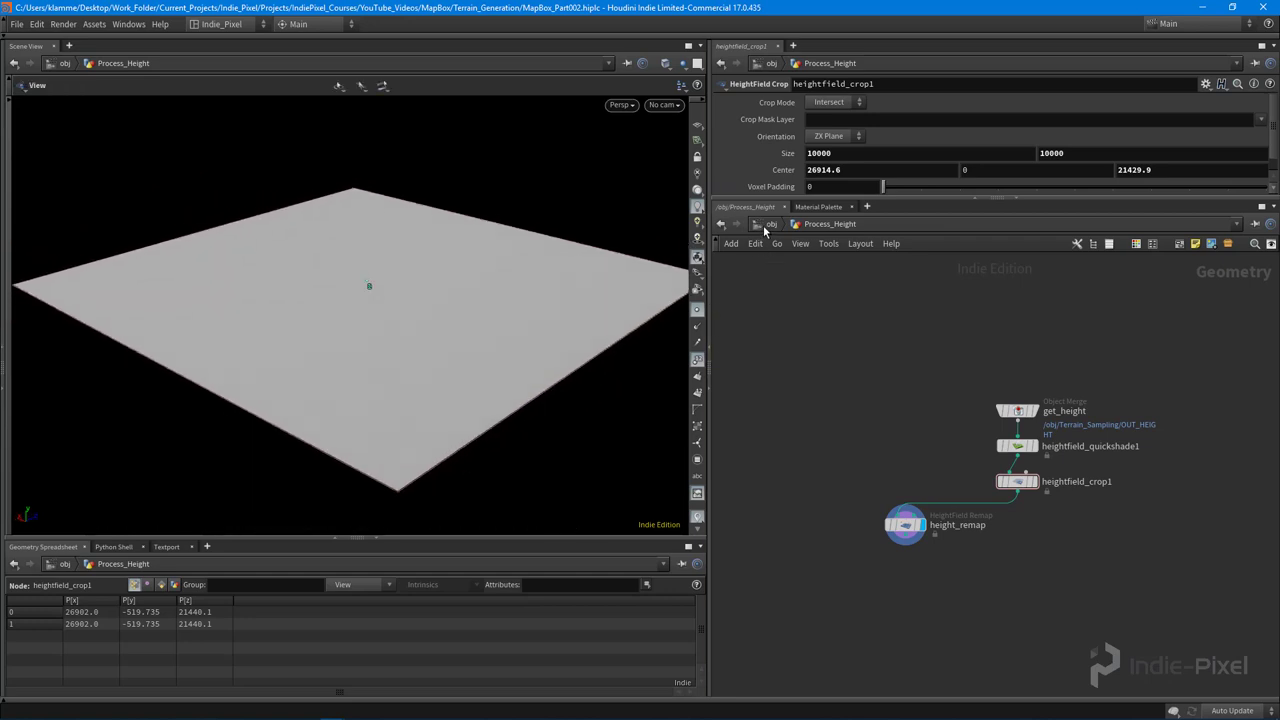
pyautogui.moveTo(847, 423); pyautogui.dragTo(939, 409, button='middle')
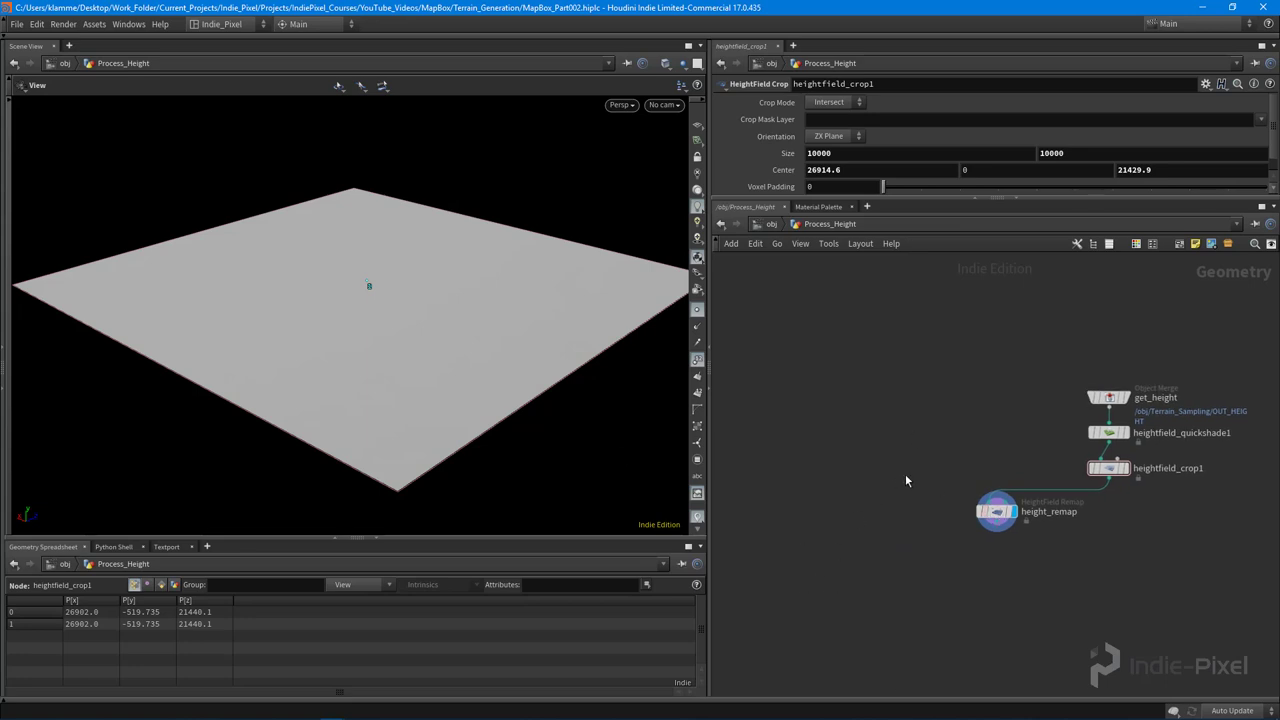
pyautogui.moveTo(905, 474); pyautogui.dragTo(1048, 575)
pyautogui.moveTo(334, 304); pyautogui.dragTo(384, 360)
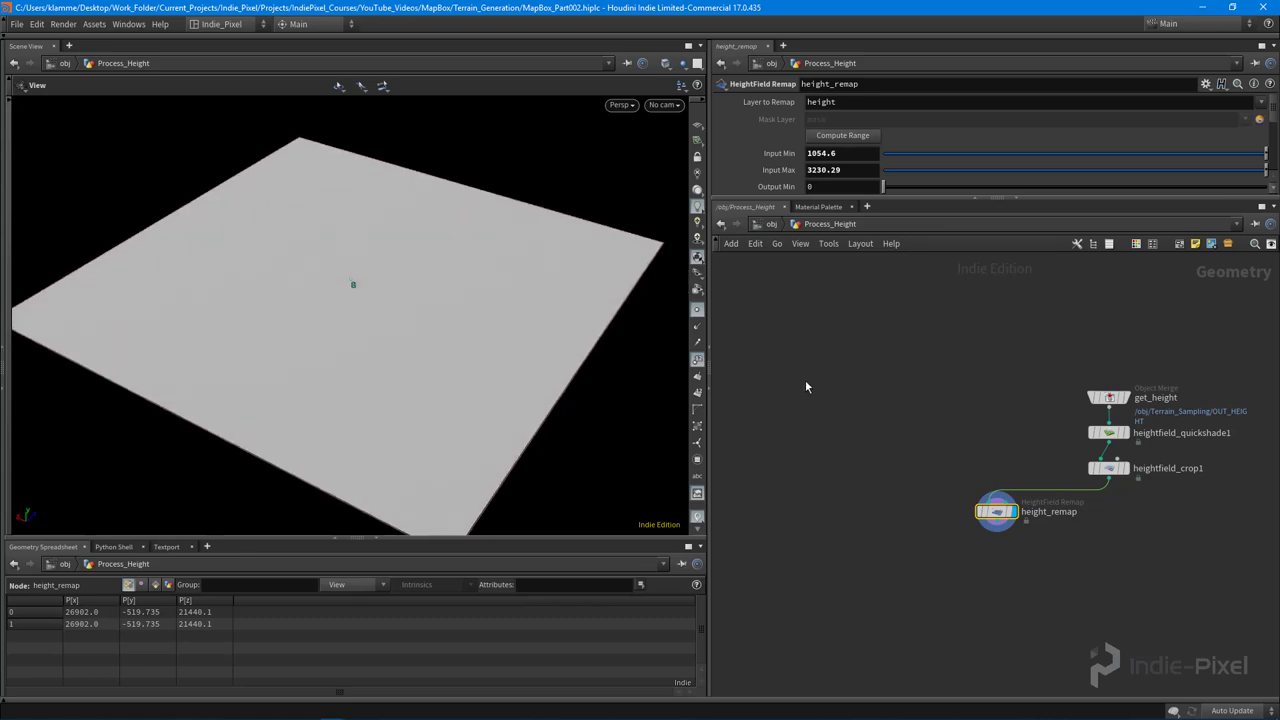
# - Add a COP2 Network node in empty space to the left of height_remap
pyautogui.scroll(2, 857, 546)
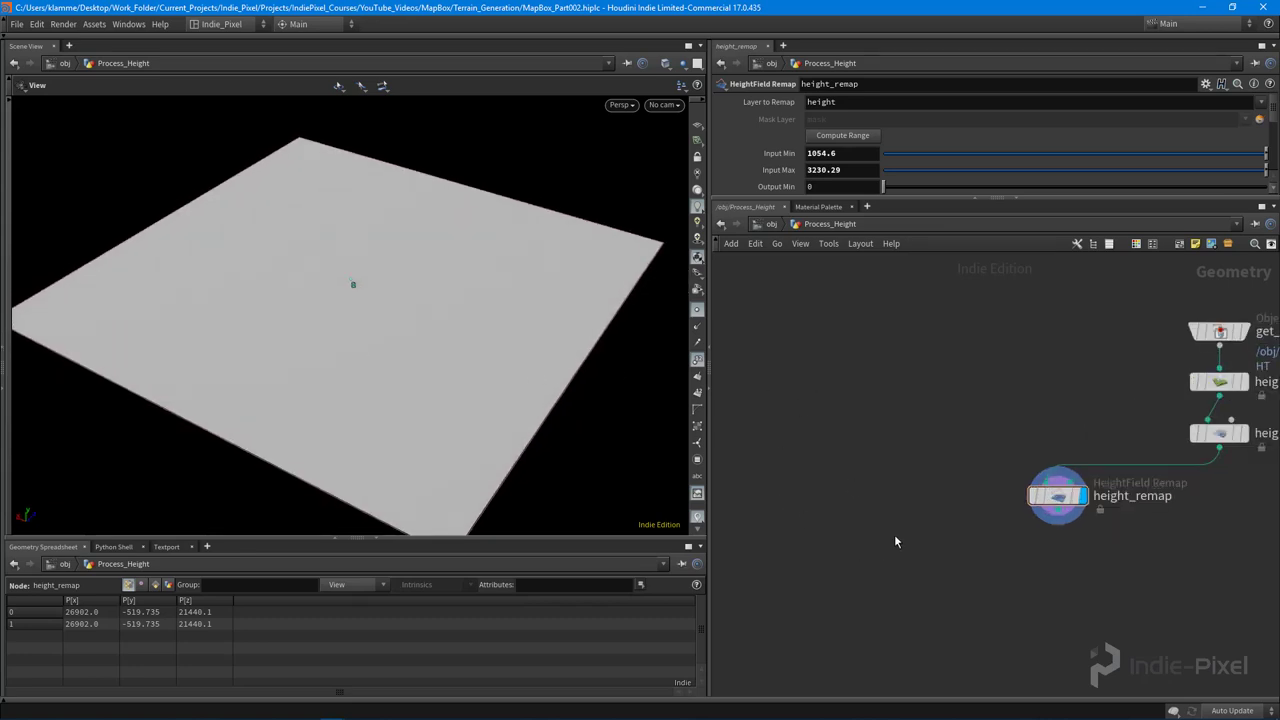
pyautogui.press('Tab')
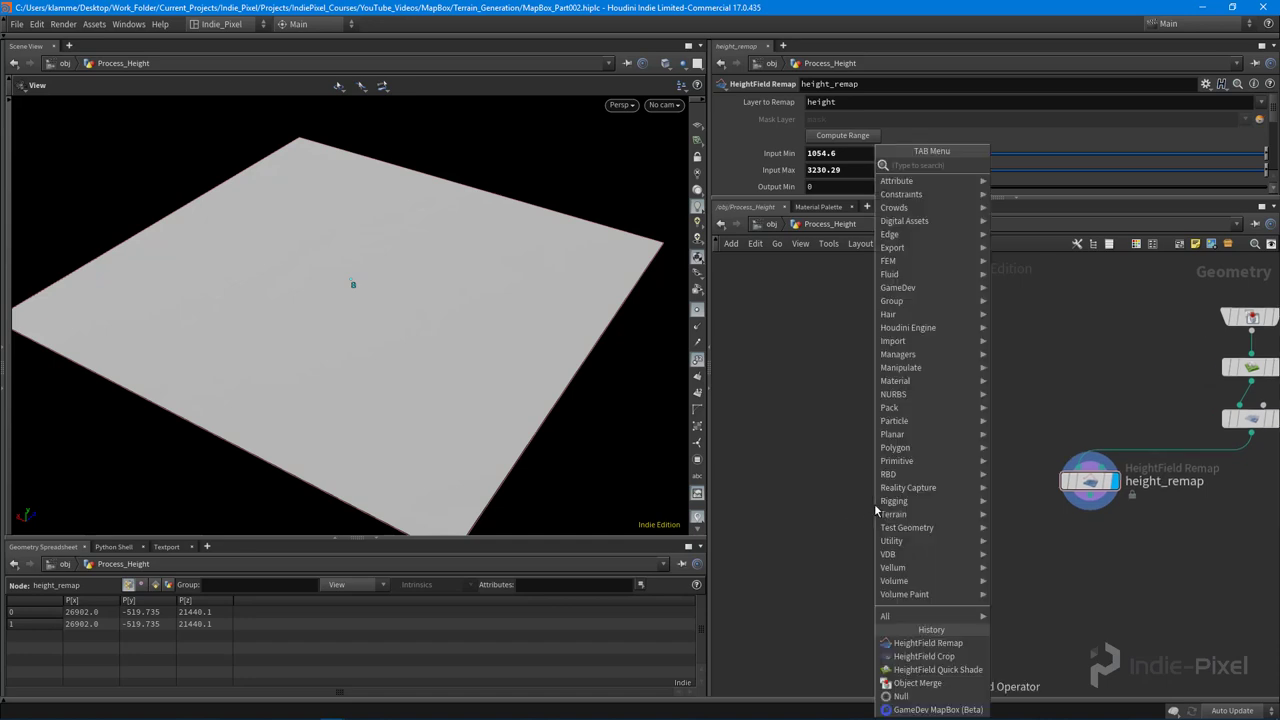
pyautogui.write('cop')
pyautogui.press('Return')
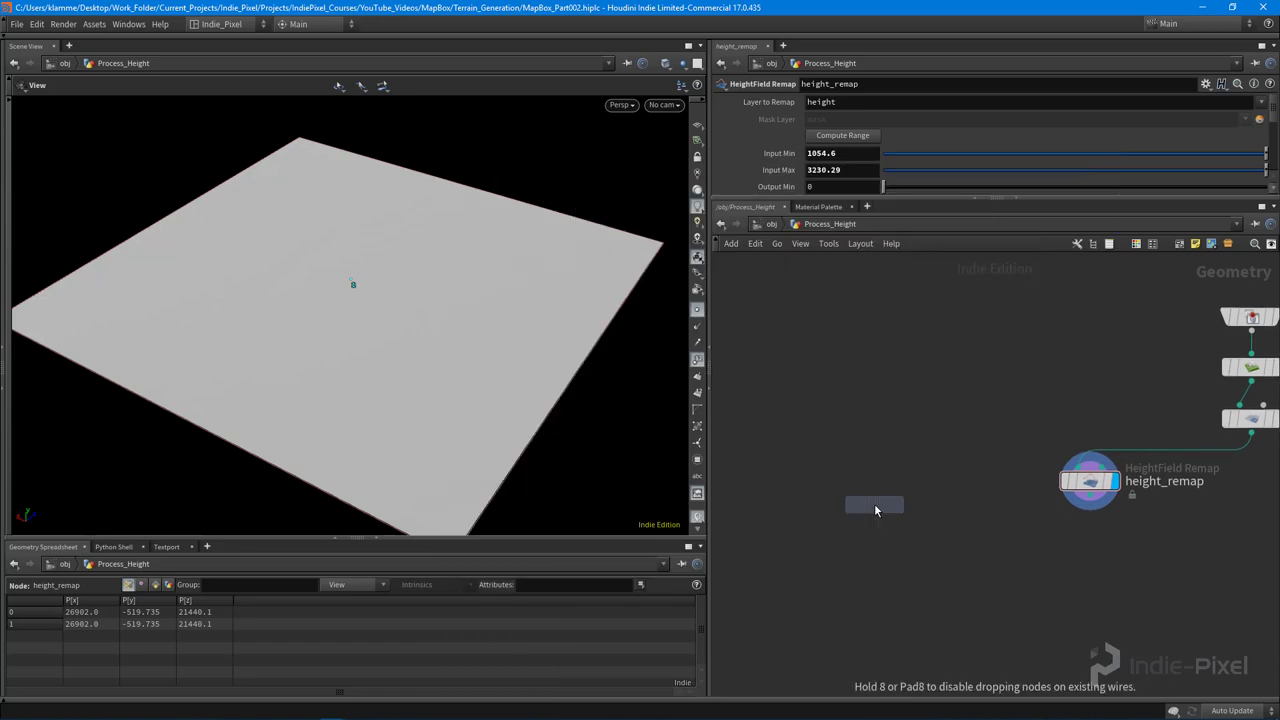
pyautogui.click(875, 510)
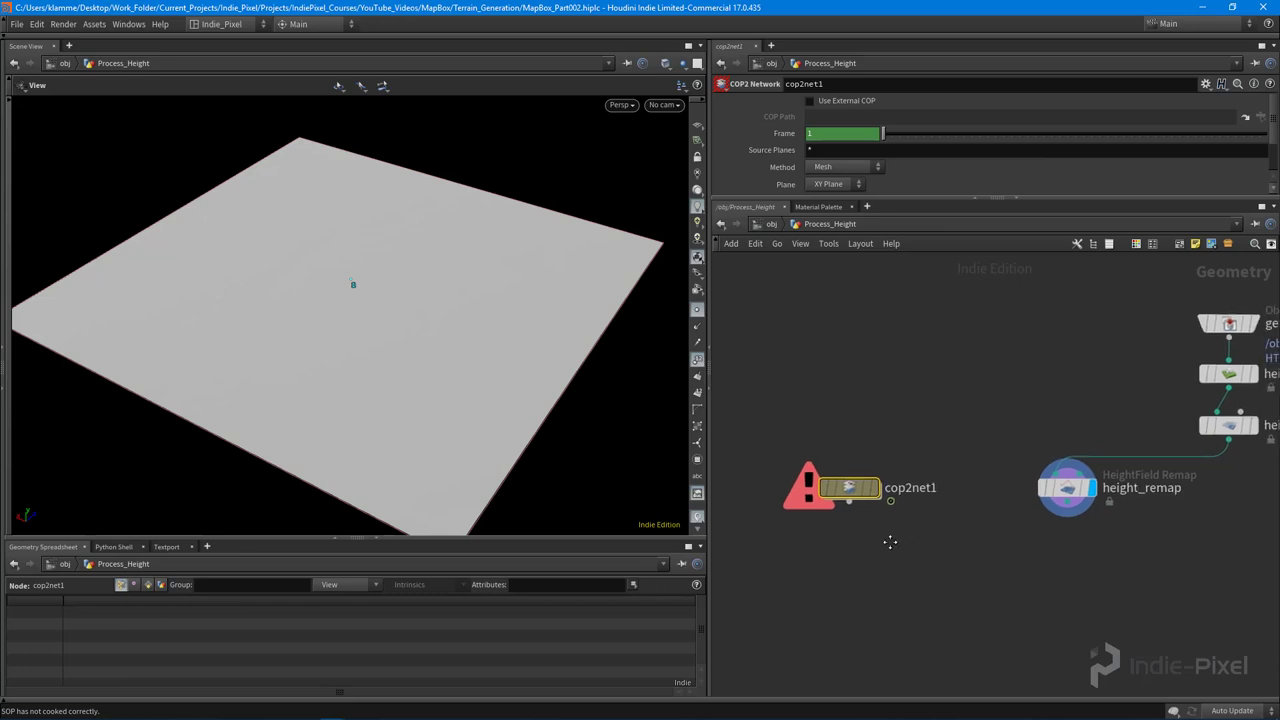
# - Go inside the new COP2 network
pyautogui.click(1029, 495)
pyautogui.moveTo(960, 310); pyautogui.dragTo(1183, 665)
pyautogui.moveTo(952, 408); pyautogui.dragTo(788, 562)
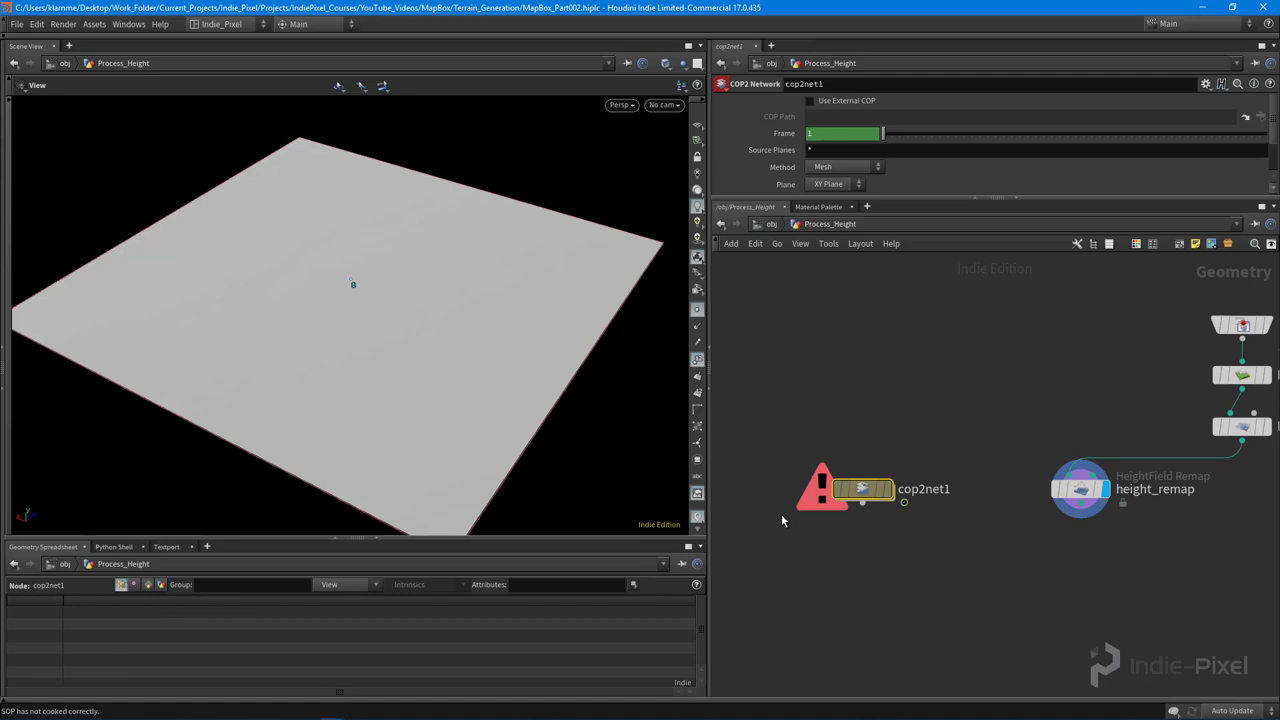
pyautogui.moveTo(954, 382)
pyautogui.mouseDown(button='middle')
pyautogui.moveTo(906, 388)
pyautogui.moveTo(944, 395)
pyautogui.mouseUp(button='middle')
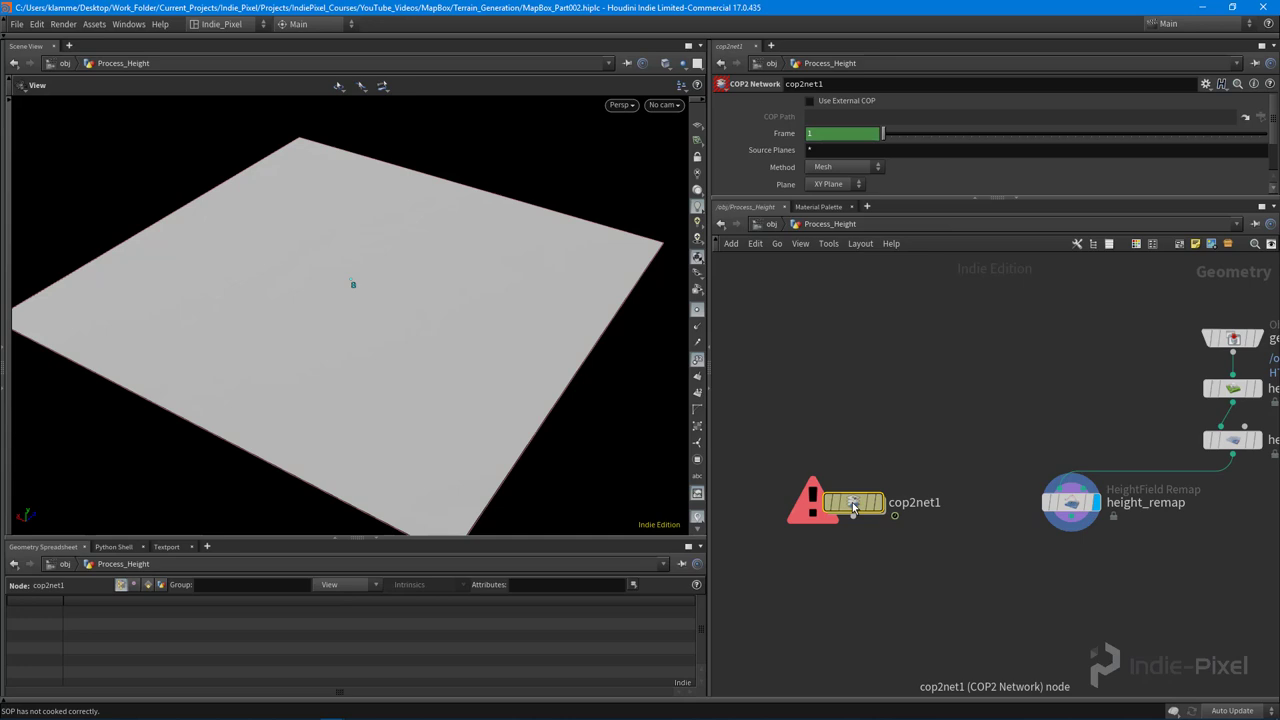
pyautogui.moveTo(916, 457); pyautogui.dragTo(910, 435, button='middle')
pyautogui.moveTo(887, 551); pyautogui.dragTo(884, 542, button='middle')
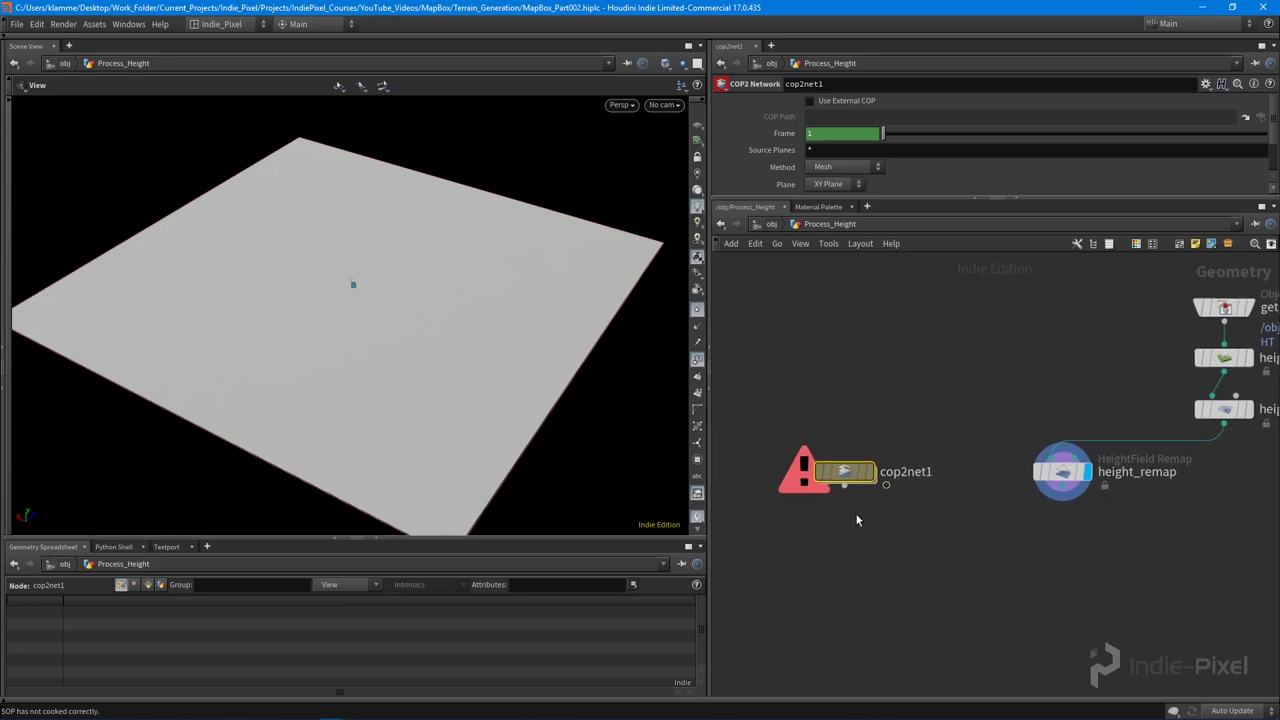
pyautogui.doubleClick(850, 478)
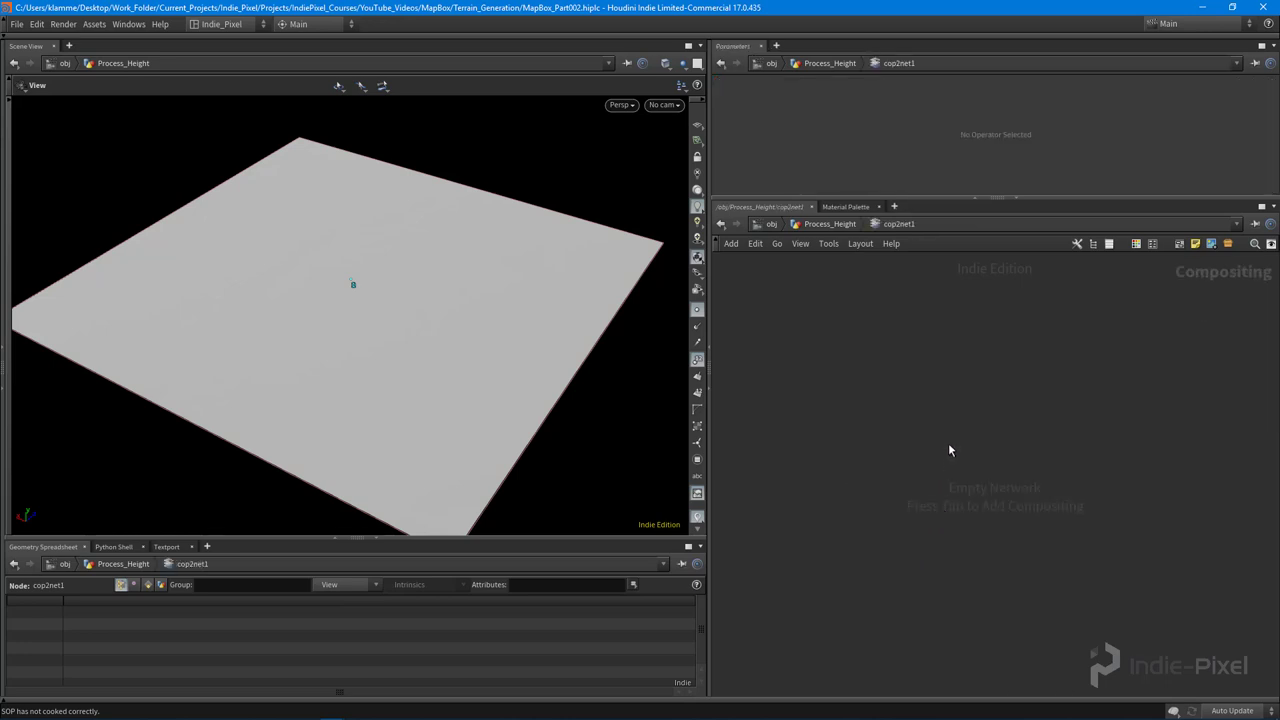
pyautogui.press('Tab')
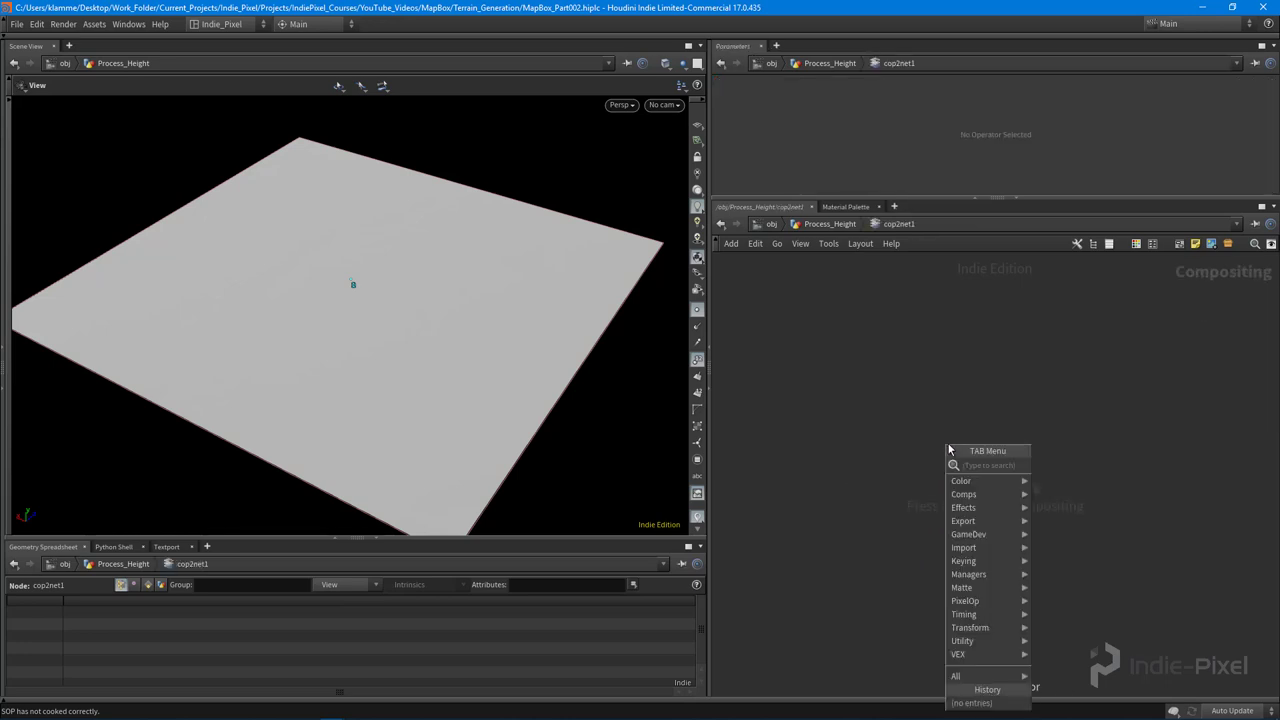
pyautogui.write('sop')
pyautogui.click(959, 370)
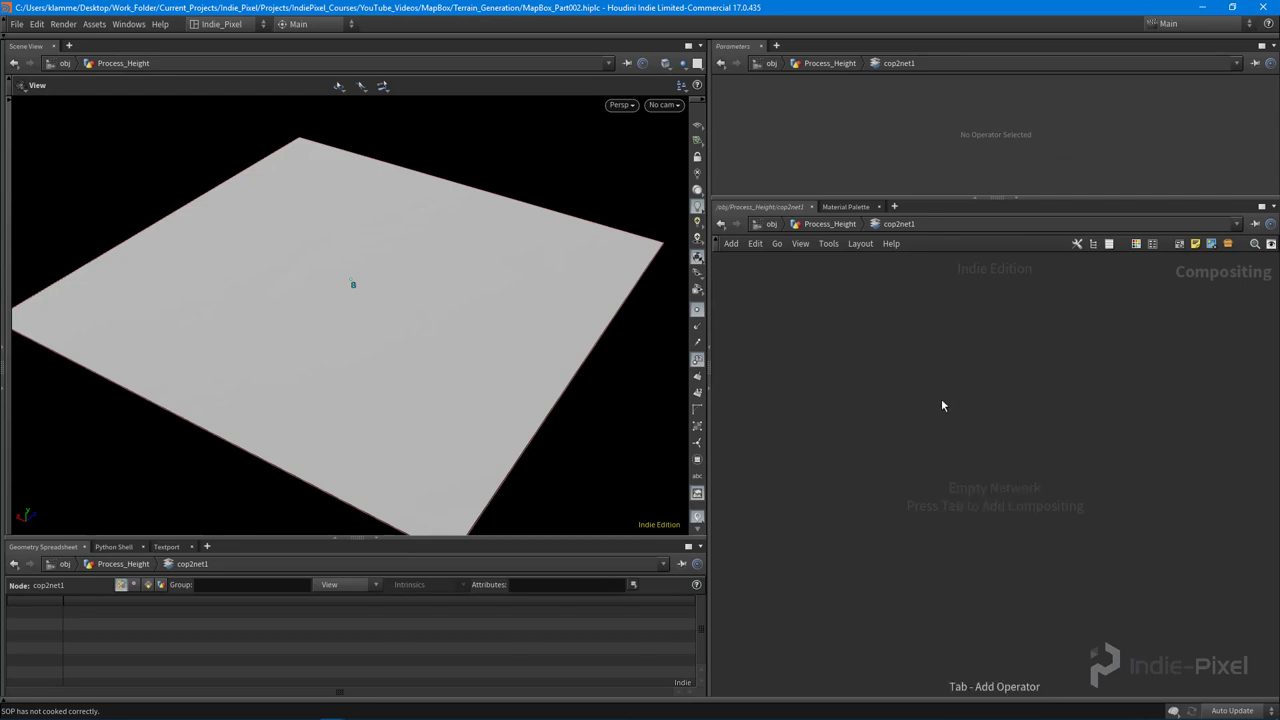
# - Add a SOP Import node to the compositing network and rename it as get_height
pyautogui.press('Tab')
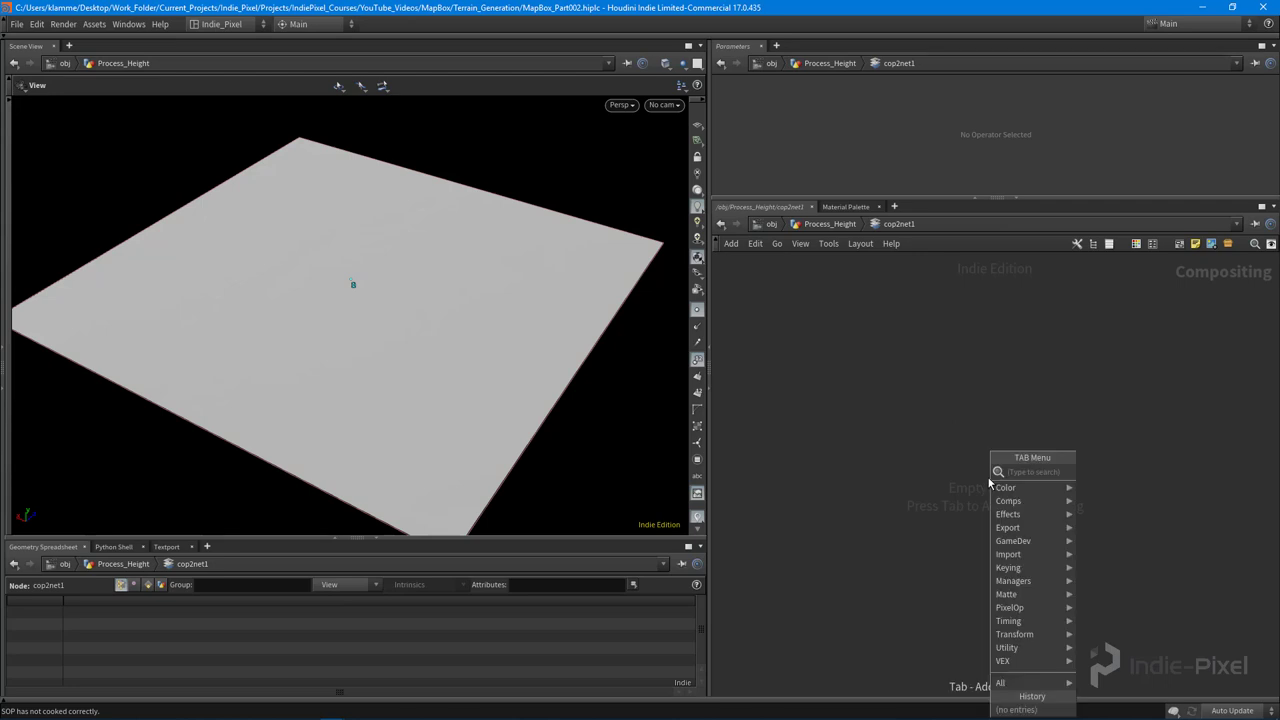
pyautogui.write('sop')
pyautogui.press('Return')
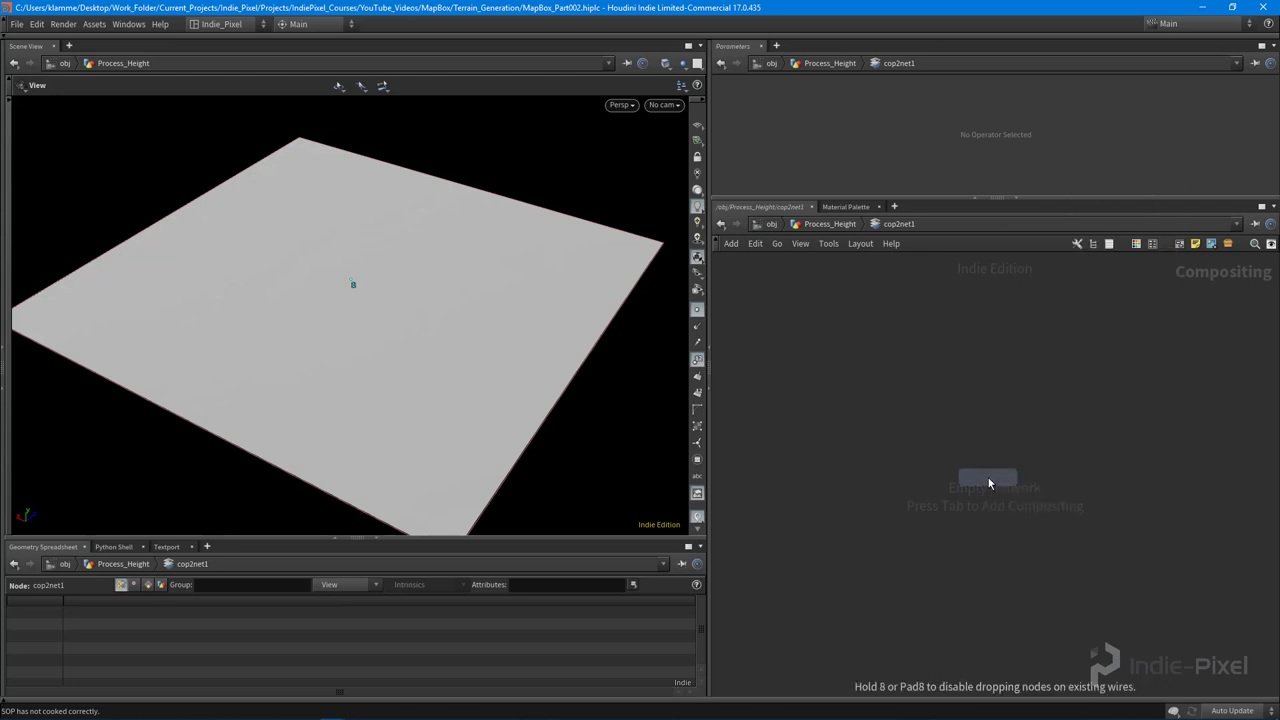
pyautogui.click(975, 475)
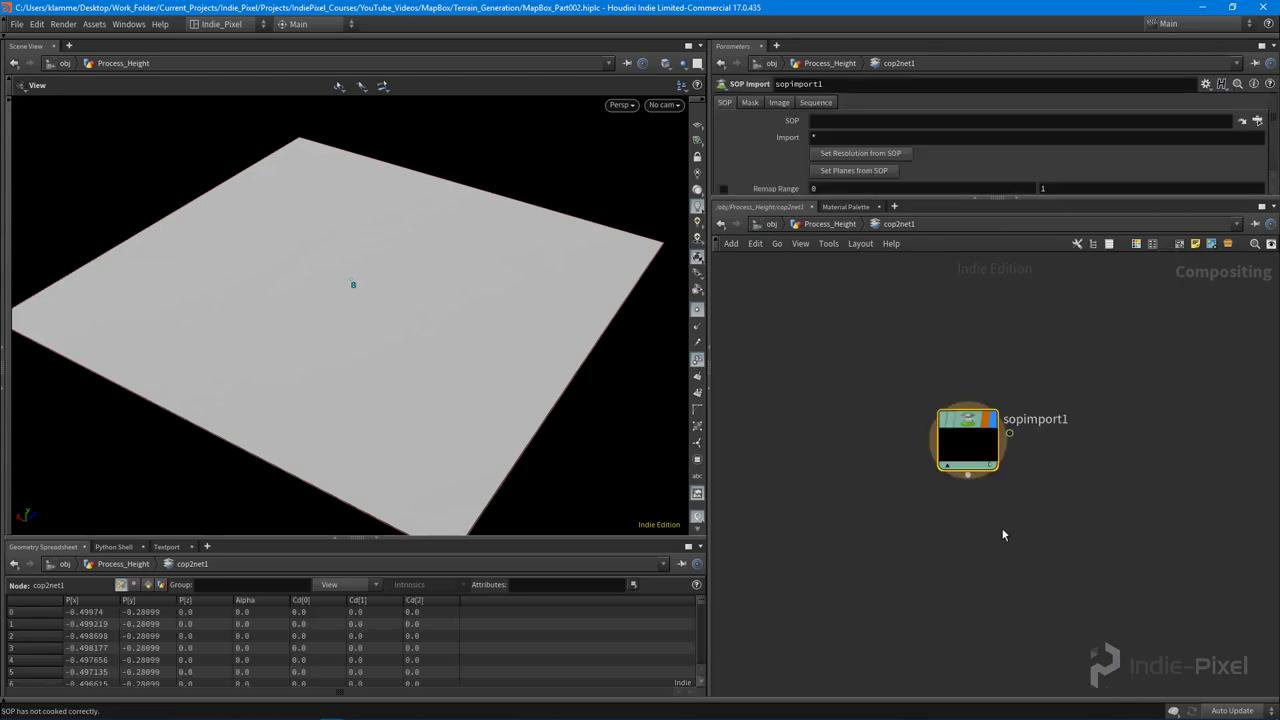
pyautogui.doubleClick(1040, 421)
pyautogui.write('get_')
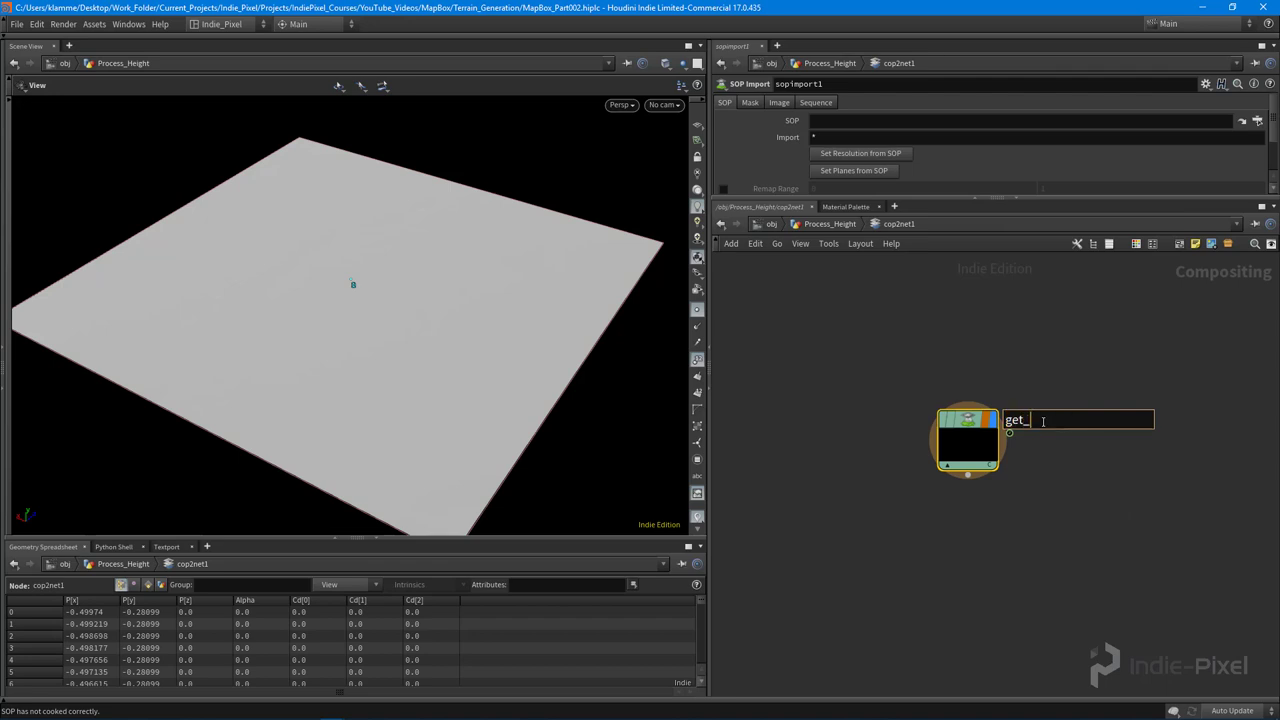
pyautogui.write('height')
pyautogui.press('Return')
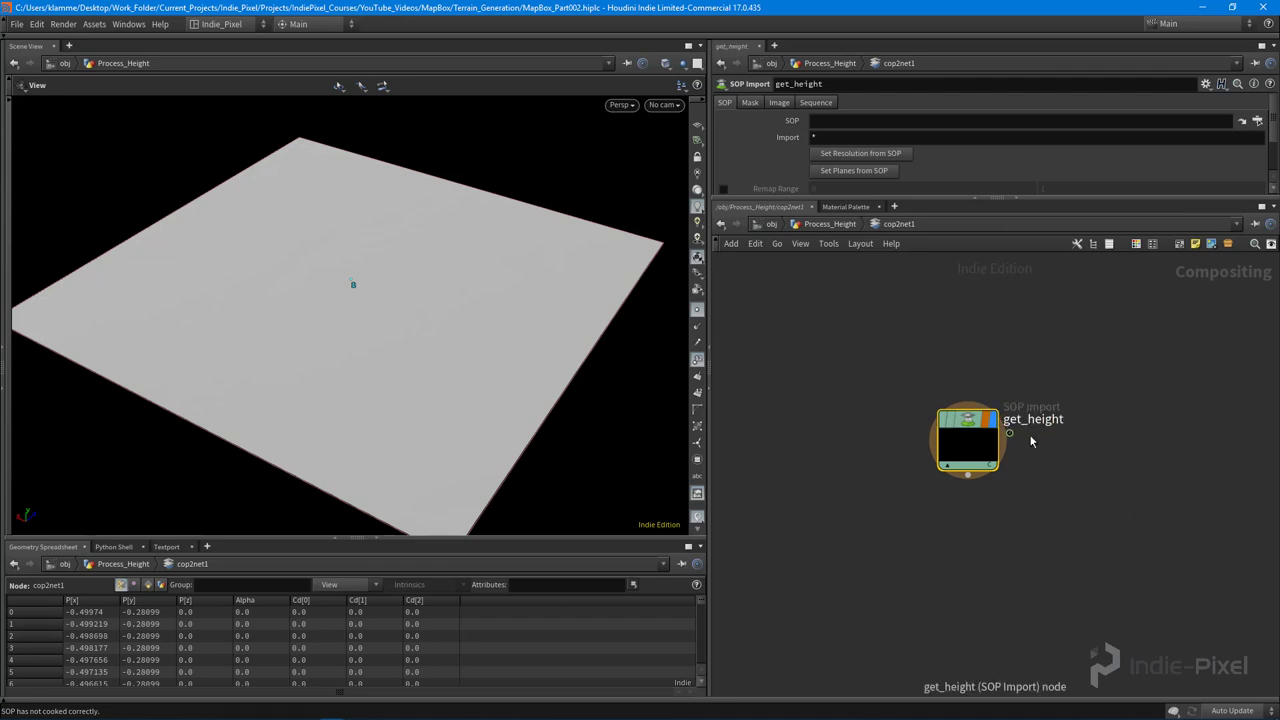
# - Enlarge the parameter area, review the height_remap node in Process_Height, and go back inside the COP2 network
pyautogui.moveTo(1050, 198); pyautogui.dragTo(1050, 305)
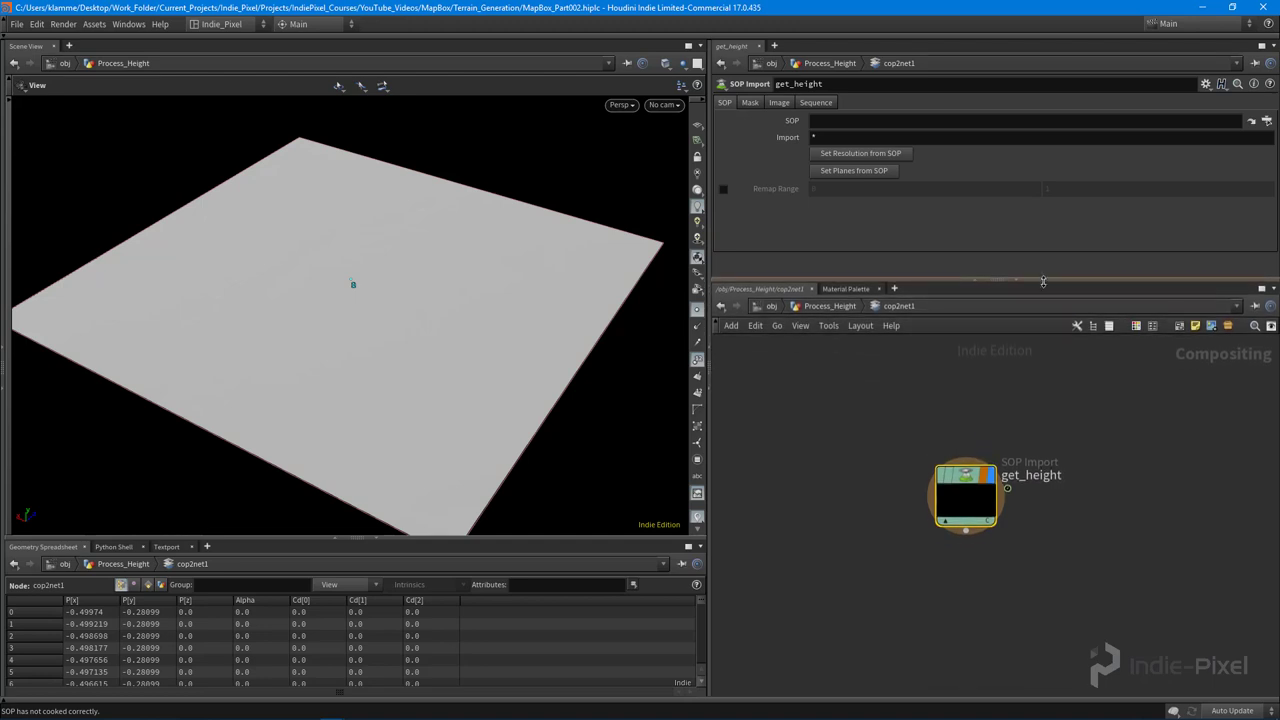
pyautogui.click(833, 306)
pyautogui.click(1050, 513)
pyautogui.moveTo(981, 465); pyautogui.dragTo(1088, 546)
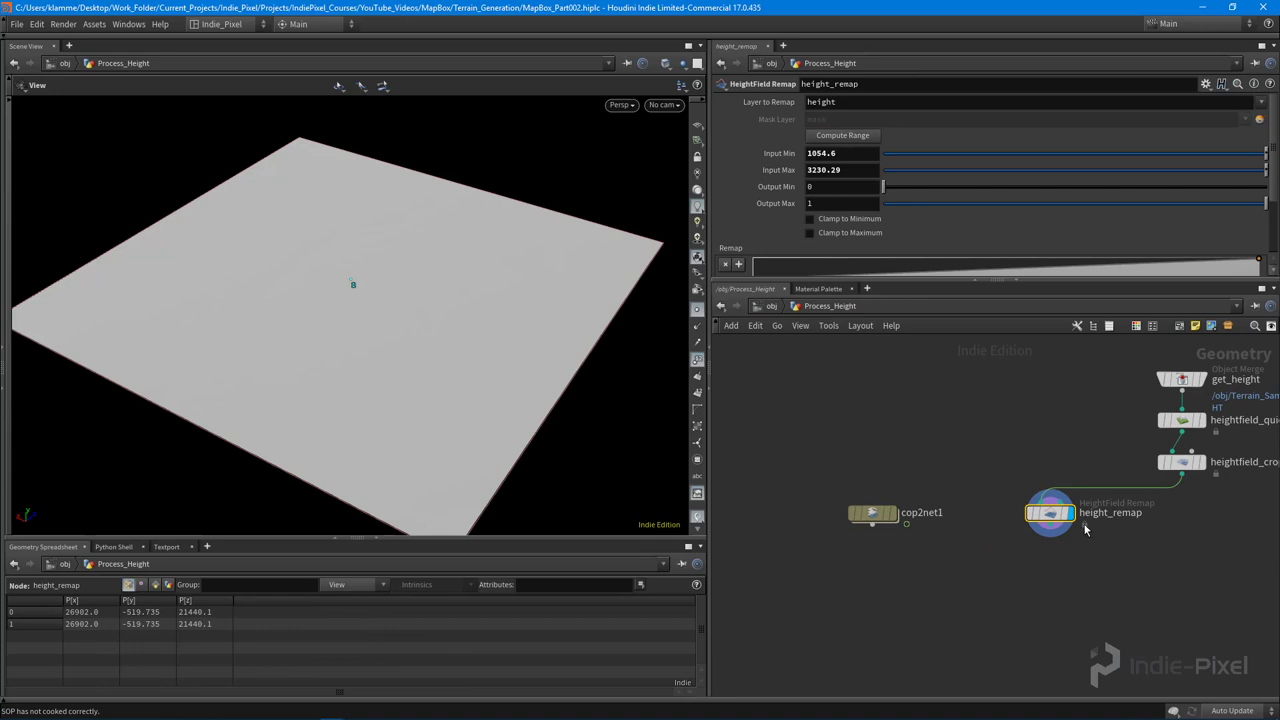
pyautogui.click(873, 514)
pyautogui.doubleClick(876, 516)
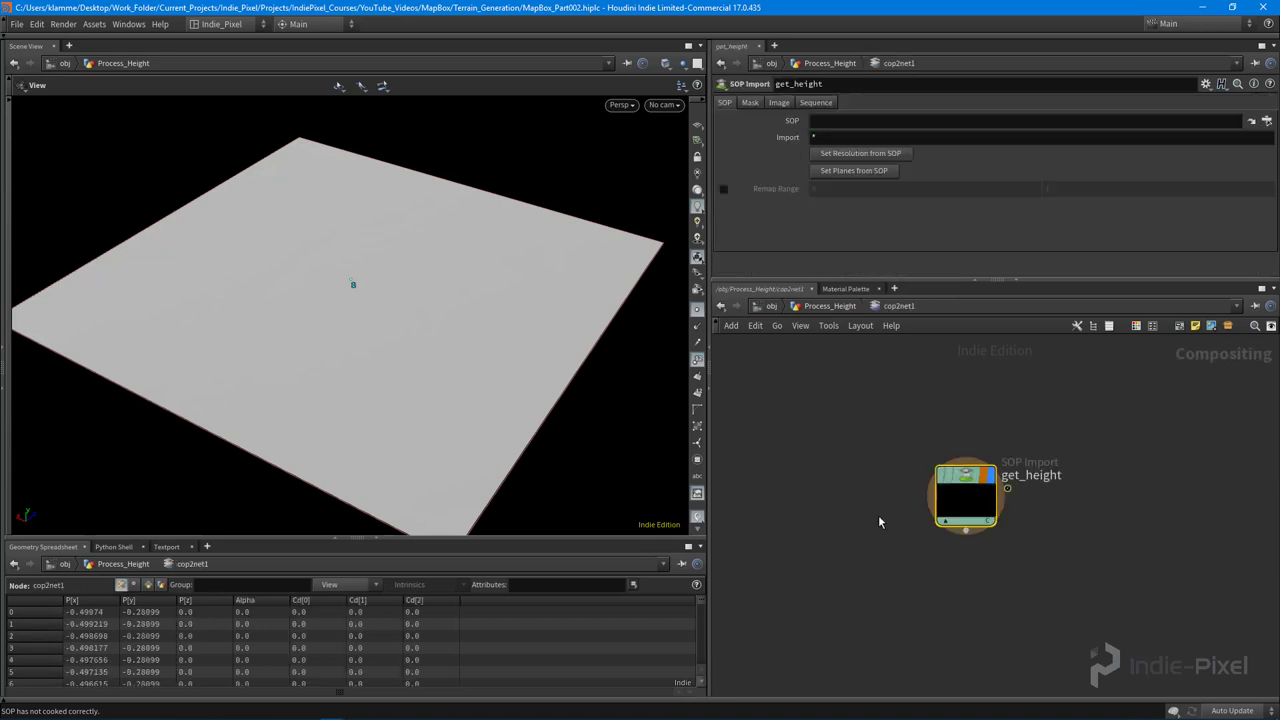
# - Set the SOP source of the get_height import node to /obj/Process_Height/height_remap
pyautogui.click(1266, 121)
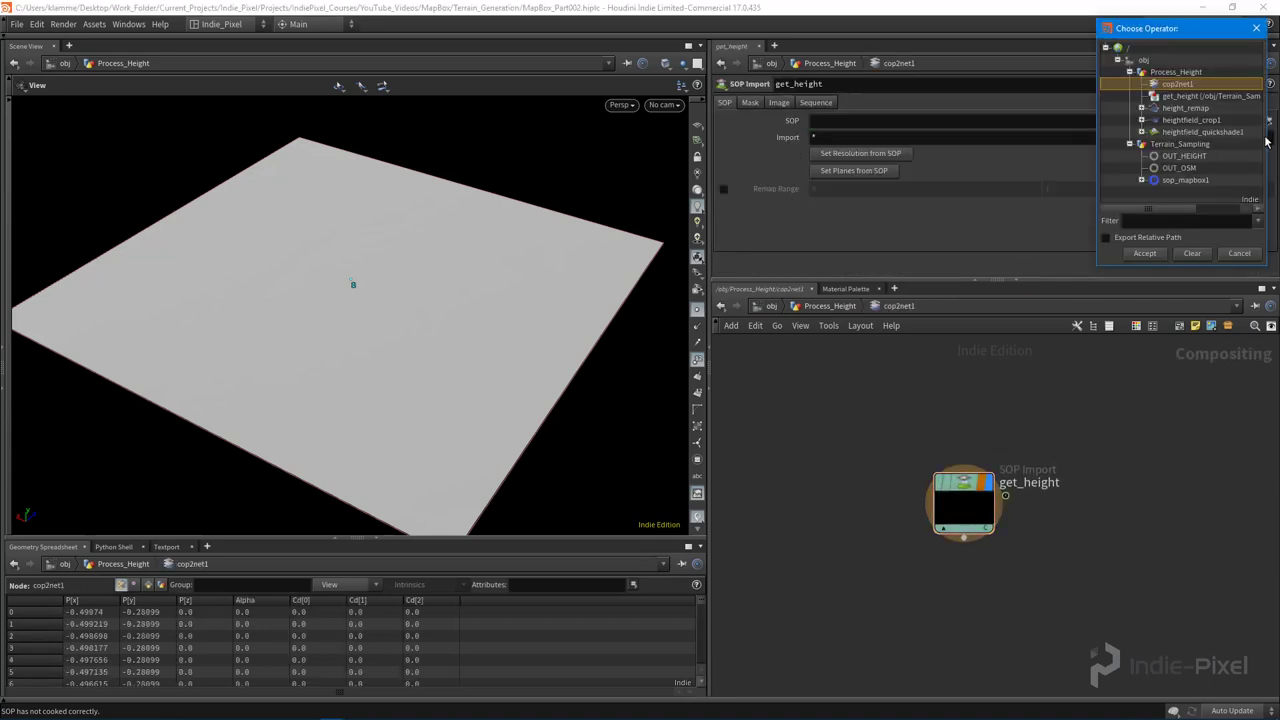
pyautogui.doubleClick(1183, 108)
pyautogui.moveTo(1067, 390); pyautogui.dragTo(1061, 400, button='middle')
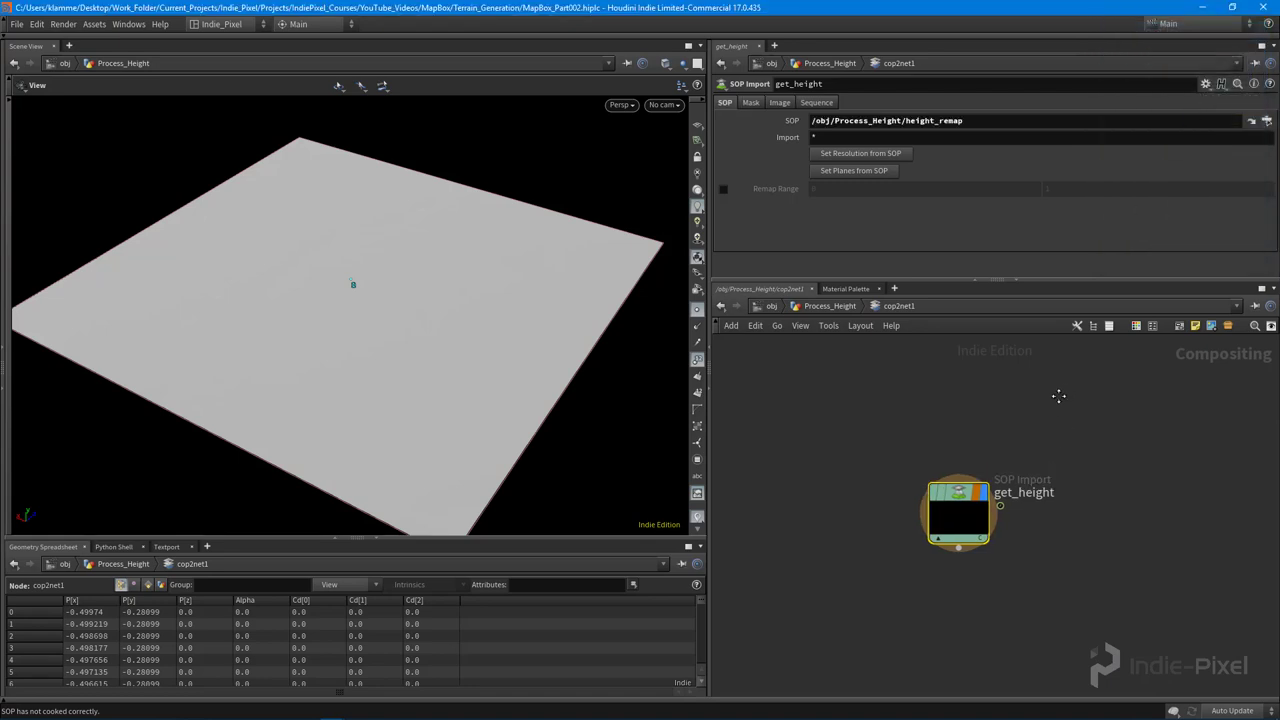
pyautogui.moveTo(1122, 389); pyautogui.dragTo(849, 622)
pyautogui.moveTo(955, 514); pyautogui.dragTo(965, 509)
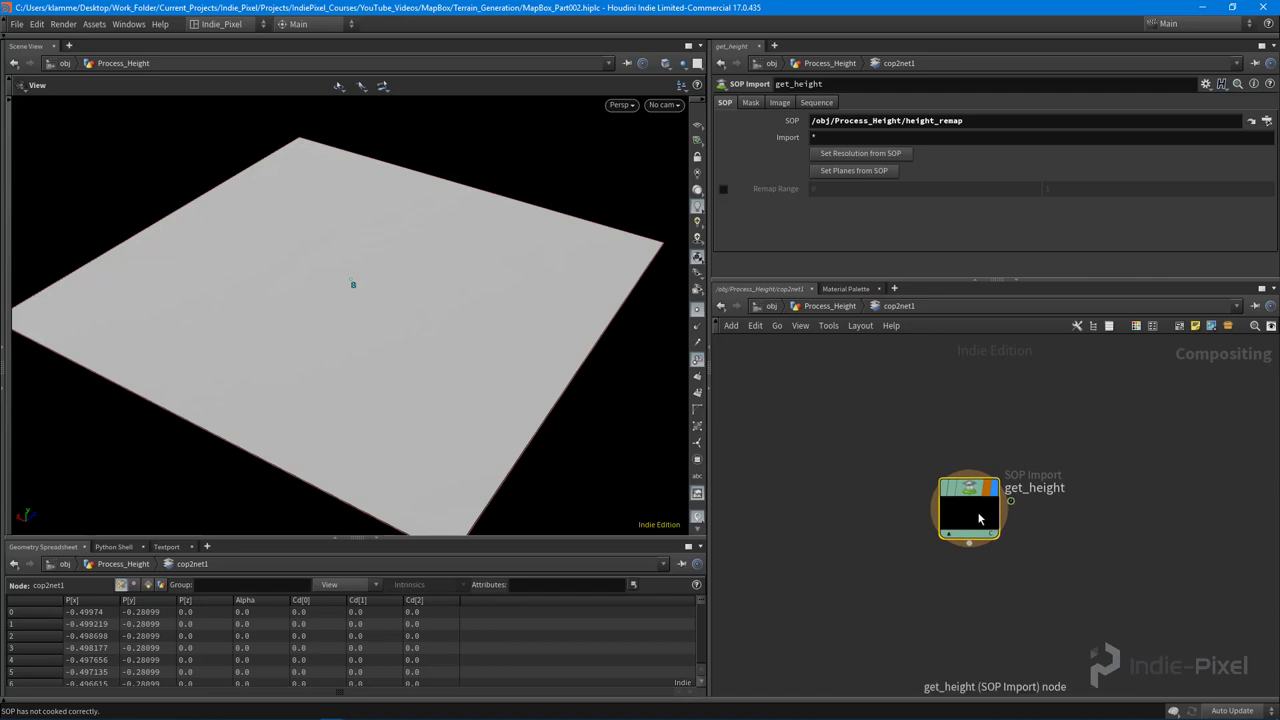
pyautogui.moveTo(869, 411); pyautogui.dragTo(1046, 606)
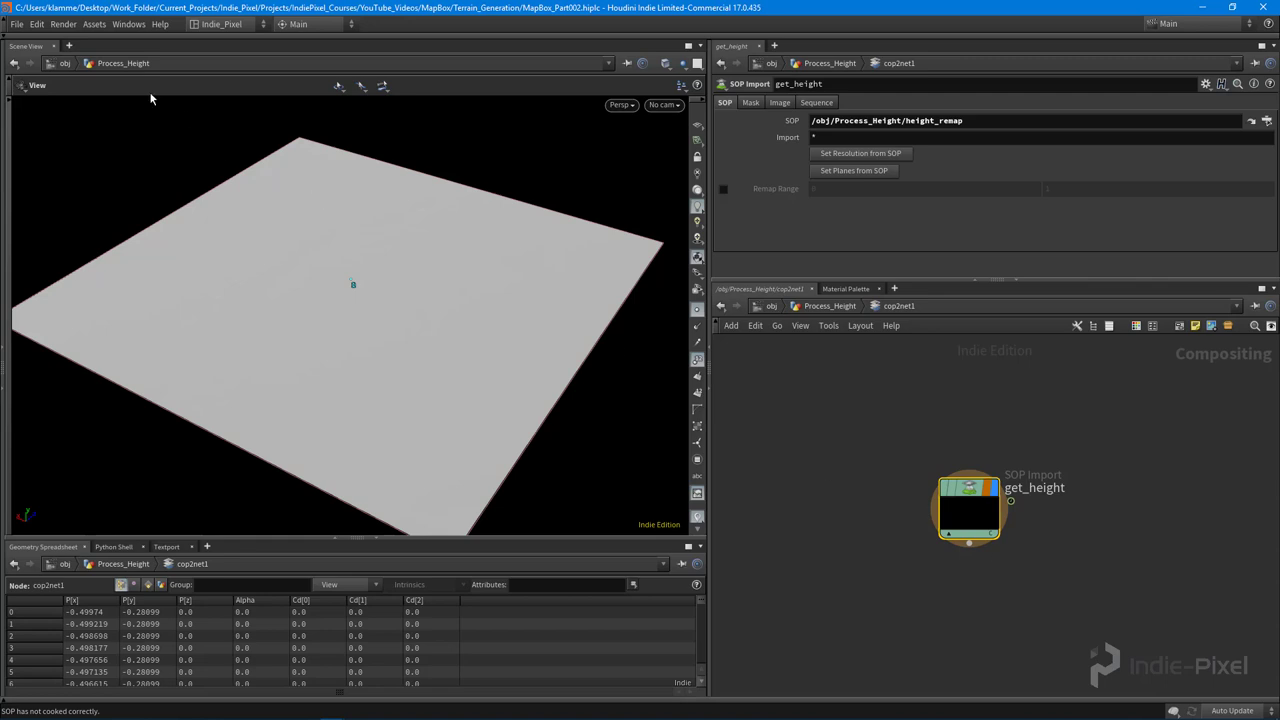
# - Add a Composite View pane tab beside the Scene View
pyautogui.click(70, 47)
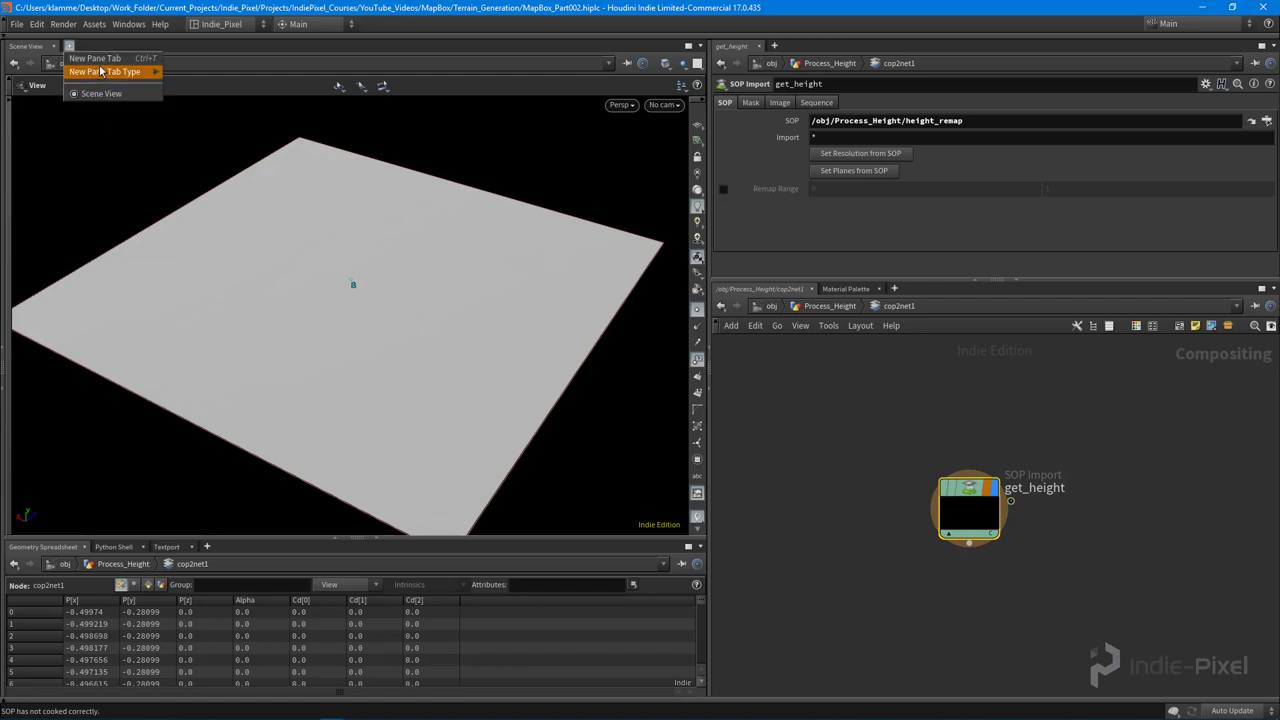
pyautogui.moveTo(105, 72)
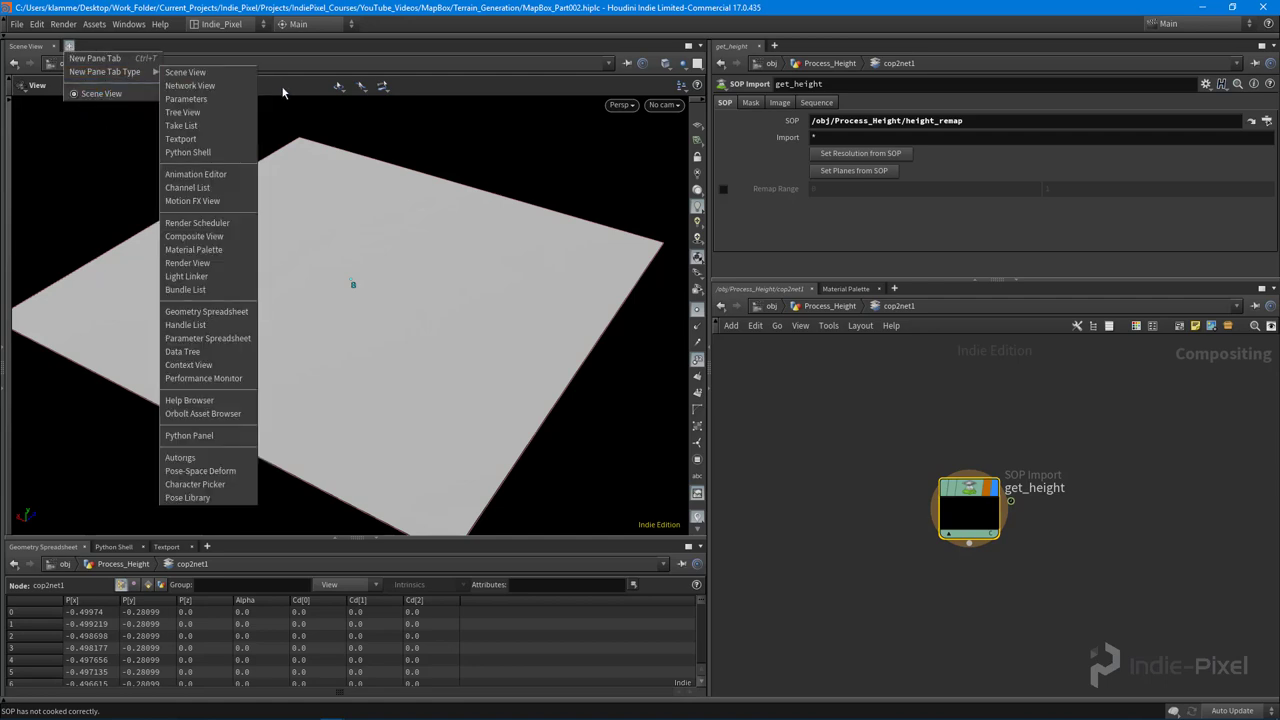
pyautogui.click(227, 238)
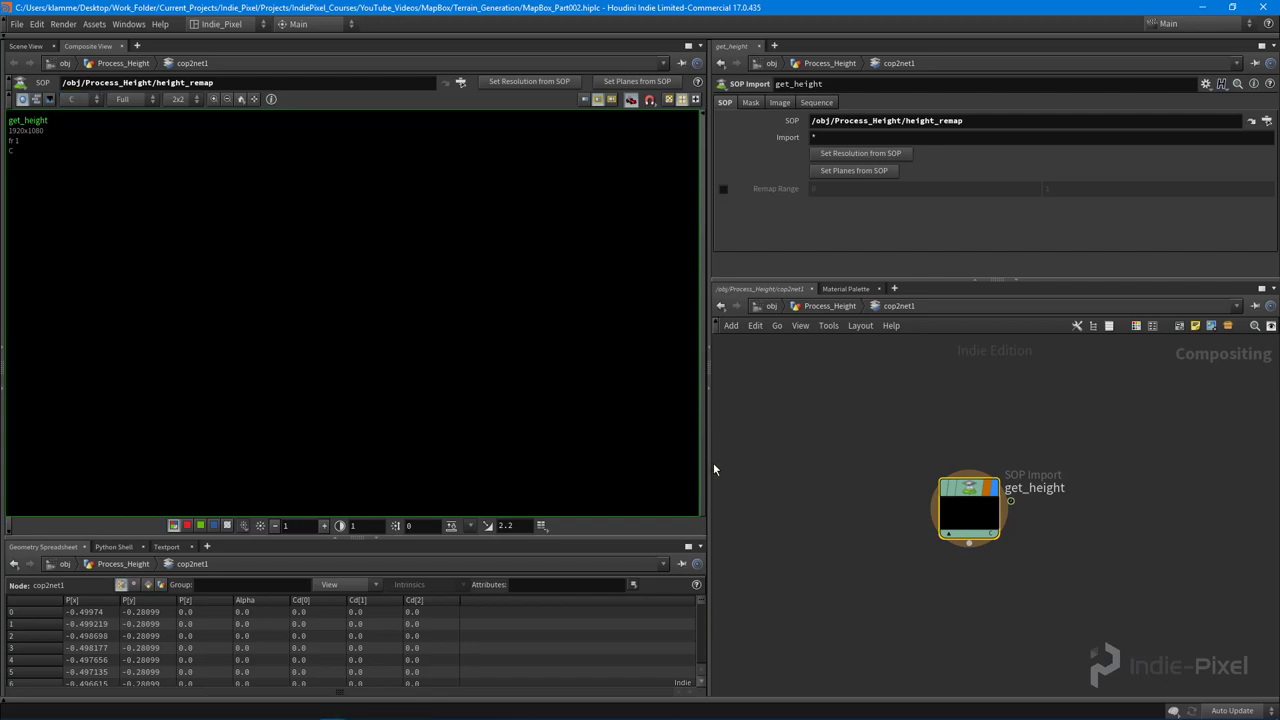
# - Set the get_height import node's resolution and planes from its source SOP
pyautogui.moveTo(963, 507)
pyautogui.mouseDown()
pyautogui.moveTo(969, 478)
pyautogui.moveTo(962, 505)
pyautogui.mouseUp()
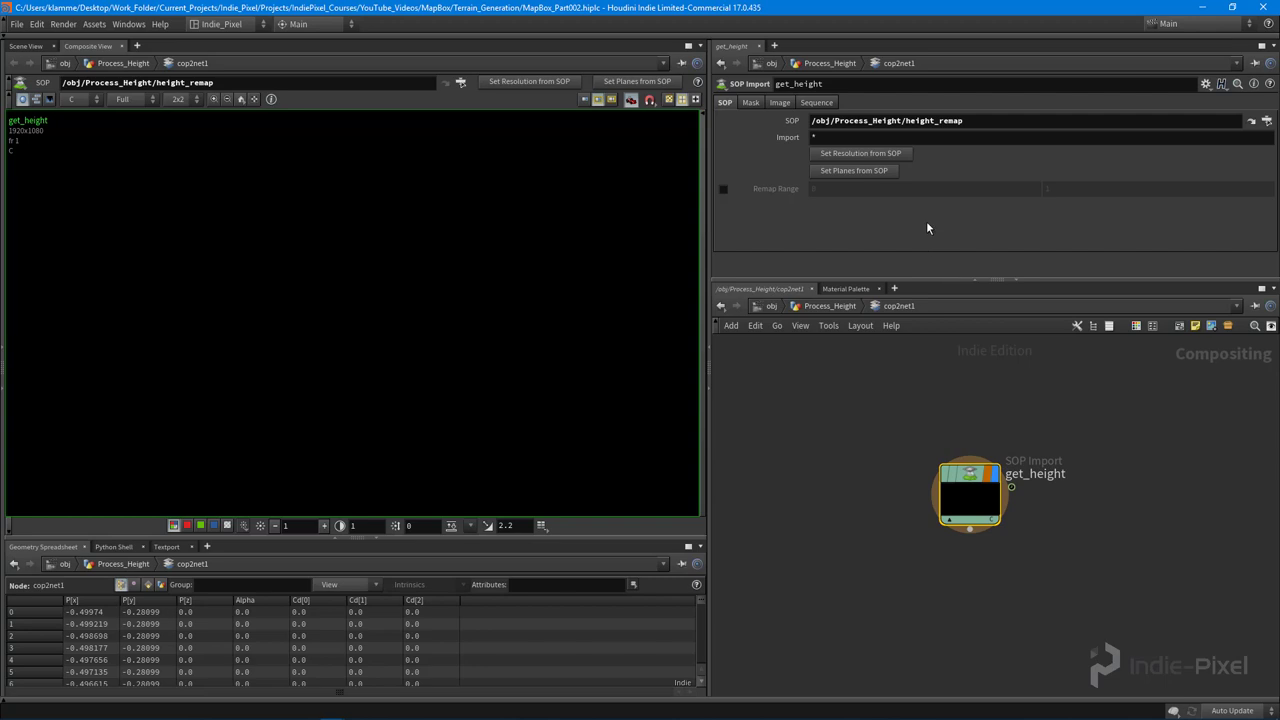
pyautogui.click(863, 155)
pyautogui.click(859, 171)
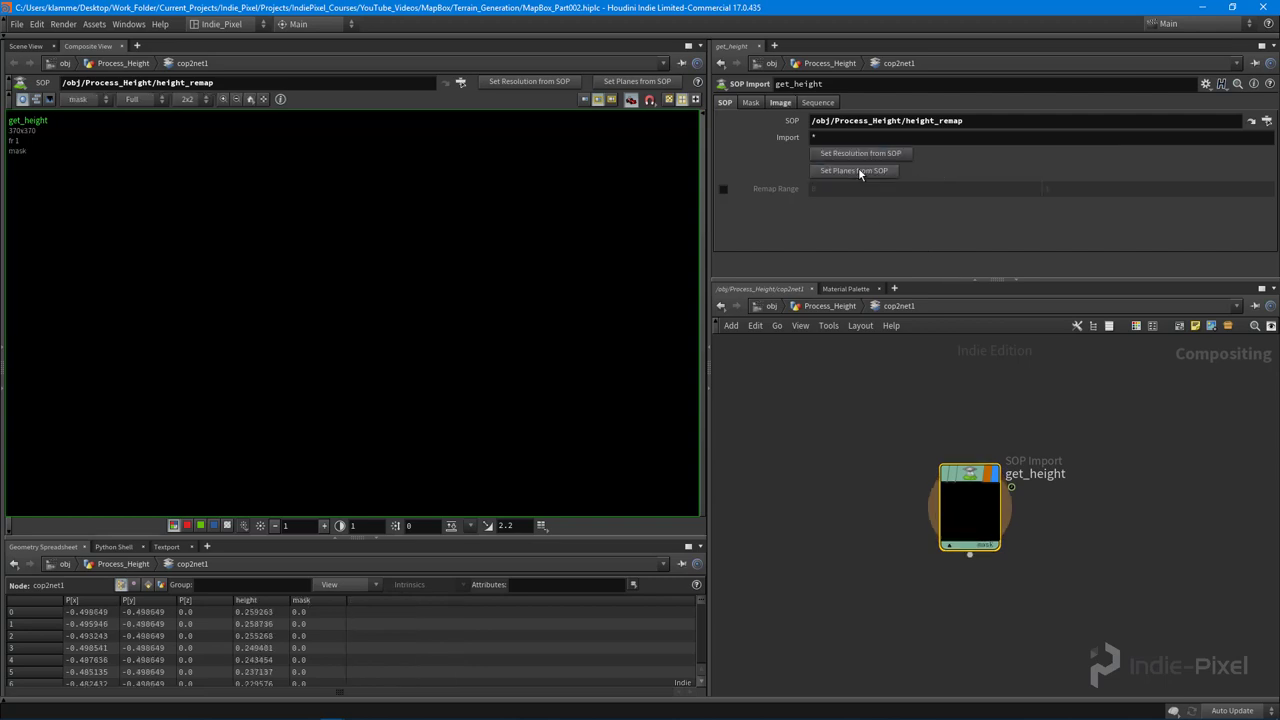
# - Display the height plane in the composite view and in the get_height node's preview
pyautogui.click(80, 99)
pyautogui.click(80, 127)
pyautogui.click(984, 545)
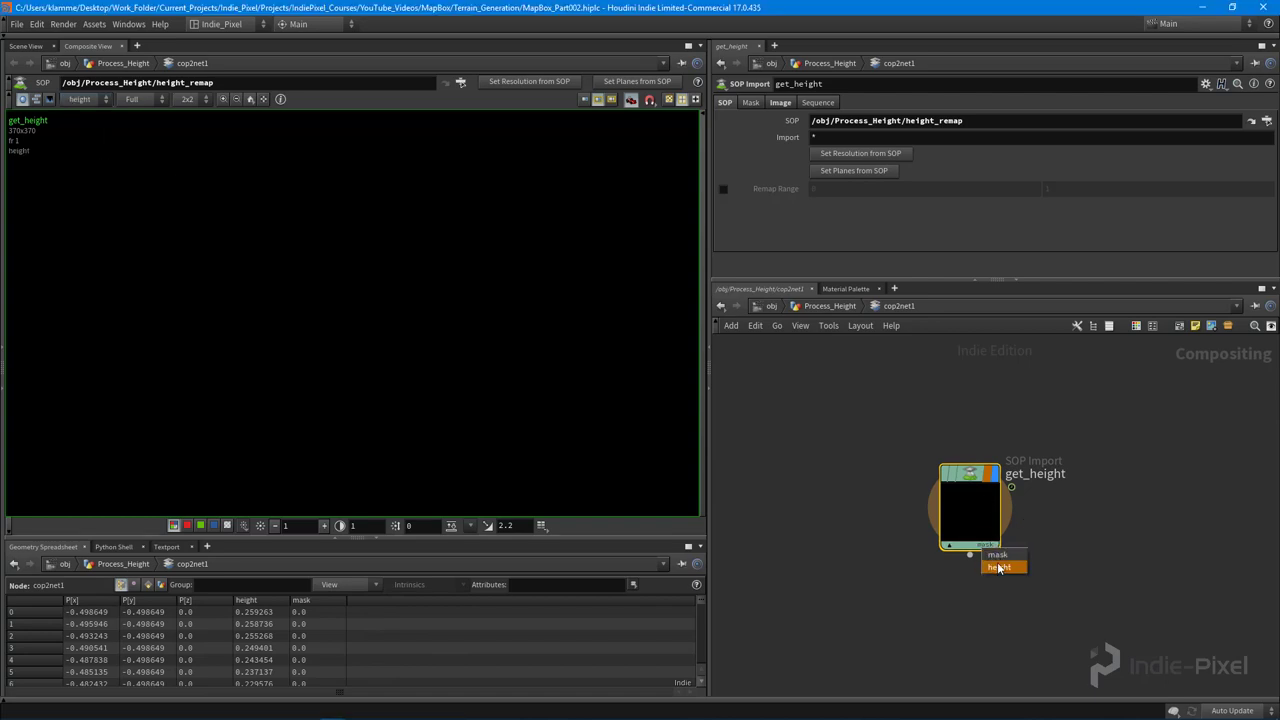
pyautogui.click(999, 567)
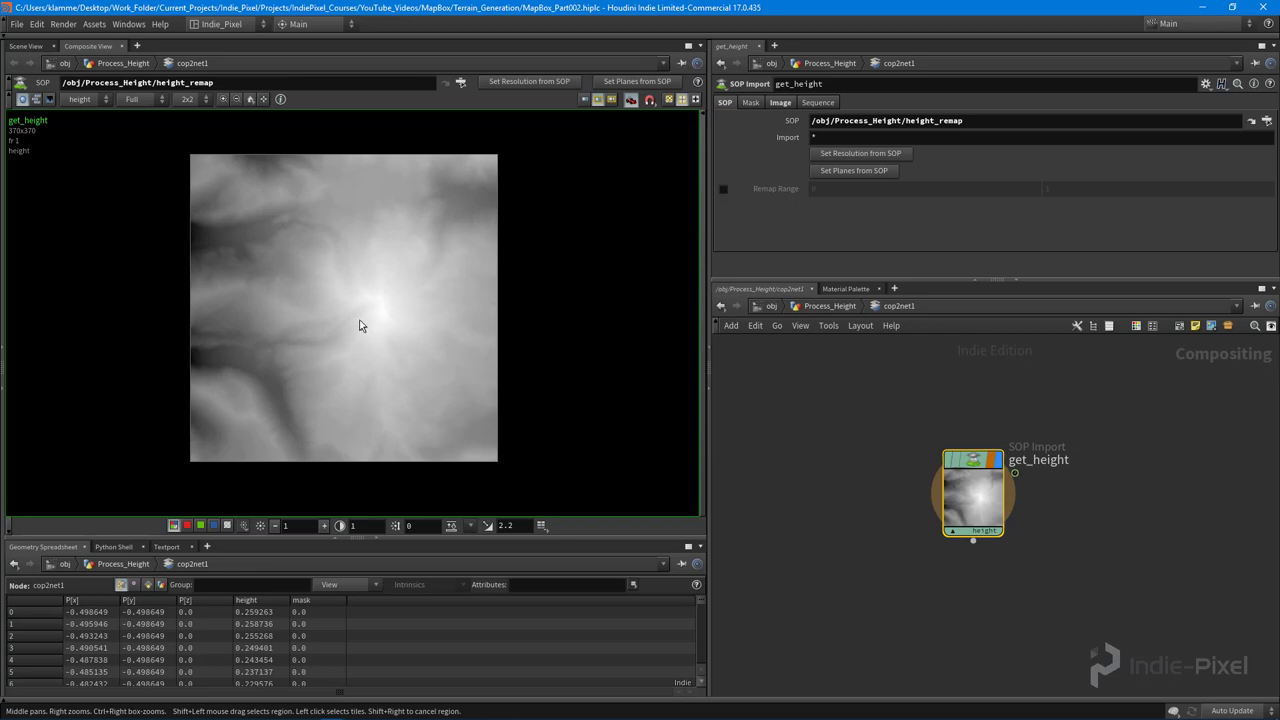
pyautogui.moveTo(424, 352); pyautogui.dragTo(206, 363, button='right')
pyautogui.moveTo(206, 363); pyautogui.dragTo(466, 349, button='middle')
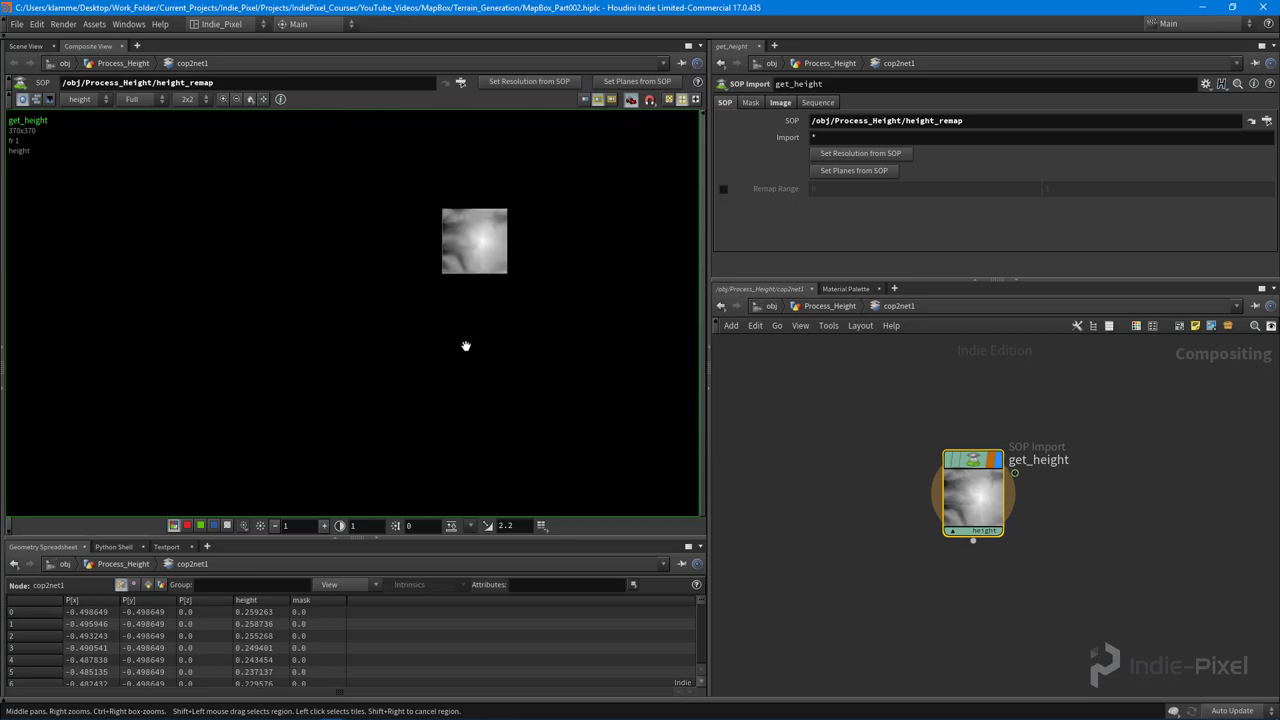
pyautogui.press('h')
pyautogui.moveTo(414, 341); pyautogui.dragTo(447, 327, button='right')
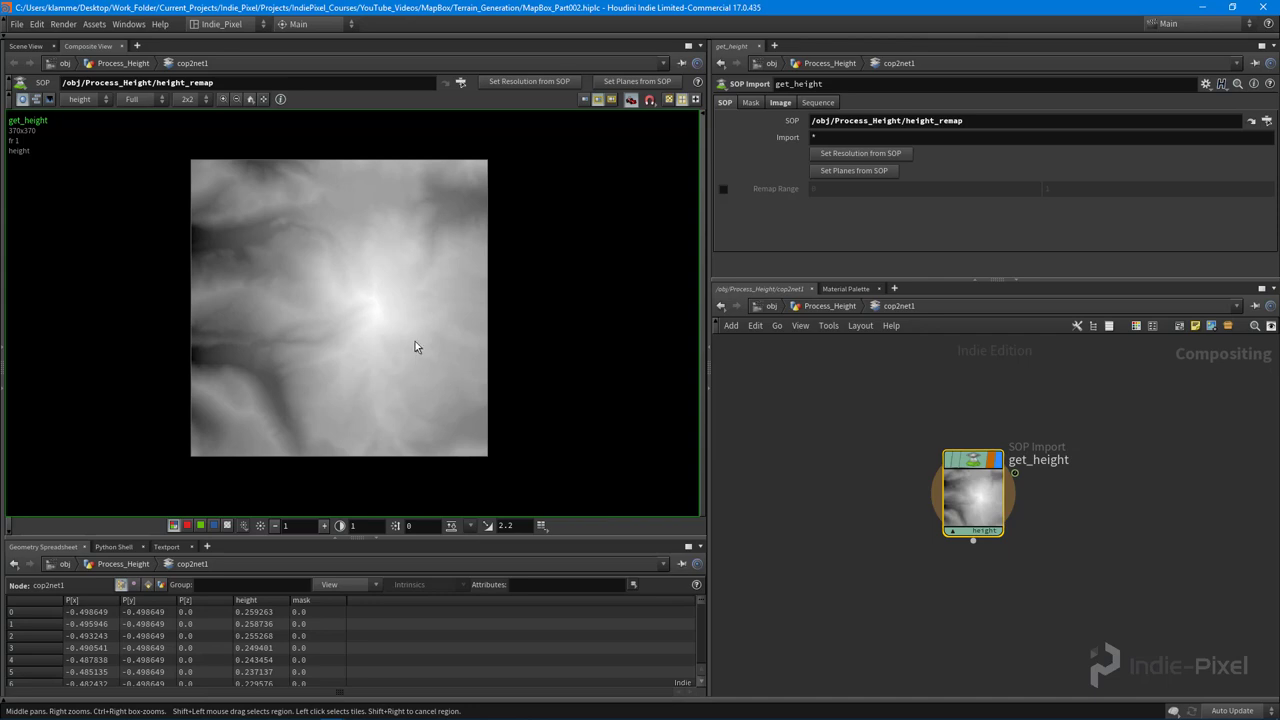
pyautogui.moveTo(322, 329); pyautogui.dragTo(322, 331, button='right')
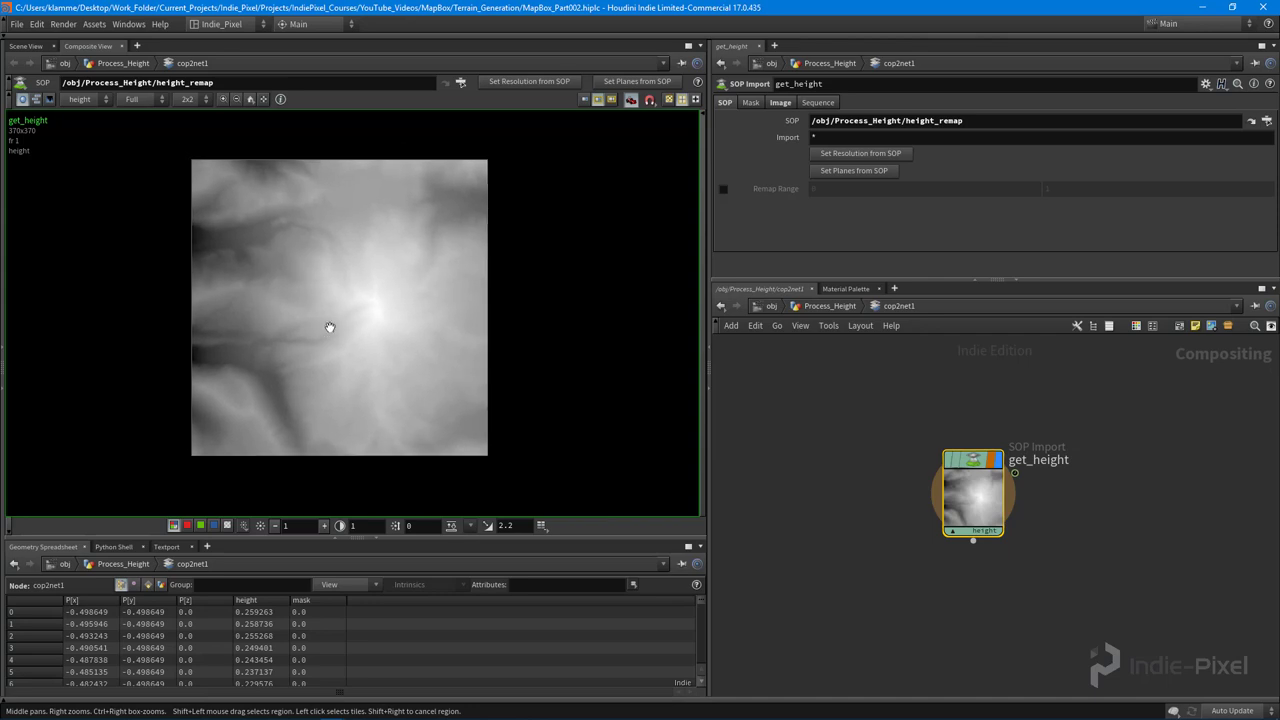
# - Add a ROP File Output node below the get_height node in the compositing network
pyautogui.moveTo(962, 634); pyautogui.dragTo(952, 553, button='middle')
pyautogui.click(952, 553)
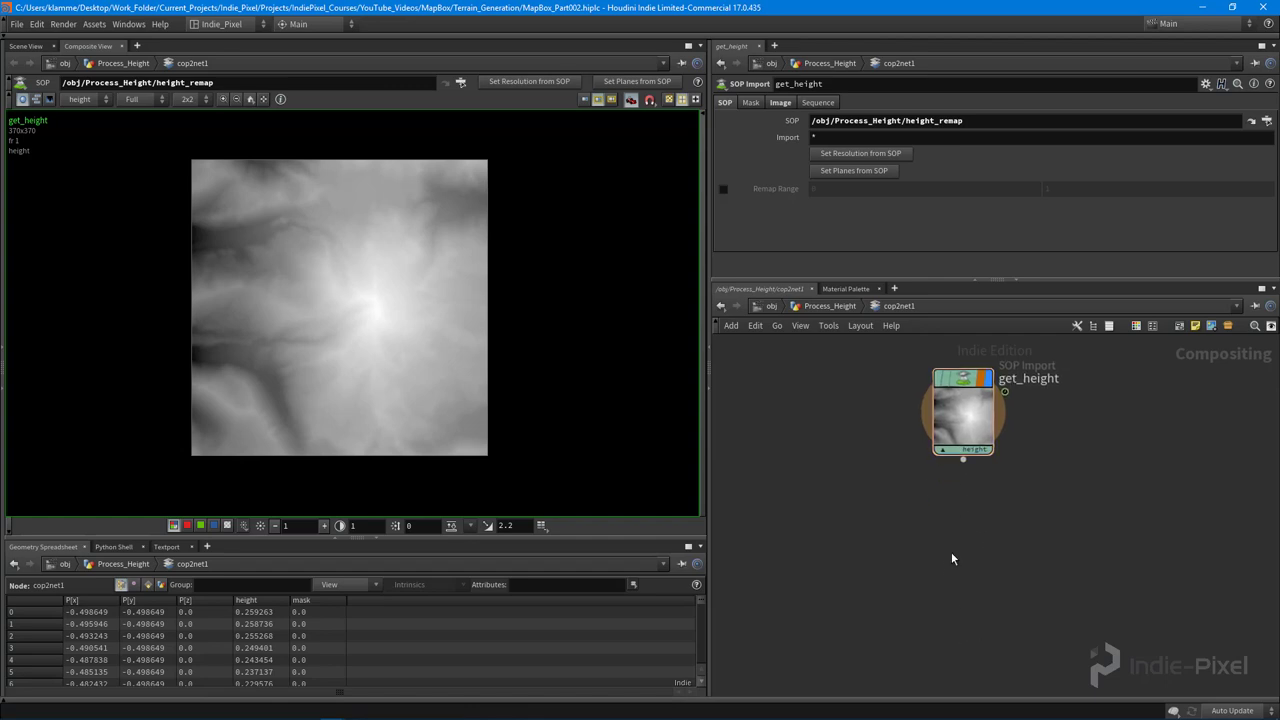
pyautogui.press('Tab')
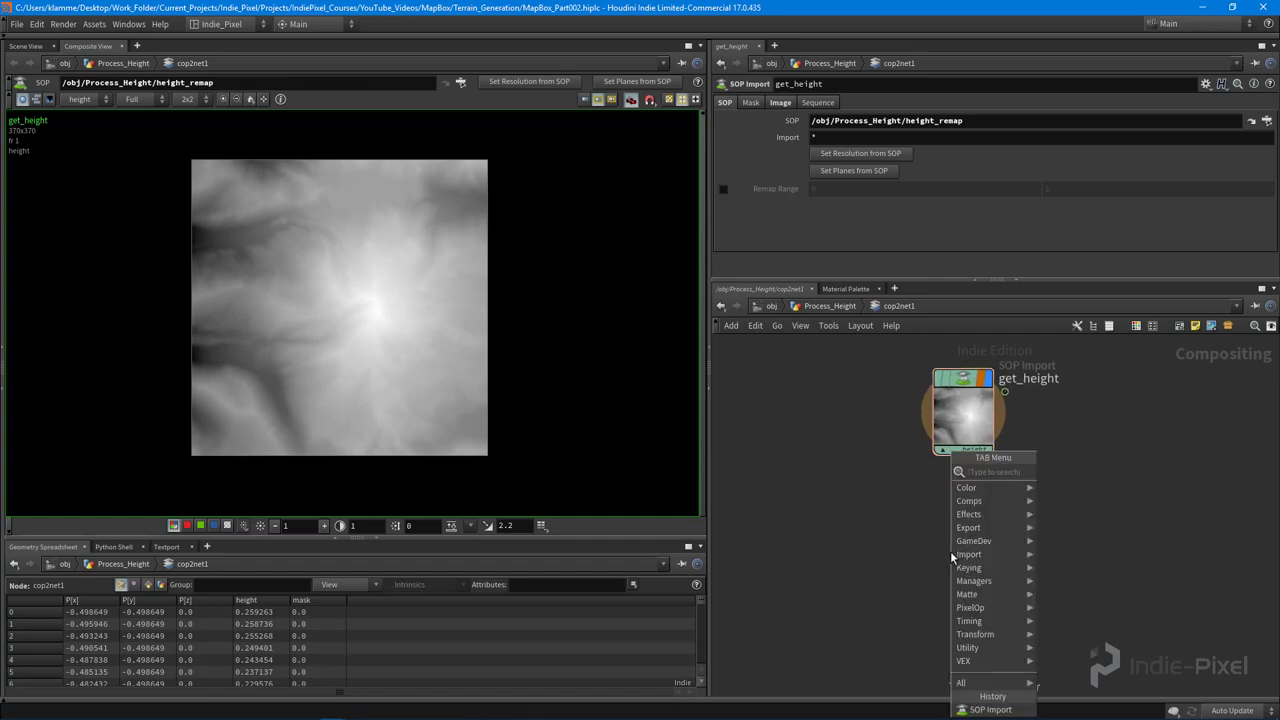
pyautogui.write('rop')
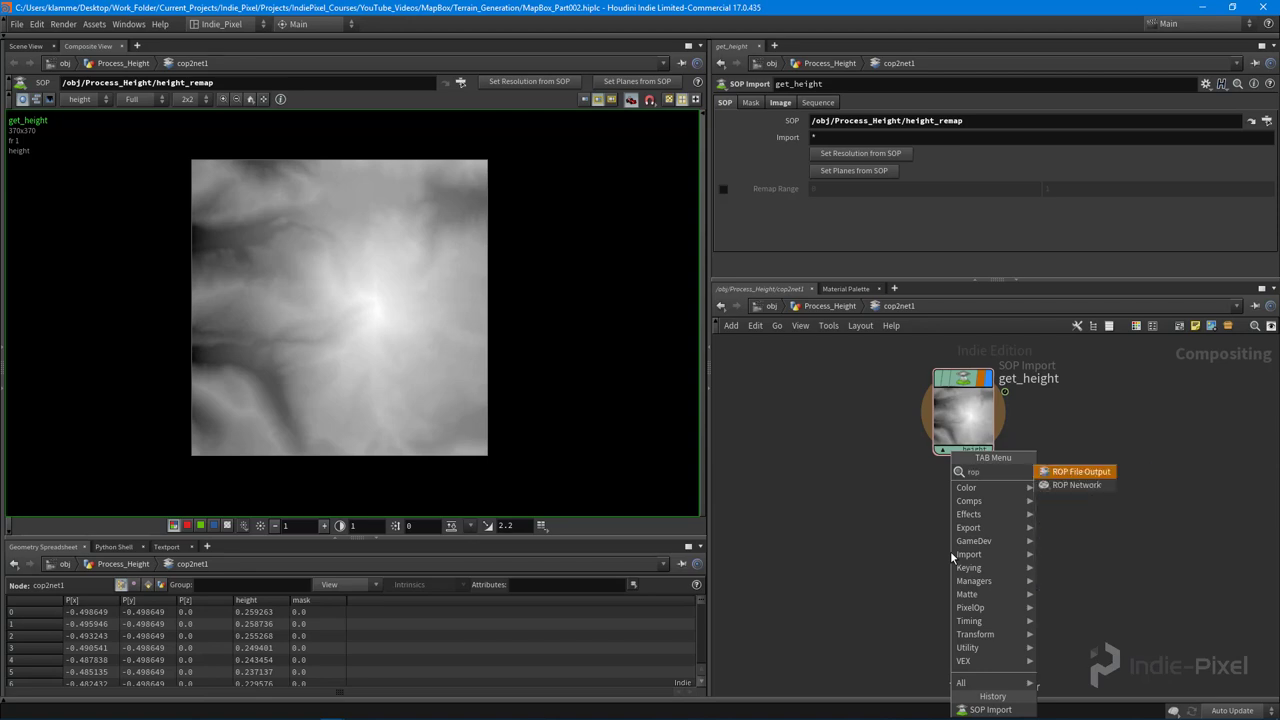
pyautogui.press('Return')
pyautogui.click(964, 553)
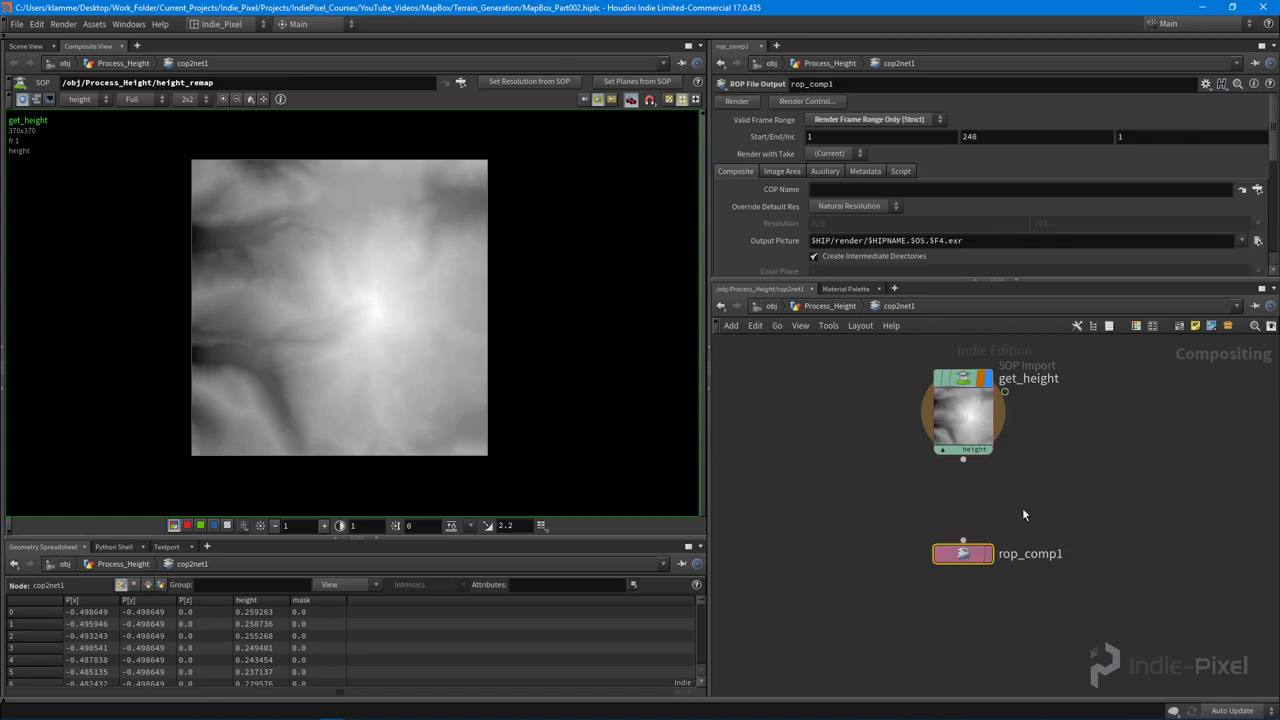
# - Connect the output of get_height to the input of the ROP File Output node
pyautogui.moveTo(1022, 509); pyautogui.dragTo(1018, 497, button='middle')
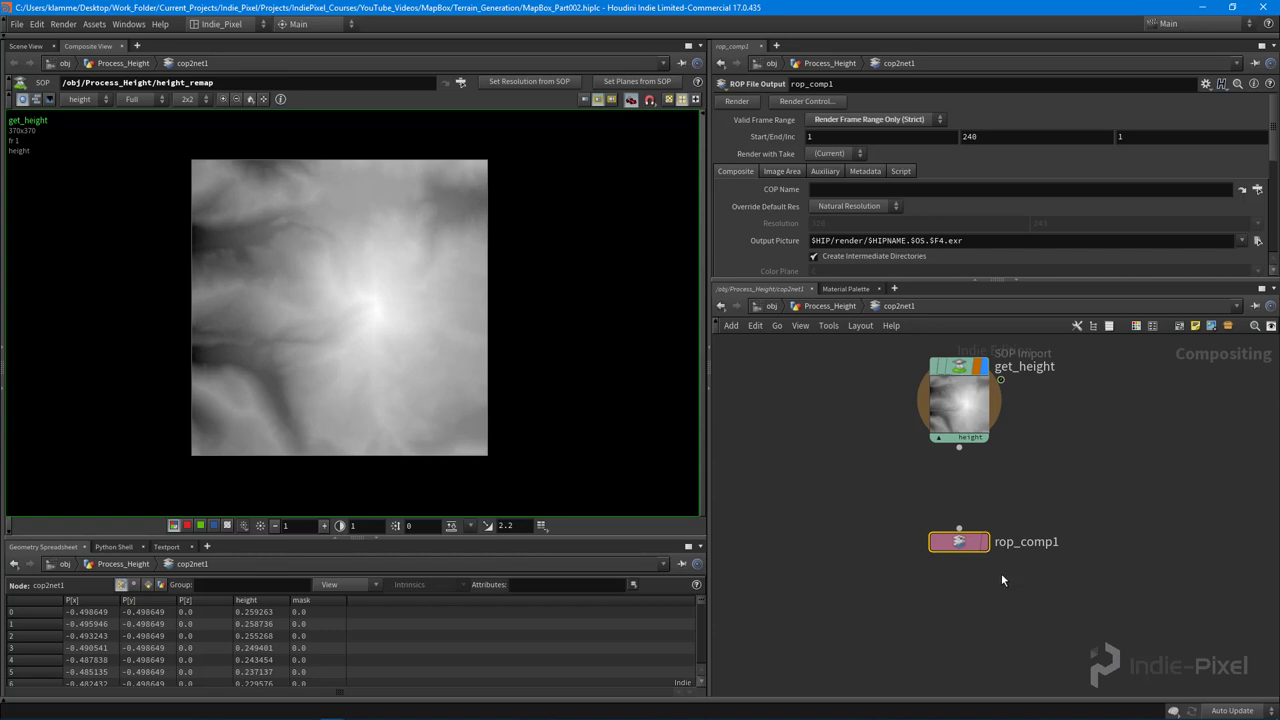
pyautogui.click(958, 457)
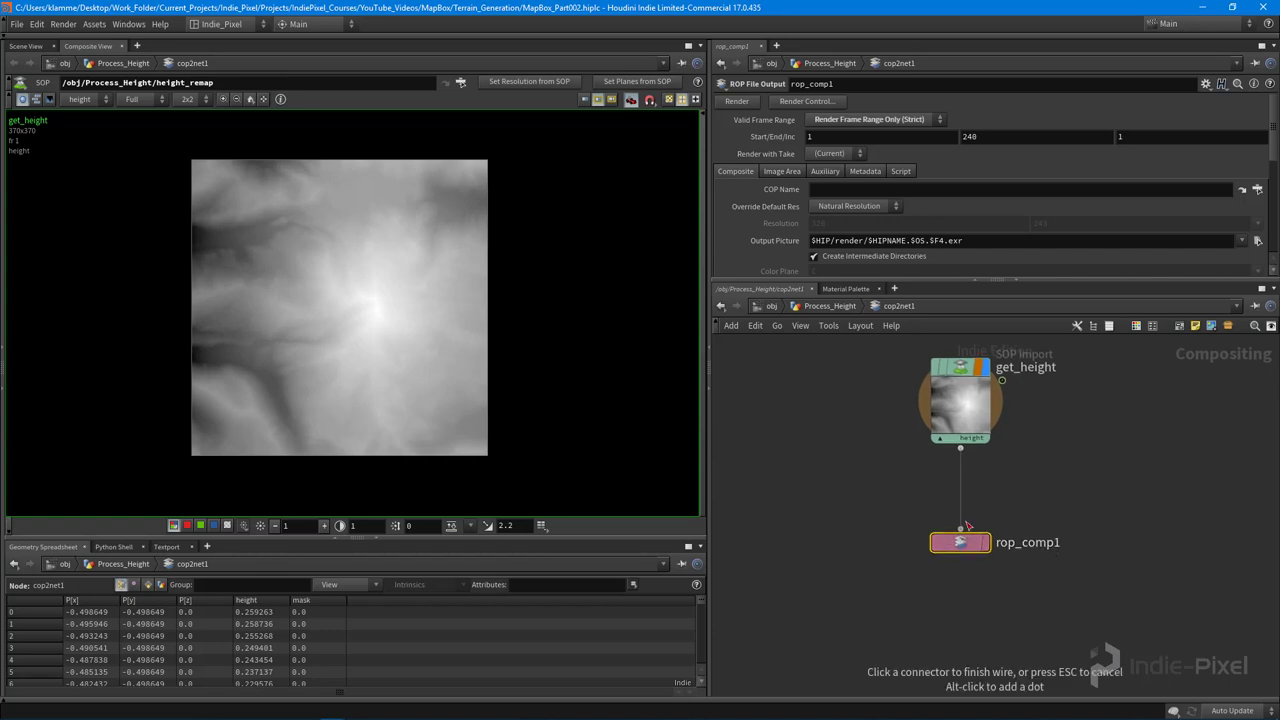
pyautogui.click(960, 529)
pyautogui.moveTo(1059, 395); pyautogui.dragTo(1057, 415, button='middle')
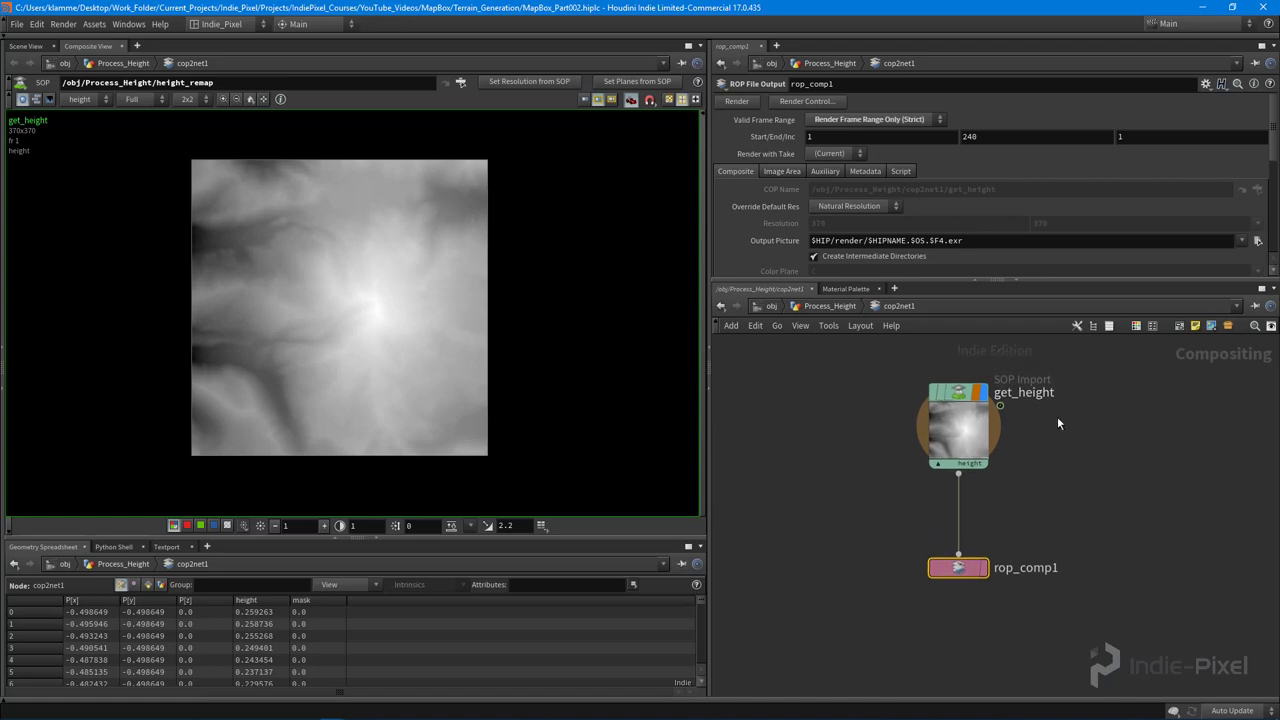
pyautogui.moveTo(898, 365); pyautogui.dragTo(1023, 485)
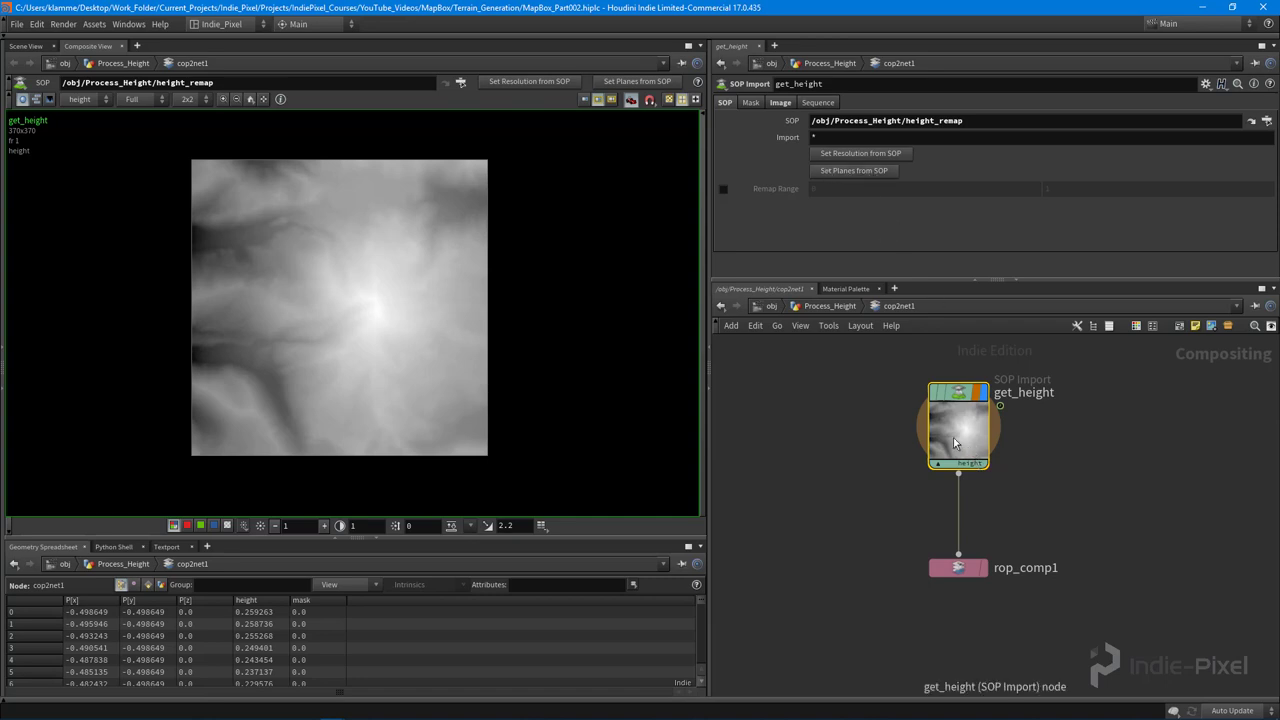
pyautogui.moveTo(1011, 428); pyautogui.dragTo(1008, 443, button='middle')
pyautogui.moveTo(903, 380); pyautogui.dragTo(1061, 530)
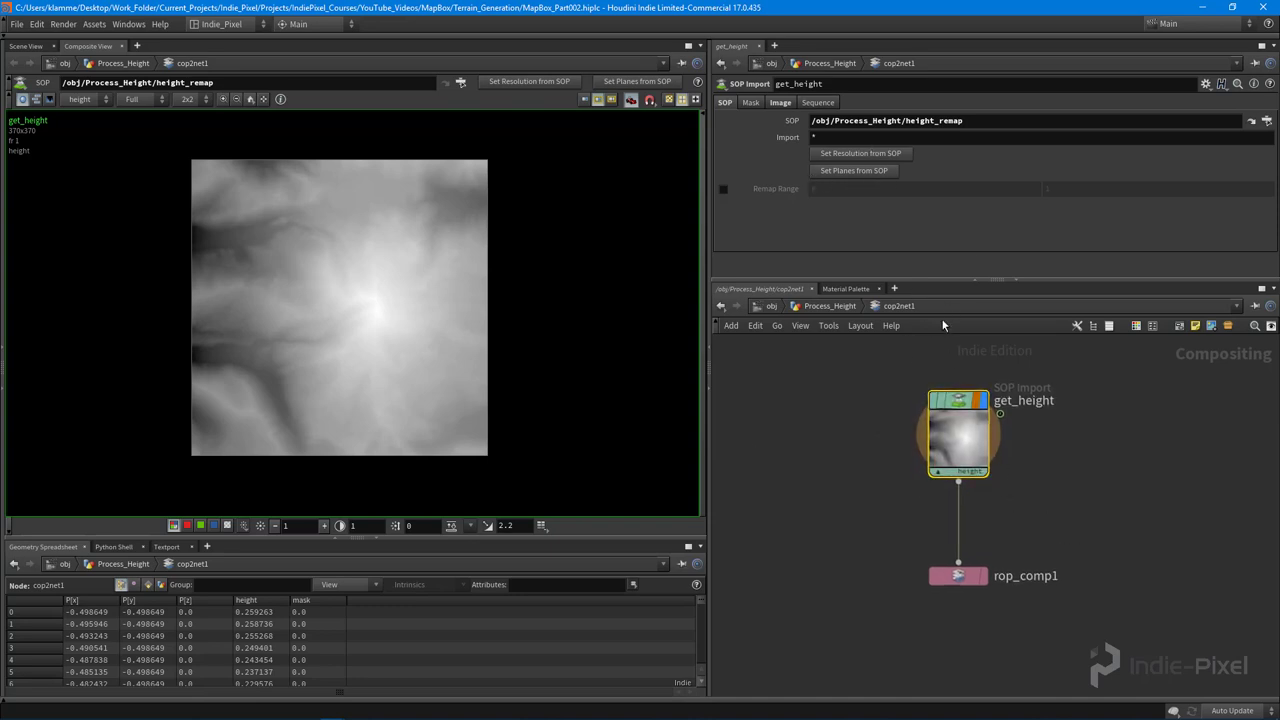
pyautogui.moveTo(940, 435); pyautogui.dragTo(940, 444)
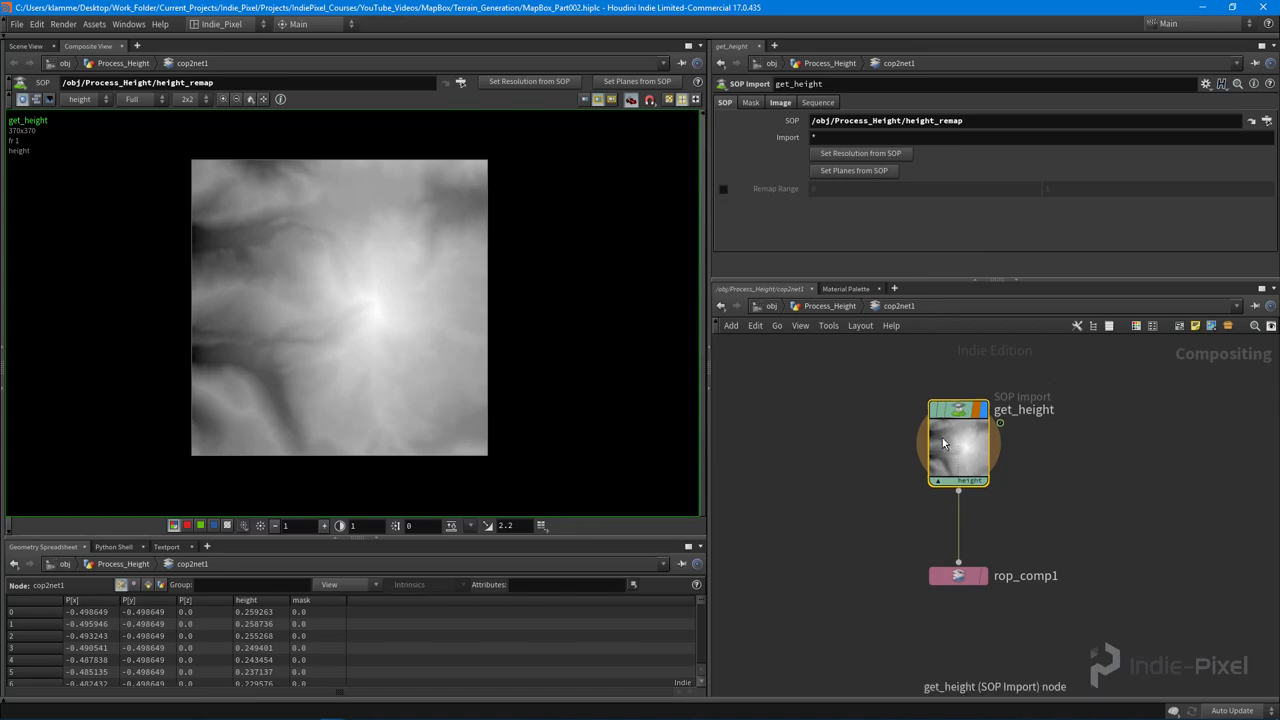
# - Compare the mask and height planes of get_height in the composite view, ending on the height plane
pyautogui.click(80, 99)
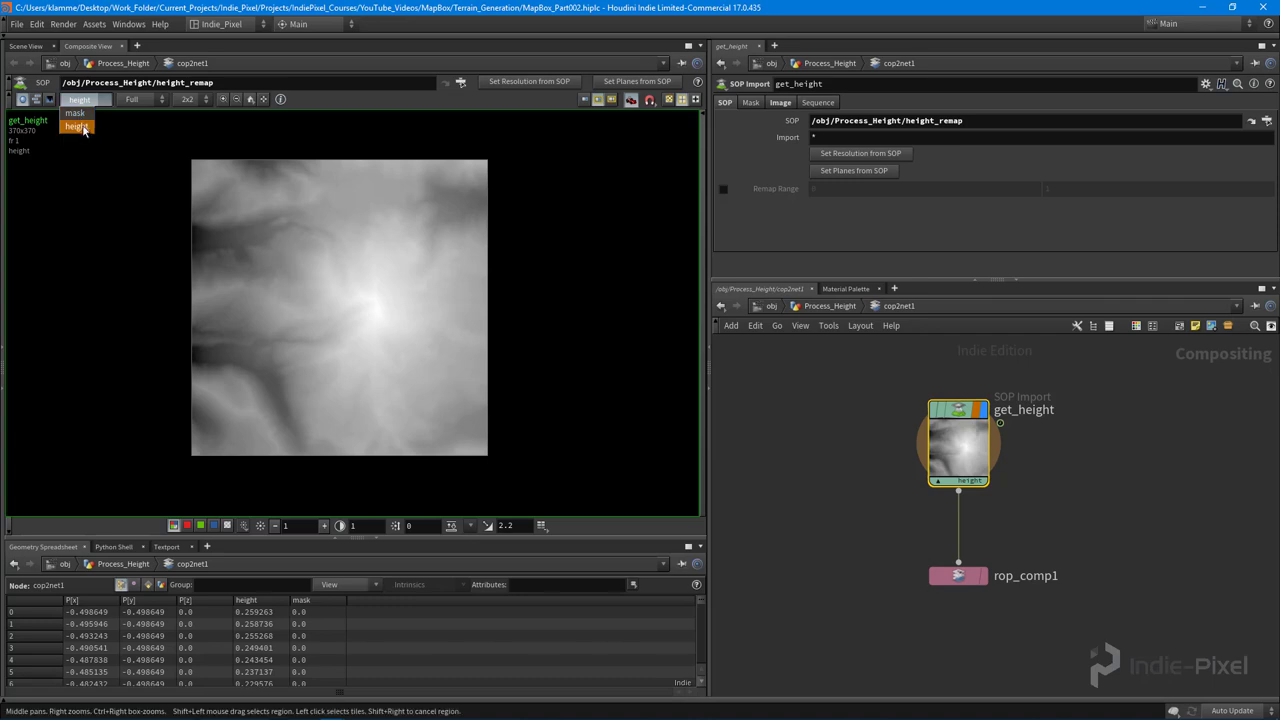
pyautogui.click(78, 127)
pyautogui.click(80, 99)
pyautogui.click(80, 114)
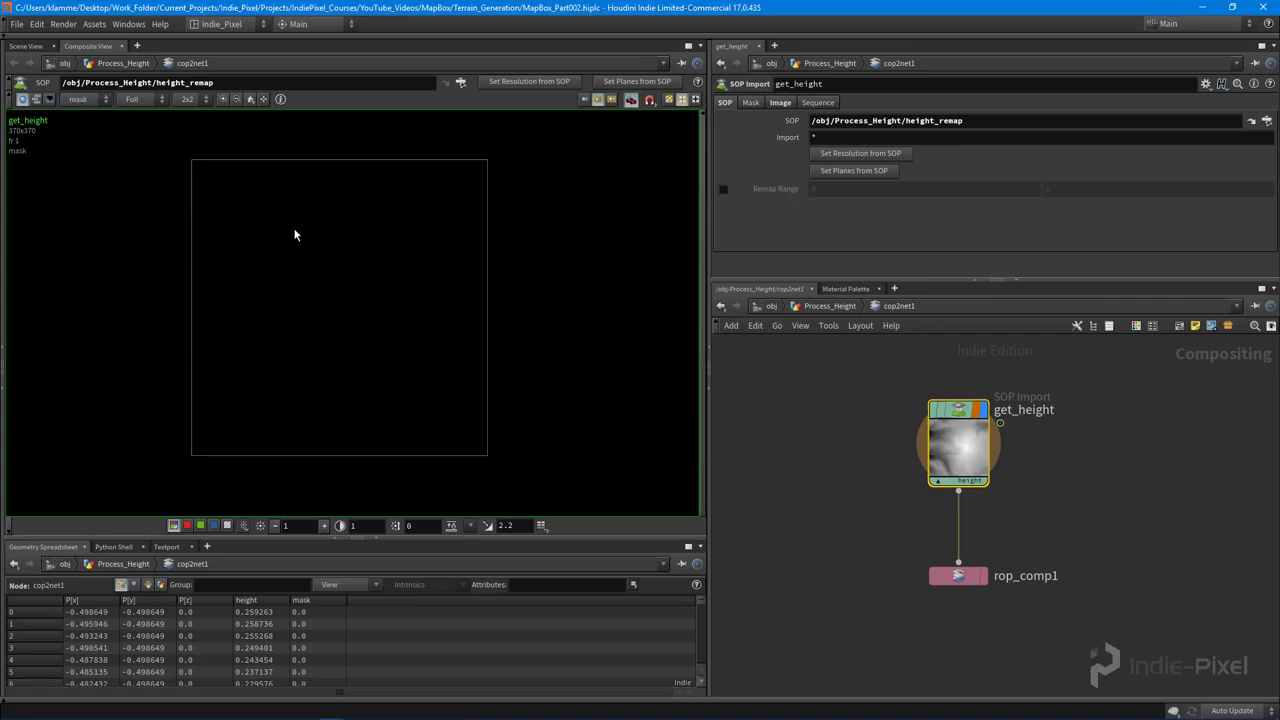
pyautogui.click(84, 99)
pyautogui.click(84, 128)
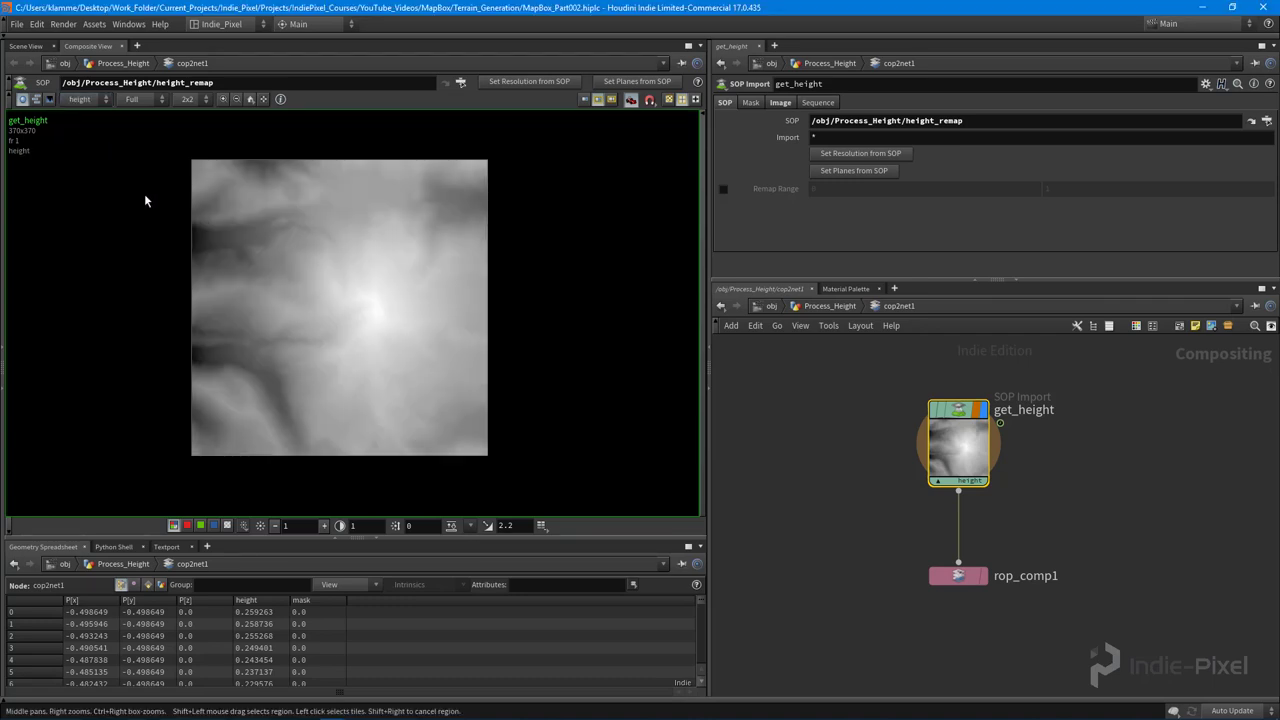
# - Switch the get_height node's thumbnail preview to the mask plane and back to height
pyautogui.scroll(1, 311, 306)
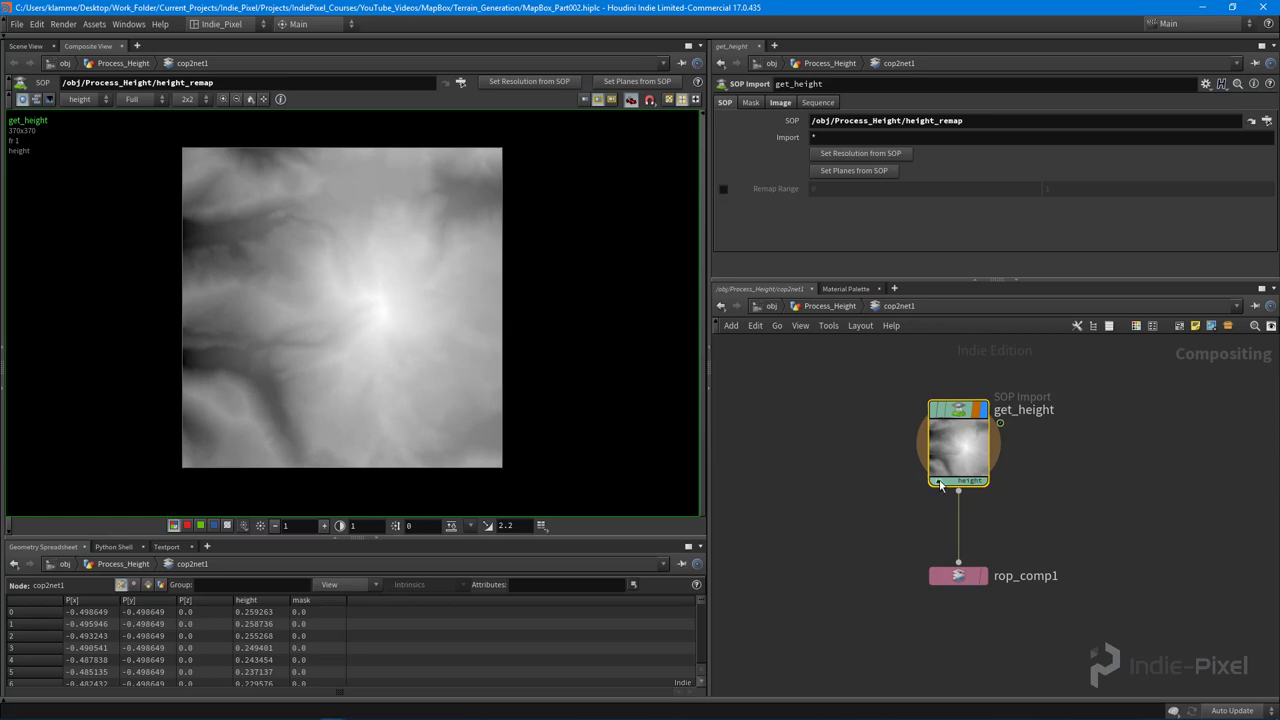
pyautogui.moveTo(998, 491); pyautogui.dragTo(1003, 498, button='middle')
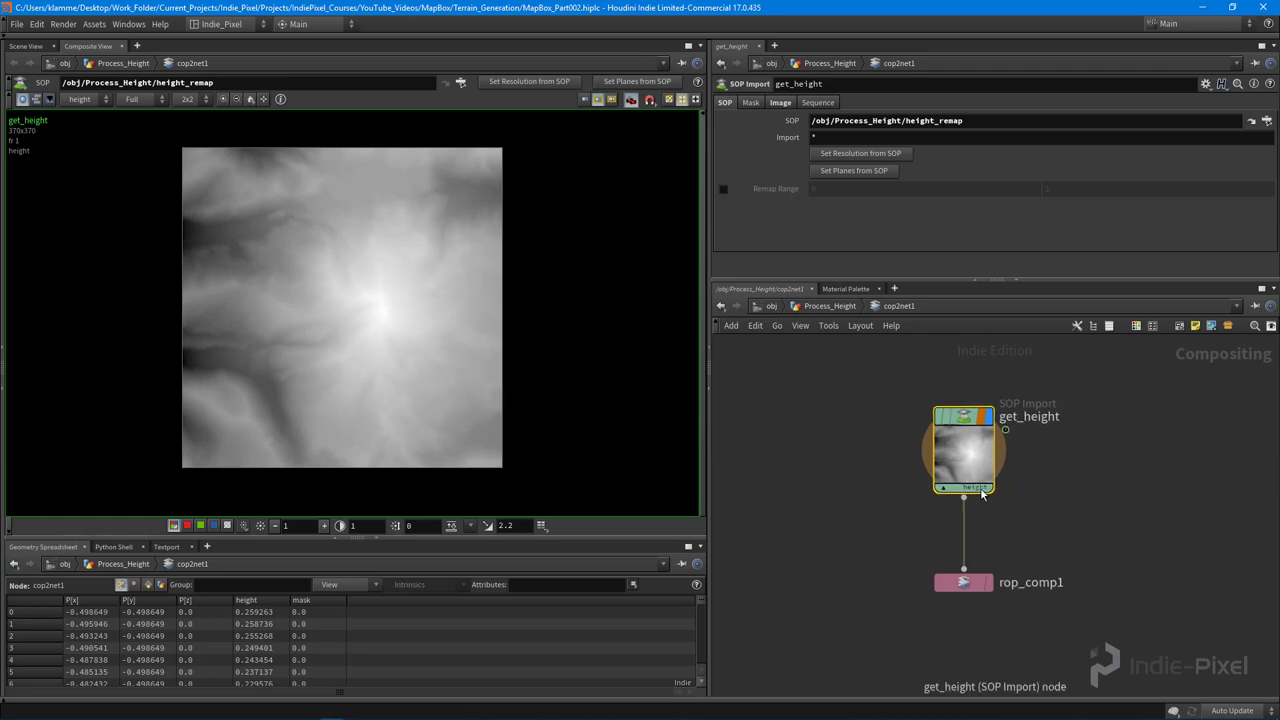
pyautogui.click(981, 489)
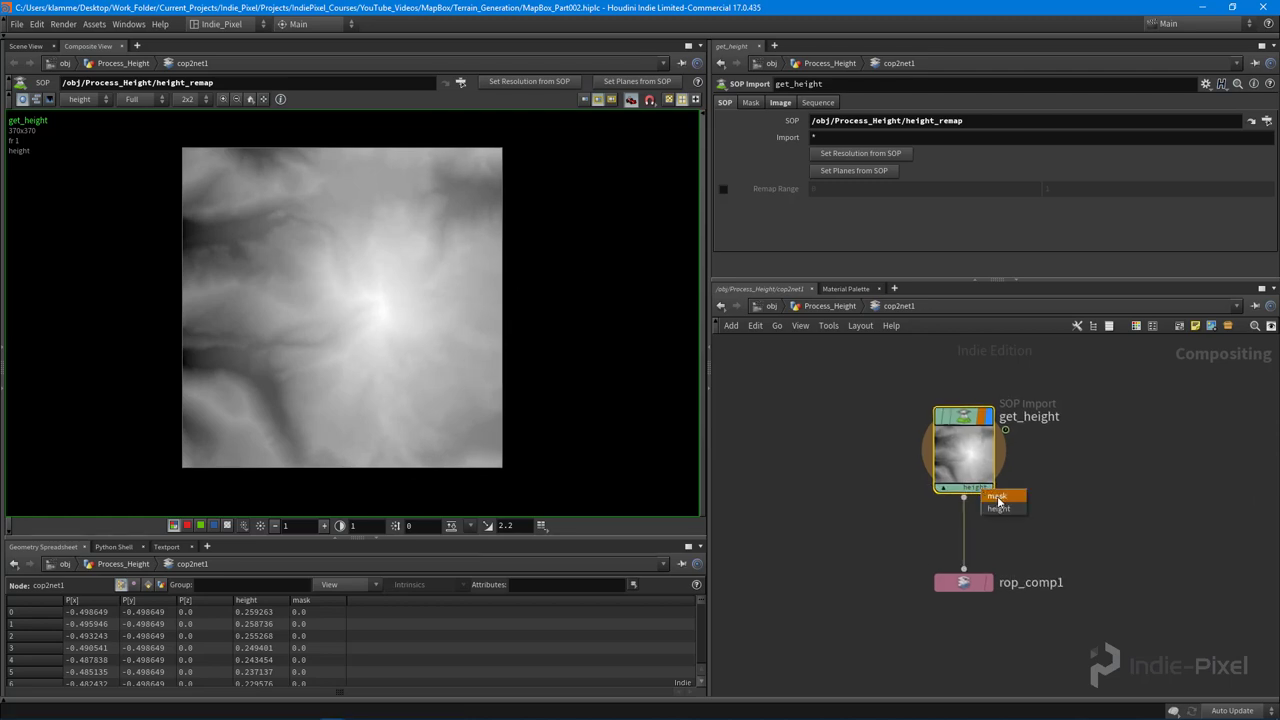
pyautogui.click(999, 497)
pyautogui.click(985, 487)
pyautogui.click(998, 507)
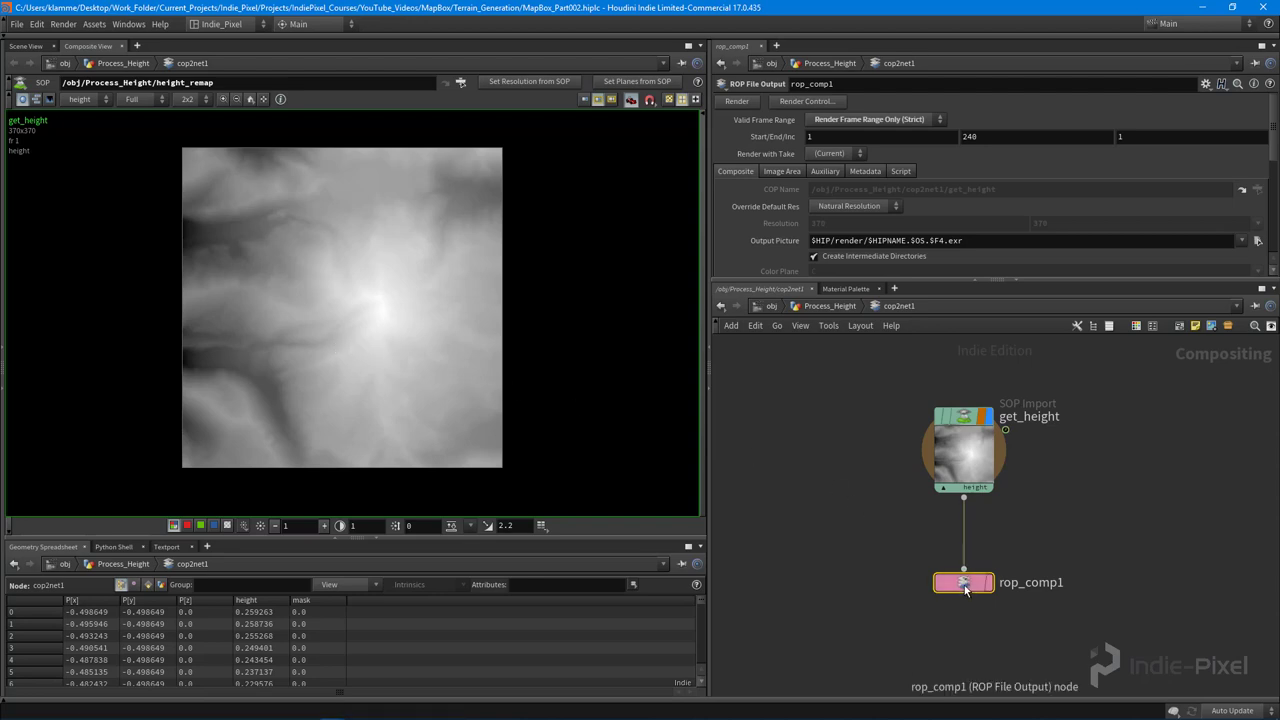
# - Examine the output picture and Plane Scope settings of the ROP File Output node rop_comp1
pyautogui.scroll(-2, 1127, 200)
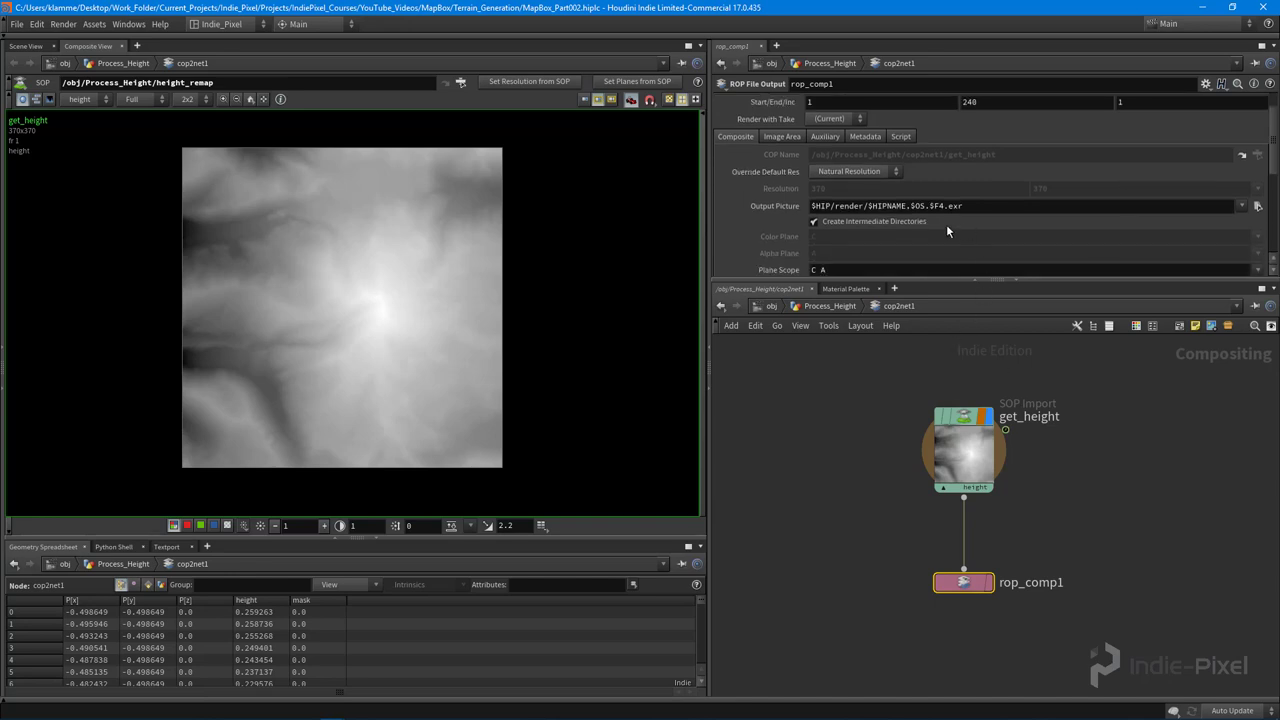
pyautogui.scroll(-3, 947, 231)
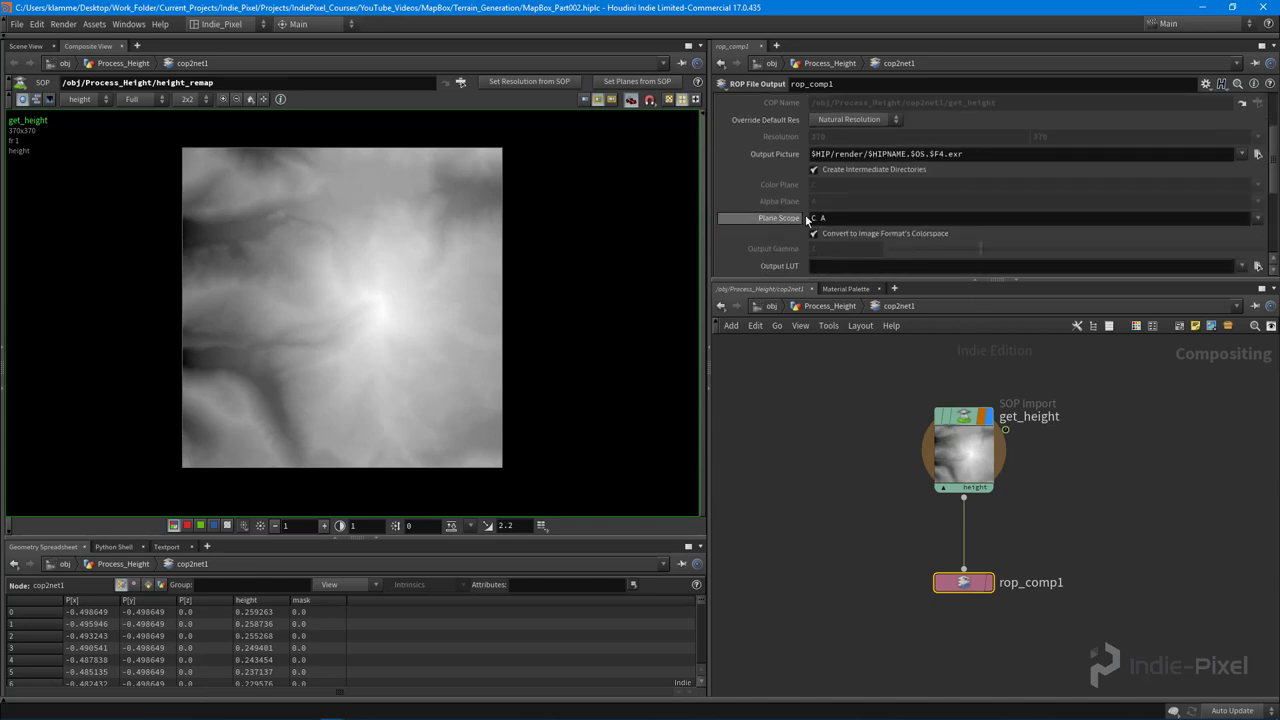
# - Replace the Plane Scope of the rop_comp1 output node with the height plane
pyautogui.moveTo(860, 219); pyautogui.dragTo(756, 220)
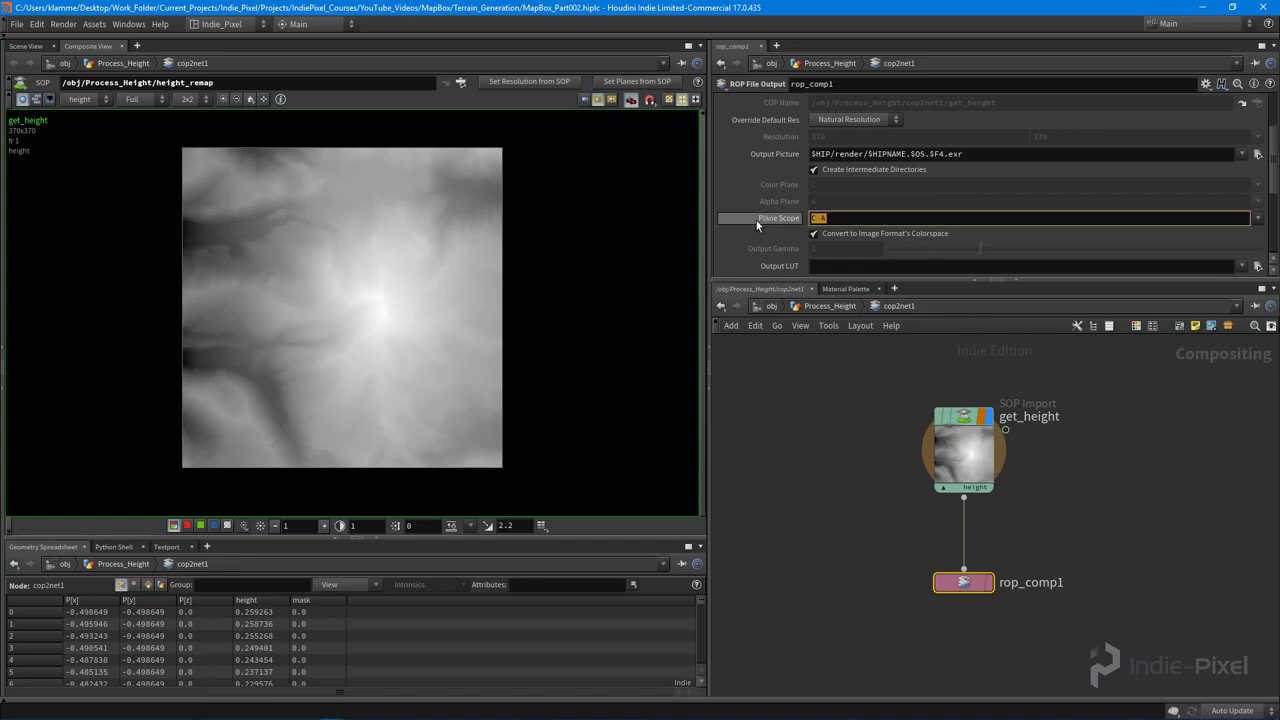
pyautogui.press('BackSpace')
pyautogui.click(1258, 223)
pyautogui.click(1245, 245)
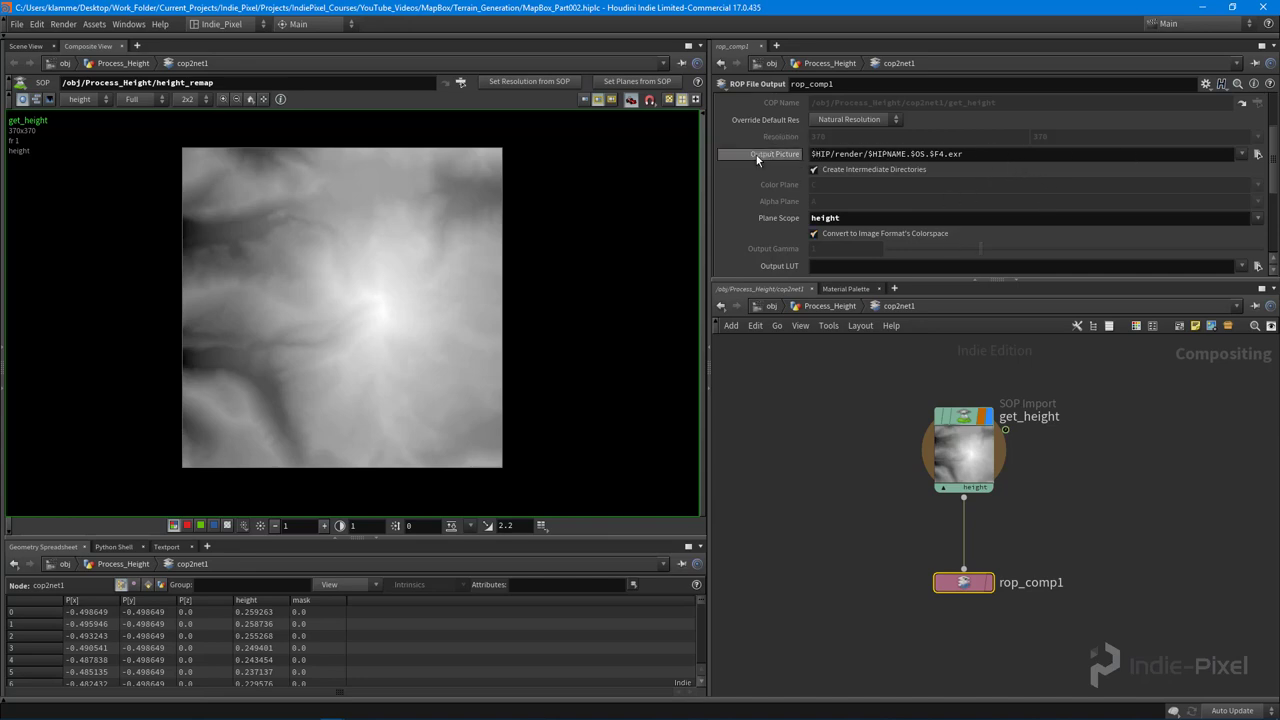
# - Browse for rop_comp1's output picture location and go to the $JOB/render/Brush_Masks/ folder
pyautogui.click(1258, 154)
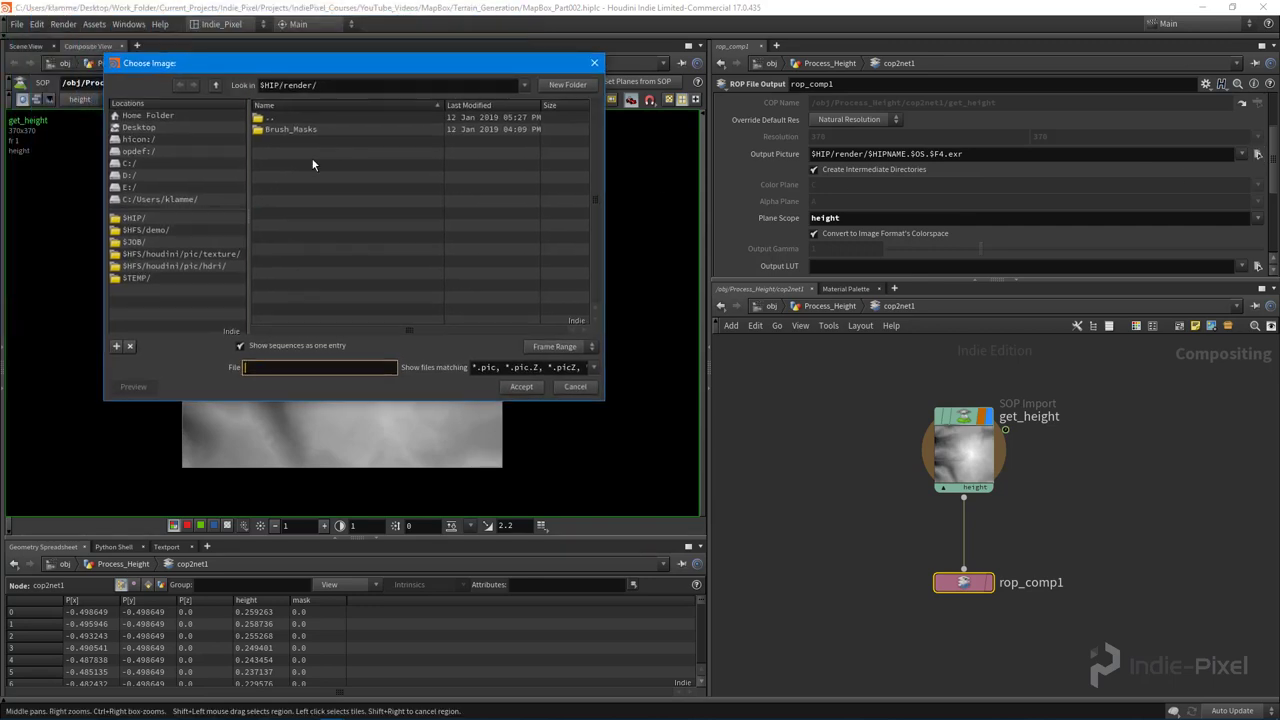
pyautogui.click(141, 220)
pyautogui.click(142, 243)
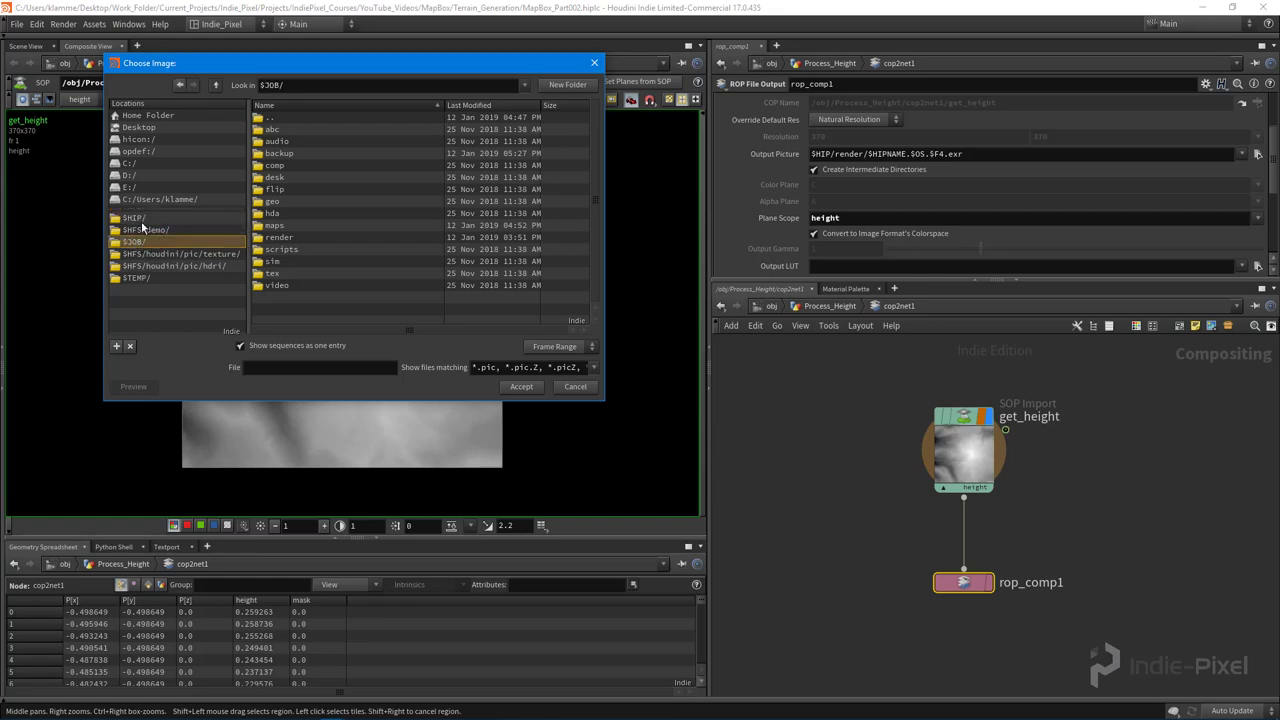
pyautogui.click(144, 219)
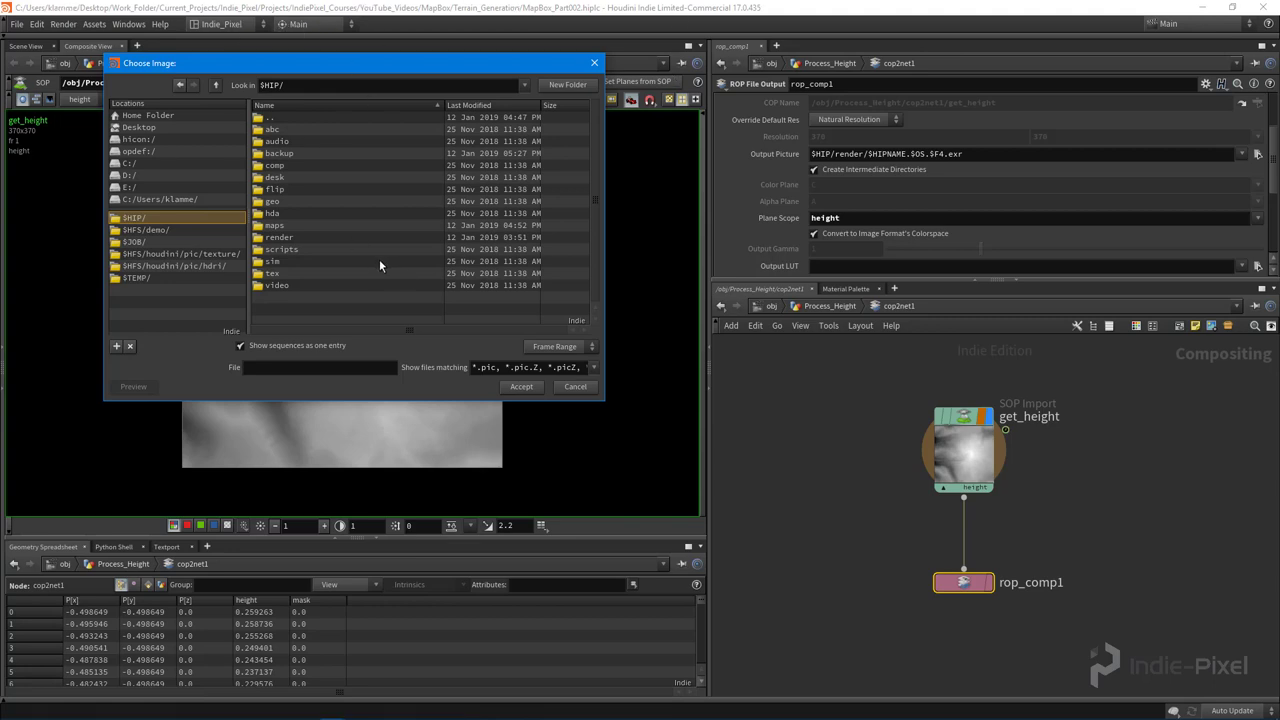
pyautogui.click(160, 242)
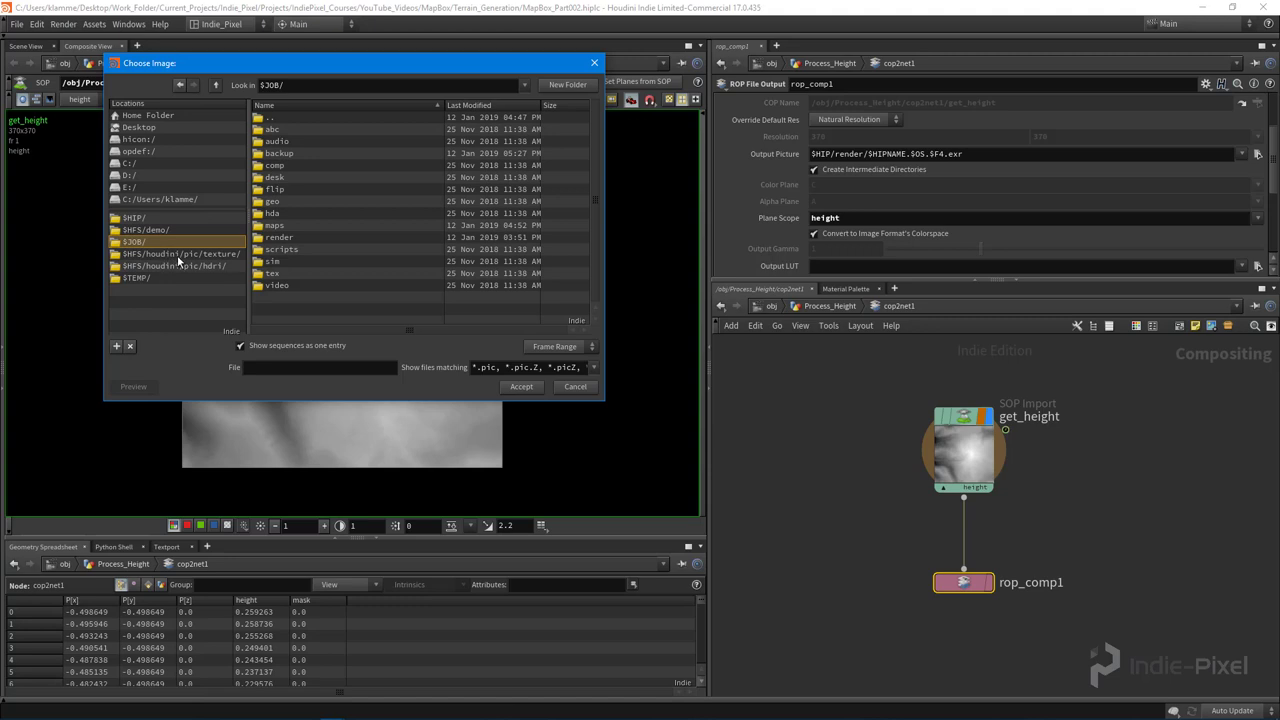
pyautogui.doubleClick(283, 238)
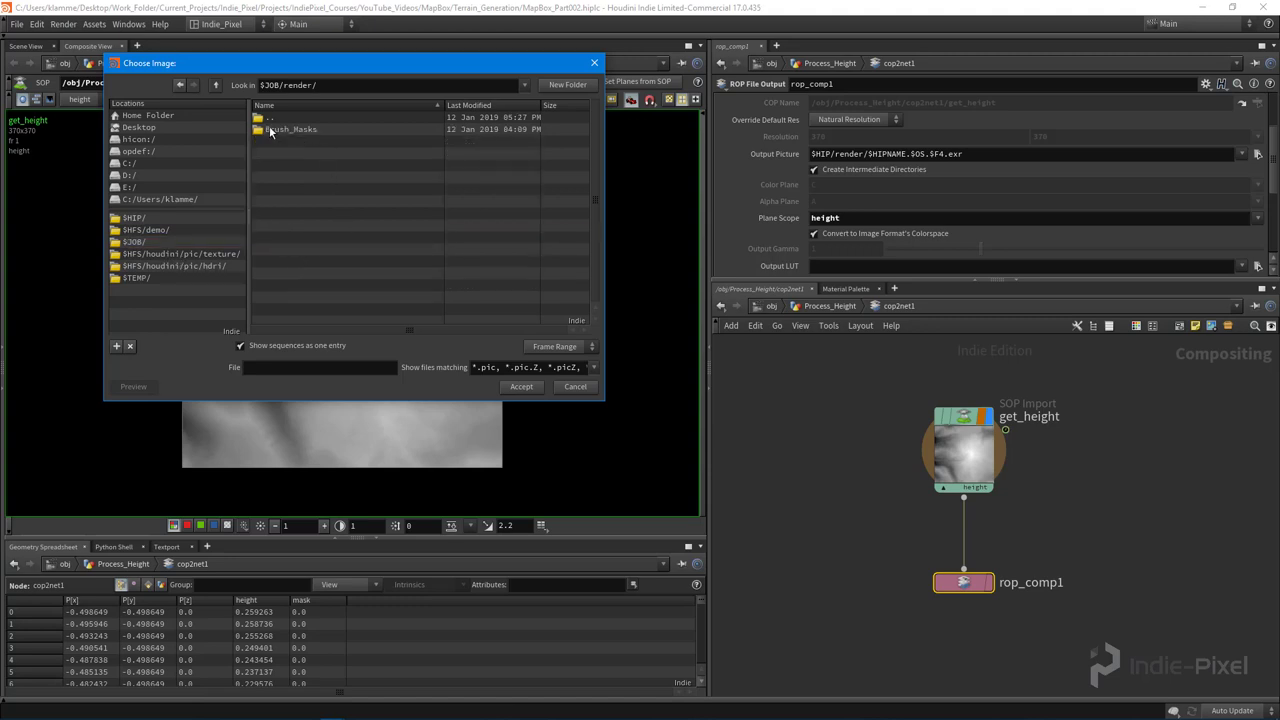
pyautogui.doubleClick(272, 130)
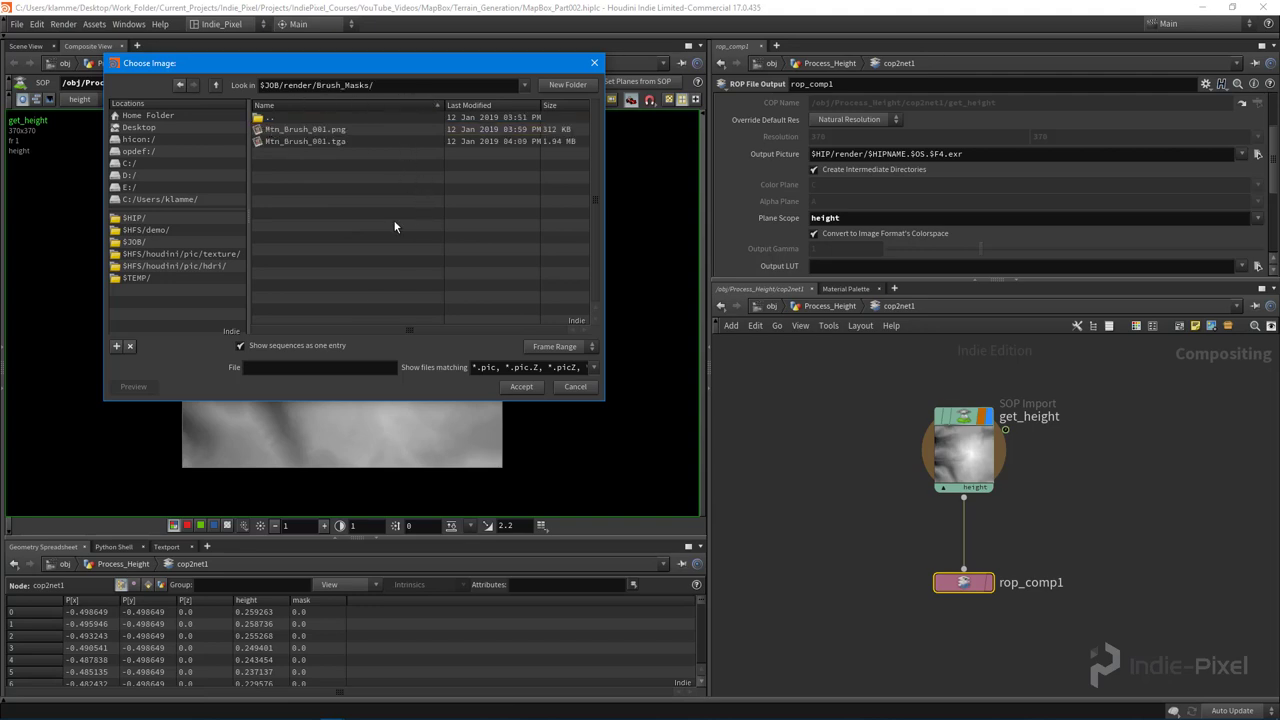
# - Set the output picture file to Mtn_Brush_002.tga, basing the name on the existing Mtn_Brush_001.tga
pyautogui.click(303, 142)
pyautogui.click(353, 366)
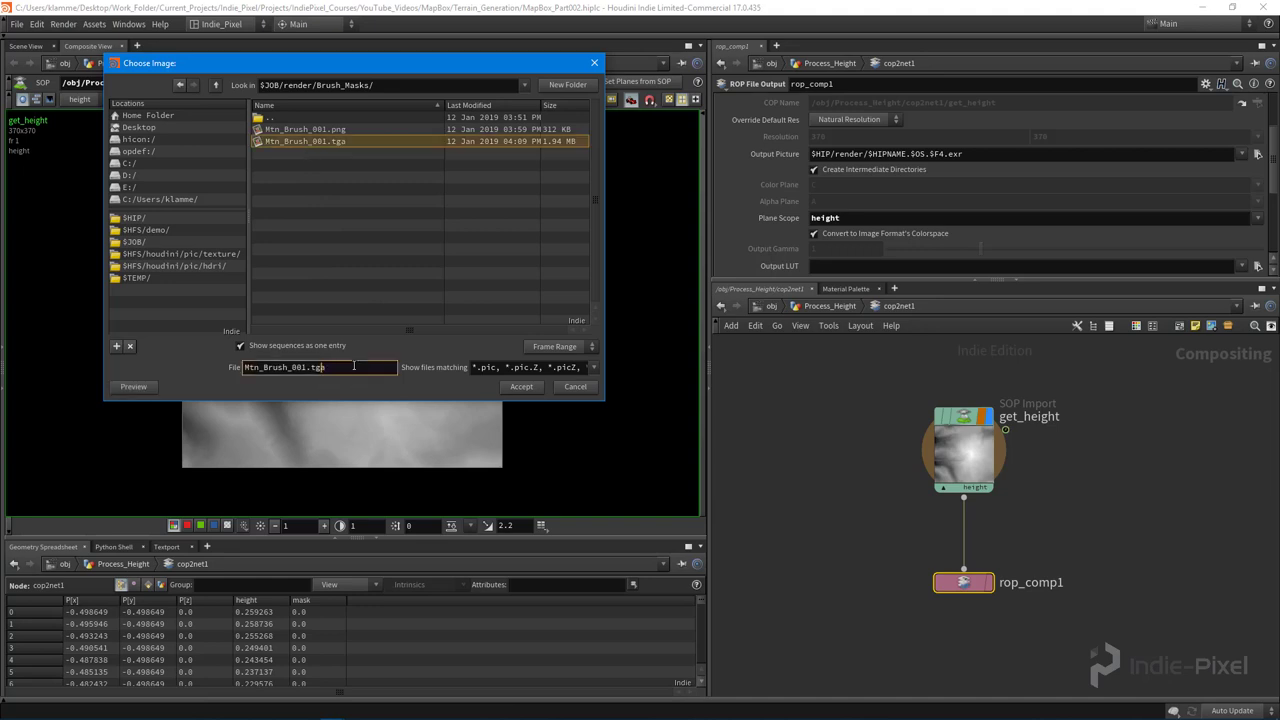
pyautogui.press('BackSpace')
pyautogui.write('2')
pyautogui.moveTo(340, 366); pyautogui.dragTo(310, 367)
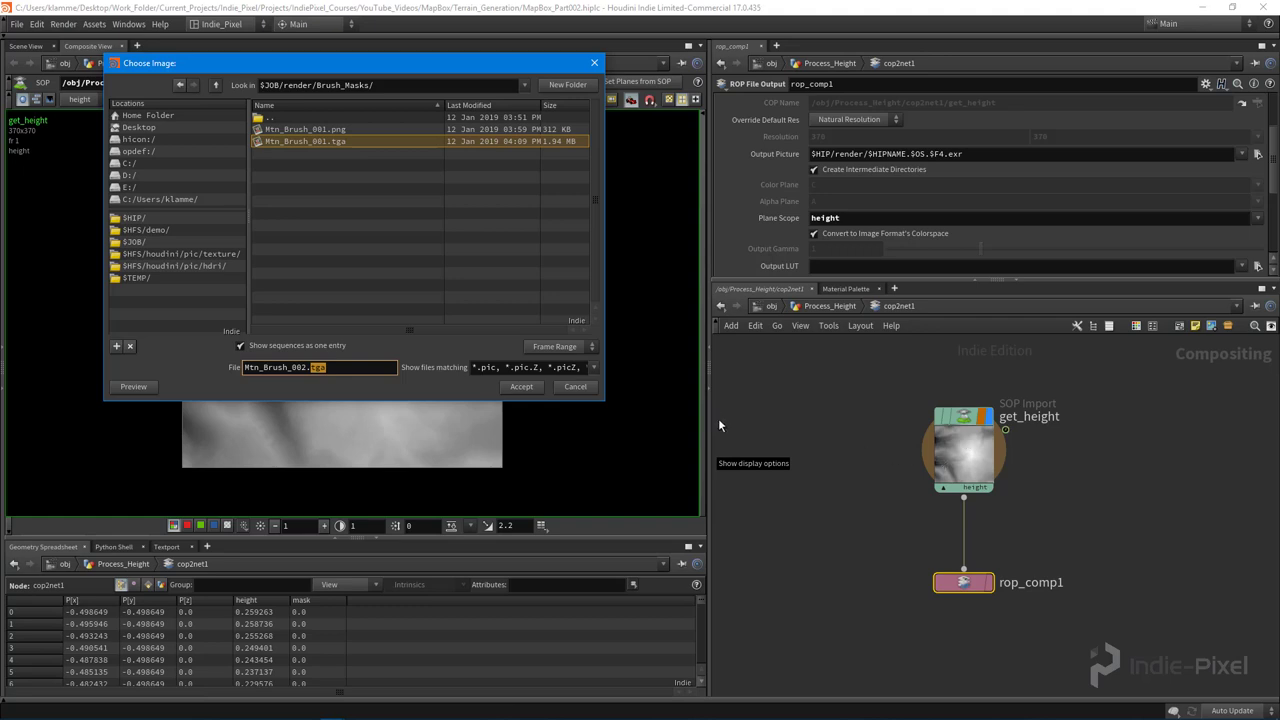
pyautogui.click(521, 386)
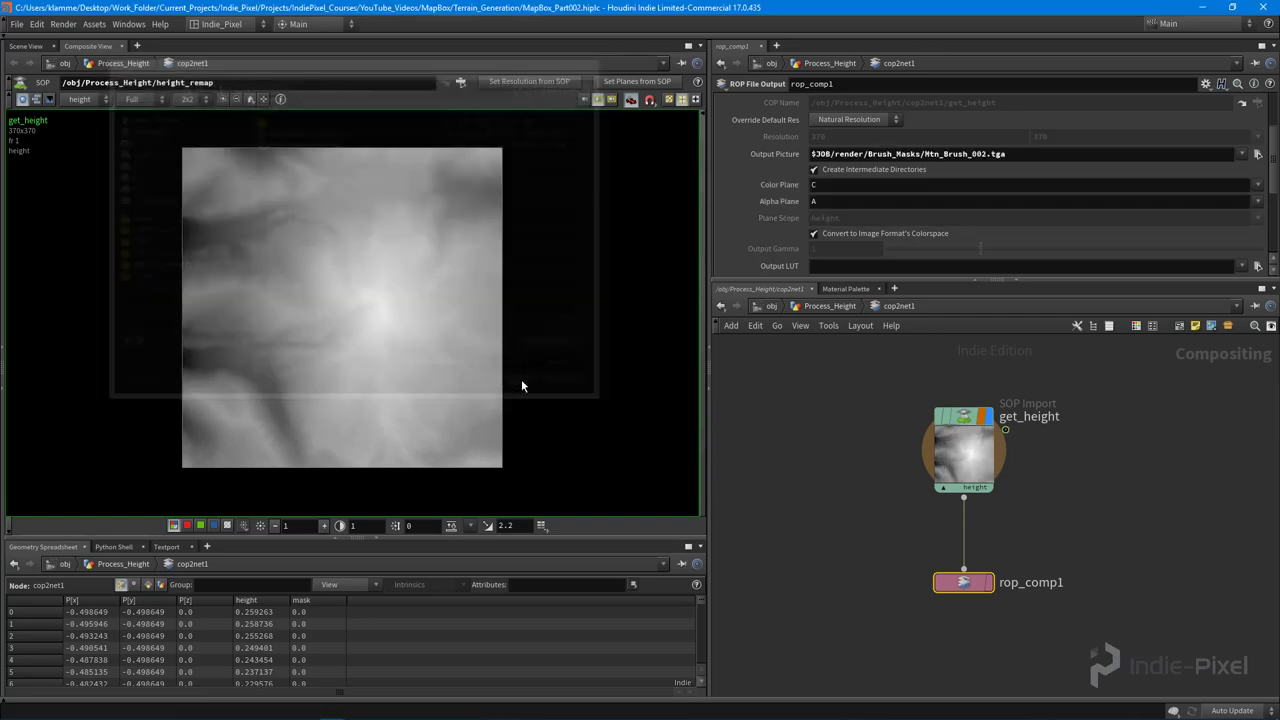
pyautogui.tripleClick(972, 154)
# - Set the valid frame range to Render Current Frame and check the current frame on the timeline
pyautogui.scroll(3, 749, 184)
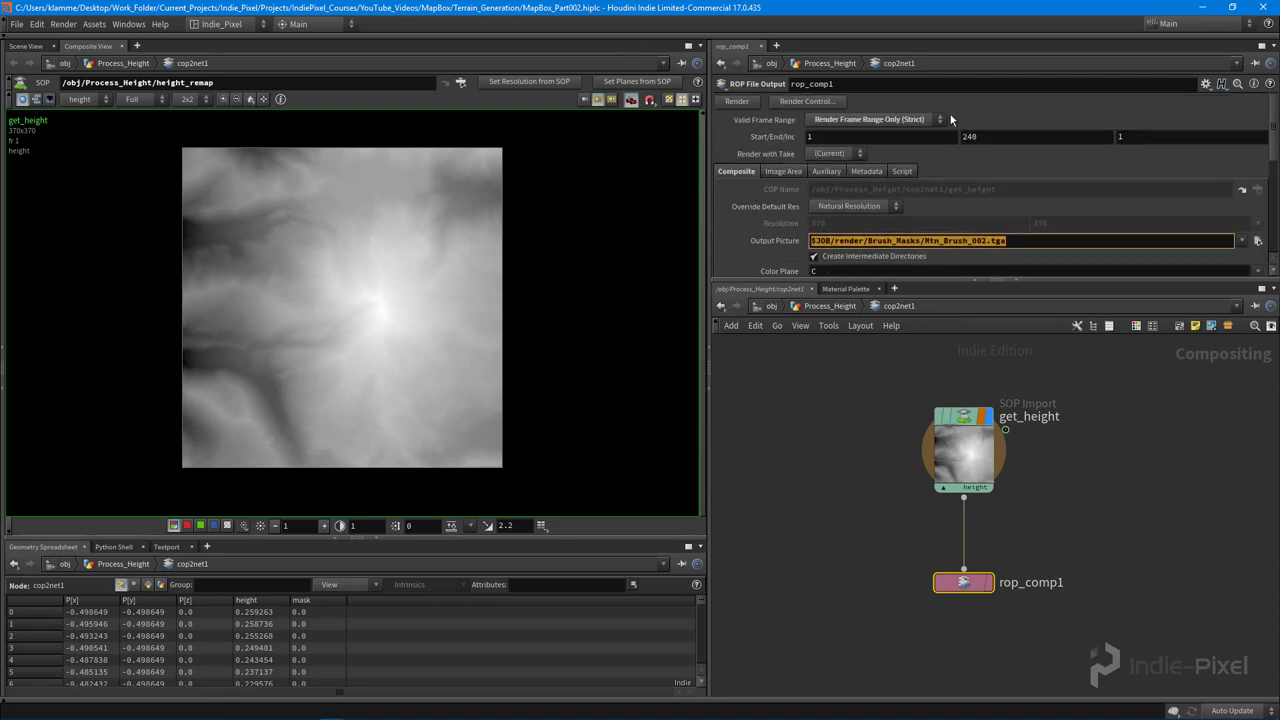
pyautogui.click(862, 119)
pyautogui.click(874, 122)
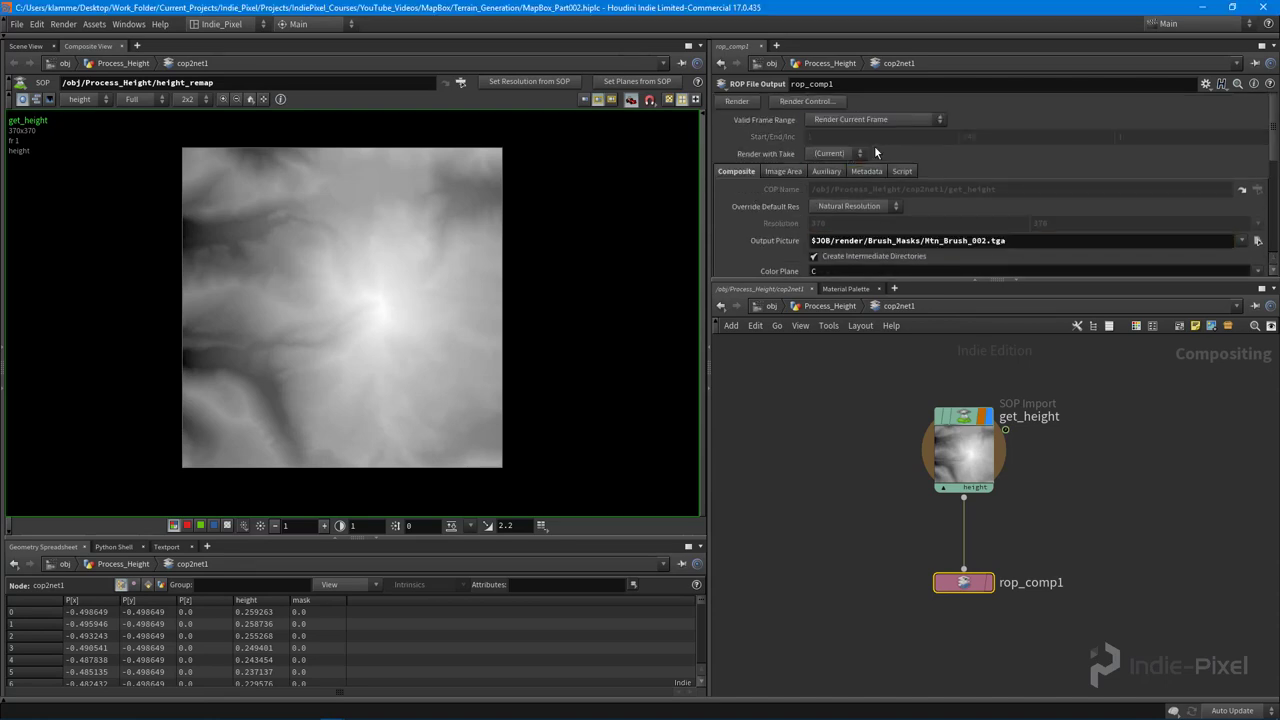
pyautogui.click(143, 711)
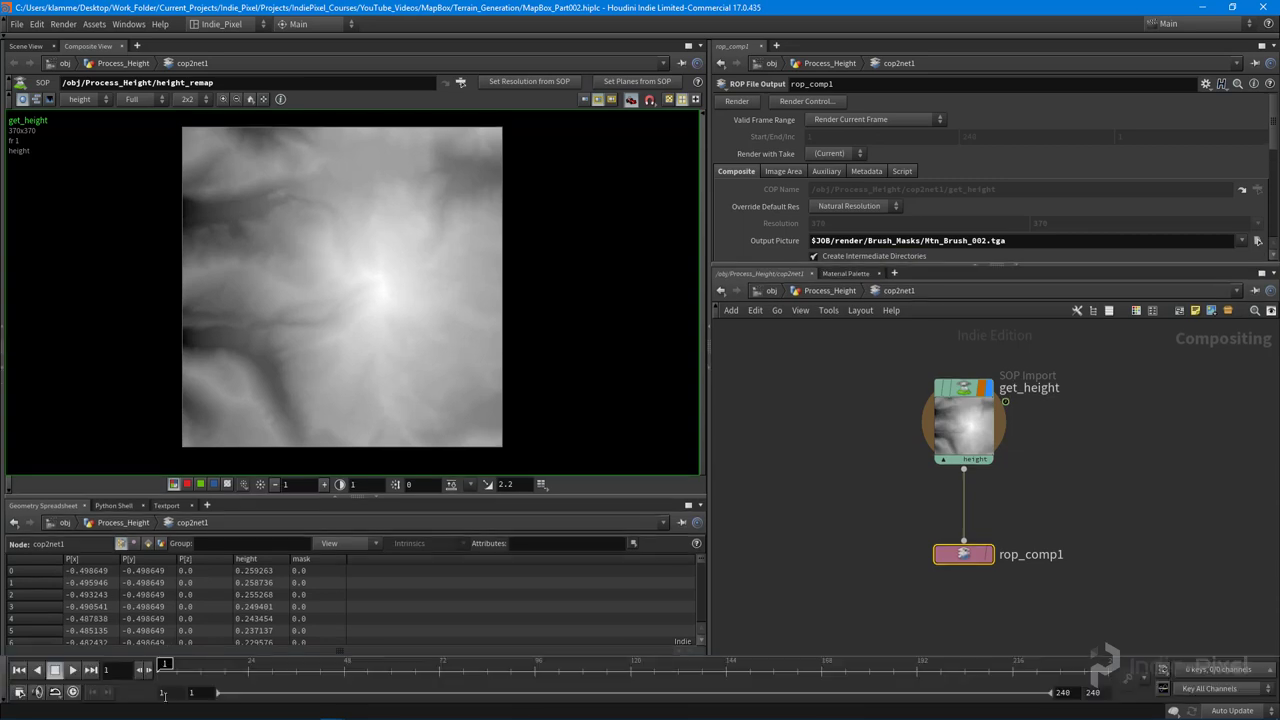
pyautogui.moveTo(196, 668)
pyautogui.mouseDown()
pyautogui.moveTo(1013, 667)
pyautogui.moveTo(165, 667)
pyautogui.mouseUp()
pyautogui.click(6, 680)
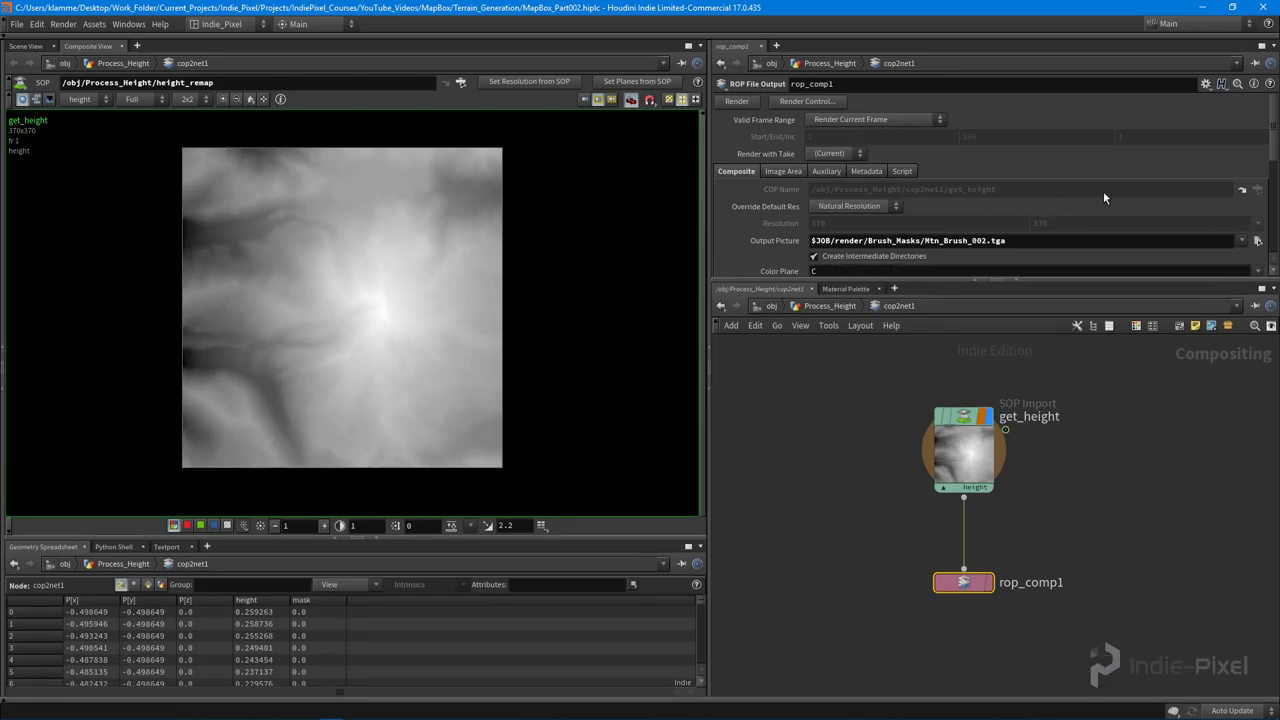
# - Clear rop_comp1's Color Plane and Alpha Plane, and choose height as the Color Plane
pyautogui.scroll(-3, 1103, 191)
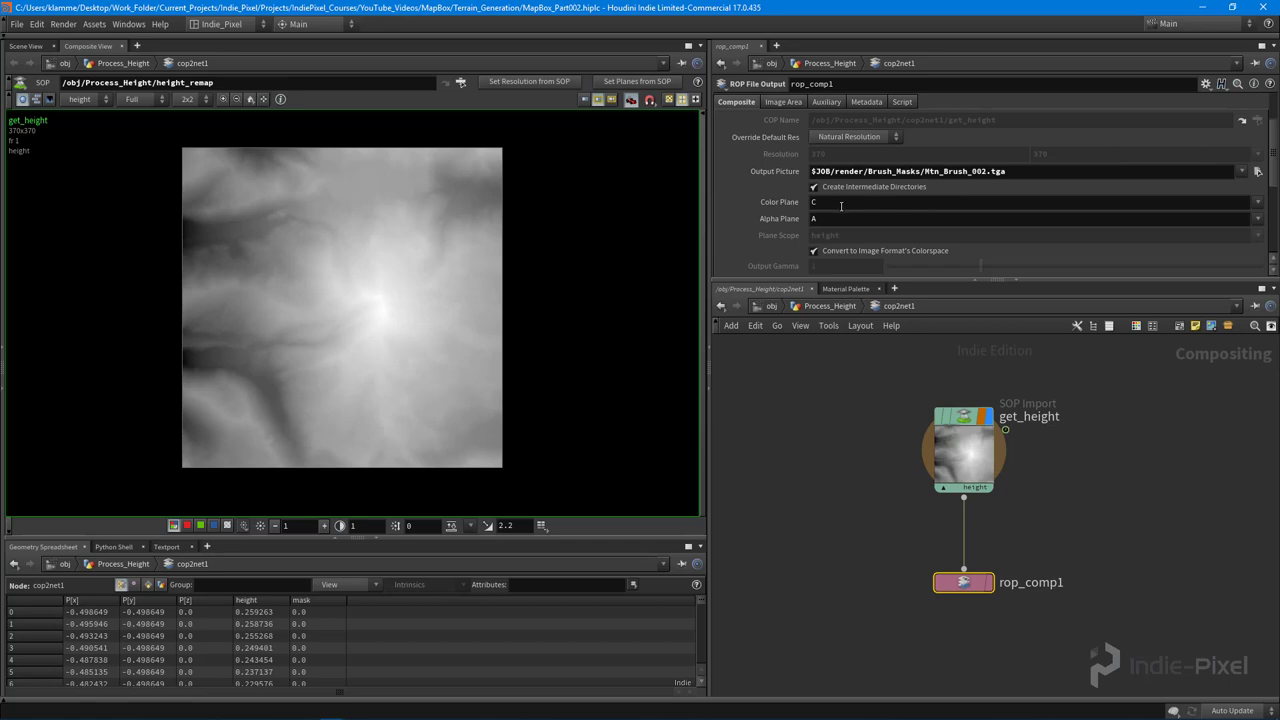
pyautogui.press('BackSpace')
pyautogui.click(852, 218)
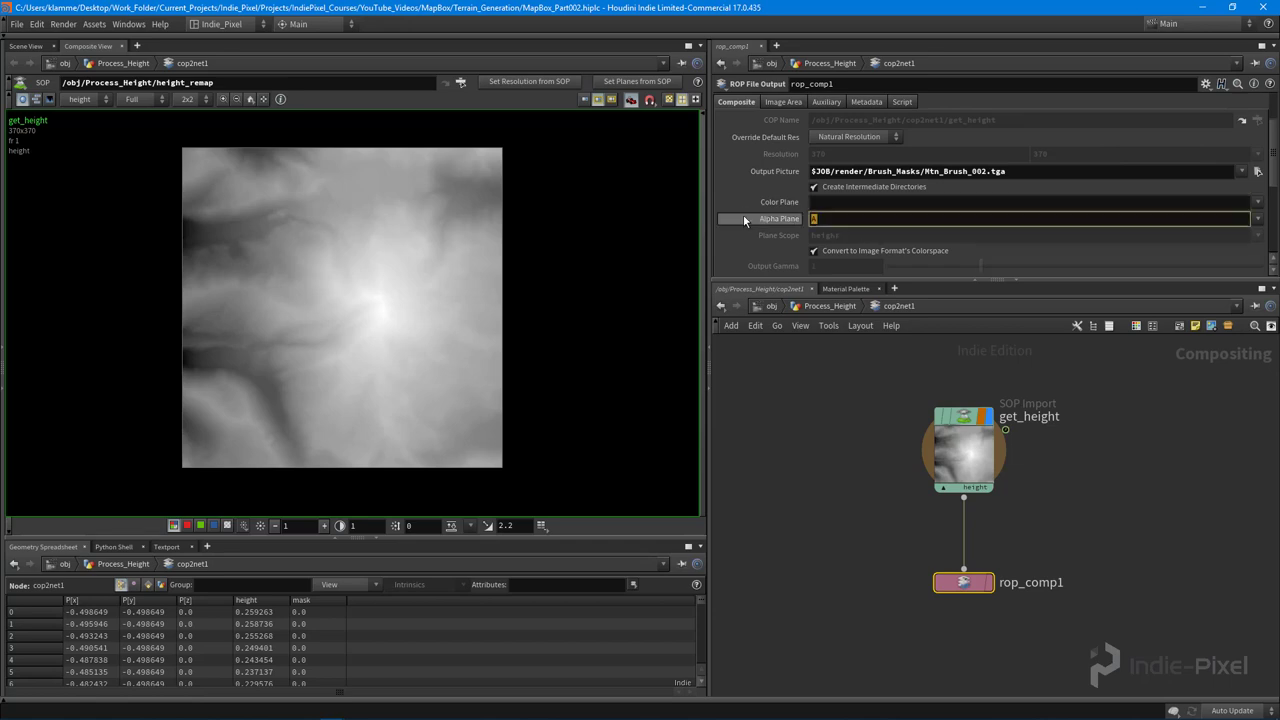
pyautogui.press('BackSpace')
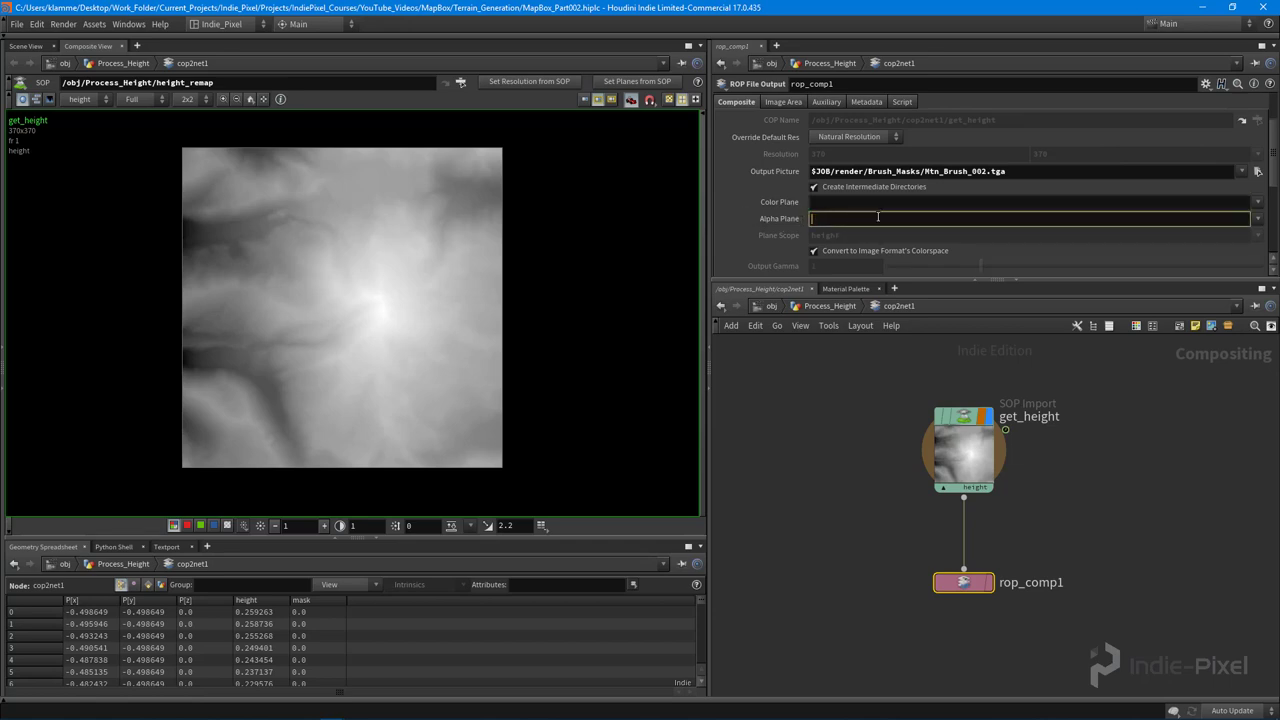
pyautogui.click(1256, 203)
pyautogui.click(1245, 243)
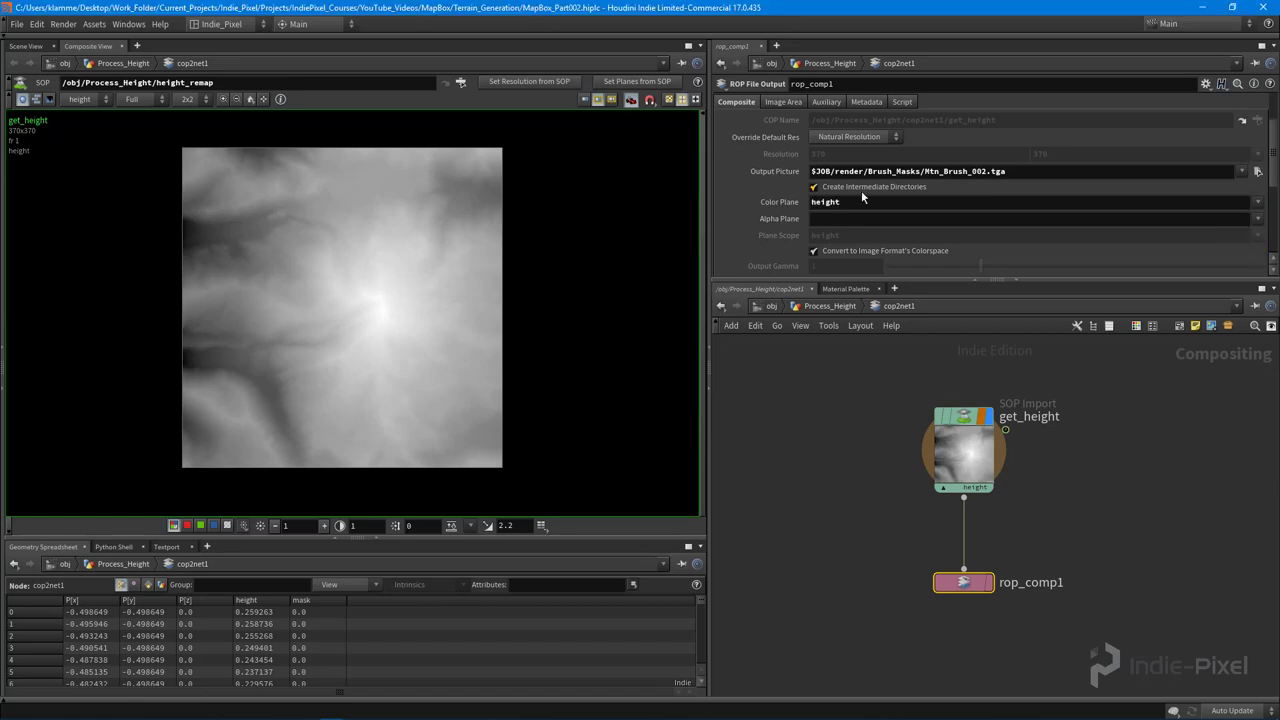
# - Try to render the current frame from rop_comp1 with the Color Plane set to height9
pyautogui.doubleClick(830, 202)
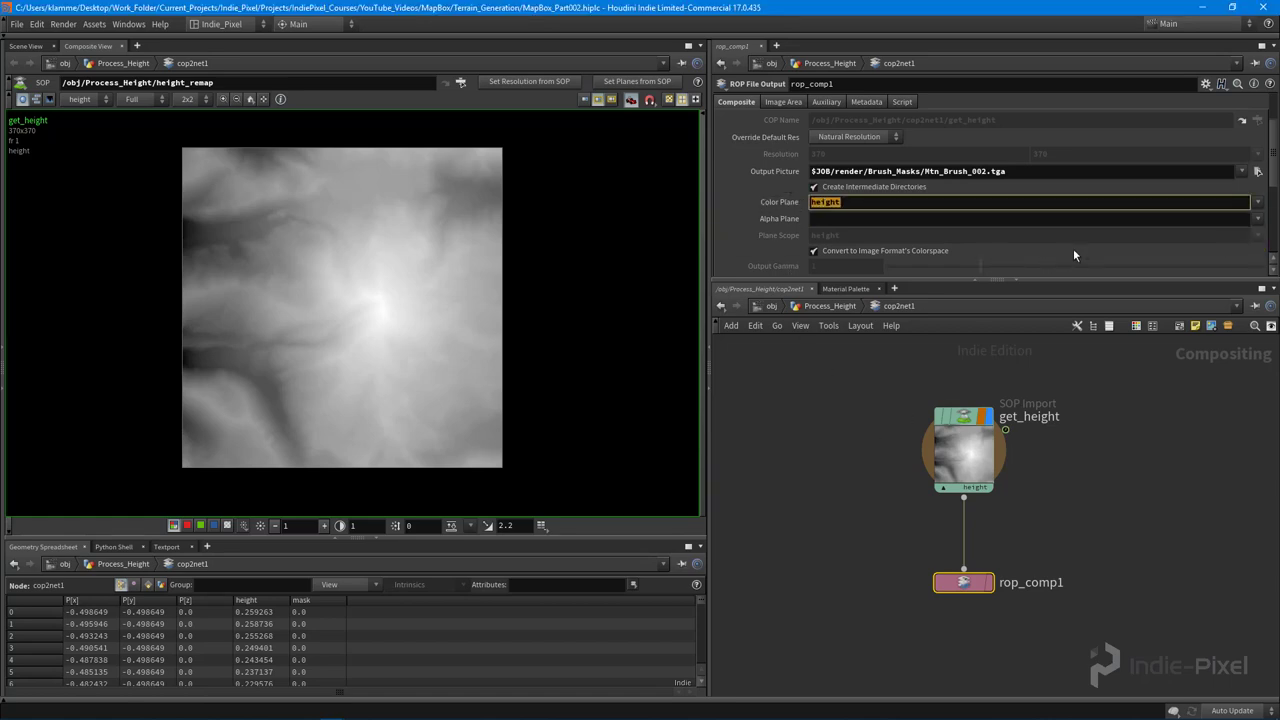
pyautogui.scroll(-3, 1085, 235)
pyautogui.scroll(4, 1096, 225)
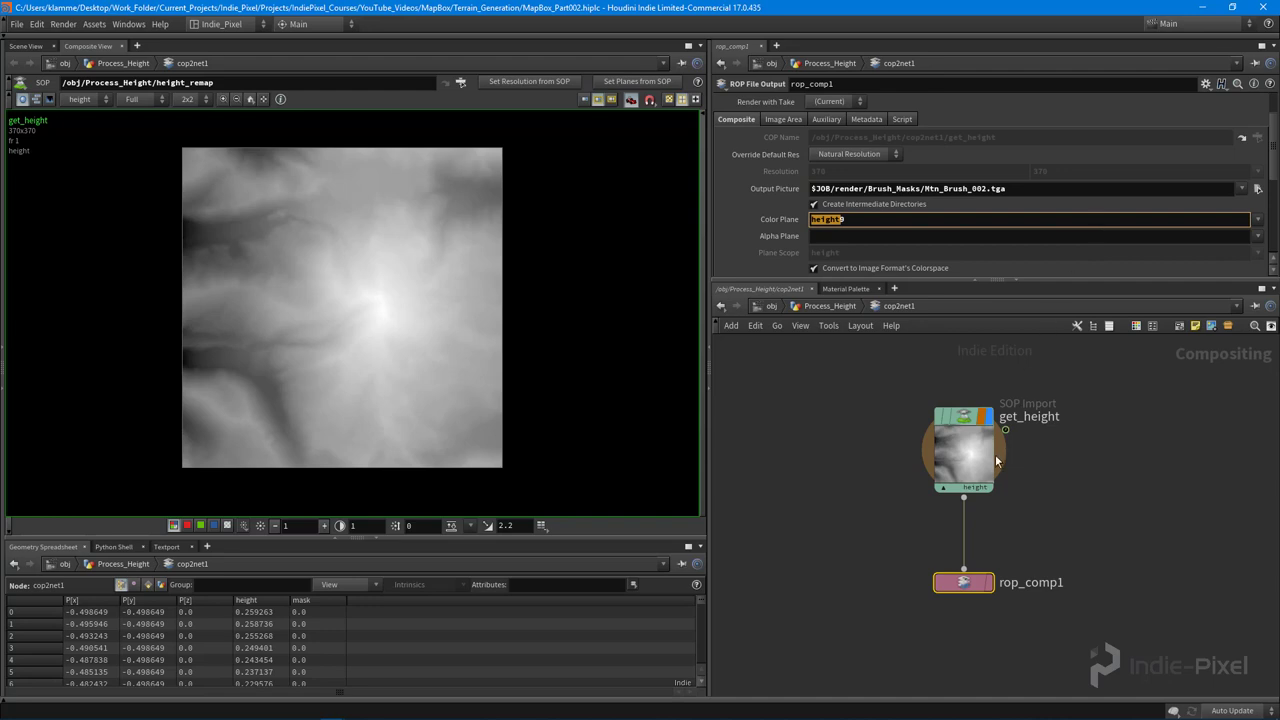
pyautogui.click(966, 580)
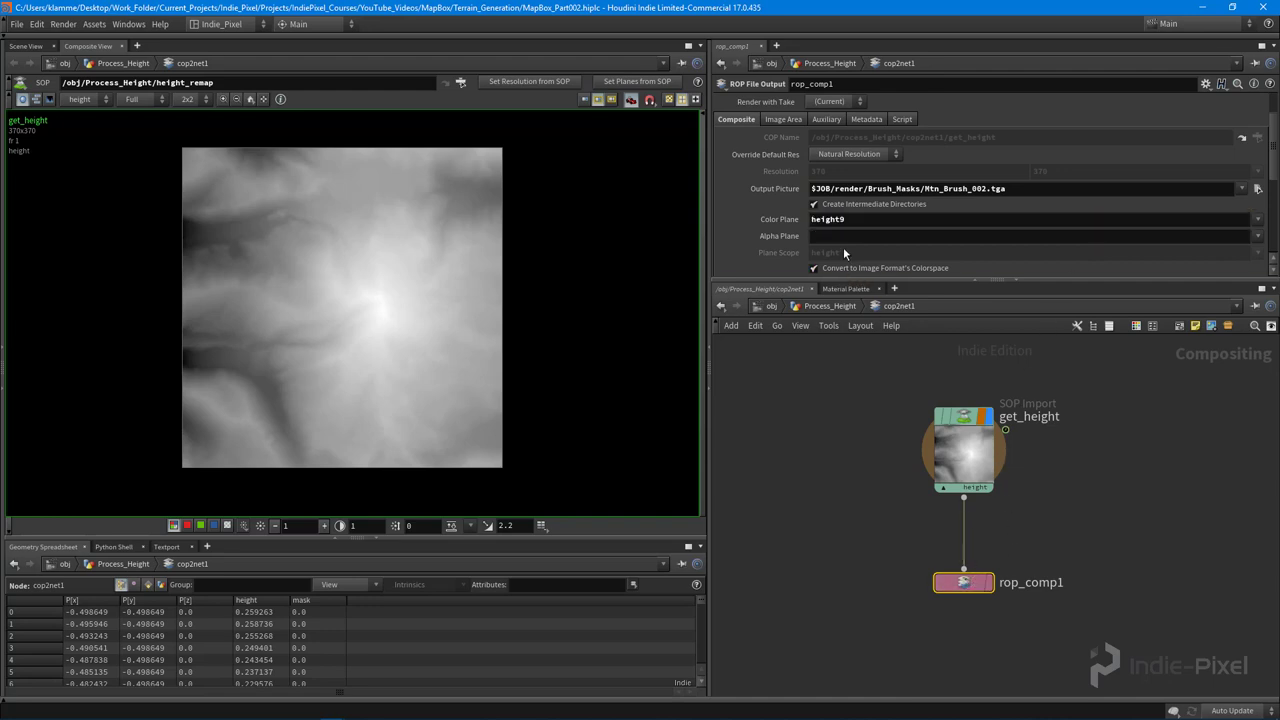
pyautogui.scroll(3, 760, 120)
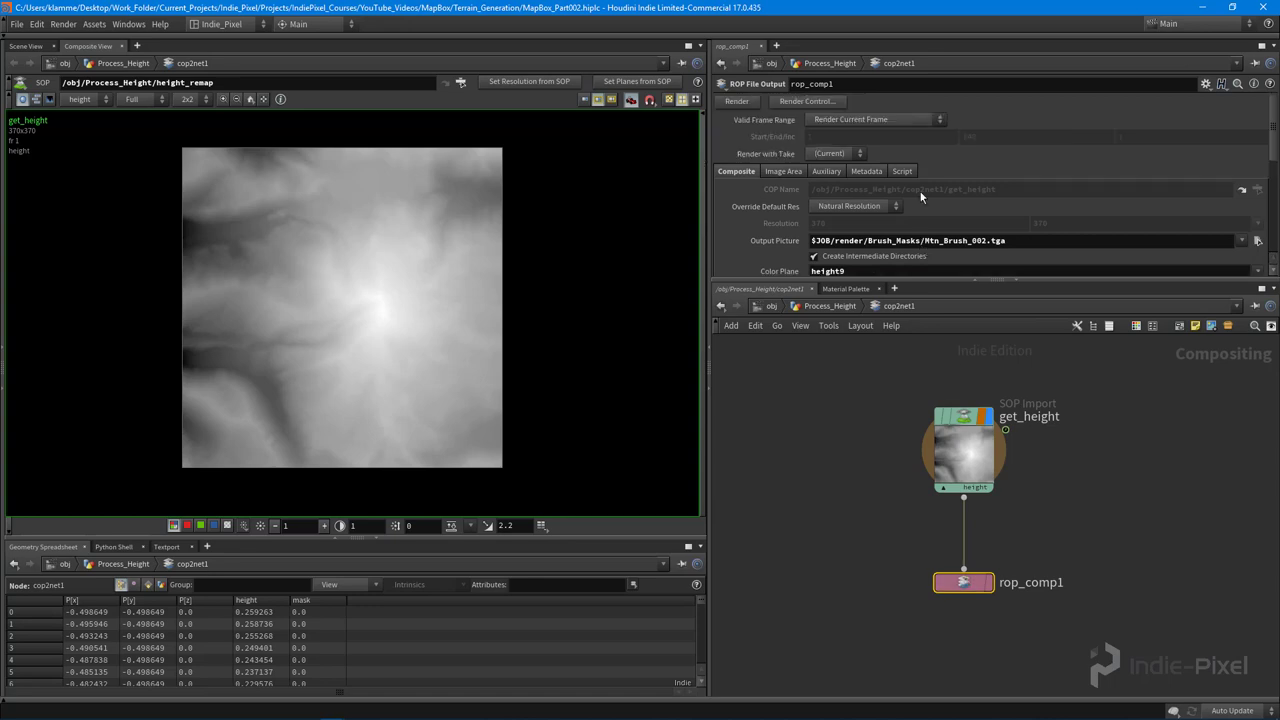
pyautogui.click(740, 102)
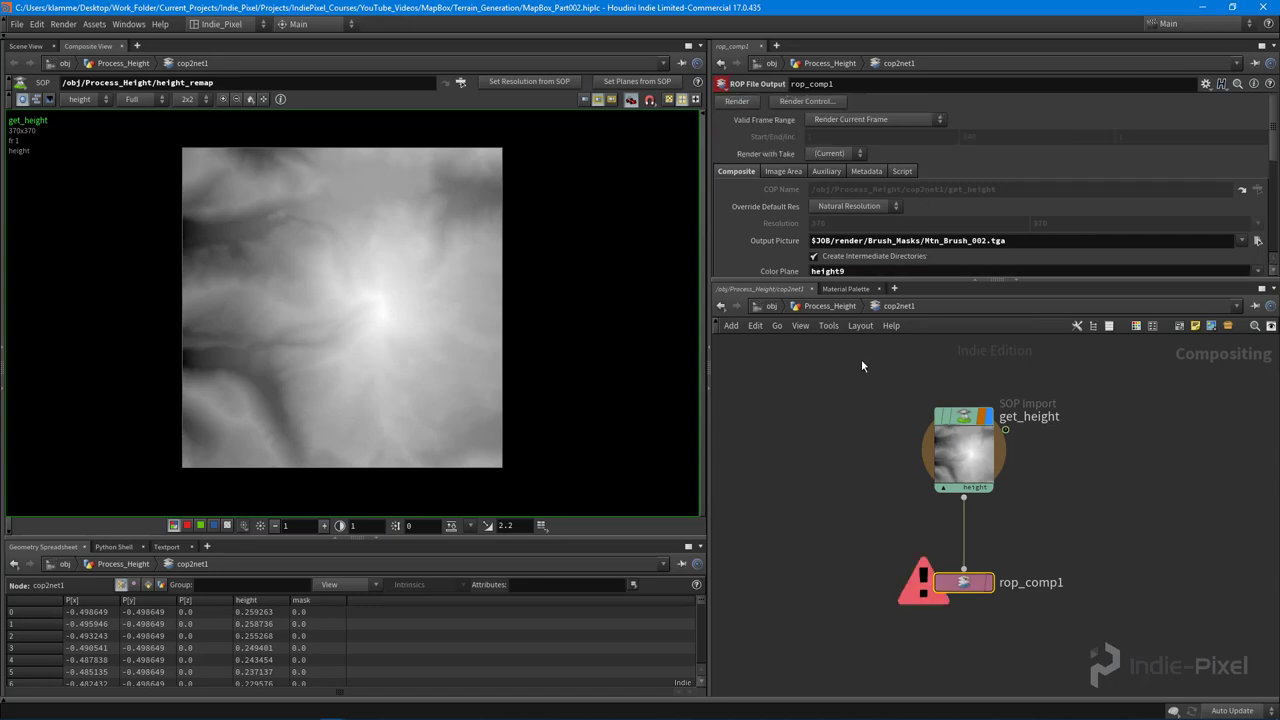
# - Inspect the error details of rop_comp1 and review its output parameters for the cause
pyautogui.middleClick(962, 584)
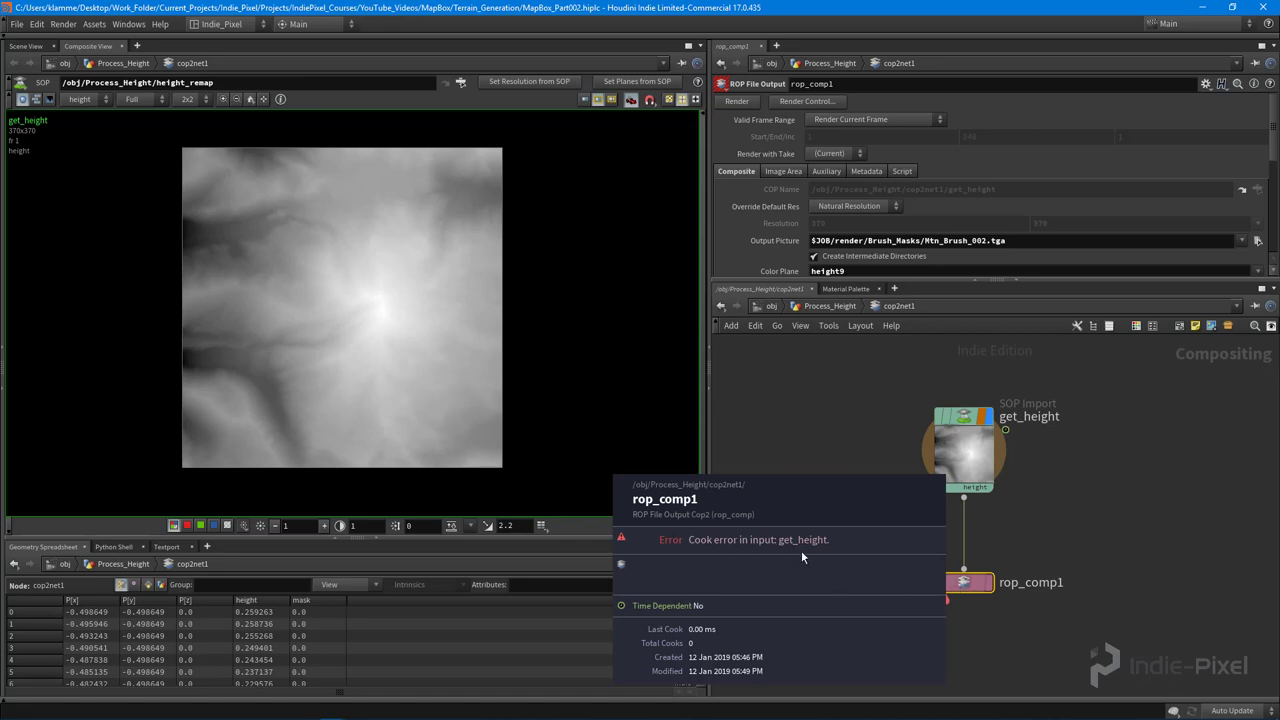
pyautogui.moveTo(814, 376); pyautogui.dragTo(1000, 500)
pyautogui.click(966, 583)
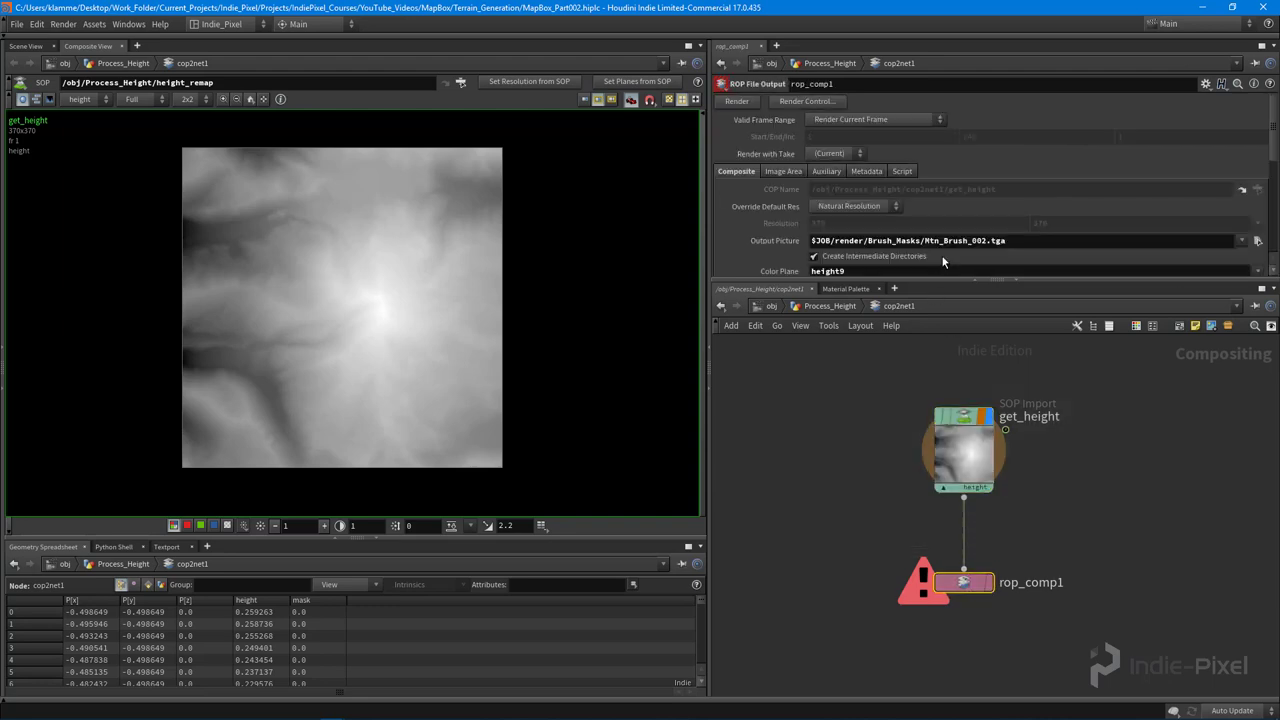
pyautogui.scroll(-5, 1105, 231)
pyautogui.scroll(2, 964, 239)
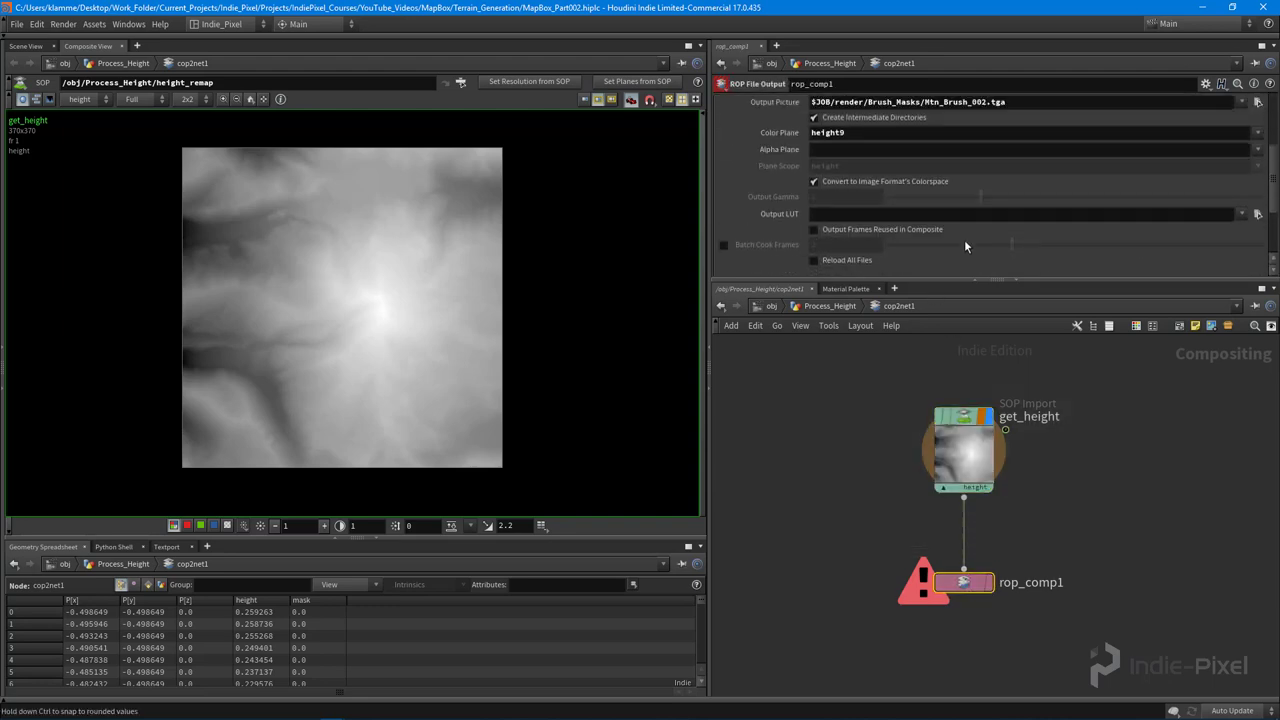
pyautogui.scroll(3, 1000, 229)
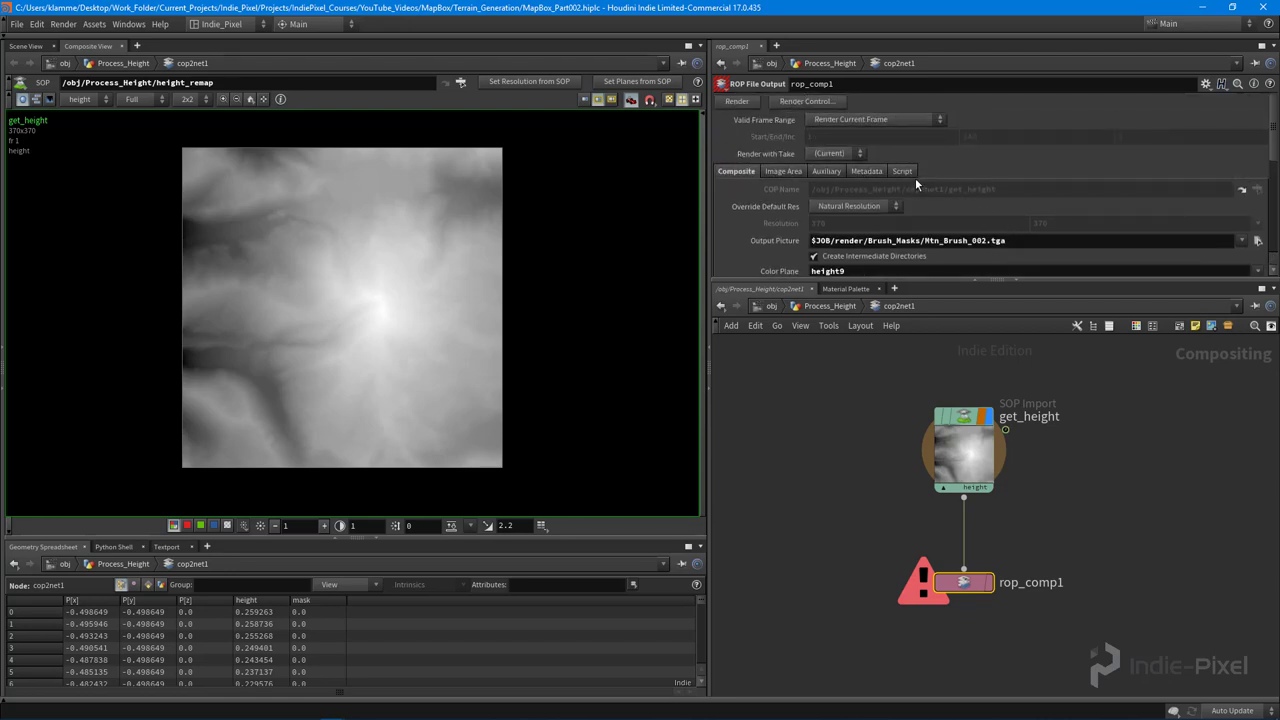
# - Correct rop_comp1's Color Plane name to height
pyautogui.click(881, 201)
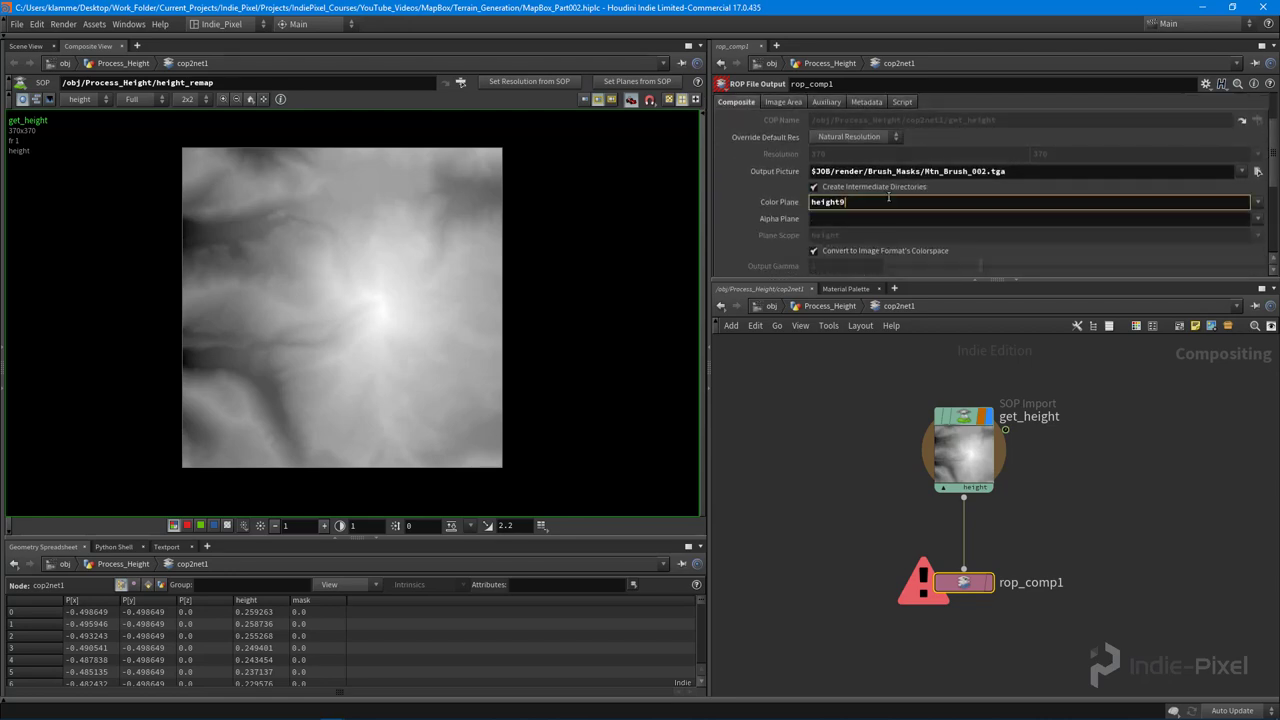
pyautogui.press('BackSpace')
pyautogui.press('Return')
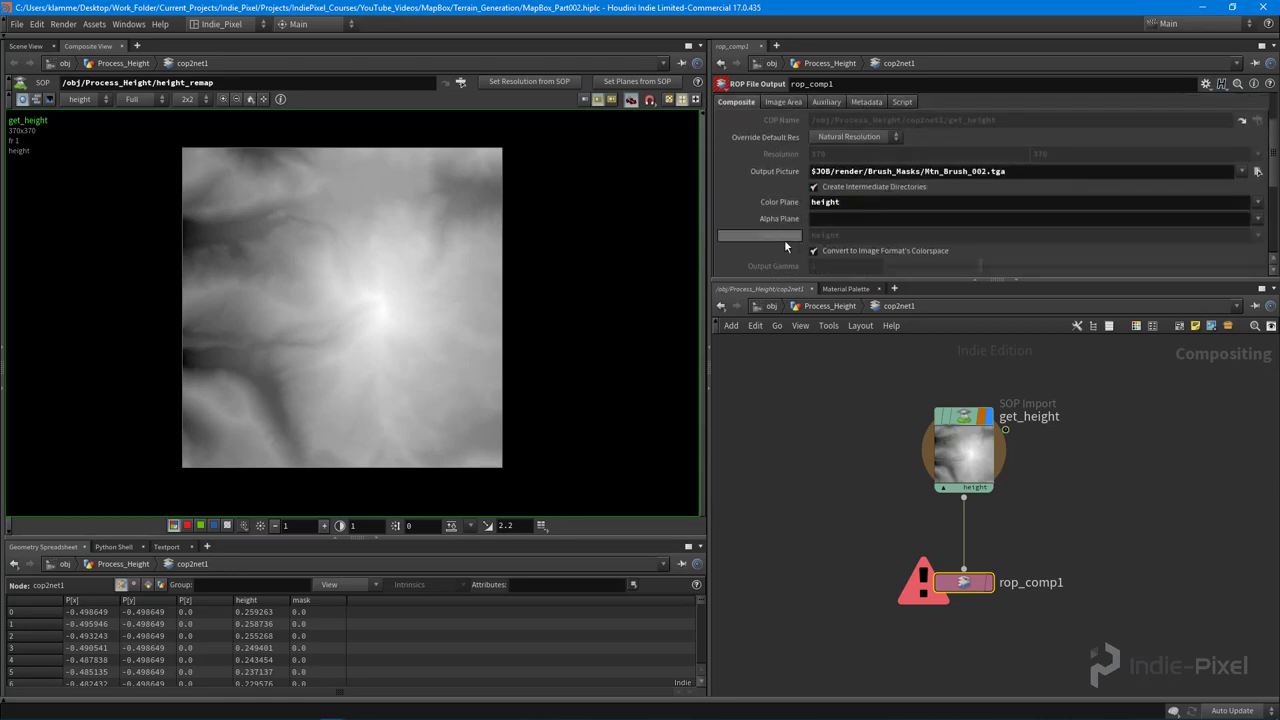
# - Render the current frame of the height plane to Mtn_Brush_002.tga
pyautogui.scroll(-3, 746, 254)
pyautogui.scroll(5, 746, 254)
pyautogui.click(731, 104)
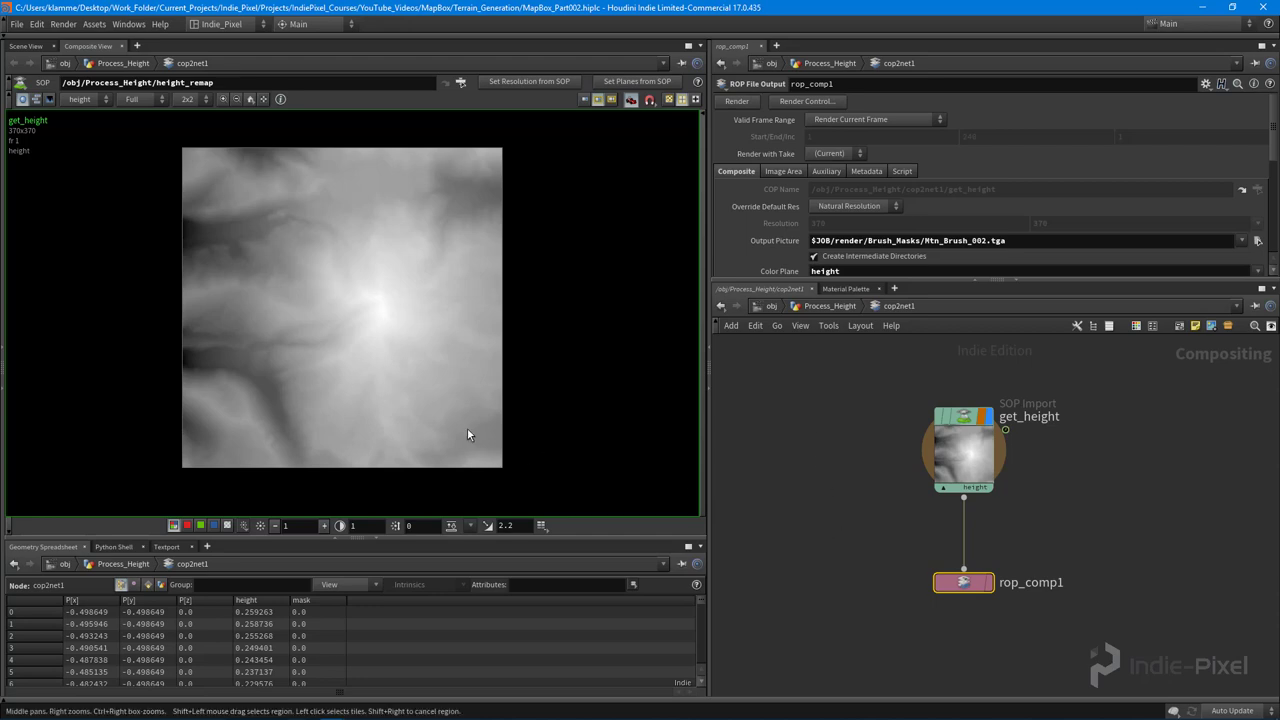
# - Switch to File Explorer and locate Mtn_Brush_002.tga in the Terrain_Generation project's render/Brush_Masks folder
pyautogui.moveTo(184, 712)
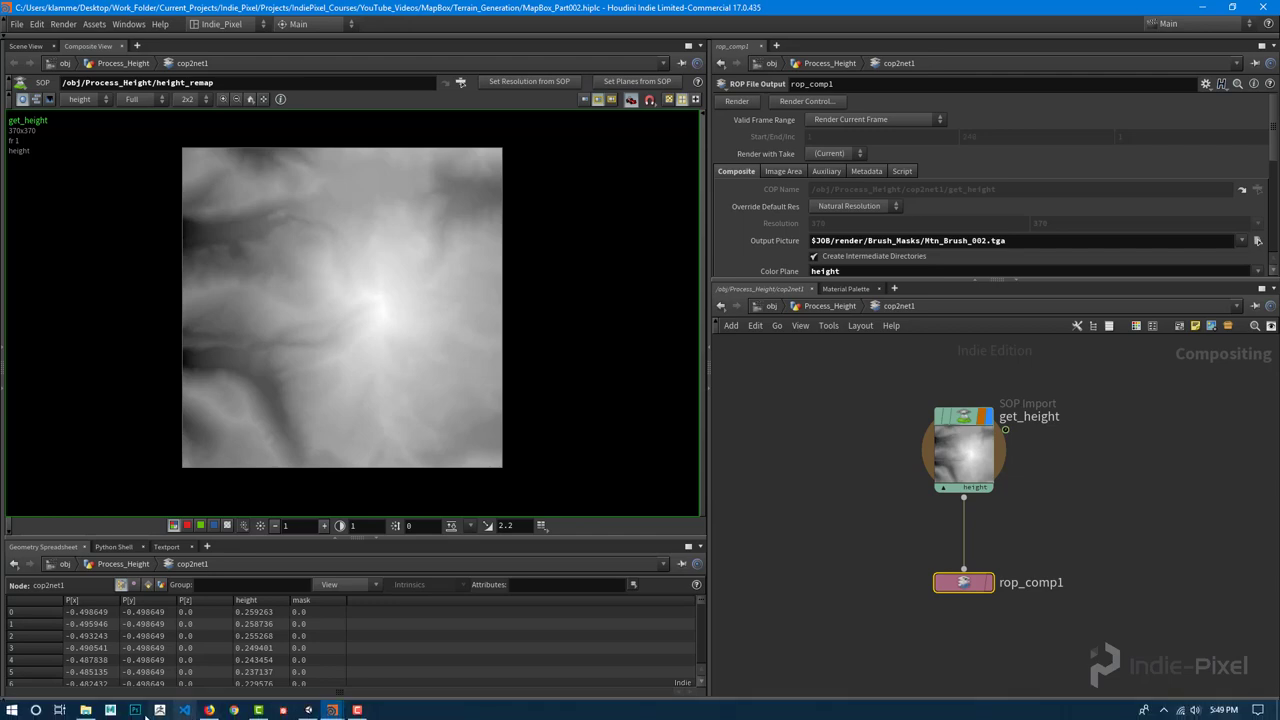
pyautogui.click(86, 711)
pyautogui.click(326, 291)
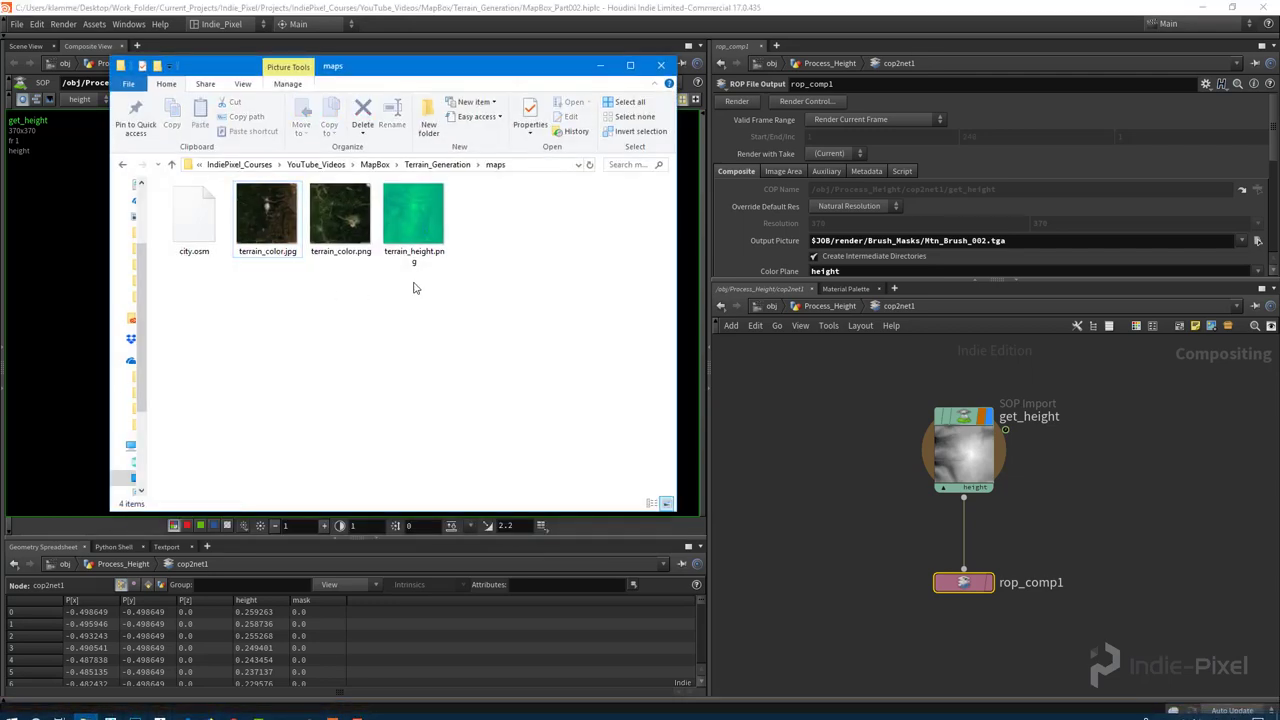
pyautogui.click(448, 166)
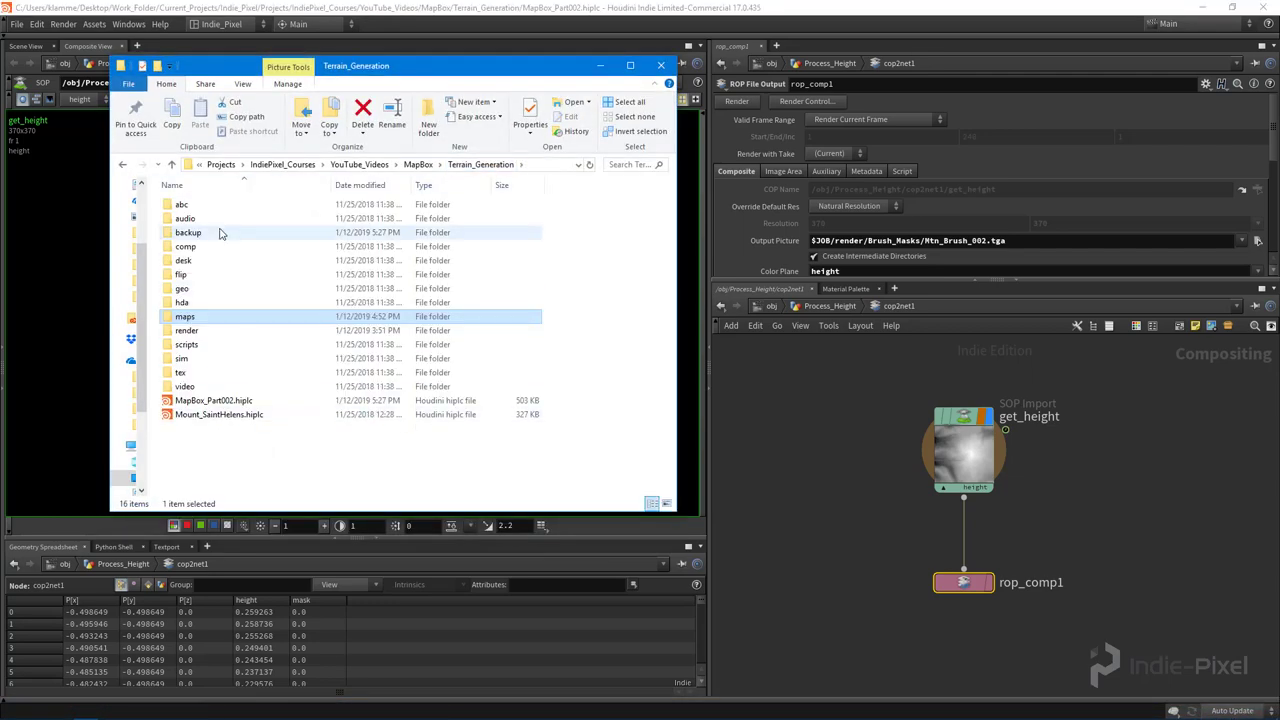
pyautogui.click(212, 332)
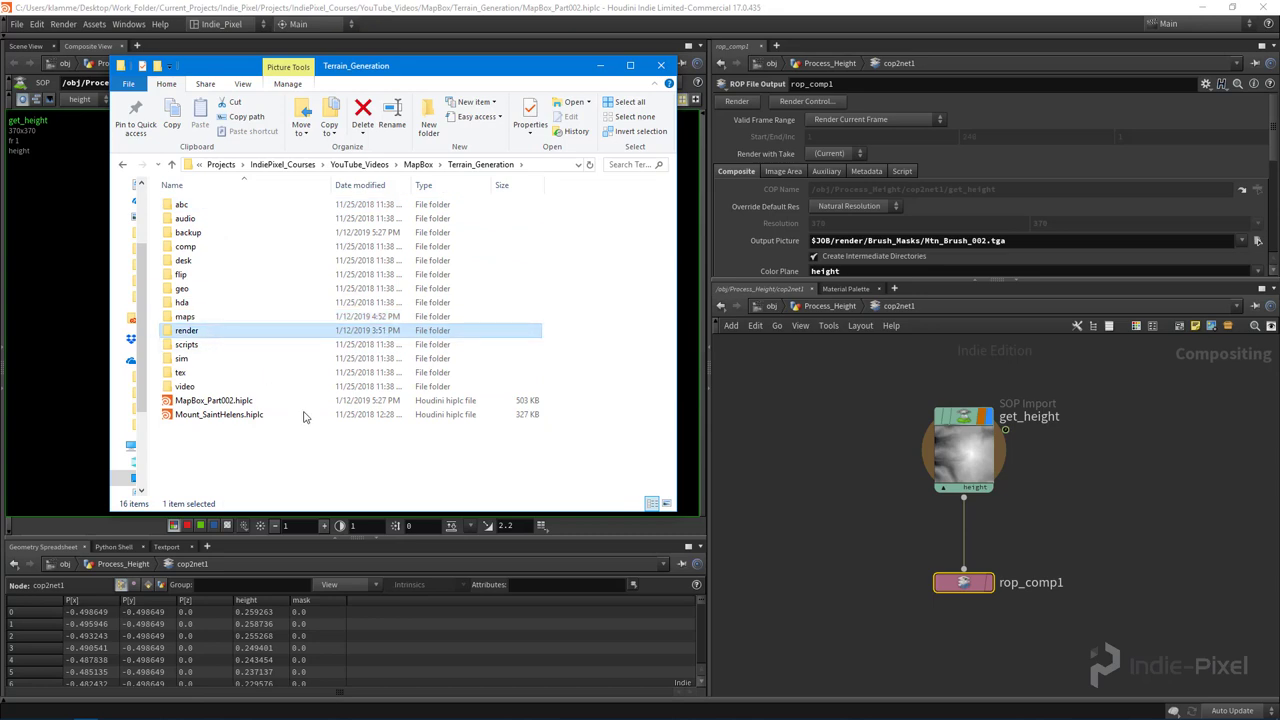
pyautogui.press('Return')
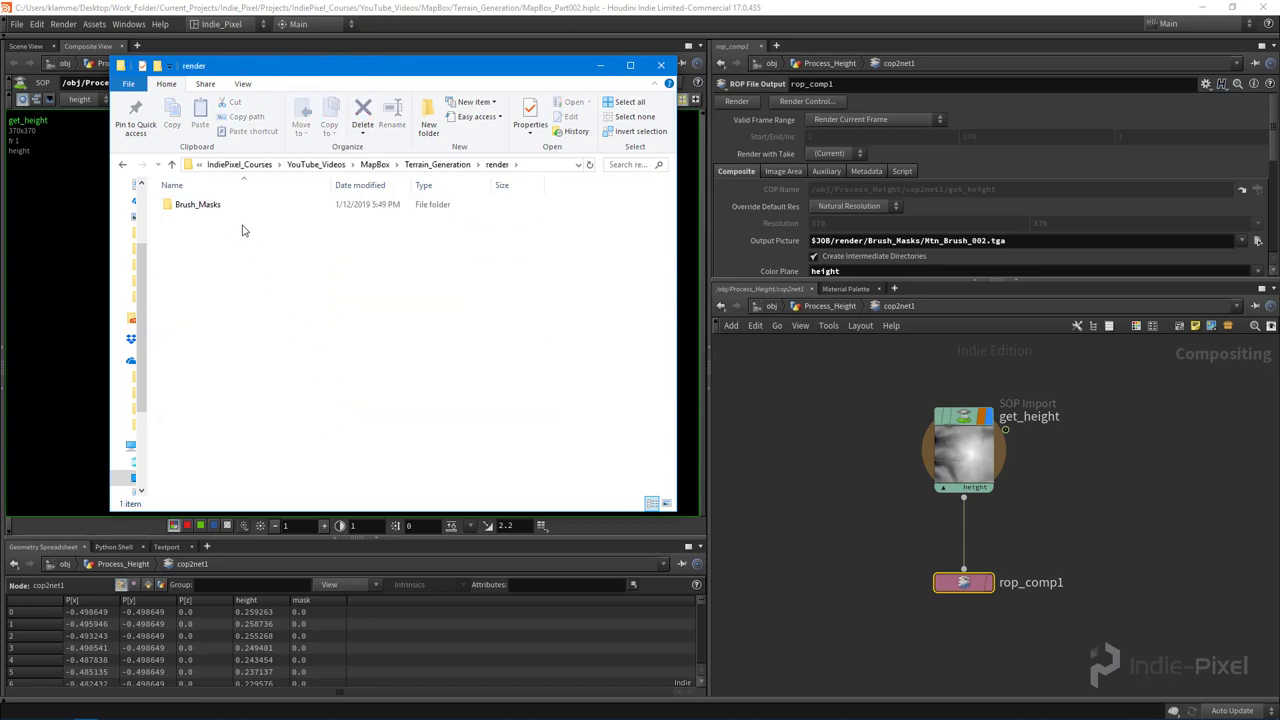
pyautogui.doubleClick(198, 204)
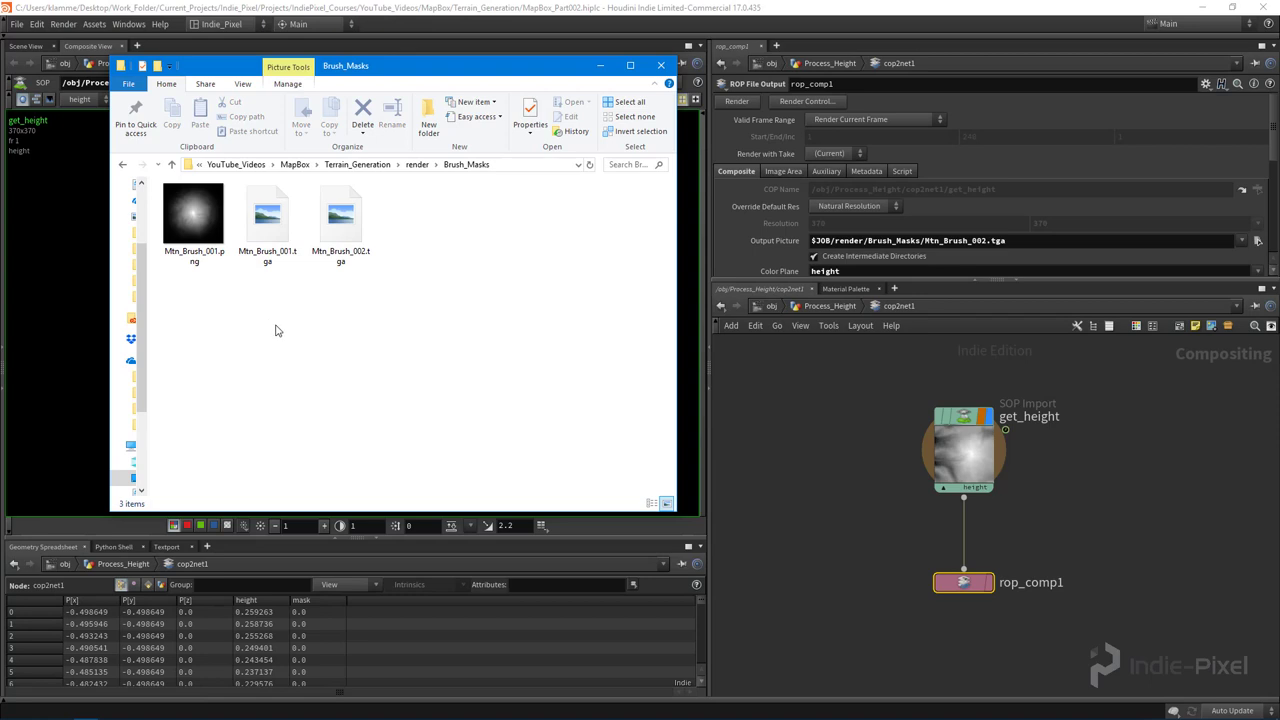
pyautogui.click(341, 222)
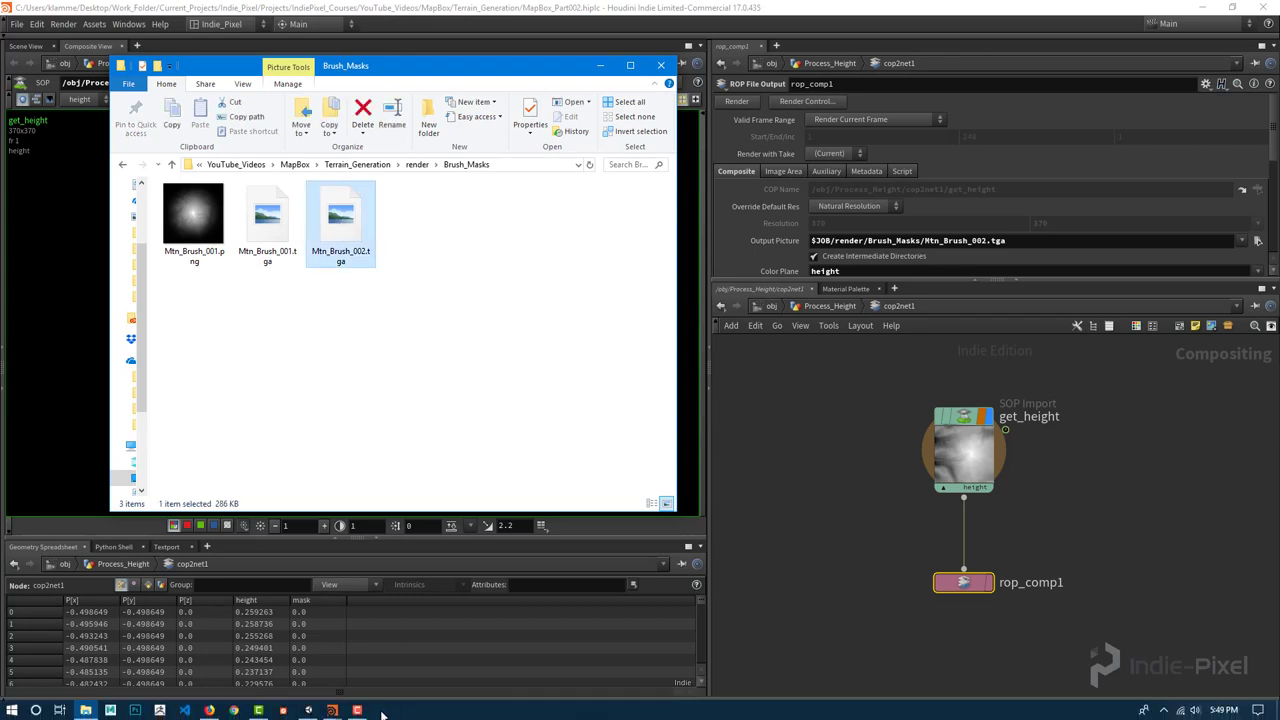
# - Switch to Unity and open the MapBox_Terrains/Art/Textures folder in File Explorer, moving its window aside
pyautogui.click(310, 710)
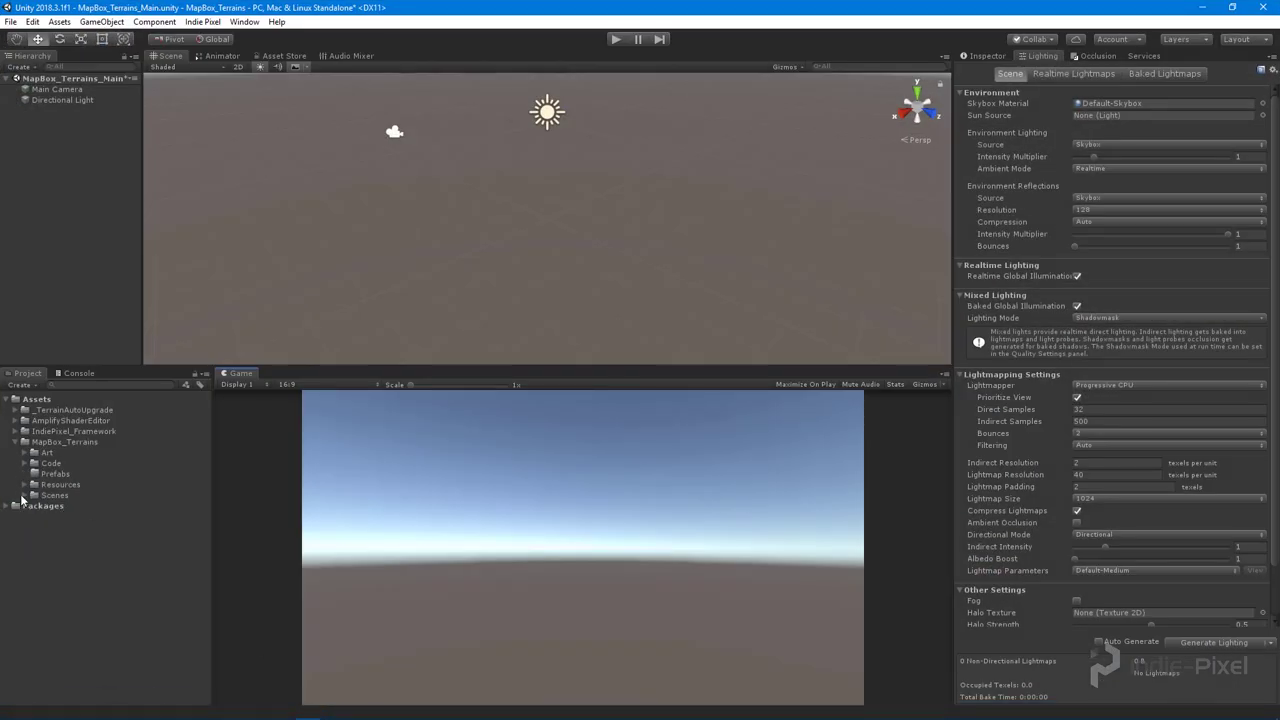
pyautogui.click(25, 455)
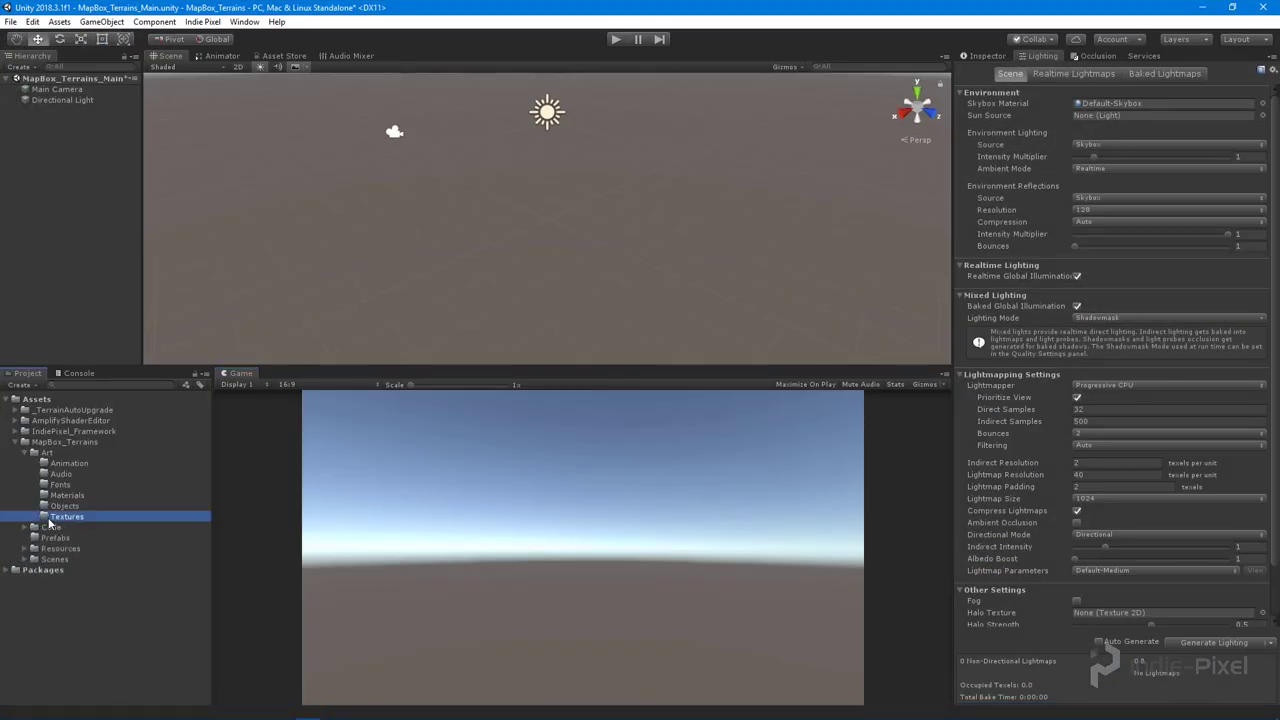
pyautogui.click(55, 516)
pyautogui.rightClick(68, 516)
pyautogui.click(125, 222)
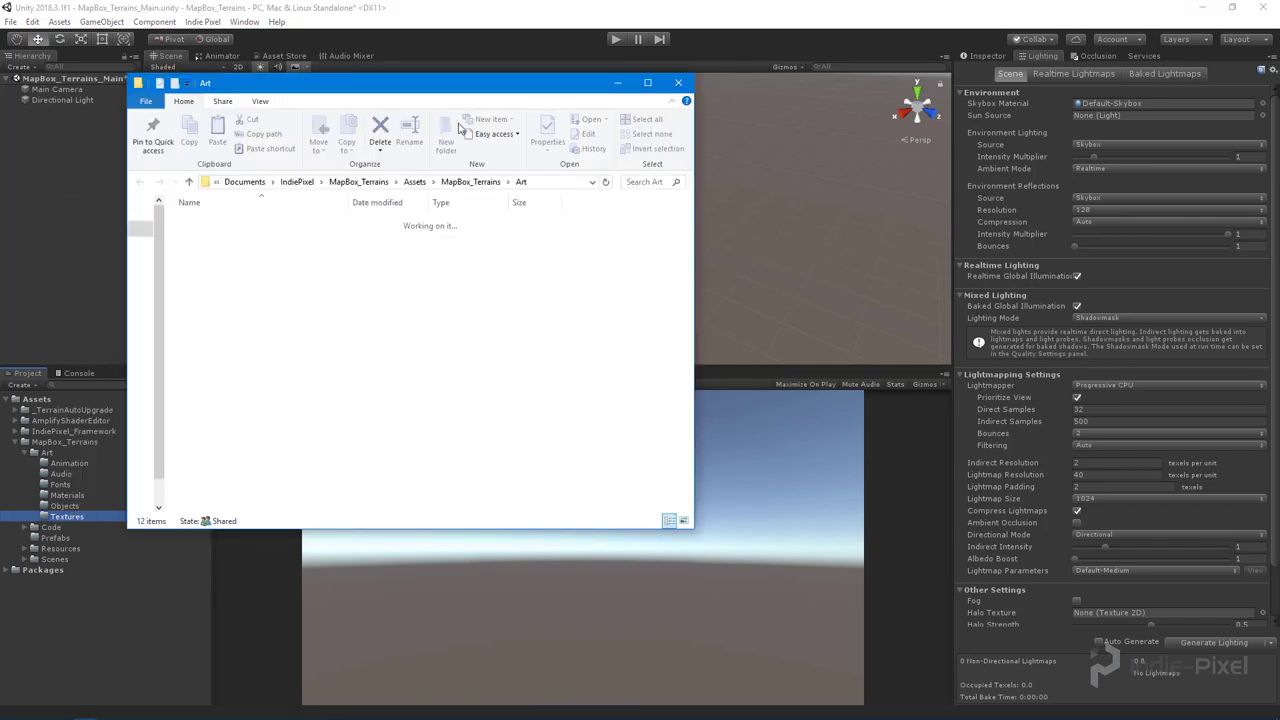
pyautogui.doubleClick(235, 292)
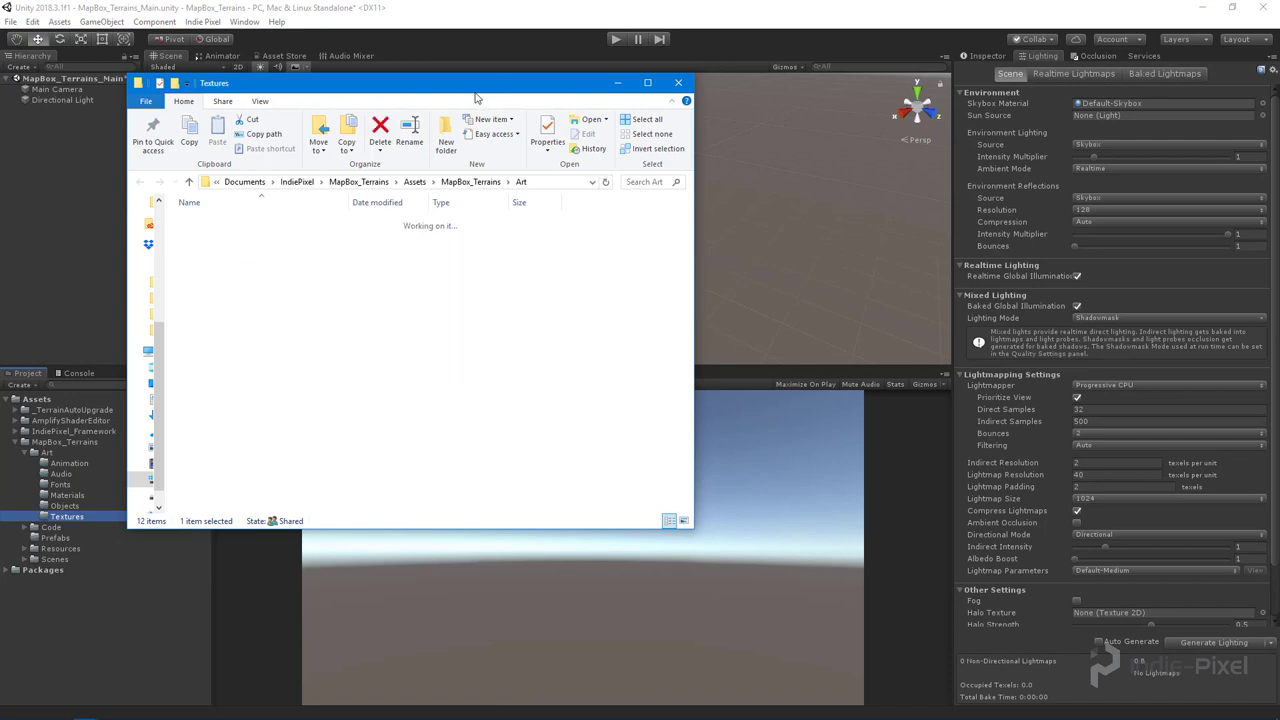
pyautogui.moveTo(478, 88); pyautogui.dragTo(390, 88)
# - Place the Brush_Masks window beside the Textures window and copy Mtn_Brush_002.tga into the Textures folder
pyautogui.moveTo(326, 706)
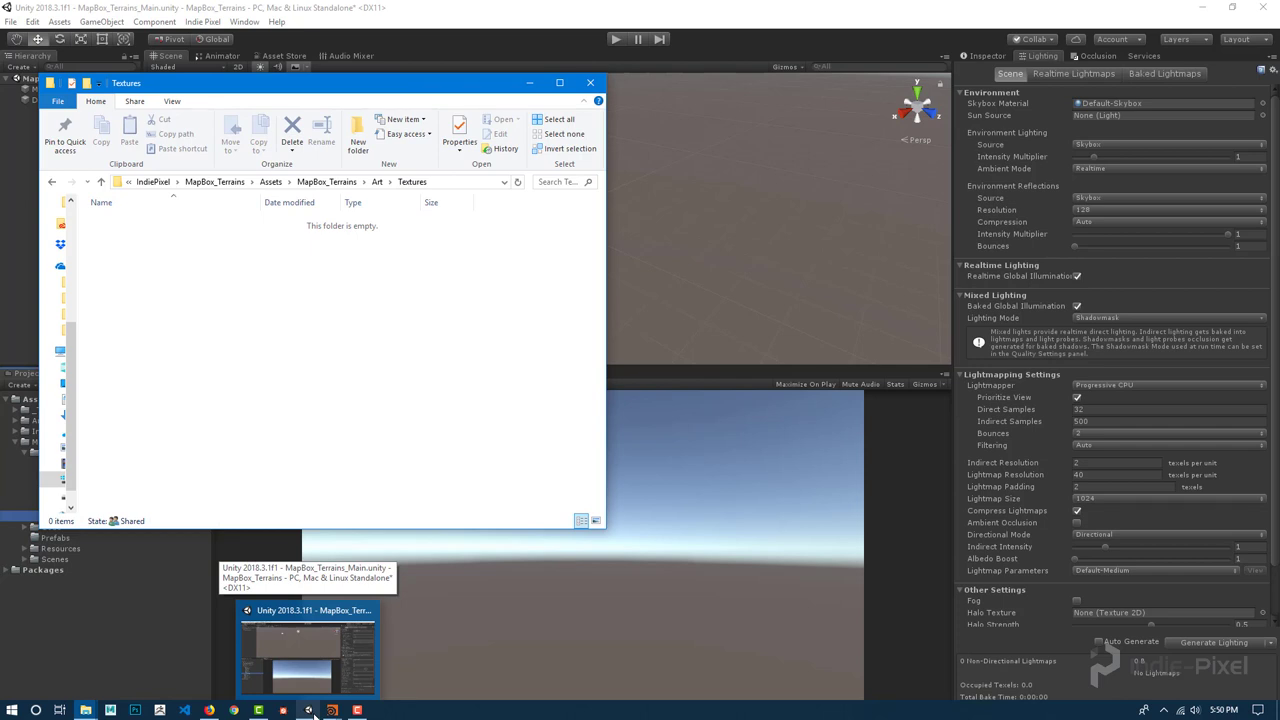
pyautogui.moveTo(86, 710)
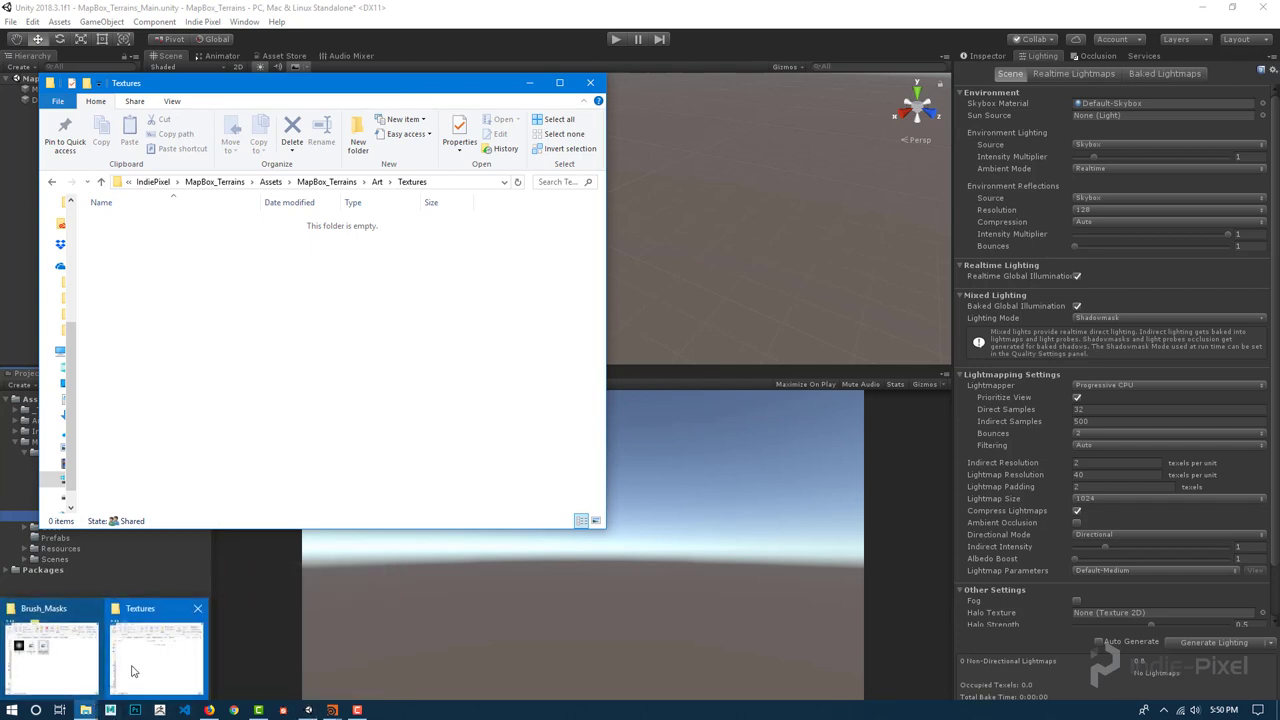
pyautogui.click(60, 660)
pyautogui.click(503, 286)
pyautogui.moveTo(428, 63); pyautogui.dragTo(980, 74)
pyautogui.click(903, 230)
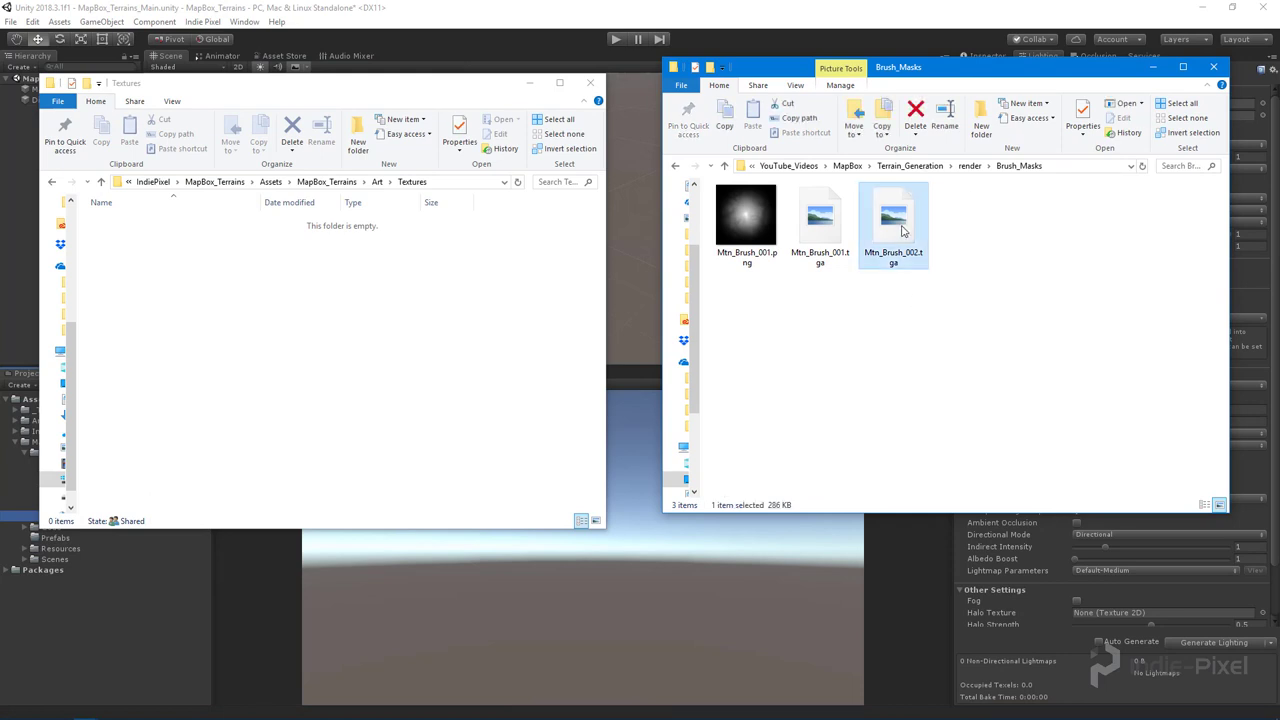
pyautogui.click(372, 335)
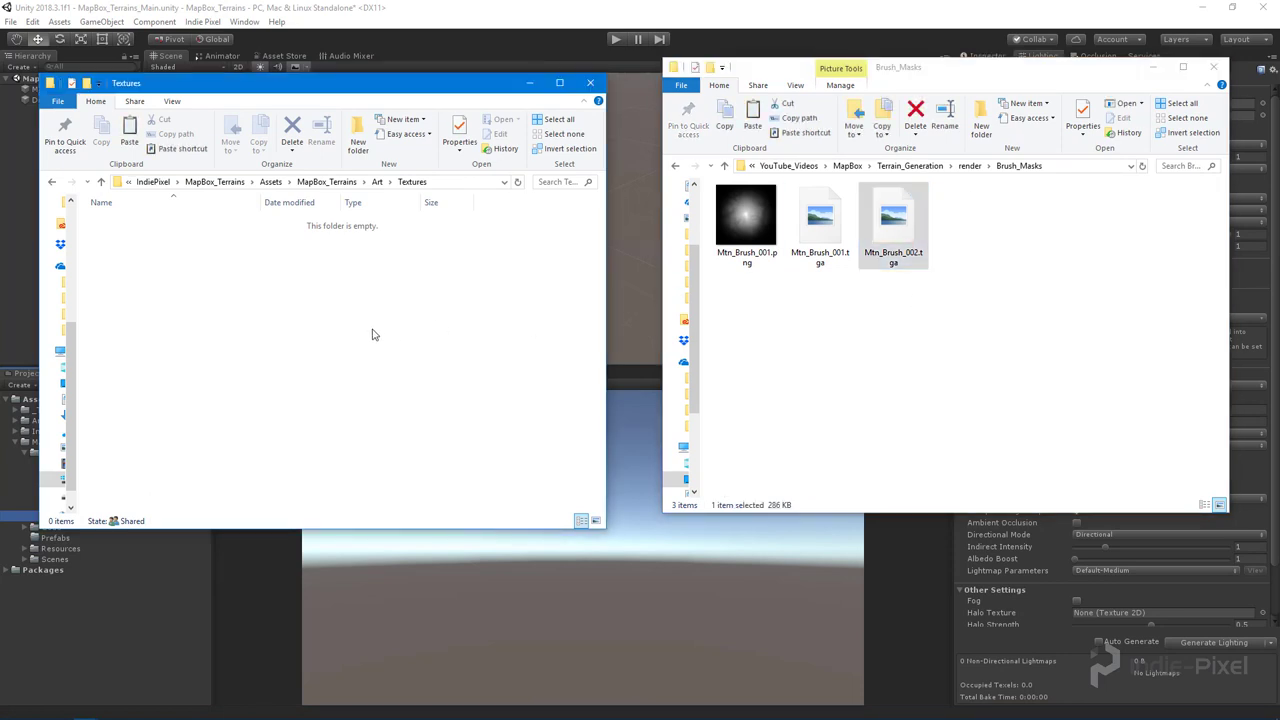
pyautogui.hotkey('ctrl', 'v')
# - Return to Unity and inspect the import settings and enlarged preview of the Mtn_Brush_002 texture
pyautogui.click(478, 20)
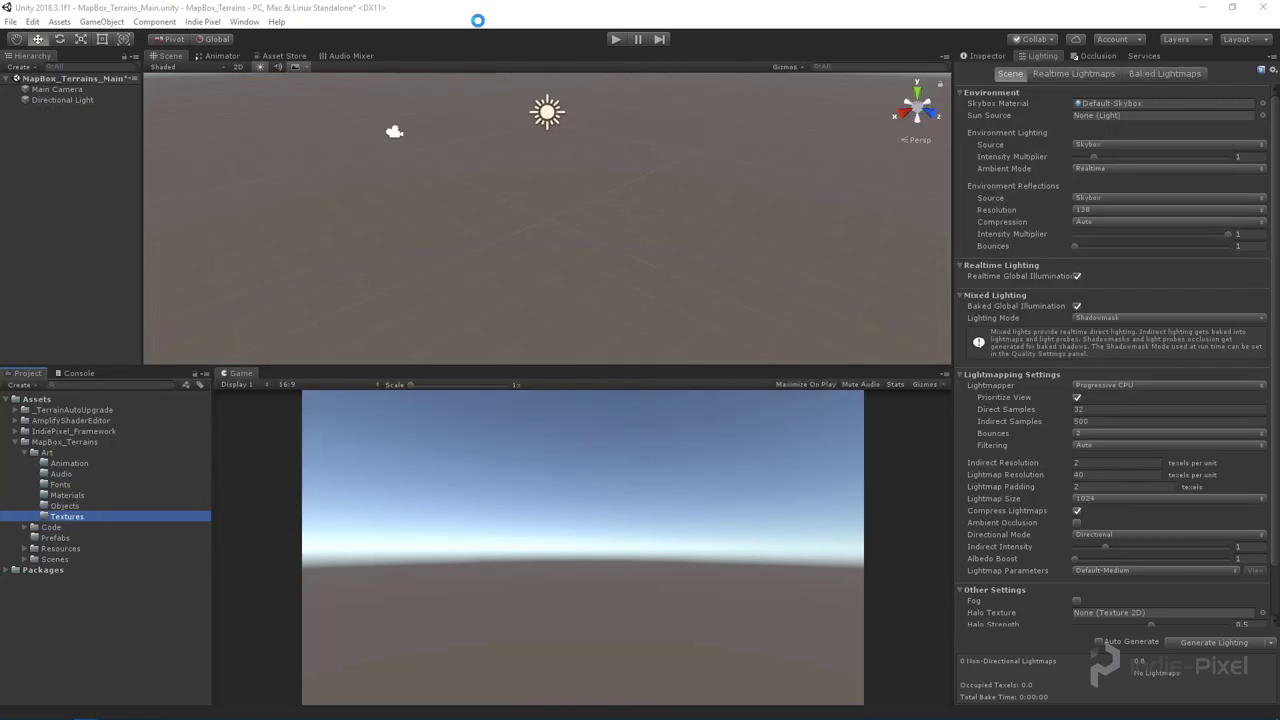
pyautogui.click(123, 526)
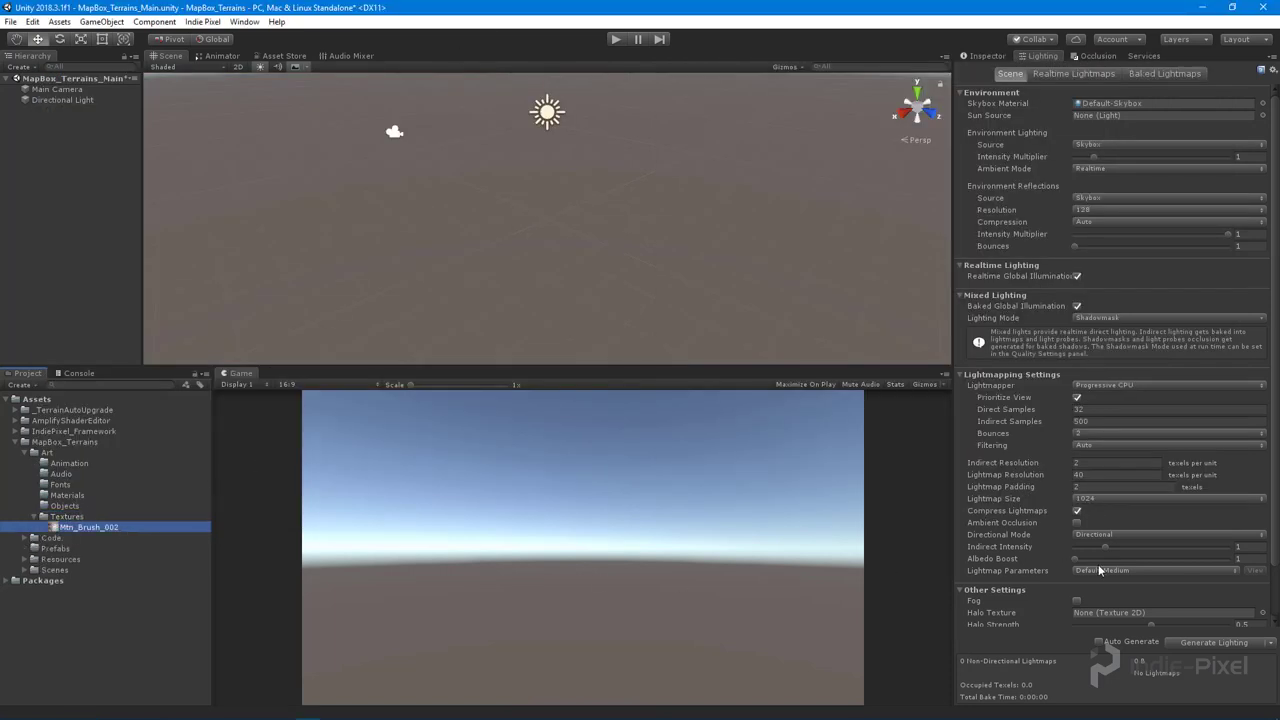
pyautogui.click(1000, 58)
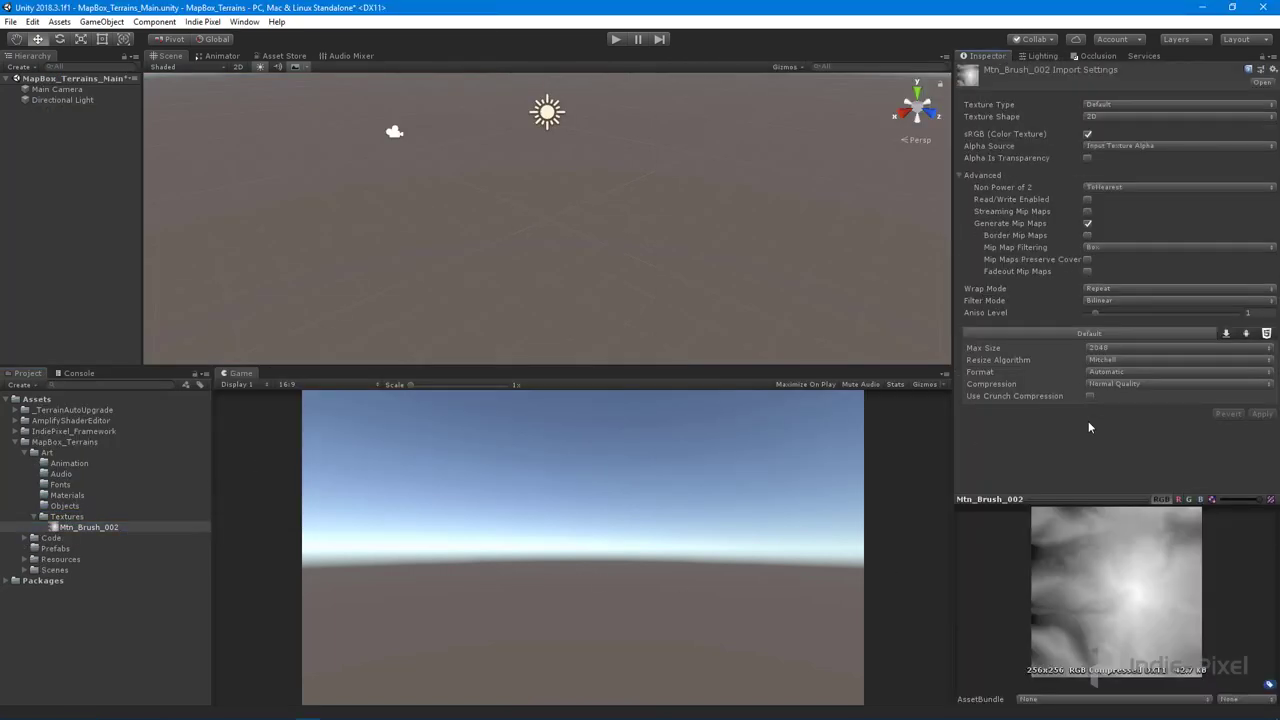
pyautogui.moveTo(1089, 497); pyautogui.dragTo(1085, 368)
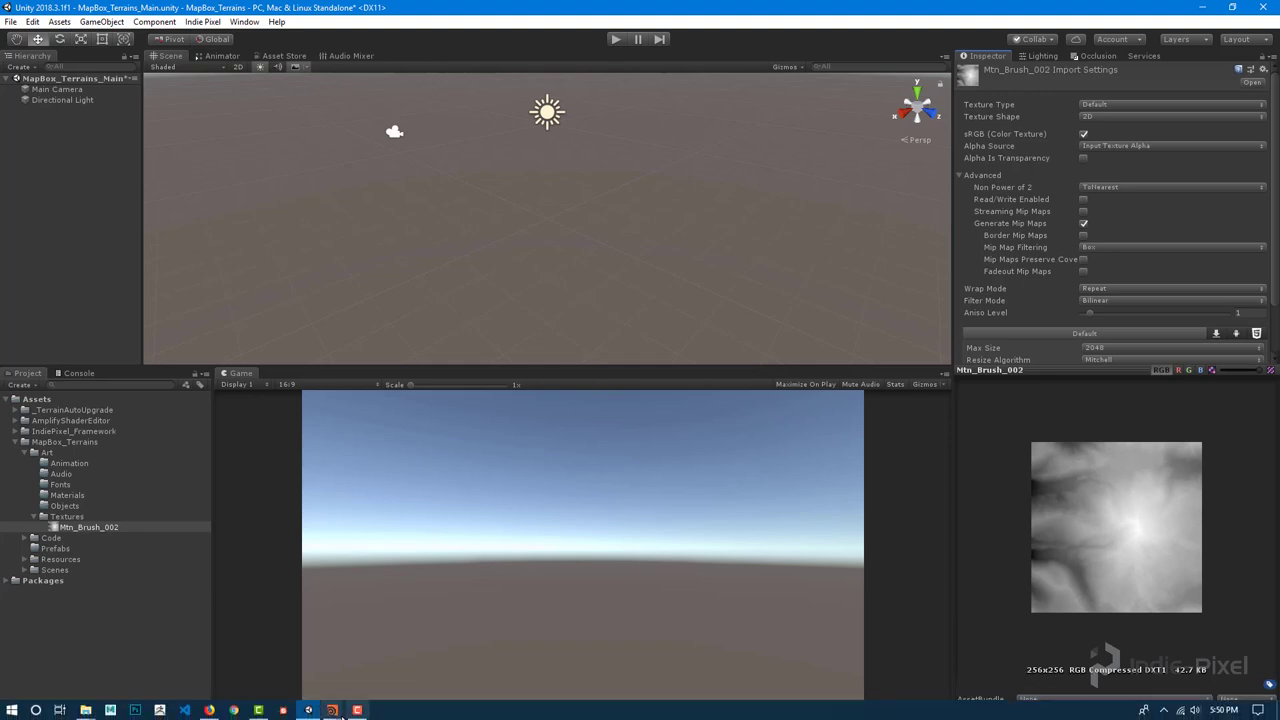
# - Switch to Houdini and move rop_comp1 farther below get_height to make room between the two nodes
pyautogui.click(333, 710)
pyautogui.click(406, 664)
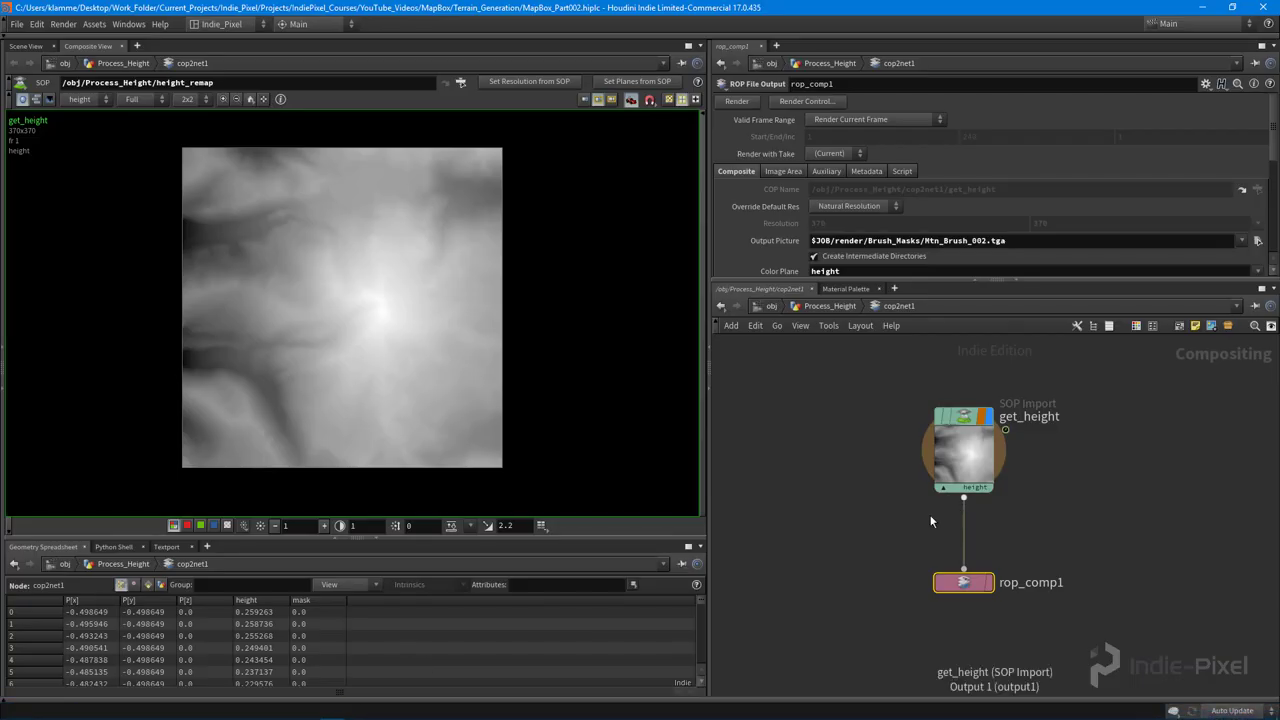
pyautogui.moveTo(947, 618); pyautogui.dragTo(947, 535, button='middle')
pyautogui.moveTo(953, 497); pyautogui.dragTo(953, 614)
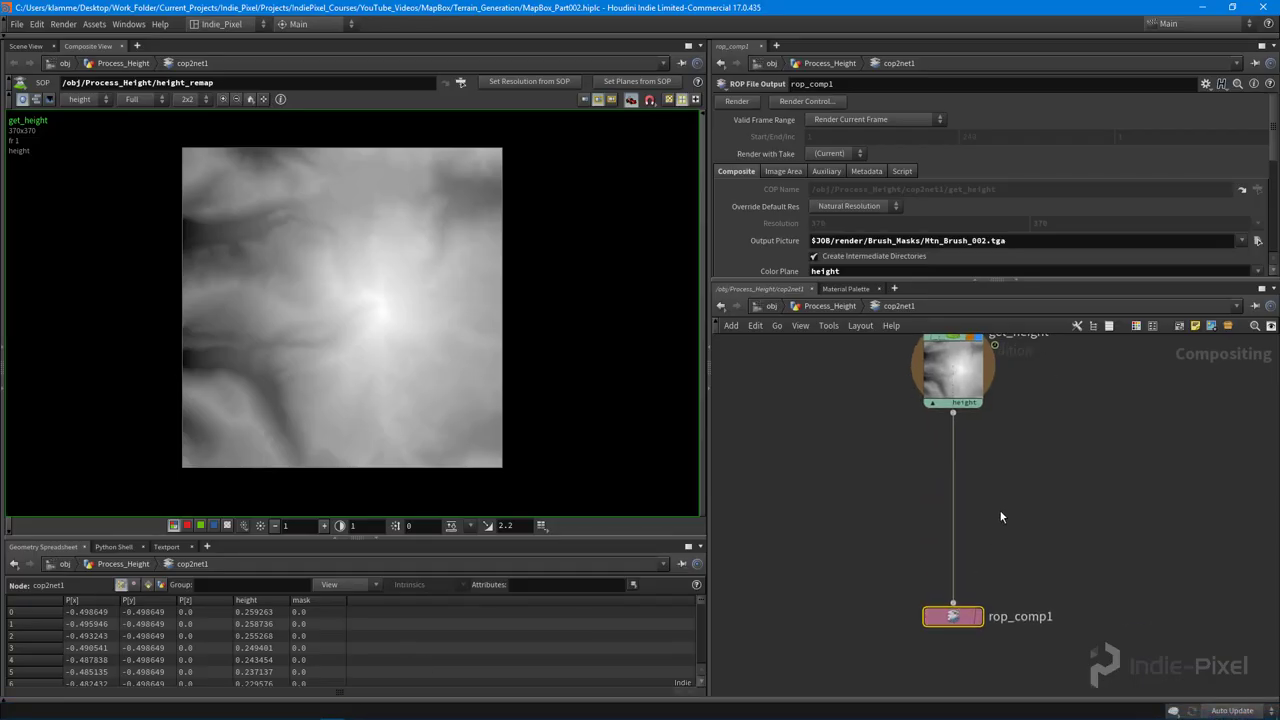
pyautogui.moveTo(951, 373); pyautogui.dragTo(951, 422, button='middle')
# - Review the Image and SOP parameters of the get_height node, including its override size and planes
pyautogui.click(951, 422)
pyautogui.moveTo(1120, 453); pyautogui.dragTo(1120, 479, button='middle')
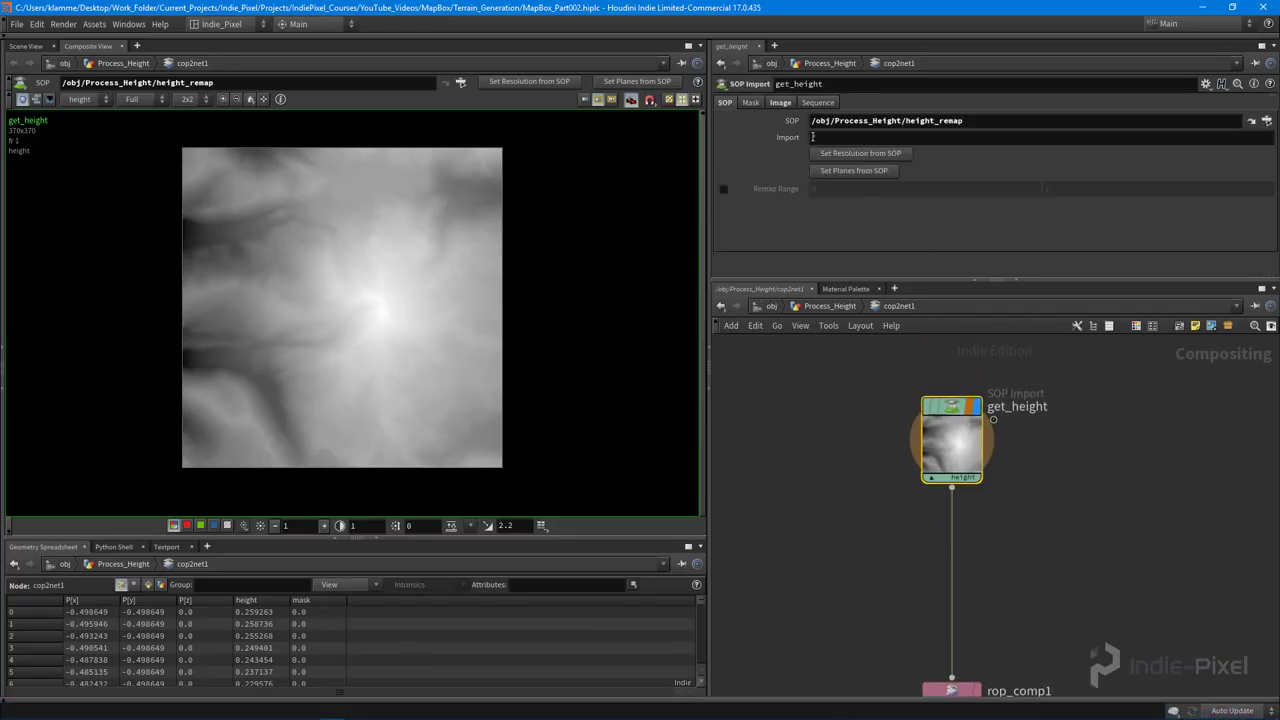
pyautogui.click(780, 102)
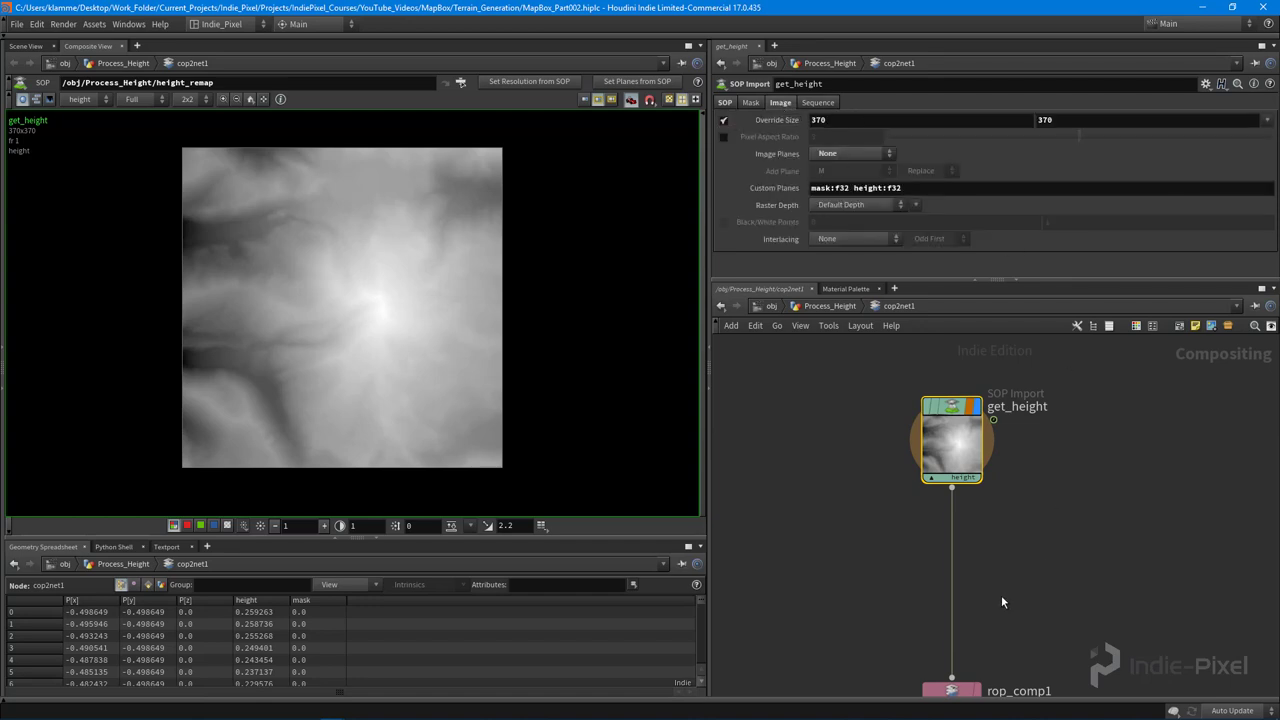
pyautogui.moveTo(1002, 597); pyautogui.dragTo(1004, 562, button='middle')
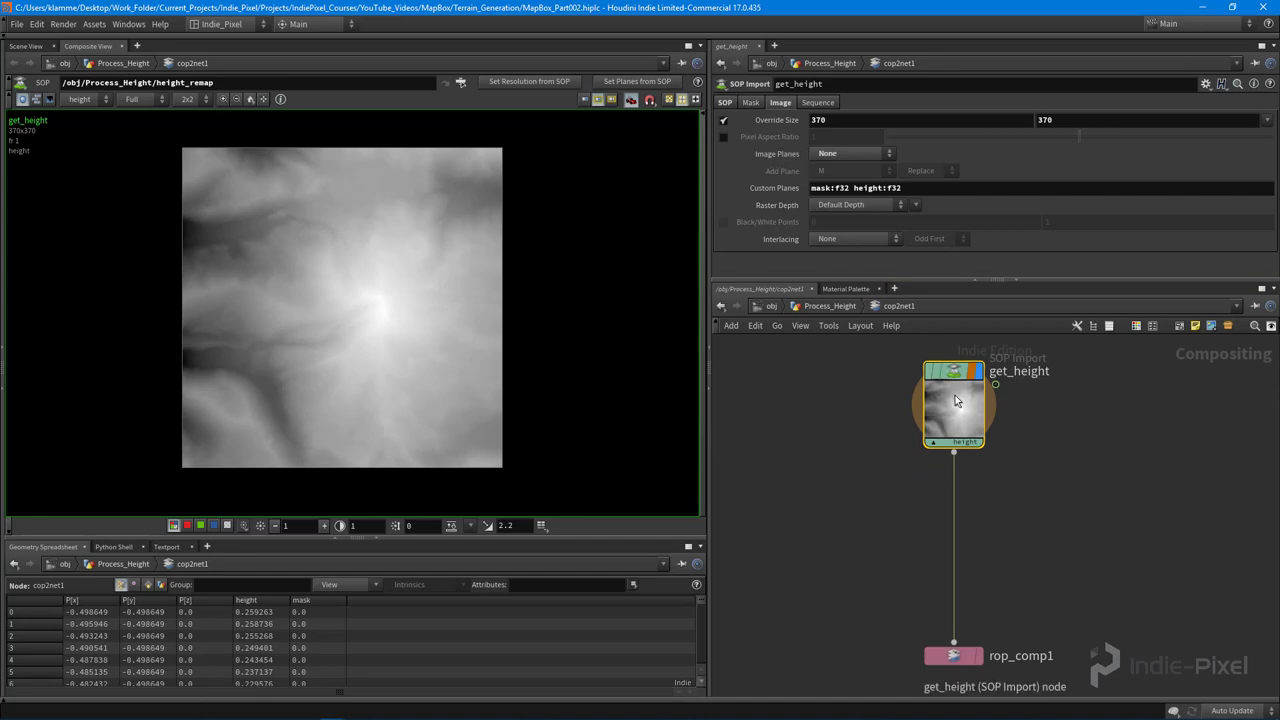
pyautogui.moveTo(1046, 440); pyautogui.dragTo(1039, 470, button='middle')
pyautogui.moveTo(1082, 592)
pyautogui.mouseDown()
pyautogui.moveTo(901, 351)
pyautogui.moveTo(1042, 522)
pyautogui.mouseUp()
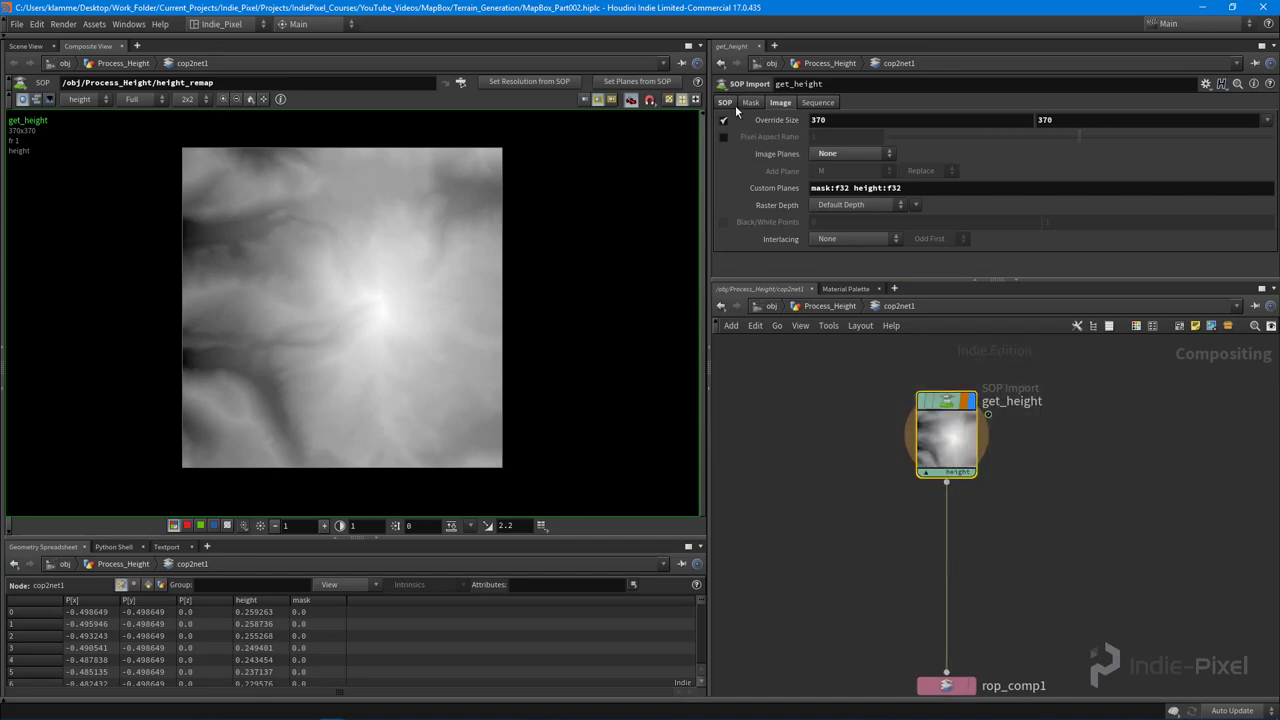
pyautogui.click(733, 103)
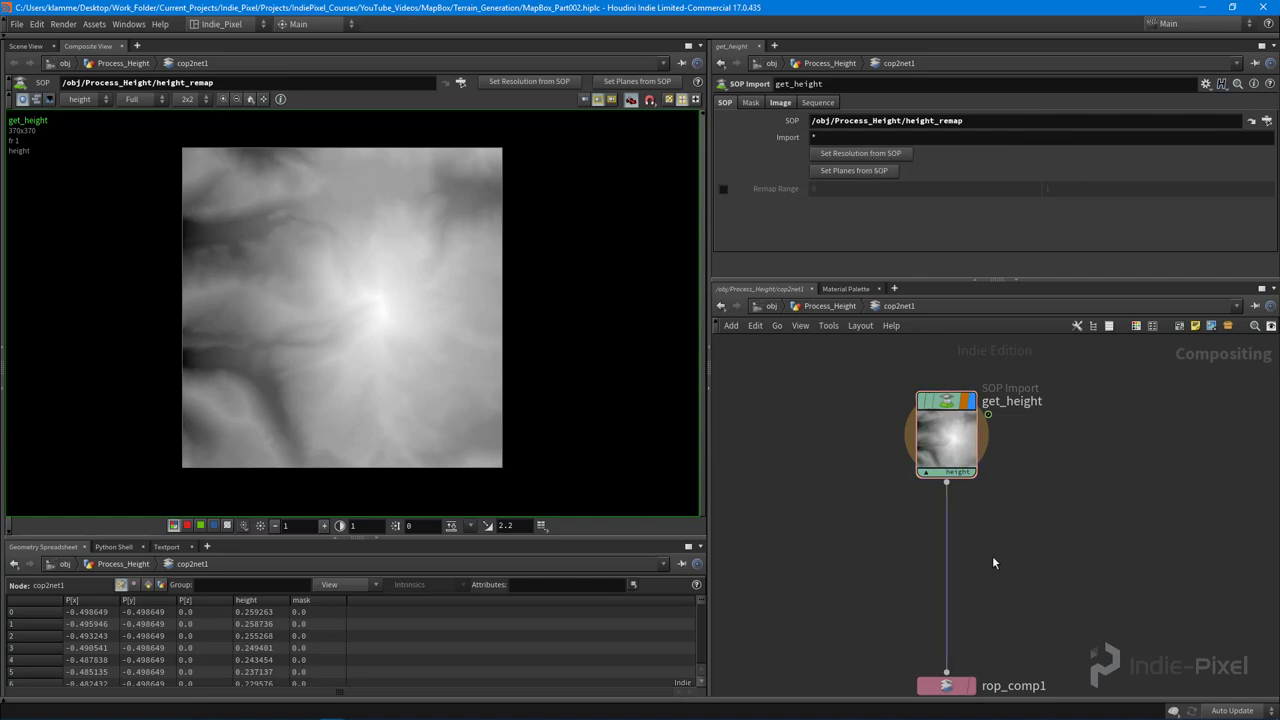
# - Add a Scale node beside the network, connect get_height to its first input, and display its output
pyautogui.press('Tab')
pyautogui.moveTo(1012, 500)
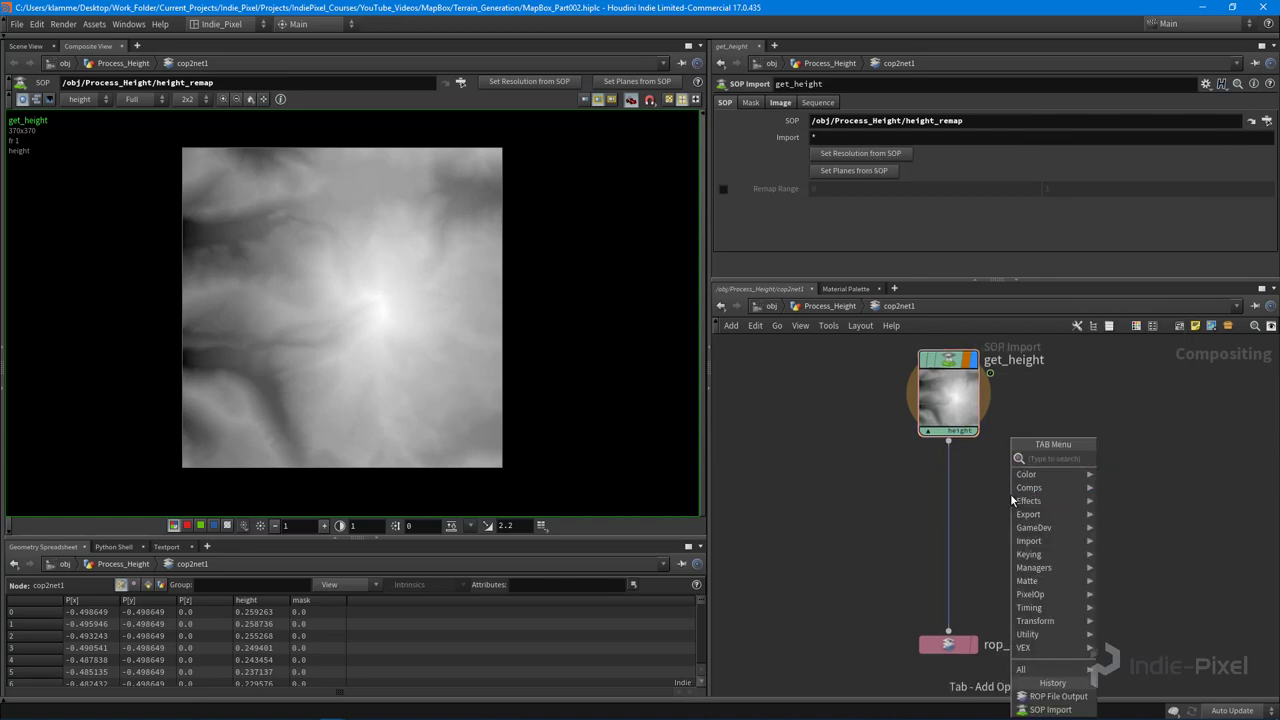
pyautogui.press('Escape')
pyautogui.press('Tab')
pyautogui.write('sca')
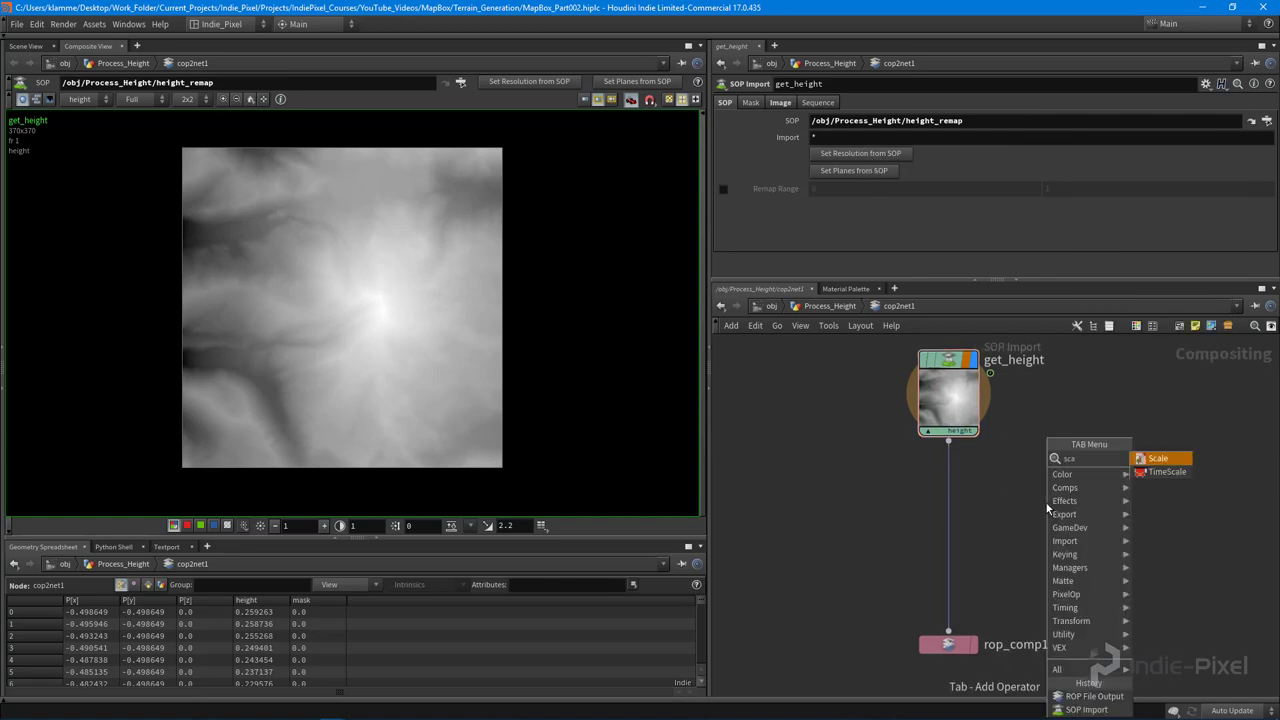
pyautogui.press('Return')
pyautogui.click(1047, 503)
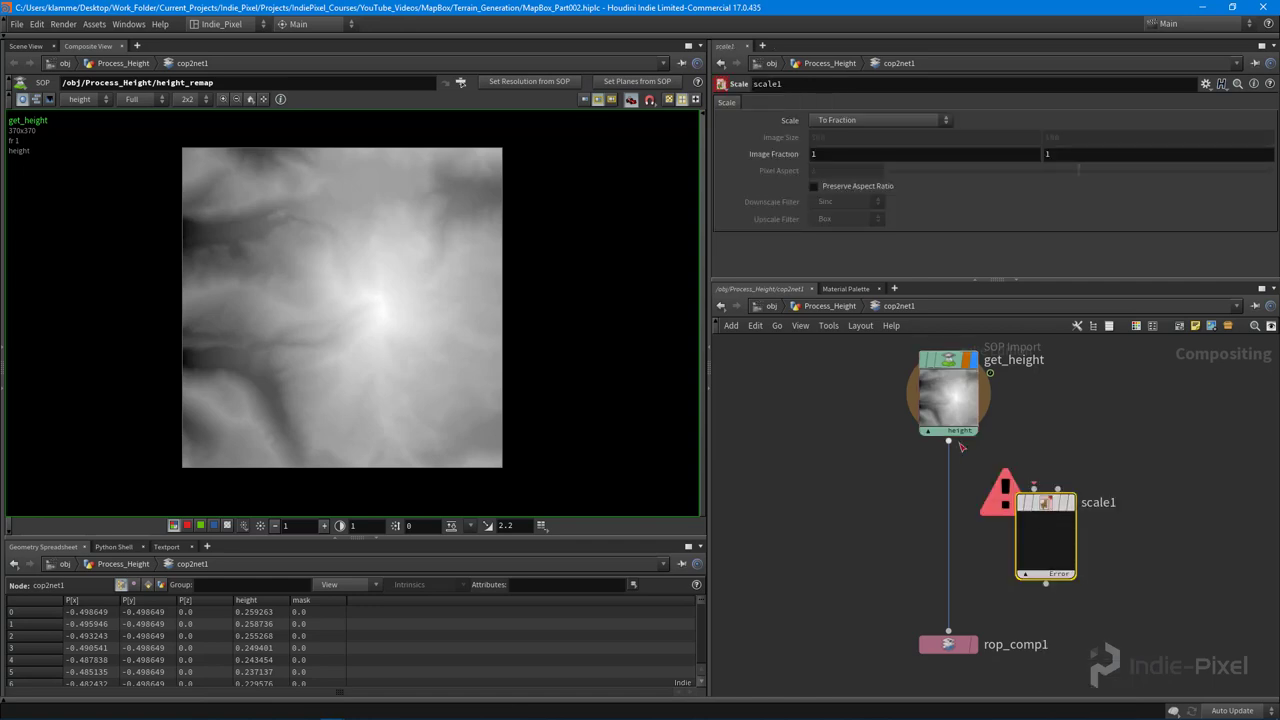
pyautogui.moveTo(949, 441); pyautogui.dragTo(1034, 488)
pyautogui.click(1071, 503)
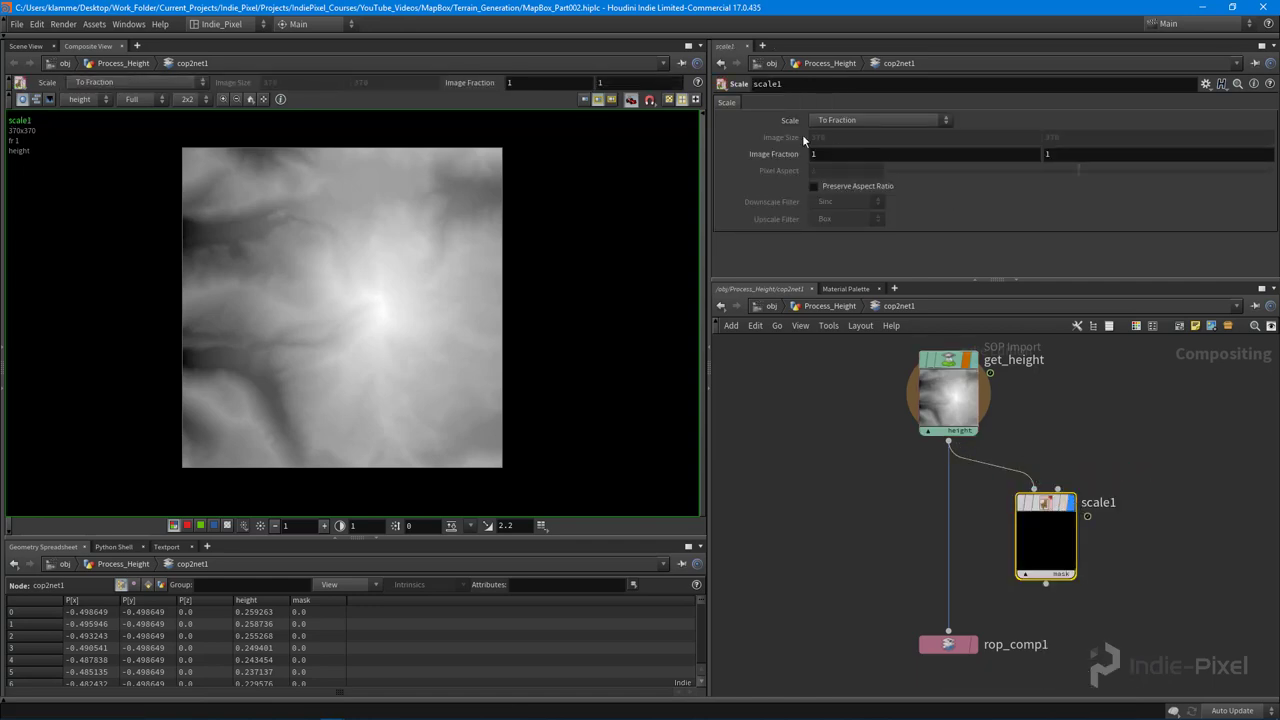
# - Set scale1 to scale To Resolution with an image size of 512 by 512
pyautogui.click(890, 119)
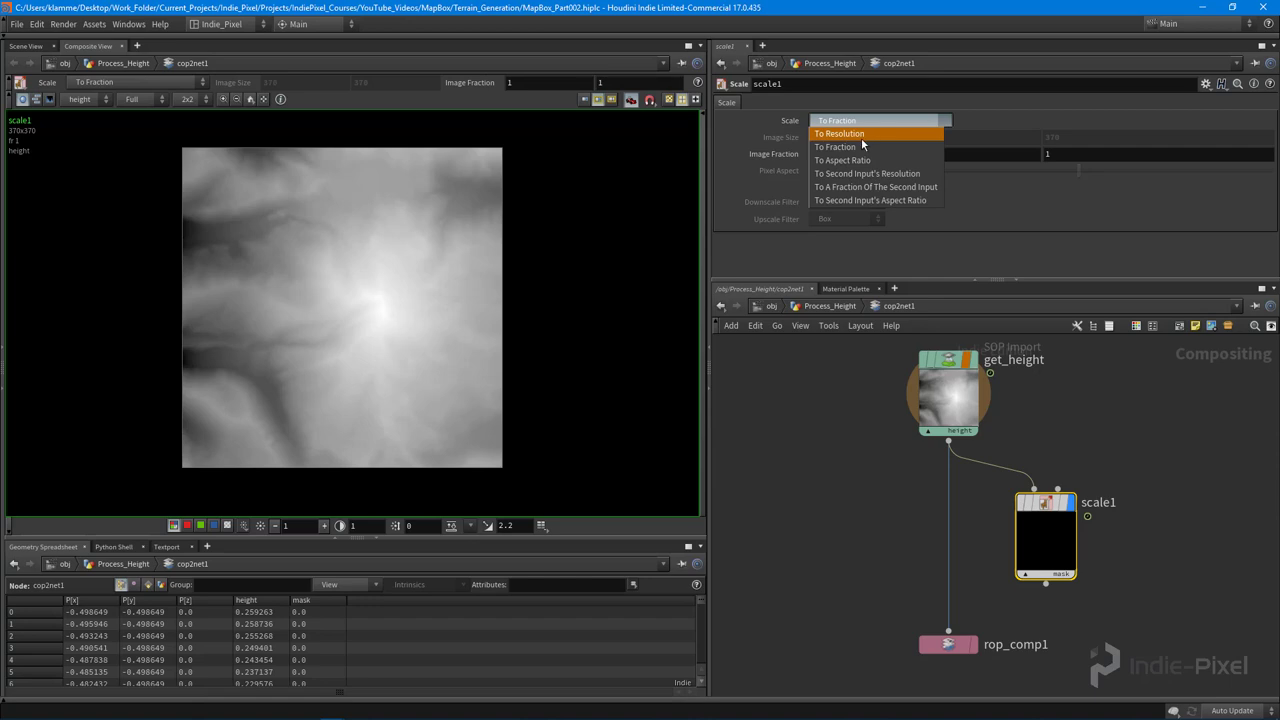
pyautogui.click(860, 133)
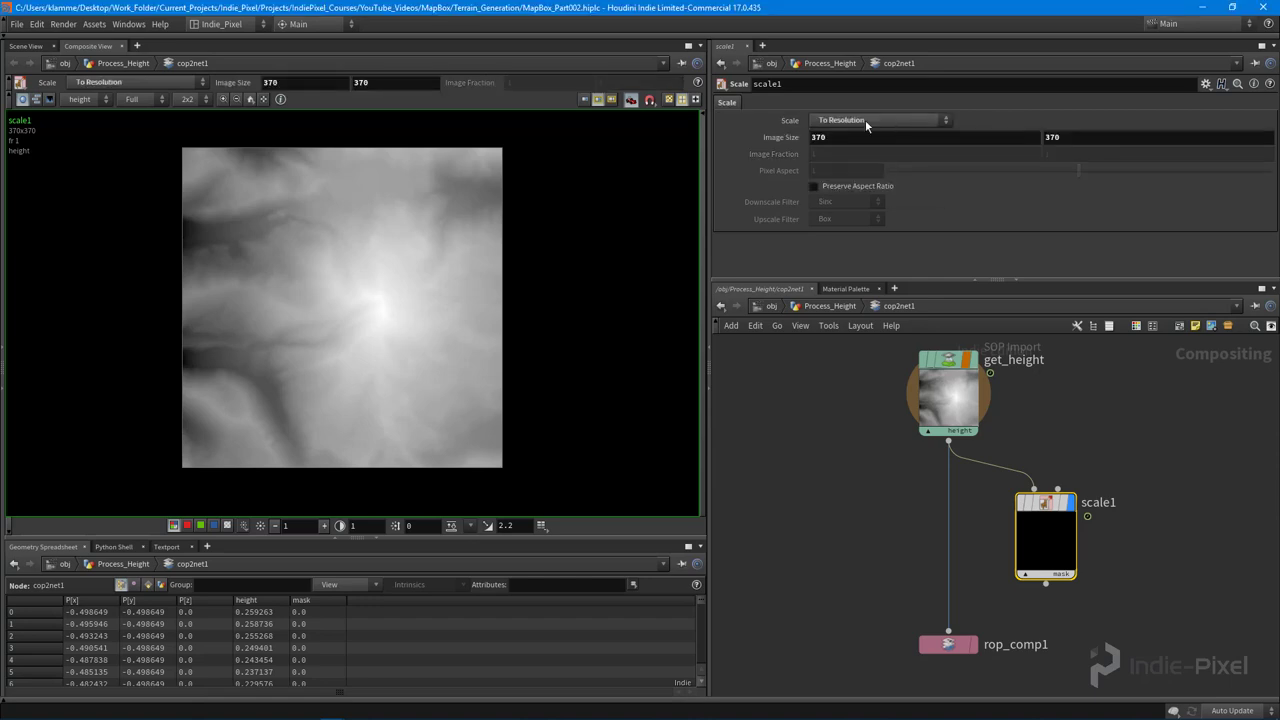
pyautogui.doubleClick(853, 137)
pyautogui.write('512')
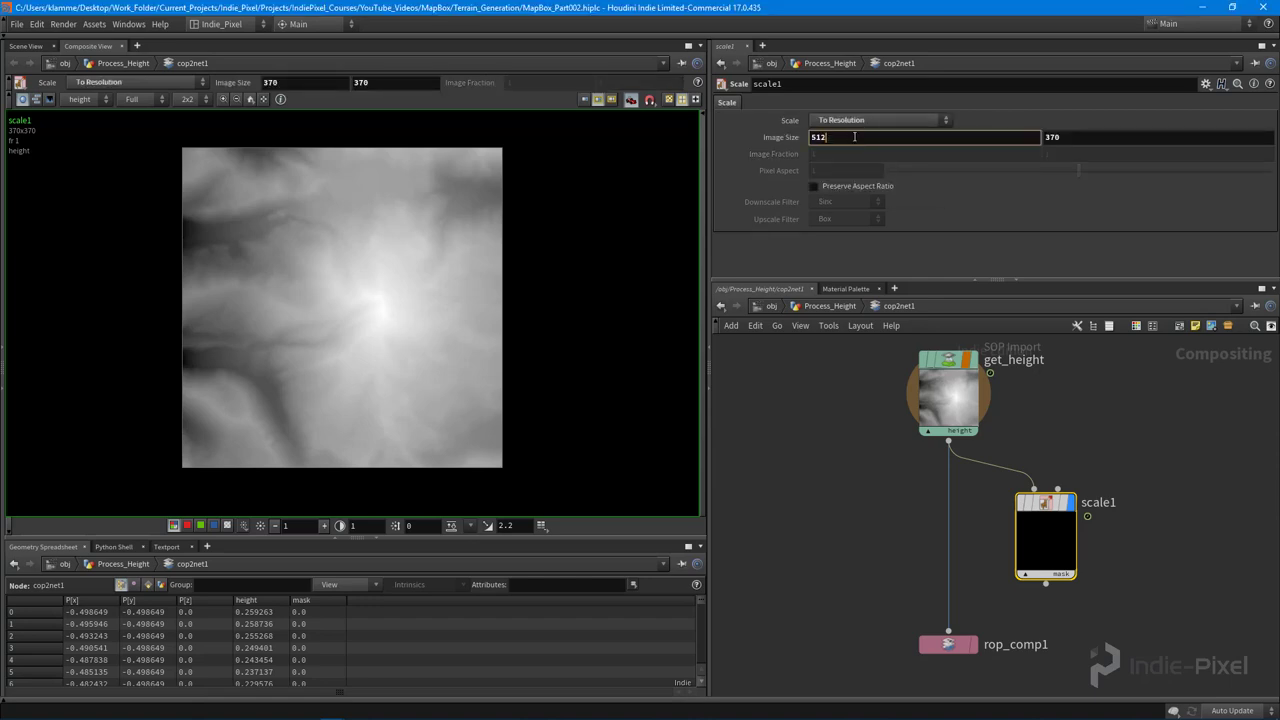
pyautogui.press('Tab')
pyautogui.write('512')
pyautogui.press('Return')
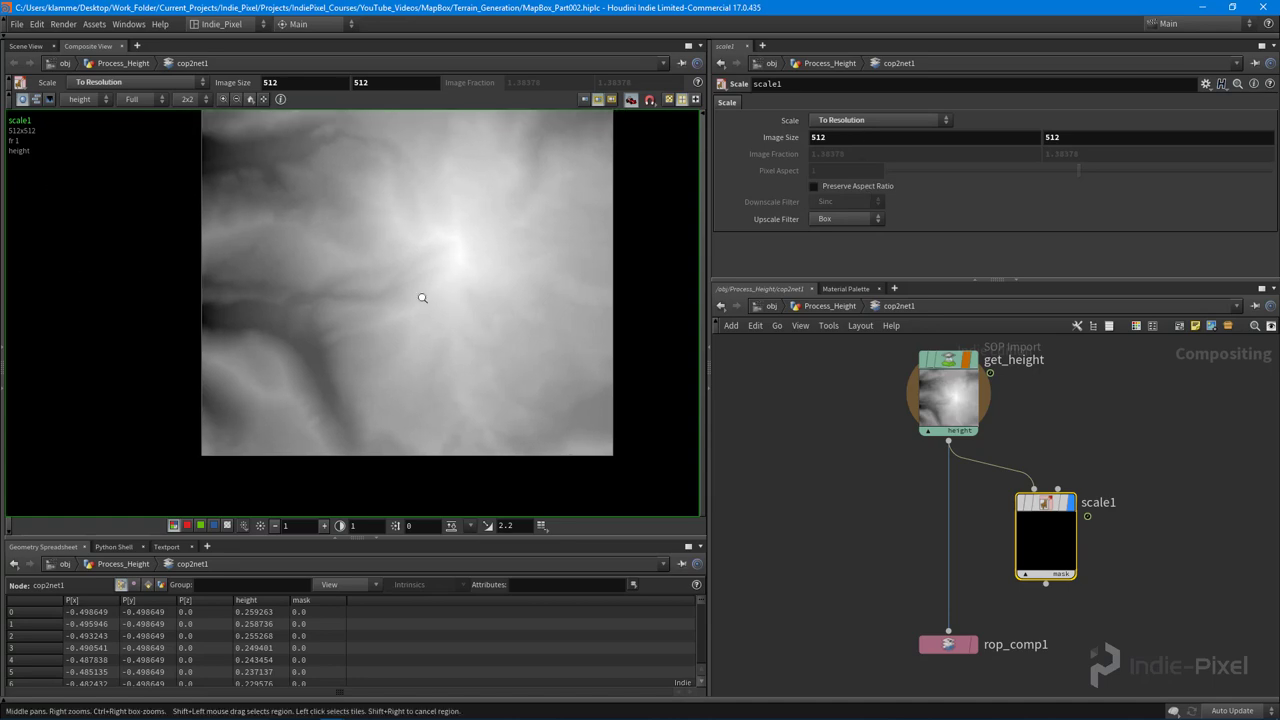
pyautogui.scroll(-4, 423, 300)
pyautogui.scroll(1, 418, 344)
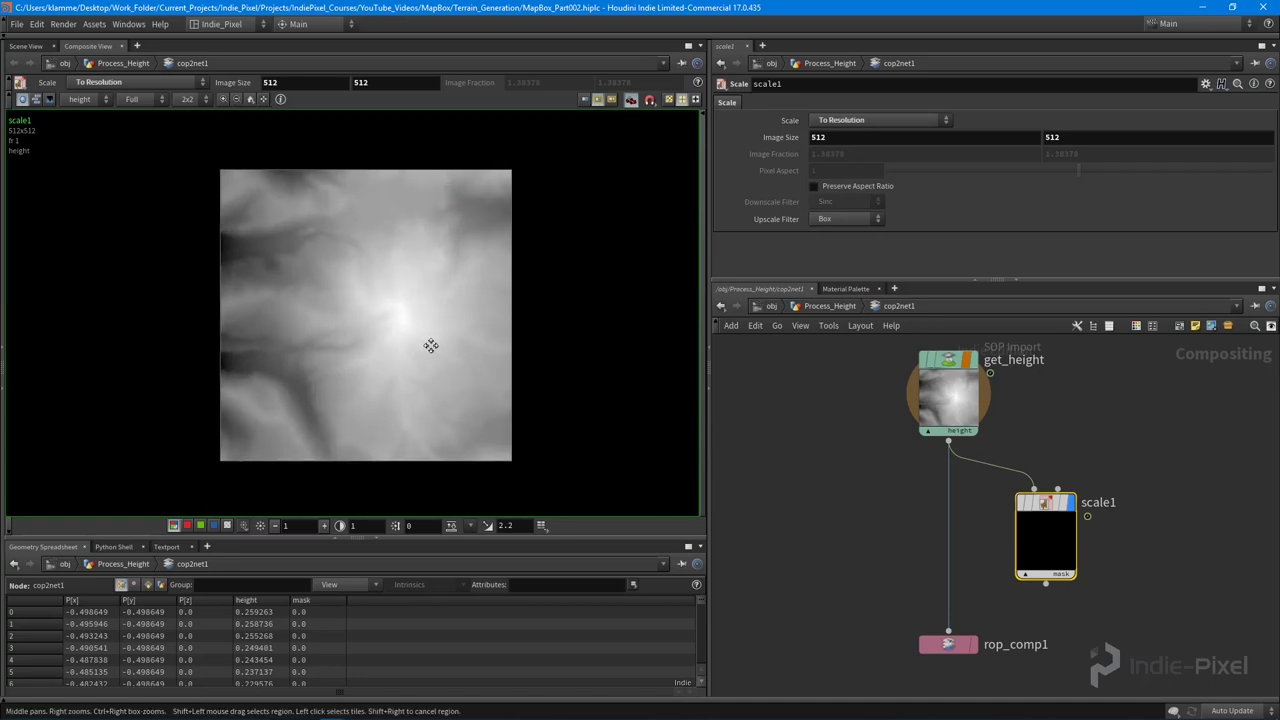
# - Enlarge the network pane, nudge scale1 closer to get_height, and move rop_comp1 farther down to make room between the nodes
pyautogui.moveTo(1143, 458); pyautogui.dragTo(1139, 485, button='middle')
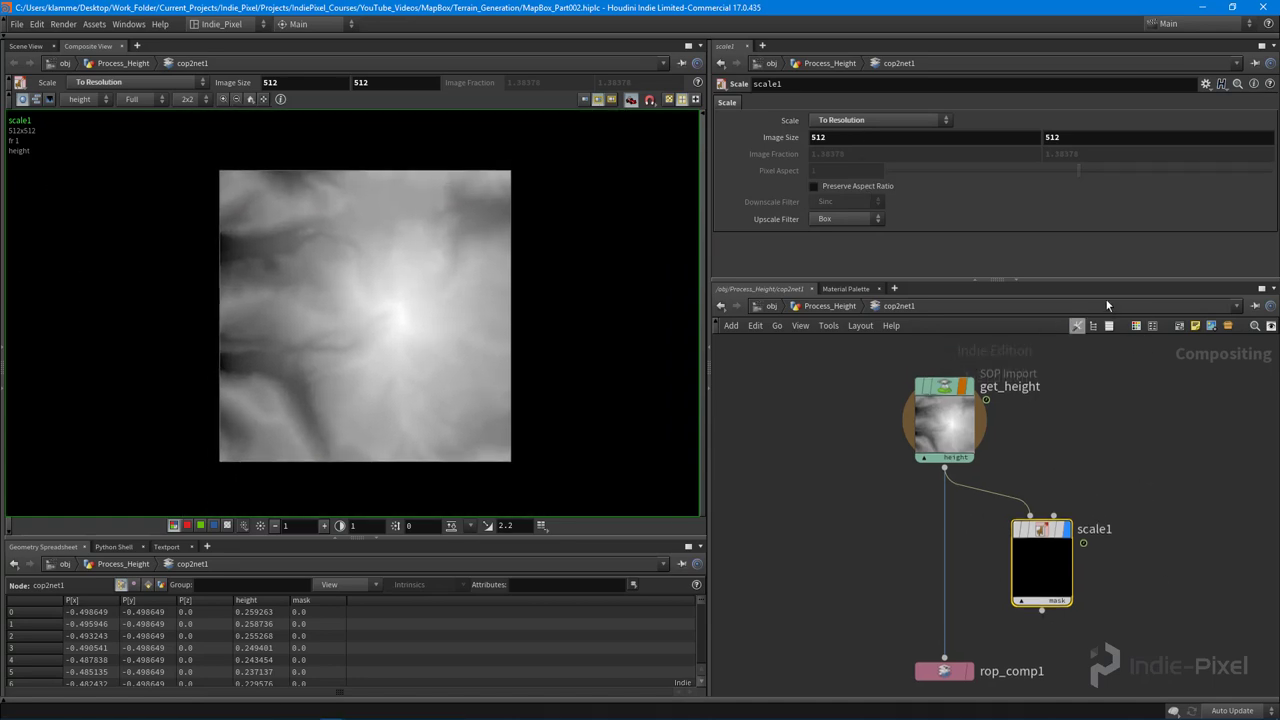
pyautogui.moveTo(1065, 281); pyautogui.dragTo(1065, 232)
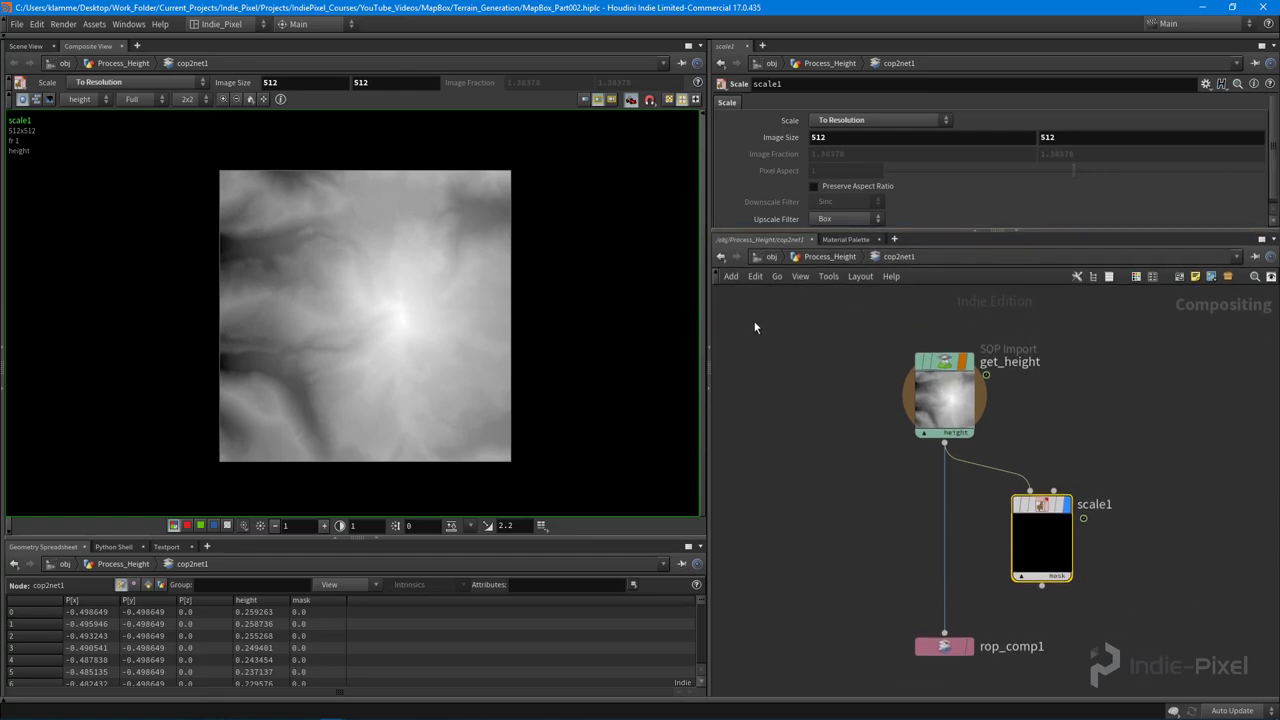
pyautogui.moveTo(846, 457); pyautogui.dragTo(834, 419, button='middle')
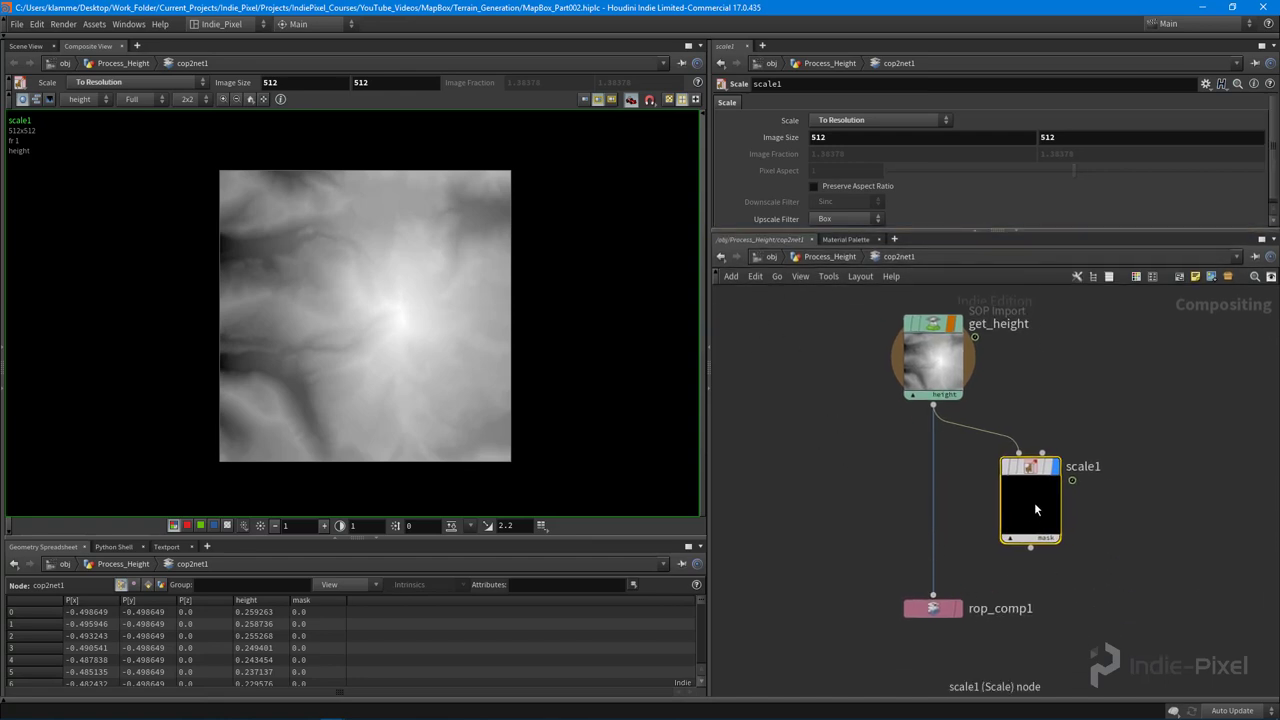
pyautogui.moveTo(1035, 503); pyautogui.dragTo(1035, 484)
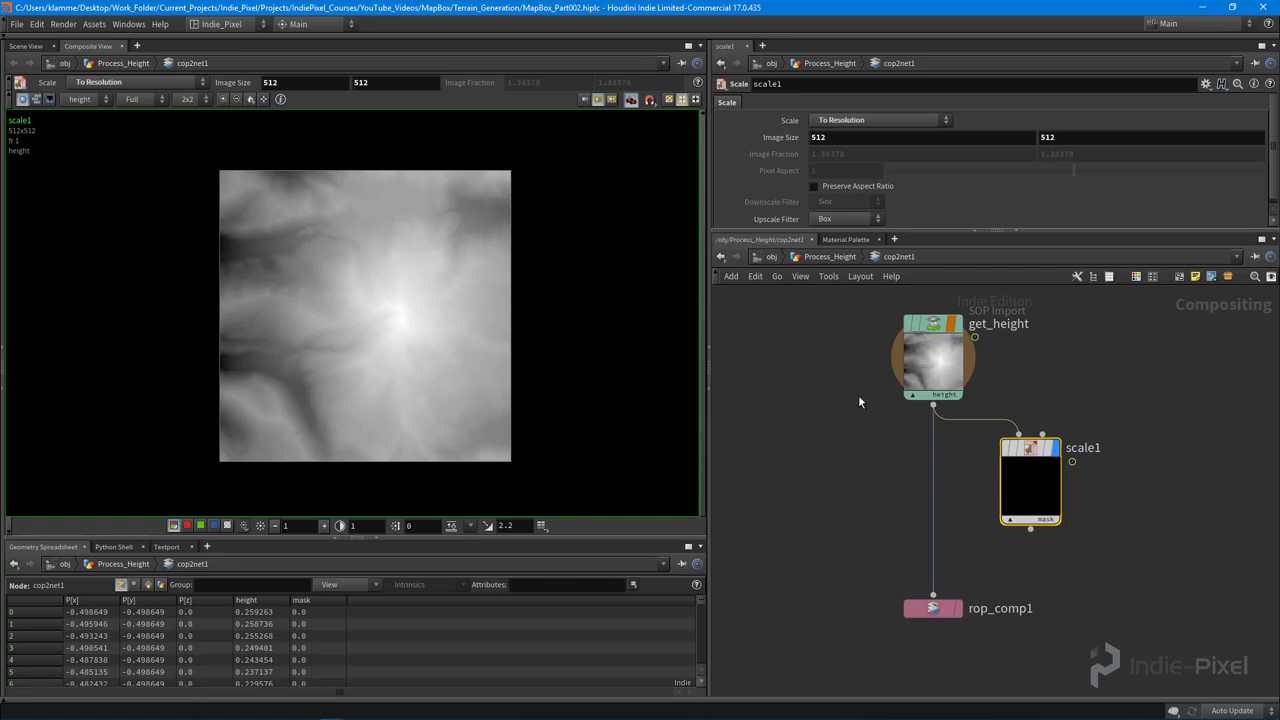
pyautogui.moveTo(806, 330); pyautogui.dragTo(1054, 520)
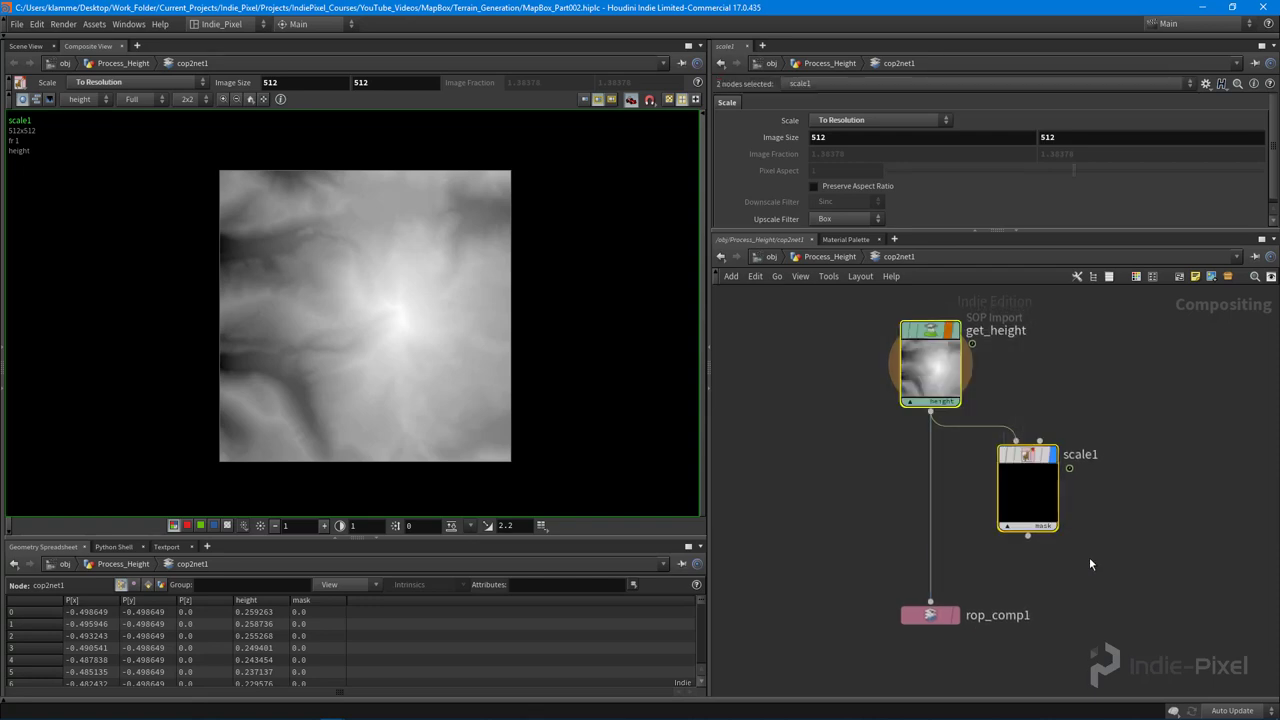
pyautogui.click(1089, 557)
pyautogui.moveTo(1076, 548); pyautogui.dragTo(1057, 462, button='middle')
pyautogui.moveTo(905, 538); pyautogui.dragTo(908, 636)
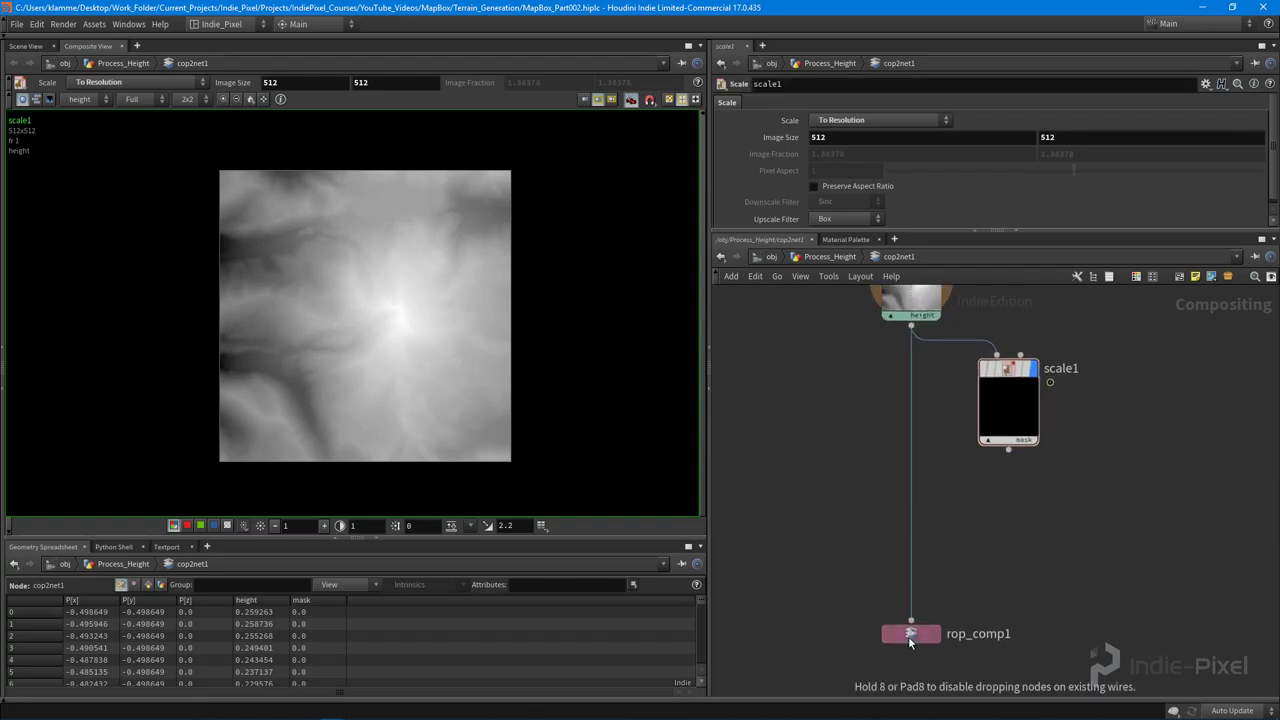
pyautogui.moveTo(1000, 506); pyautogui.dragTo(992, 573, button='middle')
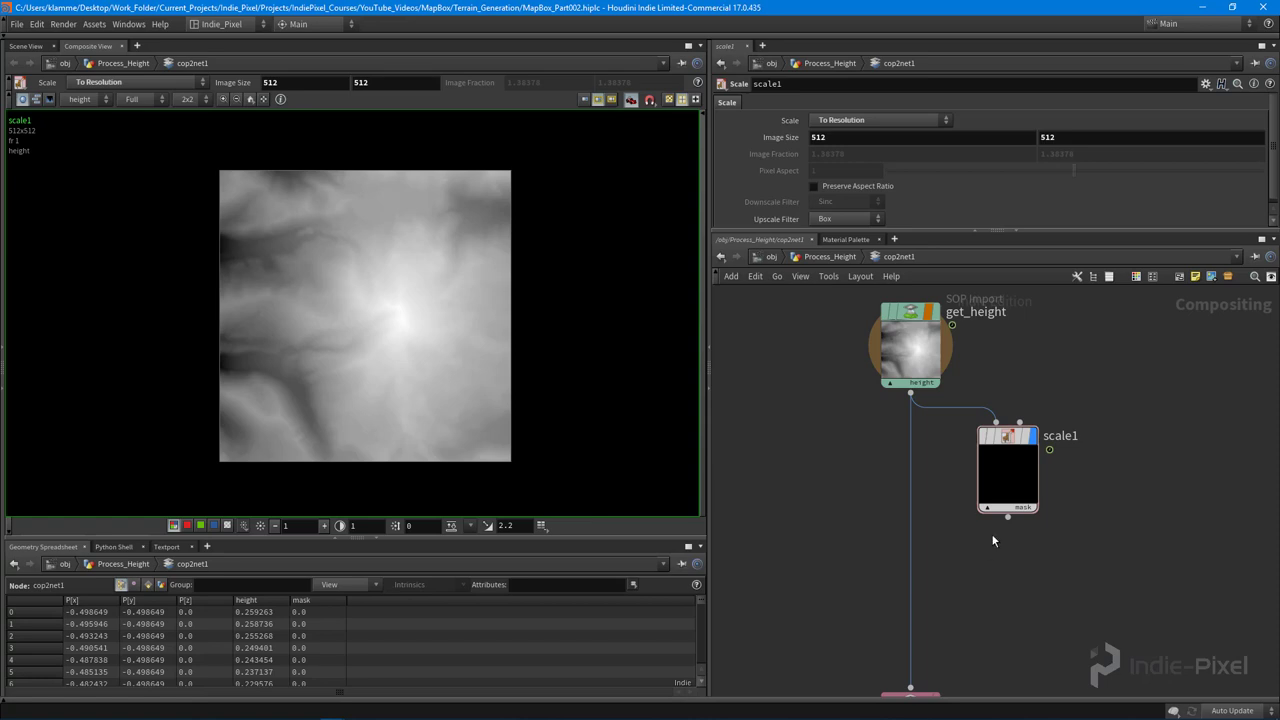
# - Set the scale1 node's thumbnail to preview the height plane
pyautogui.click(1009, 475)
pyautogui.click(1026, 508)
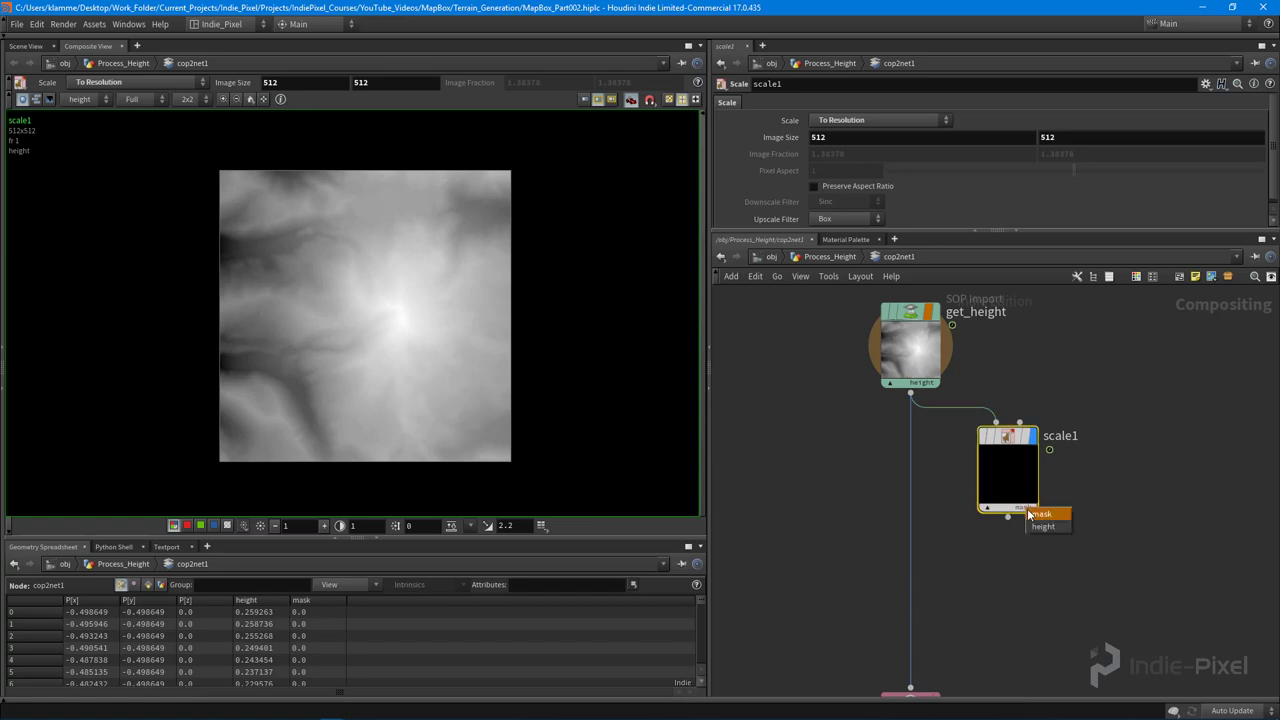
pyautogui.click(1043, 526)
# - Insert scale1 into the wire between get_height and rop_comp1, and bring up the output parameters of rop_comp1
pyautogui.moveTo(1013, 475); pyautogui.dragTo(980, 491)
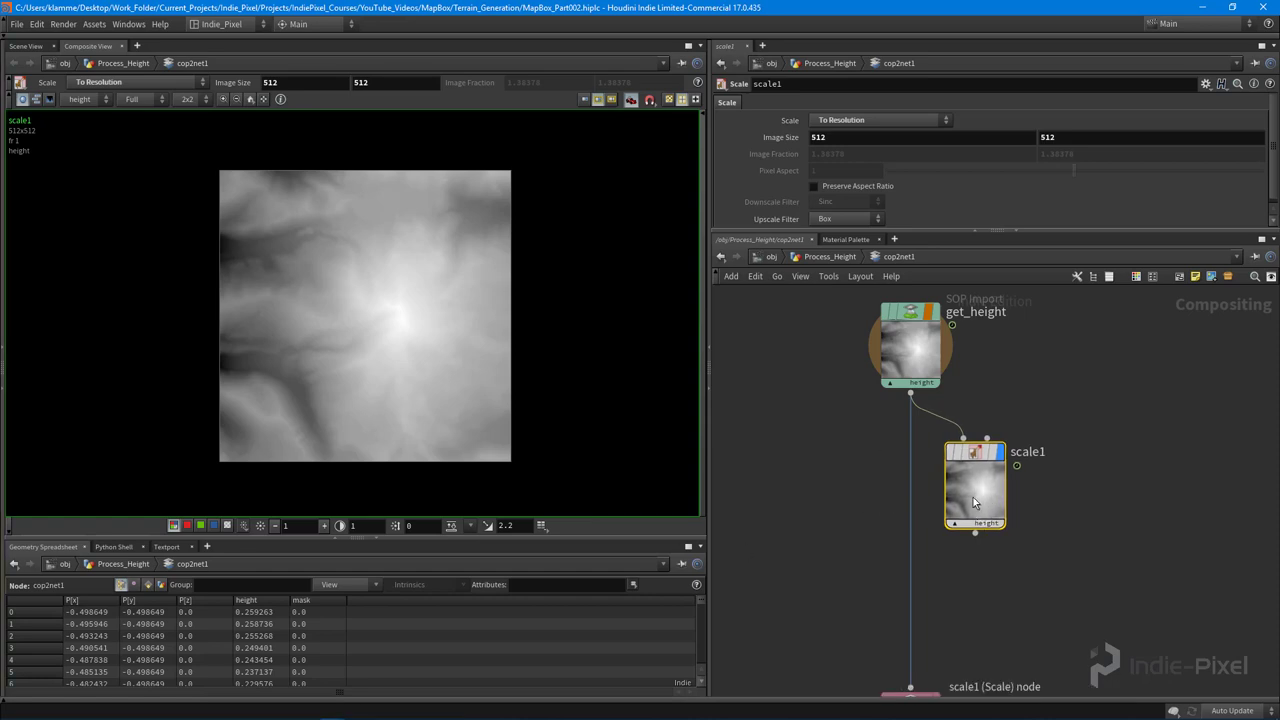
pyautogui.moveTo(975, 503); pyautogui.dragTo(911, 505)
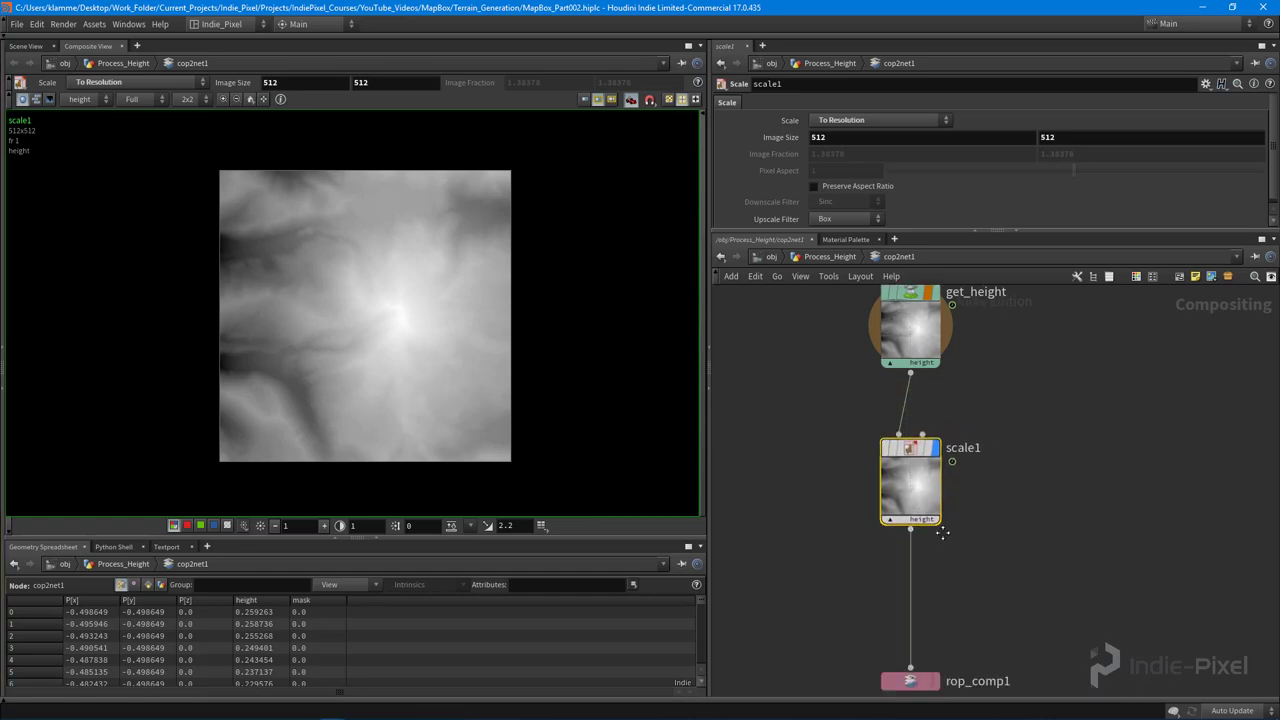
pyautogui.click(917, 566)
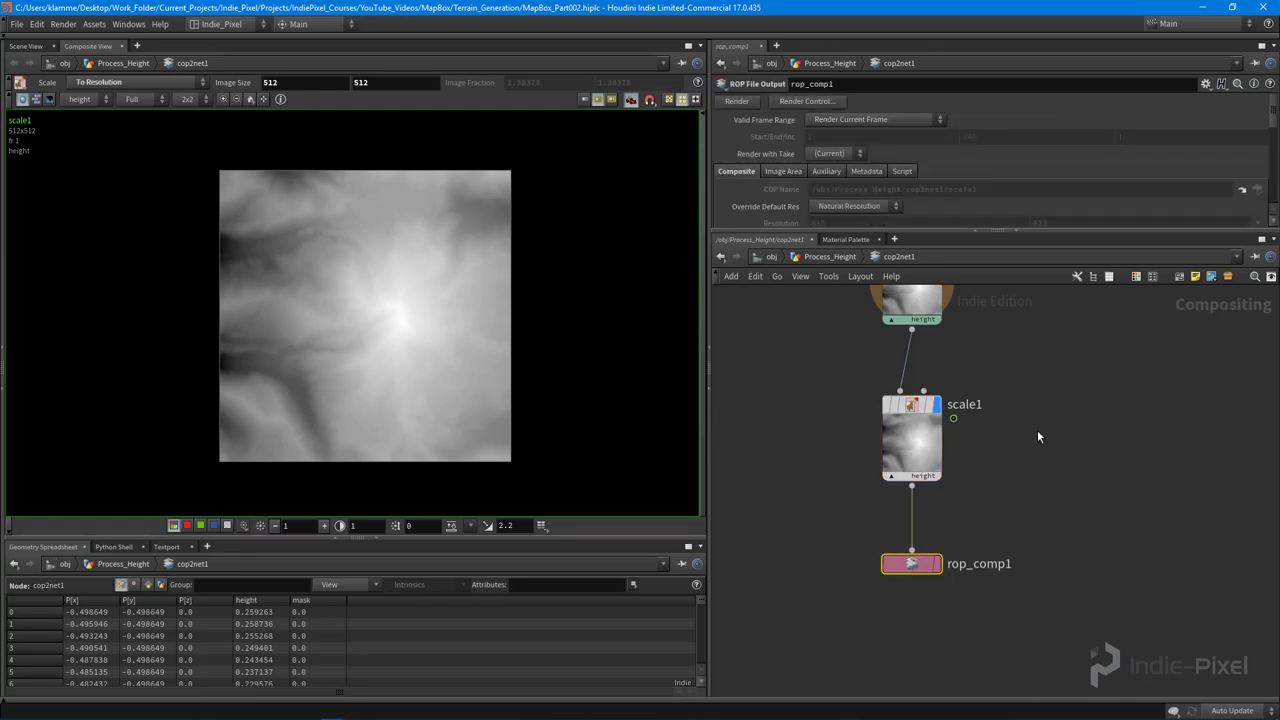
# - Copy Mtn_Brush_002.tga from the Brush_Masks folder into the Unity project's Textures folder, replacing the existing file
pyautogui.click(308, 710)
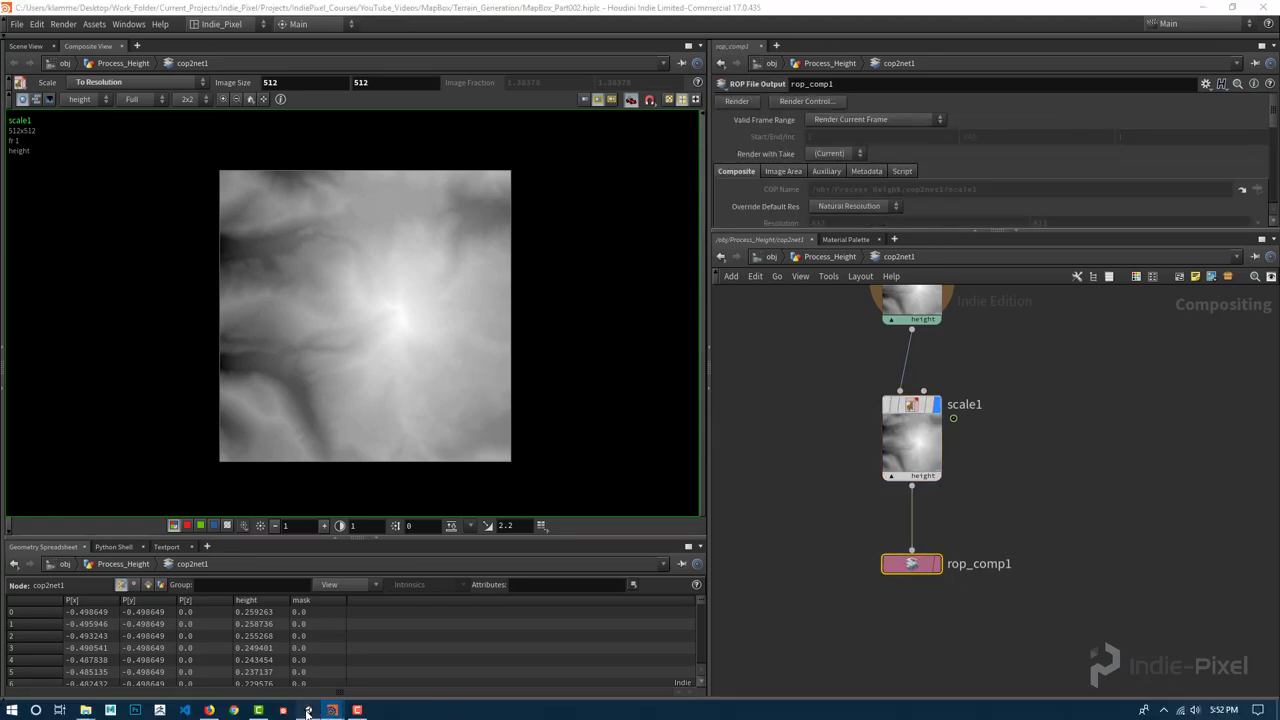
pyautogui.moveTo(85, 710)
pyautogui.click(50, 655)
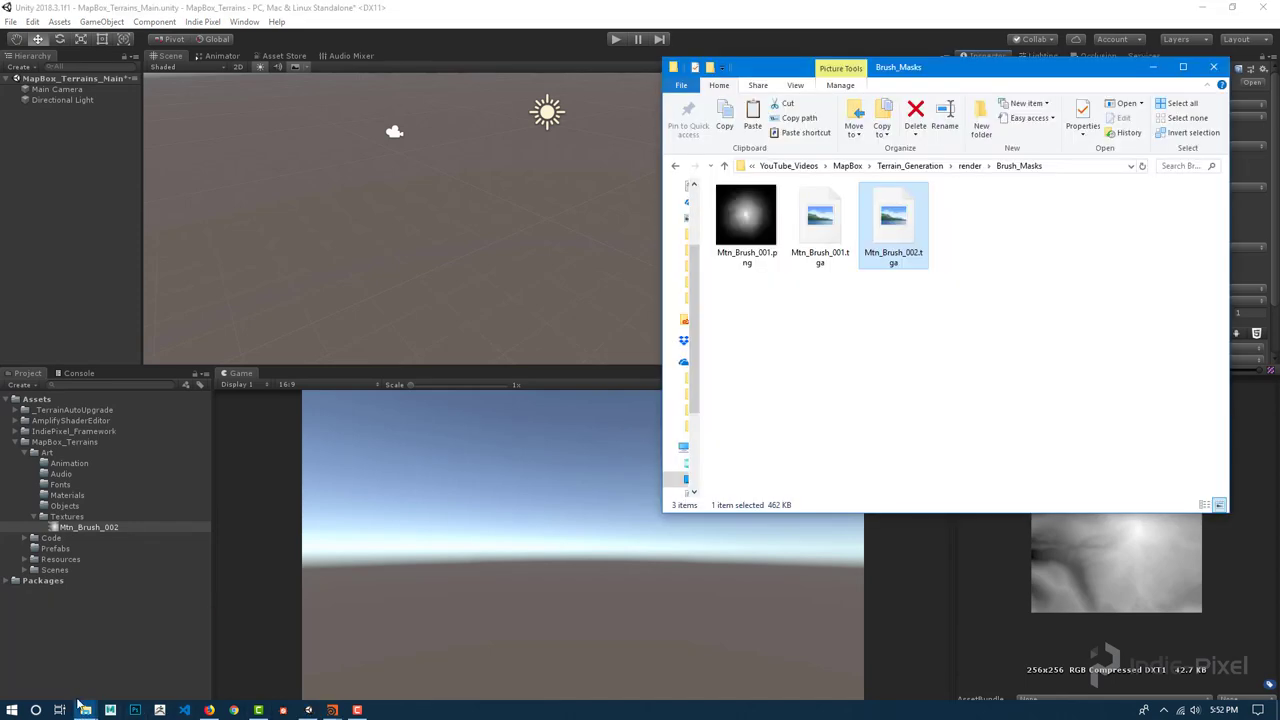
pyautogui.click(115, 678)
pyautogui.click(905, 210)
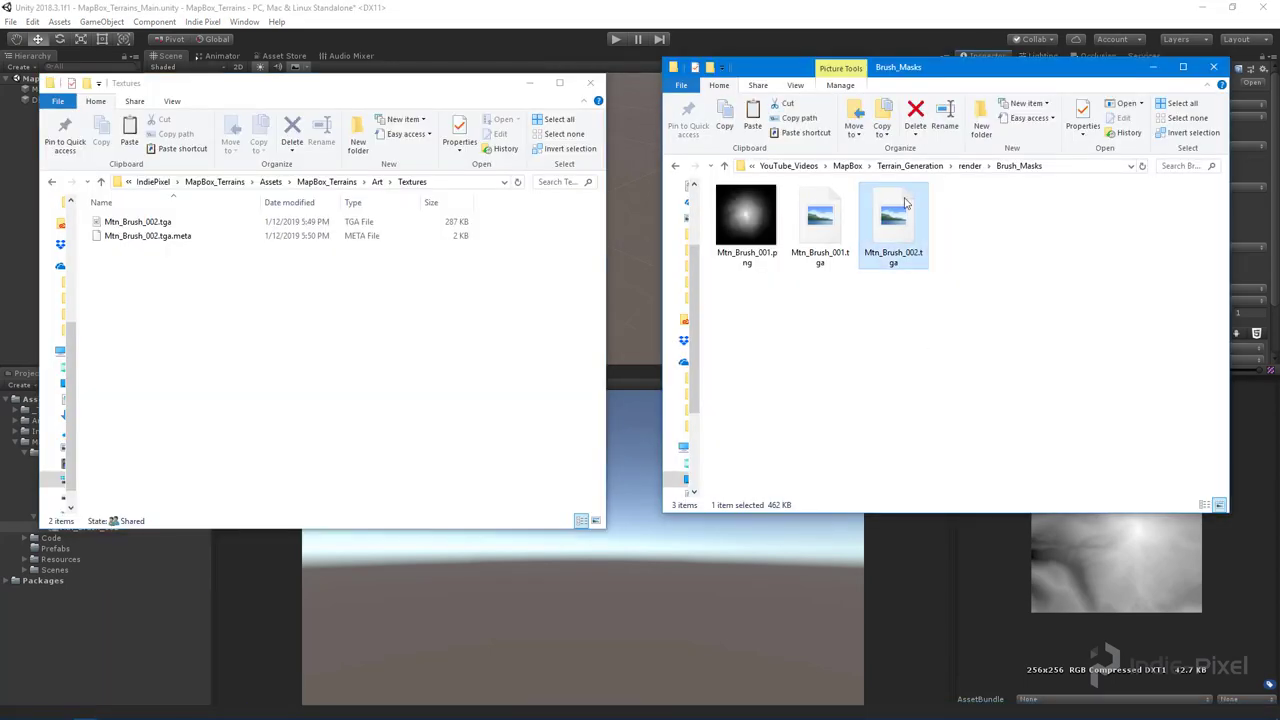
pyautogui.click(278, 362)
pyautogui.hotkey('ctrl', 'v')
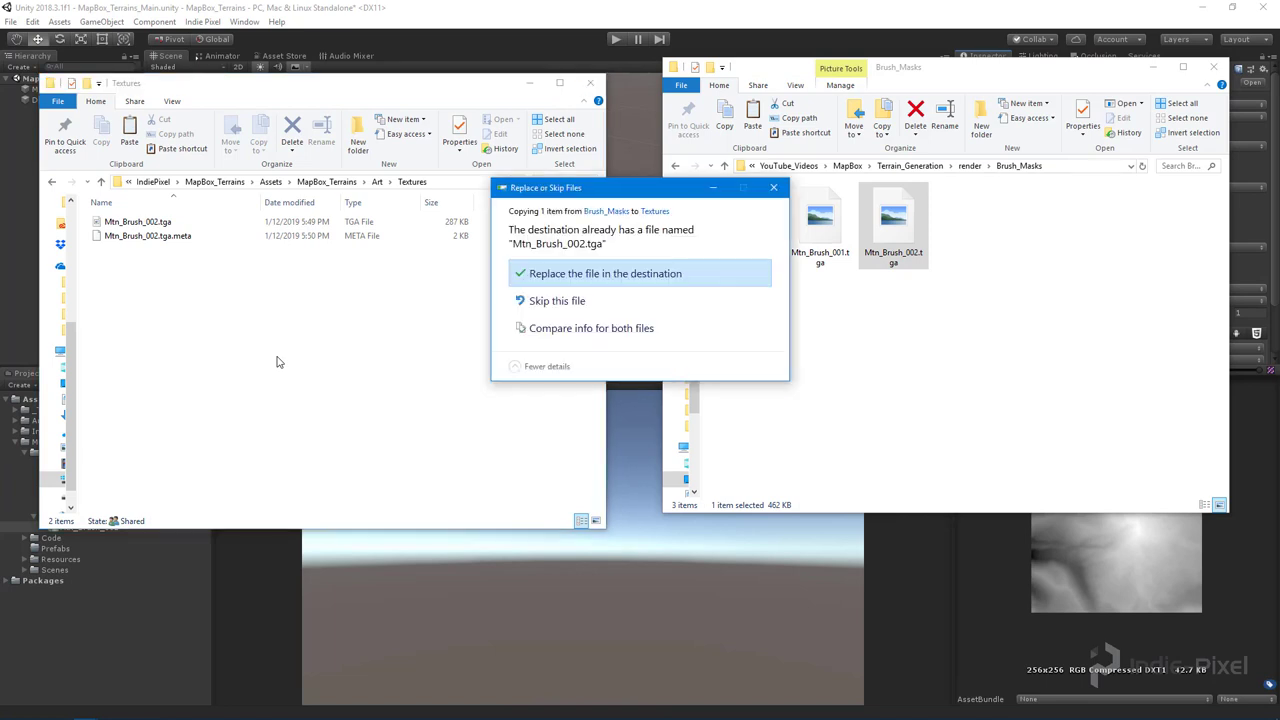
pyautogui.click(583, 271)
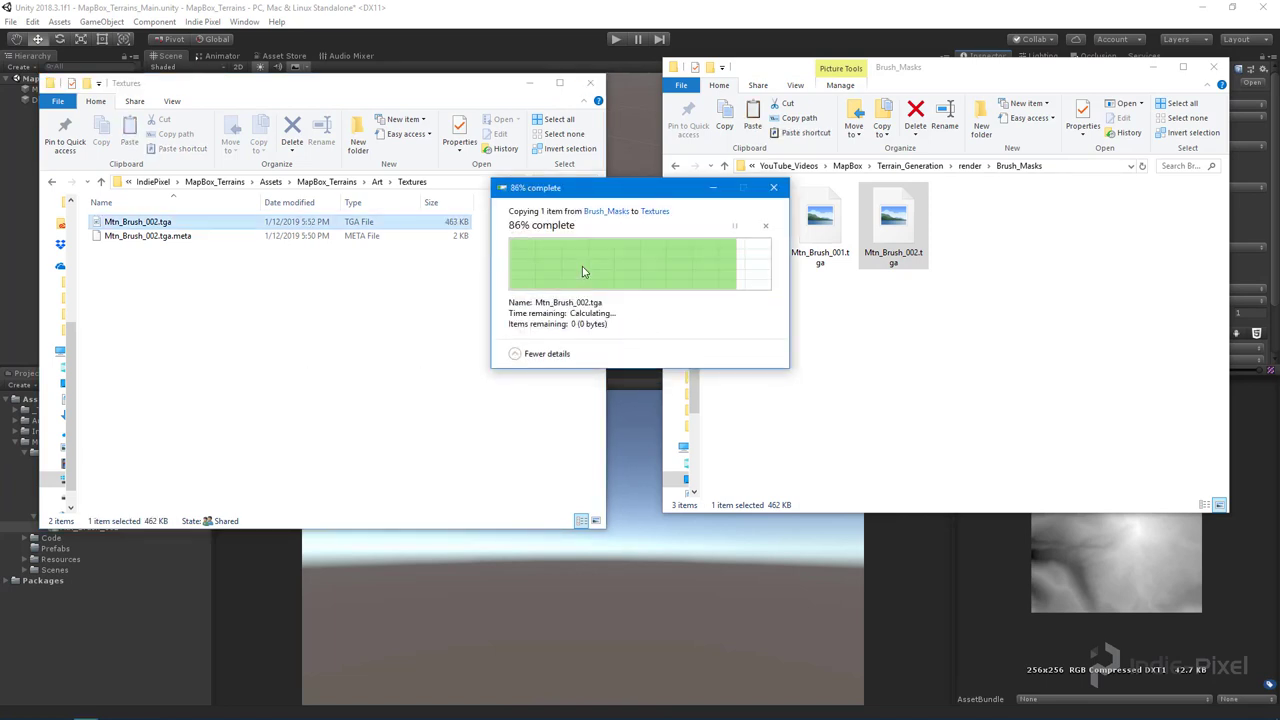
# - Switch to Unity and check the reimported Mtn_Brush_002 texture's preview resolution and import settings
pyautogui.click(525, 12)
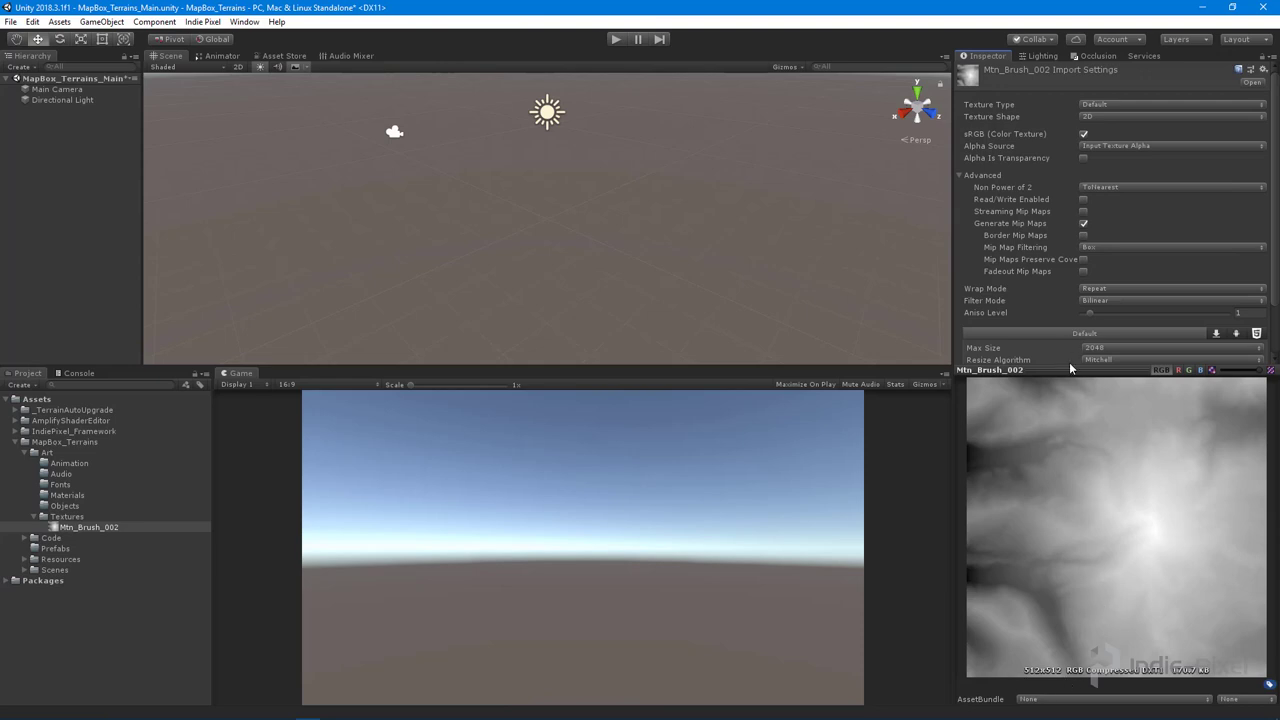
pyautogui.moveTo(1067, 371); pyautogui.dragTo(1065, 432)
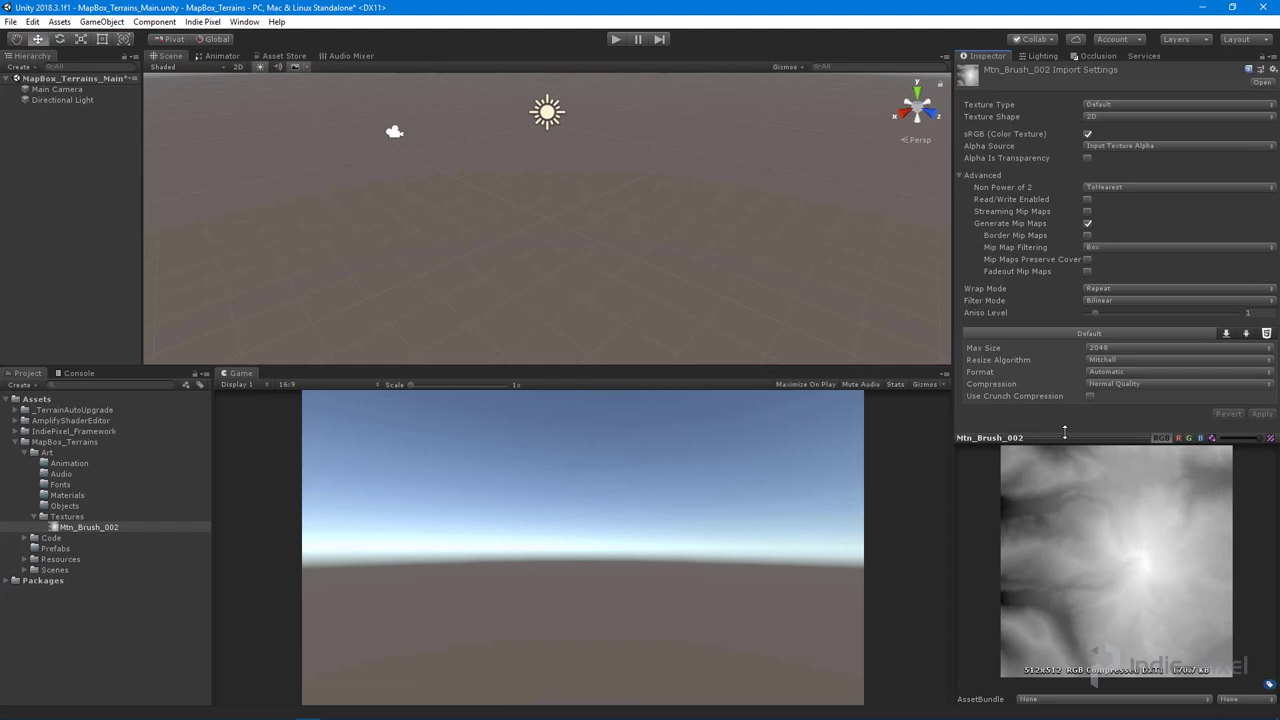
pyautogui.moveTo(1069, 438); pyautogui.dragTo(1064, 432)
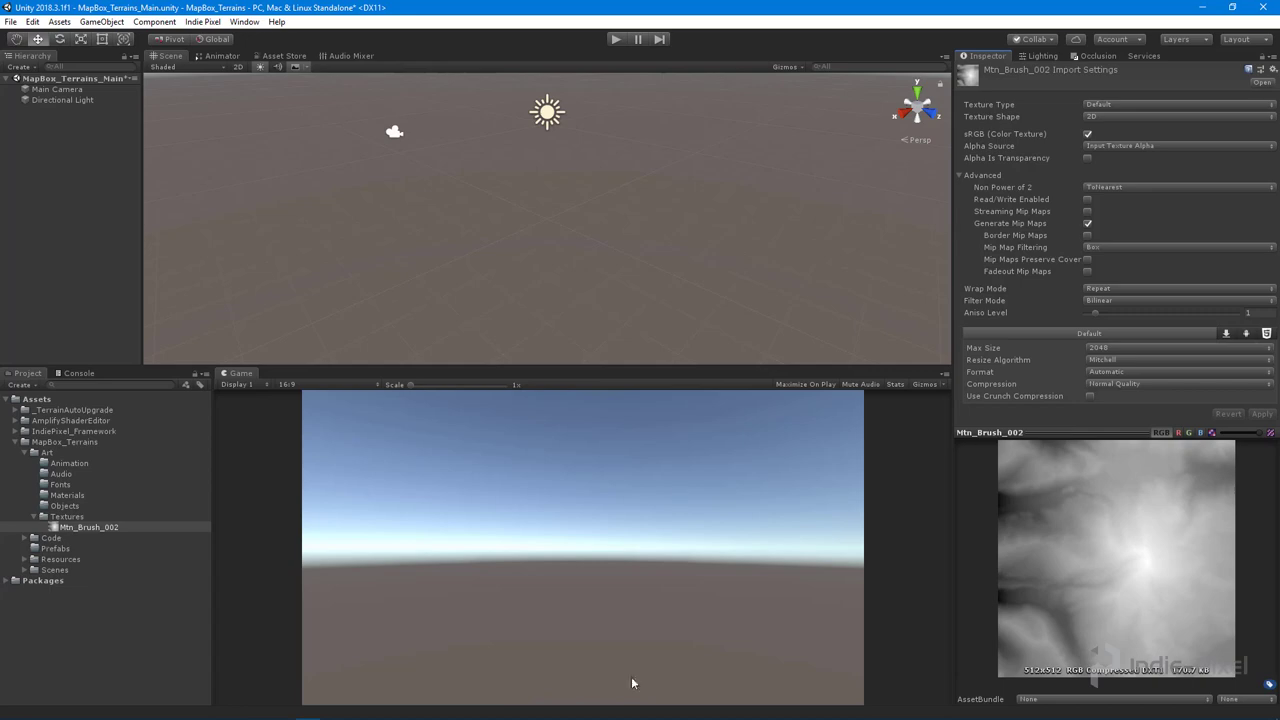
# - Switch back to Houdini, enlarge the network pane, and move rop_comp1 farther below scale1 to free up space
pyautogui.click(333, 710)
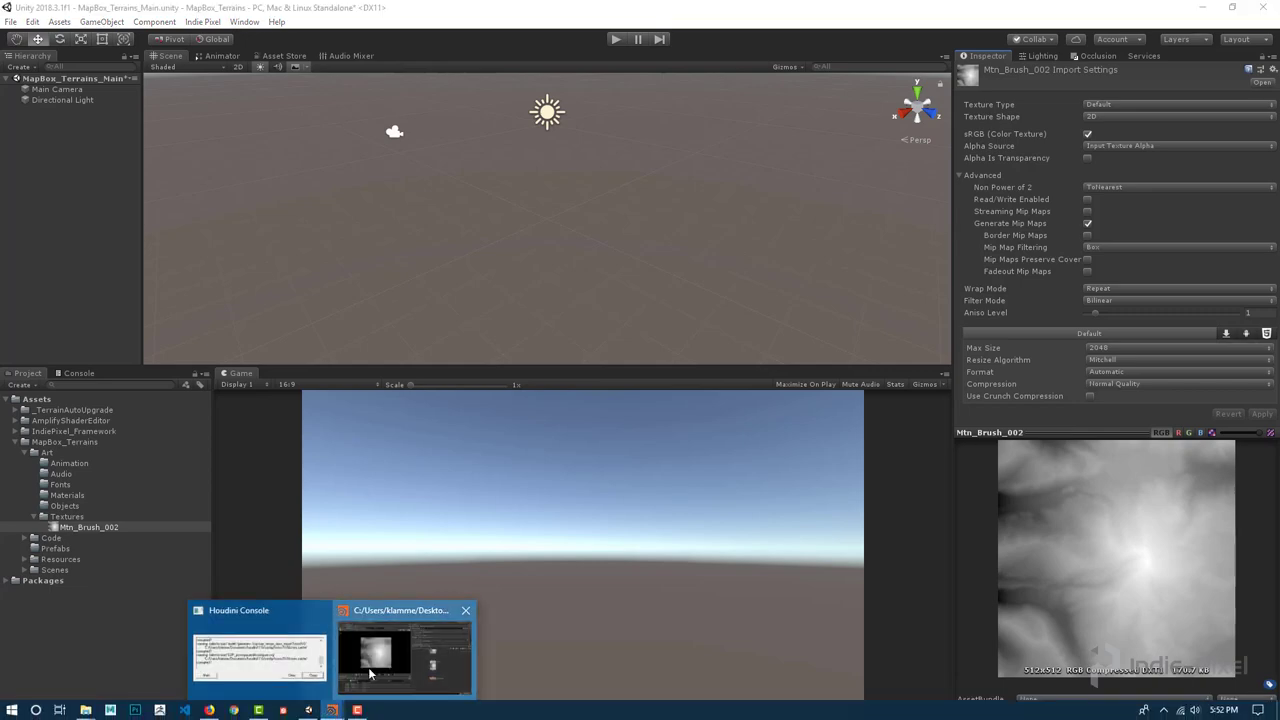
pyautogui.click(405, 655)
pyautogui.scroll(-3, 453, 368)
pyautogui.moveTo(382, 382); pyautogui.dragTo(359, 373, button='middle')
pyautogui.moveTo(1028, 358); pyautogui.dragTo(1031, 403, button='middle')
pyautogui.moveTo(1051, 231); pyautogui.dragTo(1045, 203)
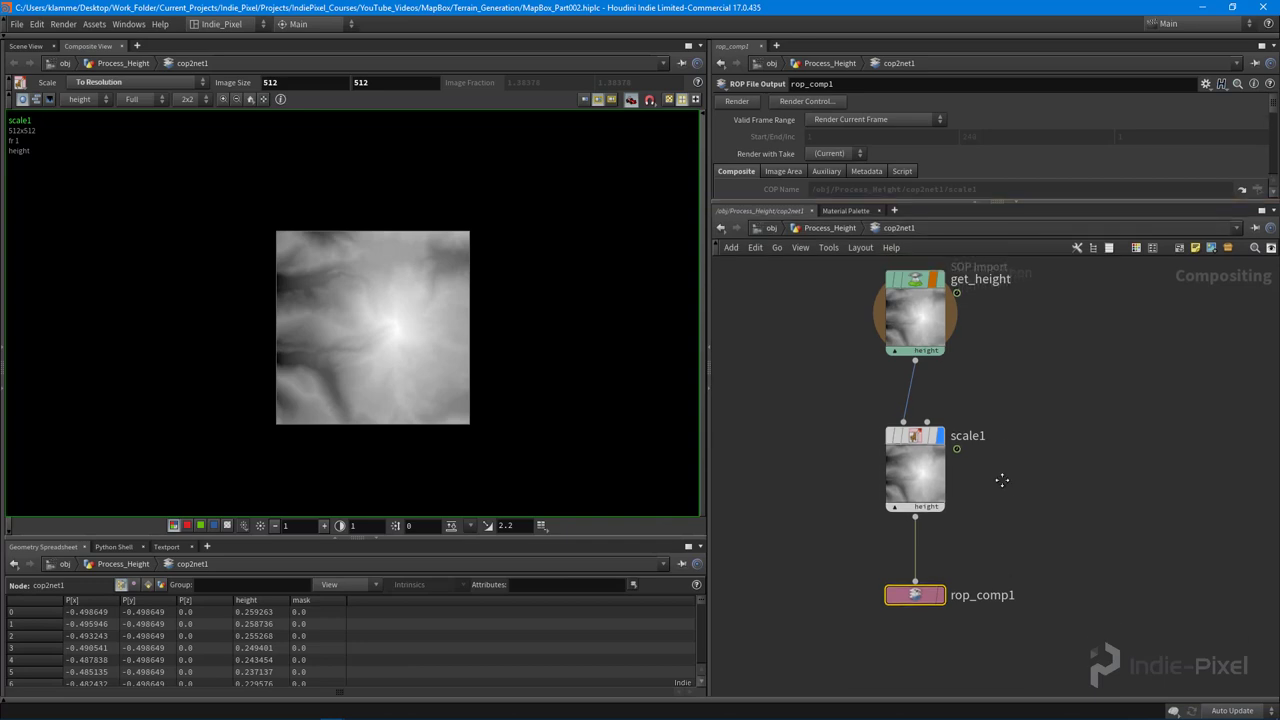
pyautogui.moveTo(1003, 480); pyautogui.dragTo(989, 472, button='middle')
pyautogui.moveTo(987, 546); pyautogui.dragTo(991, 490, button='middle')
pyautogui.moveTo(914, 532); pyautogui.dragTo(914, 640)
pyautogui.moveTo(866, 346); pyautogui.dragTo(848, 410, button='middle')
pyautogui.moveTo(393, 334); pyautogui.dragTo(467, 341, button='right')
pyautogui.scroll(1, 400, 300)
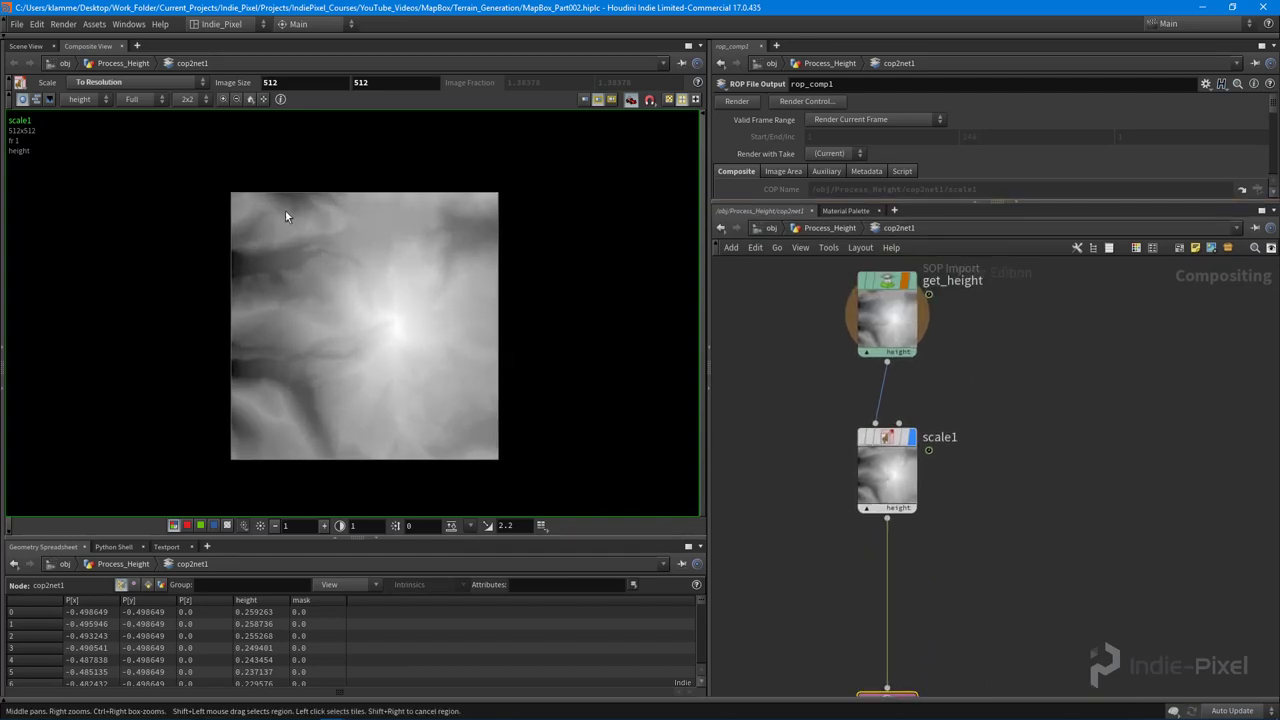
# - Add a Shape node in the empty area beside get_height
pyautogui.scroll(-3, 968, 537)
pyautogui.moveTo(968, 537); pyautogui.dragTo(1043, 500, button='middle')
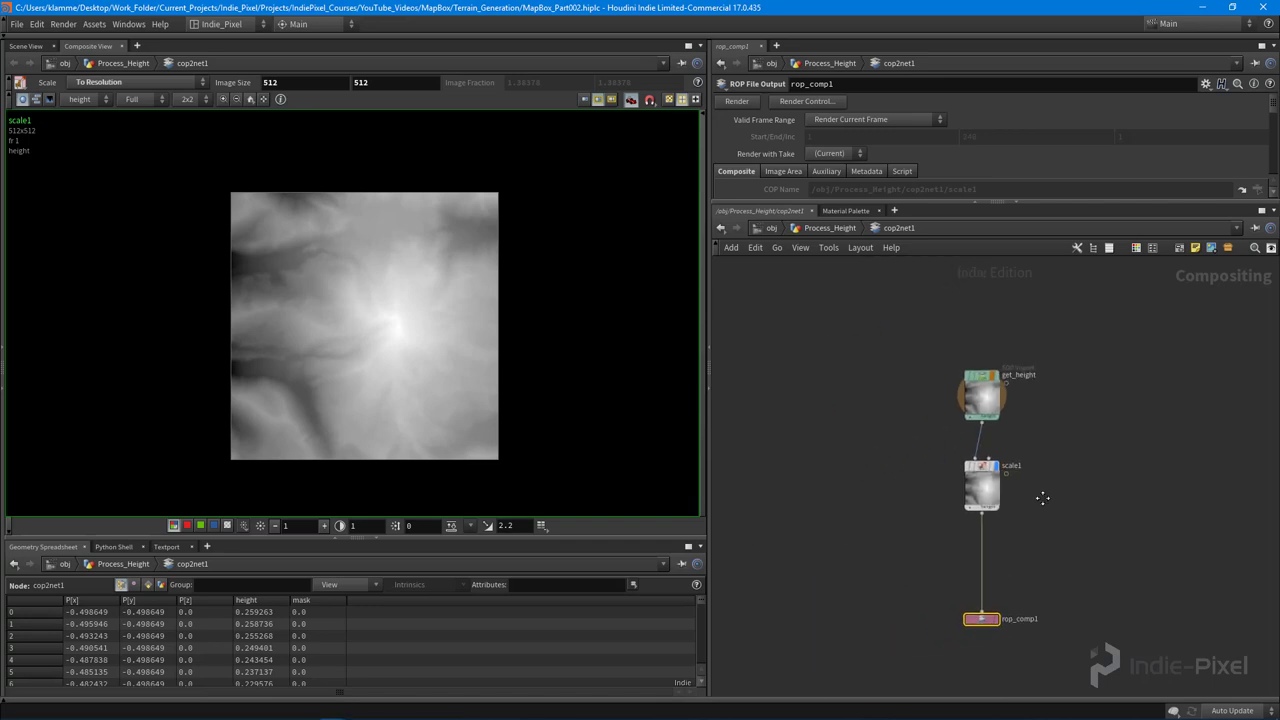
pyautogui.press('Tab')
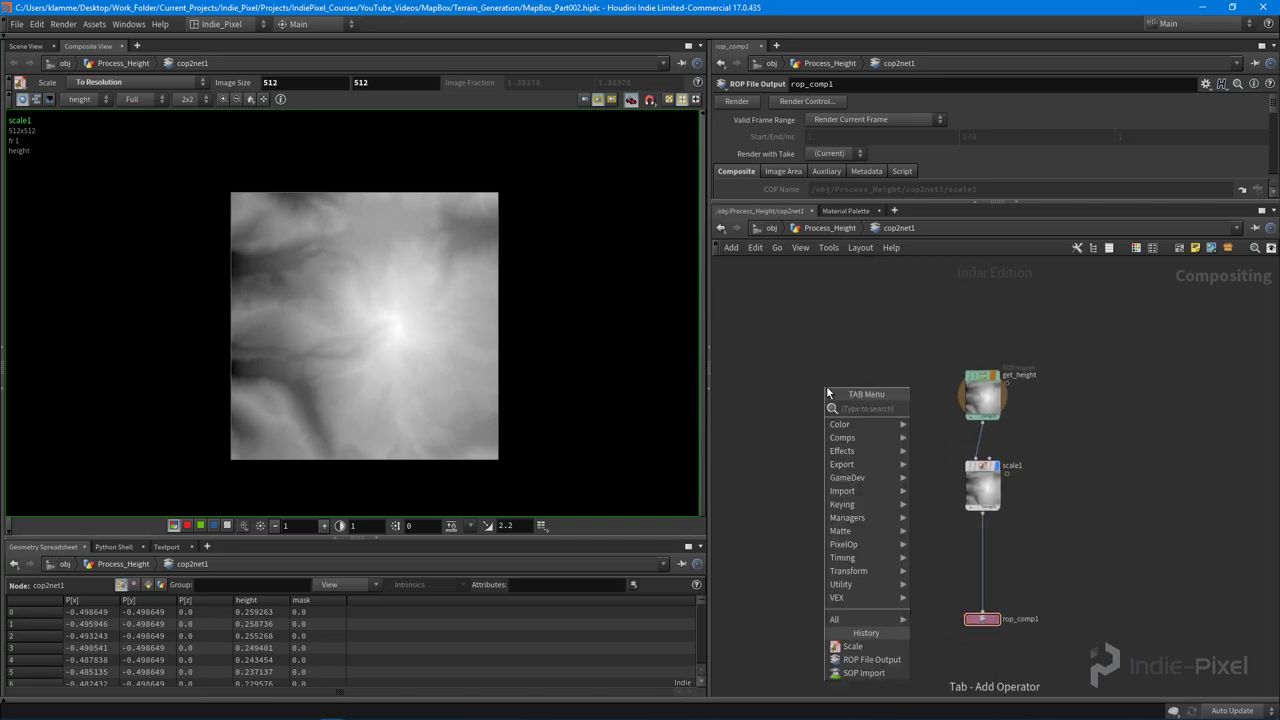
pyautogui.write('sha')
pyautogui.press('Return')
pyautogui.click(826, 386)
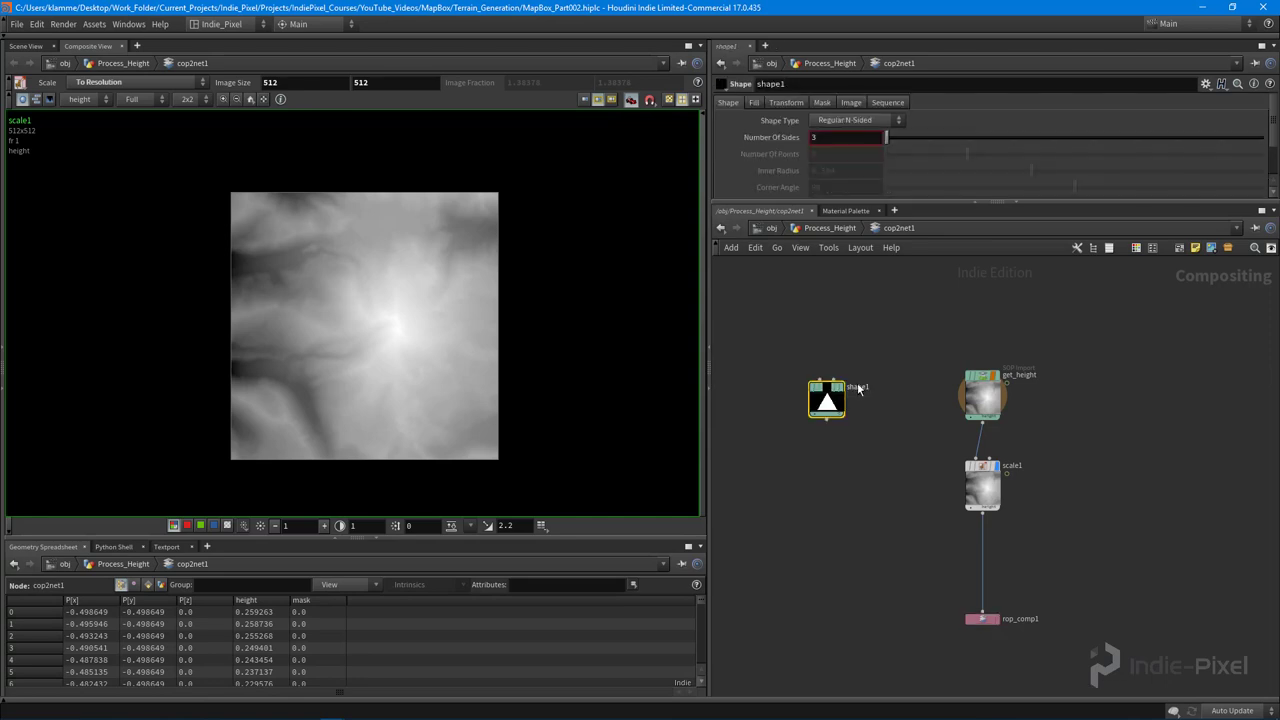
# - Enlarge the parameter pane and set the shape type of shape1 to Circle
pyautogui.moveTo(1034, 203); pyautogui.dragTo(1034, 272)
pyautogui.click(848, 121)
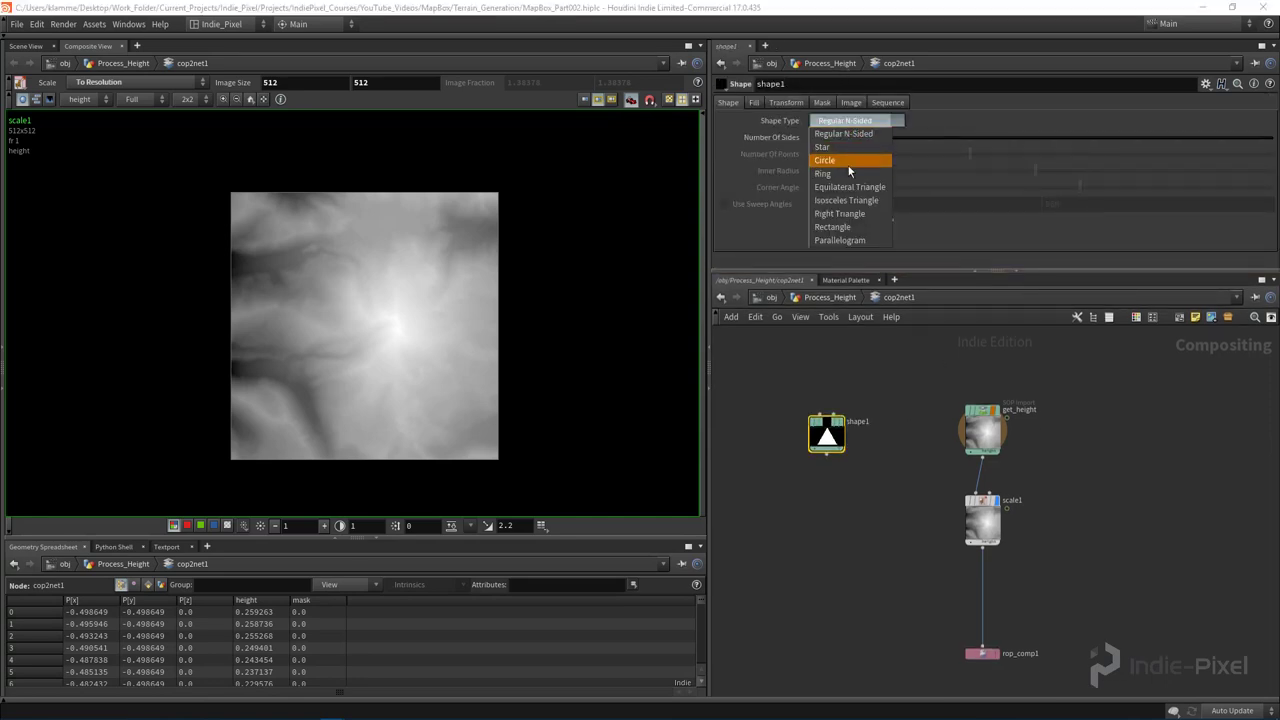
pyautogui.click(850, 152)
pyautogui.scroll(5, 838, 466)
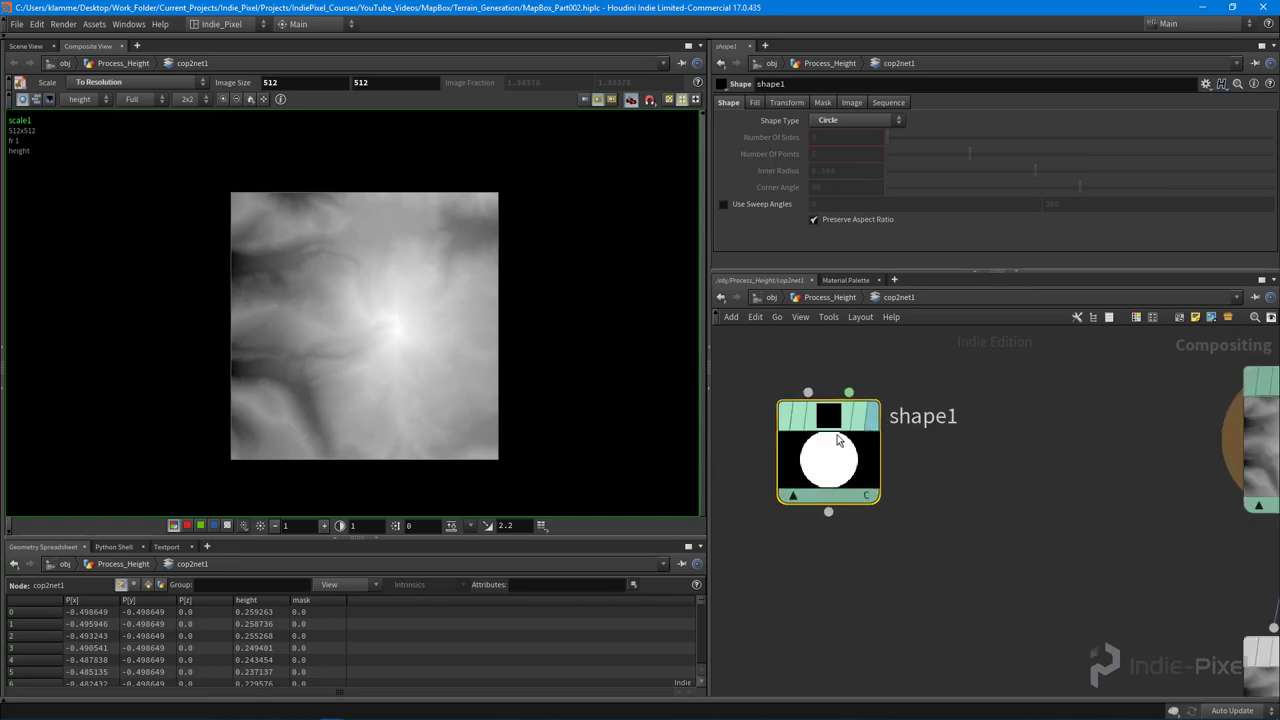
# - Display shape1 in the composite view and frame the whole circle
pyautogui.click(871, 410)
pyautogui.press('h')
pyautogui.moveTo(504, 299); pyautogui.dragTo(274, 323, button='right')
pyautogui.moveTo(412, 315); pyautogui.dragTo(353, 323, button='right')
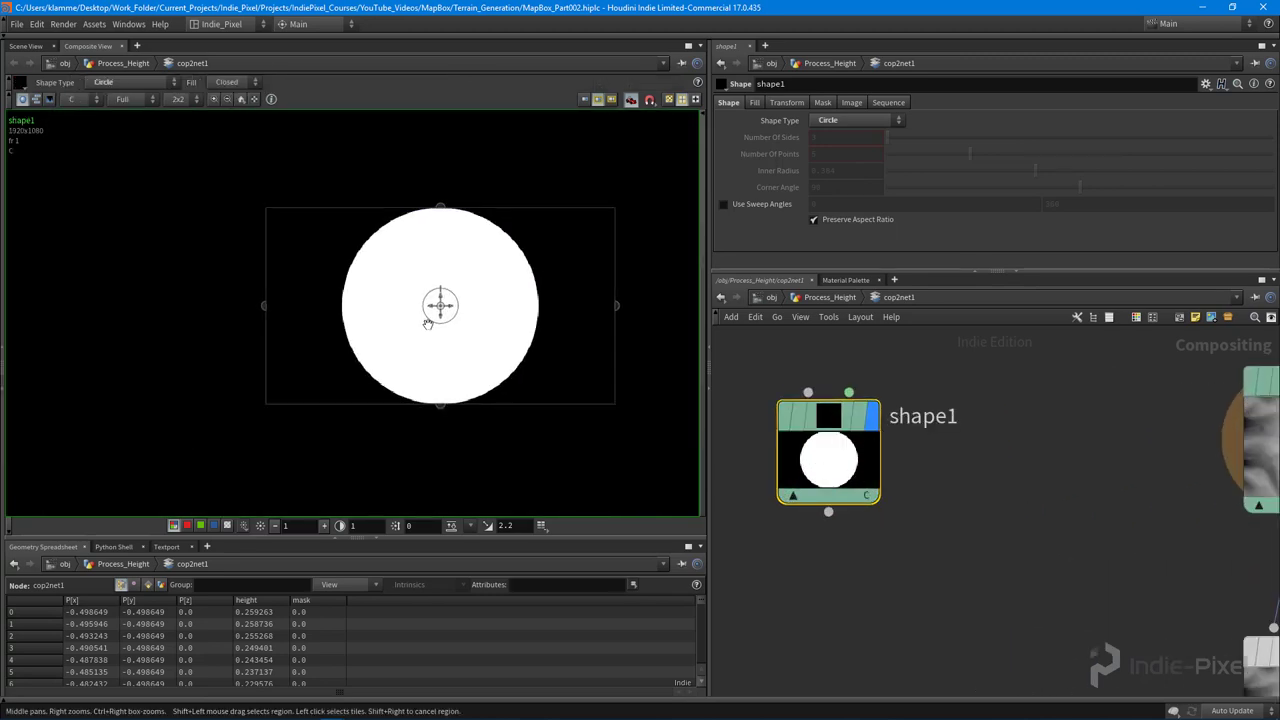
pyautogui.moveTo(429, 323); pyautogui.dragTo(322, 330, button='middle')
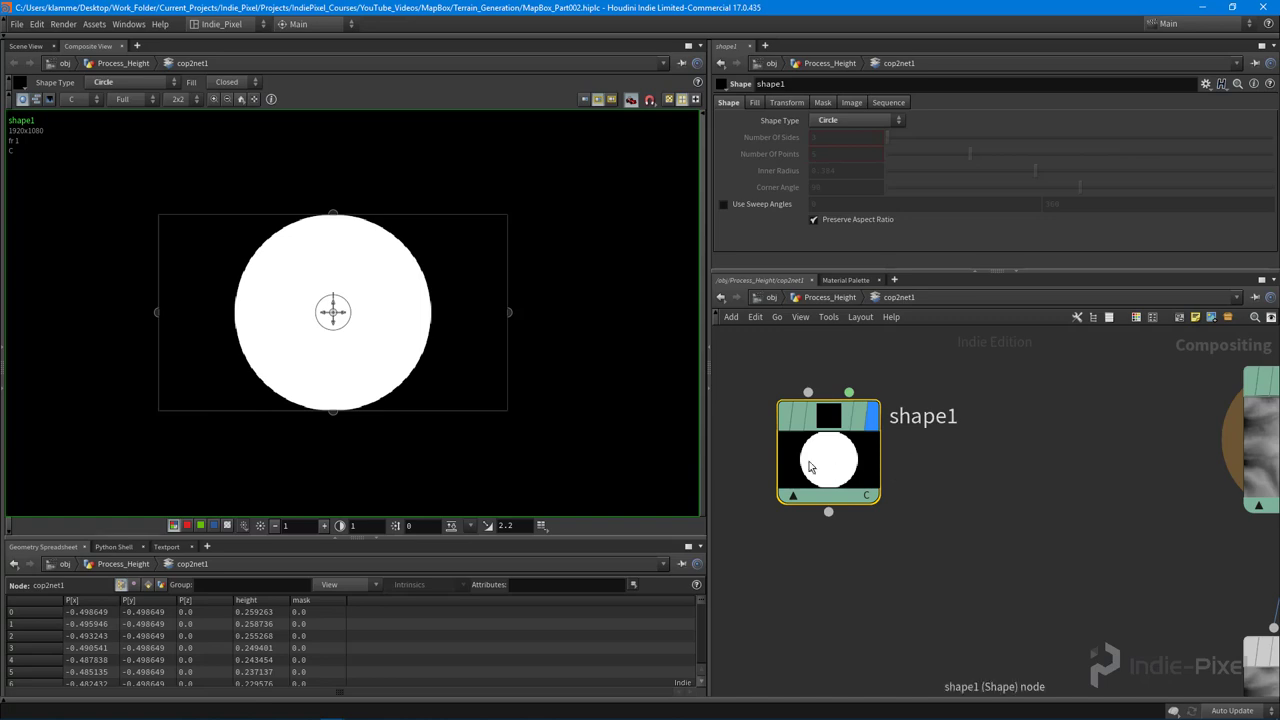
# - Reposition shape1 slightly in the network and enable Override Size in its image parameters
pyautogui.moveTo(814, 438); pyautogui.dragTo(834, 440)
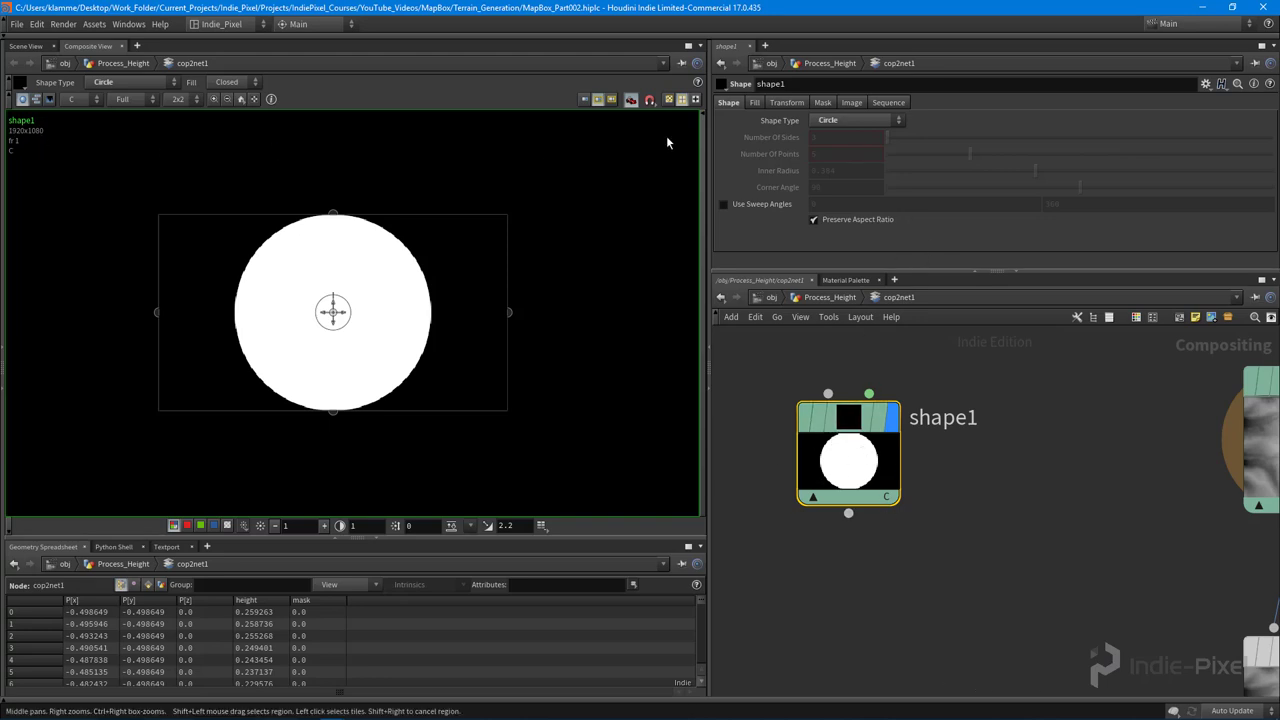
pyautogui.click(856, 104)
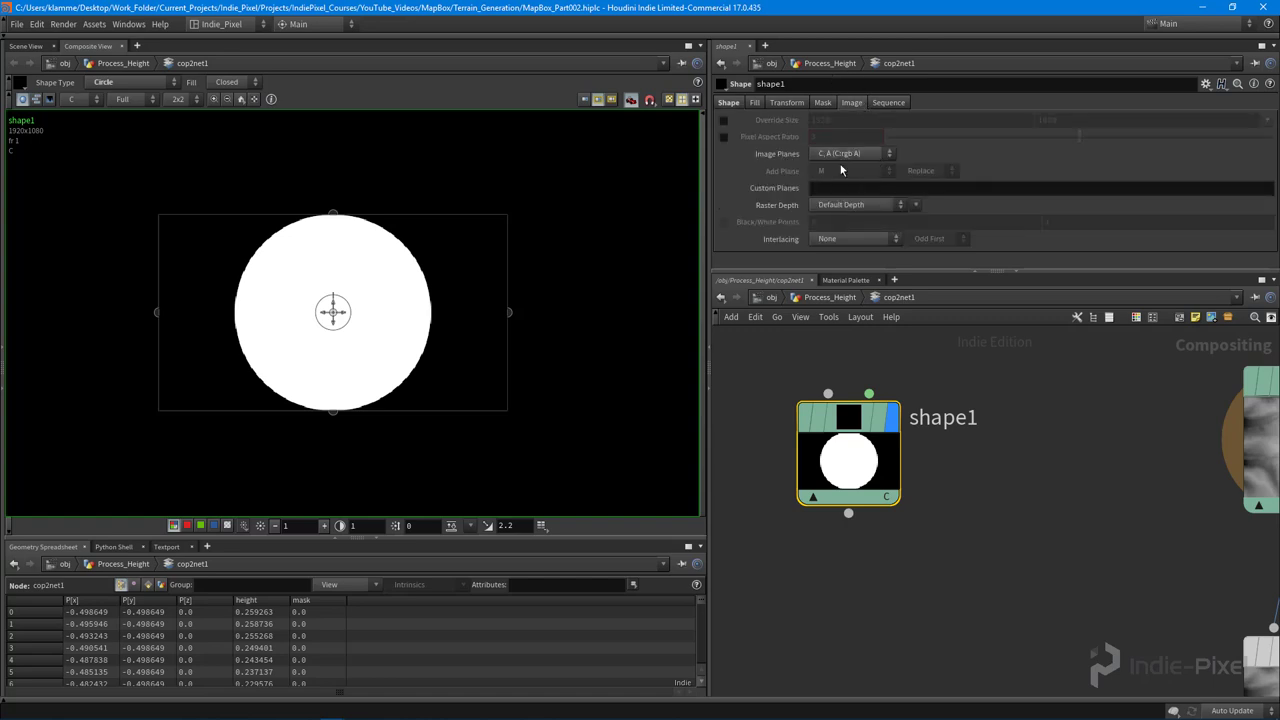
pyautogui.moveTo(848, 455); pyautogui.dragTo(874, 487)
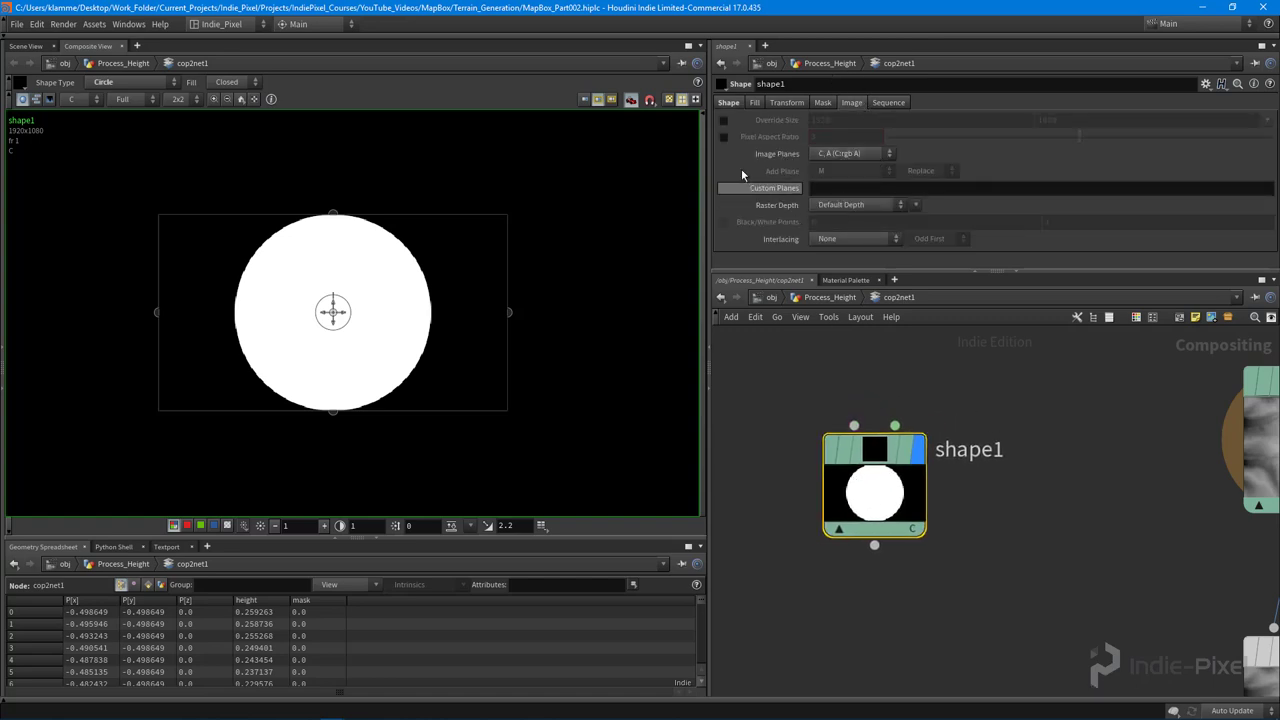
pyautogui.click(724, 121)
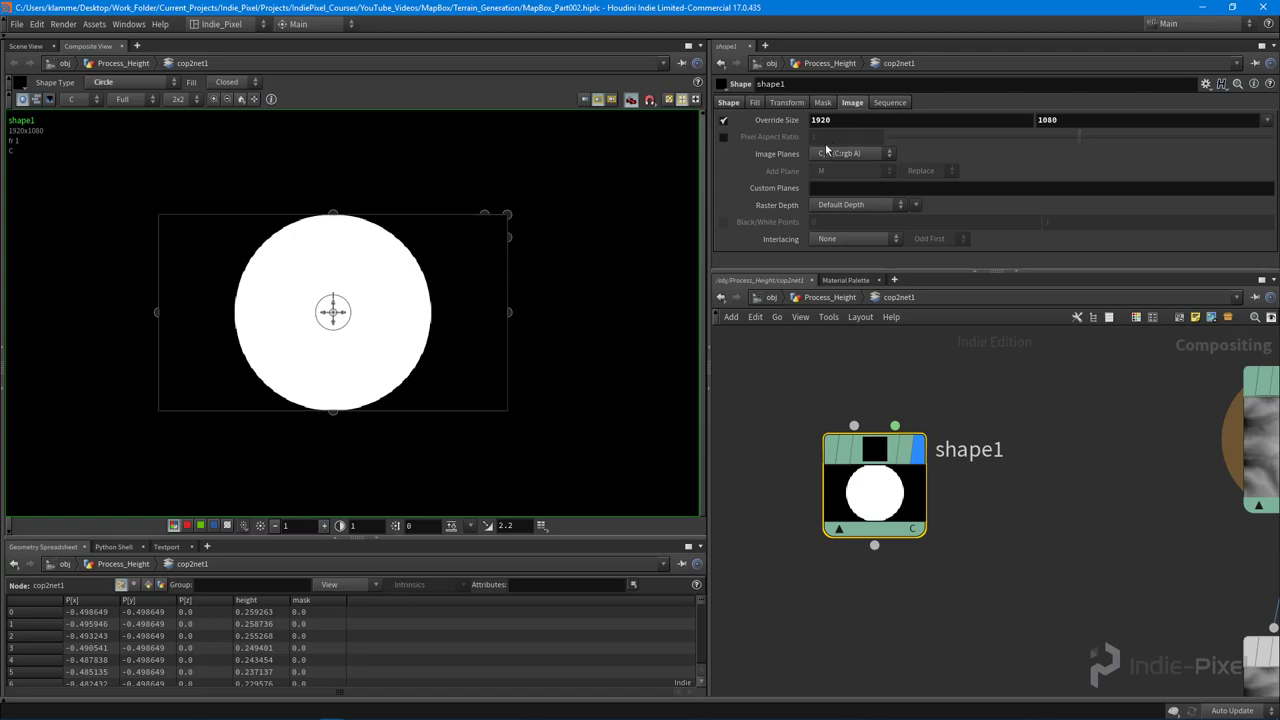
# - Check the override size in the image parameters of get_height
pyautogui.moveTo(1275, 456); pyautogui.dragTo(1241, 471, button='middle')
pyautogui.click(1241, 471)
pyautogui.moveTo(1097, 429); pyautogui.dragTo(976, 426, button='middle')
pyautogui.scroll(-2, 976, 426)
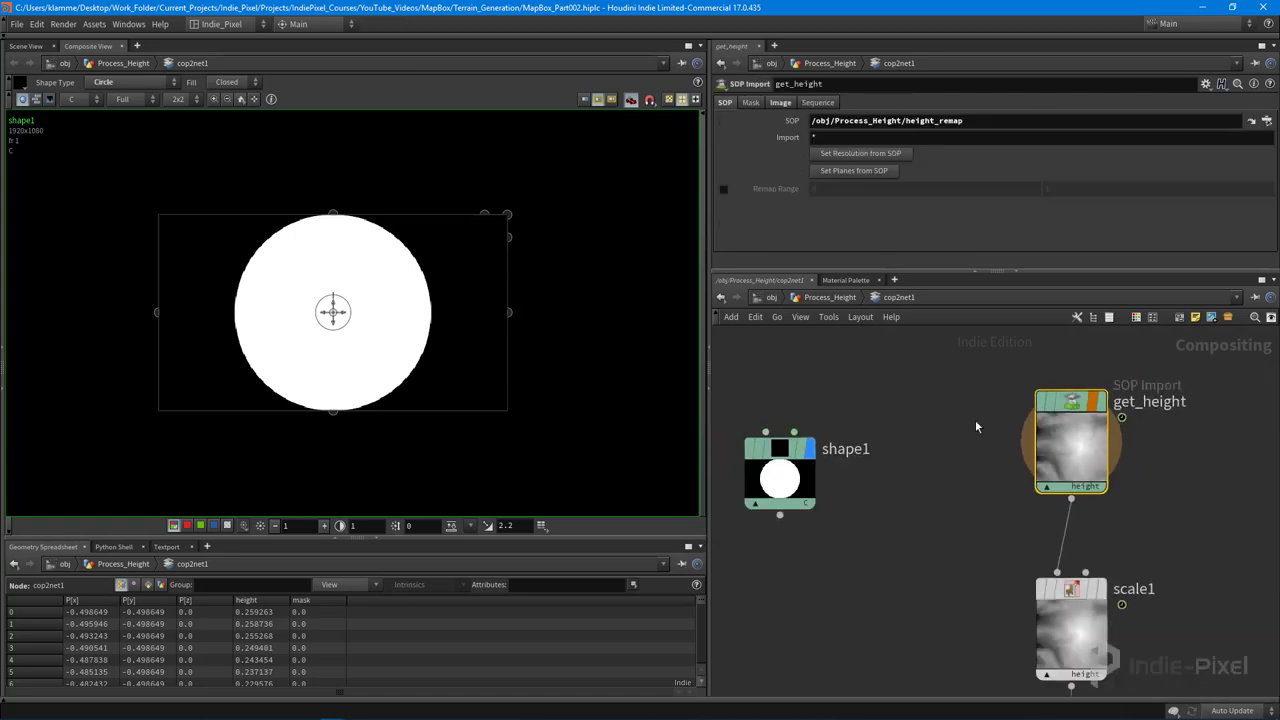
pyautogui.click(781, 103)
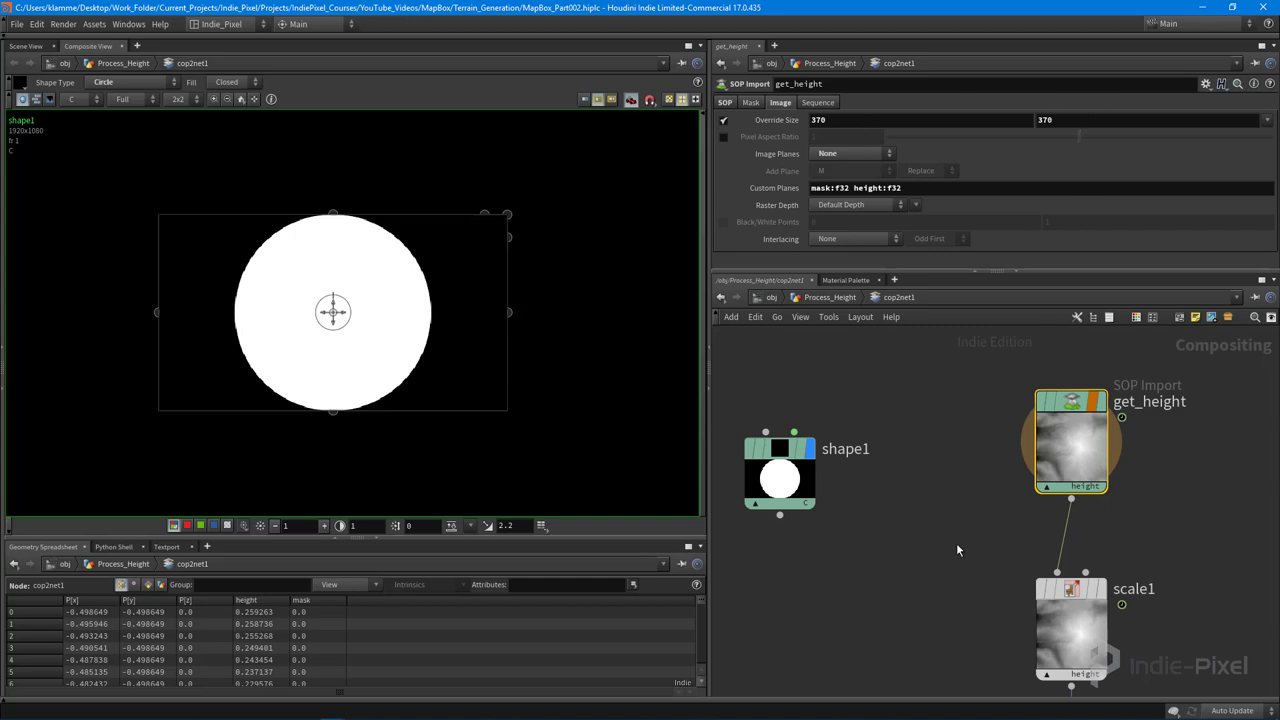
# - Copy the first image size value of scale1 and paste it as relative references into both override size values of shape1
pyautogui.moveTo(960, 552); pyautogui.dragTo(1028, 480, button='middle')
pyautogui.moveTo(850, 385); pyautogui.dragTo(866, 500)
pyautogui.click(1153, 536)
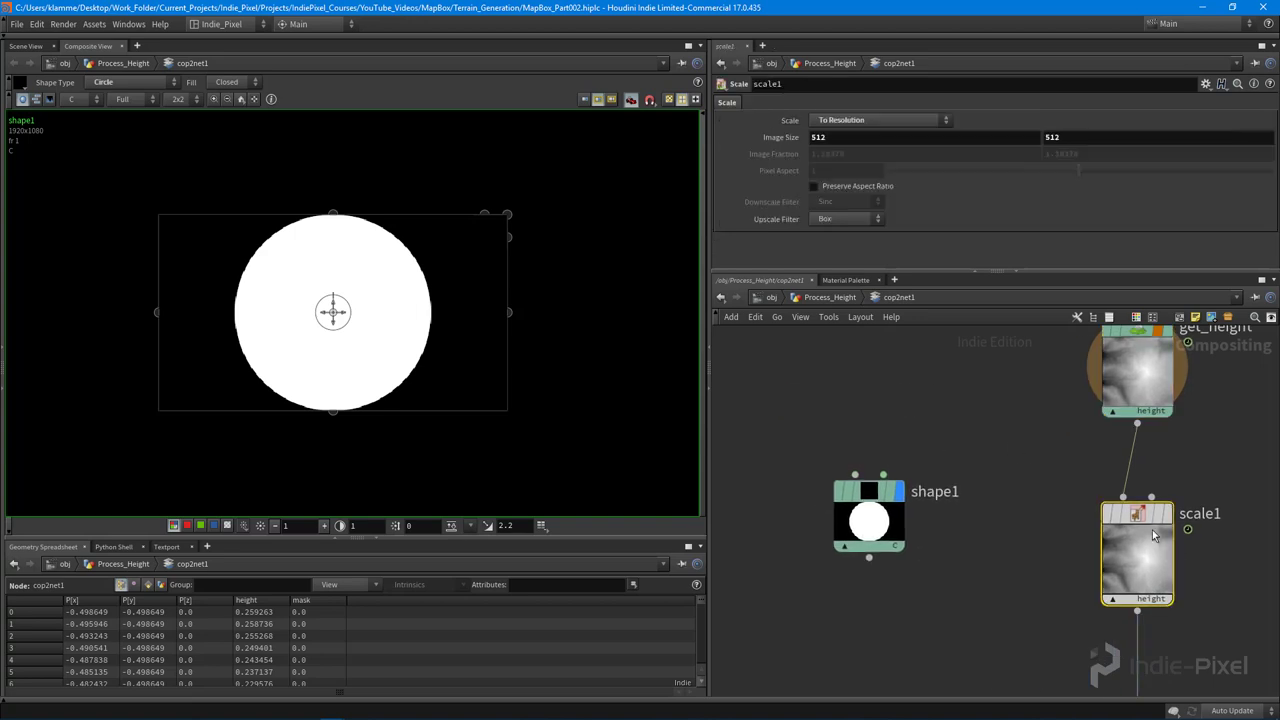
pyautogui.rightClick(843, 139)
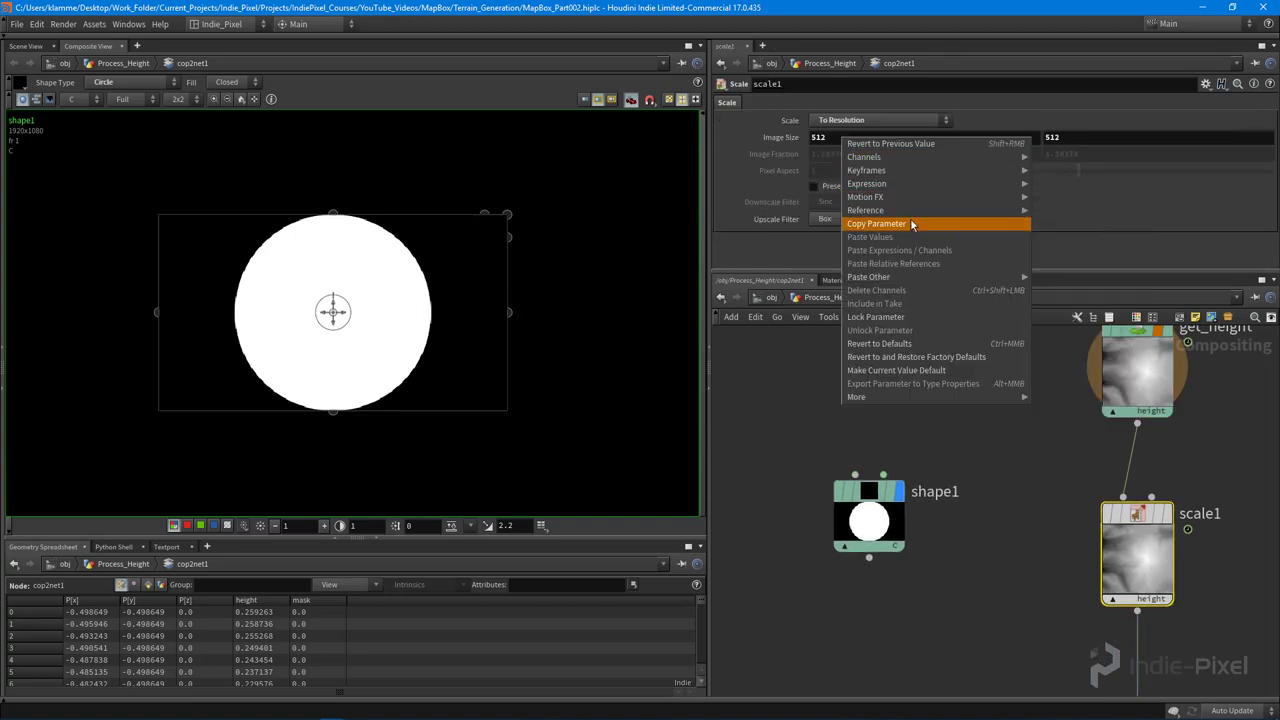
pyautogui.click(910, 219)
pyautogui.click(875, 515)
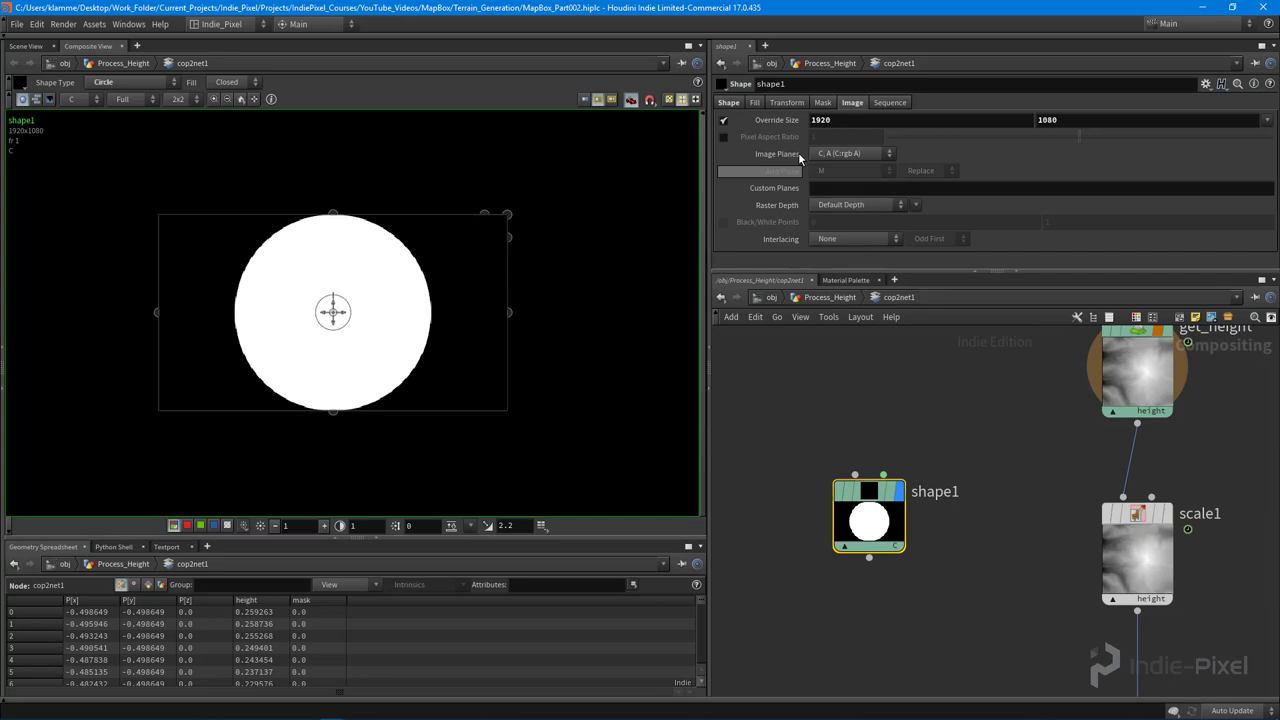
pyautogui.rightClick(843, 119)
pyautogui.click(880, 242)
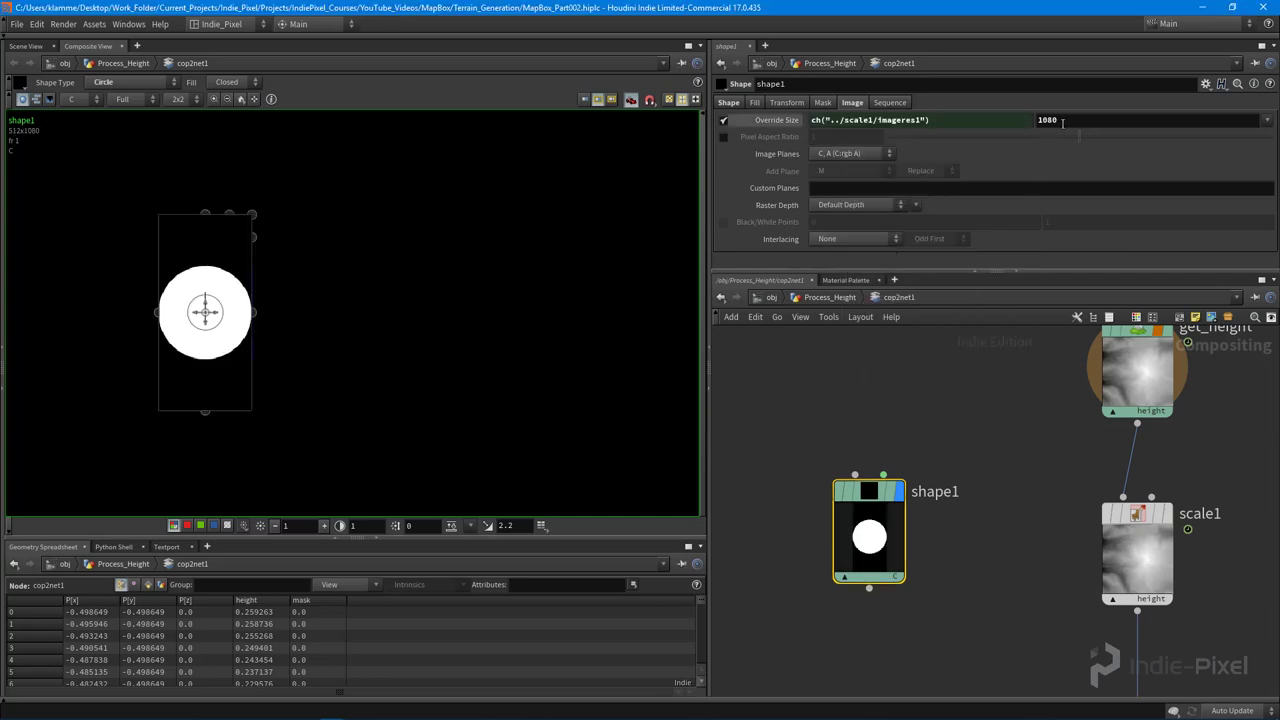
pyautogui.rightClick(1062, 120)
pyautogui.click(1112, 251)
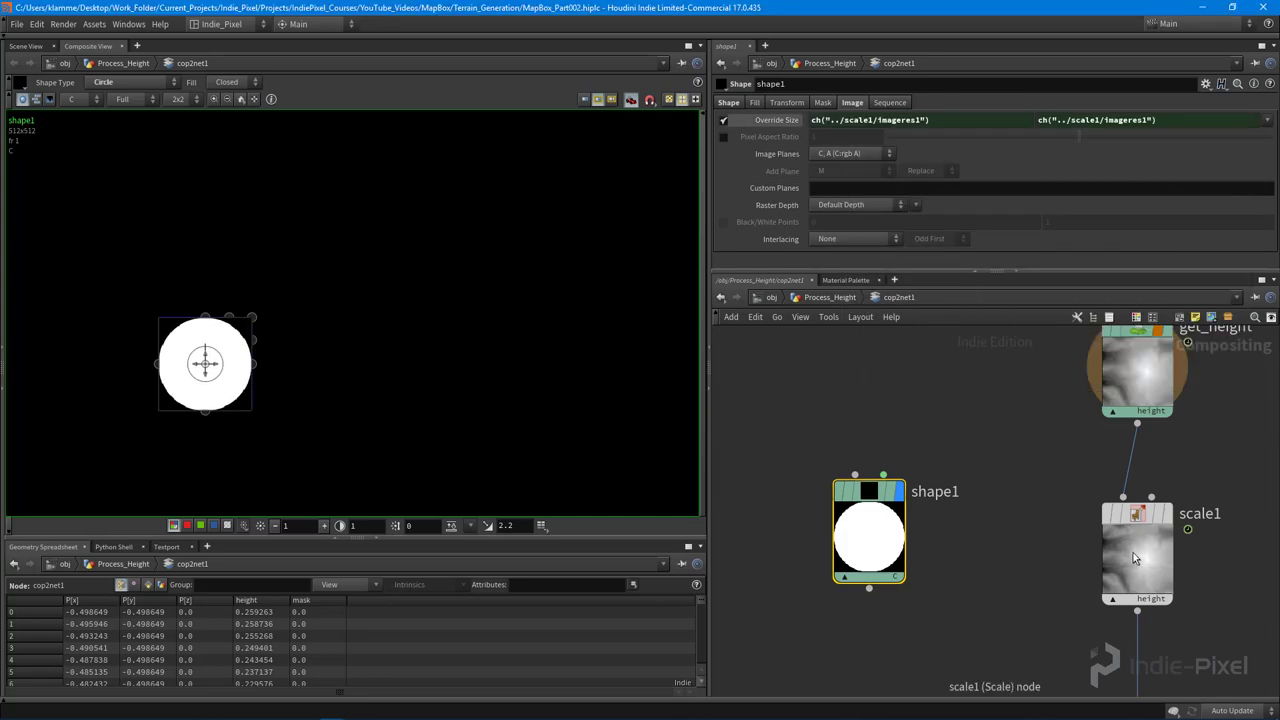
# - Link the second image size value of scale1 to its first value with a relative reference
pyautogui.click(1133, 552)
pyautogui.rightClick(832, 138)
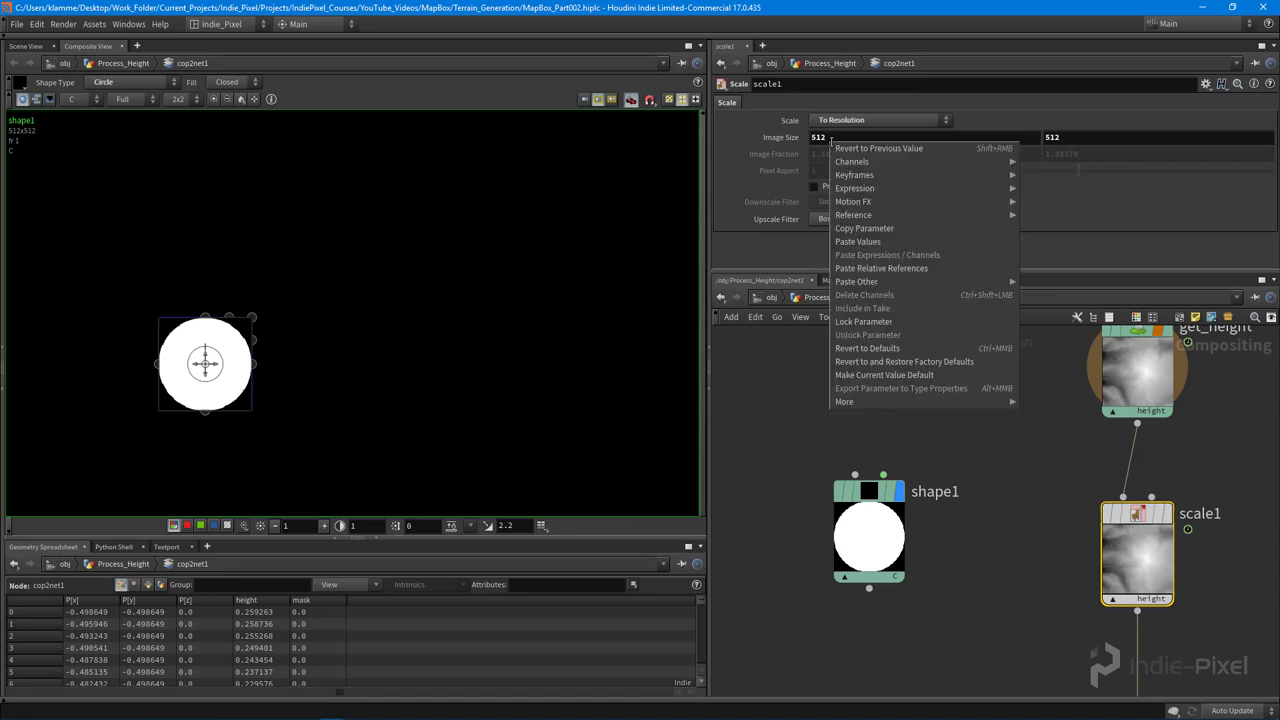
pyautogui.click(876, 229)
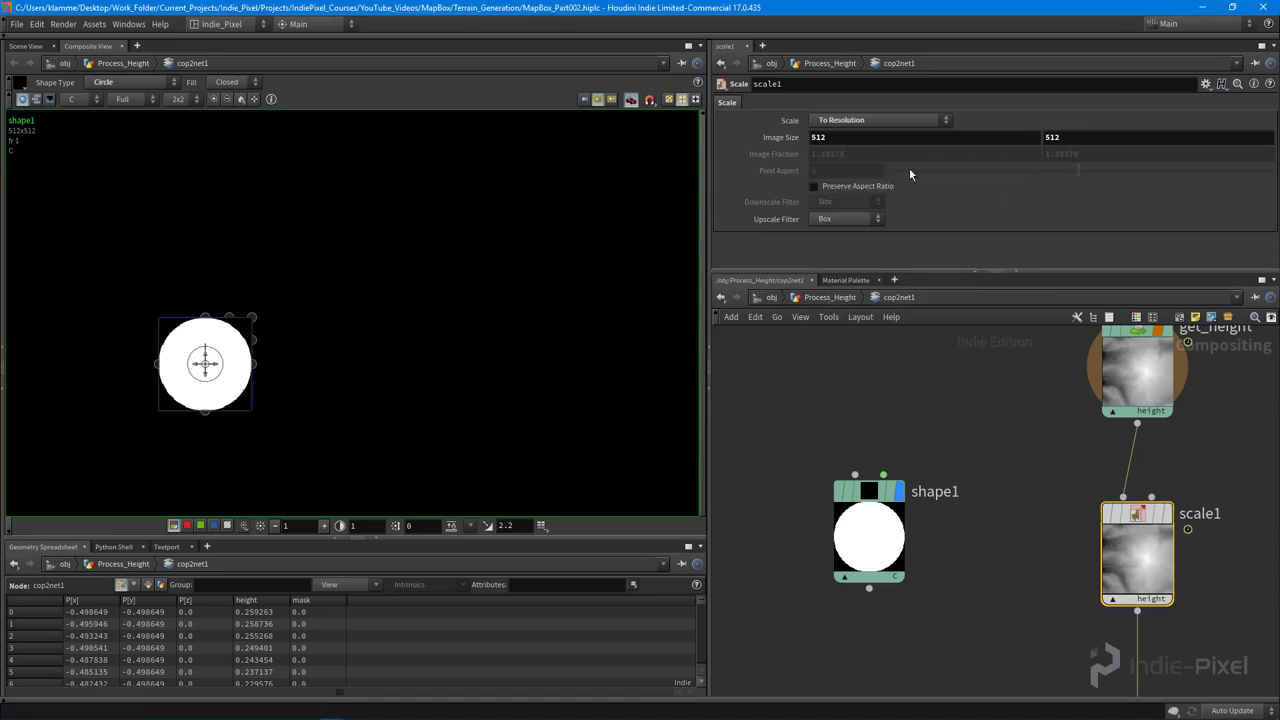
pyautogui.rightClick(1072, 138)
pyautogui.click(1122, 263)
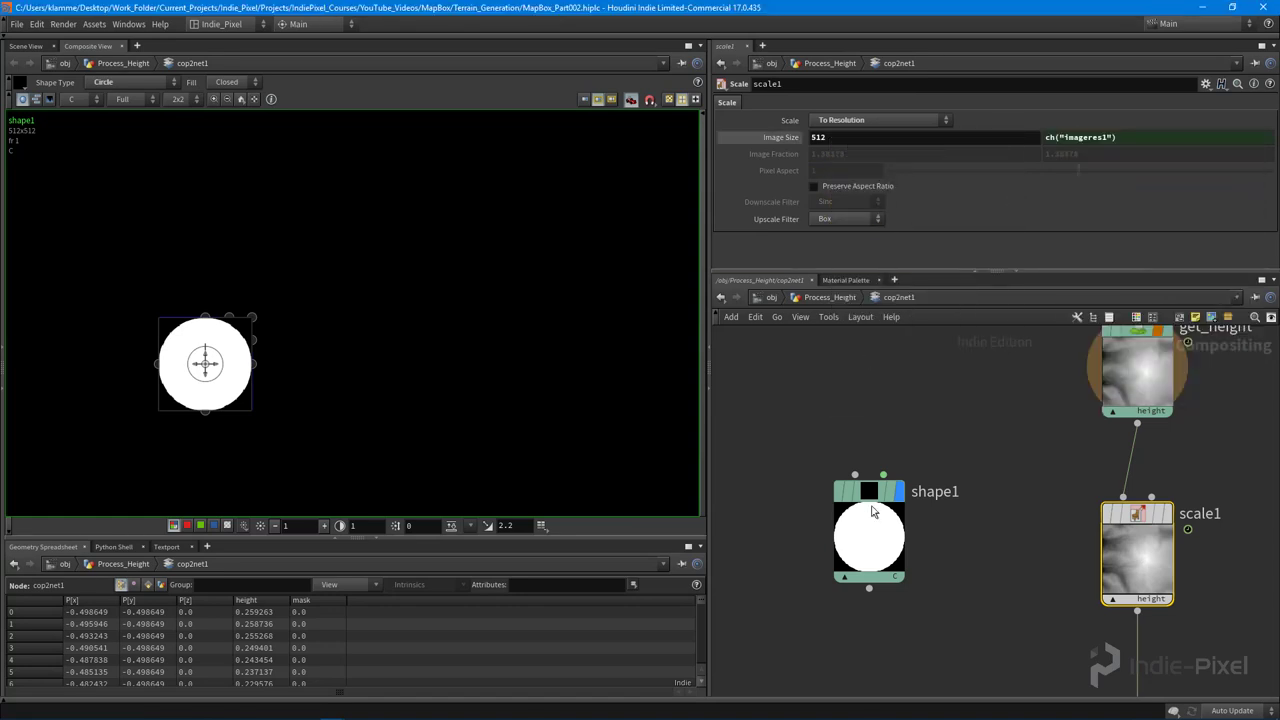
pyautogui.moveTo(965, 492); pyautogui.dragTo(963, 379, button='middle')
pyautogui.moveTo(851, 441); pyautogui.dragTo(860, 478)
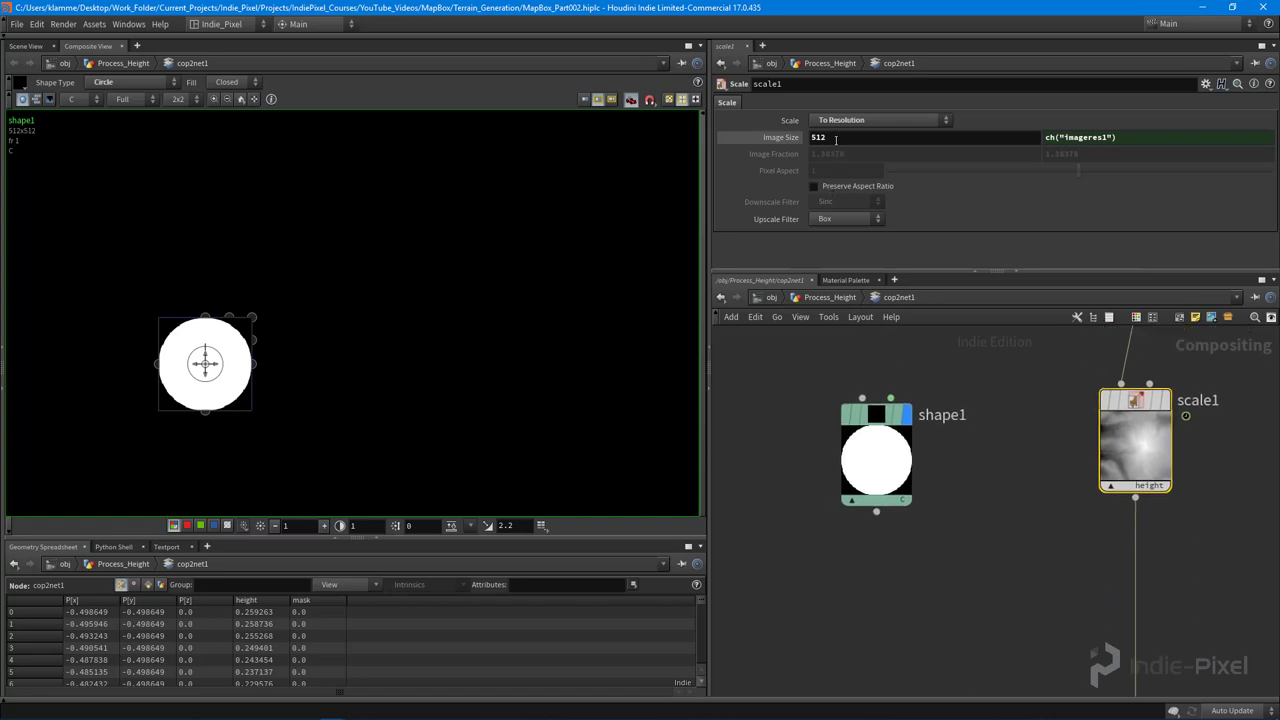
pyautogui.moveTo(963, 463); pyautogui.dragTo(933, 507, button='middle')
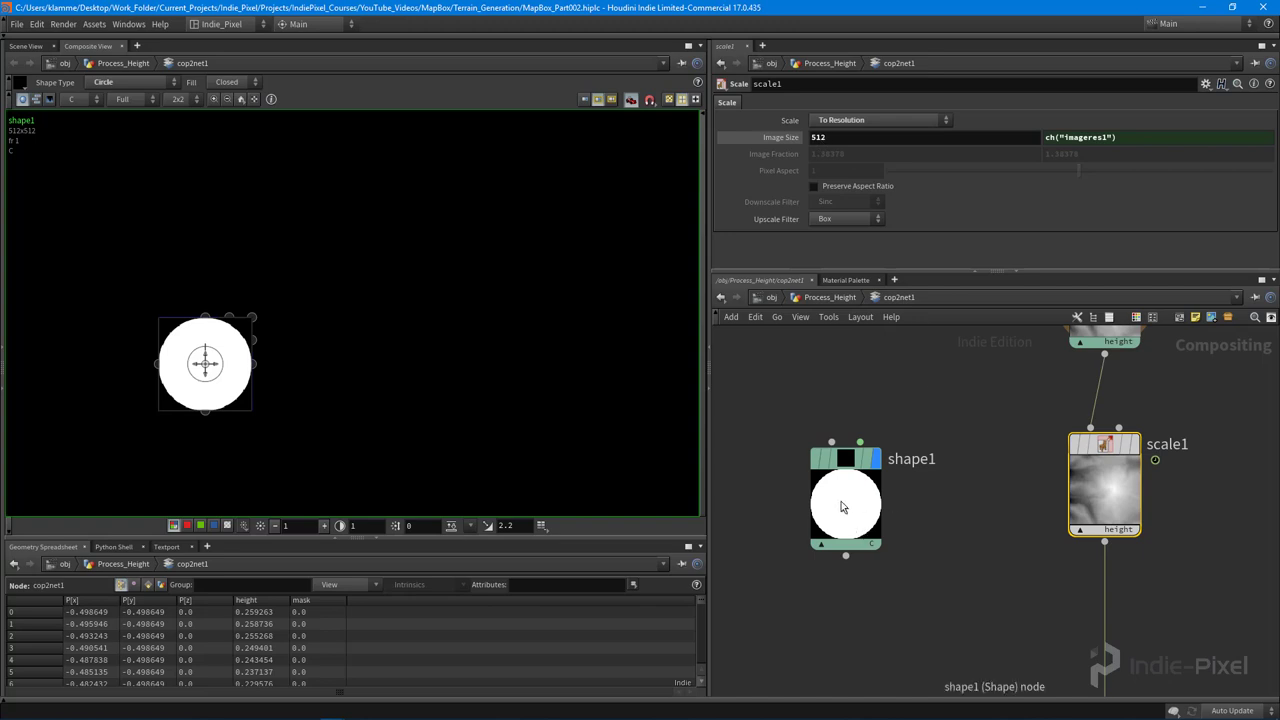
# - Add a Transform node below shape1 and connect the output of shape1 to its first input
pyautogui.moveTo(846, 503); pyautogui.dragTo(858, 476)
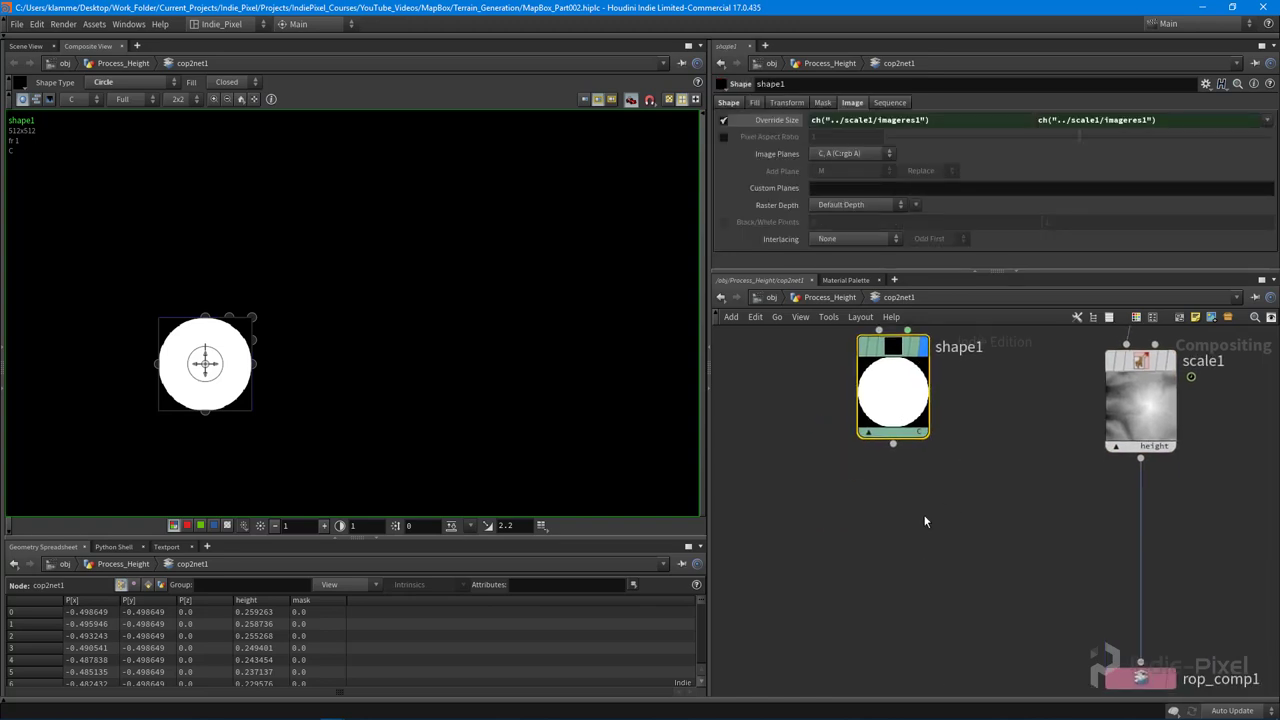
pyautogui.press('Tab')
pyautogui.moveTo(928, 512)
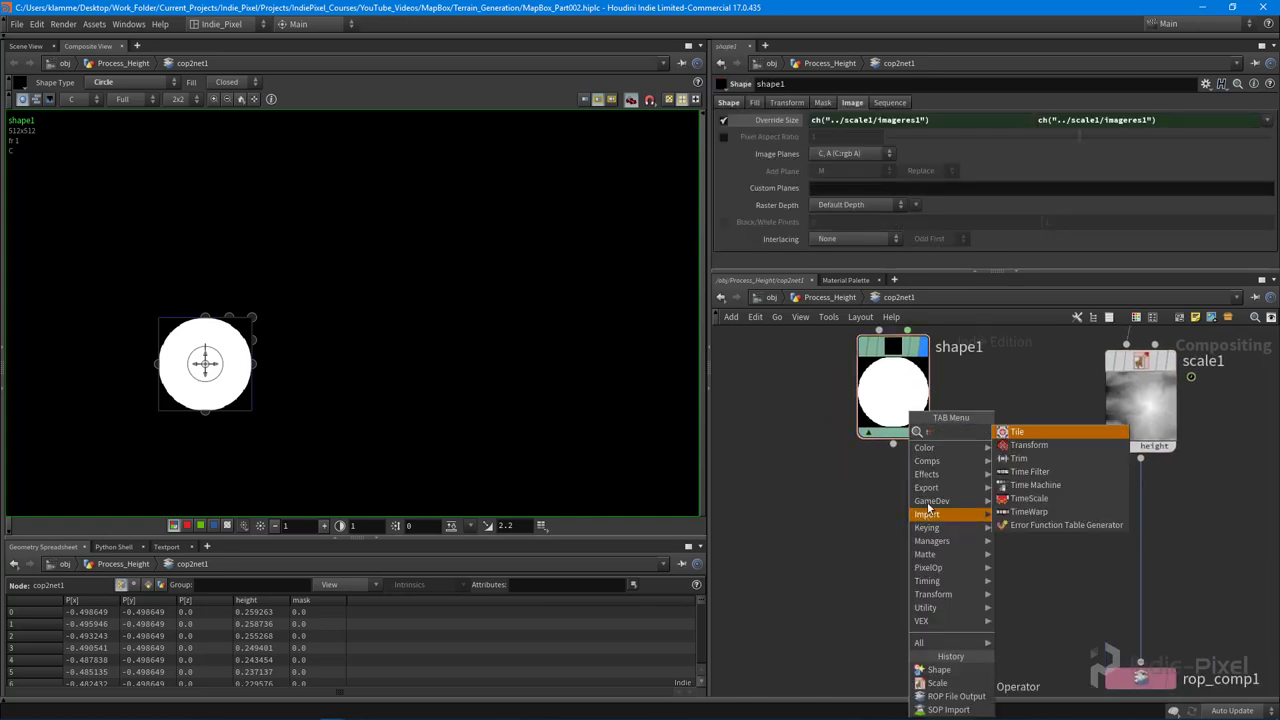
pyautogui.click(1024, 445)
pyautogui.click(893, 540)
pyautogui.moveTo(226, 331); pyautogui.dragTo(331, 357, button='right')
pyautogui.moveTo(331, 357); pyautogui.dragTo(460, 317, button='middle')
pyautogui.moveTo(302, 340); pyautogui.dragTo(379, 348, button='right')
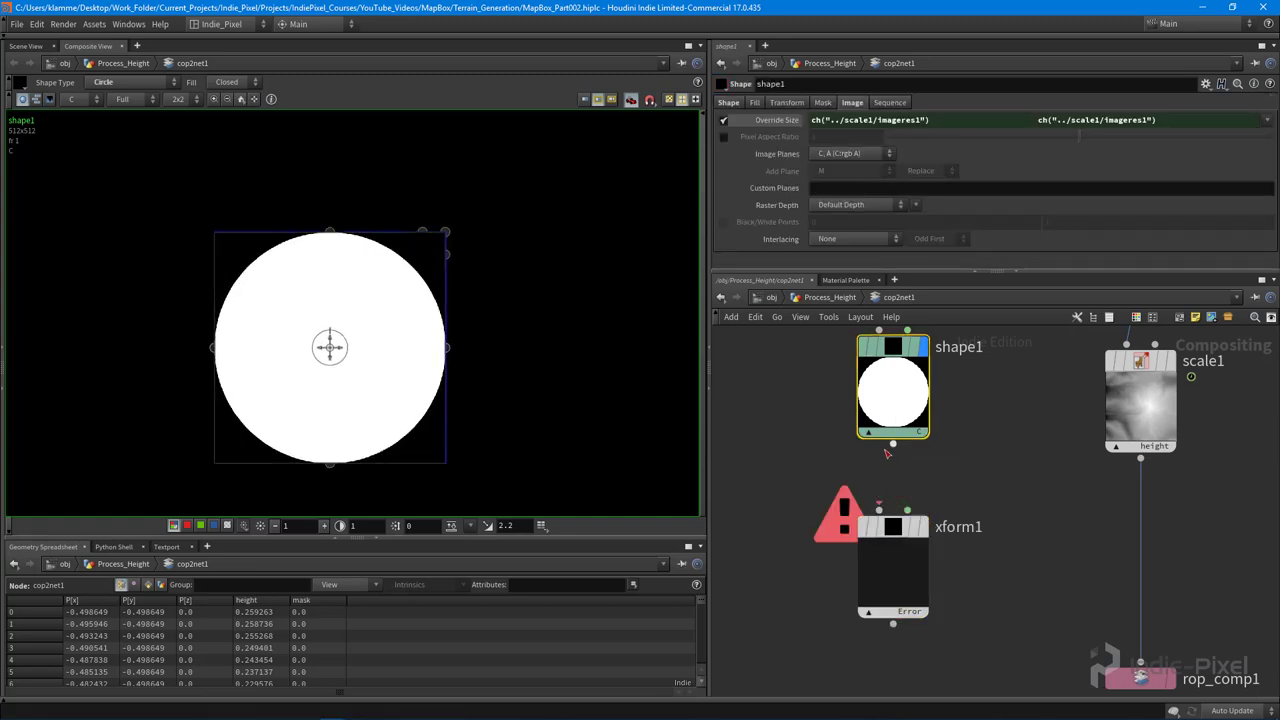
pyautogui.moveTo(893, 444); pyautogui.dragTo(897, 506)
pyautogui.click(896, 506)
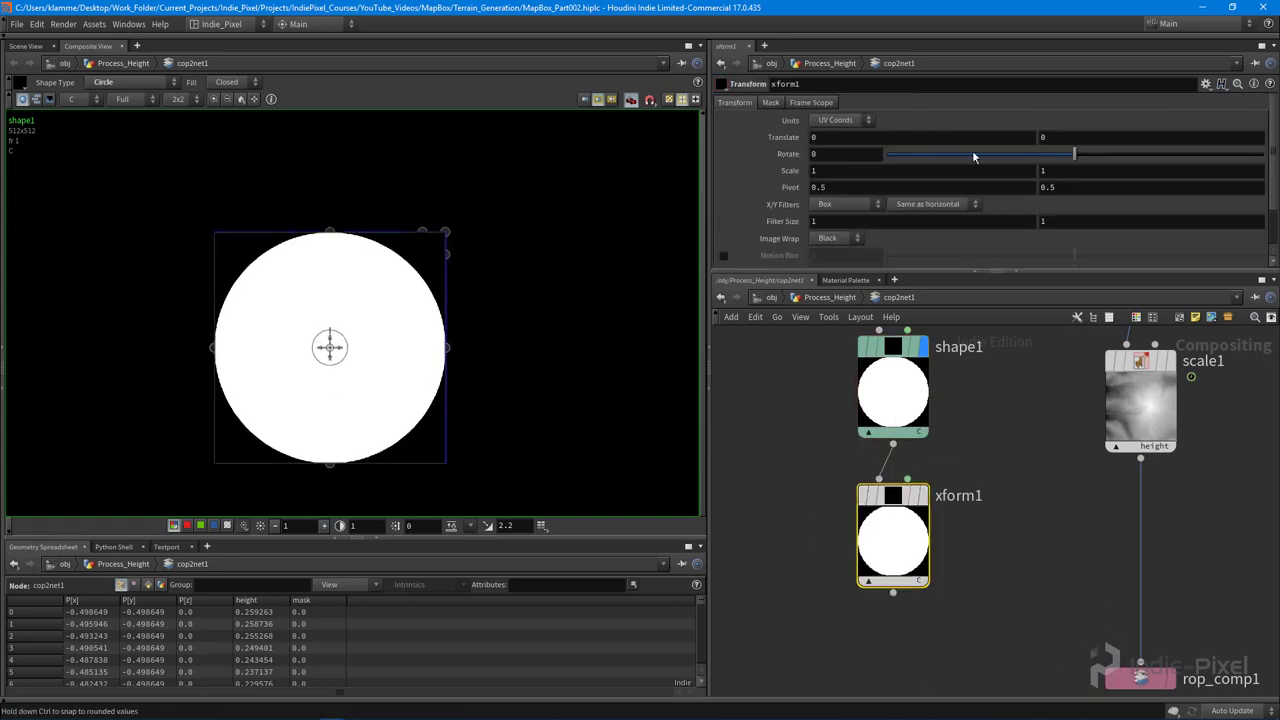
# - Set both scale values of the Transform node xform1 to .5
pyautogui.click(858, 171)
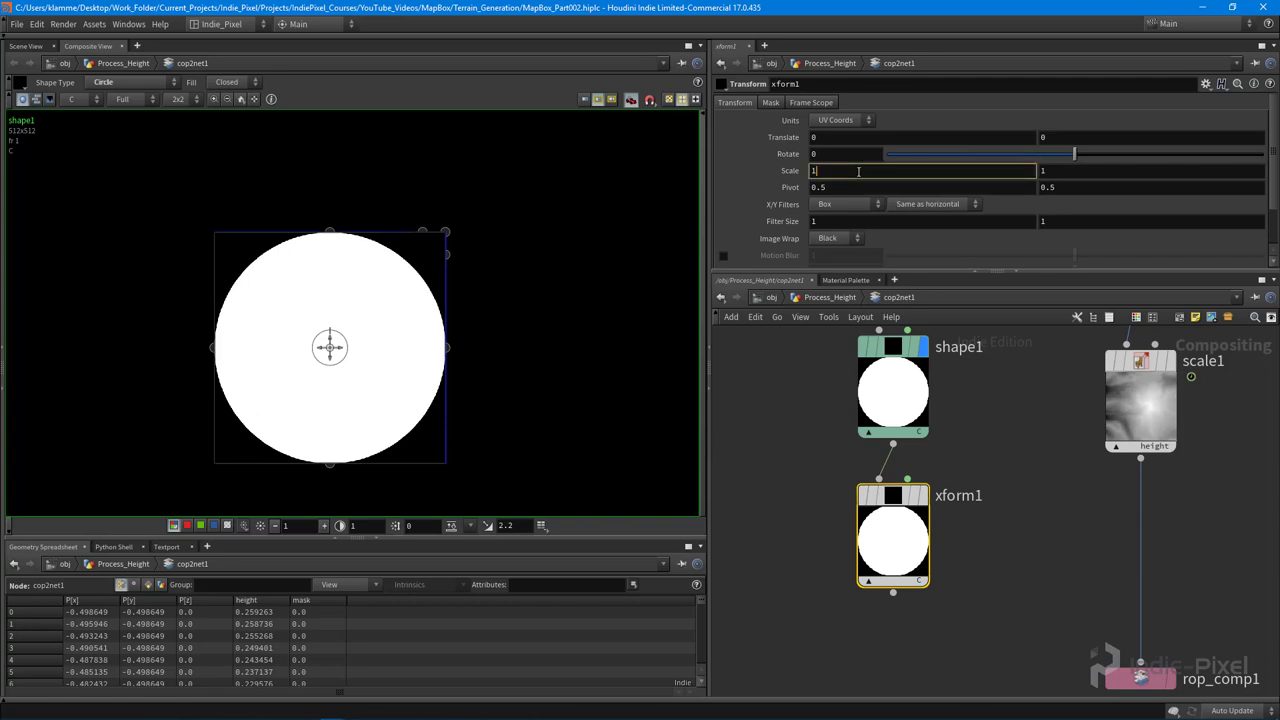
pyautogui.write('.5')
pyautogui.press('Tab')
pyautogui.write('.5')
pyautogui.press('Return')
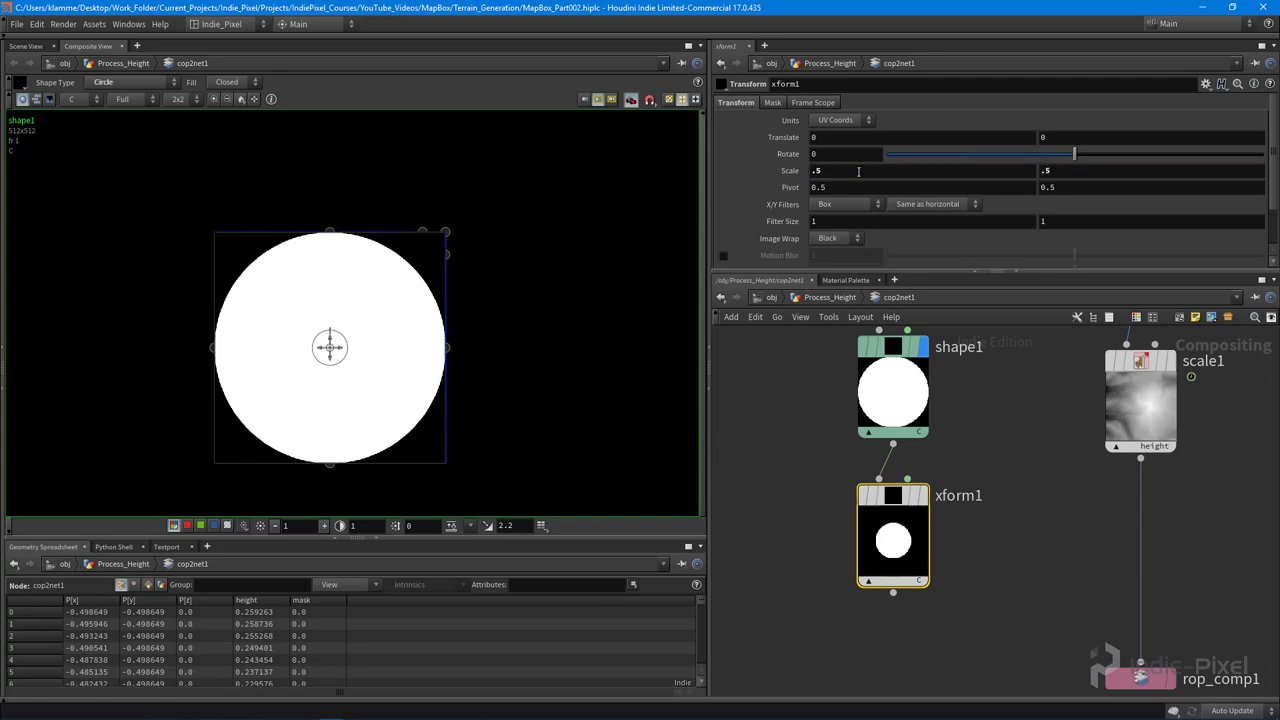
# - Display xform1 in the composite view and frame the whole image around the scaled circle
pyautogui.click(923, 495)
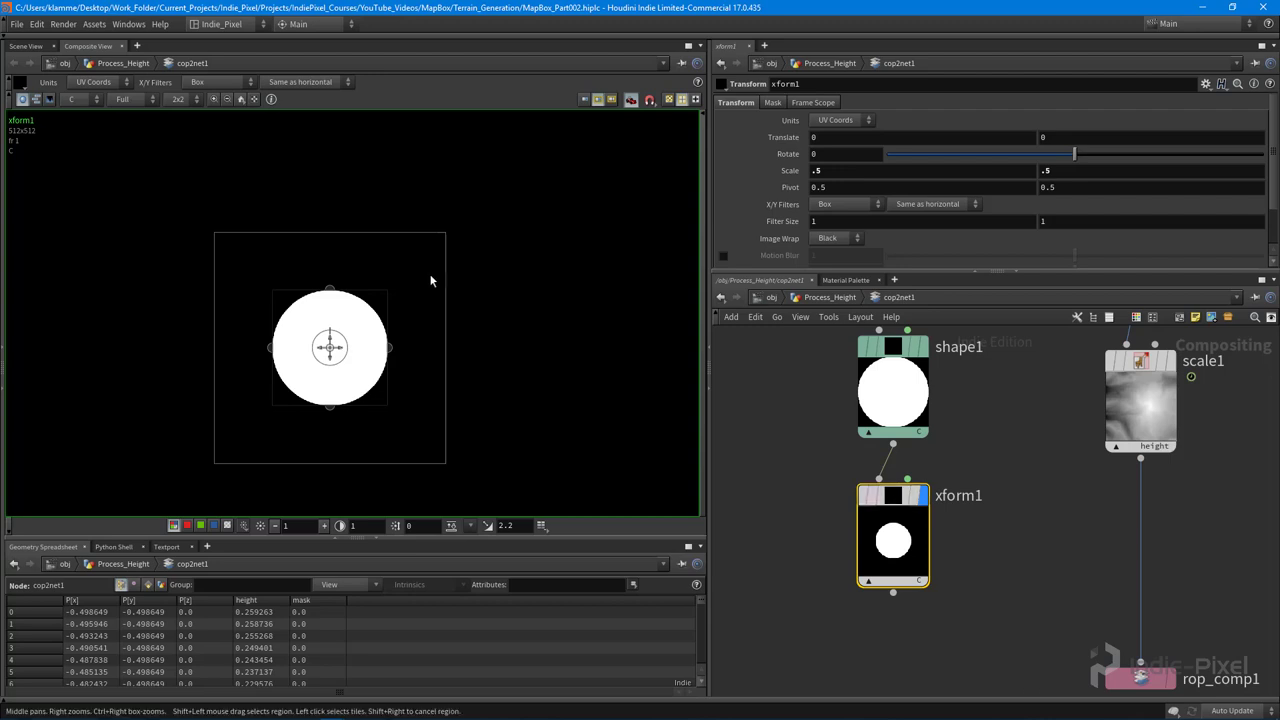
pyautogui.scroll(2, 238, 286)
pyautogui.moveTo(308, 290); pyautogui.dragTo(311, 242, button='middle')
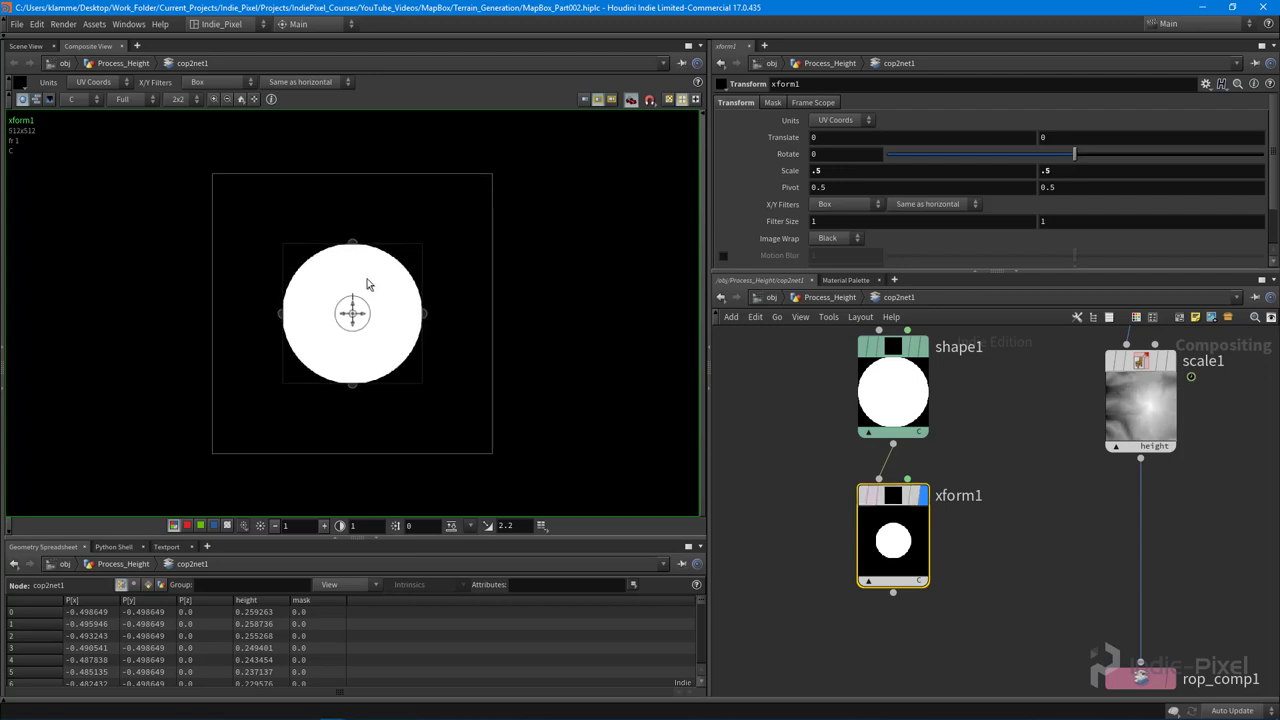
pyautogui.scroll(1, 352, 320)
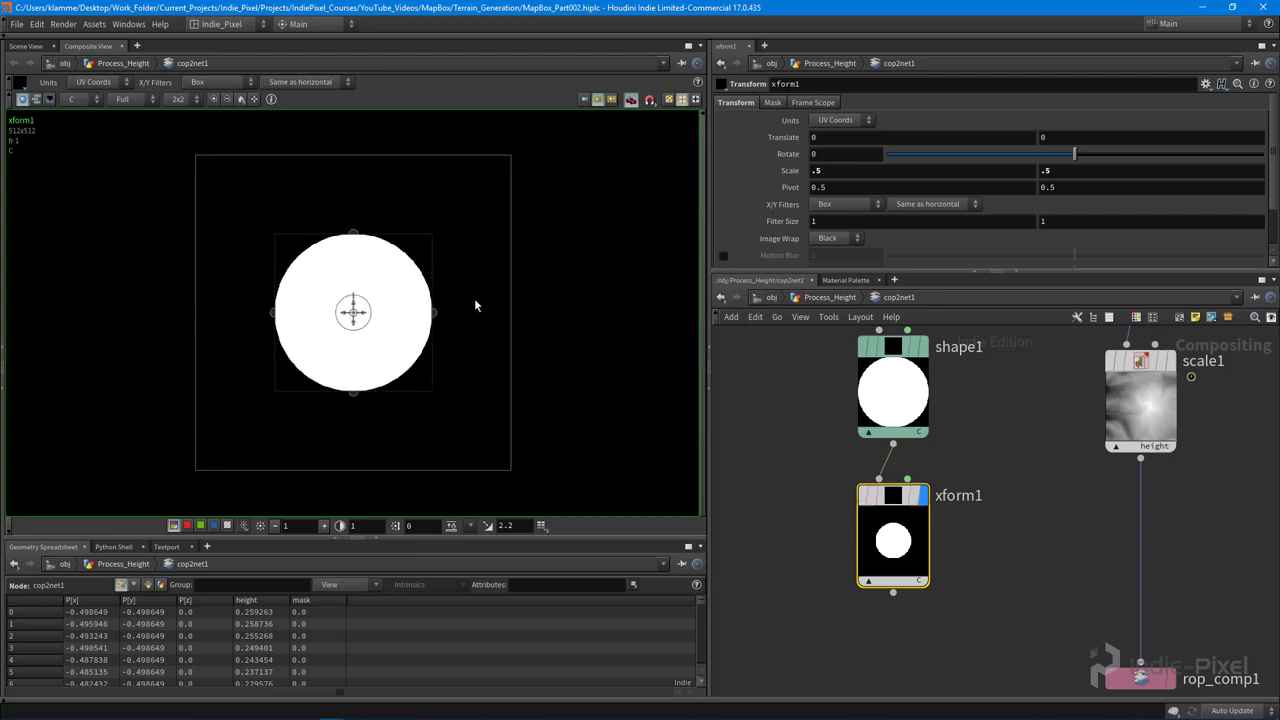
pyautogui.moveTo(476, 306); pyautogui.dragTo(411, 326, button='right')
pyautogui.moveTo(411, 326); pyautogui.dragTo(334, 339, button='middle')
pyautogui.moveTo(334, 339); pyautogui.dragTo(350, 349, button='right')
pyautogui.moveTo(350, 349); pyautogui.dragTo(361, 351, button='middle')
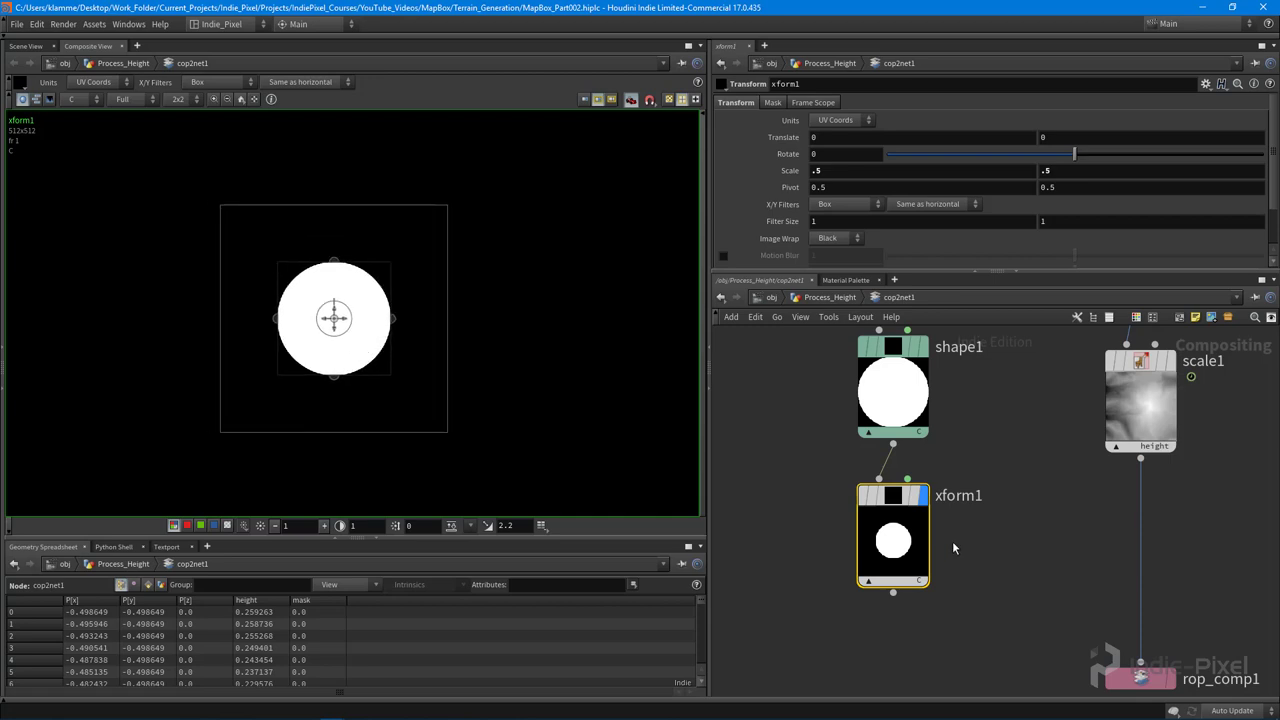
# - Add a Blur node below xform1, fed by the transformed circle
pyautogui.press('Tab')
pyautogui.write('blu')
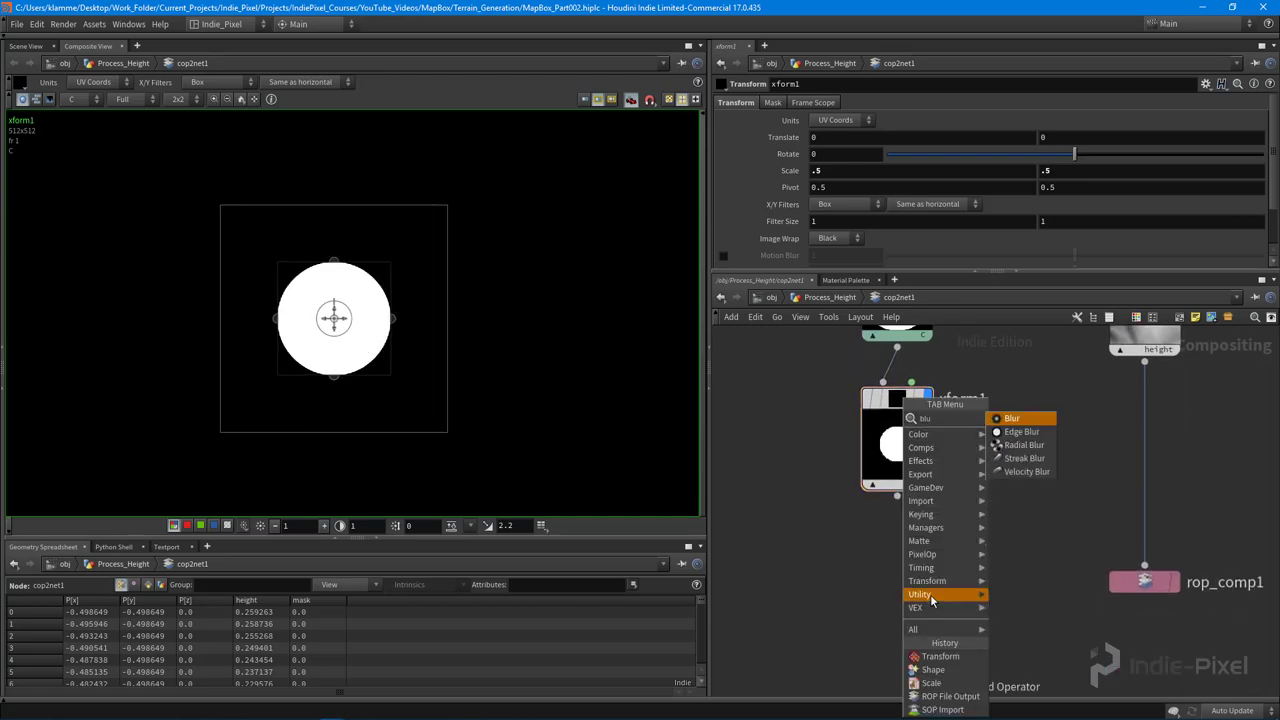
pyautogui.click(1013, 418)
pyautogui.click(900, 562)
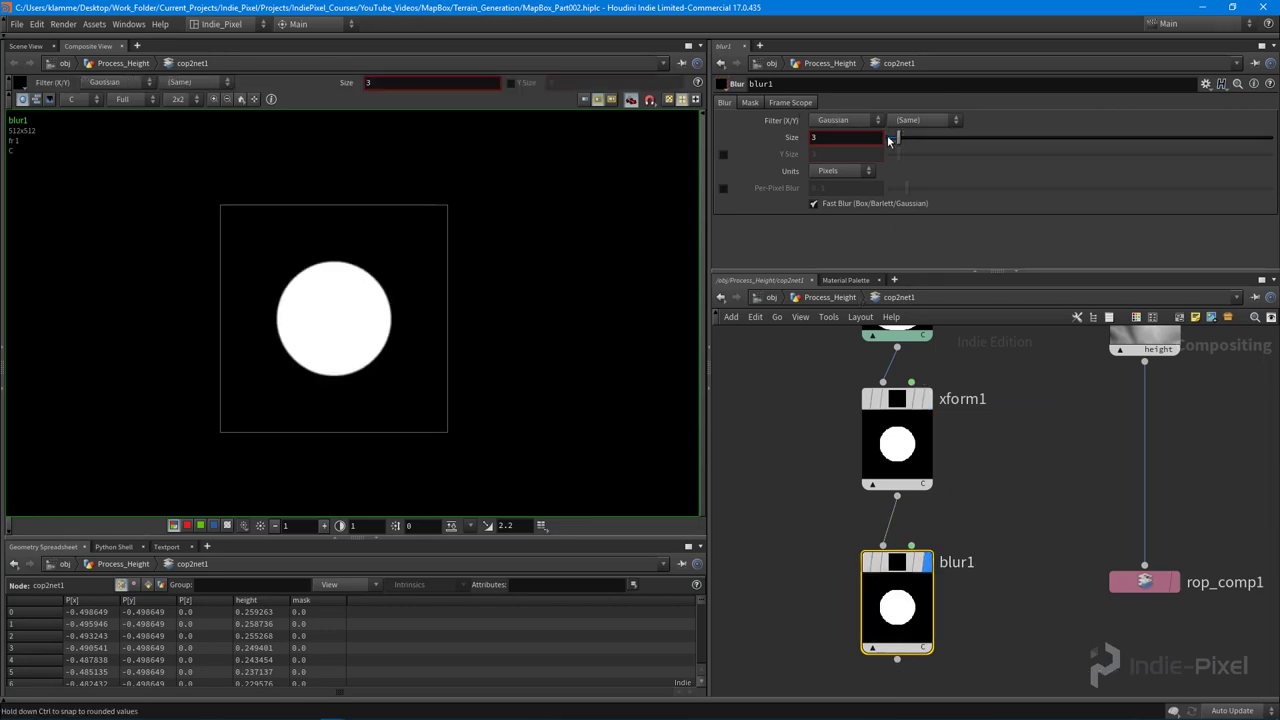
# - Try Gaussian blur sizes of 100, 40 and 400 pixels on blur1 and settle on 200 pixels
pyautogui.moveTo(898, 137); pyautogui.dragTo(1256, 148)
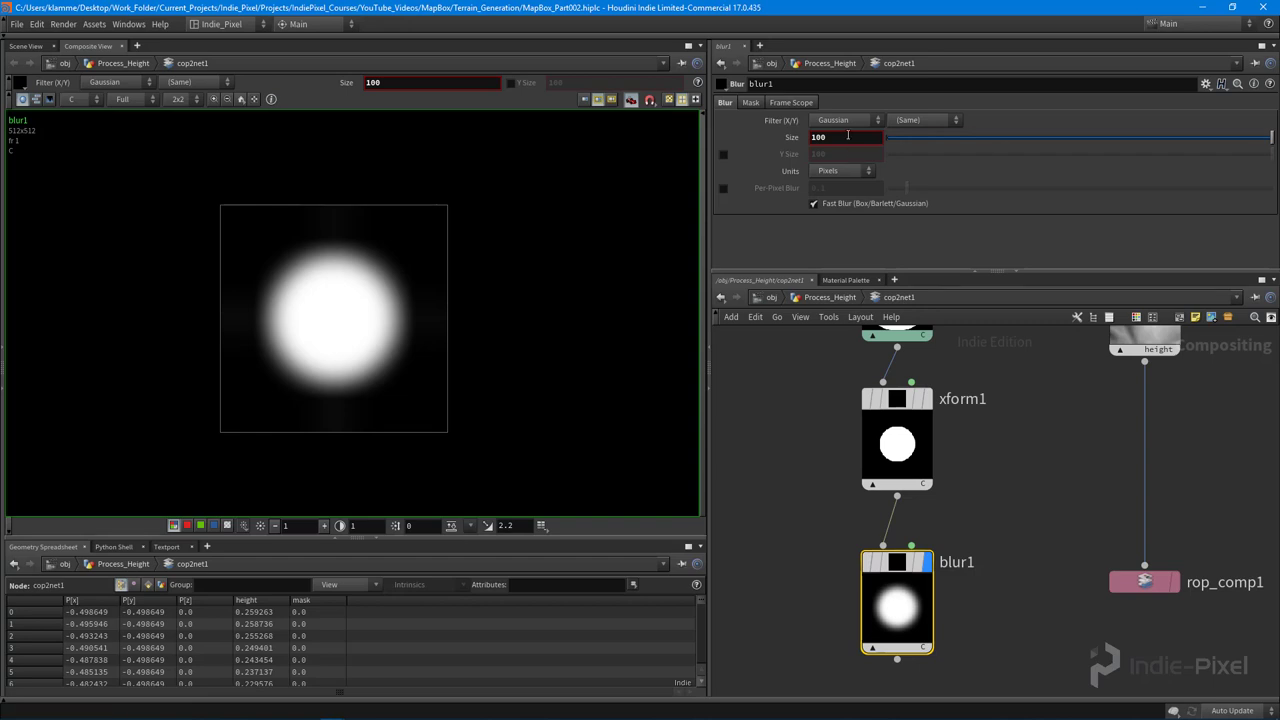
pyautogui.press('Return')
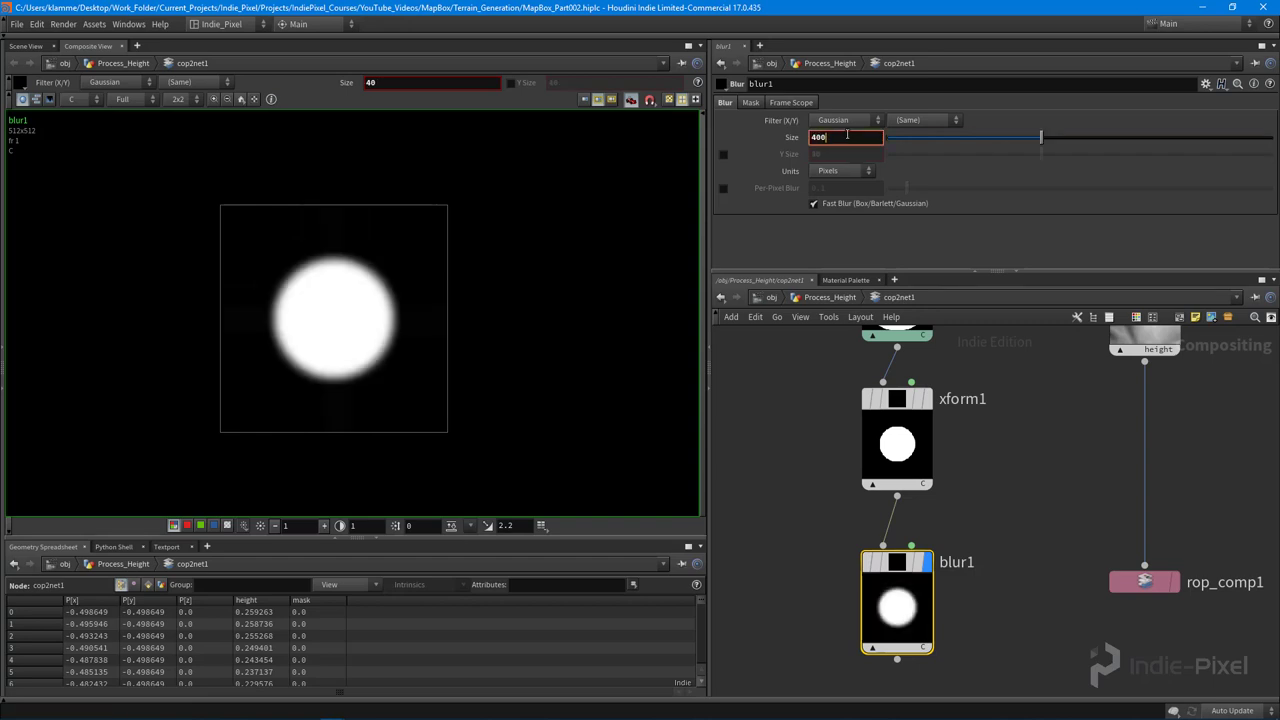
pyautogui.press('Return')
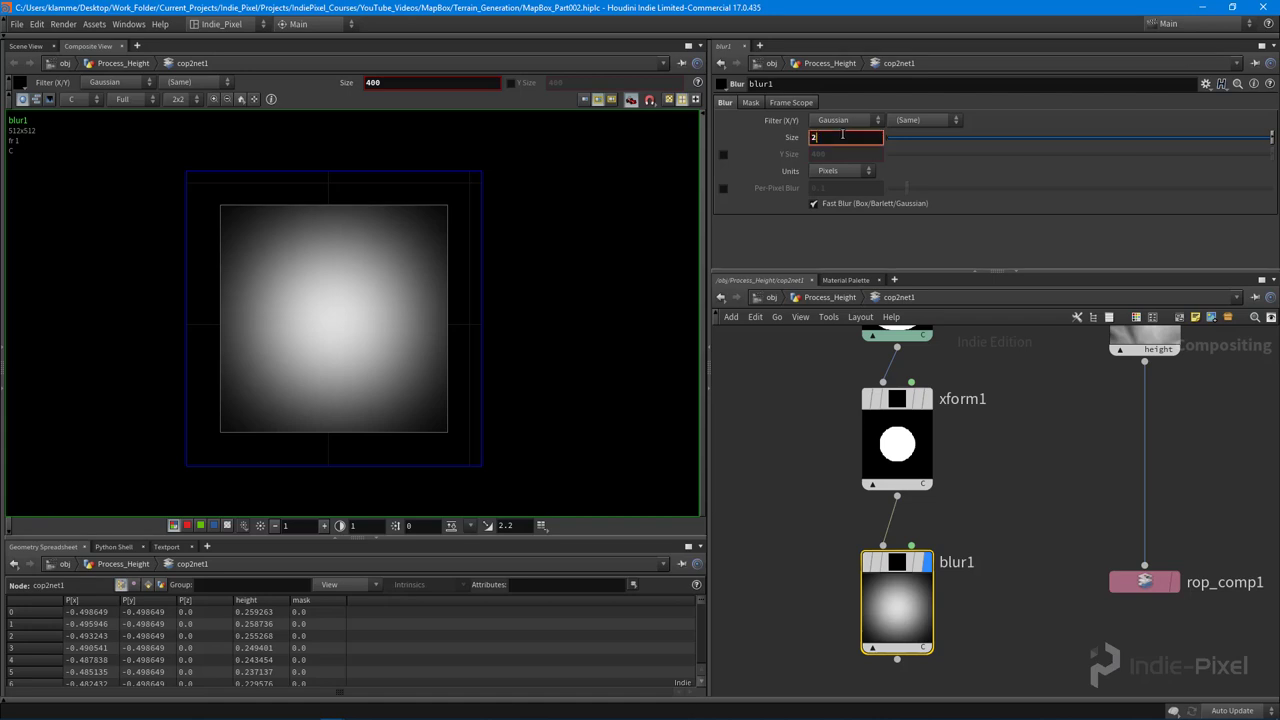
pyautogui.press('Return')
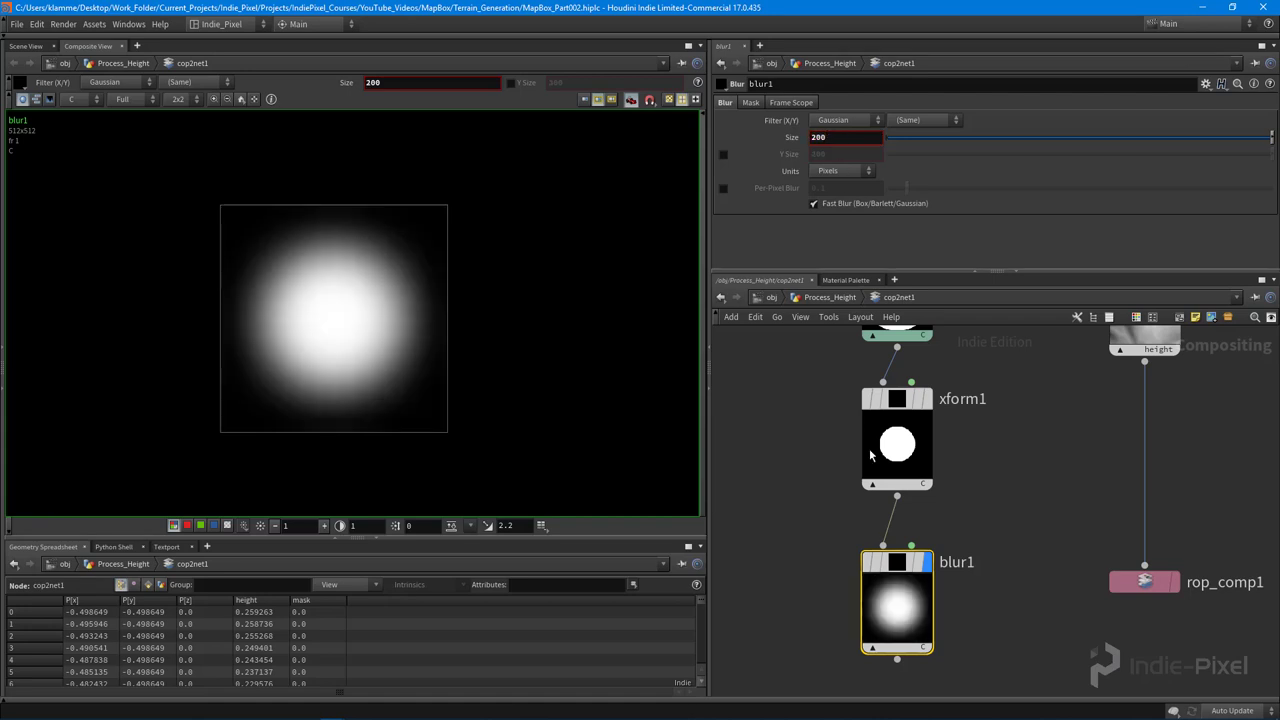
# - Move rop_comp1 farther down in the network to make room above it for more nodes
pyautogui.scroll(-3, 973, 543)
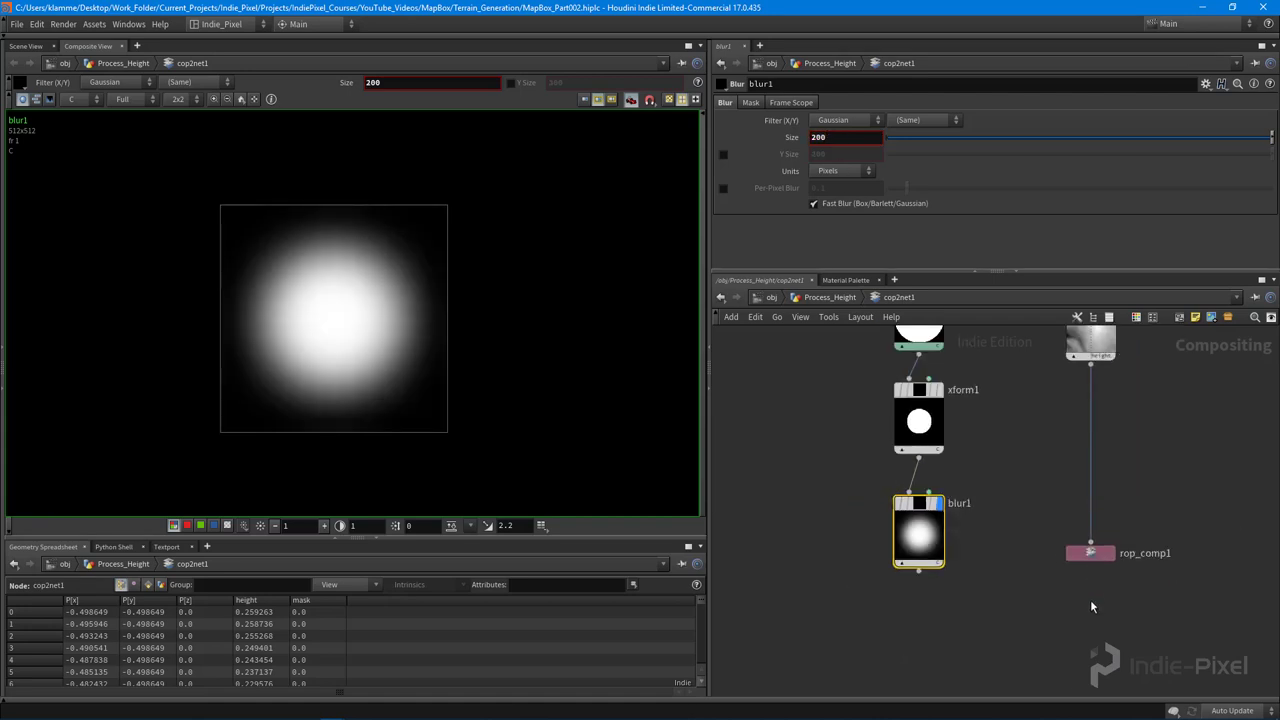
pyautogui.moveTo(1060, 610); pyautogui.dragTo(1003, 385, button='middle')
pyautogui.moveTo(1040, 452); pyautogui.dragTo(1037, 534)
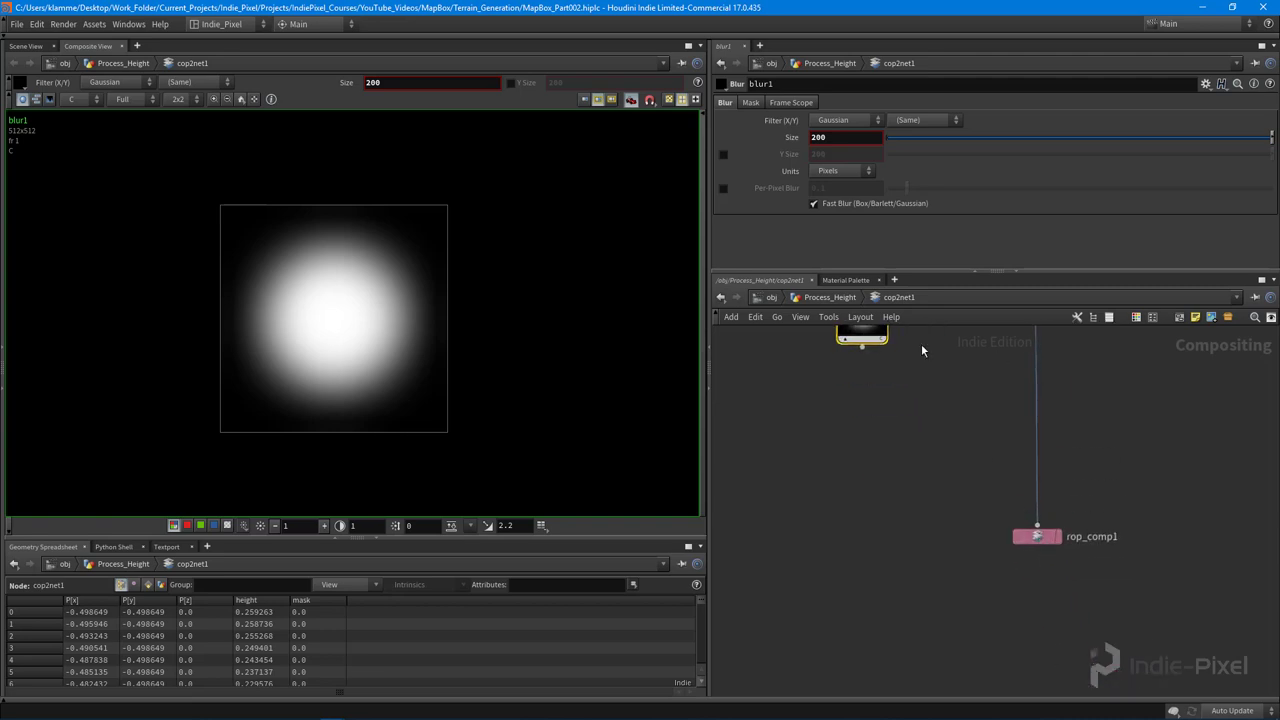
pyautogui.moveTo(921, 346); pyautogui.dragTo(940, 534, button='middle')
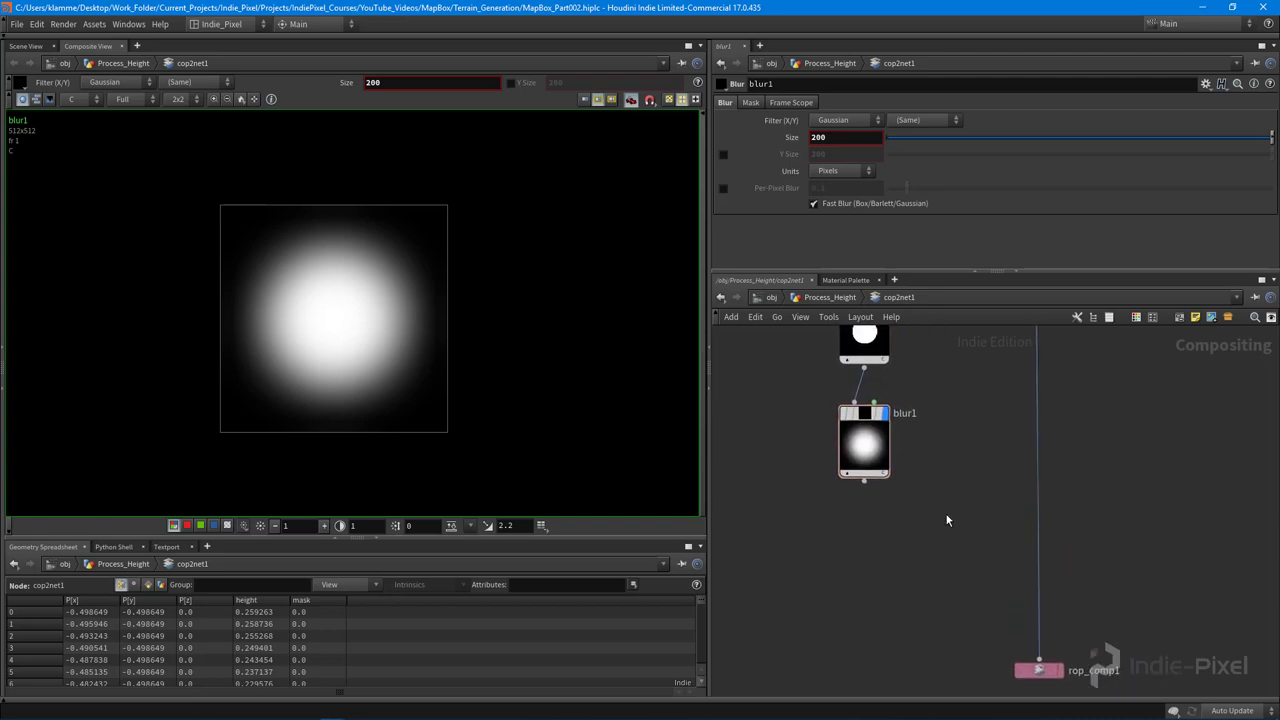
# - Add a Mask node to the network between blur1 and the wire leading to rop_comp1
pyautogui.press('Tab')
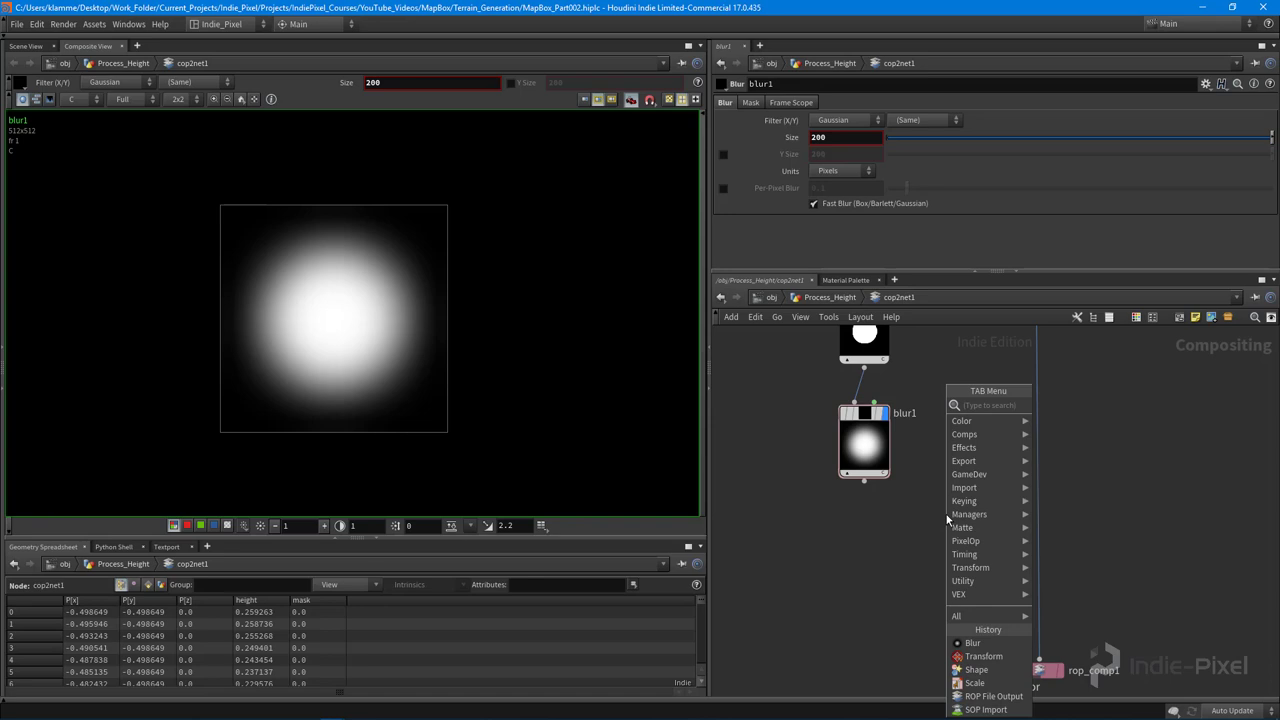
pyautogui.write('mask')
pyautogui.press('Return')
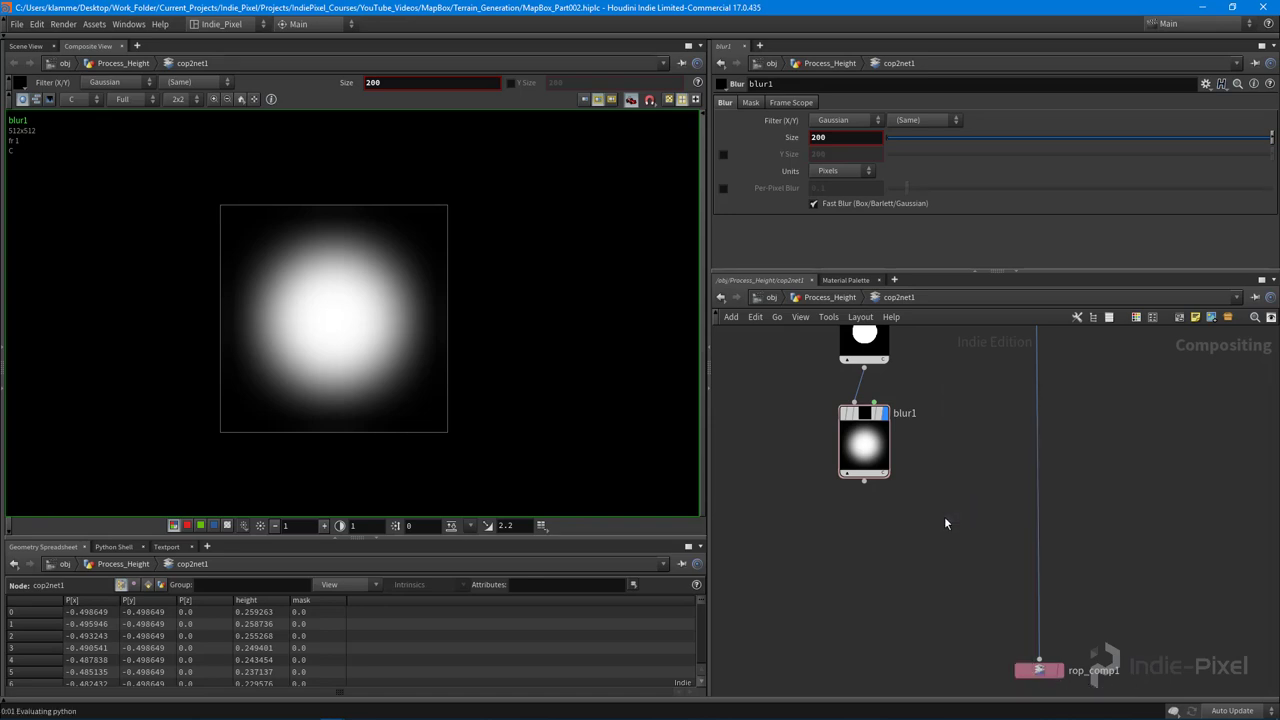
pyautogui.click(944, 516)
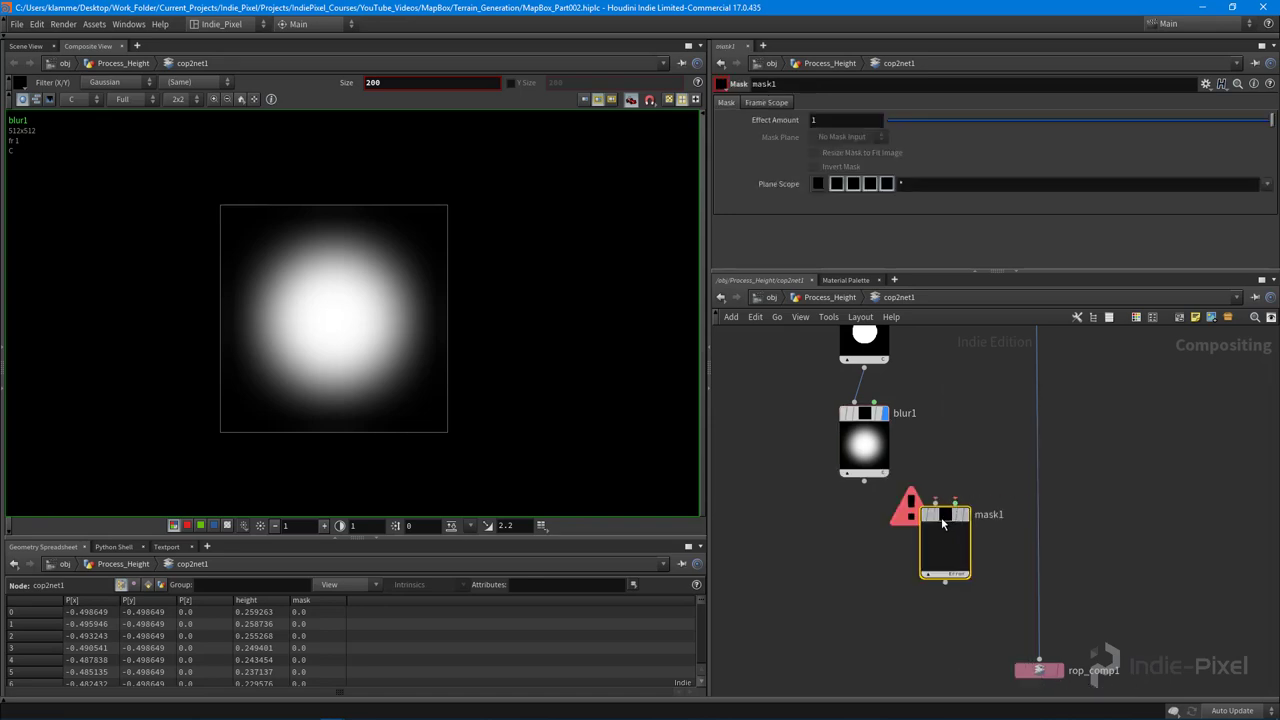
pyautogui.moveTo(941, 517); pyautogui.dragTo(934, 523)
pyautogui.press('Tab')
pyautogui.moveTo(1026, 530)
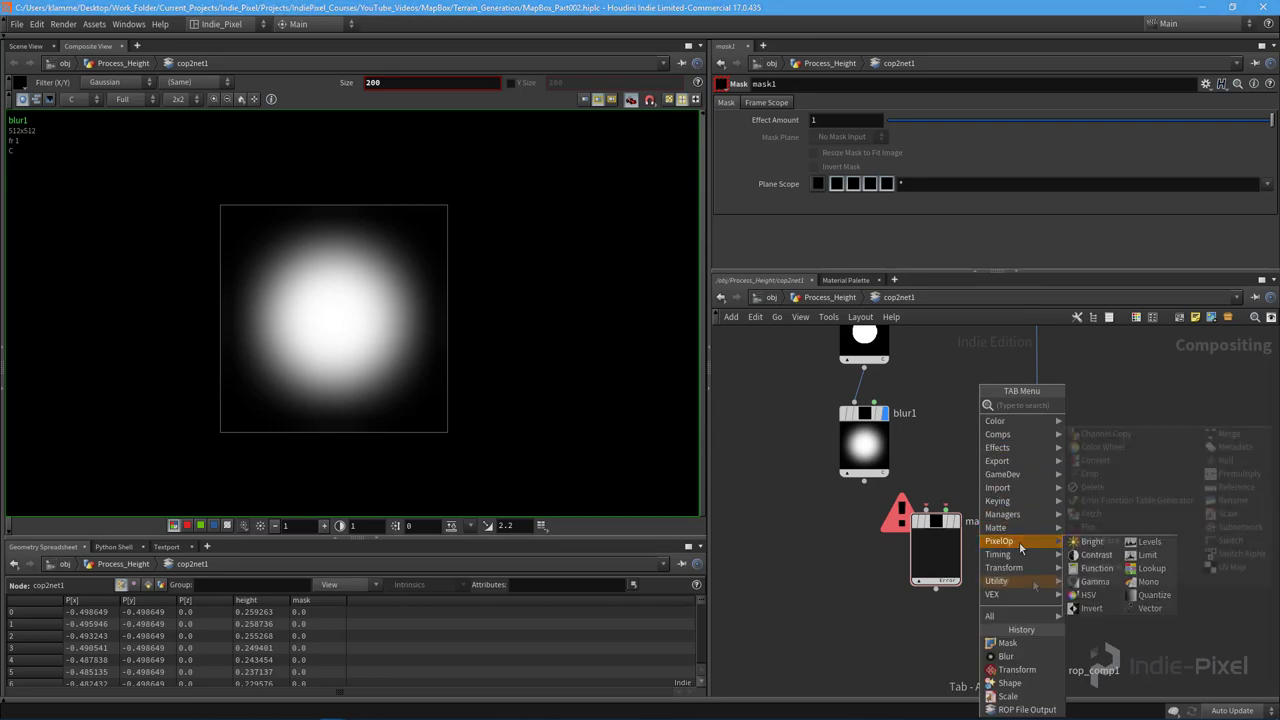
pyautogui.moveTo(1030, 577)
pyautogui.click(811, 557)
# - Try to connect the output of blur1 to the first input of mask1
pyautogui.moveTo(855, 523); pyautogui.dragTo(857, 503, button='middle')
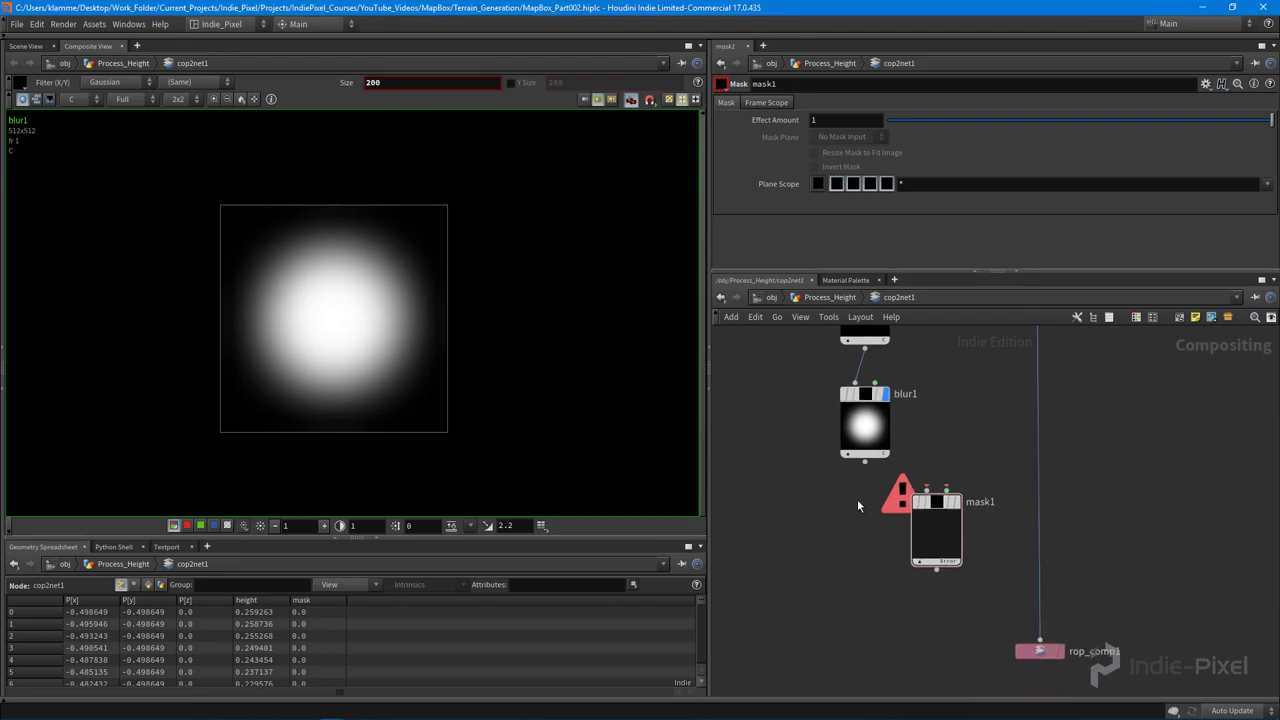
pyautogui.scroll(3, 861, 488)
pyautogui.click(868, 450)
pyautogui.click(957, 489)
pyautogui.click(803, 483)
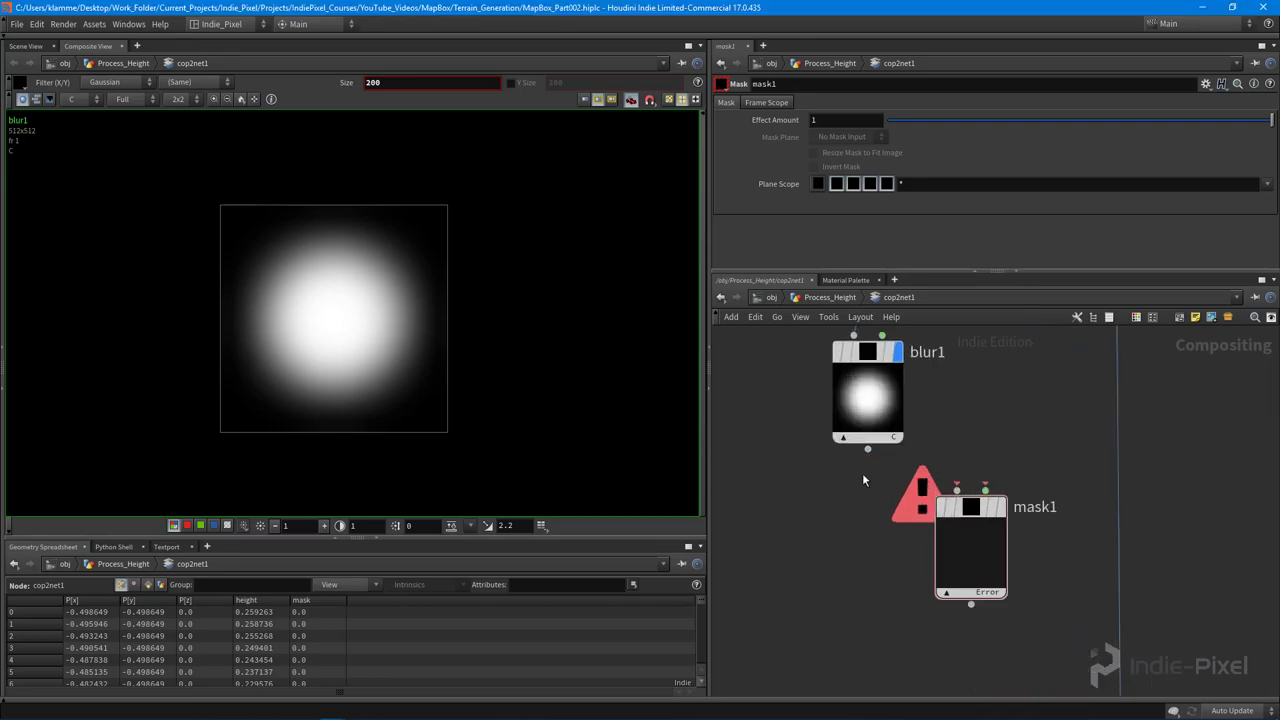
# - Connect scale1's output to mask1's first input and blur1's output to its second input, and display mask1
pyautogui.scroll(-5, 982, 459)
pyautogui.moveTo(1060, 383); pyautogui.dragTo(1015, 432, button='middle')
pyautogui.scroll(3, 988, 405)
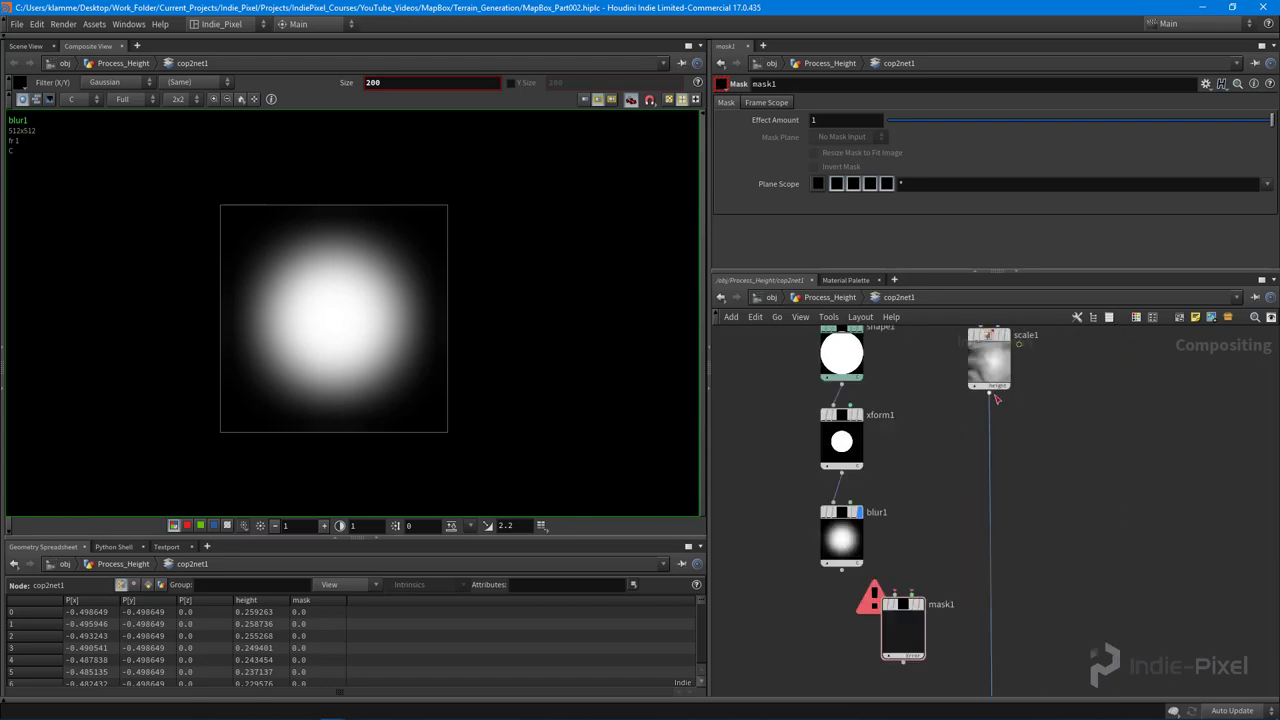
pyautogui.click(895, 592)
pyautogui.scroll(2, 821, 626)
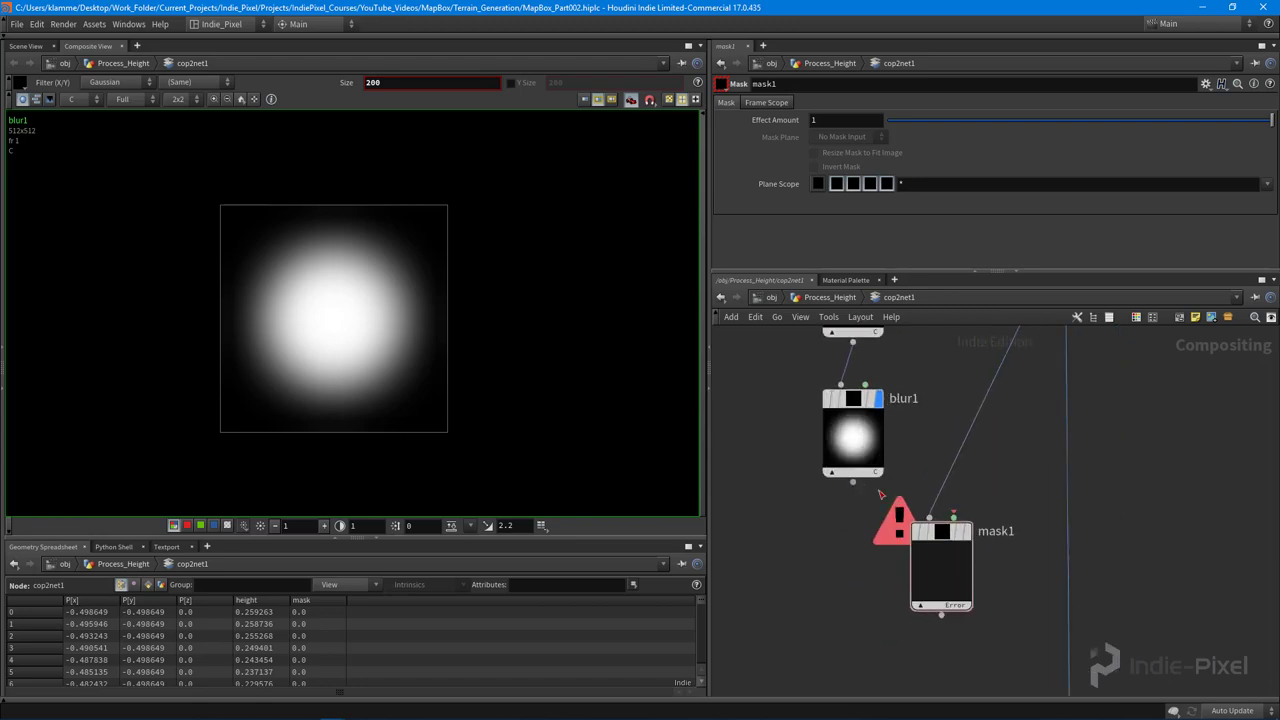
pyautogui.click(853, 482)
pyautogui.click(953, 517)
pyautogui.click(967, 532)
# - Show the height plane in mask1's thumbnail and check which planes the composite viewer offers
pyautogui.click(963, 588)
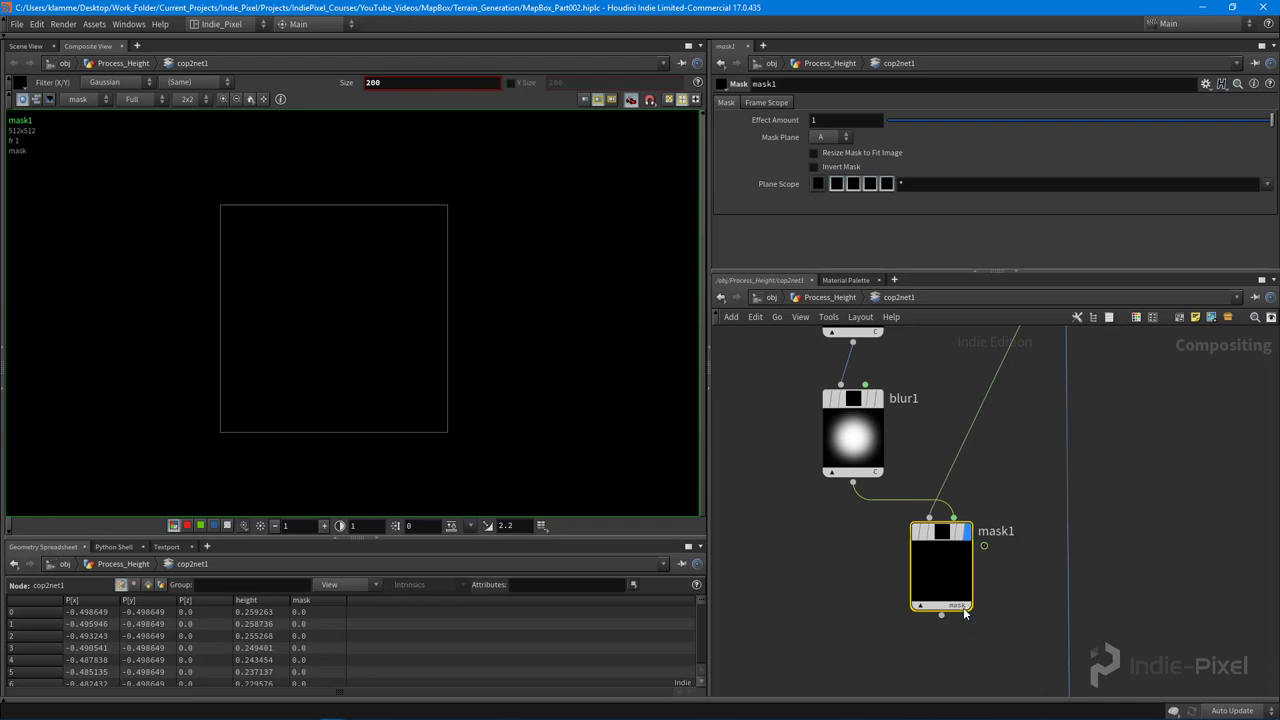
pyautogui.click(962, 606)
pyautogui.click(976, 627)
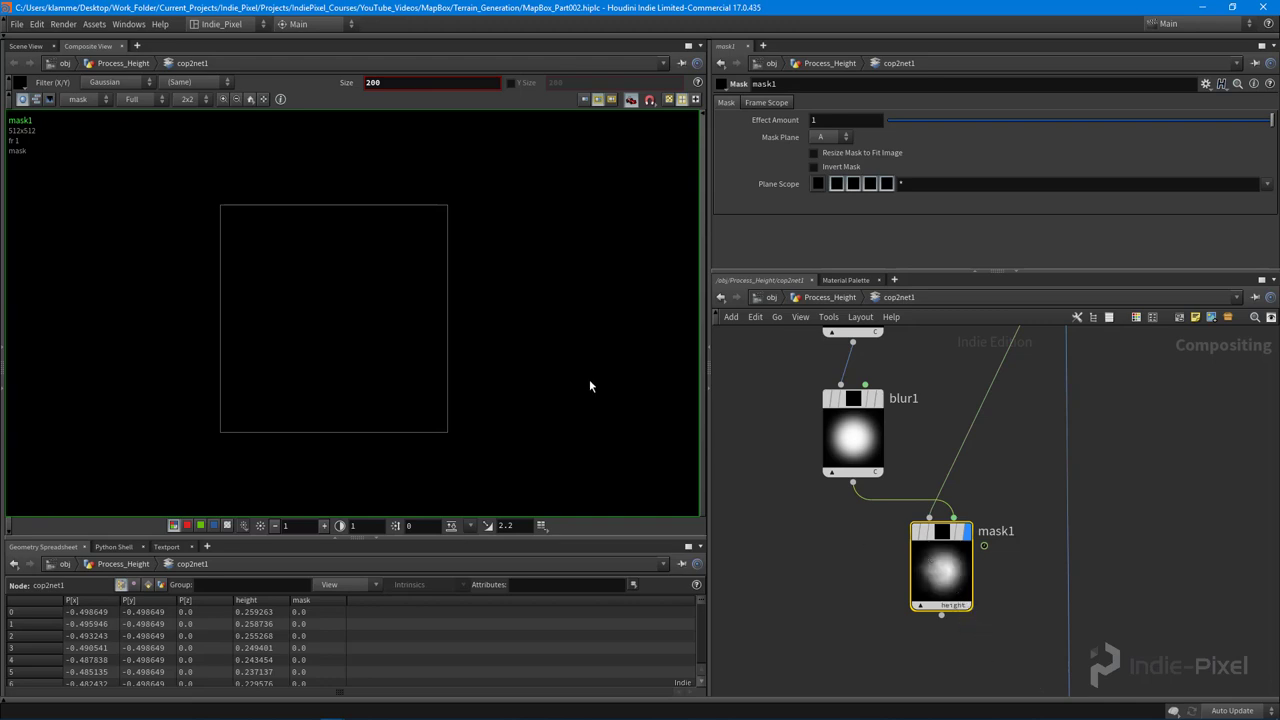
pyautogui.click(79, 99)
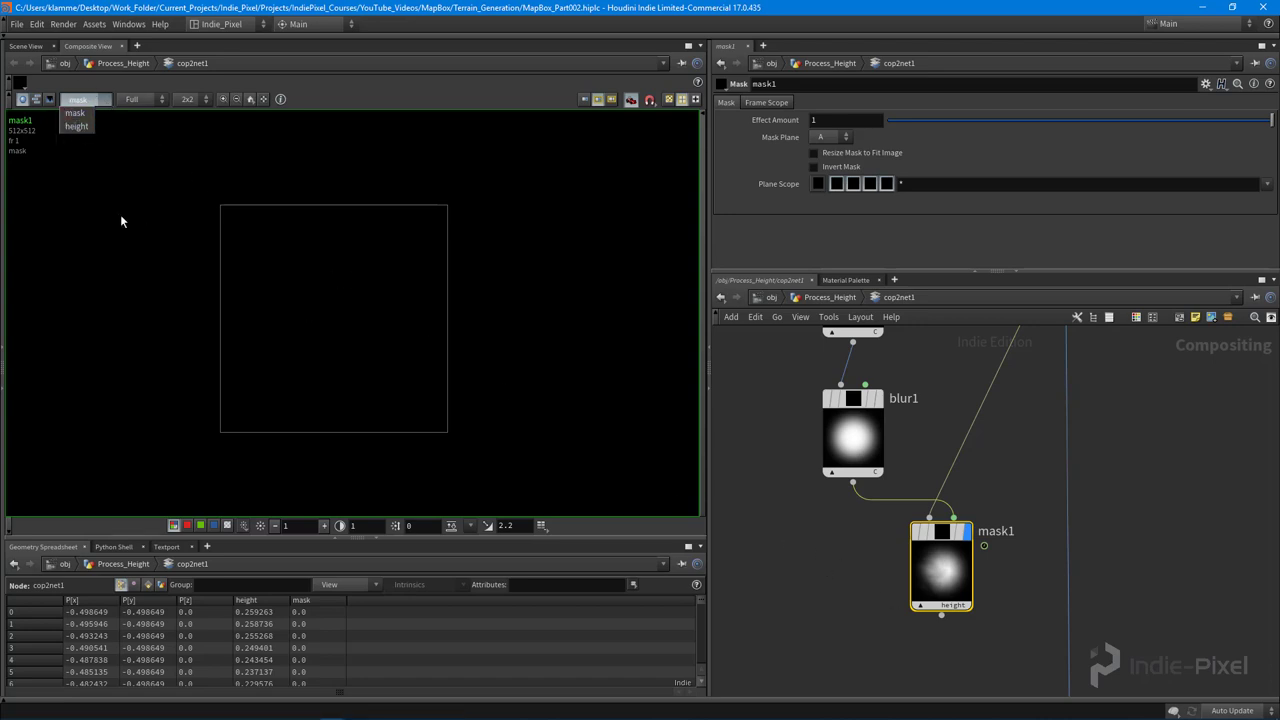
pyautogui.click(314, 320)
pyautogui.scroll(-2, 314, 322)
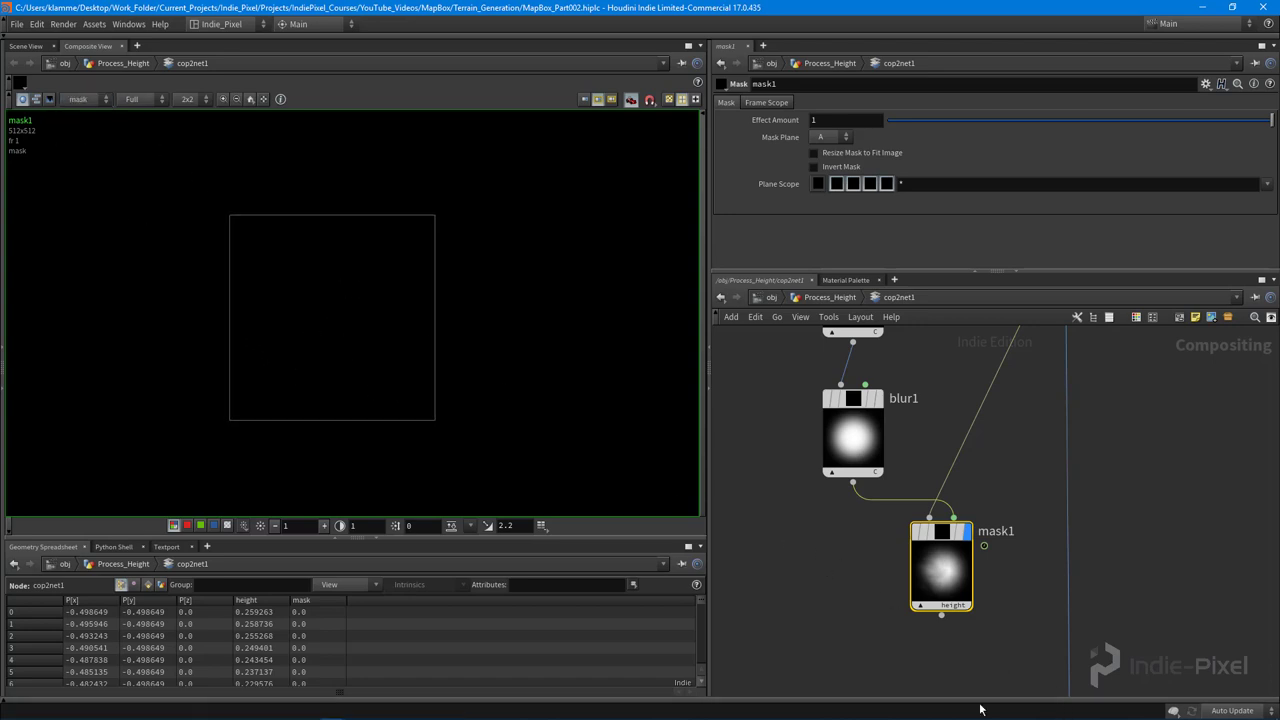
pyautogui.click(954, 606)
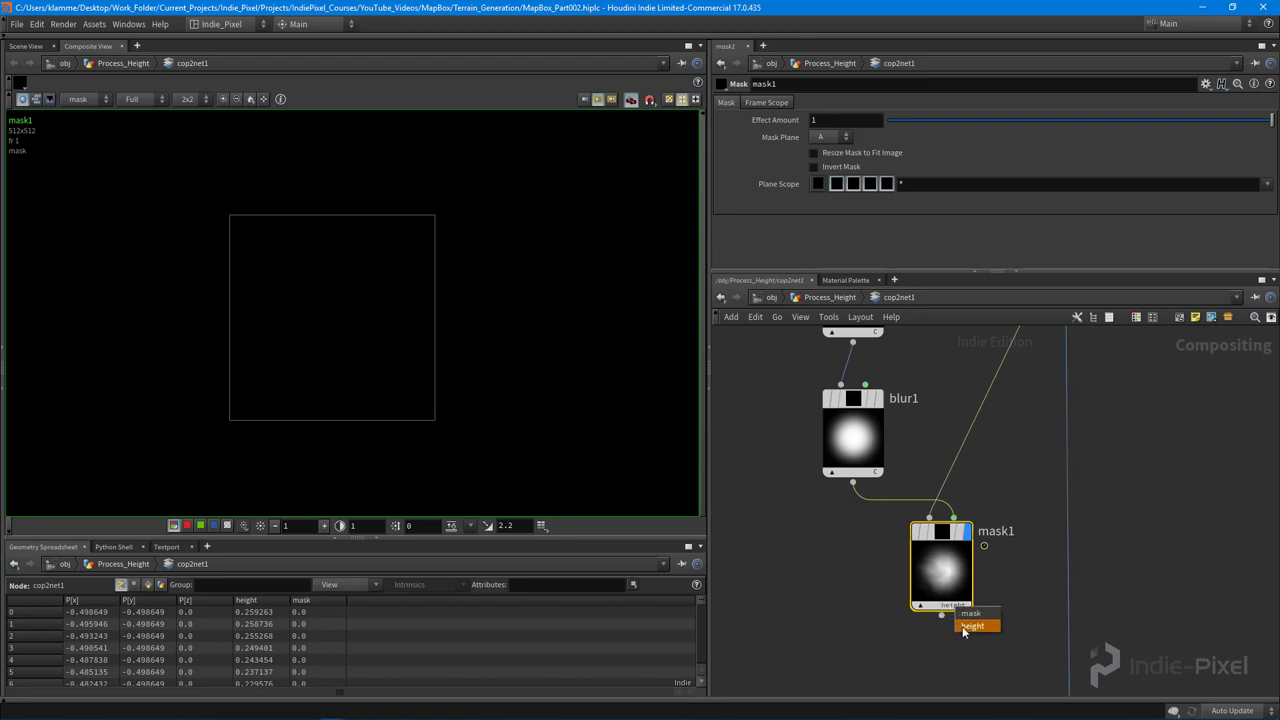
pyautogui.click(1161, 526)
# - Move get_height farther up in the network and add a Delete node beside the wire leading to scale1
pyautogui.moveTo(1129, 500); pyautogui.dragTo(1112, 668, button='middle')
pyautogui.scroll(-4, 1118, 625)
pyautogui.moveTo(1114, 386); pyautogui.dragTo(1051, 449, button='middle')
pyautogui.scroll(4, 1051, 449)
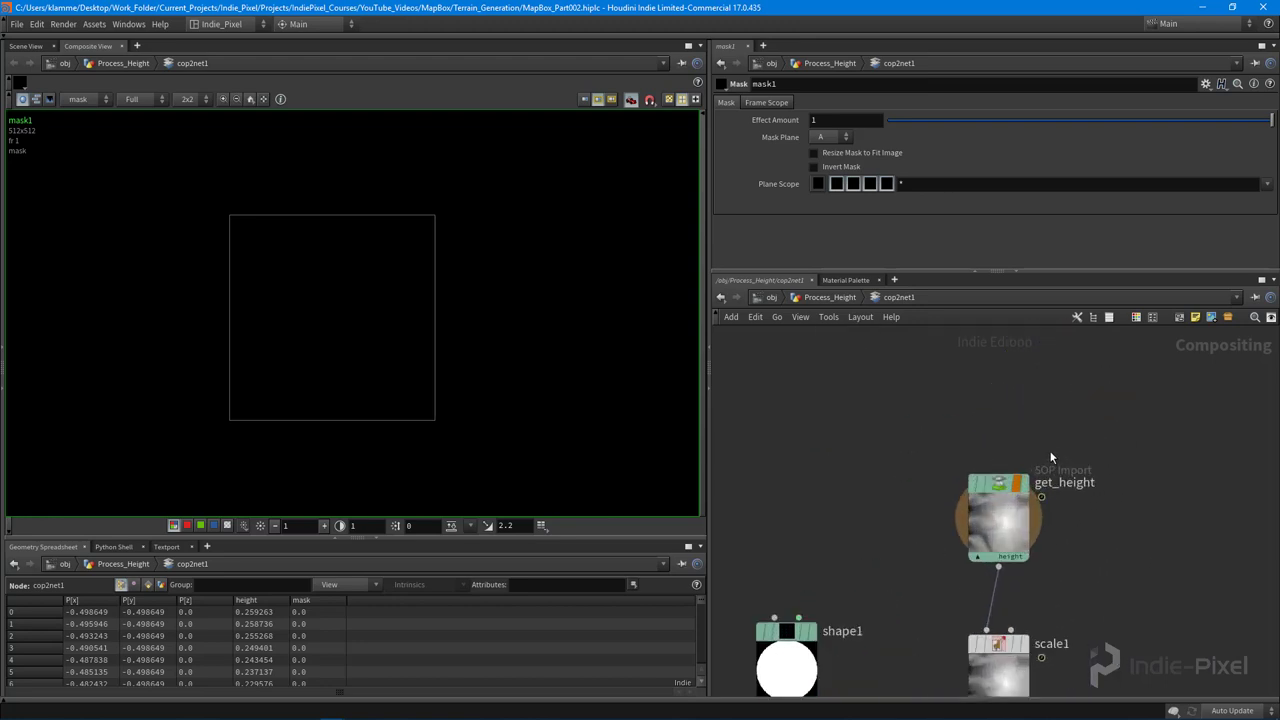
pyautogui.moveTo(993, 485); pyautogui.dragTo(1002, 370)
pyautogui.press('Tab')
pyautogui.write('del')
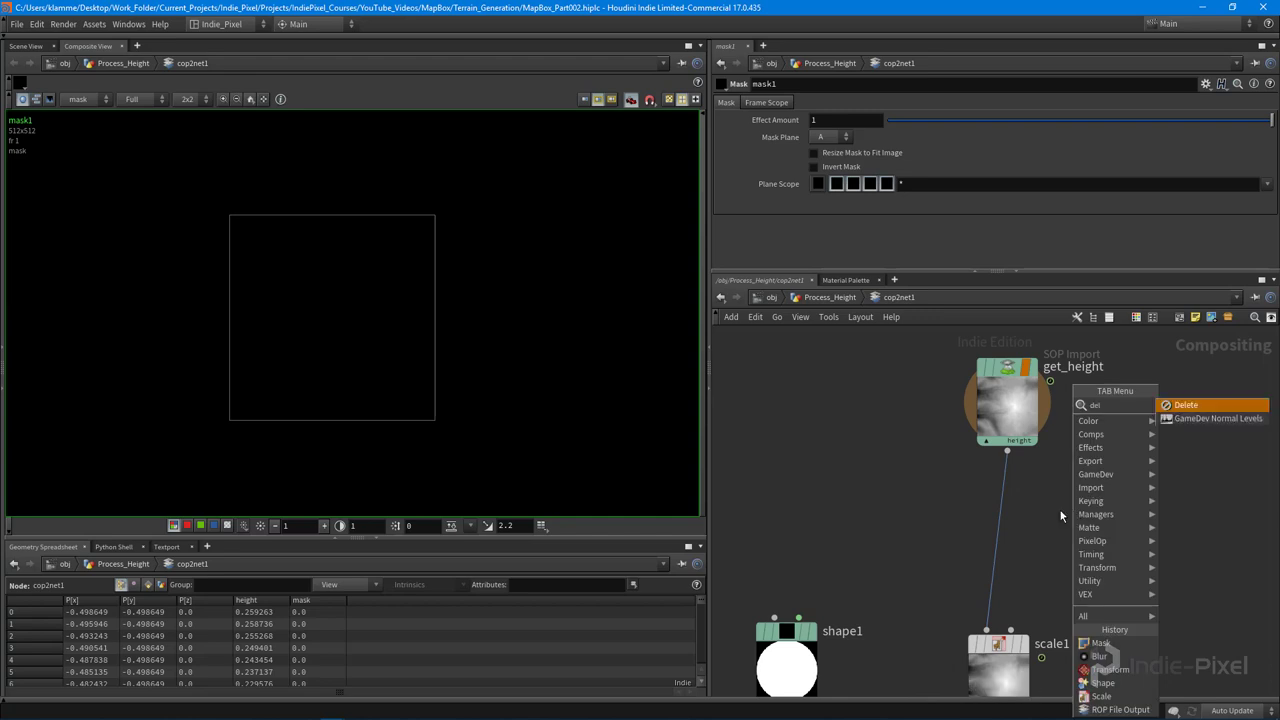
pyautogui.press('Return')
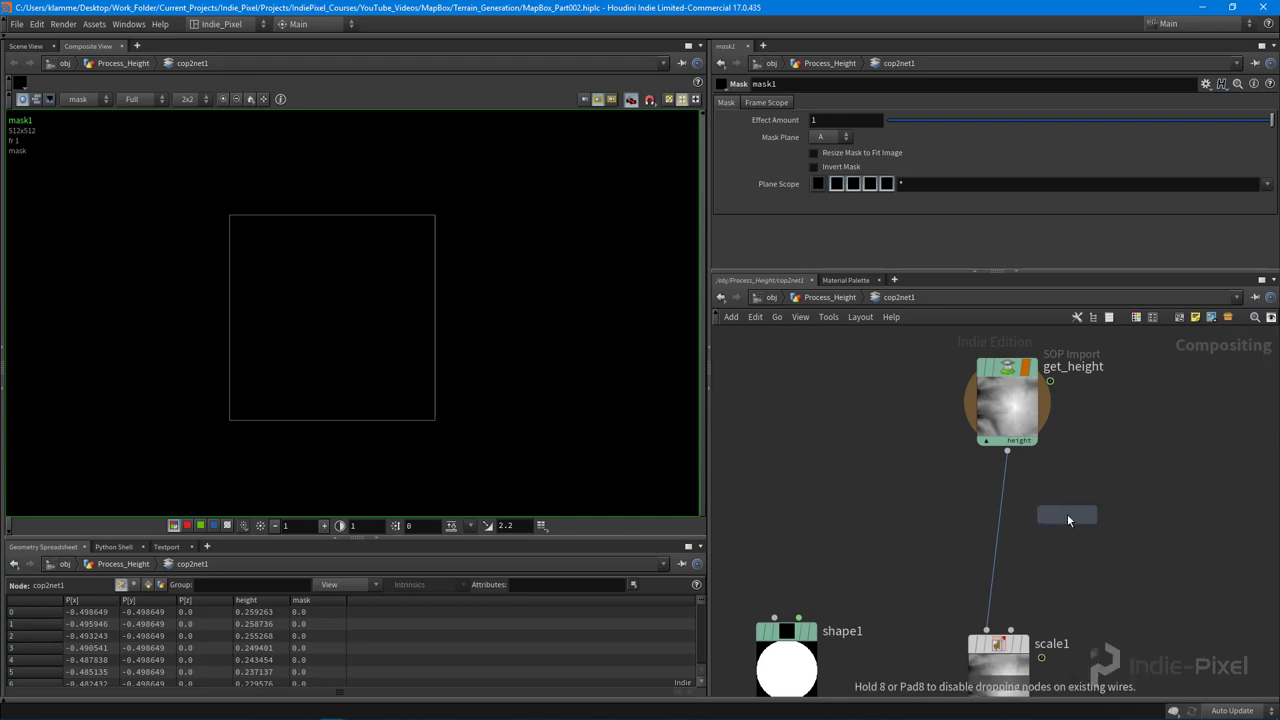
pyautogui.click(1066, 516)
# - Connect get_height's output to delete1's first input and set delete1's plane scope to mask
pyautogui.click(1007, 451)
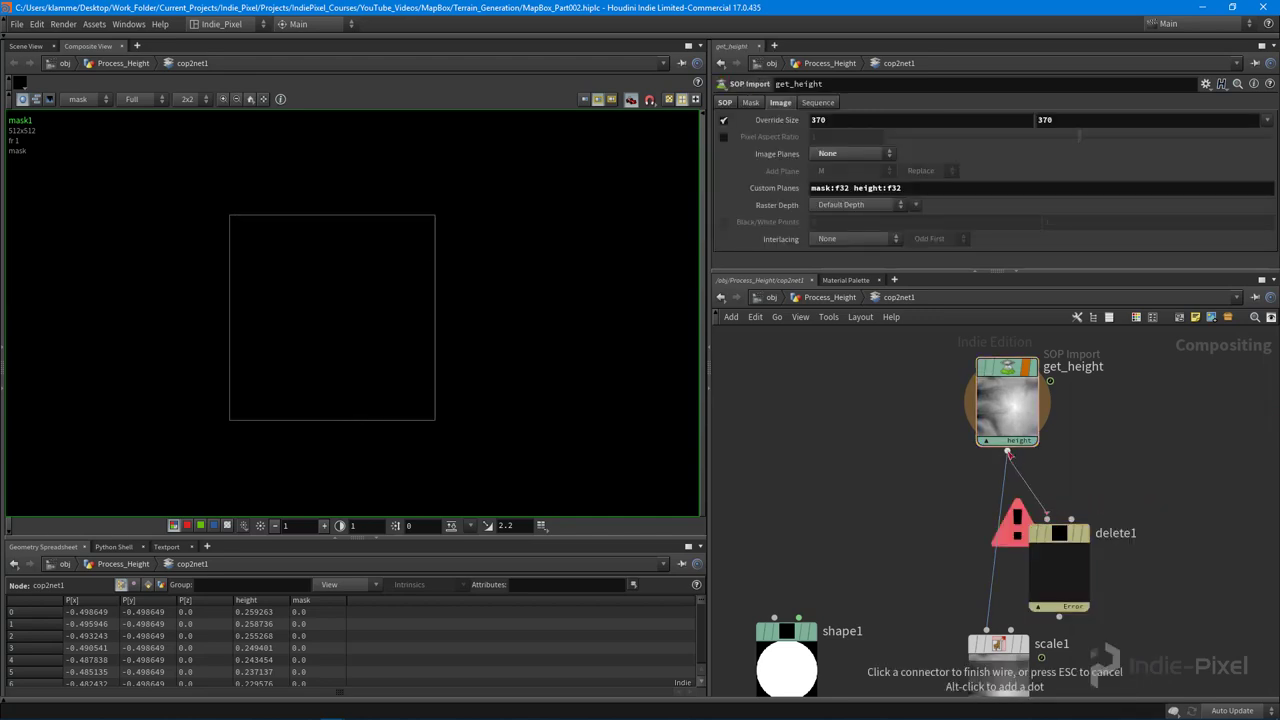
pyautogui.click(1047, 518)
pyautogui.moveTo(1061, 535); pyautogui.dragTo(1078, 490)
pyautogui.click(1078, 490)
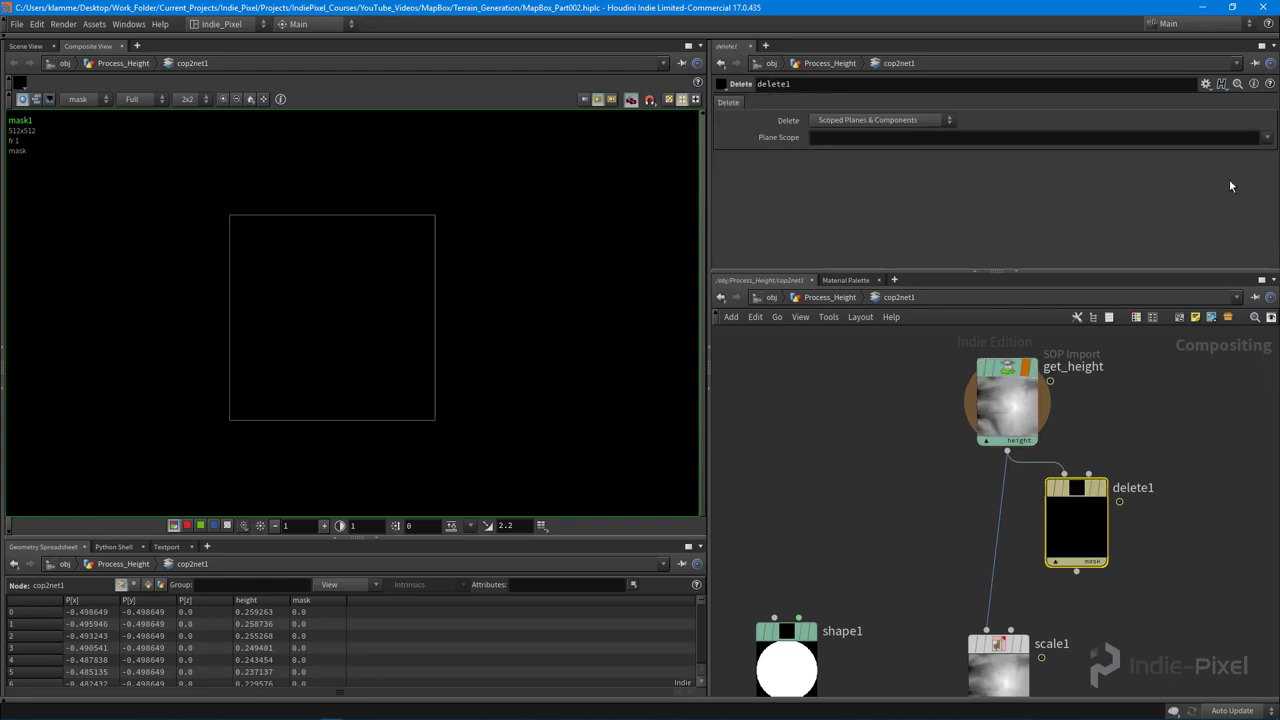
pyautogui.click(1270, 137)
pyautogui.click(1256, 178)
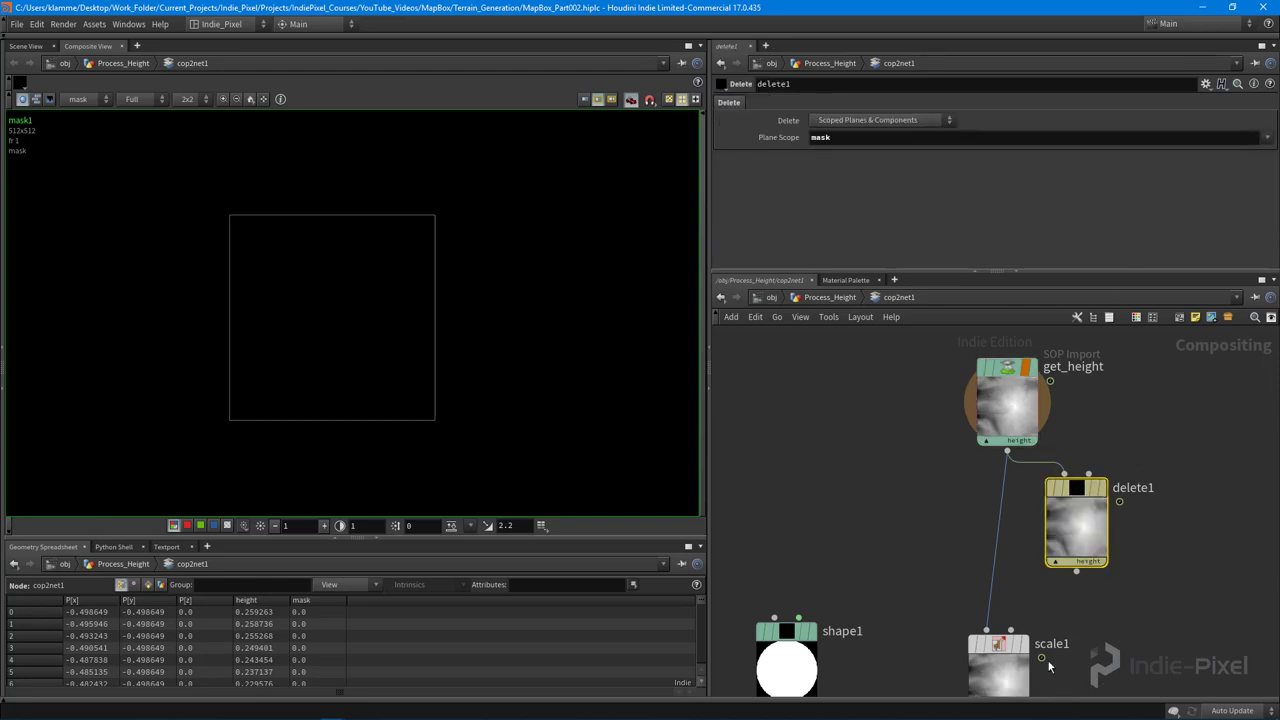
# - Connect delete1's output to scale1's first input and line delete1 up between get_height and scale1
pyautogui.click(1077, 572)
pyautogui.click(987, 633)
pyautogui.moveTo(1086, 530); pyautogui.dragTo(1016, 539)
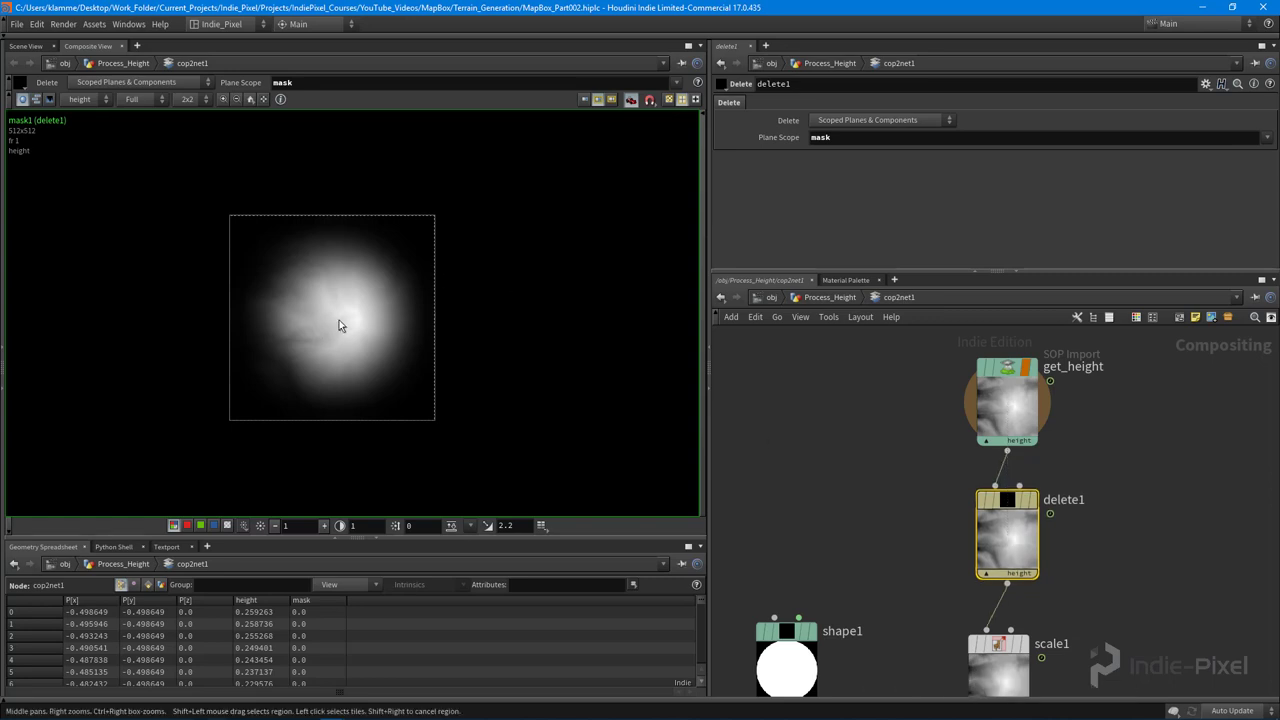
pyautogui.moveTo(340, 325); pyautogui.dragTo(536, 350, button='right')
pyautogui.moveTo(409, 184); pyautogui.dragTo(410, 182, button='middle')
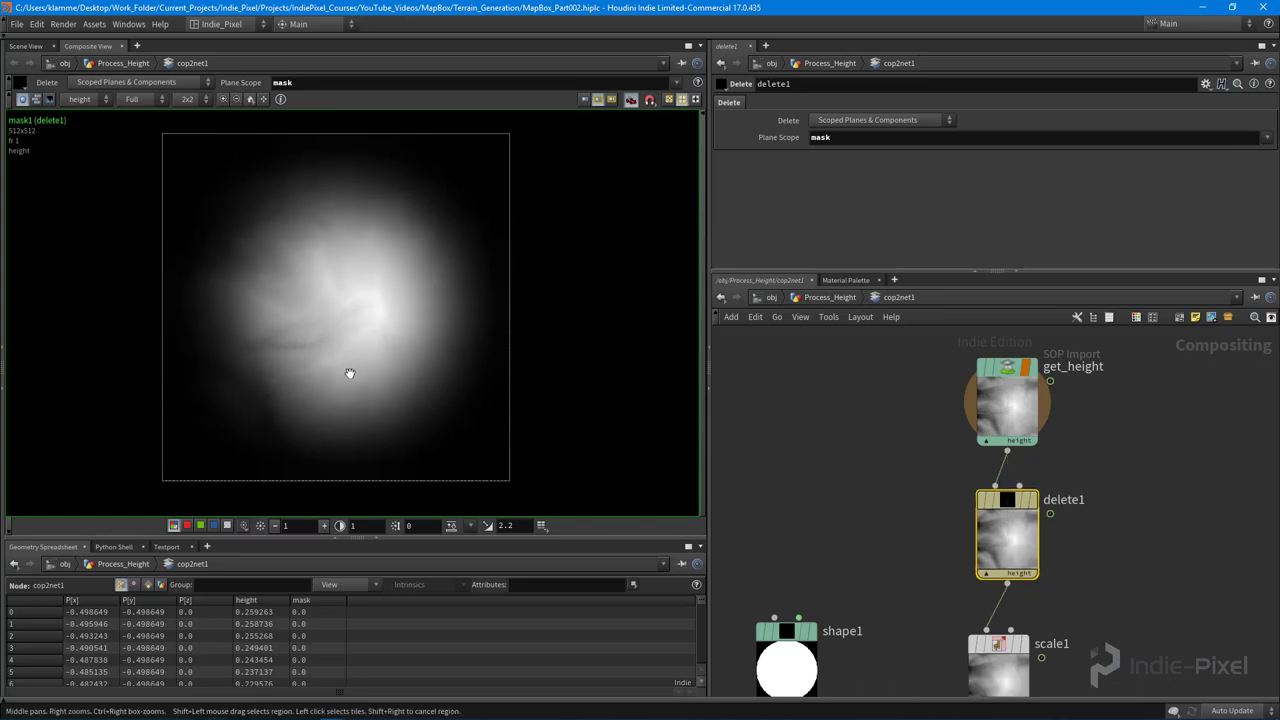
pyautogui.scroll(-2, 349, 373)
# - Move the shape1, xform1 and blur1 chain to the other side of the scale1 branch and place mask1 between the two branches
pyautogui.scroll(-3, 901, 579)
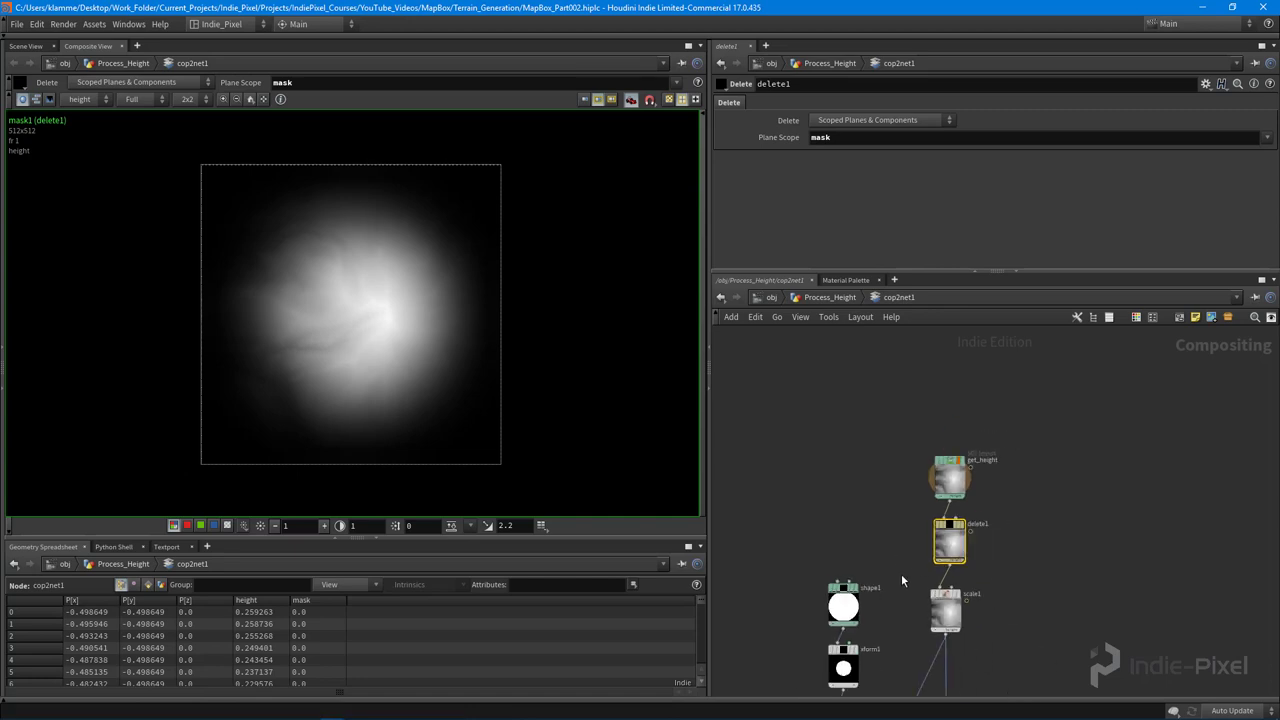
pyautogui.moveTo(853, 552); pyautogui.dragTo(835, 364, button='middle')
pyautogui.moveTo(758, 369); pyautogui.dragTo(1023, 611)
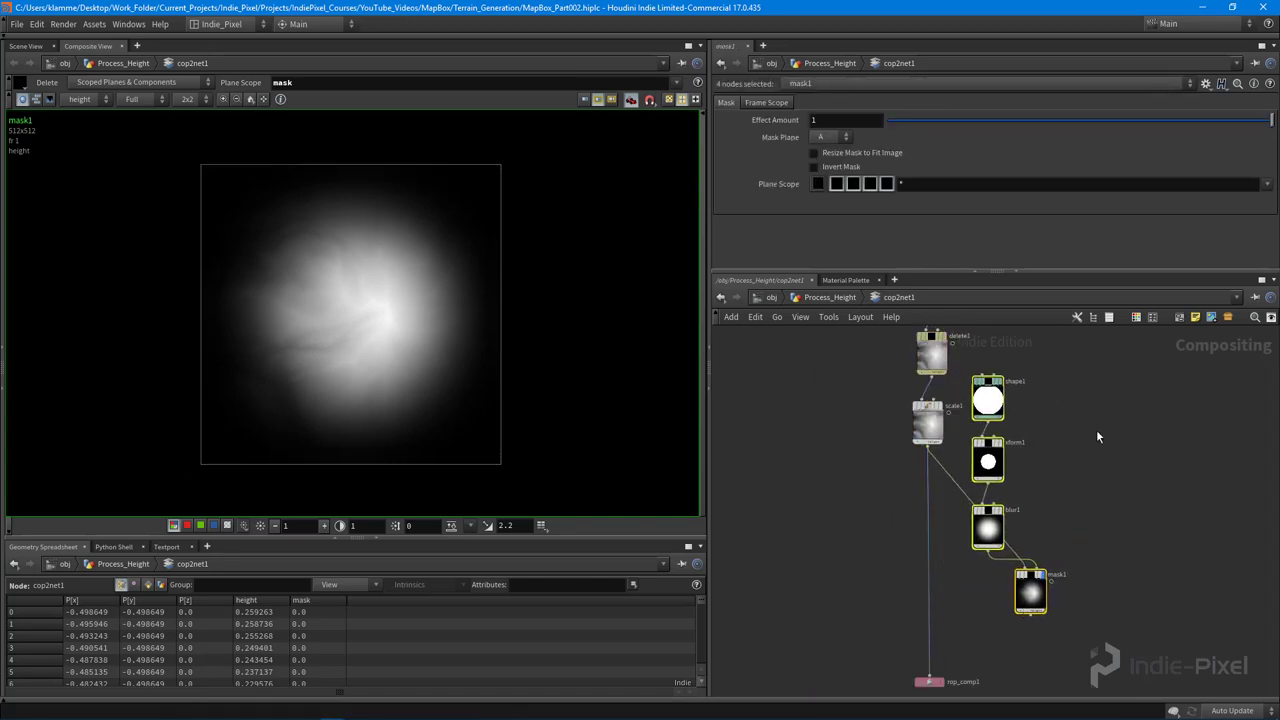
pyautogui.moveTo(1066, 372); pyautogui.dragTo(984, 536)
pyautogui.moveTo(985, 537); pyautogui.dragTo(1088, 537)
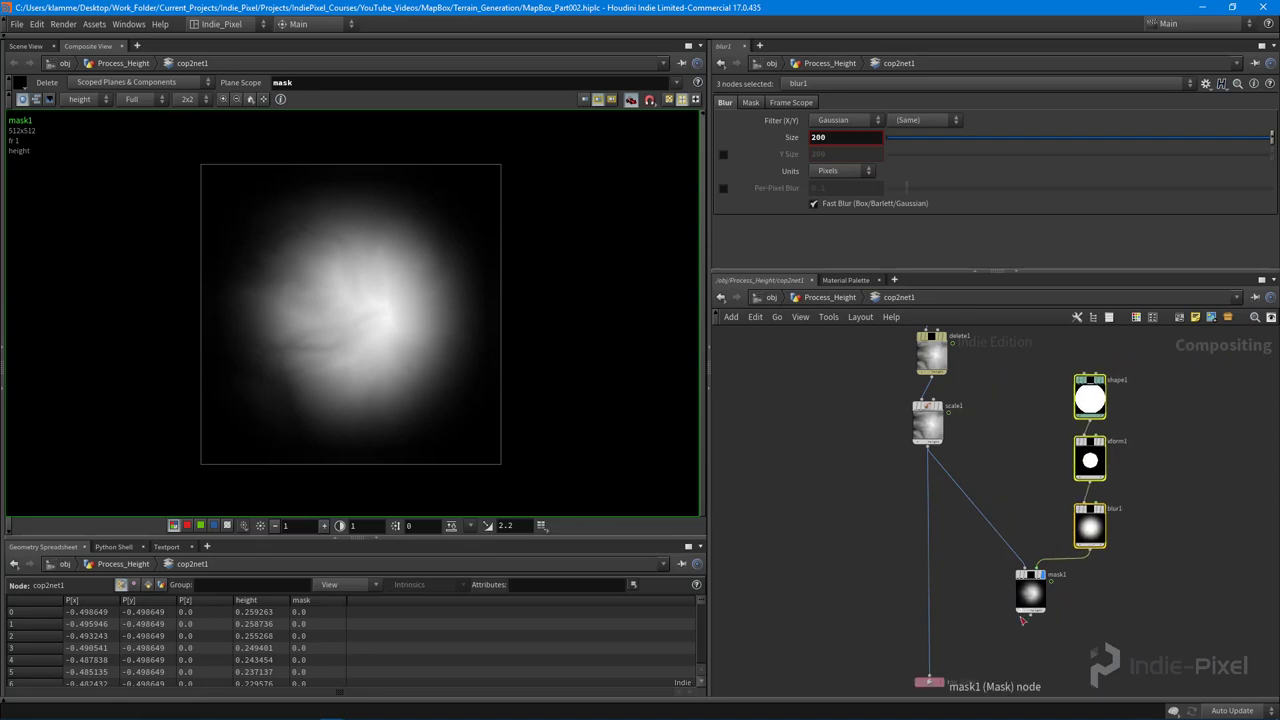
pyautogui.moveTo(1030, 592); pyautogui.dragTo(983, 592)
pyautogui.click(1006, 526)
pyautogui.moveTo(1005, 526); pyautogui.dragTo(982, 526, button='middle')
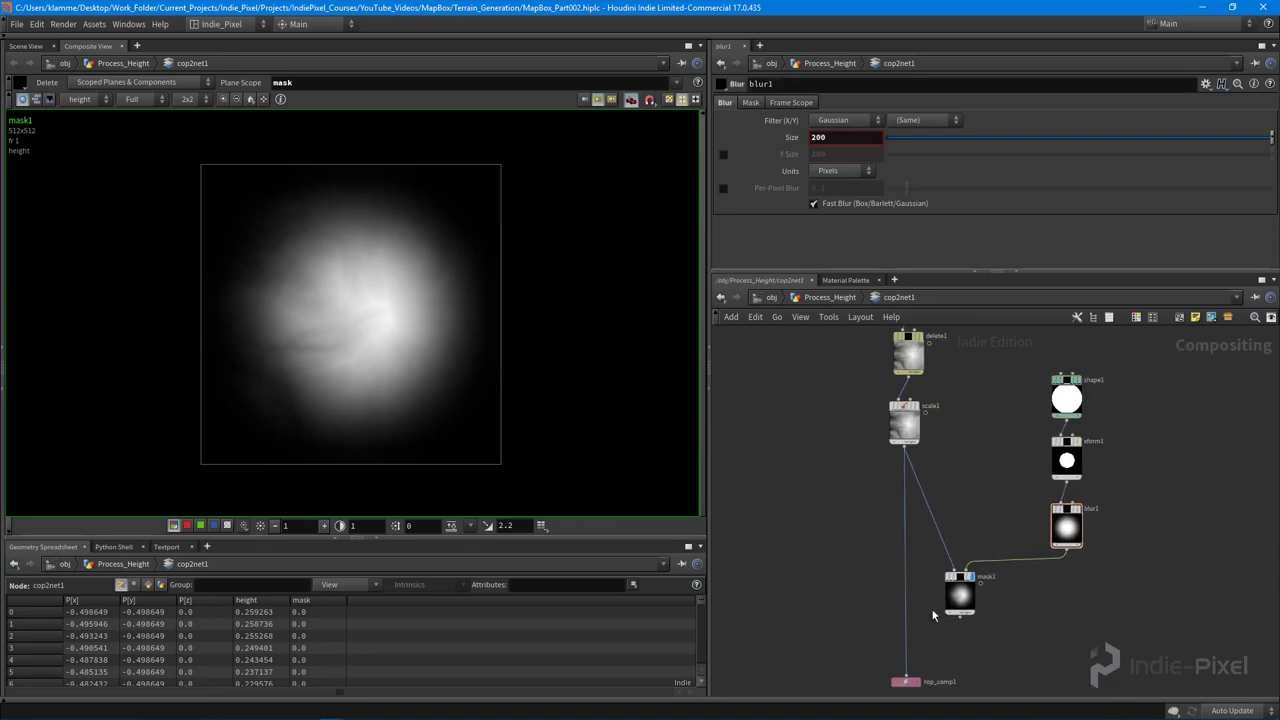
pyautogui.moveTo(954, 603); pyautogui.dragTo(959, 598)
# - Connect mask1's output to rop_comp1 in place of the scale1 wire and position rop_comp1 directly below mask1
pyautogui.scroll(5, 930, 500)
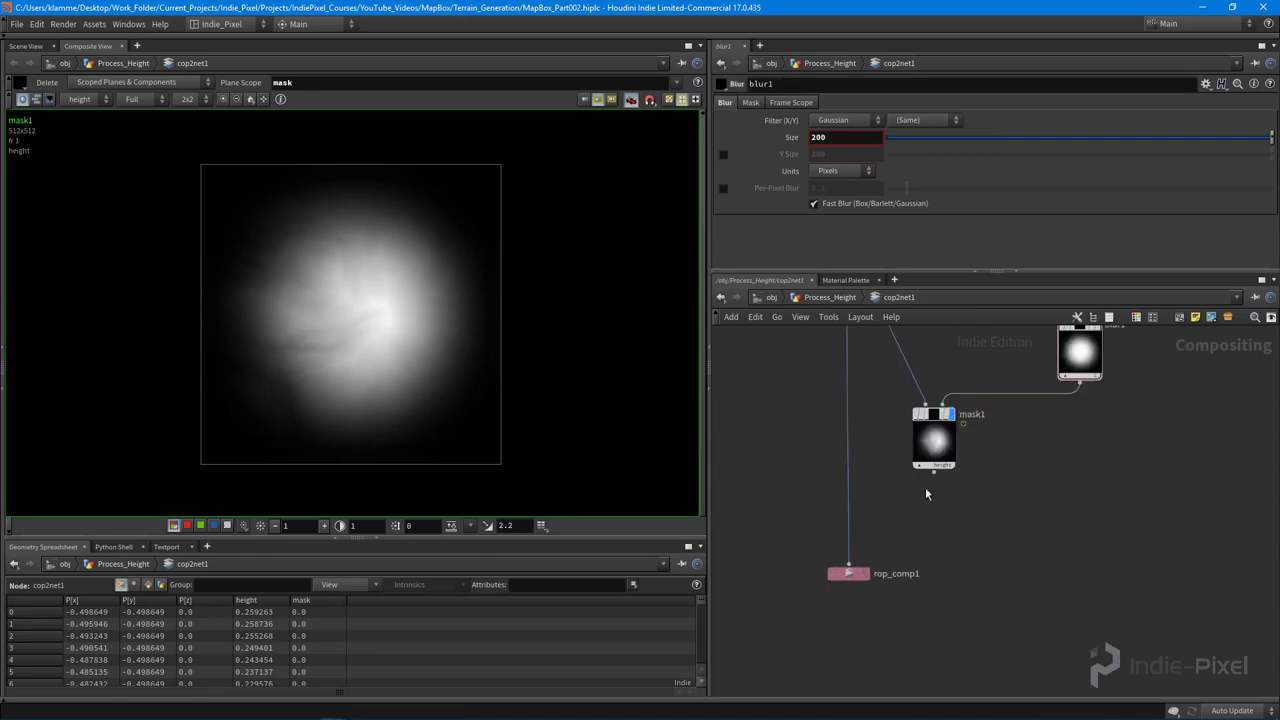
pyautogui.click(937, 420)
pyautogui.click(938, 466)
pyautogui.click(813, 616)
pyautogui.moveTo(813, 616); pyautogui.dragTo(930, 550)
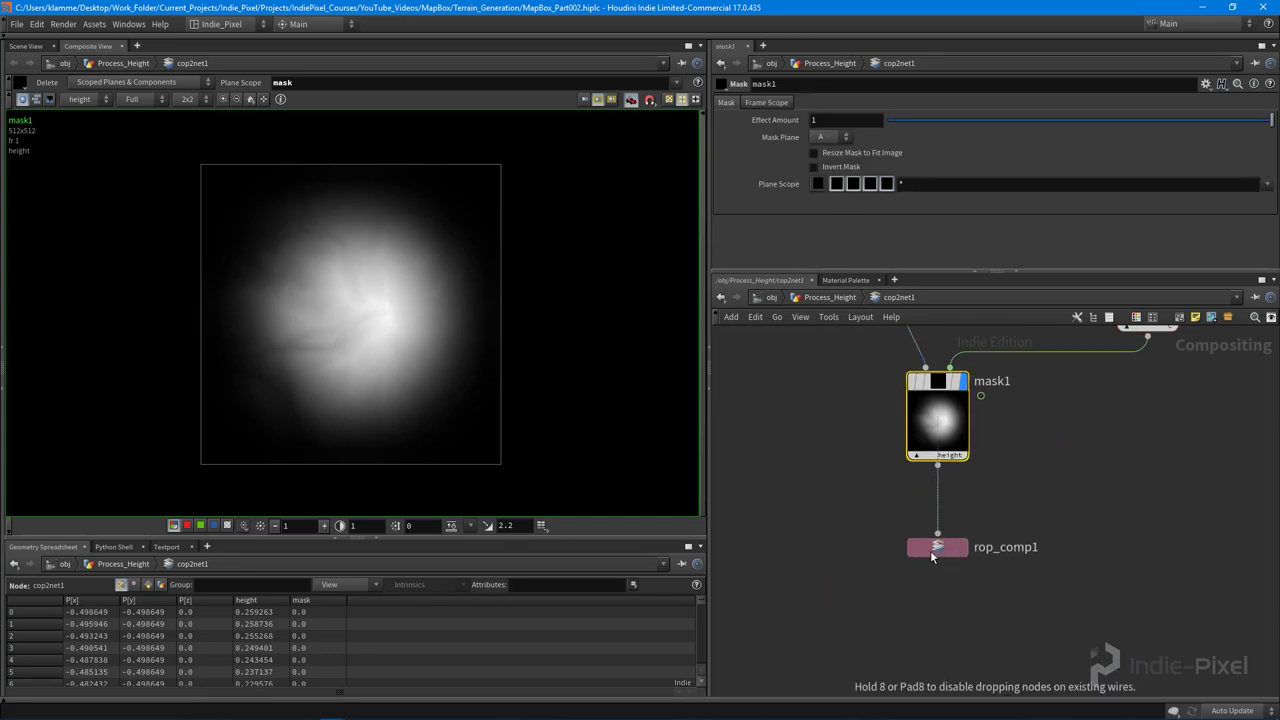
# - Lay out get_height, delete1 and scale1 as an evenly spaced column above mask1, opposite the shape1 chain
pyautogui.scroll(-5, 1007, 485)
pyautogui.moveTo(952, 337); pyautogui.dragTo(946, 437, button='middle')
pyautogui.keyDown('shift'); pyautogui.moveTo(928, 428); pyautogui.dragTo(906, 511); pyautogui.keyUp('shift')
pyautogui.moveTo(999, 361); pyautogui.dragTo(1058, 511)
pyautogui.moveTo(1058, 511); pyautogui.dragTo(1039, 511)
pyautogui.moveTo(797, 349); pyautogui.dragTo(915, 525)
pyautogui.hotkey('shift', 'l')
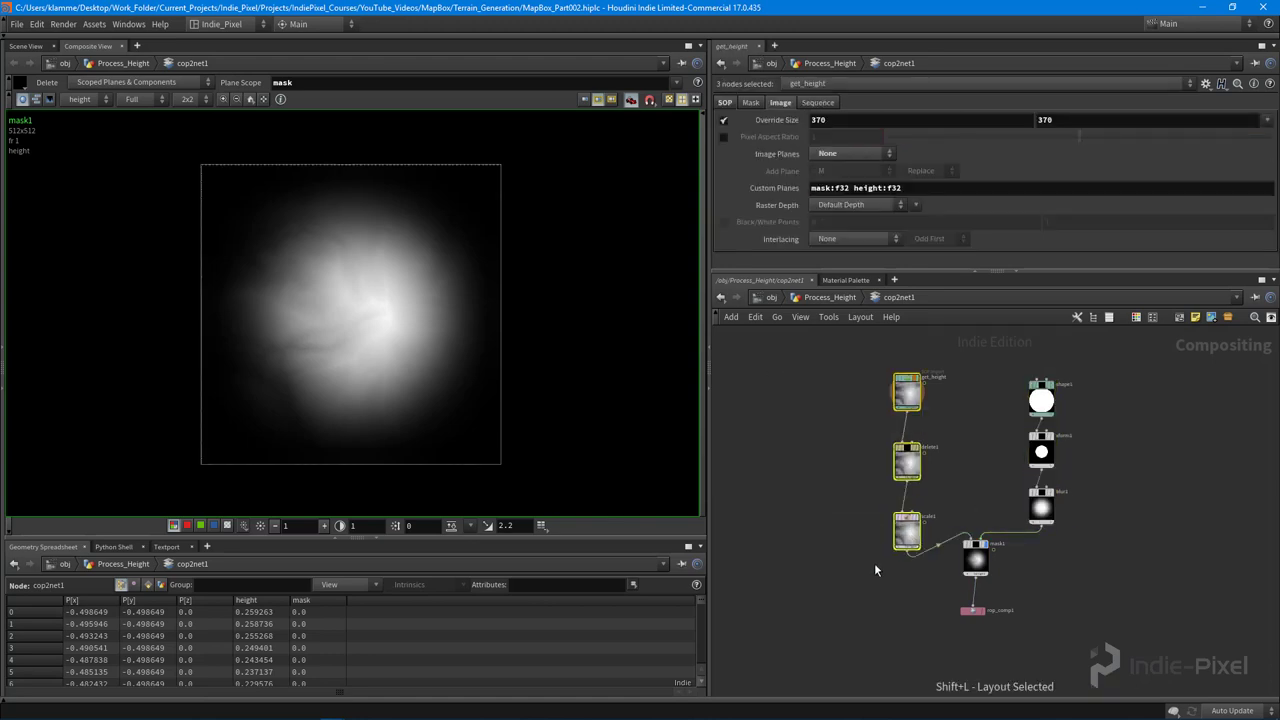
pyautogui.moveTo(907, 541); pyautogui.dragTo(910, 515)
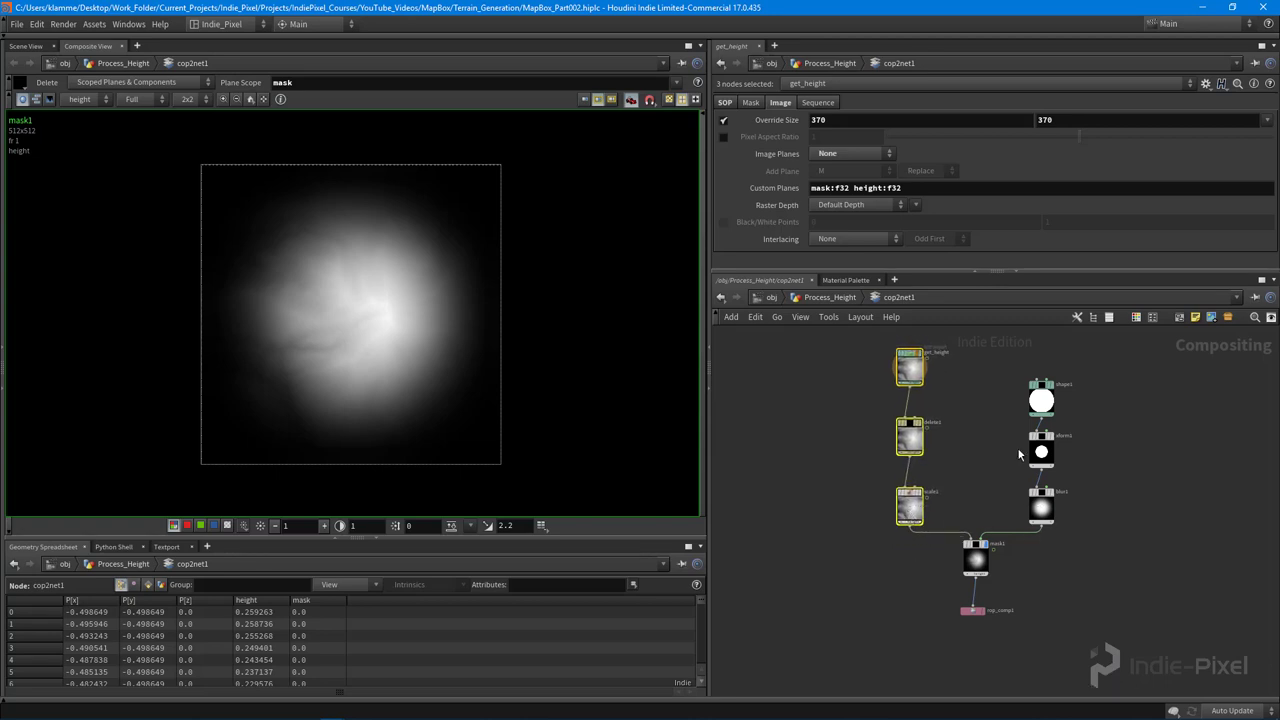
# - Lay out shape1, xform1 and blur1 as an evenly spaced column level with the get_height column
pyautogui.click(1020, 508)
pyautogui.moveTo(964, 366); pyautogui.dragTo(1070, 534)
pyautogui.hotkey('shift', 'l')
pyautogui.click(1115, 527)
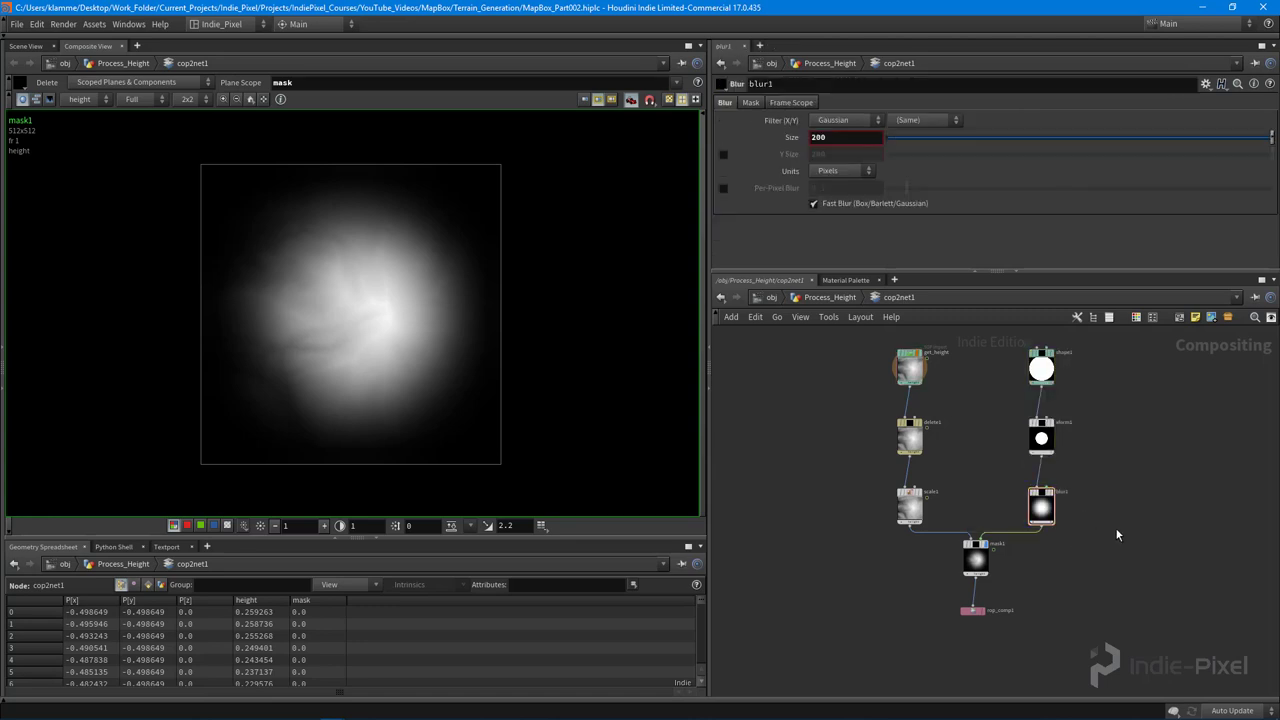
# - Render the masked height image from rop_comp1 to Mtn_Brush_002.tga
pyautogui.scroll(4, 955, 590)
pyautogui.click(951, 550)
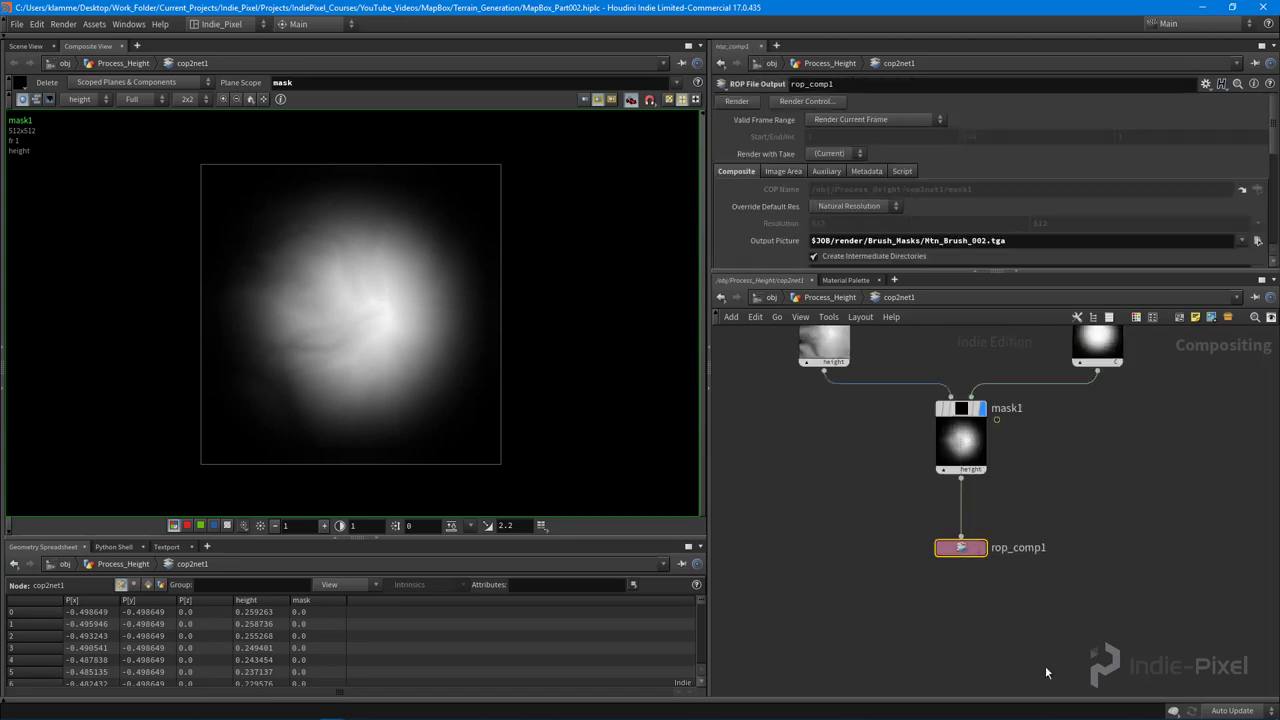
pyautogui.scroll(-4, 1088, 548)
pyautogui.moveTo(1089, 544); pyautogui.dragTo(1032, 593, button='middle')
pyautogui.click(752, 103)
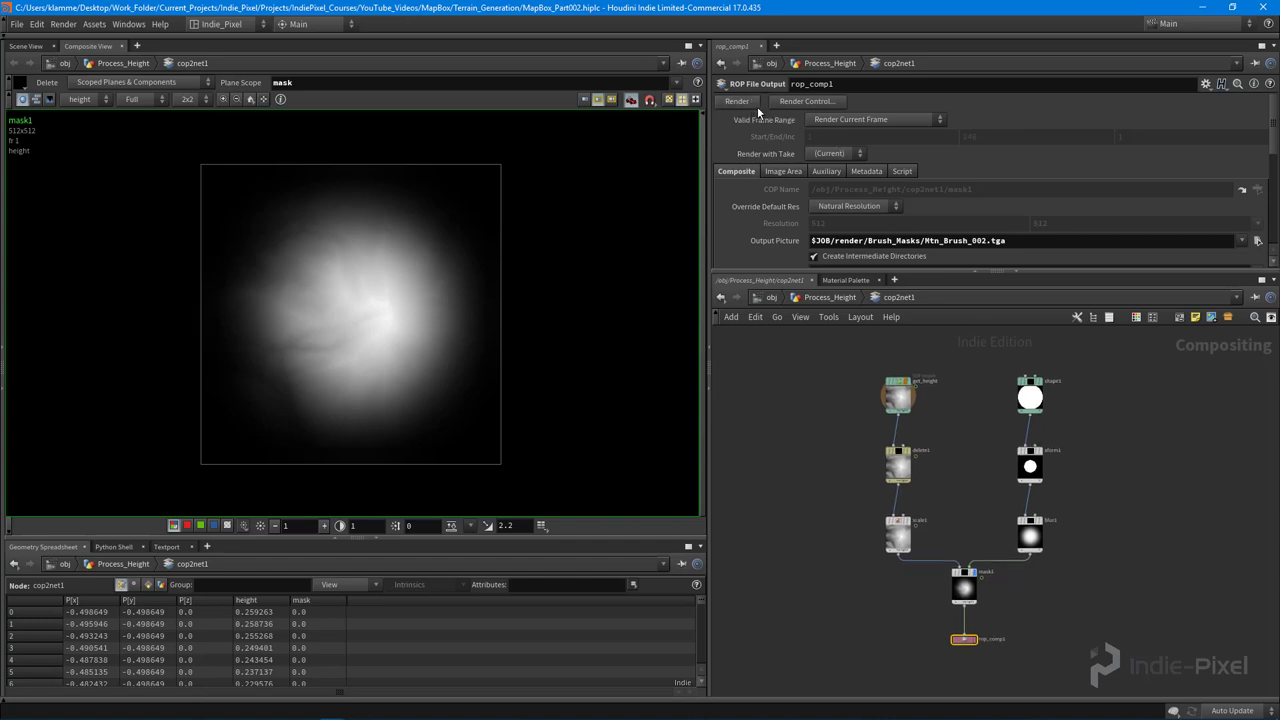
# - In File Explorer, copy Mtn_Brush_002.tga from the Brush_Masks folder into the Unity project's Textures folder, replacing the existing file
pyautogui.moveTo(407, 711)
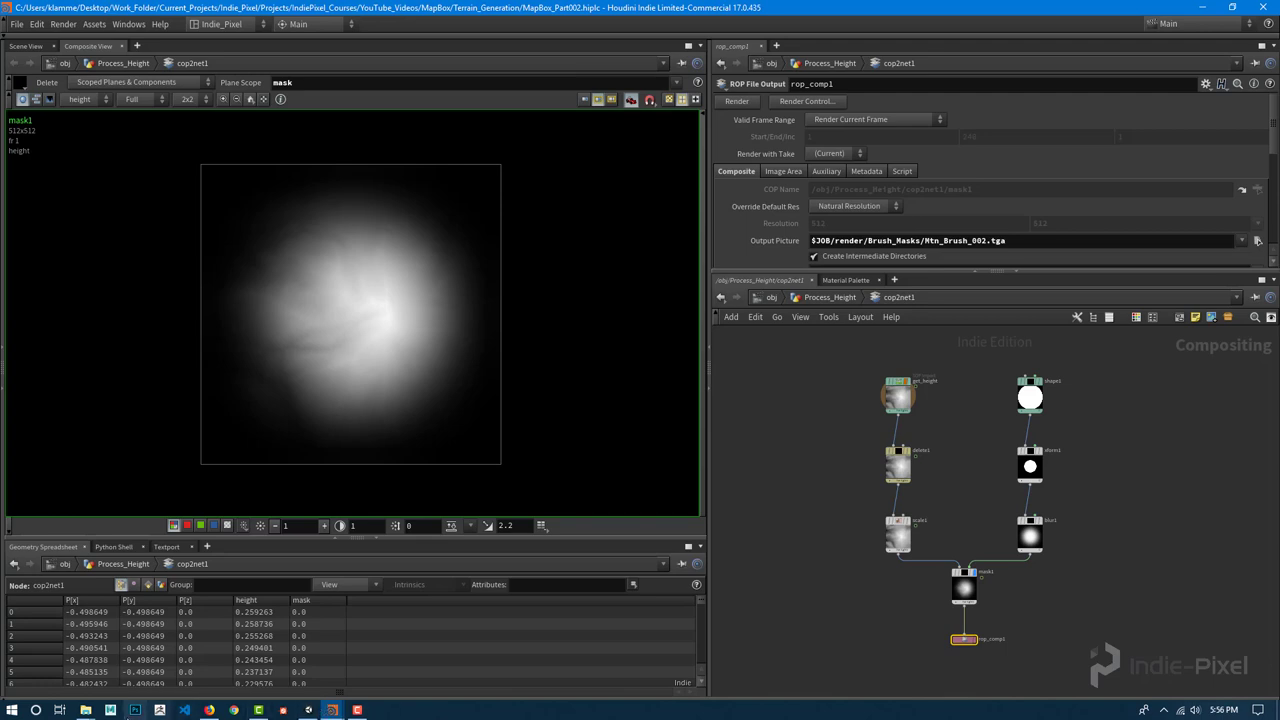
pyautogui.click(85, 710)
pyautogui.click(43, 657)
pyautogui.moveTo(85, 710)
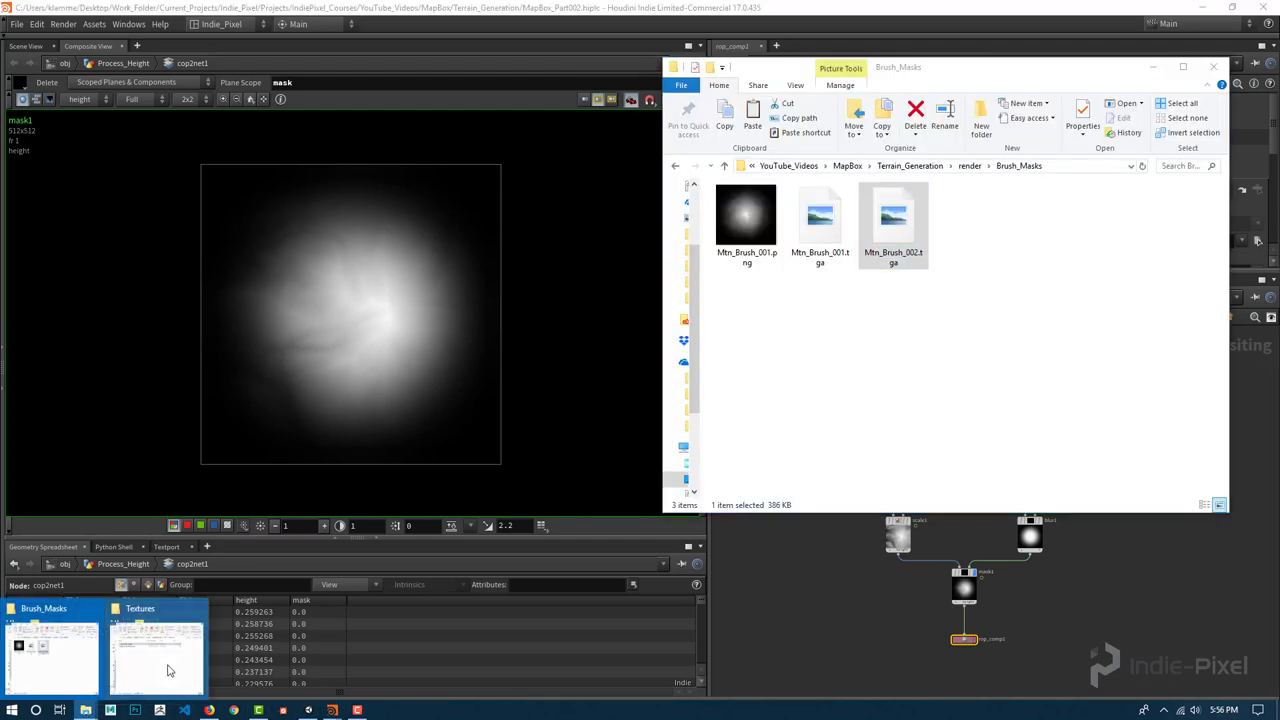
pyautogui.click(168, 670)
pyautogui.click(902, 231)
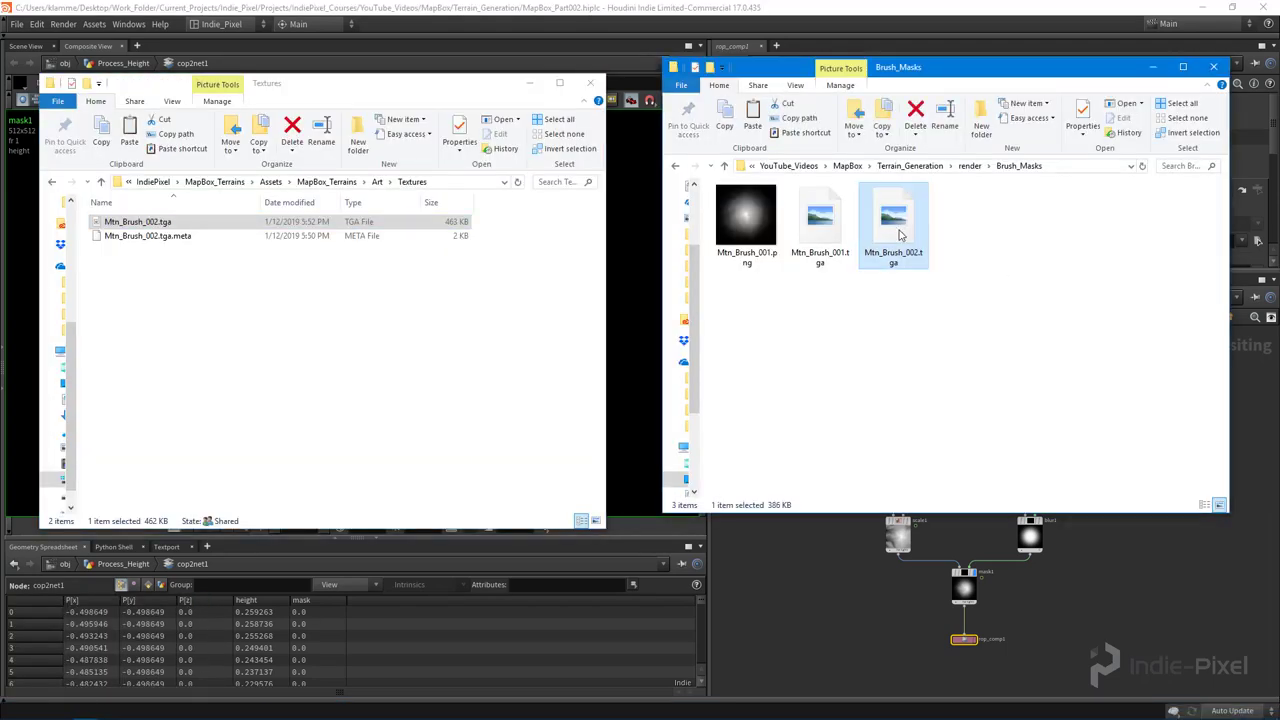
pyautogui.click(409, 334)
pyautogui.hotkey('ctrl', 'v')
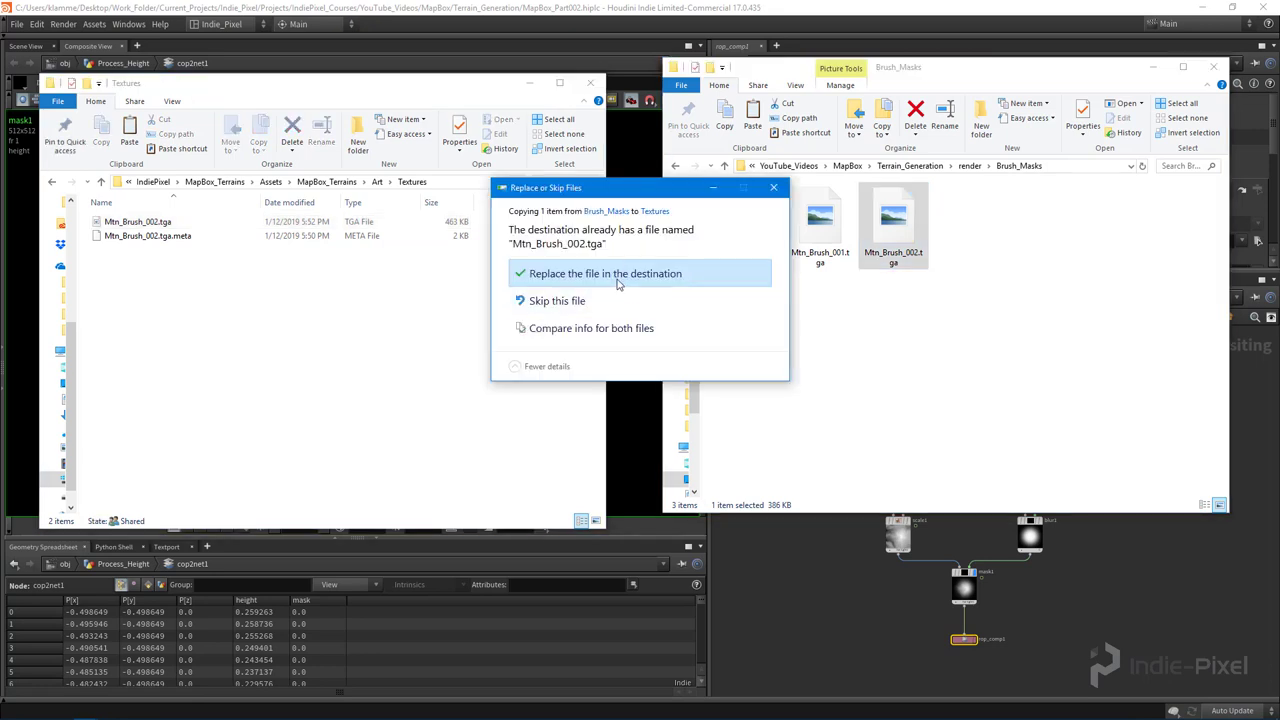
pyautogui.click(618, 284)
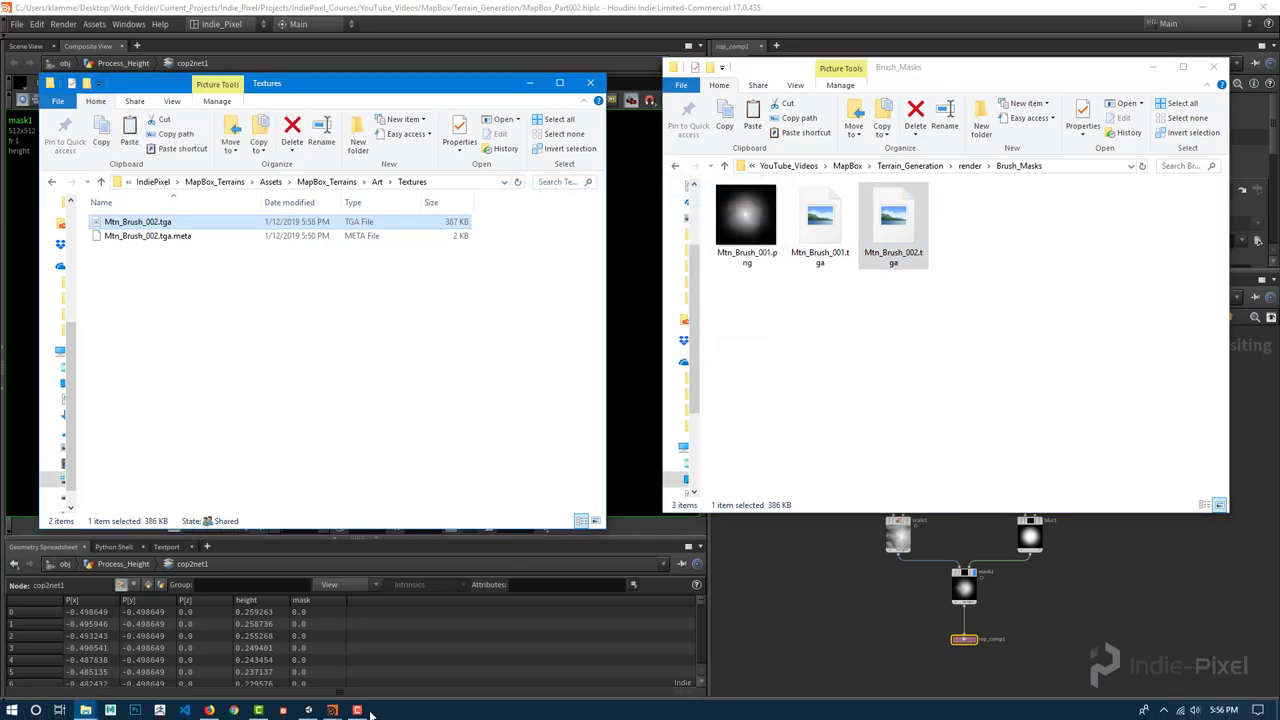
# - Switch to Unity, enlarge the Mtn_Brush_002 texture preview and set the texture's compression to High Quality
pyautogui.click(308, 710)
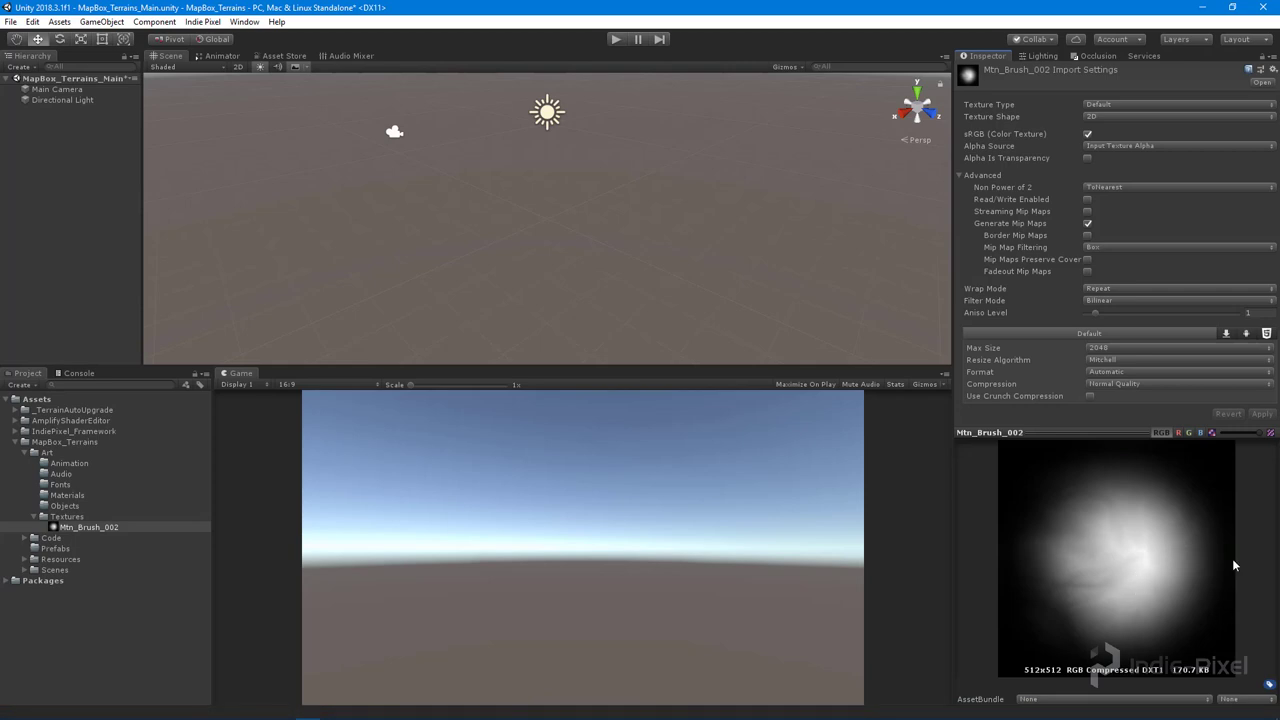
pyautogui.moveTo(1103, 432)
pyautogui.mouseDown()
pyautogui.moveTo(1104, 397)
pyautogui.moveTo(1111, 438)
pyautogui.moveTo(1111, 416)
pyautogui.mouseUp()
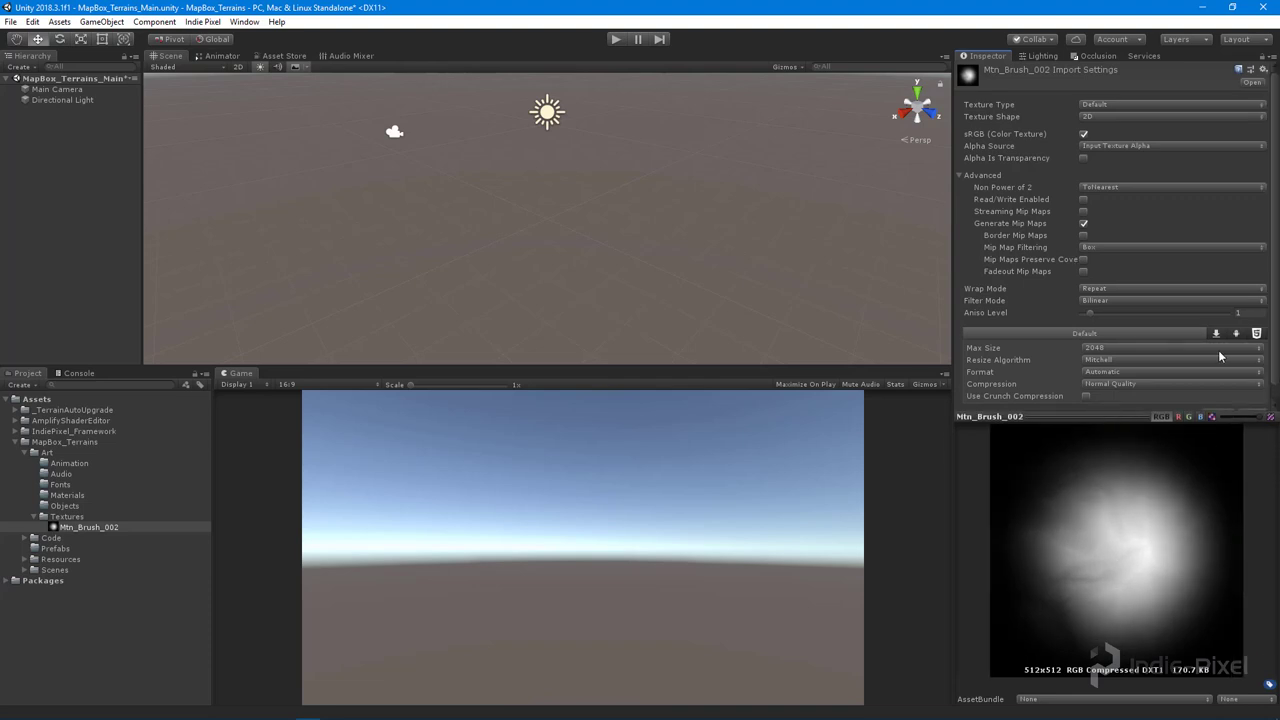
pyautogui.scroll(-1, 1196, 357)
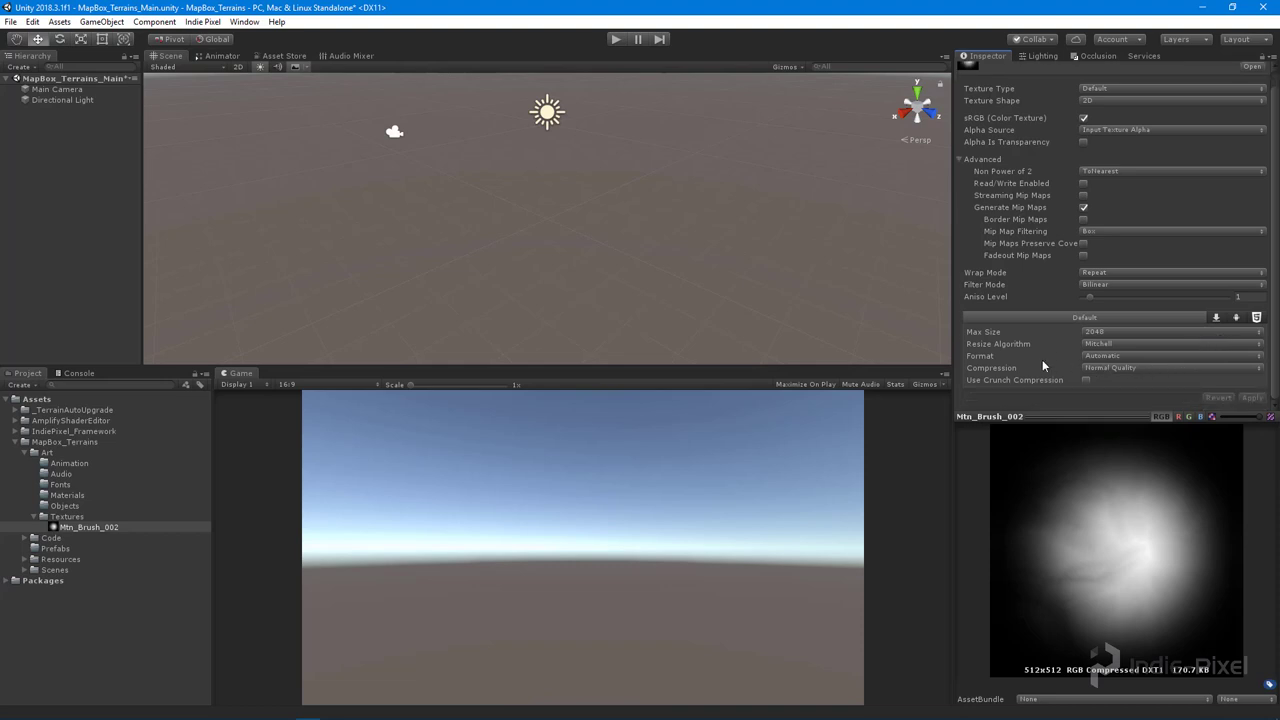
pyautogui.click(1118, 368)
pyautogui.click(1125, 426)
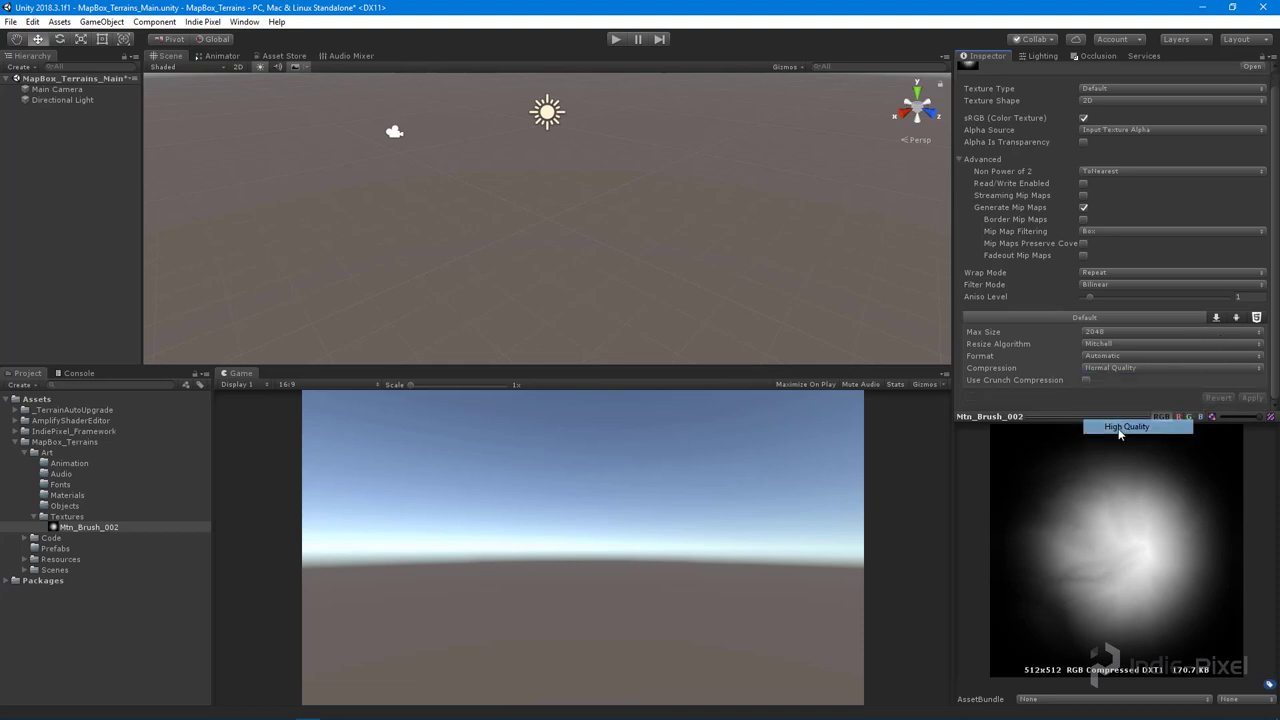
# - Set the Mtn_Brush_002 texture's compression to None and its format to RGBA 32 bit, and apply the import settings
pyautogui.click(1088, 380)
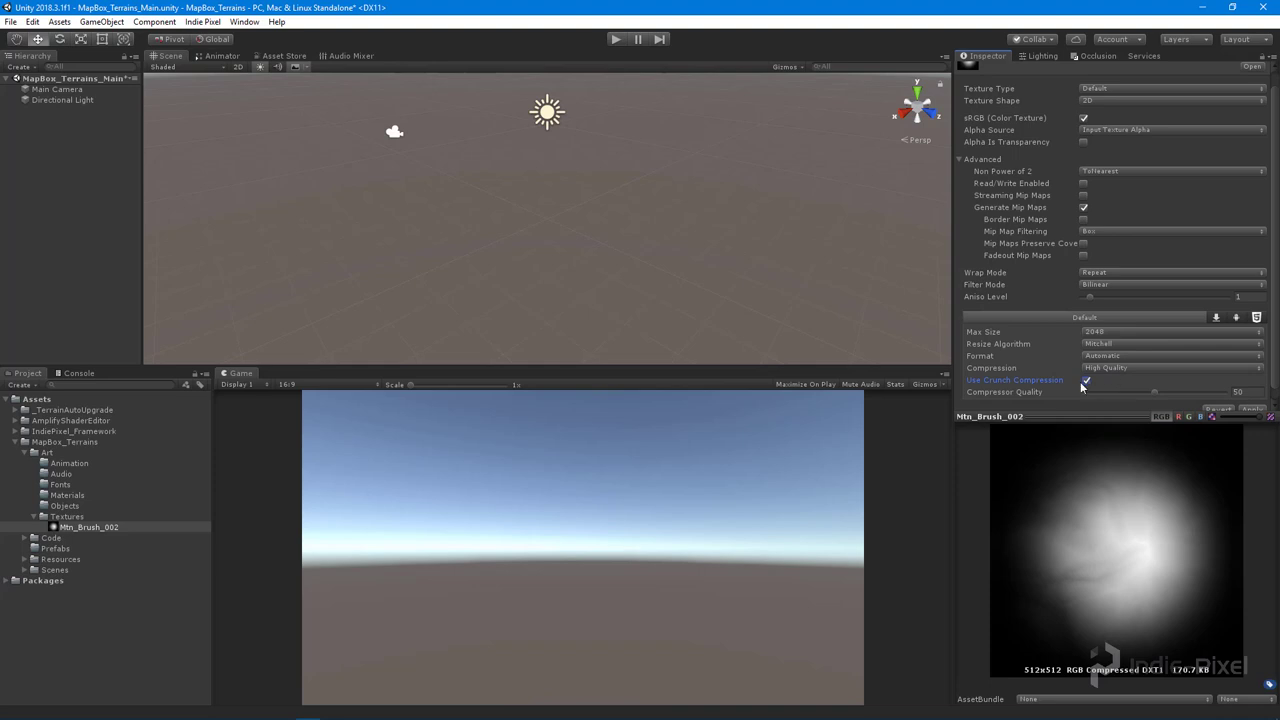
pyautogui.click(1100, 368)
pyautogui.click(1115, 383)
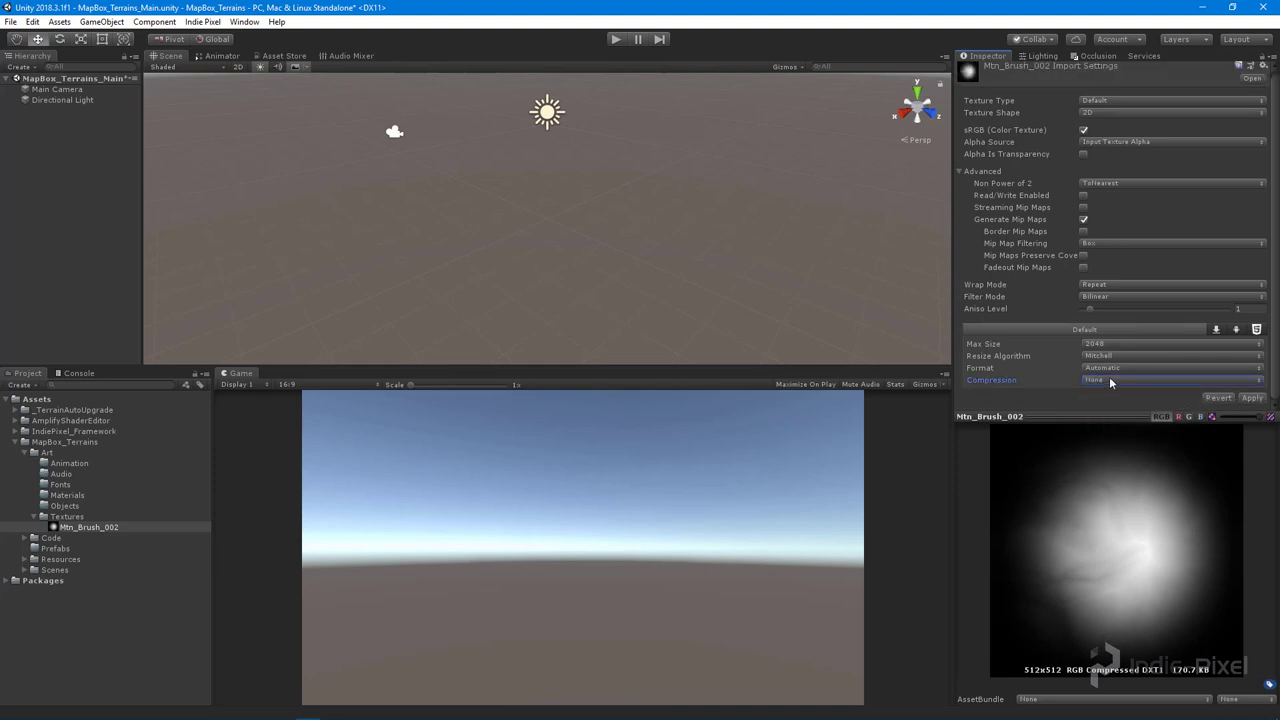
pyautogui.click(1104, 368)
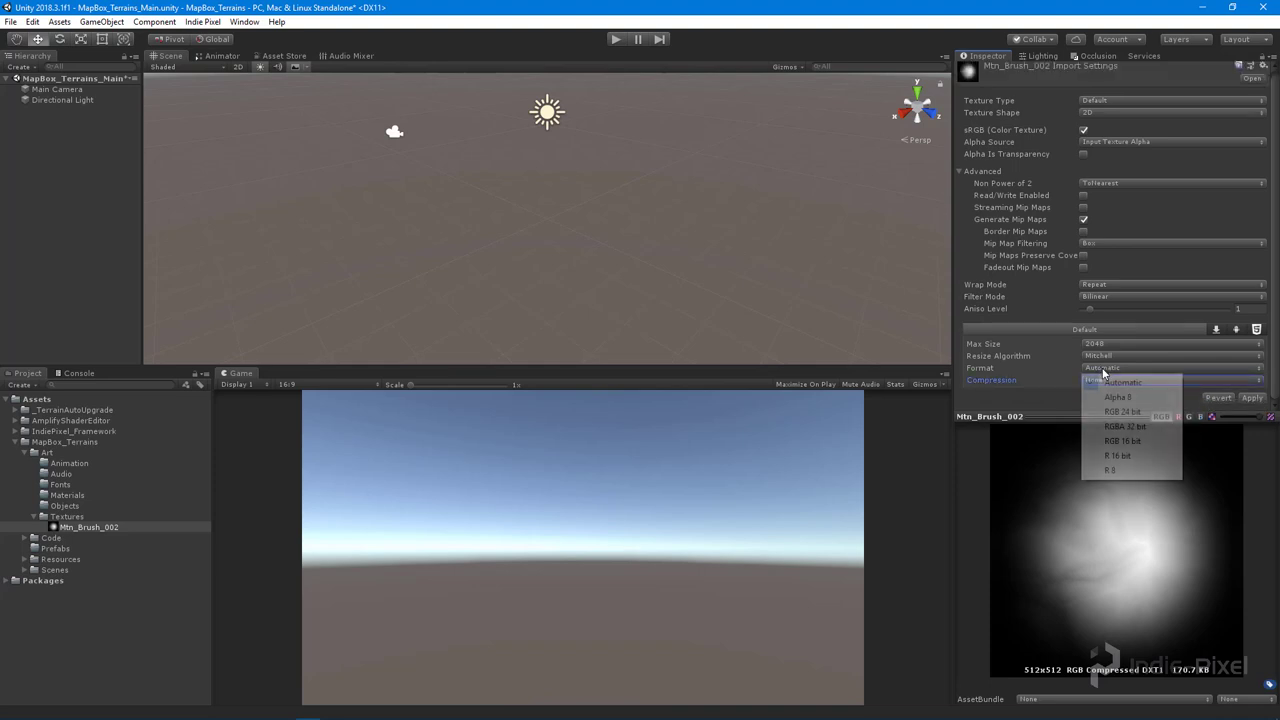
pyautogui.click(1136, 427)
pyautogui.click(1259, 392)
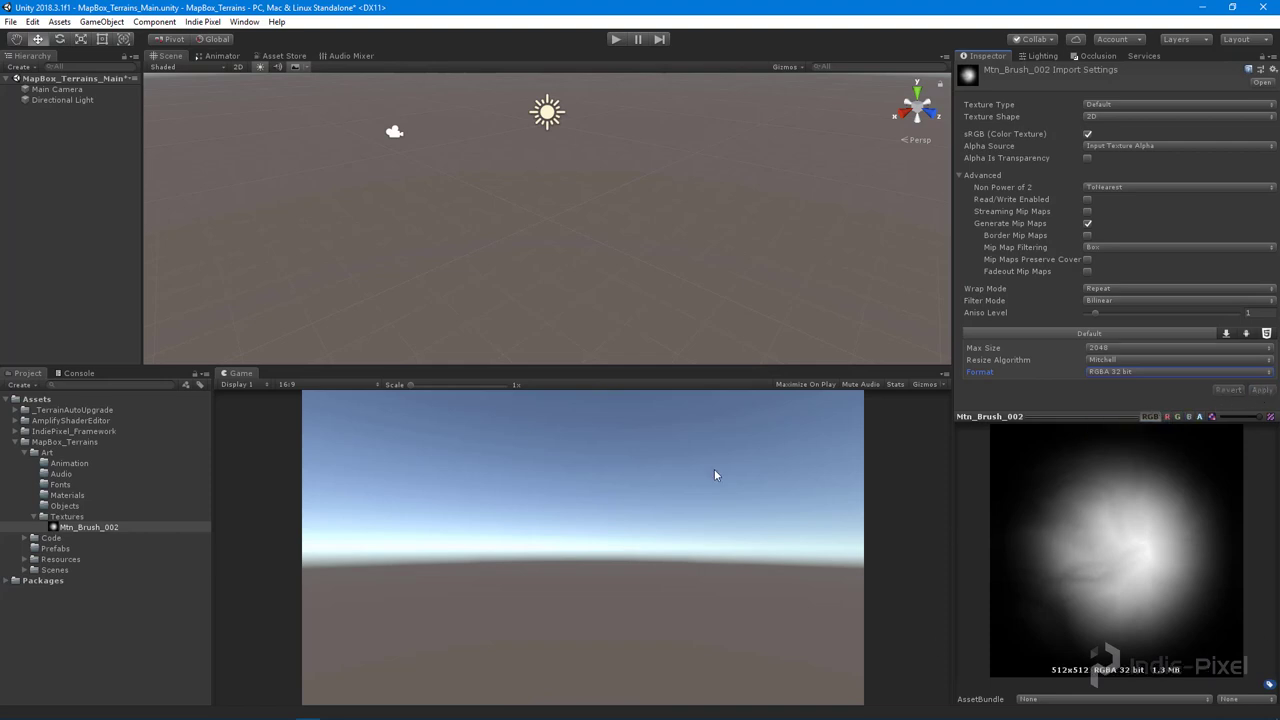
pyautogui.click(35, 516)
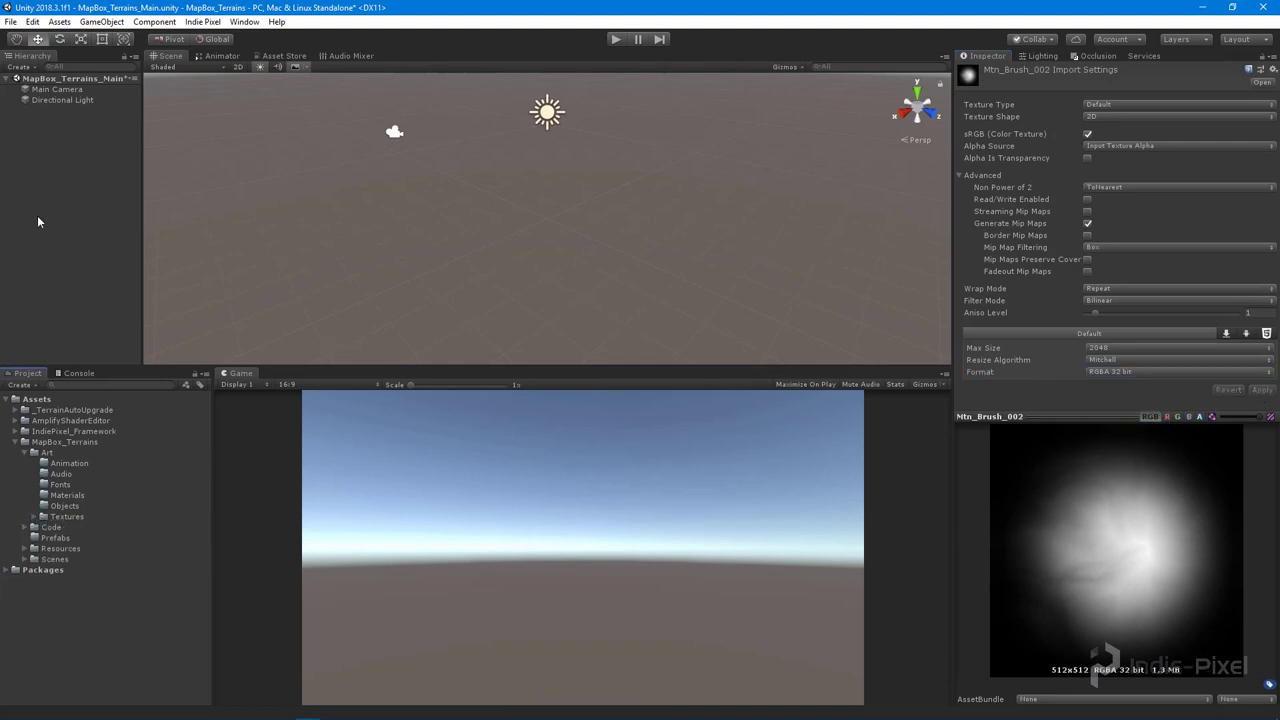
# - Create a level group in the scene with the Indie Pixel scene tools
pyautogui.click(21, 146)
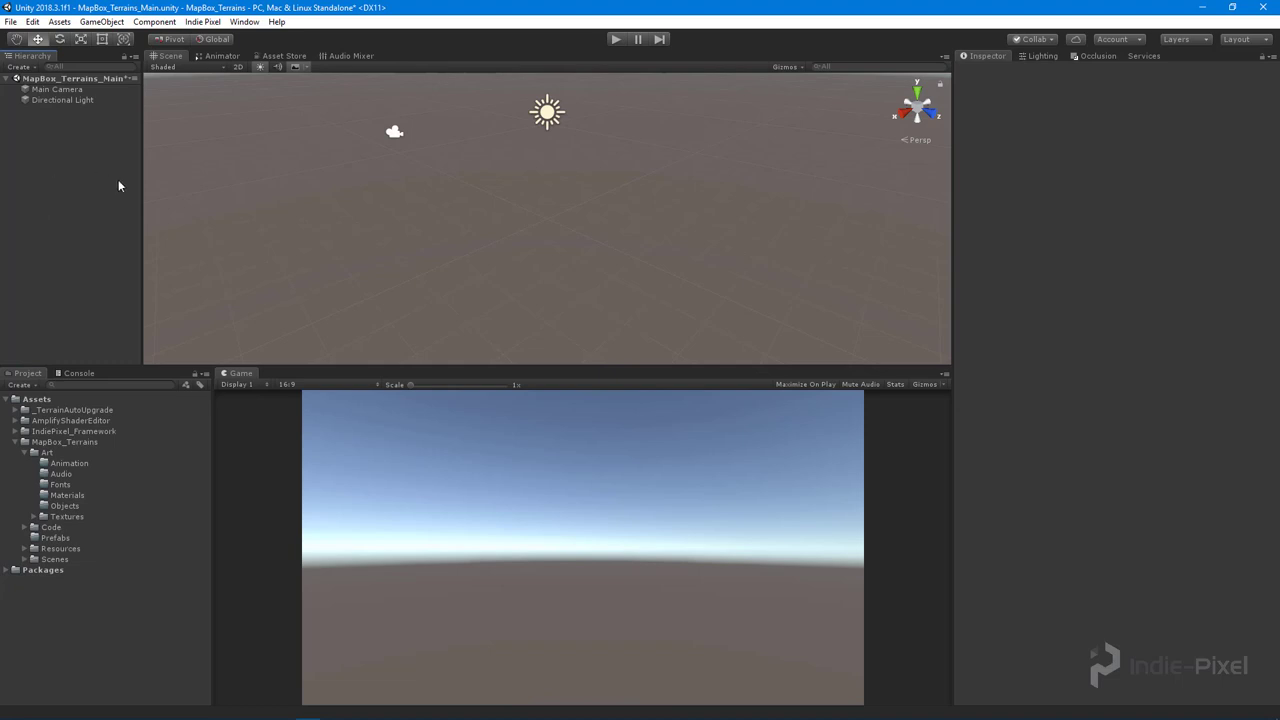
pyautogui.click(205, 22)
pyautogui.moveTo(234, 40)
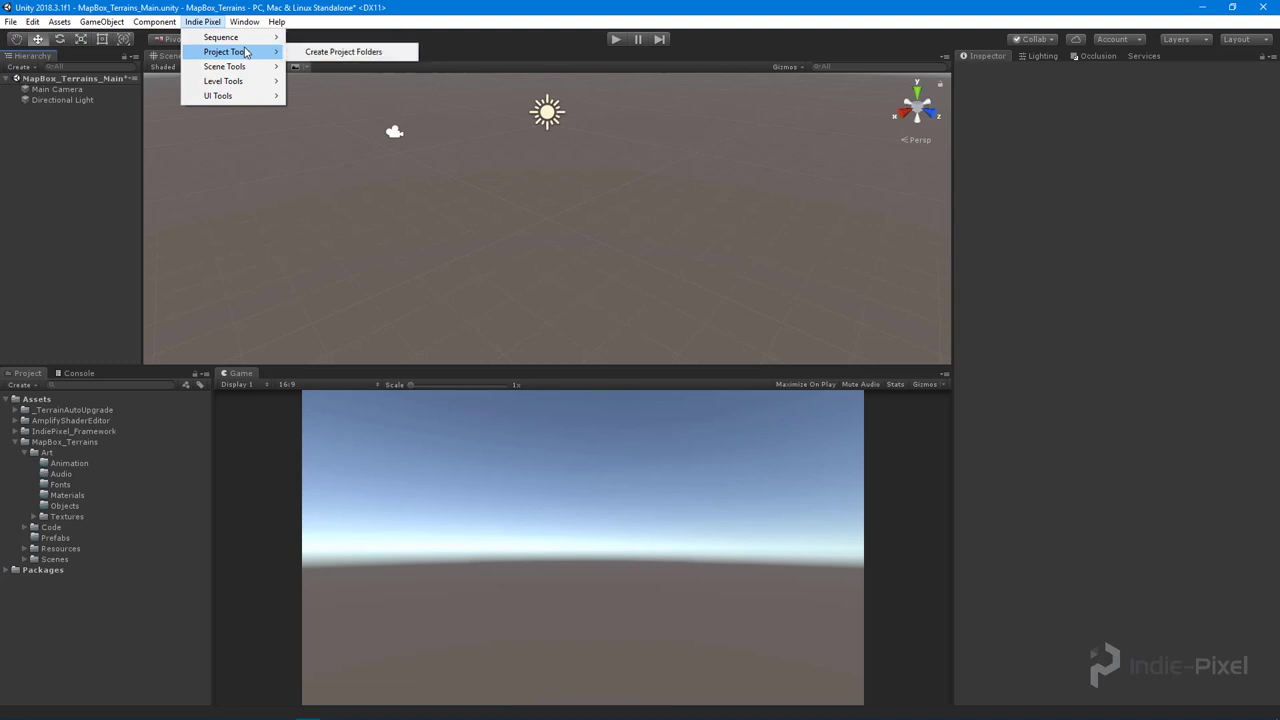
pyautogui.moveTo(240, 66)
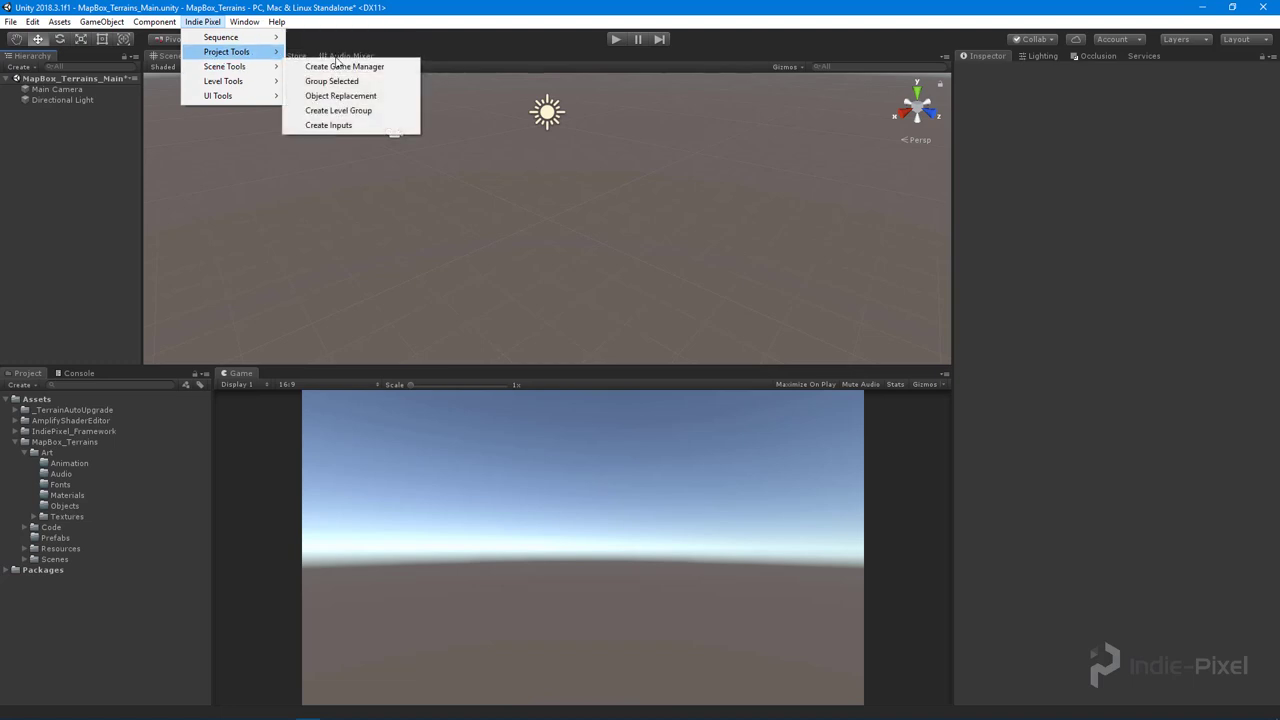
pyautogui.click(340, 111)
pyautogui.click(19, 112)
pyautogui.click(47, 168)
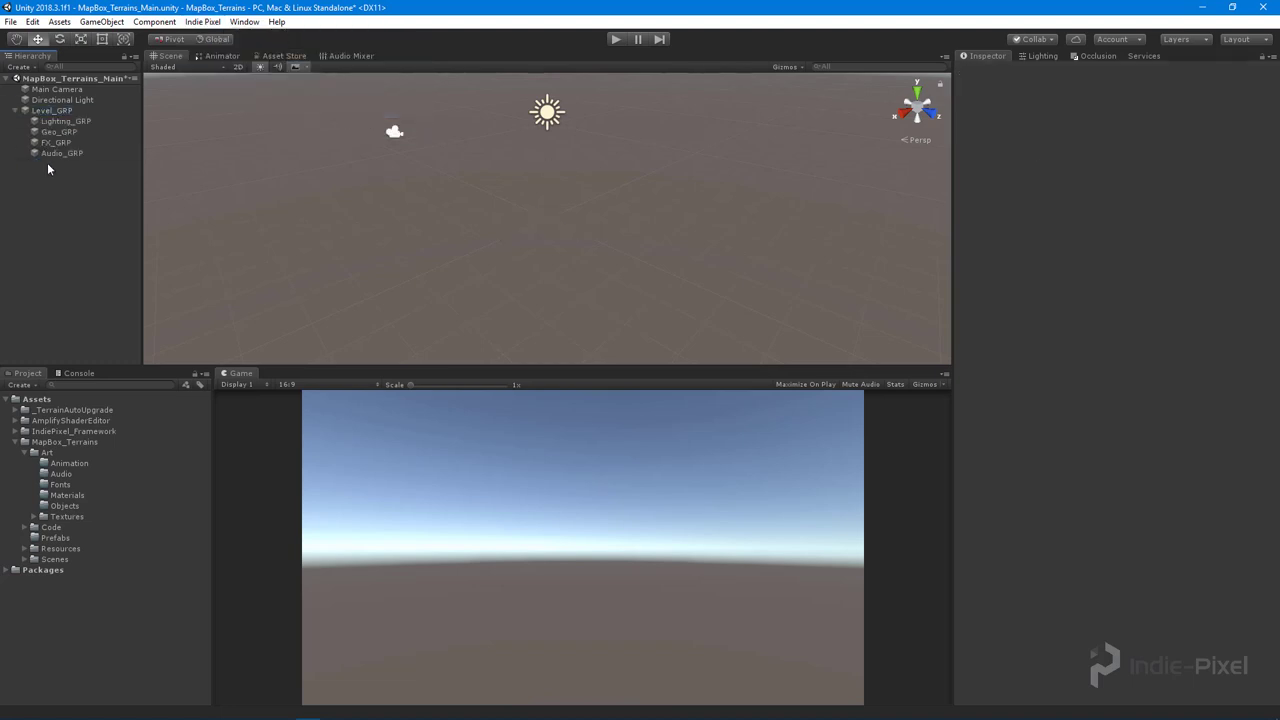
# - Parent the Directional Light under Lighting_GRP and collapse that group
pyautogui.moveTo(47, 100); pyautogui.dragTo(63, 110)
pyautogui.click(52, 219)
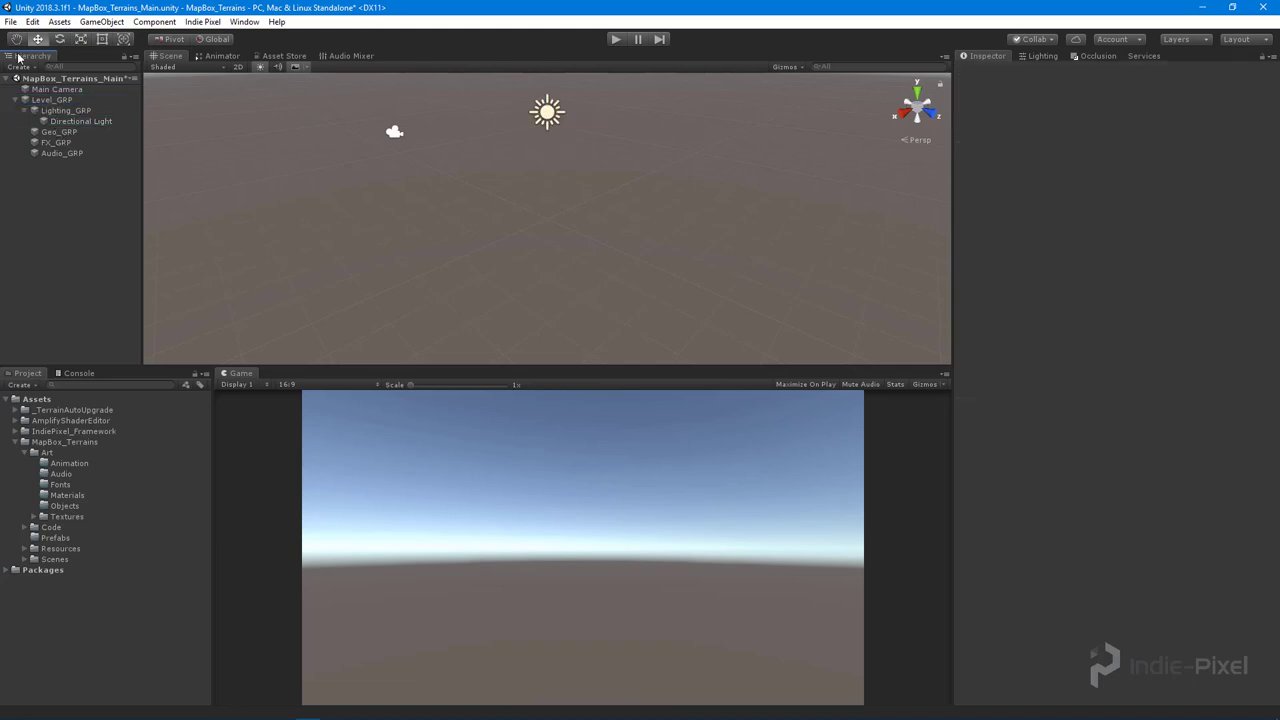
pyautogui.click(25, 111)
# - Add a Terrain object under Geo_GRP and frame the whole terrain in the Scene view
pyautogui.click(44, 121)
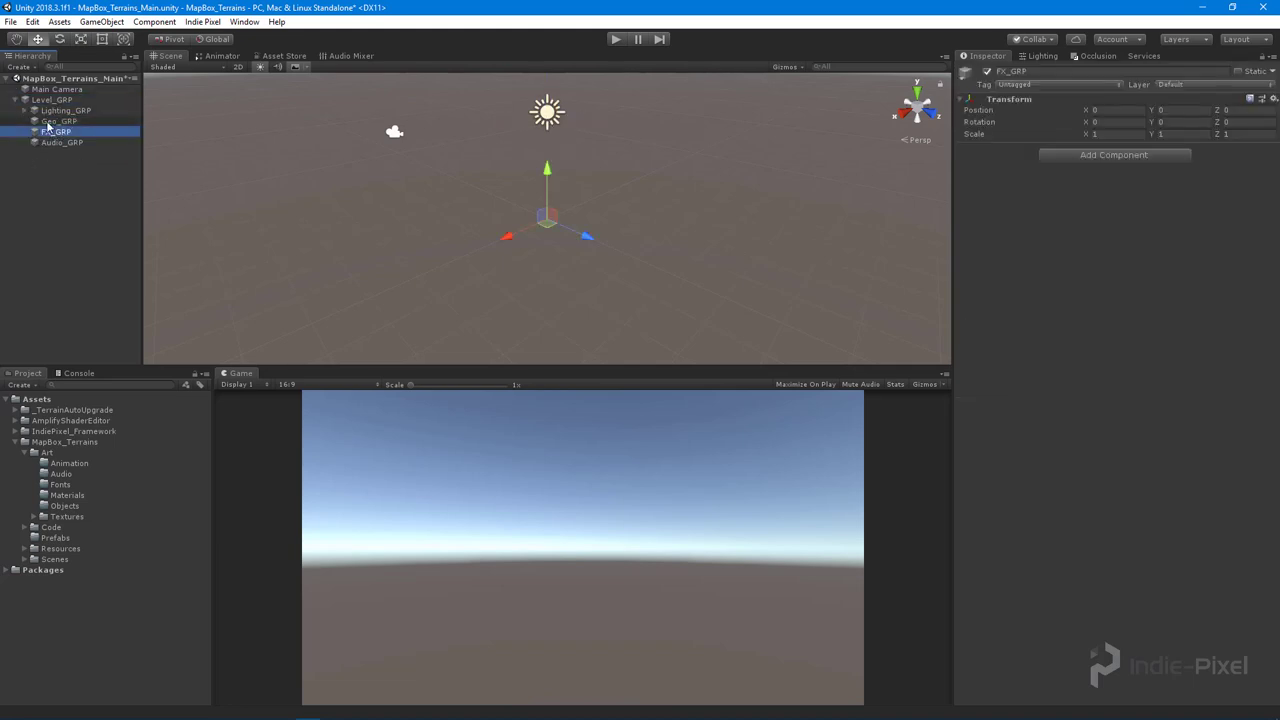
pyautogui.rightClick(47, 122)
pyautogui.moveTo(106, 236)
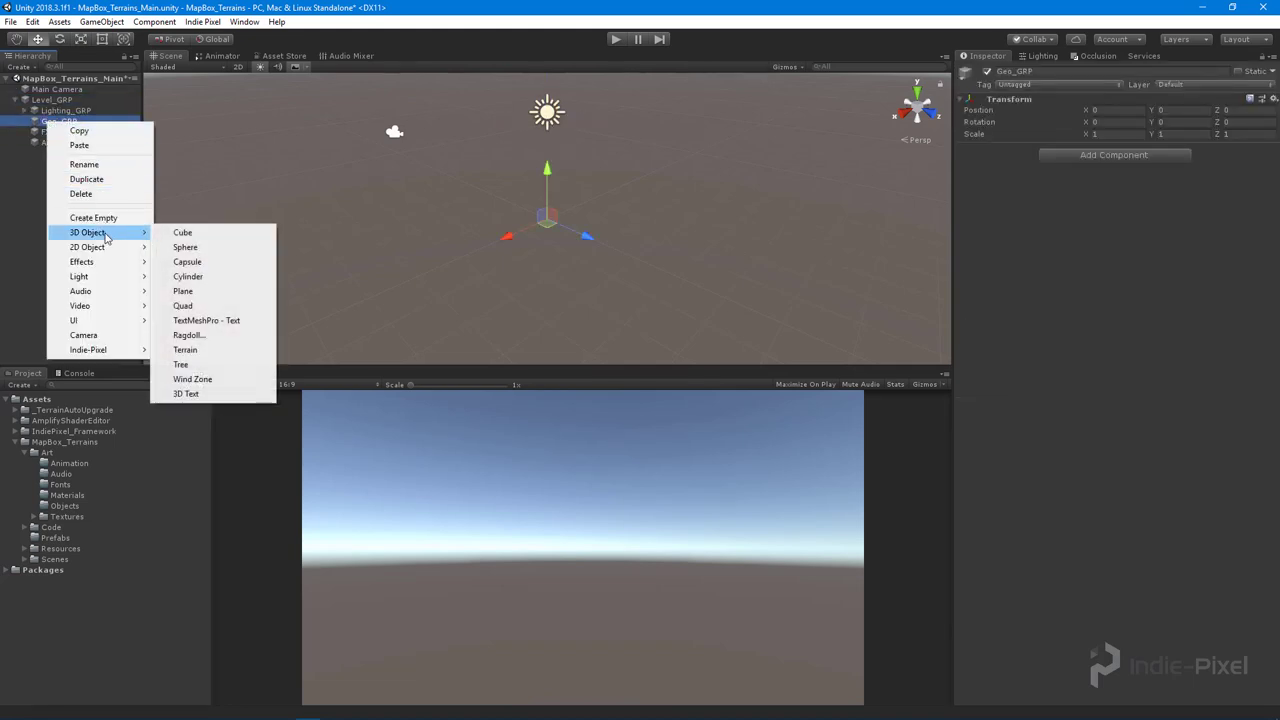
pyautogui.click(186, 350)
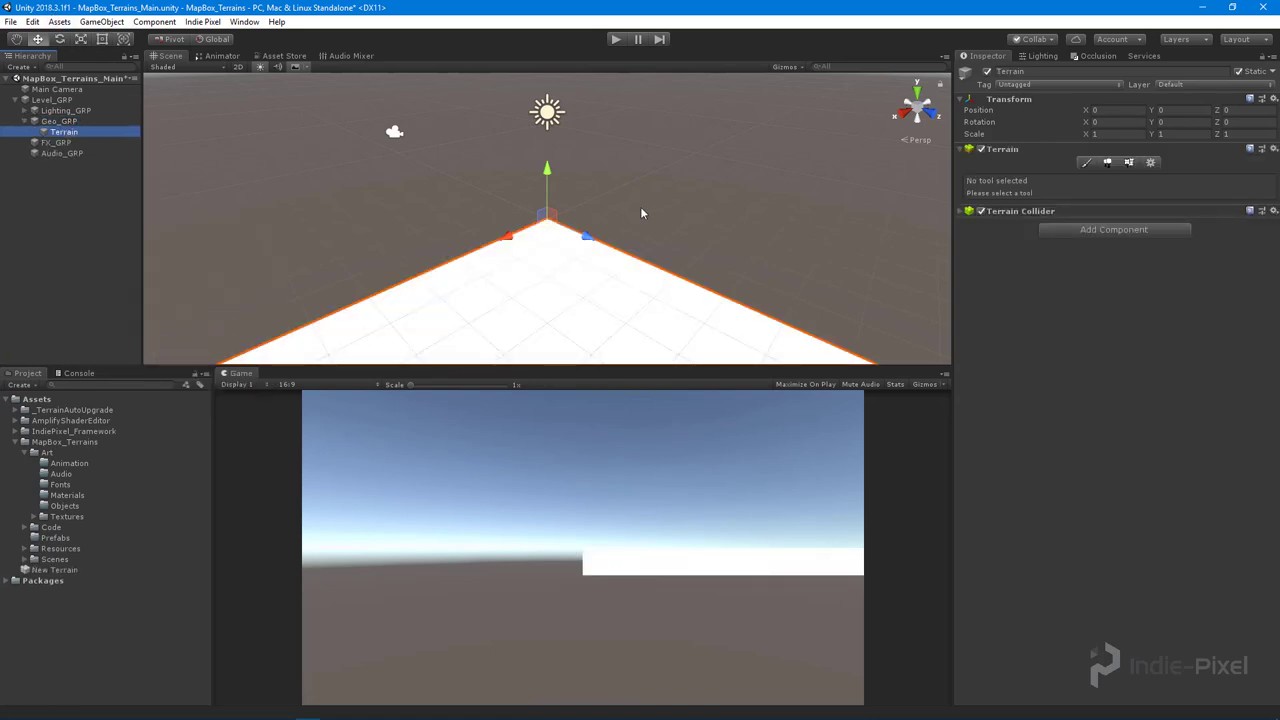
pyautogui.keyDown('alt'); pyautogui.moveTo(643, 211); pyautogui.dragTo(342, 199, button='right'); pyautogui.keyUp('alt')
pyautogui.press('f')
pyautogui.keyDown('alt'); pyautogui.moveTo(360, 190); pyautogui.dragTo(532, 256); pyautogui.keyUp('alt')
pyautogui.keyDown('alt'); pyautogui.moveTo(302, 285); pyautogui.dragTo(840, 276); pyautogui.keyUp('alt')
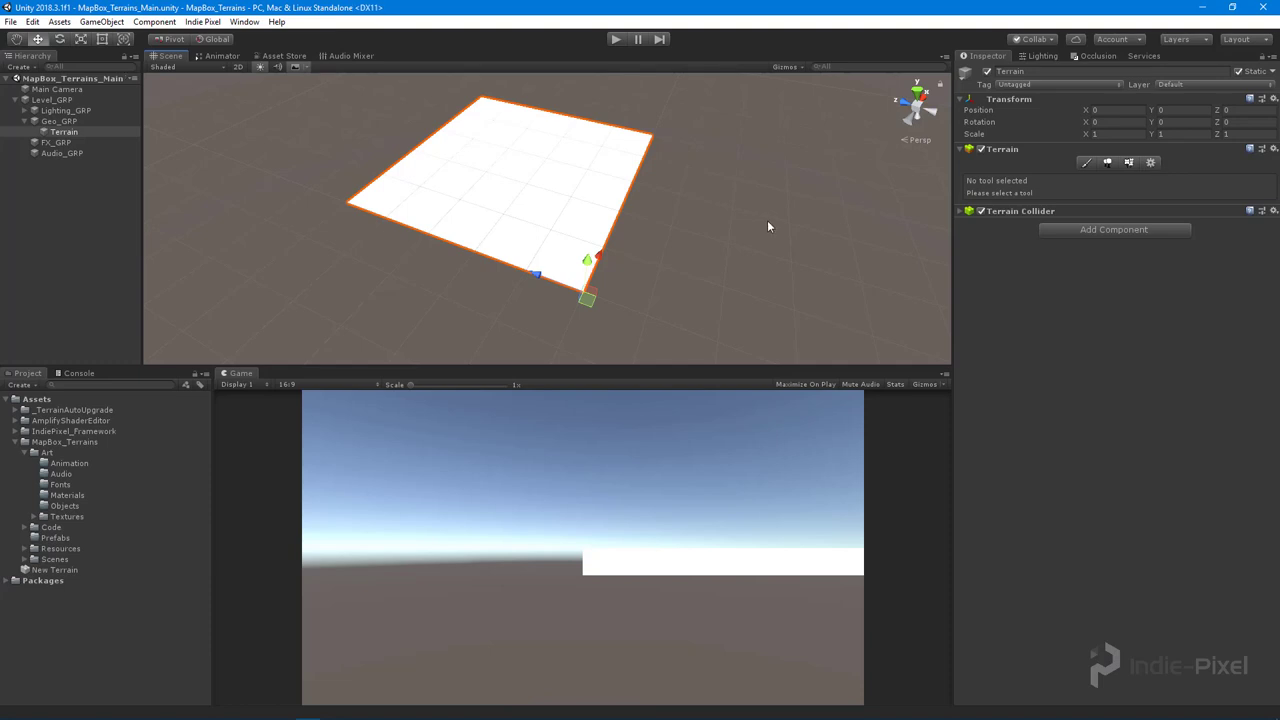
# - Set the terrain's heightmap resolution to 1025 and resize the heightmap
pyautogui.click(1151, 162)
pyautogui.scroll(-3, 1158, 457)
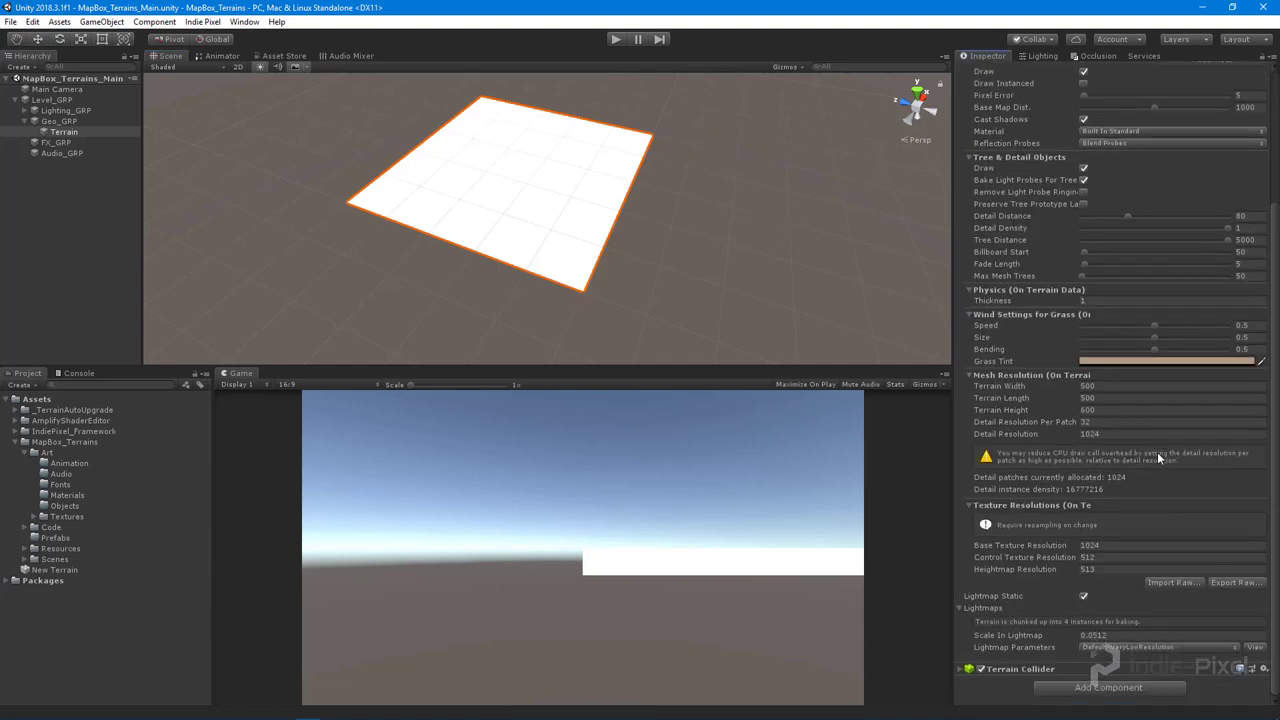
pyautogui.click(1132, 570)
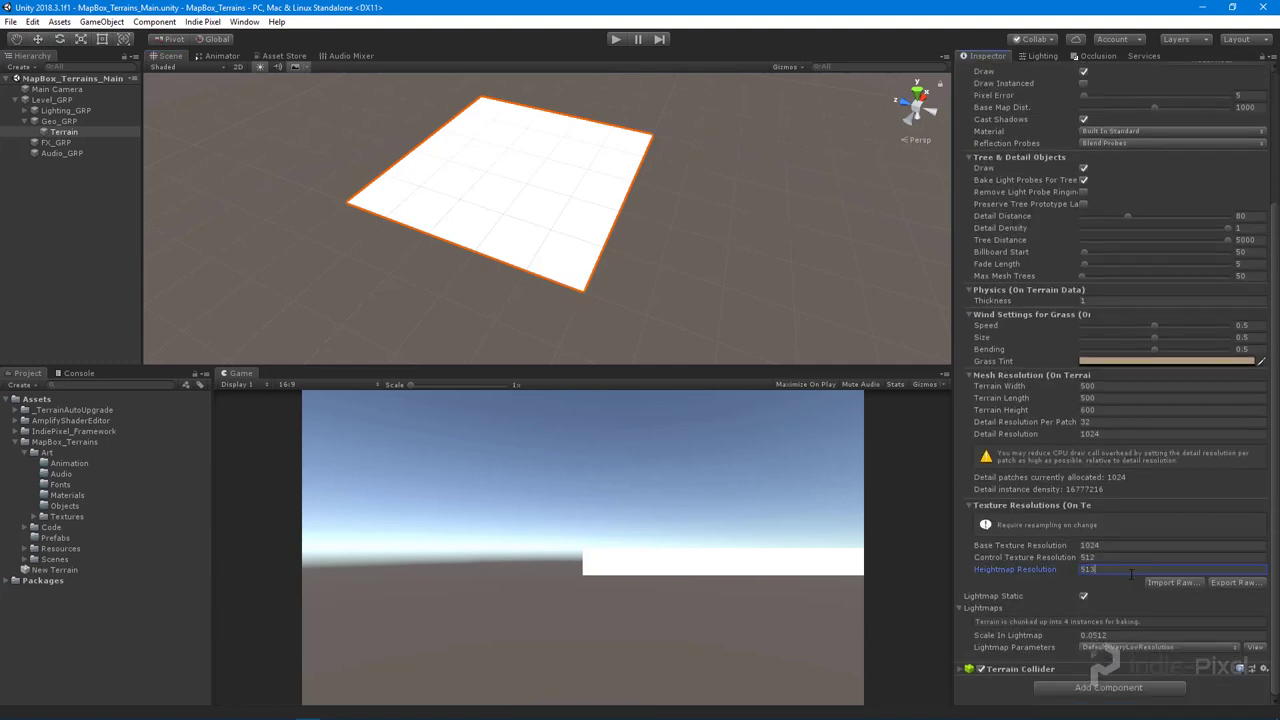
pyautogui.press('BackSpace')
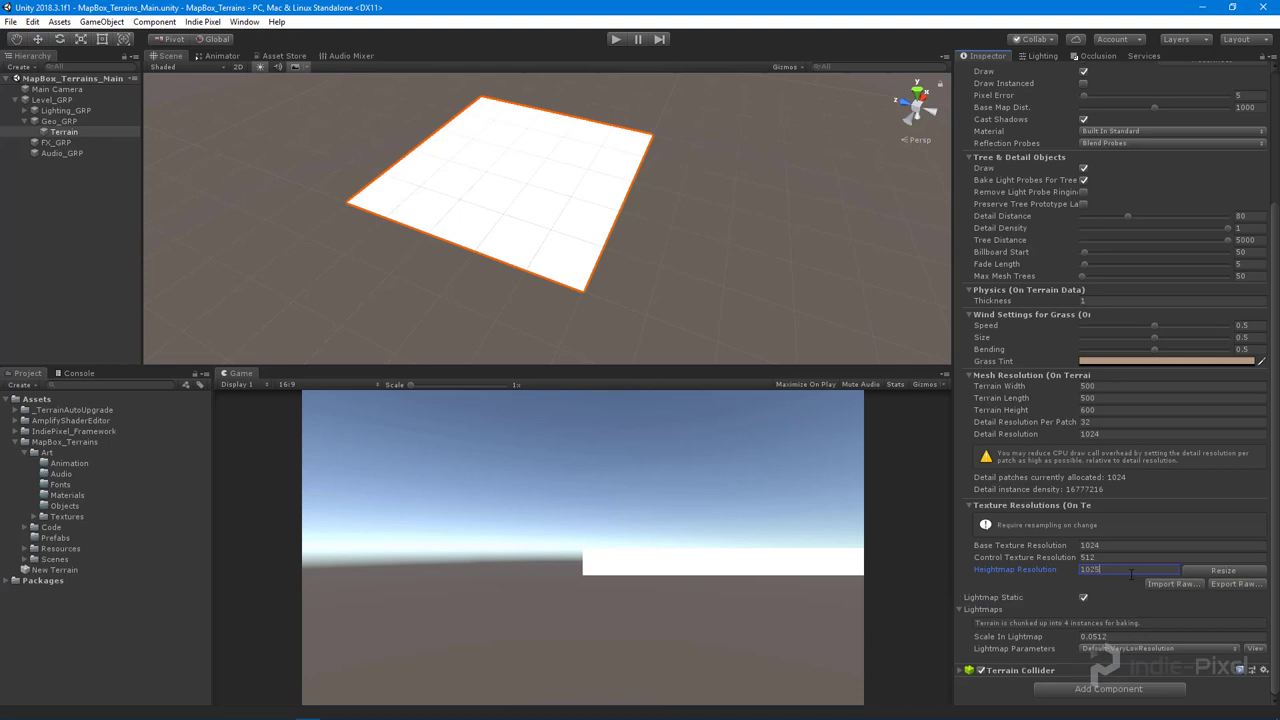
pyautogui.click(1216, 570)
pyautogui.keyDown('alt'); pyautogui.moveTo(487, 200); pyautogui.dragTo(641, 212, button='right'); pyautogui.keyUp('alt')
pyautogui.keyDown('alt'); pyautogui.moveTo(641, 212); pyautogui.dragTo(605, 195); pyautogui.keyUp('alt')
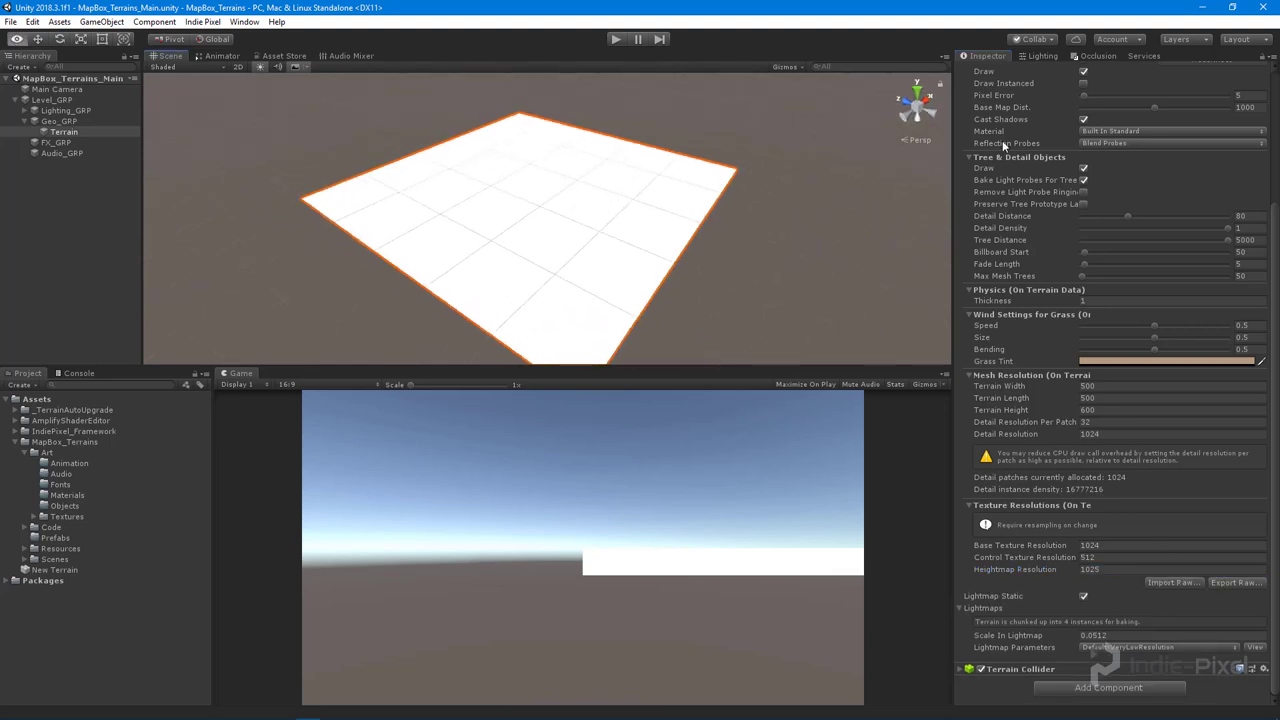
# - Switch the terrain to its paint tools with the Stamp Terrain mode chosen
pyautogui.scroll(5, 1084, 253)
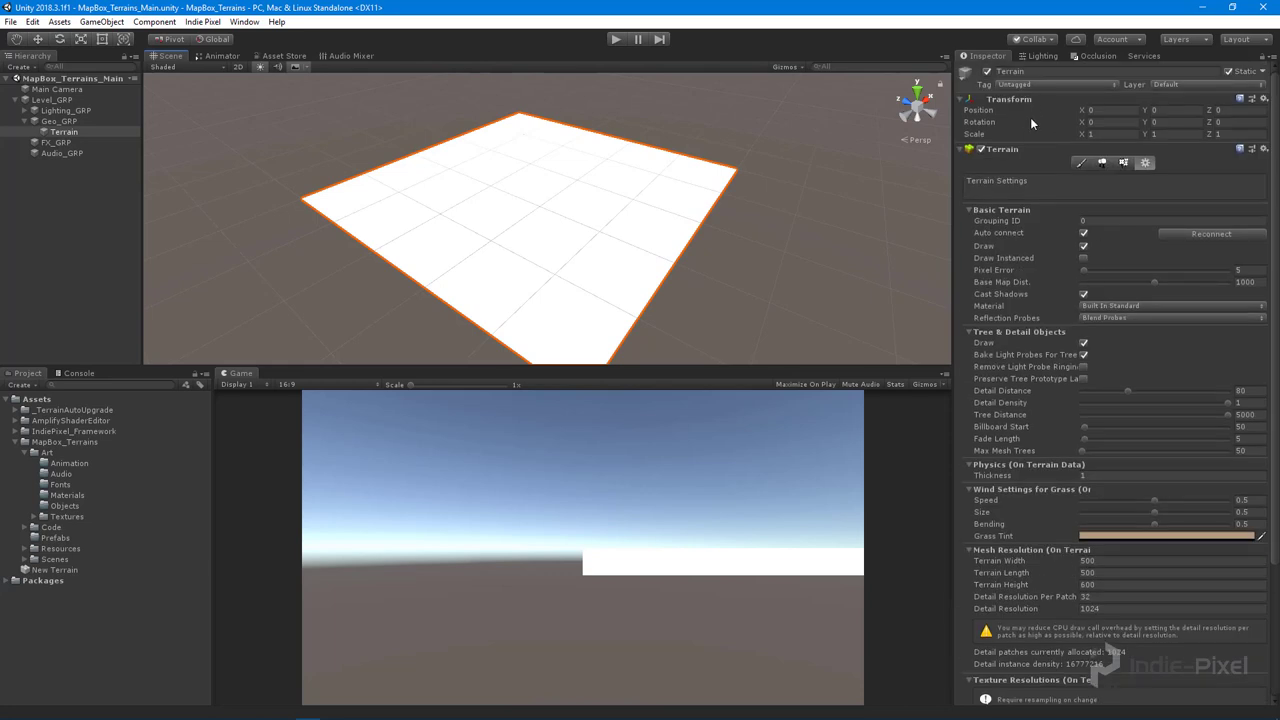
pyautogui.click(1083, 163)
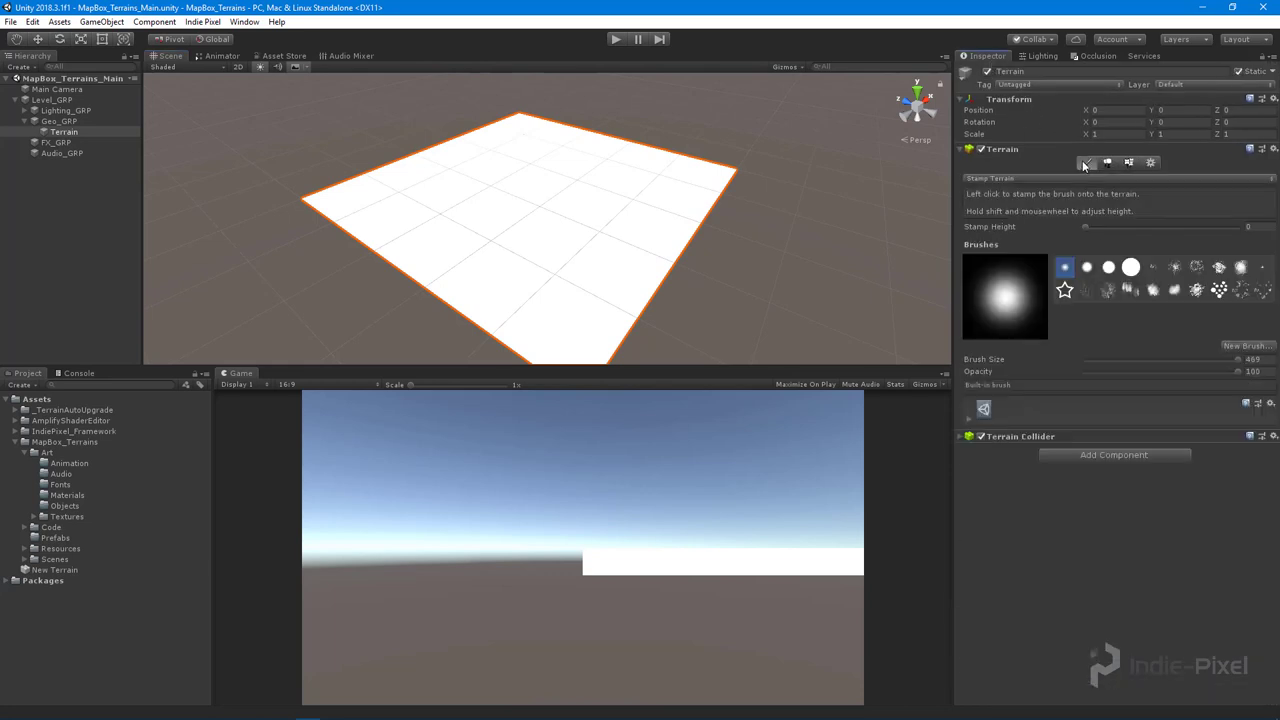
pyautogui.click(1026, 178)
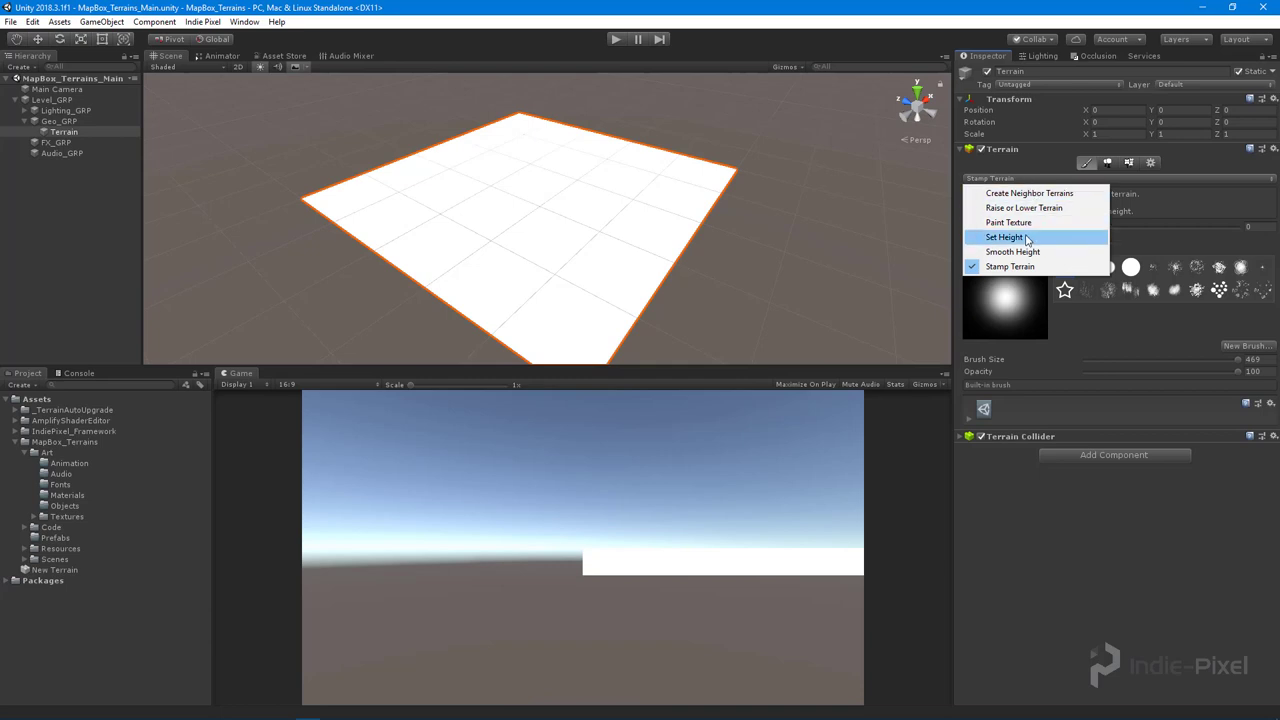
pyautogui.click(1027, 267)
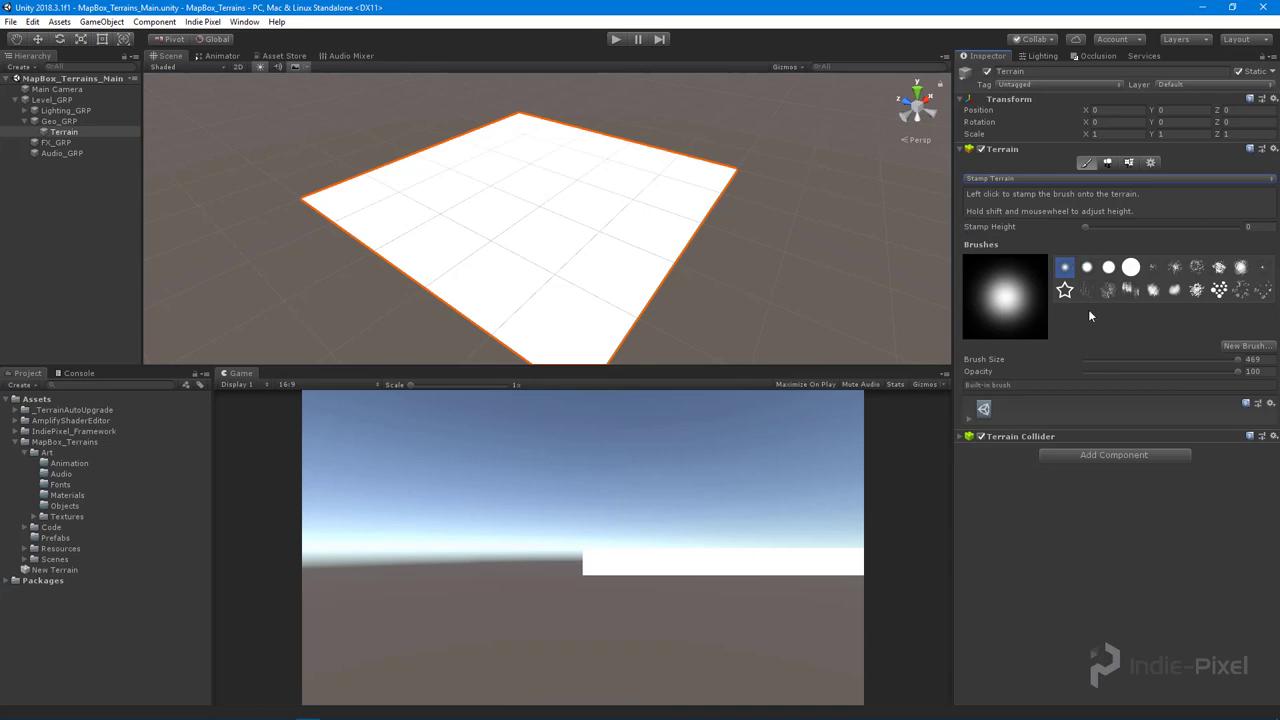
# - Create a Brush asset named MTN_Brush_002 in the Art folder
pyautogui.click(29, 281)
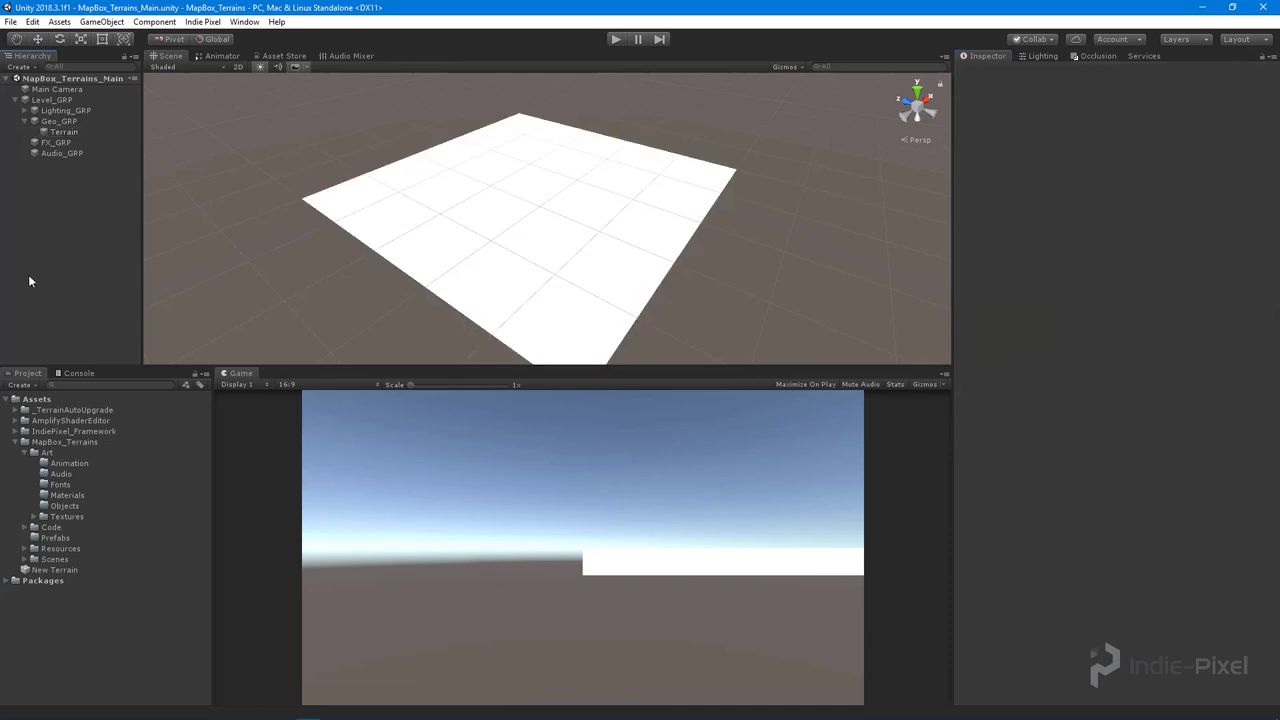
pyautogui.click(43, 455)
pyautogui.rightClick(45, 457)
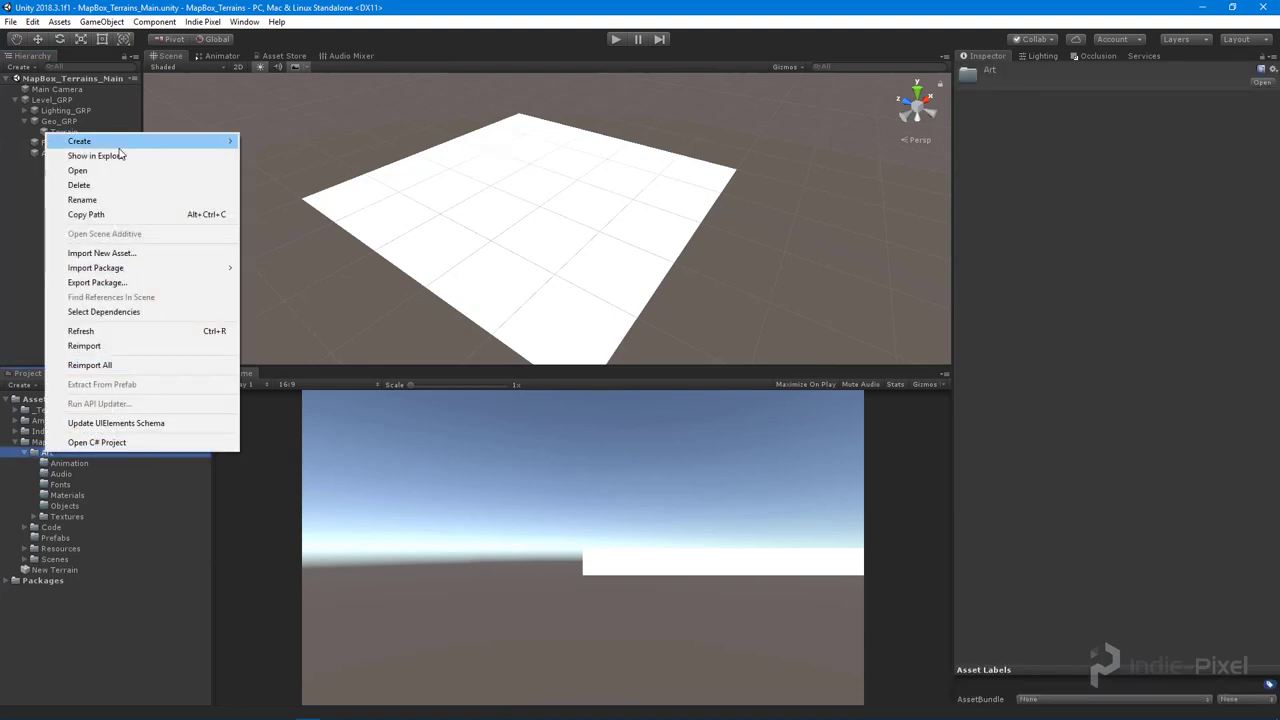
pyautogui.moveTo(123, 146)
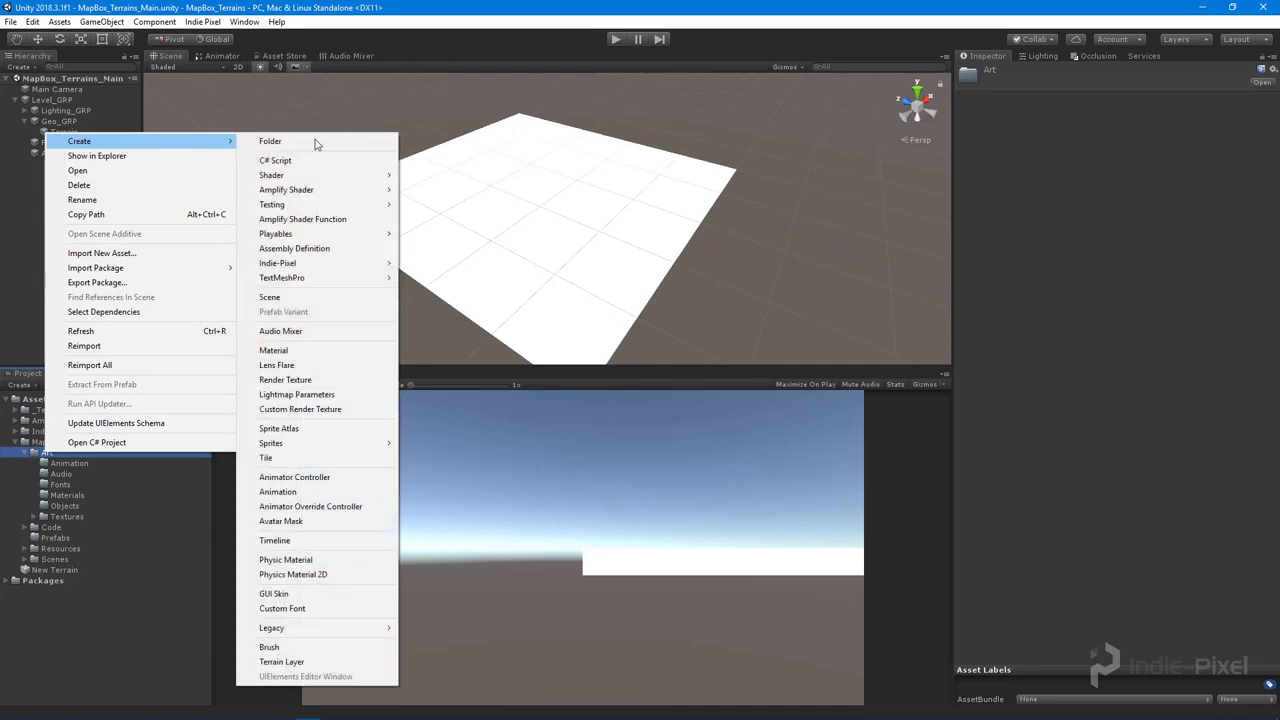
pyautogui.click(322, 647)
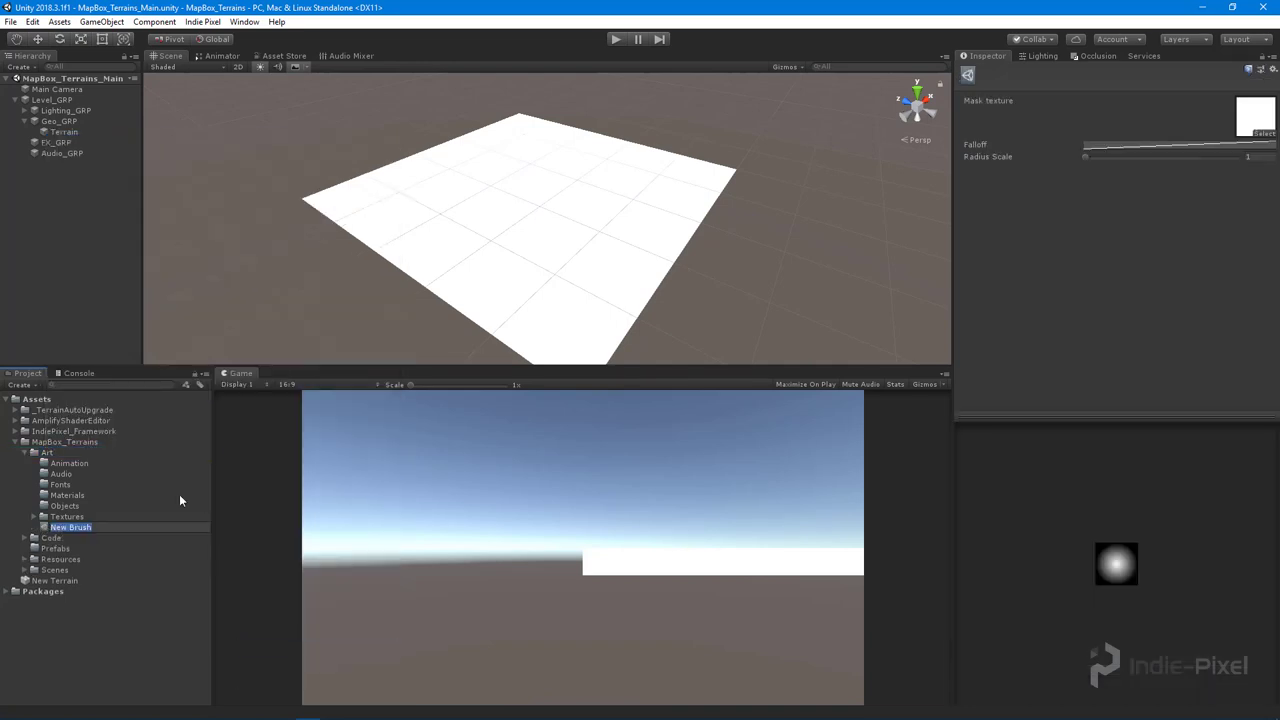
pyautogui.write('MTN_Brush_002')
pyautogui.press('Return')
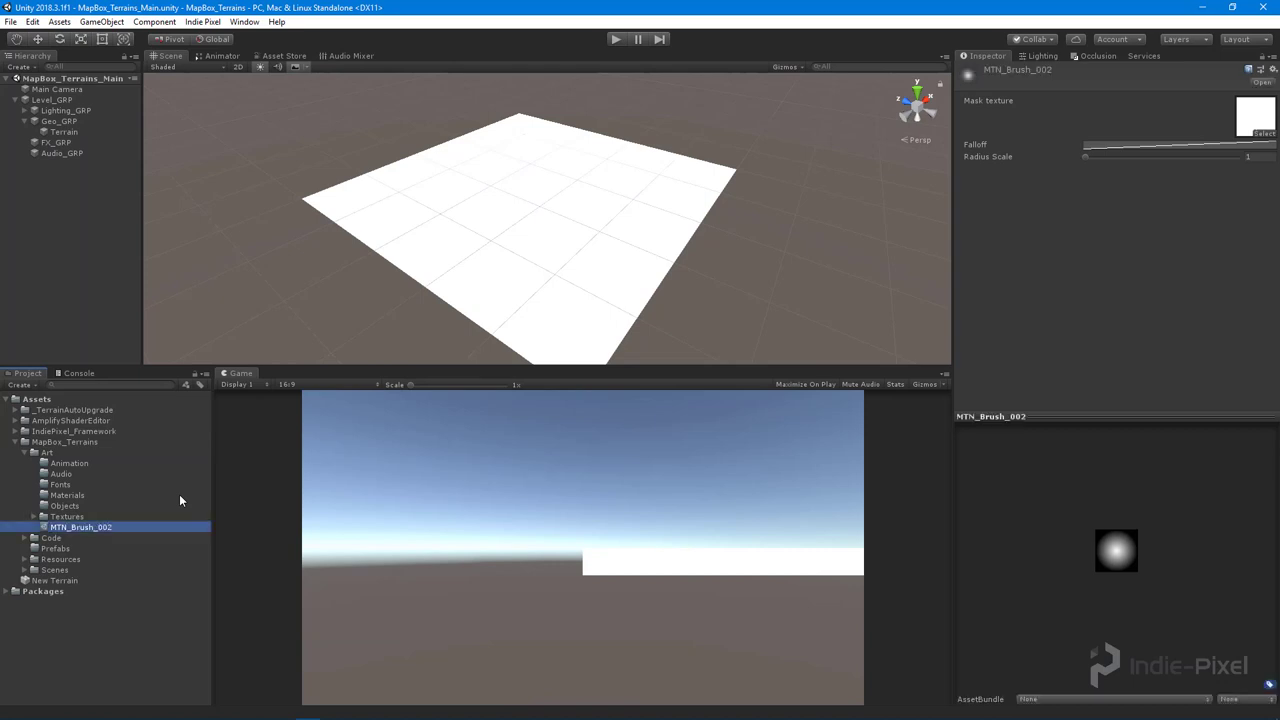
# - Create a Brushes folder inside Art and move the MTN_Brush_002 brush asset into it
pyautogui.click(34, 517)
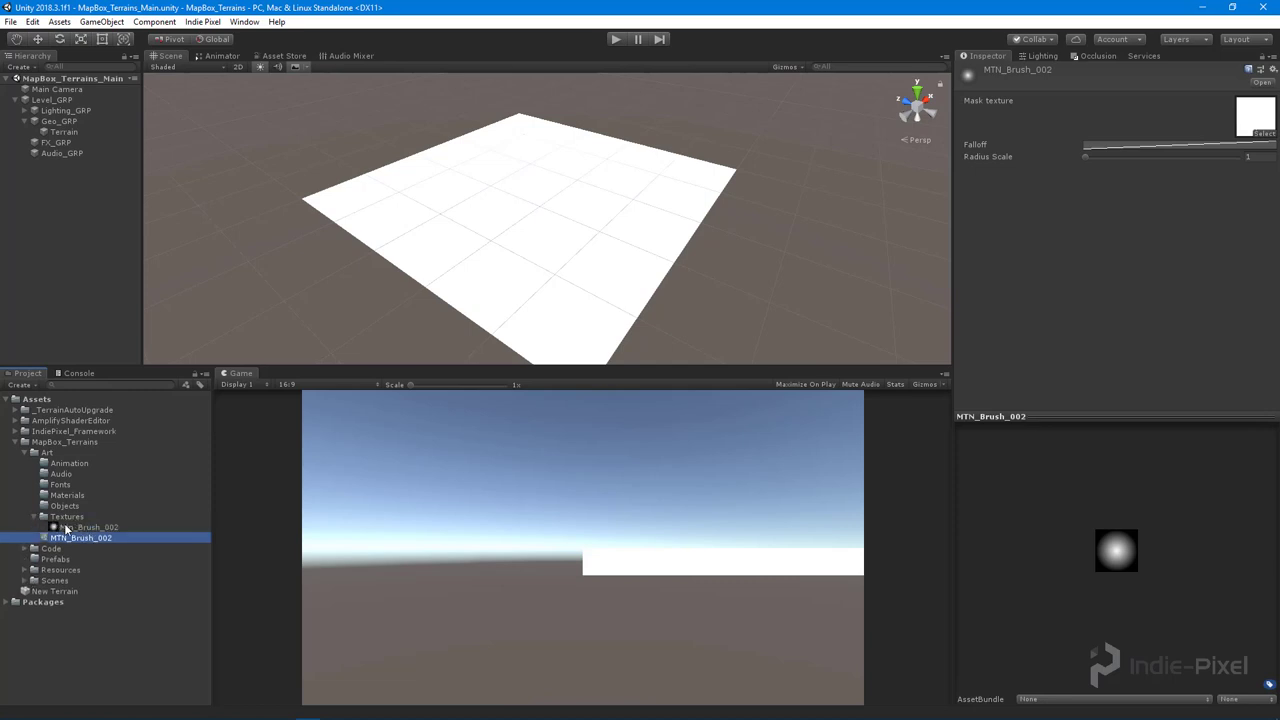
pyautogui.rightClick(58, 454)
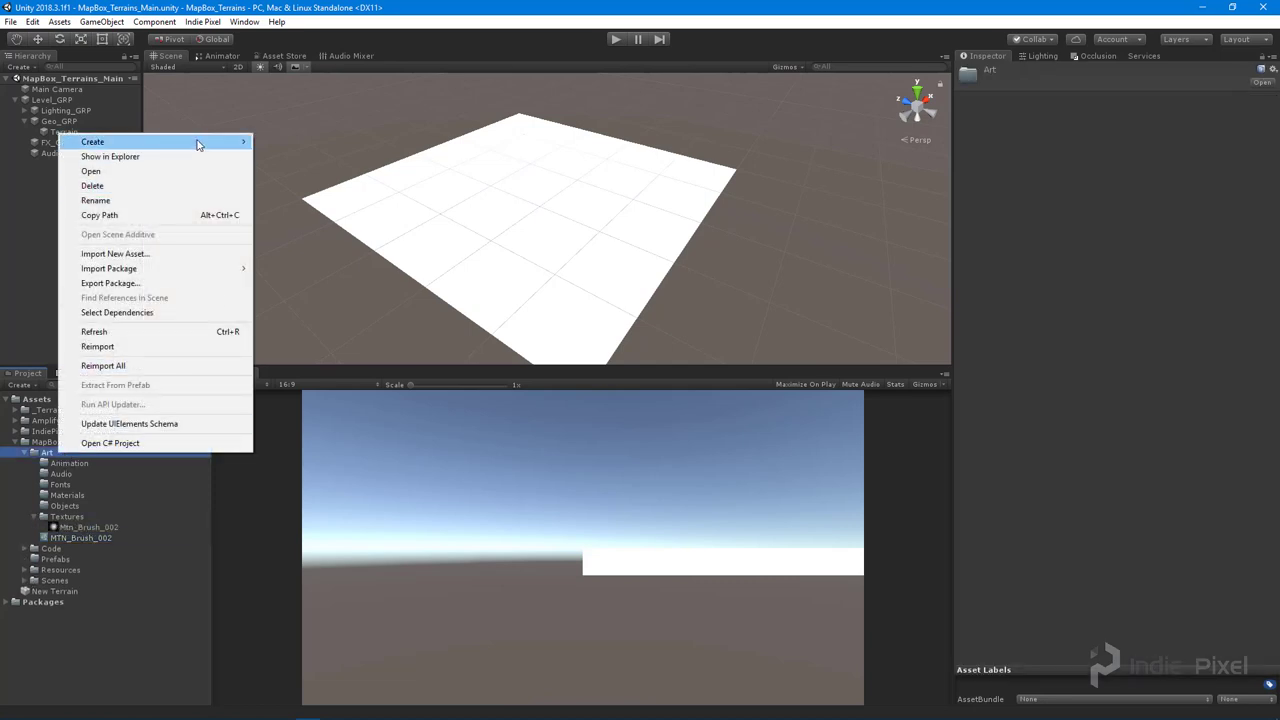
pyautogui.moveTo(194, 141)
pyautogui.click(340, 142)
pyautogui.write('Bl')
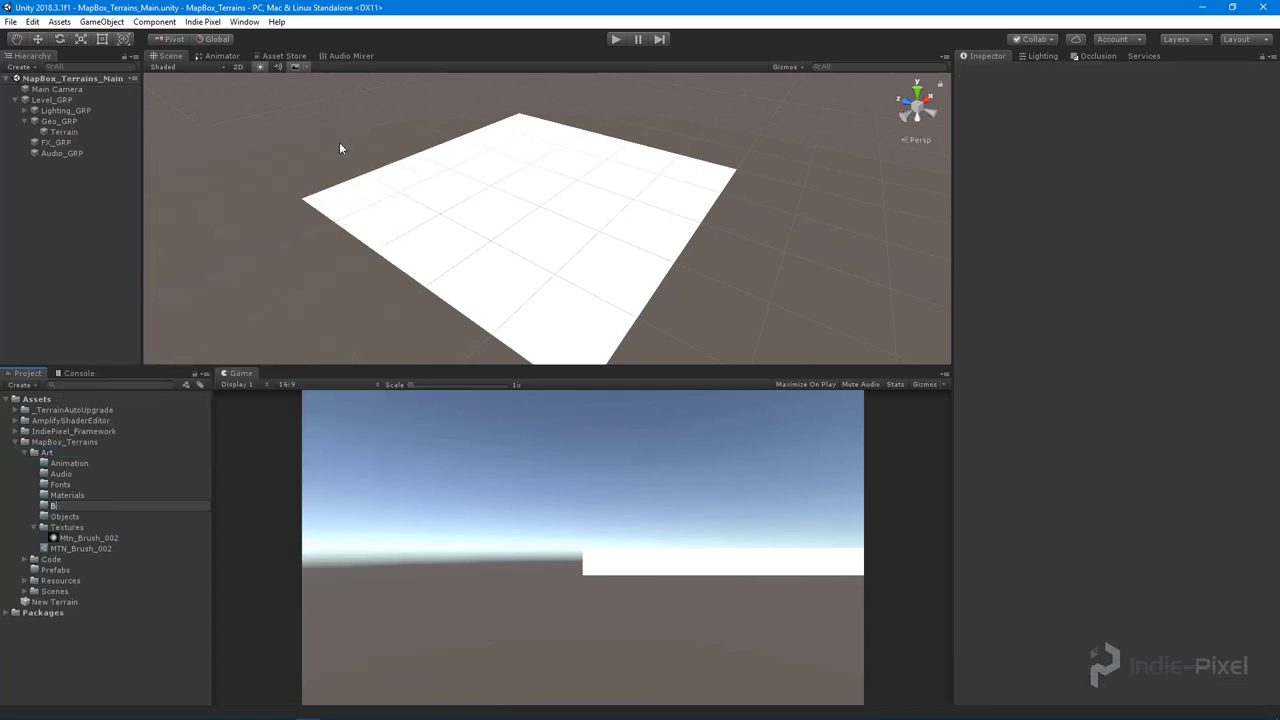
pyautogui.write('ushes')
pyautogui.press('Return')
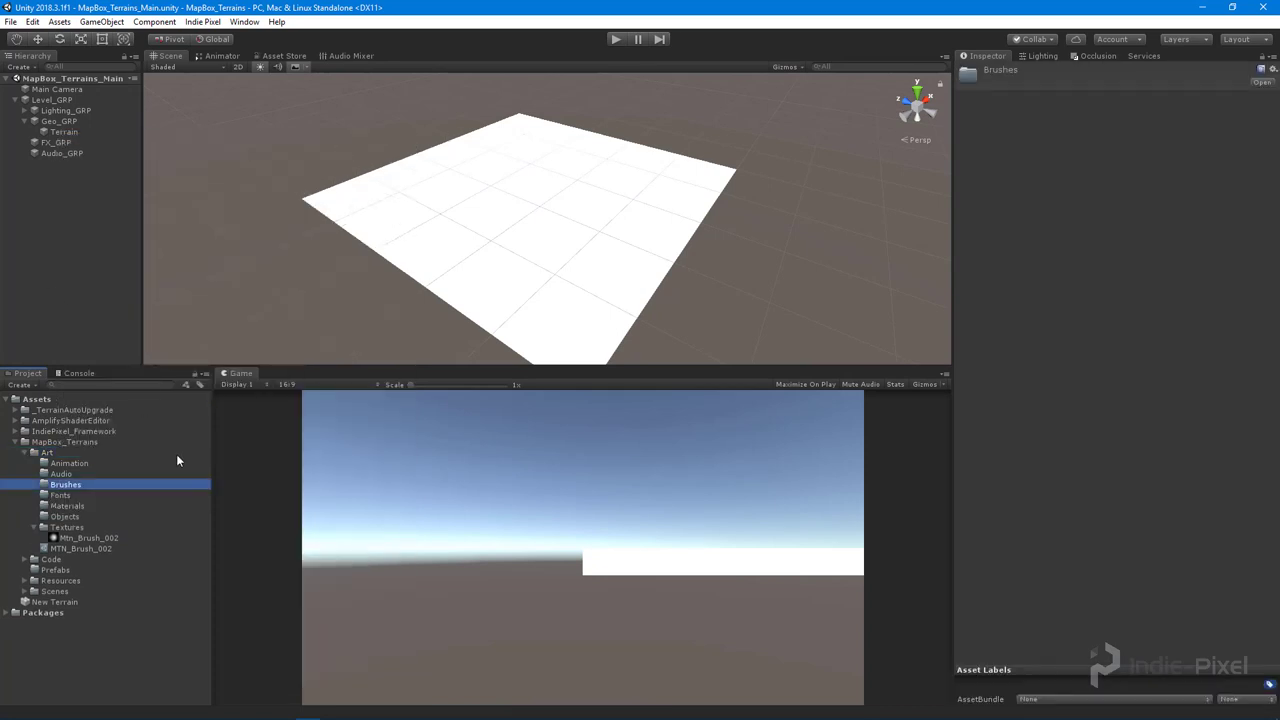
pyautogui.moveTo(75, 546); pyautogui.dragTo(76, 490)
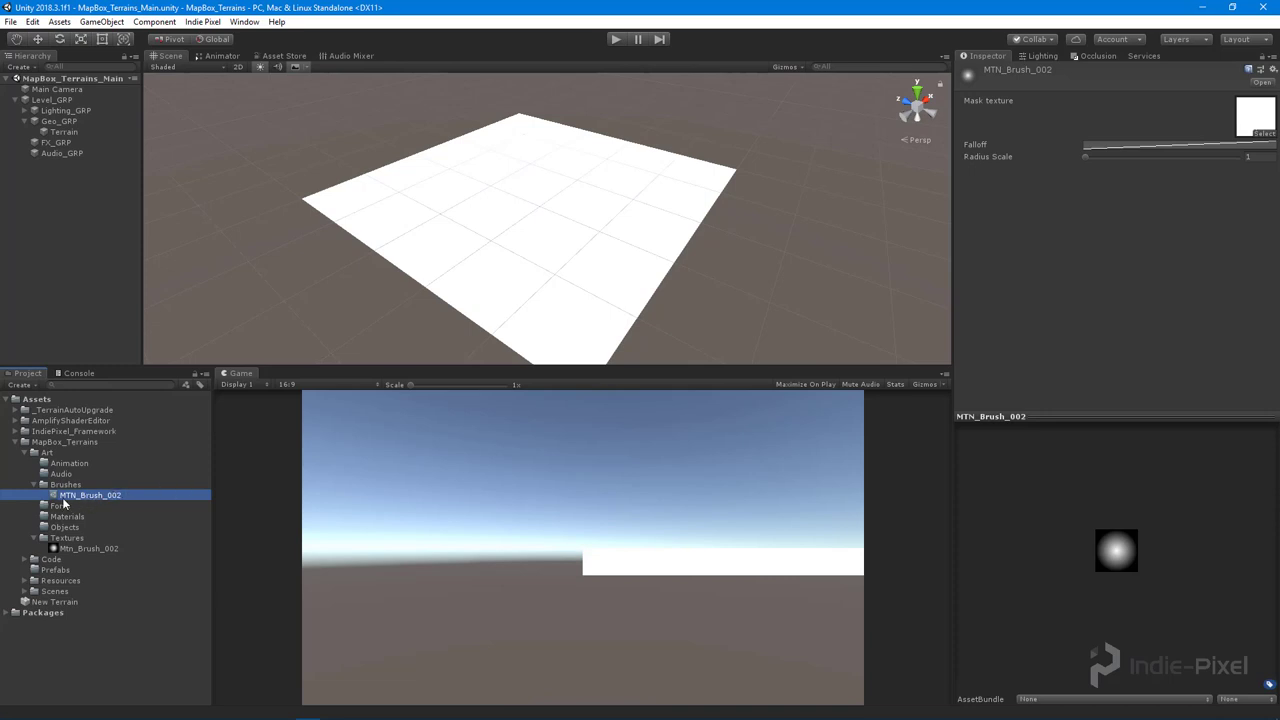
# - Assign the Mtn_Brush_002 texture as the MTN_Brush_002 brush's mask texture, and select the Terrain object again
pyautogui.moveTo(103, 549); pyautogui.dragTo(1255, 115)
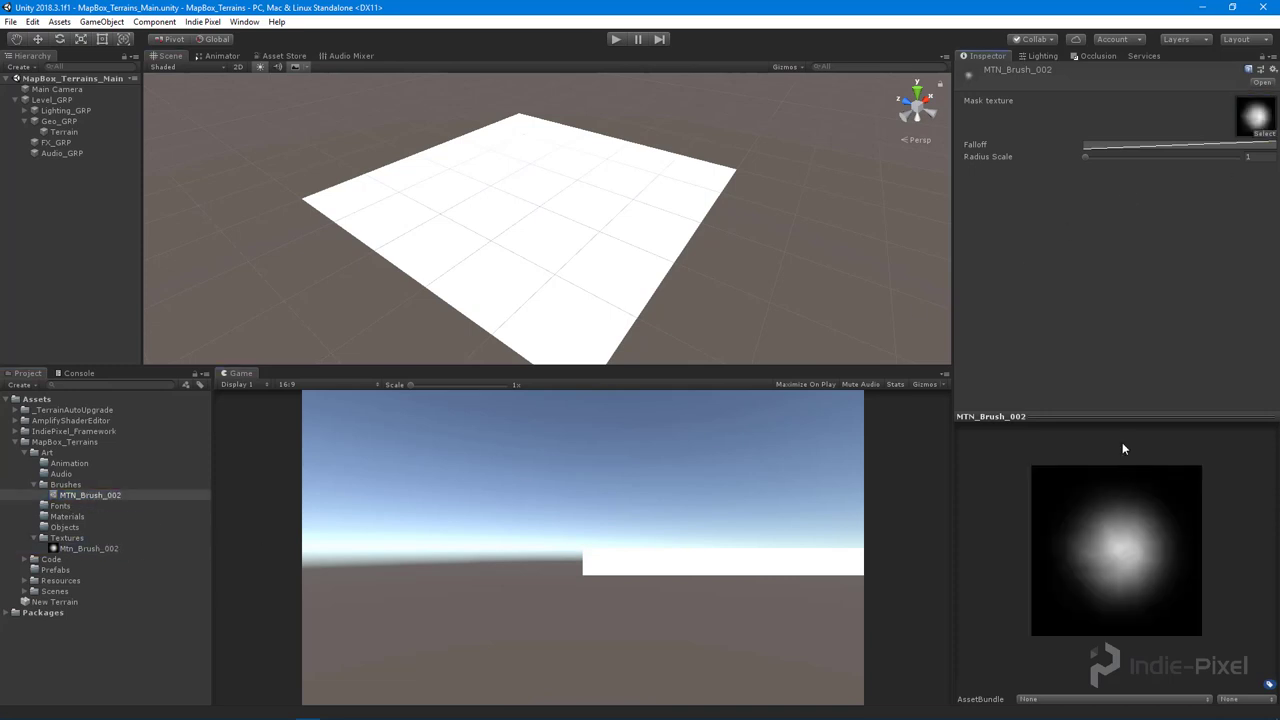
pyautogui.moveTo(1114, 413); pyautogui.dragTo(1120, 453)
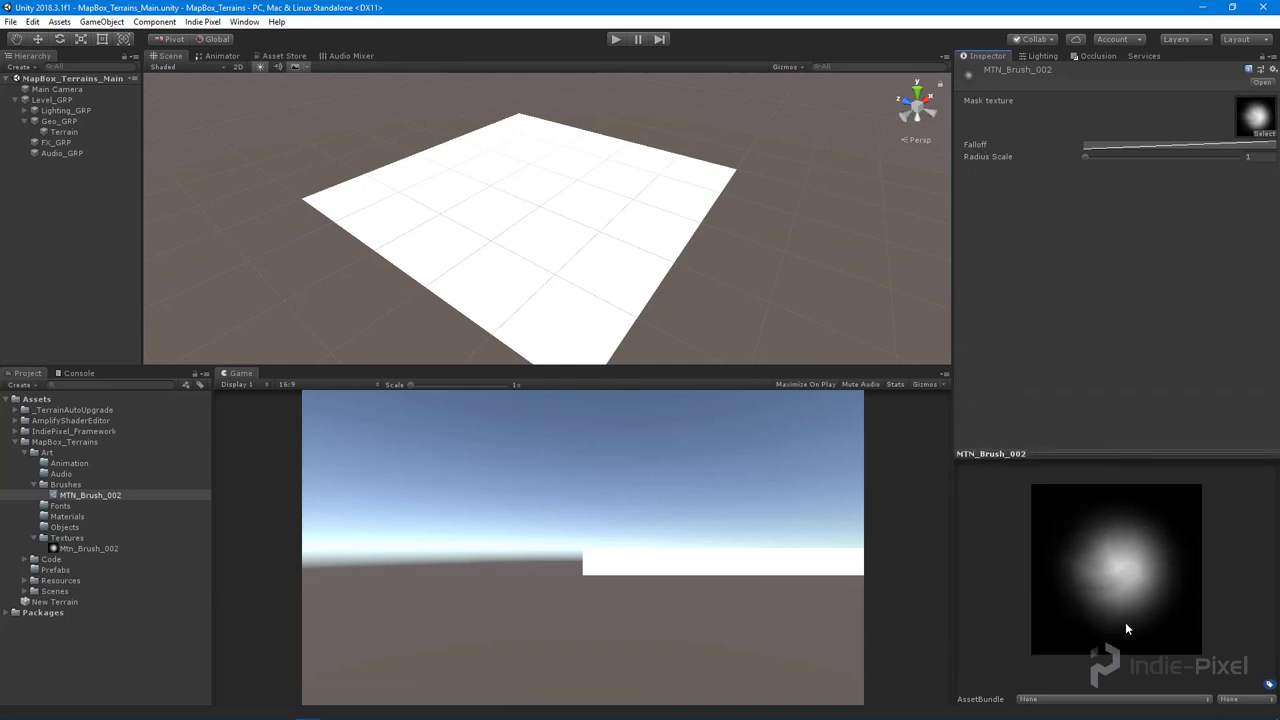
pyautogui.click(33, 539)
pyautogui.click(62, 132)
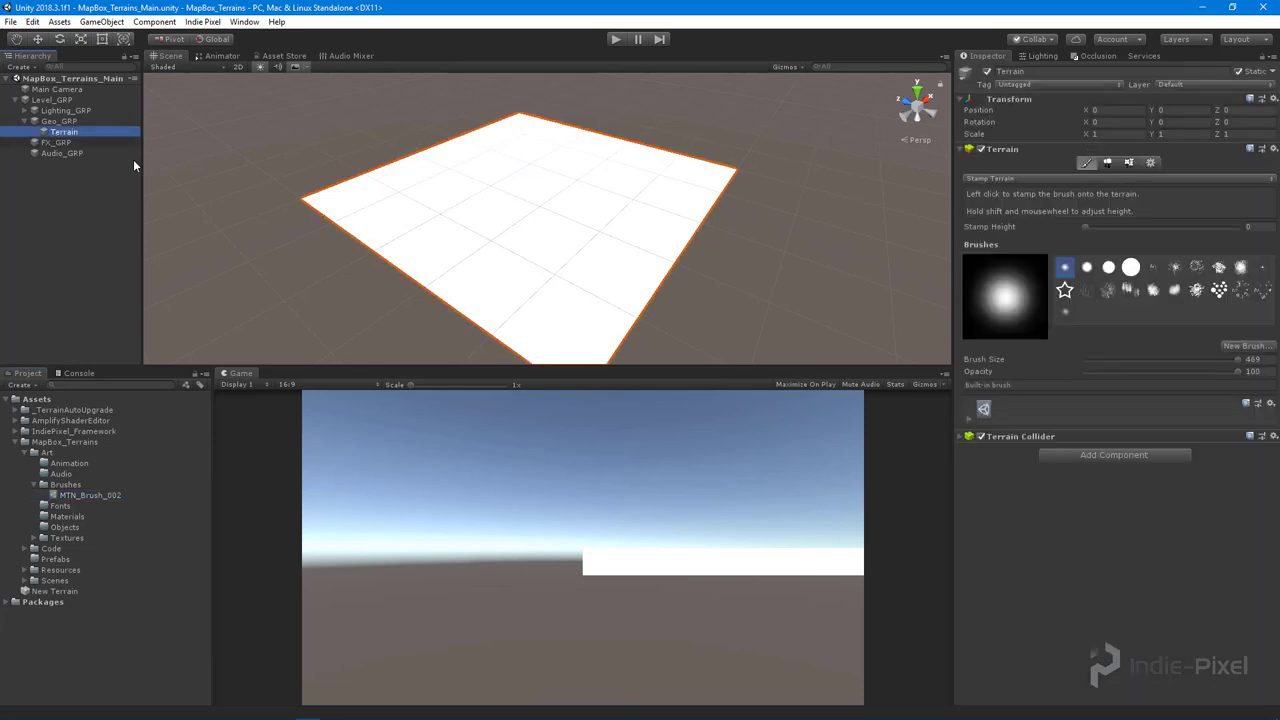
# - Choose the custom MTN_Brush_002 brush as the terrain's stamp brush
pyautogui.click(1064, 314)
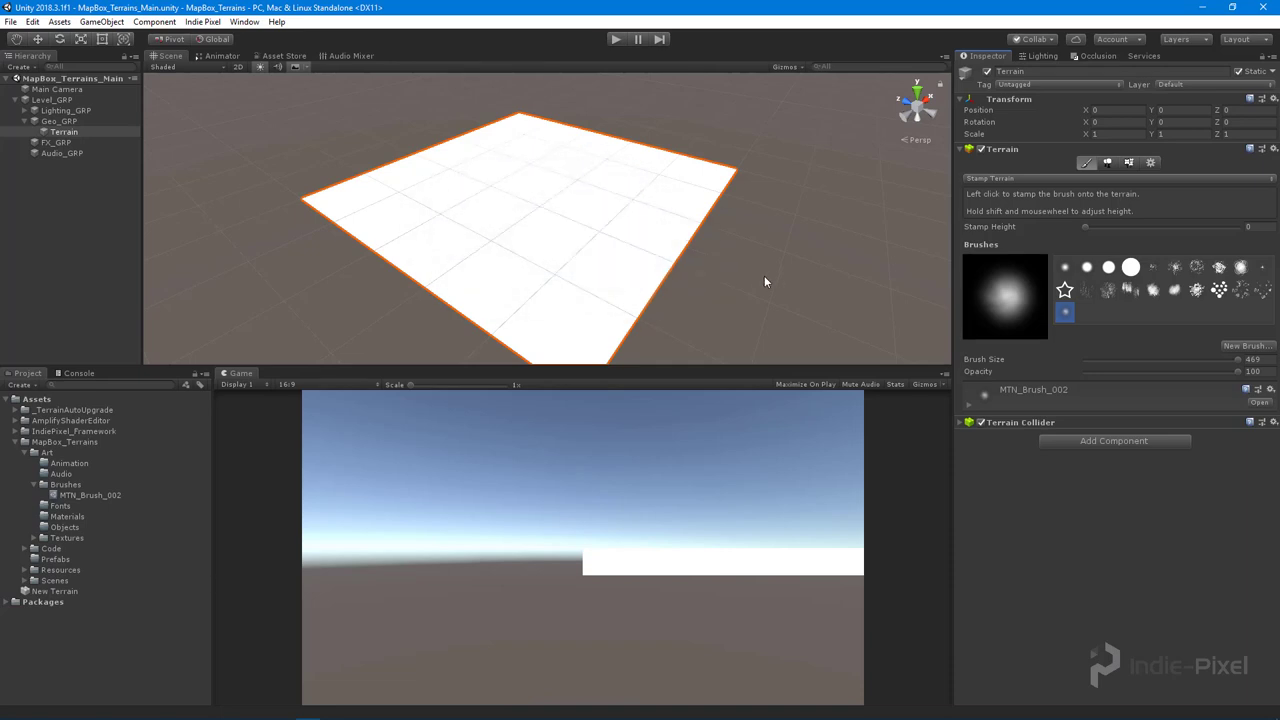
pyautogui.moveTo(768, 279)
pyautogui.keyDown('alt'); pyautogui.mouseDown()
pyautogui.moveTo(851, 304)
pyautogui.moveTo(823, 311)
pyautogui.moveTo(835, 308)
pyautogui.mouseUp(); pyautogui.keyUp('alt')
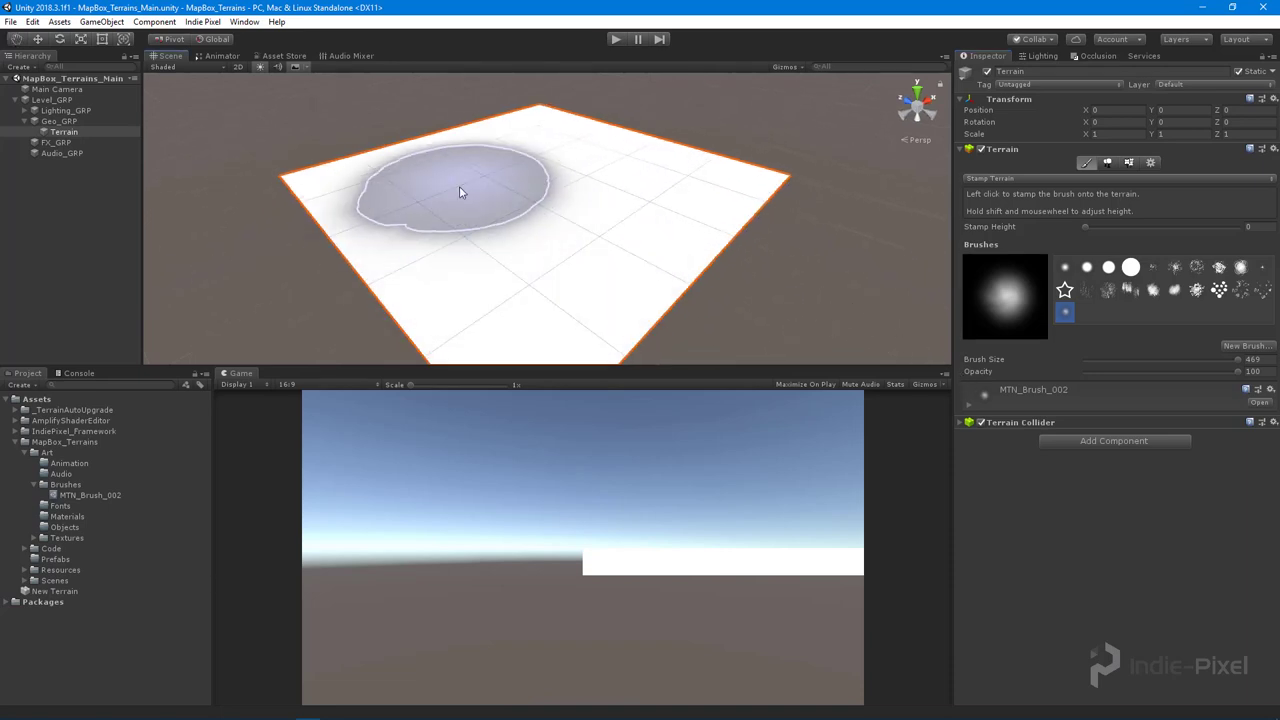
pyautogui.keyDown('alt'); pyautogui.moveTo(600, 240); pyautogui.dragTo(834, 275); pyautogui.keyUp('alt')
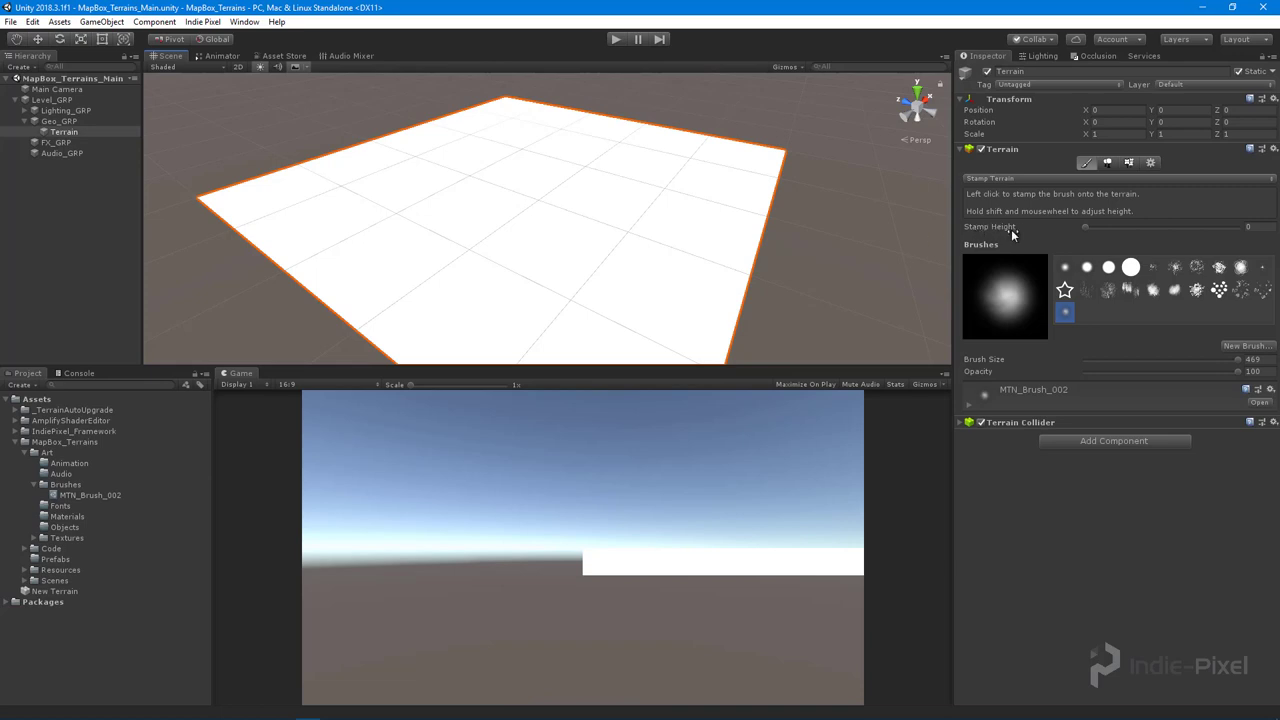
# - Set the Stamp Height to 100 and try out the mountain brush over the flat terrain
pyautogui.click(1266, 225)
pyautogui.keyDown('alt'); pyautogui.moveTo(890, 264); pyautogui.dragTo(745, 256); pyautogui.keyUp('alt')
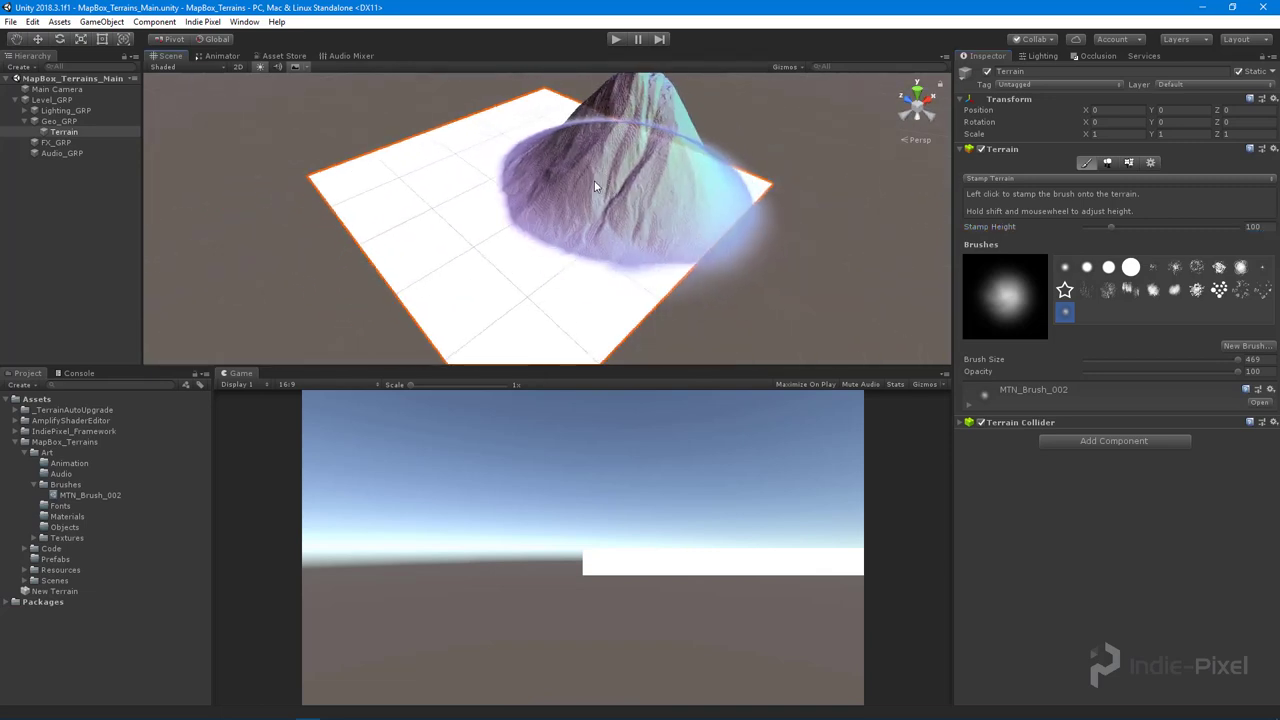
pyautogui.keyDown('alt'); pyautogui.moveTo(728, 264); pyautogui.dragTo(612, 222, button='right'); pyautogui.keyUp('alt')
pyautogui.keyDown('alt'); pyautogui.moveTo(608, 214); pyautogui.dragTo(669, 203); pyautogui.keyUp('alt')
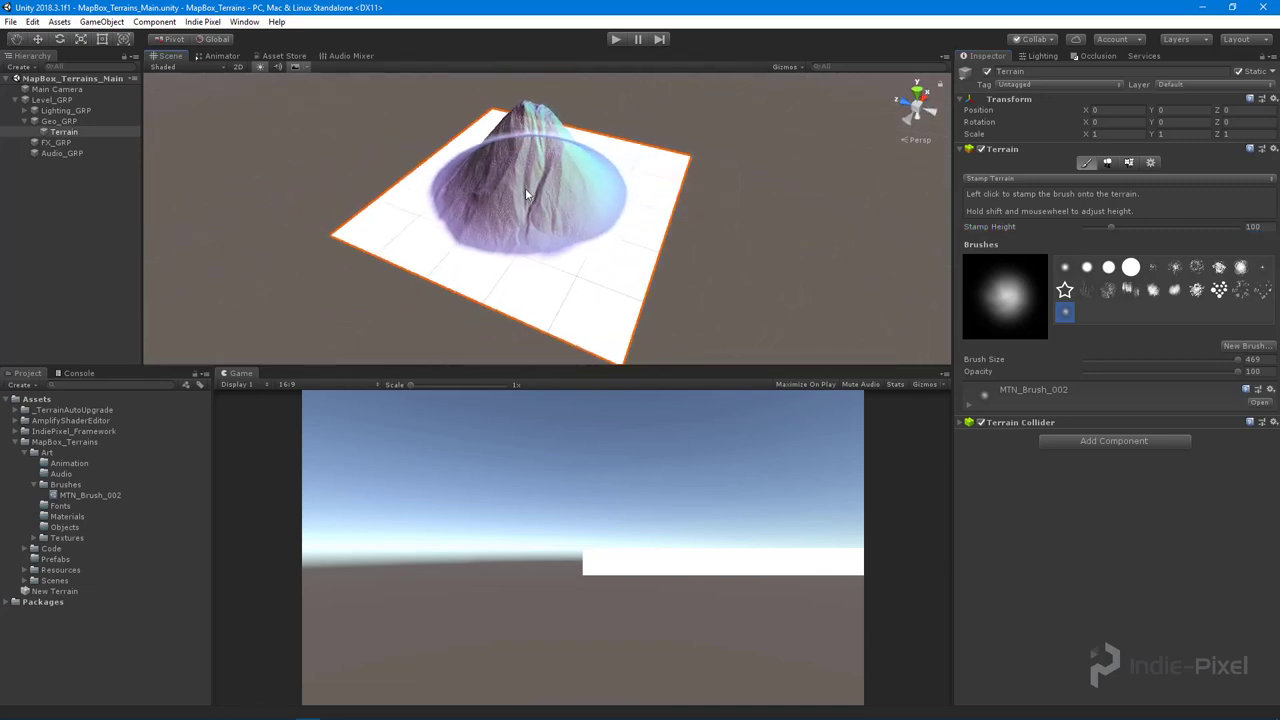
pyautogui.hotkey('ctrl', 'z')
pyautogui.keyDown('alt'); pyautogui.moveTo(777, 235); pyautogui.dragTo(723, 271); pyautogui.keyUp('alt')
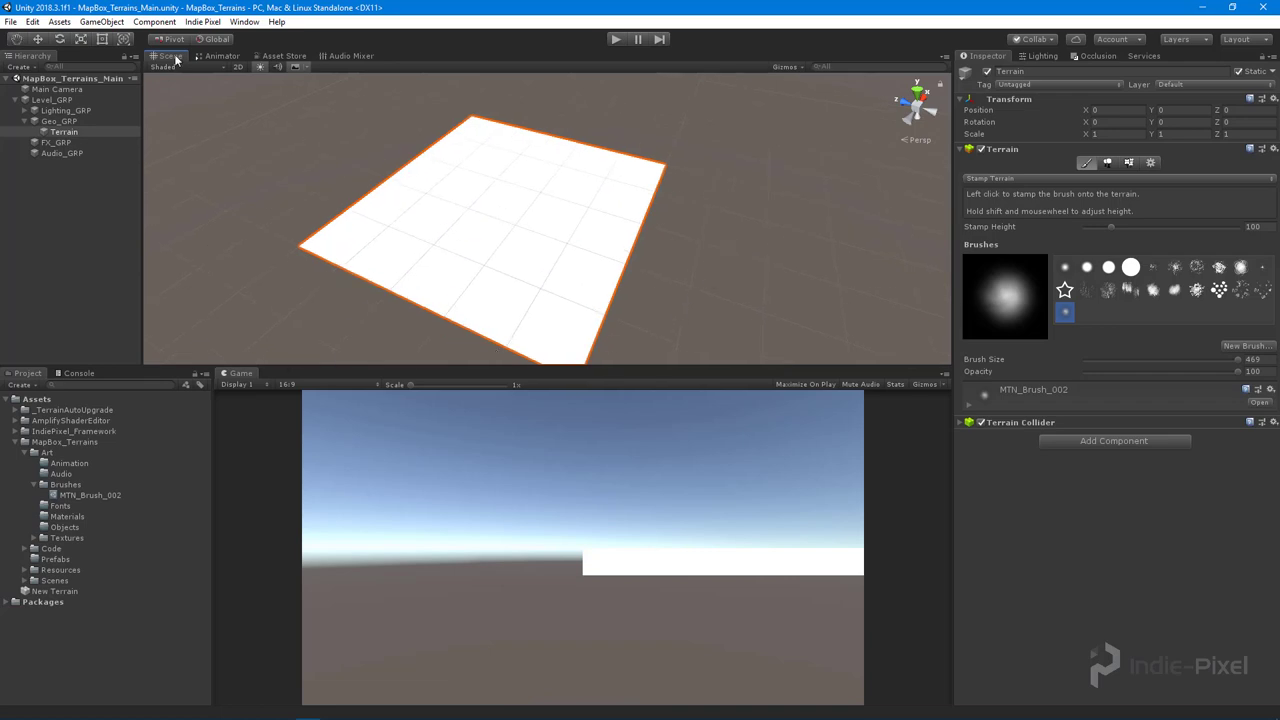
# - Enlarge the Scene view by shrinking the Game view and narrowing the Hierarchy, and reselect the Terrain object
pyautogui.click(168, 360)
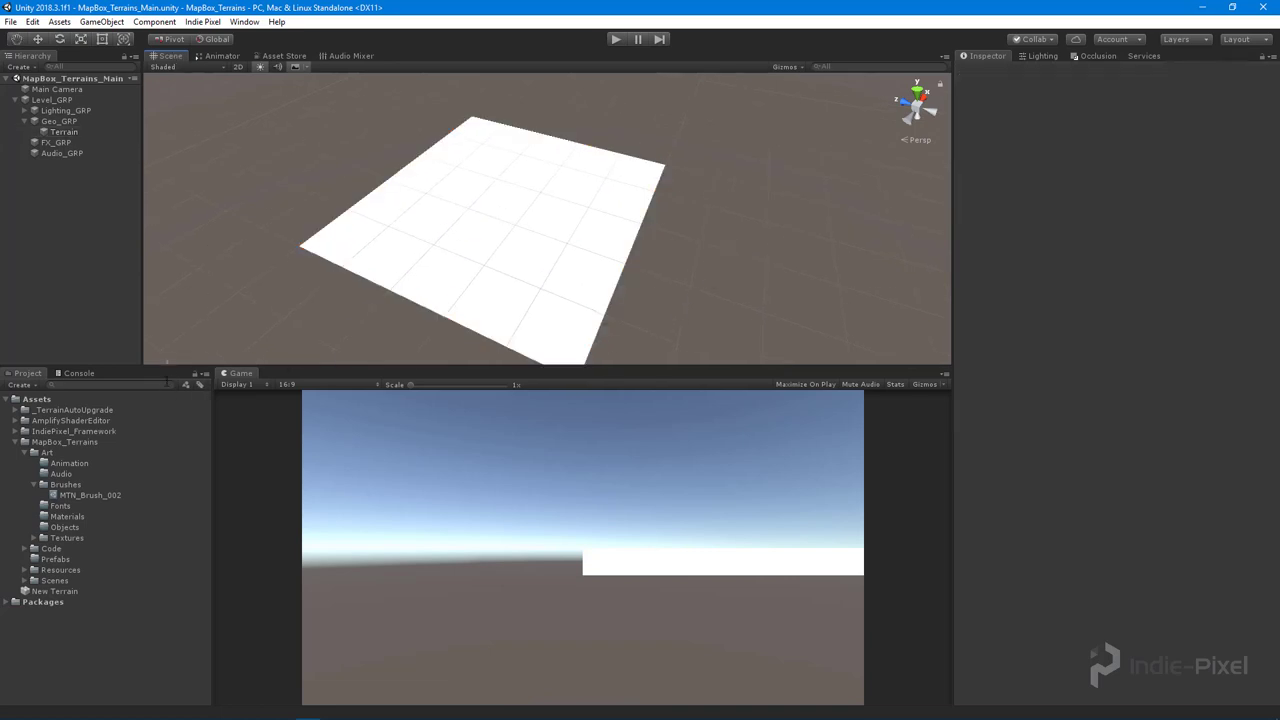
pyautogui.moveTo(166, 367); pyautogui.dragTo(150, 527)
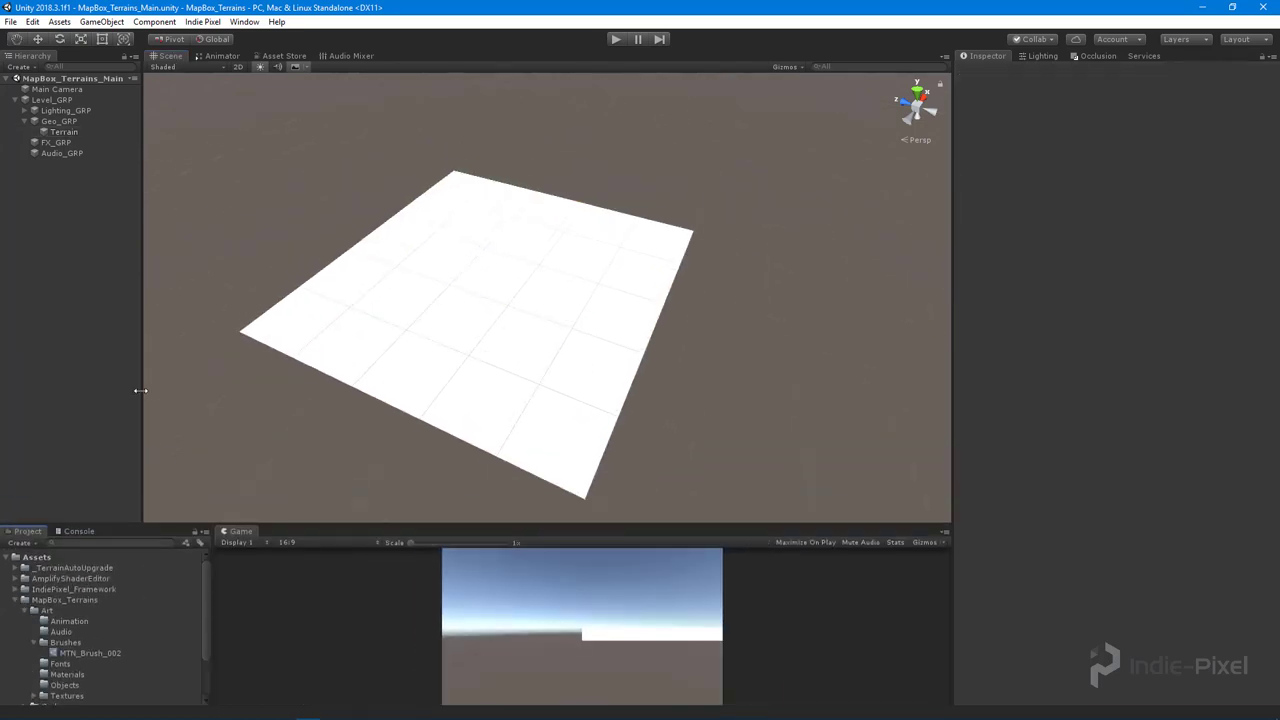
pyautogui.moveTo(128, 389); pyautogui.dragTo(101, 385)
pyautogui.click(60, 131)
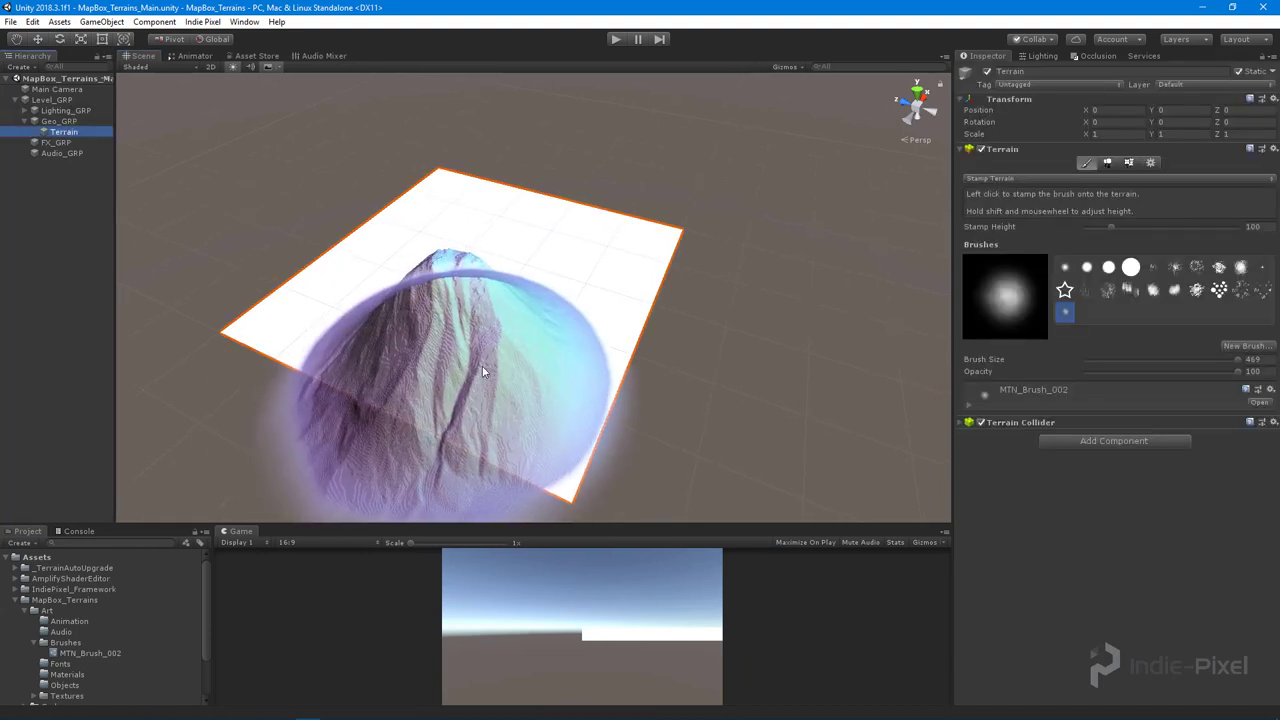
# - Set the Stamp Height to 20 and preview the lower mountain on the terrain
pyautogui.keyDown('alt'); pyautogui.moveTo(800, 372); pyautogui.dragTo(520, 278); pyautogui.keyUp('alt')
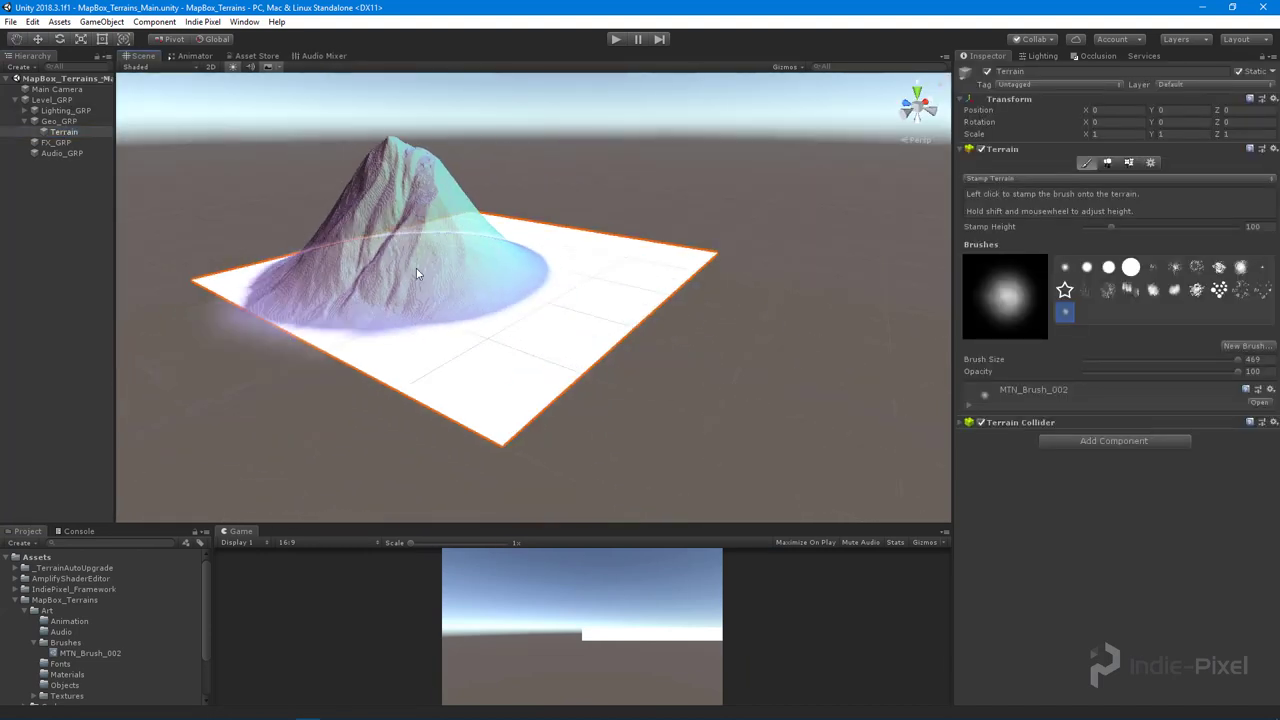
pyautogui.click(1264, 225)
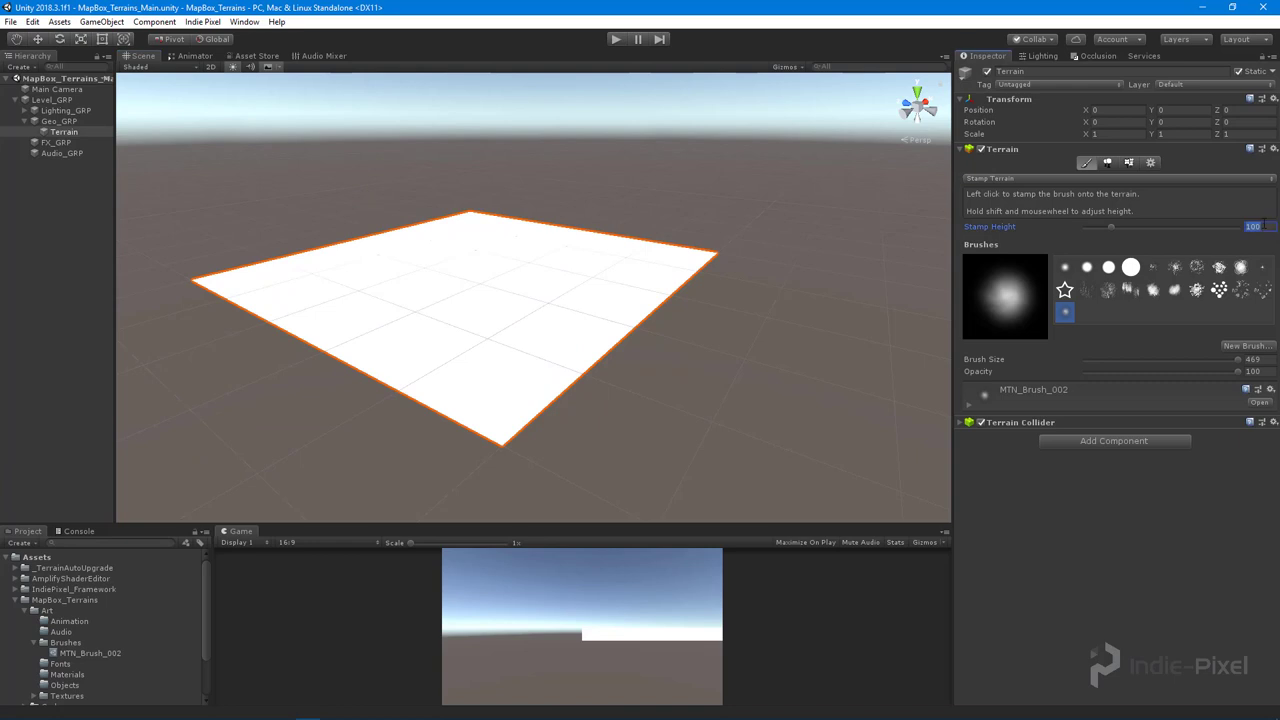
pyautogui.write('20')
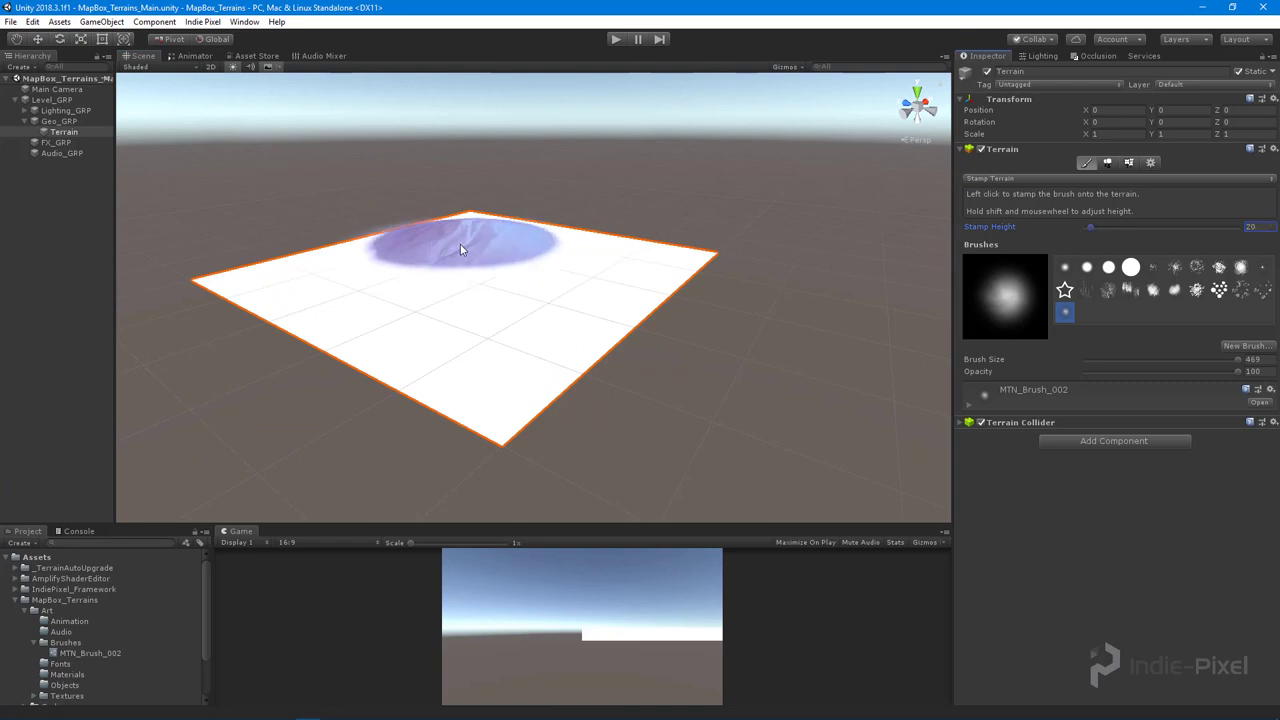
pyautogui.moveTo(500, 282)
pyautogui.keyDown('alt'); pyautogui.mouseDown()
pyautogui.moveTo(543, 321)
pyautogui.moveTo(506, 280)
pyautogui.moveTo(476, 302)
pyautogui.mouseUp(); pyautogui.keyUp('alt')
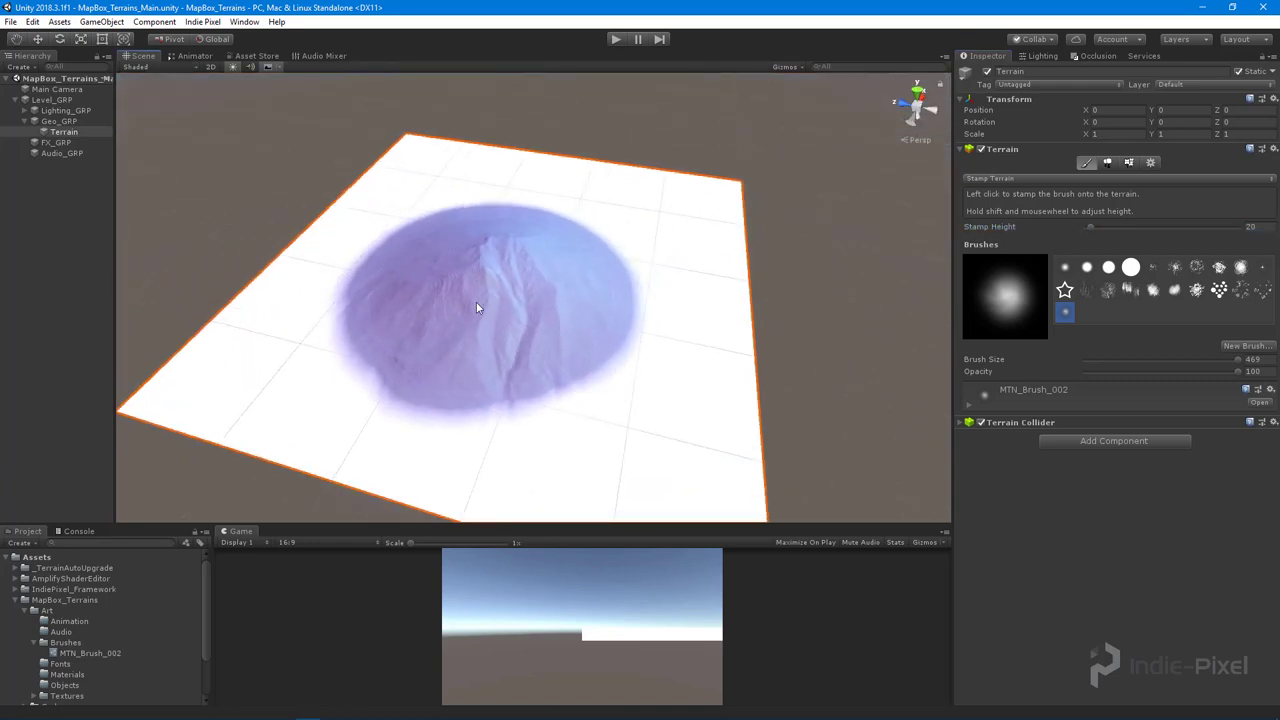
# - Set the Stamp Height to 40, keeping the Brush Size at 469
pyautogui.click(1264, 227)
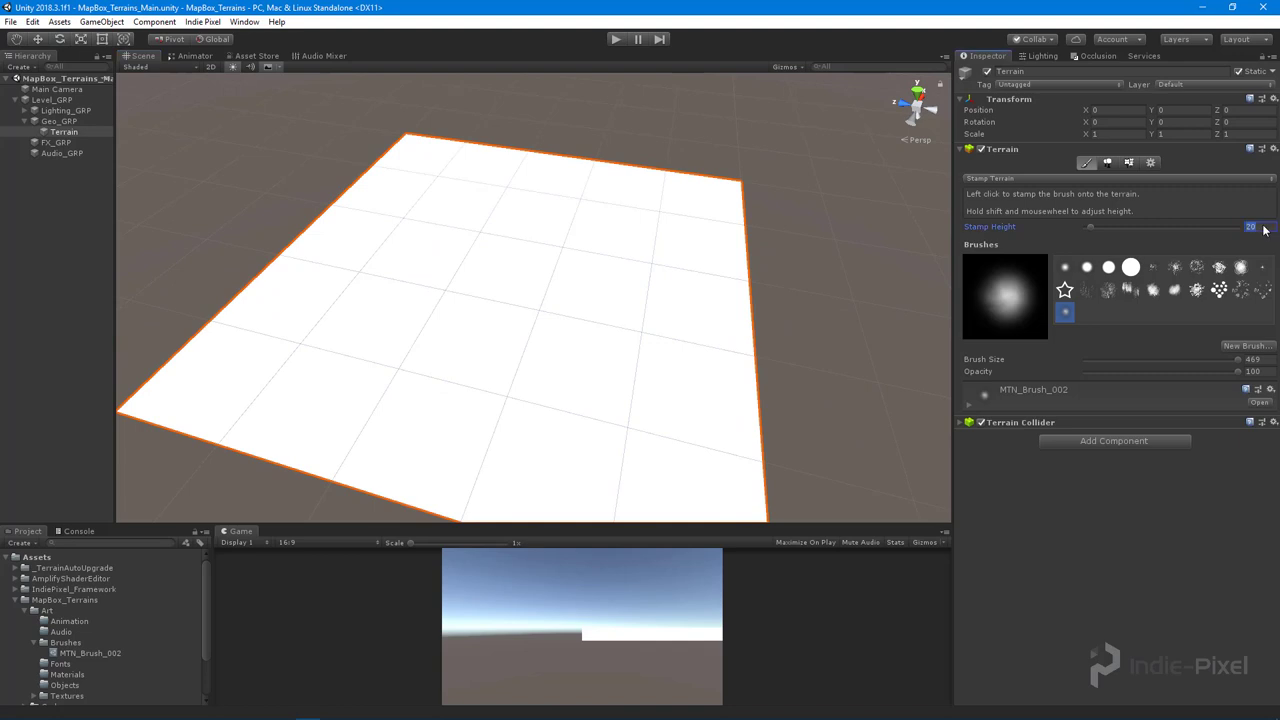
pyautogui.keyDown('alt'); pyautogui.moveTo(428, 318); pyautogui.dragTo(490, 302); pyautogui.keyUp('alt')
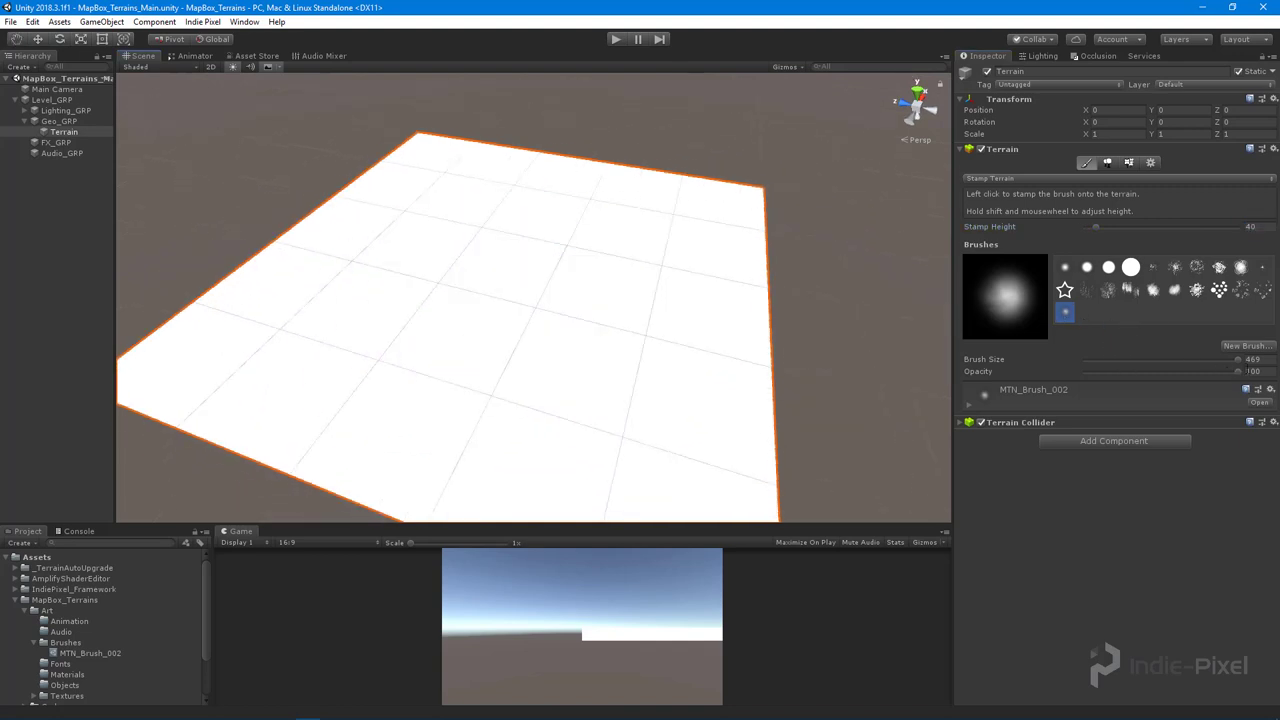
pyautogui.click(1238, 360)
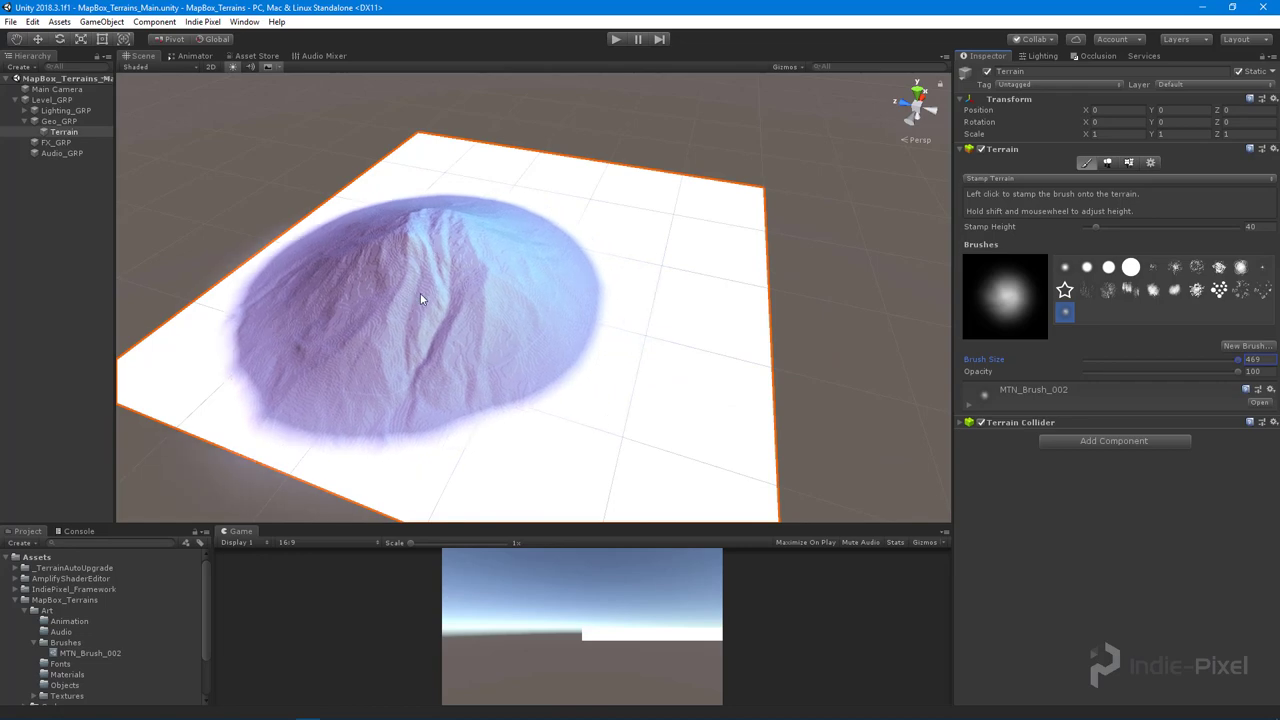
# - Stamp two neighbouring mountains onto the terrain with the MTN_Brush_002 brush
pyautogui.click(426, 294)
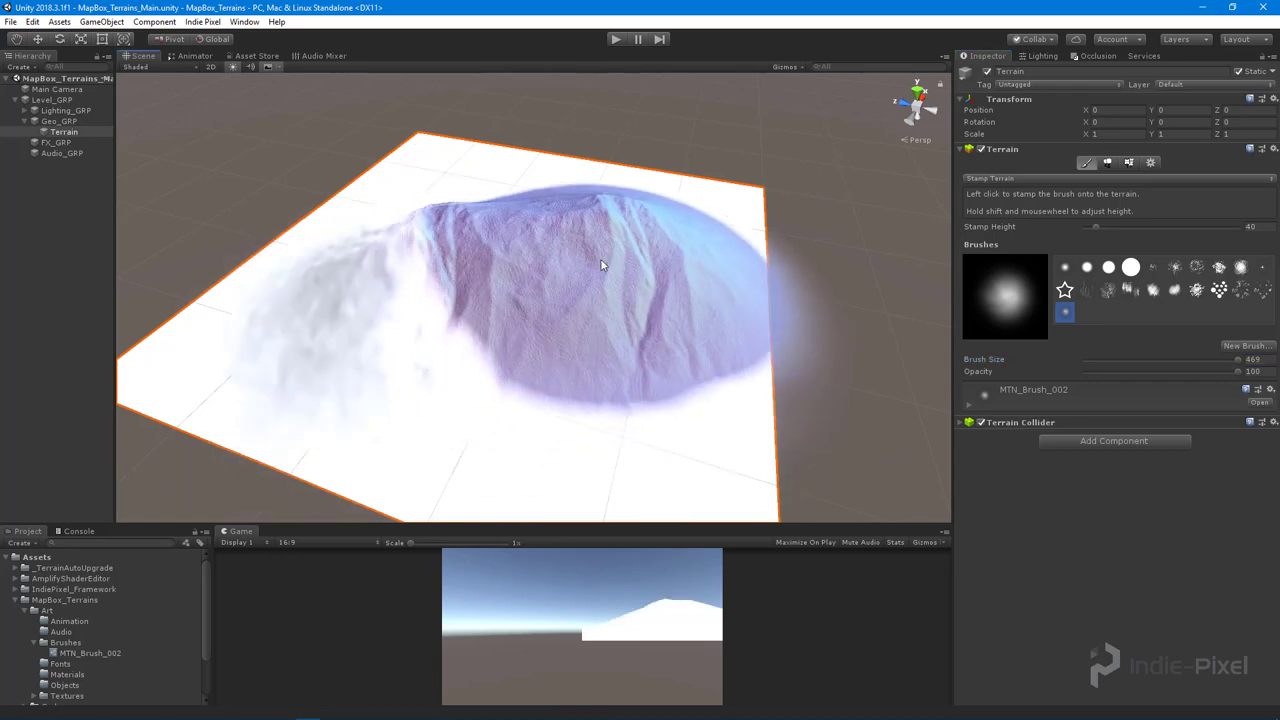
pyautogui.click(662, 282)
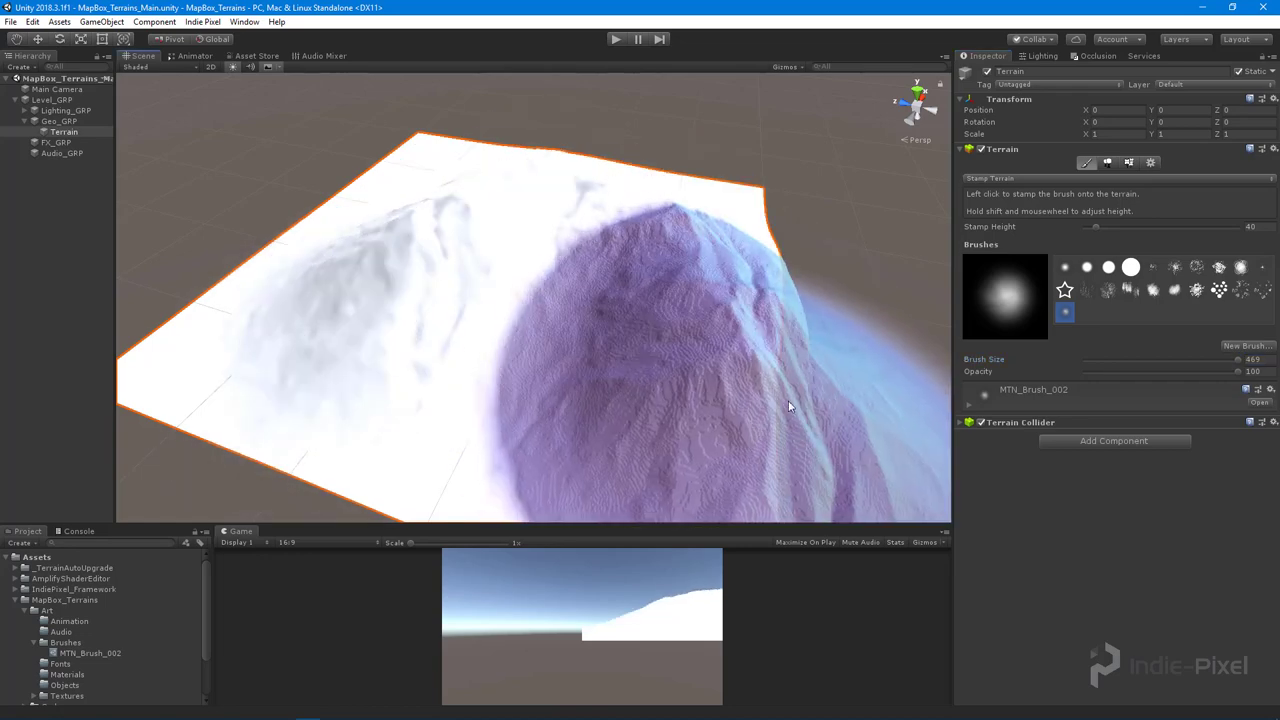
pyautogui.keyDown('alt'); pyautogui.moveTo(830, 342); pyautogui.dragTo(690, 335, button='right'); pyautogui.keyUp('alt')
pyautogui.keyDown('alt'); pyautogui.moveTo(690, 335); pyautogui.dragTo(466, 306); pyautogui.keyUp('alt')
pyautogui.keyDown('alt'); pyautogui.moveTo(466, 306); pyautogui.dragTo(643, 303, button='right'); pyautogui.keyUp('alt')
pyautogui.keyDown('alt'); pyautogui.moveTo(643, 303); pyautogui.dragTo(560, 298); pyautogui.keyUp('alt')
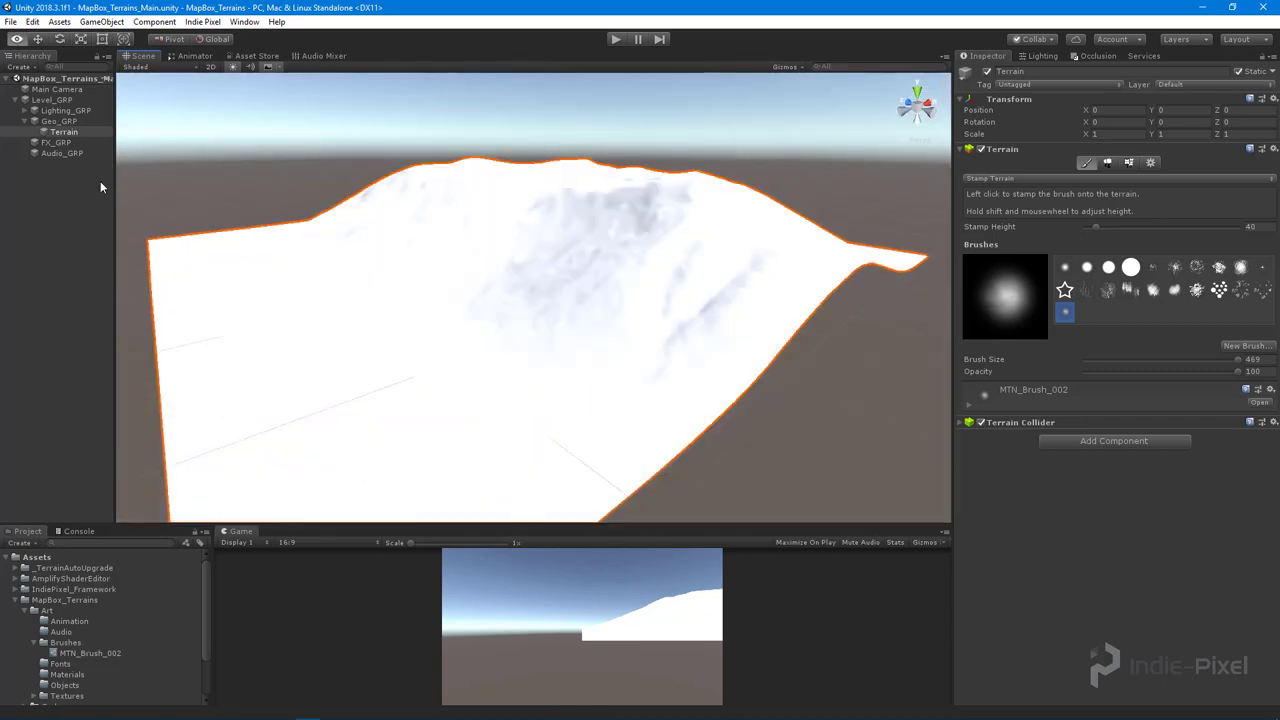
# - Lower the Intensity of the Directional Light in Lighting_GRP to bring out the mountains' surface detail
pyautogui.click(100, 182)
pyautogui.moveTo(379, 287); pyautogui.dragTo(440, 265, button='right')
pyautogui.click(24, 110)
pyautogui.click(80, 121)
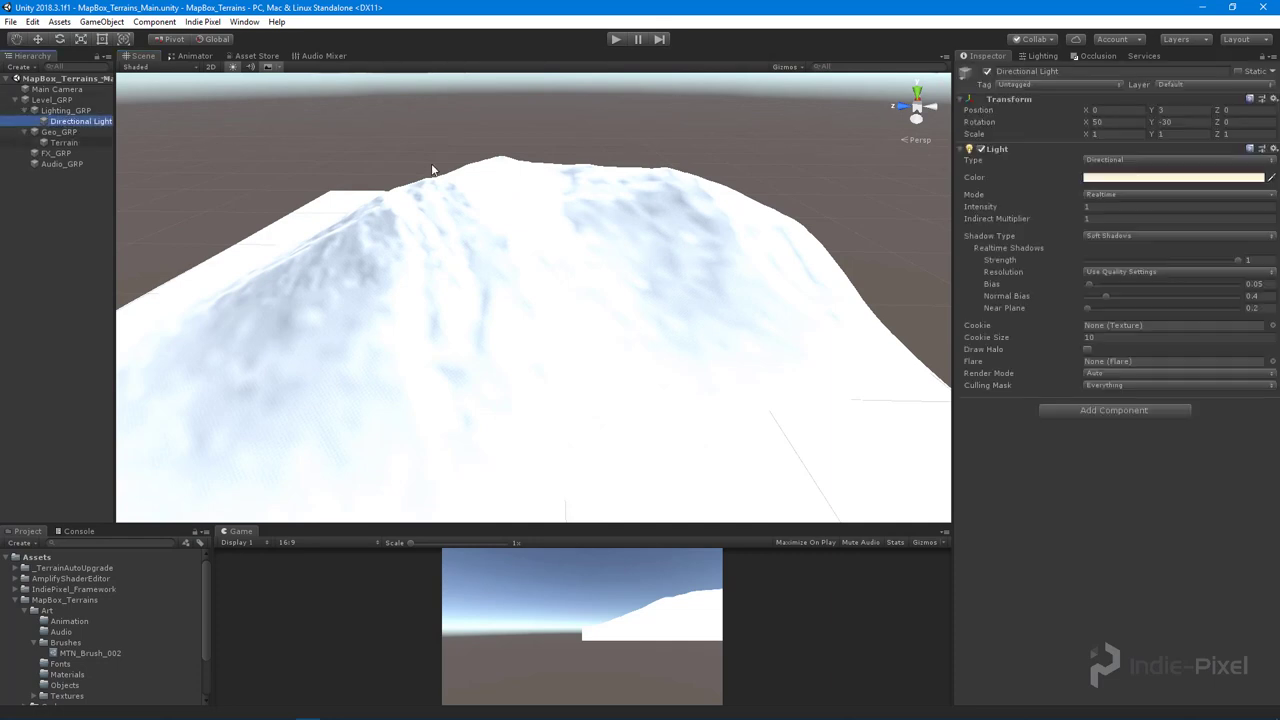
pyautogui.moveTo(1048, 210); pyautogui.dragTo(1010, 210)
pyautogui.click(384, 313)
pyautogui.keyDown('alt'); pyautogui.moveTo(384, 313); pyautogui.dragTo(720, 286, button='right'); pyautogui.keyUp('alt')
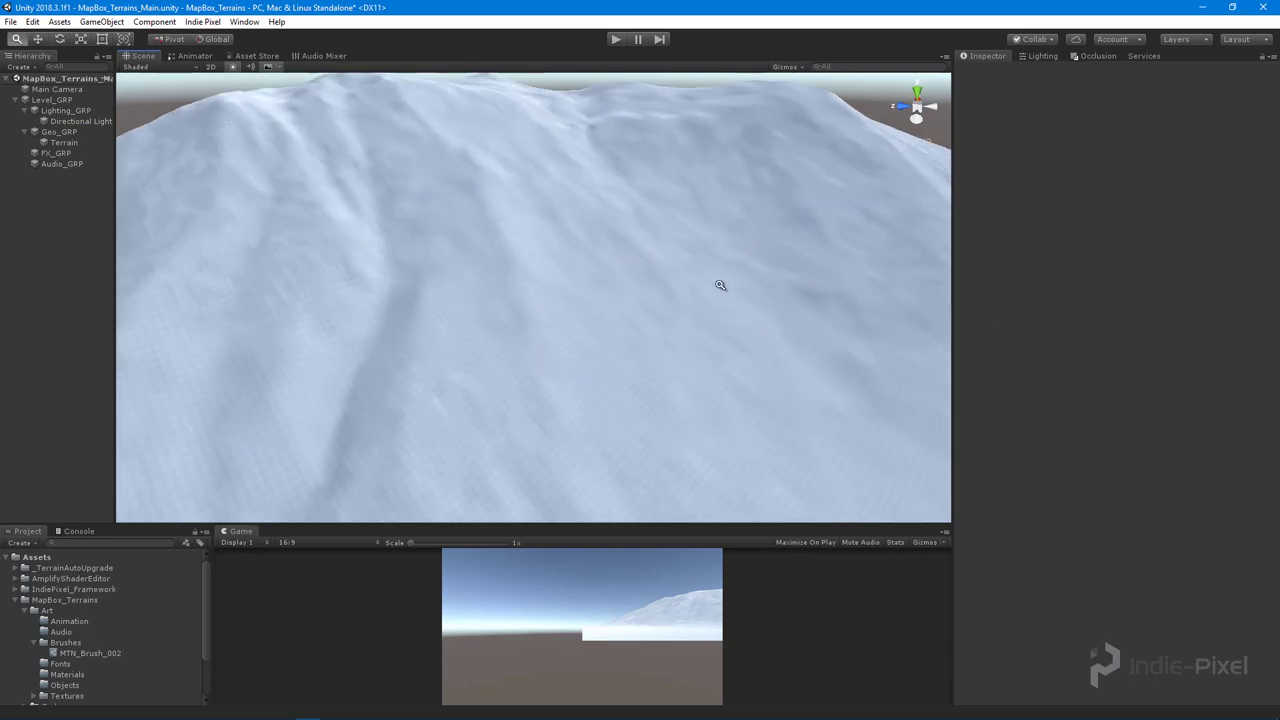
pyautogui.keyDown('alt'); pyautogui.moveTo(720, 286); pyautogui.dragTo(709, 241); pyautogui.keyUp('alt')
pyautogui.moveTo(709, 241); pyautogui.dragTo(703, 320, button='right')
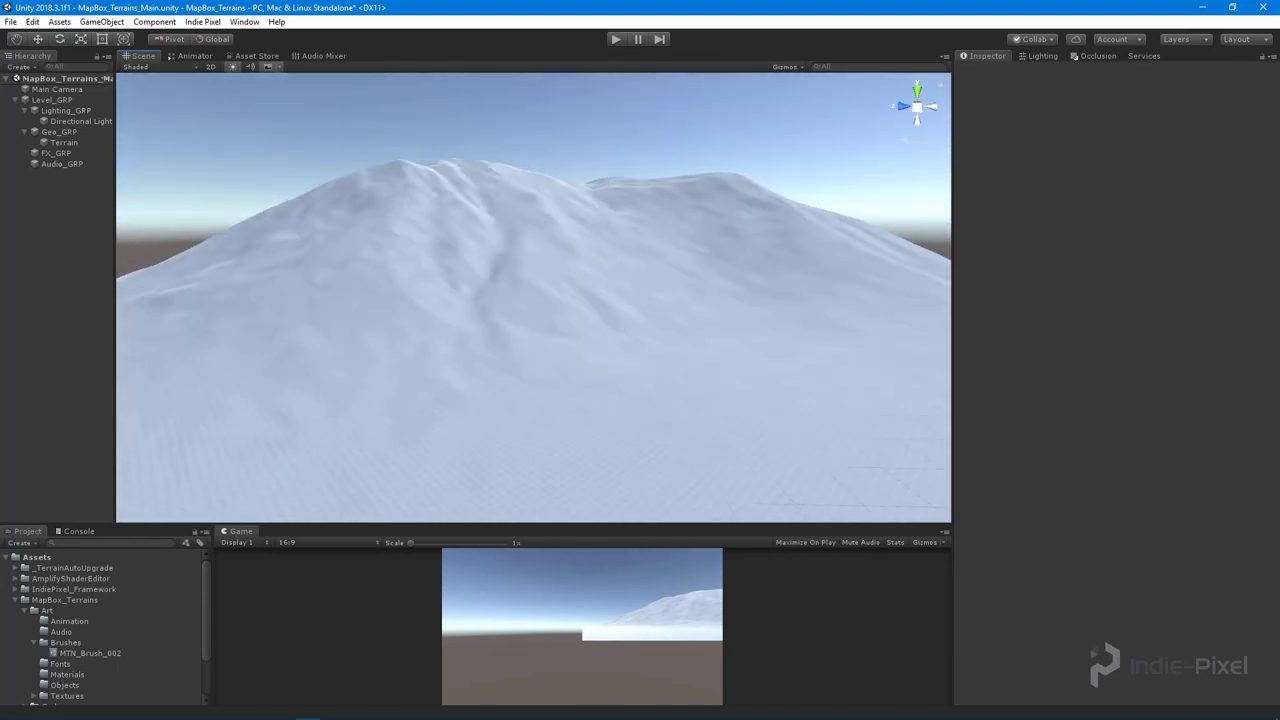
# - Switch to Houdini and go up from the compositing network to the object level holding Terrain_Sampling and Process_Height
pyautogui.moveTo(338, 710)
pyautogui.click(402, 652)
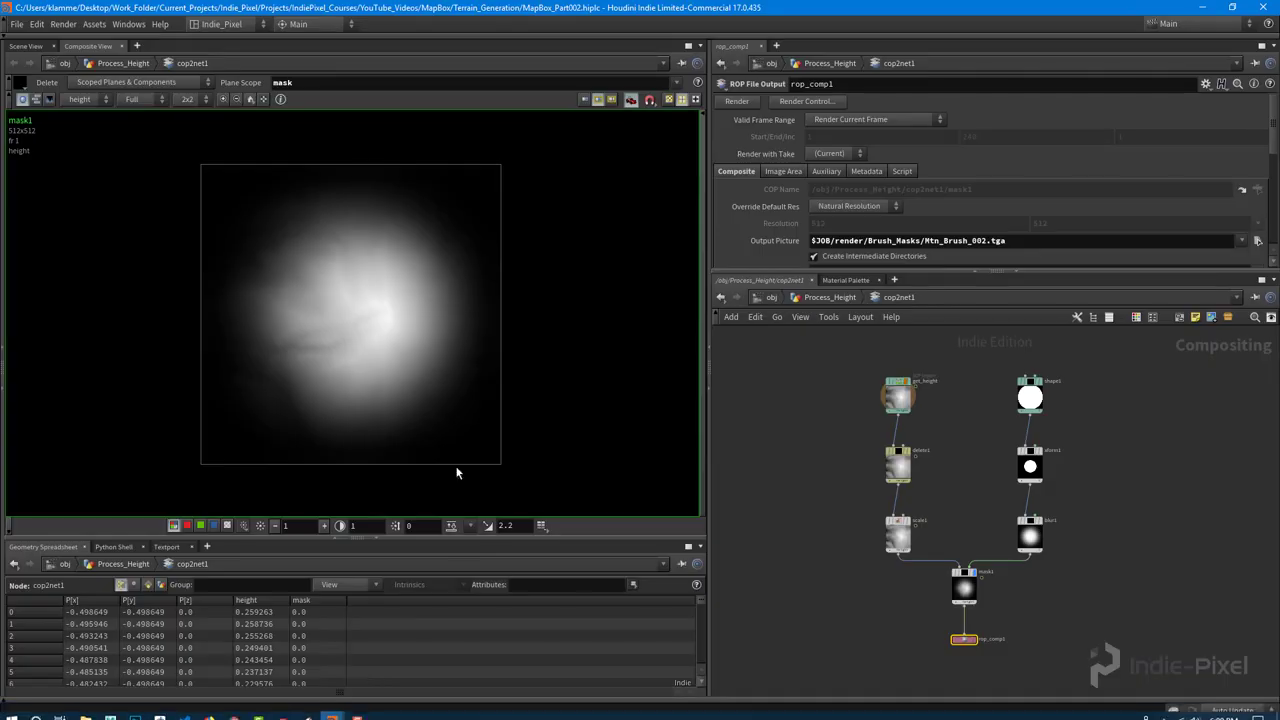
pyautogui.click(828, 297)
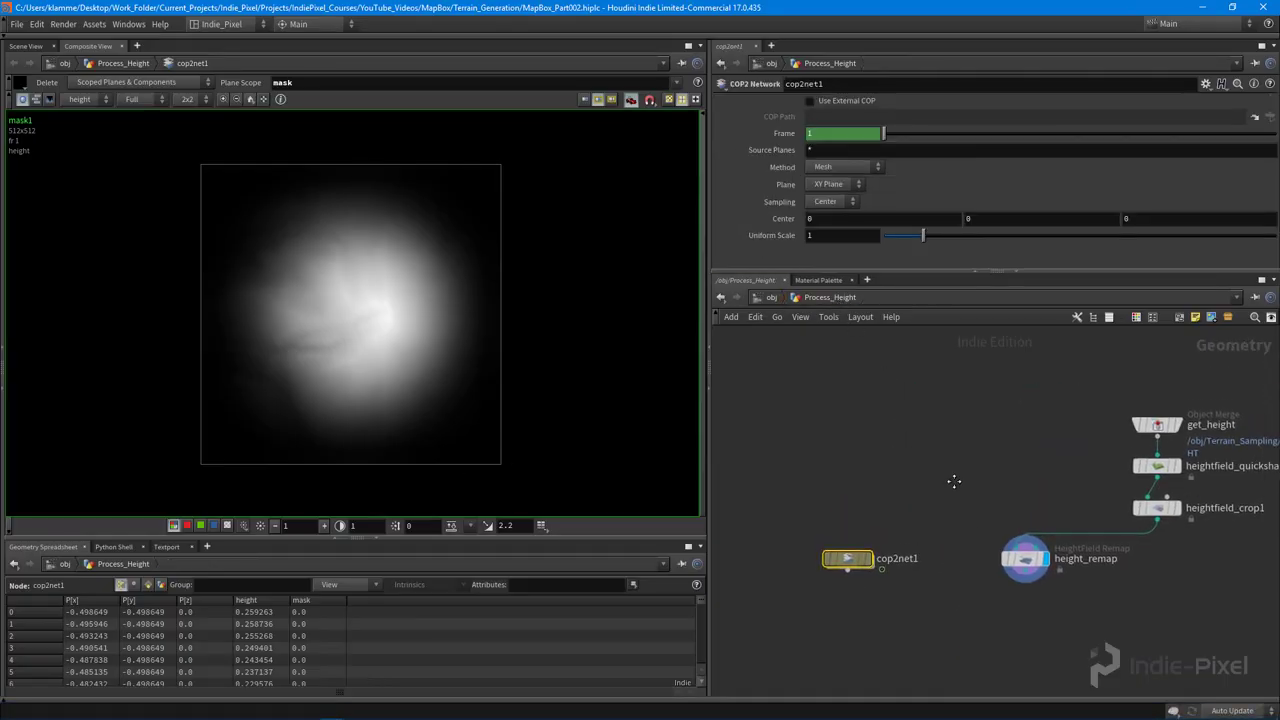
pyautogui.press('u')
pyautogui.moveTo(963, 530); pyautogui.dragTo(965, 507)
pyautogui.moveTo(876, 402); pyautogui.dragTo(877, 460, button='middle')
pyautogui.moveTo(378, 711)
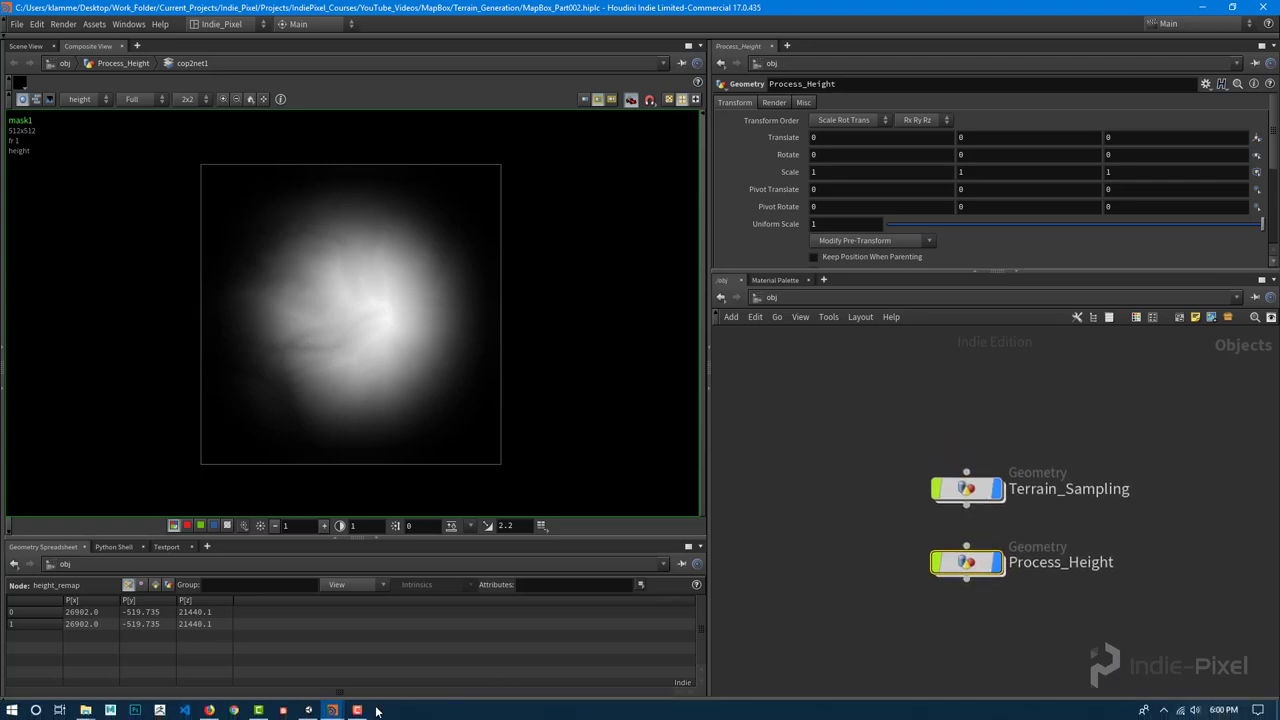
# - Switch back to Unity and examine the shape and surface detail of the stamped mountains
pyautogui.click(312, 711)
pyautogui.keyDown('alt'); pyautogui.moveTo(660, 289); pyautogui.dragTo(534, 300, button='right'); pyautogui.keyUp('alt')
pyautogui.keyDown('alt'); pyautogui.moveTo(534, 300); pyautogui.dragTo(556, 308); pyautogui.keyUp('alt')
pyautogui.keyDown('alt'); pyautogui.moveTo(556, 308); pyautogui.dragTo(679, 318, button='right'); pyautogui.keyUp('alt')
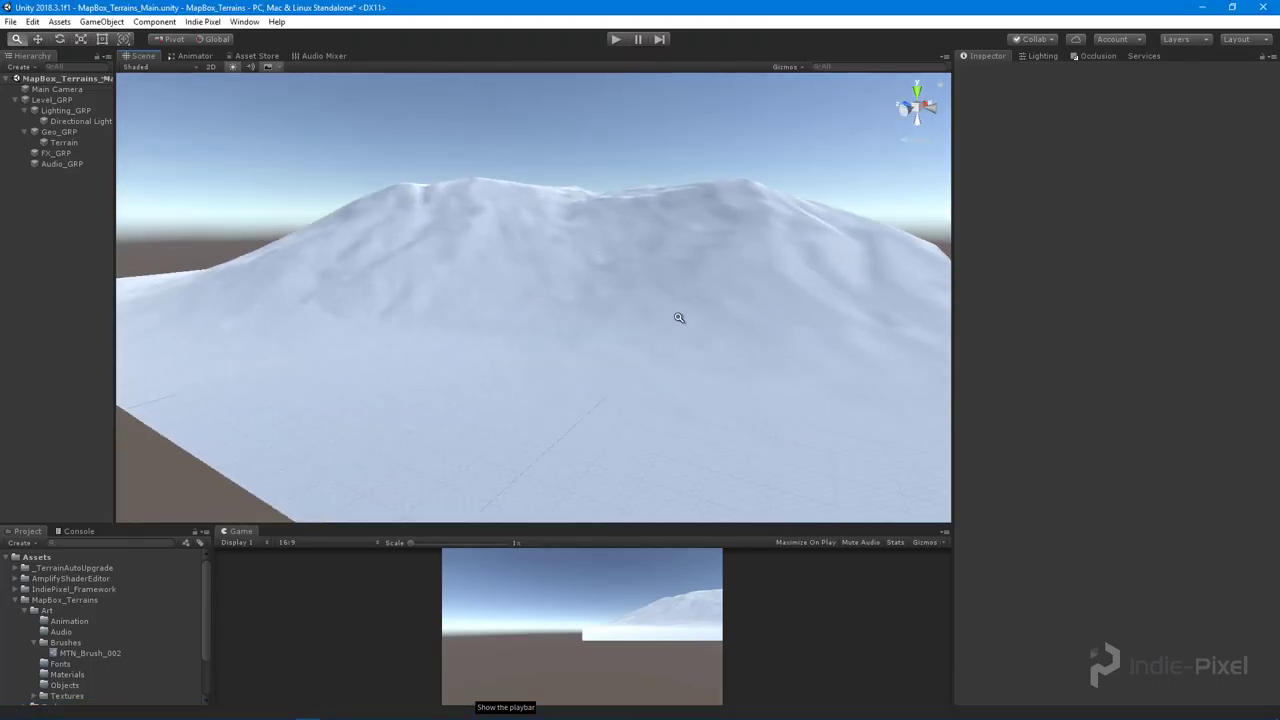
pyautogui.keyDown('alt'); pyautogui.moveTo(679, 318); pyautogui.dragTo(620, 360); pyautogui.keyUp('alt')
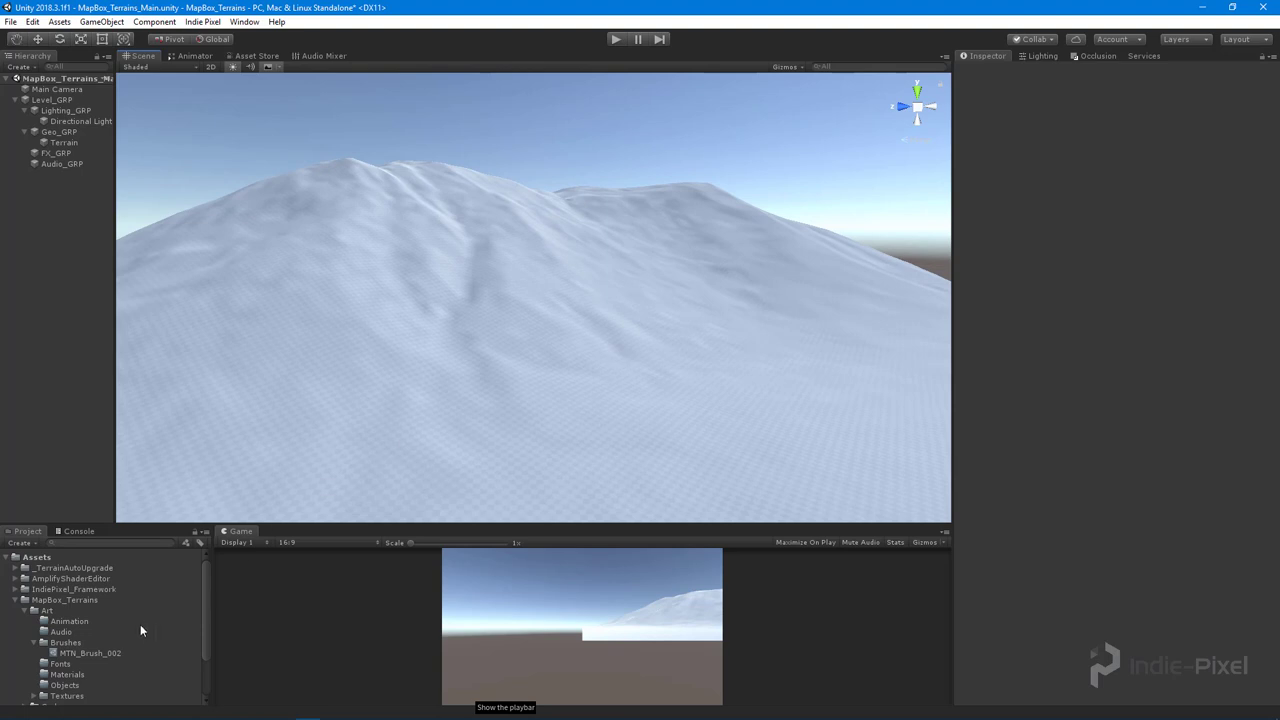
pyautogui.keyDown('alt'); pyautogui.moveTo(645, 280); pyautogui.dragTo(551, 288); pyautogui.keyUp('alt')
pyautogui.moveTo(551, 288)
pyautogui.keyDown('alt'); pyautogui.mouseDown(button='right')
pyautogui.moveTo(500, 277)
pyautogui.moveTo(571, 300)
pyautogui.moveTo(560, 303)
pyautogui.mouseUp(button='right'); pyautogui.keyUp('alt')
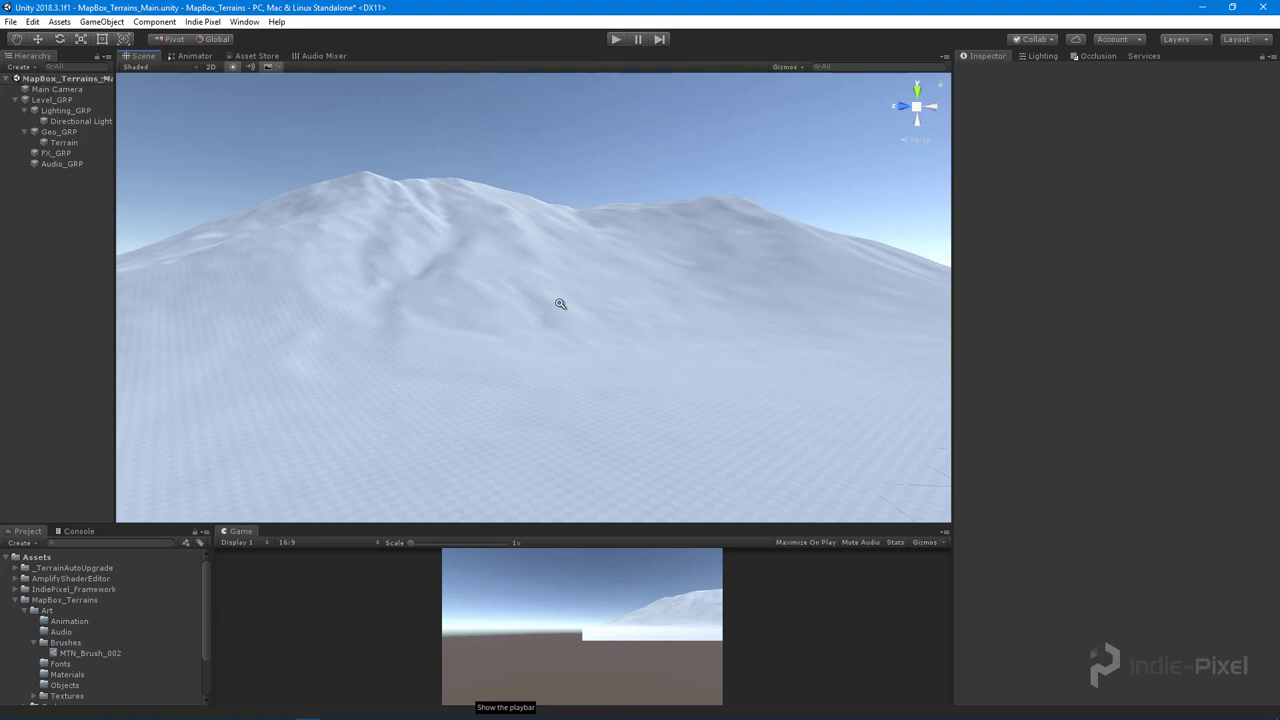
# - Select the Terrain object and inspect the mountains from several sides, previewing the brush over the stamped slopes
pyautogui.click(578, 327)
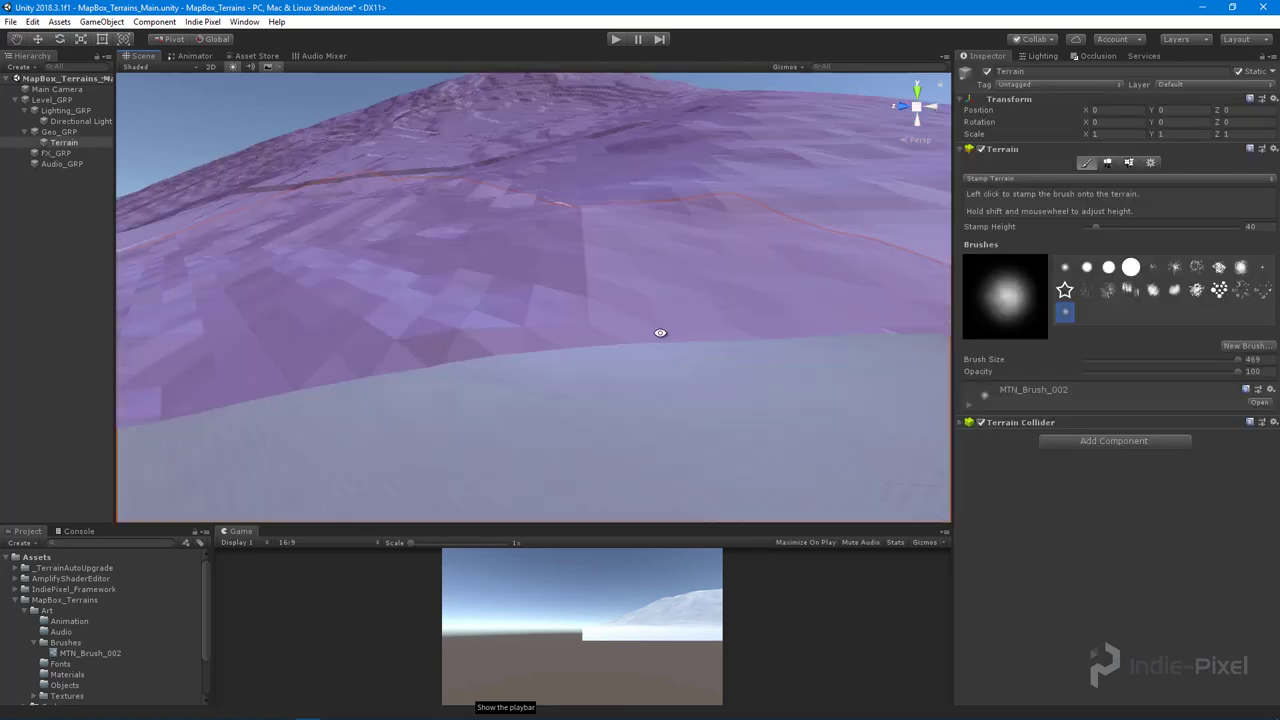
pyautogui.keyDown('alt'); pyautogui.moveTo(660, 334); pyautogui.dragTo(486, 249, button='right'); pyautogui.keyUp('alt')
pyautogui.moveTo(486, 249)
pyautogui.keyDown('alt'); pyautogui.mouseDown()
pyautogui.moveTo(590, 431)
pyautogui.moveTo(525, 422)
pyautogui.mouseUp(); pyautogui.keyUp('alt')
pyautogui.keyDown('alt'); pyautogui.moveTo(611, 287); pyautogui.dragTo(886, 346, button='right'); pyautogui.keyUp('alt')
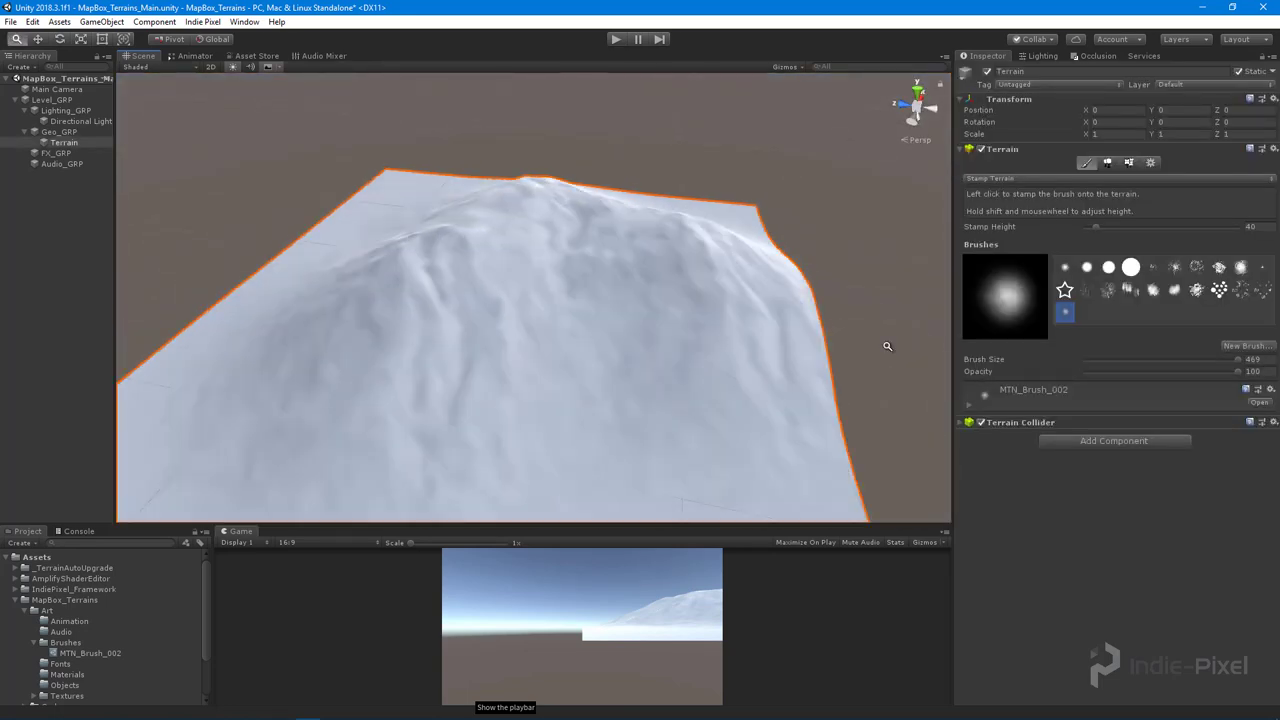
pyautogui.keyDown('alt'); pyautogui.moveTo(886, 346); pyautogui.dragTo(826, 283); pyautogui.keyUp('alt')
pyautogui.moveTo(625, 287)
pyautogui.keyDown('alt'); pyautogui.mouseDown()
pyautogui.moveTo(528, 237)
pyautogui.moveTo(403, 203)
pyautogui.moveTo(682, 308)
pyautogui.moveTo(634, 298)
pyautogui.moveTo(734, 306)
pyautogui.moveTo(680, 283)
pyautogui.moveTo(348, 250)
pyautogui.mouseUp(); pyautogui.keyUp('alt')
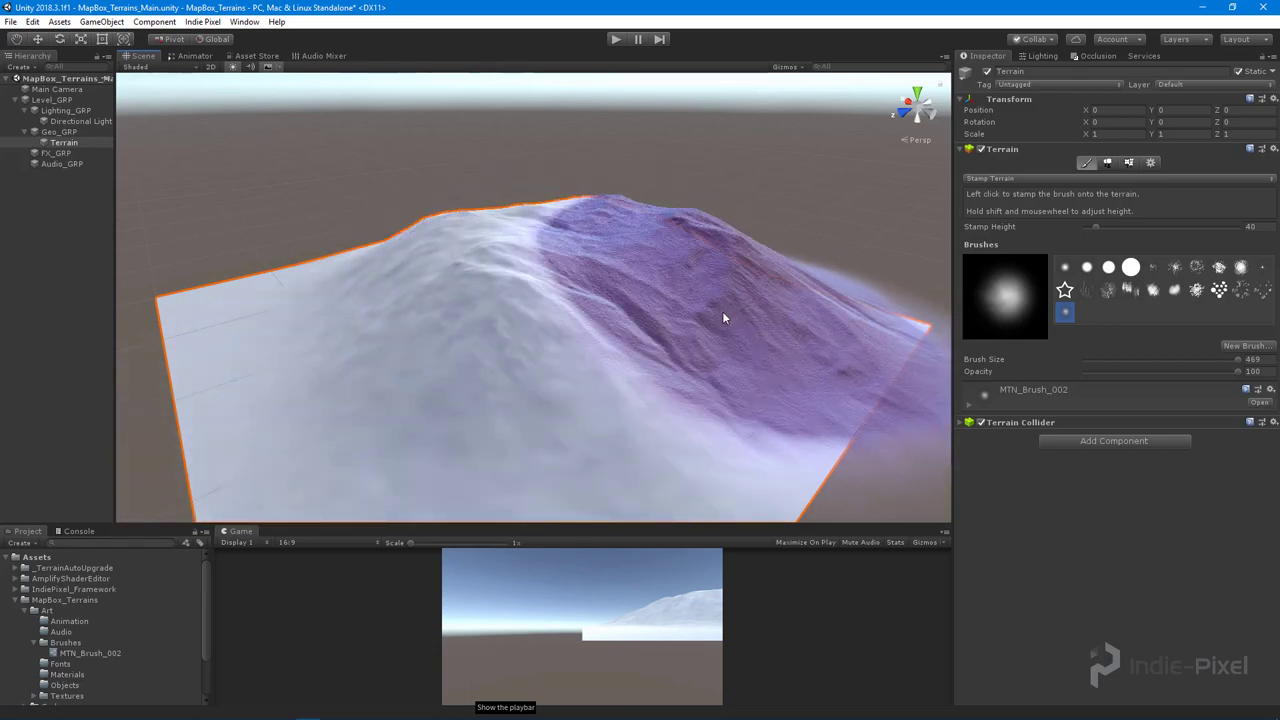
pyautogui.click(722, 311)
pyautogui.moveTo(722, 311)
pyautogui.keyDown('alt'); pyautogui.mouseDown()
pyautogui.moveTo(657, 317)
pyautogui.moveTo(691, 323)
pyautogui.moveTo(529, 317)
pyautogui.mouseUp(); pyautogui.keyUp('alt')
pyautogui.keyDown('alt'); pyautogui.moveTo(341, 315); pyautogui.dragTo(786, 355); pyautogui.keyUp('alt')
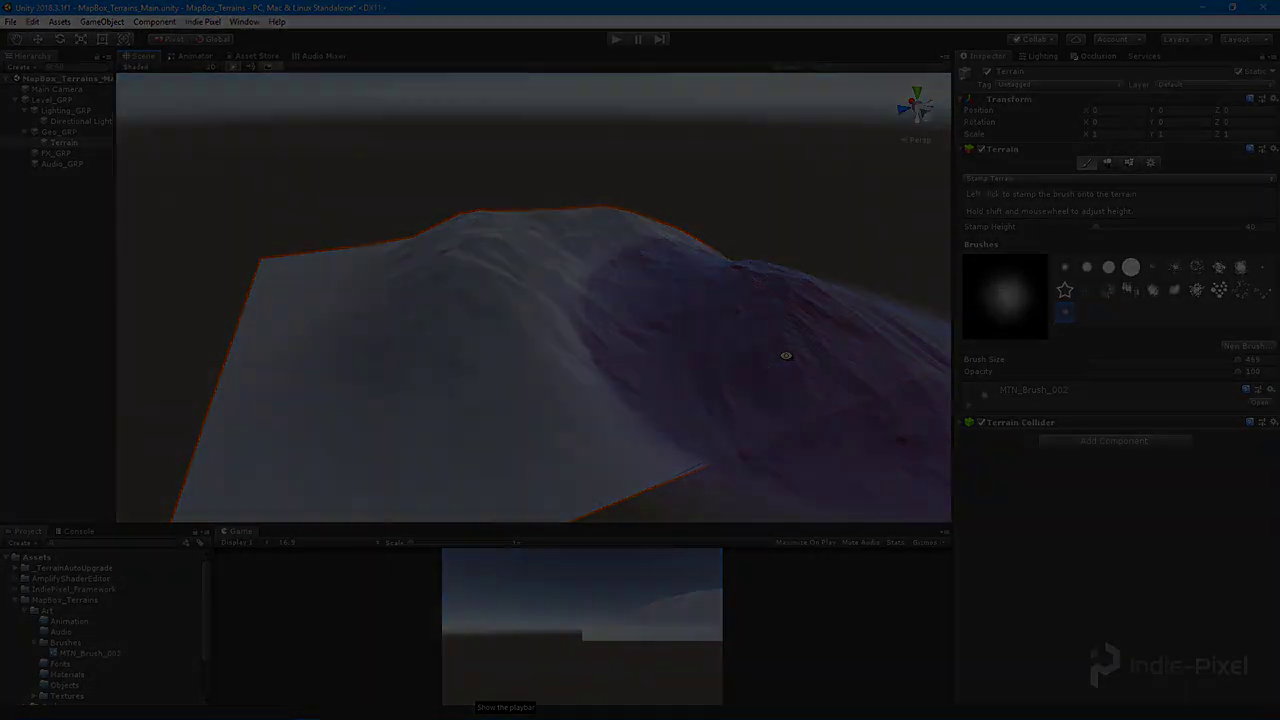